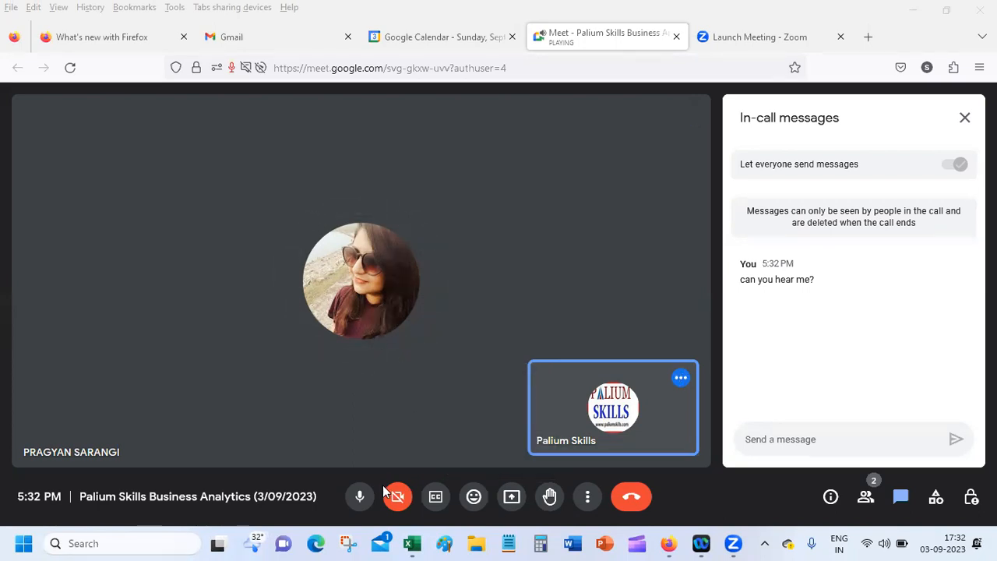
Present the entire screen in the Google Meet call and close the in-call messages
click(511, 496)
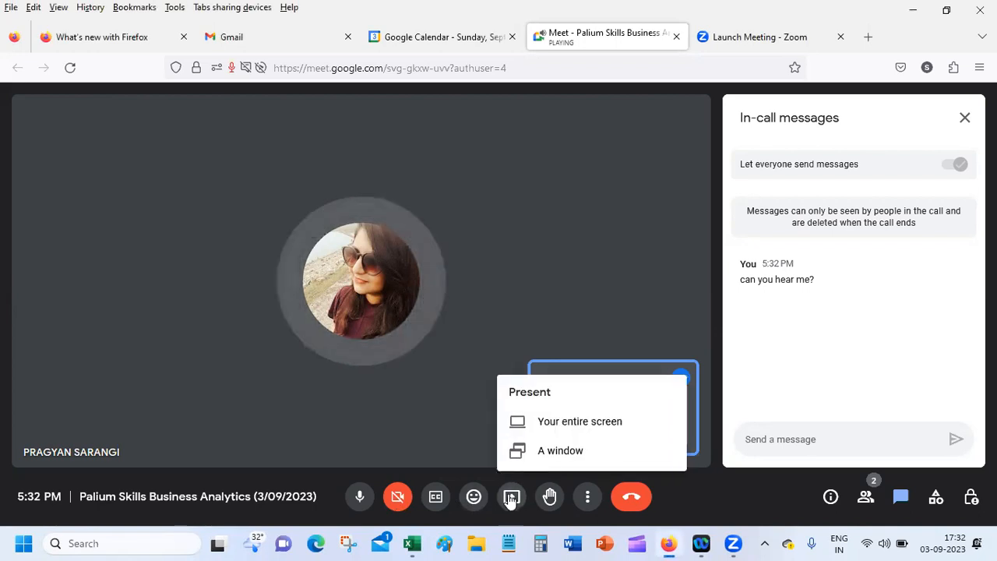
click(576, 424)
click(426, 129)
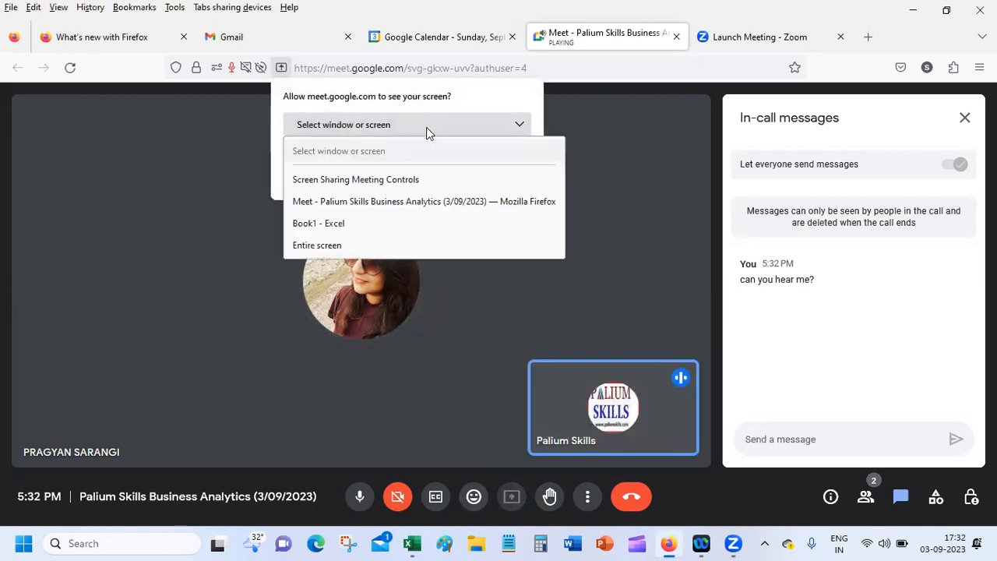
click(400, 246)
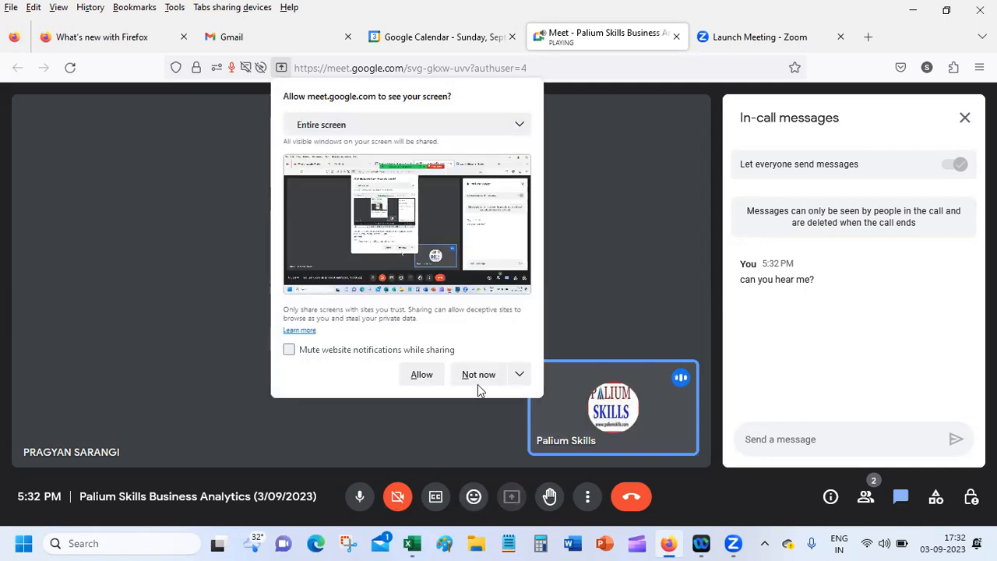
click(414, 377)
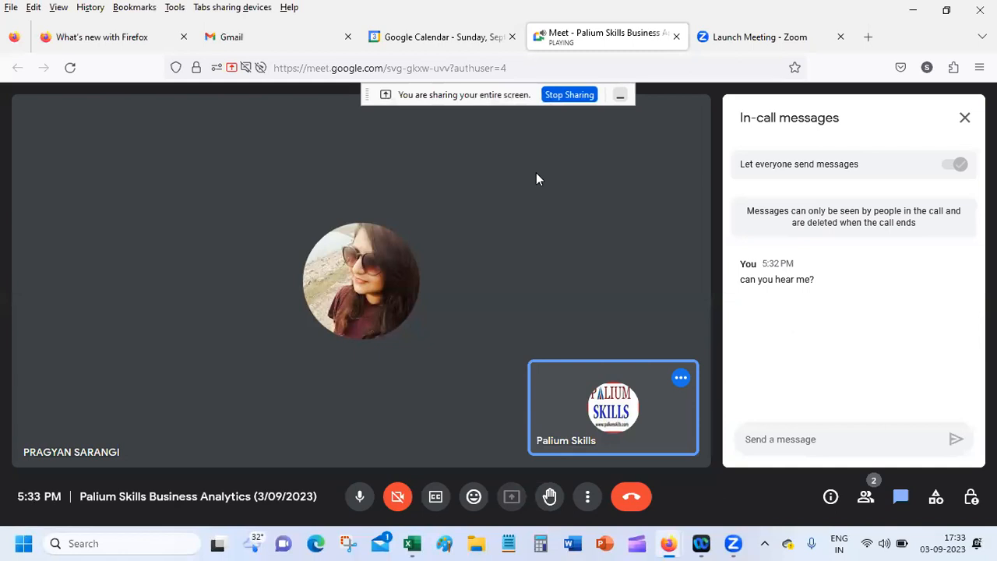
click(620, 94)
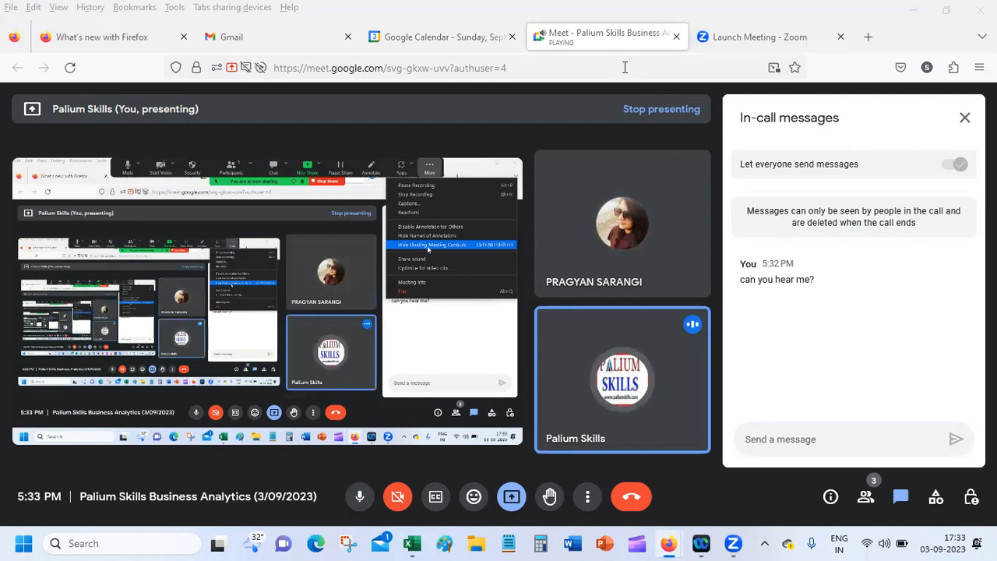
click(965, 119)
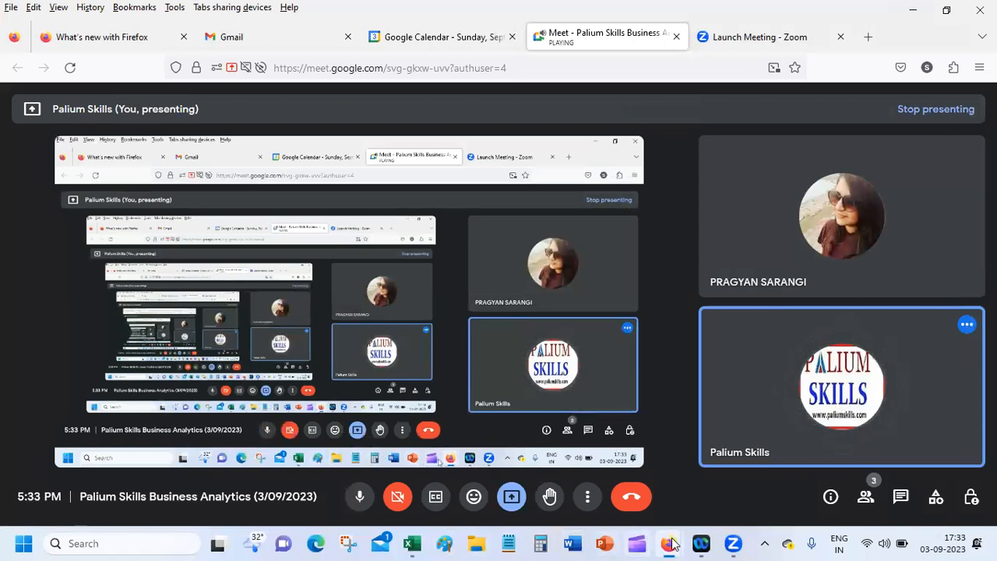
Open the 5-Automating Reports workbook from the 5-Automating Reports with Controls folder in File Explorer, without updating its external links
click(484, 543)
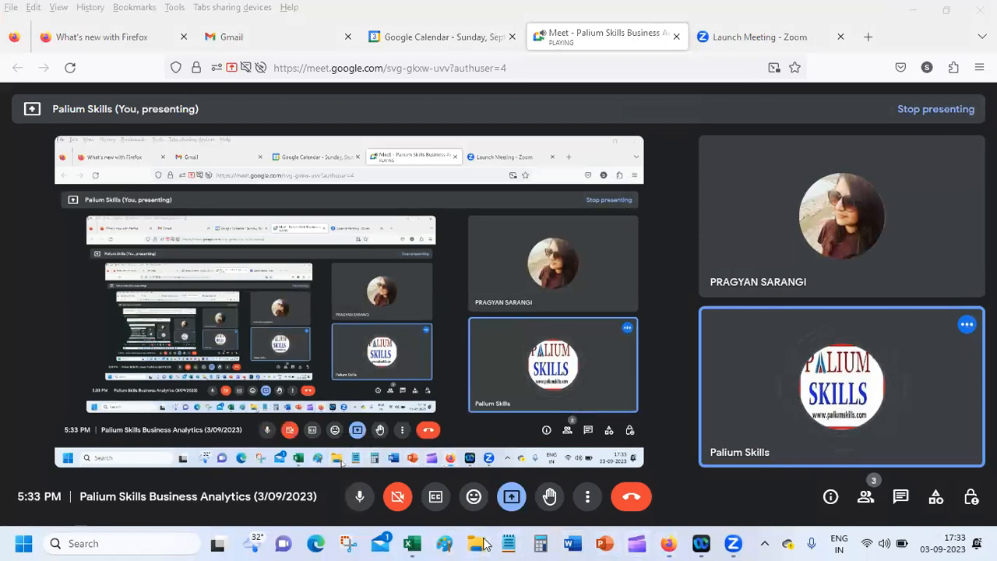
click(415, 544)
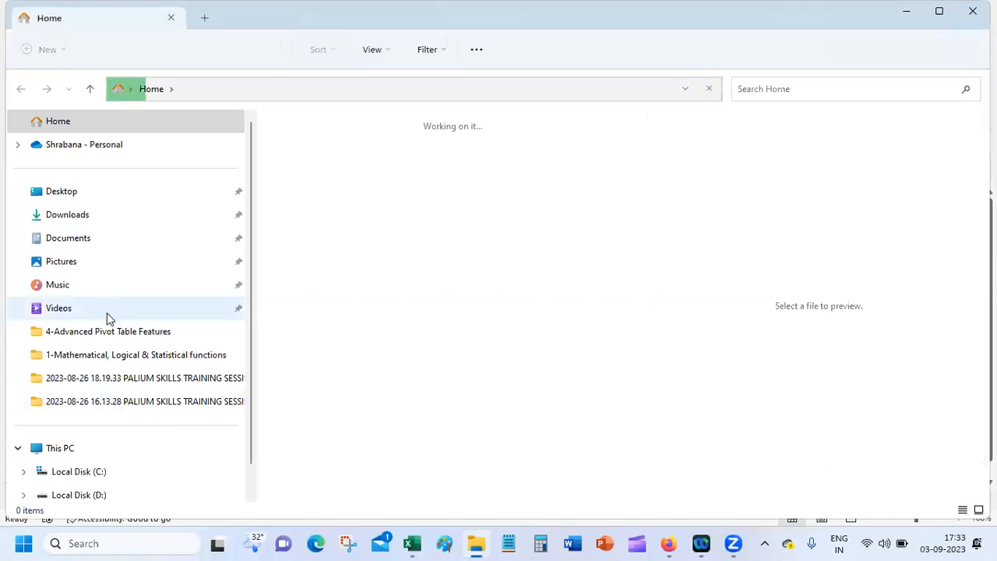
click(137, 332)
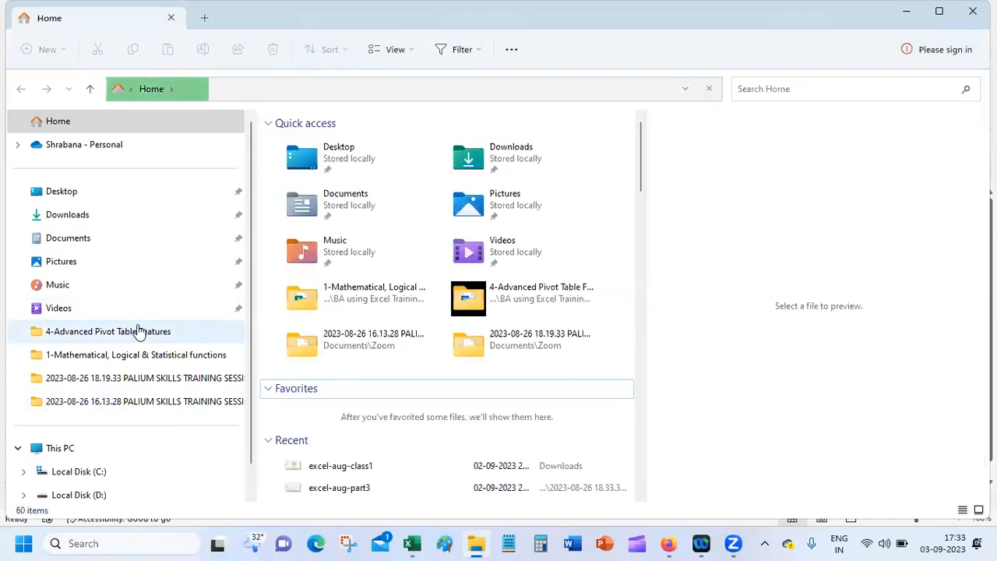
click(334, 90)
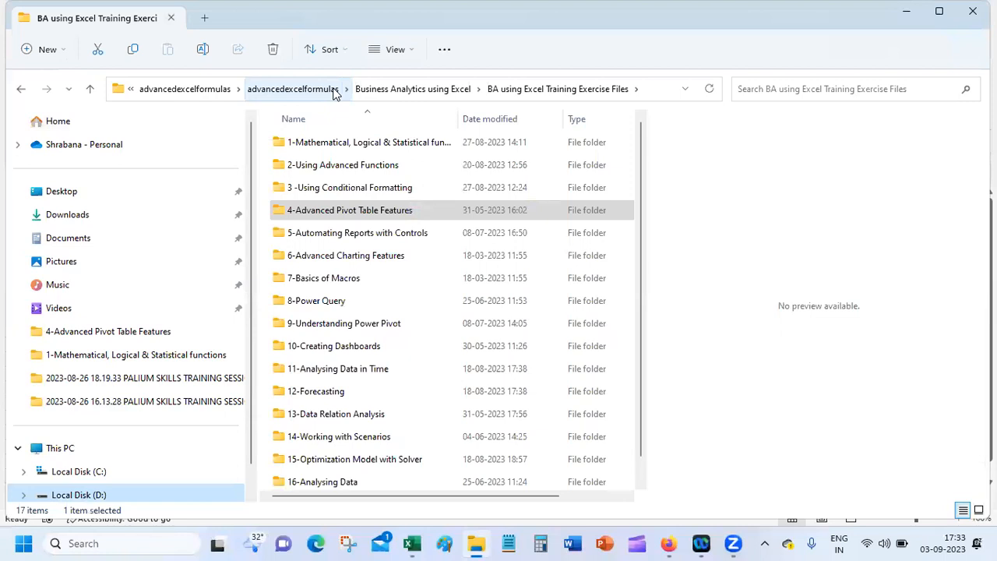
click(381, 241)
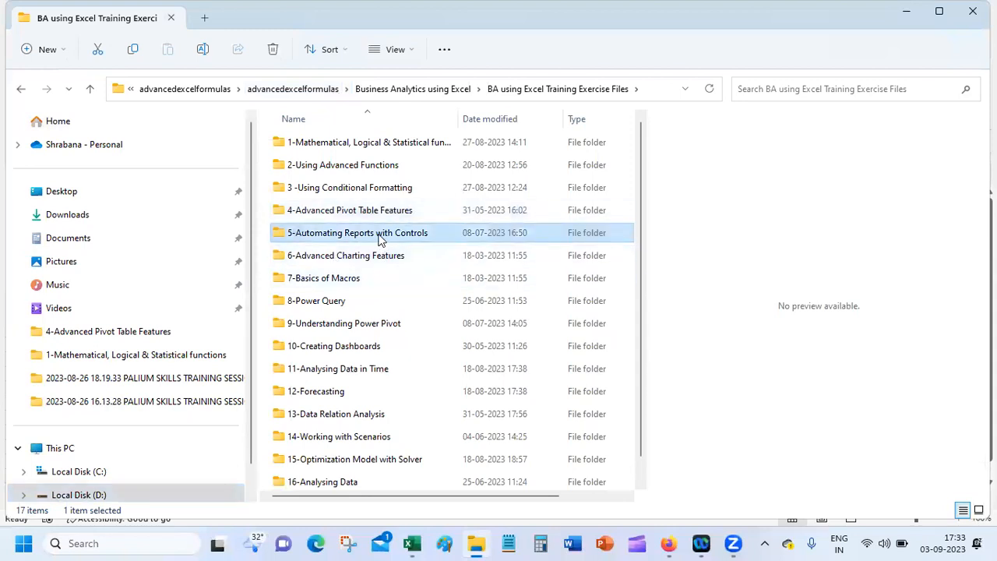
double_click(381, 240)
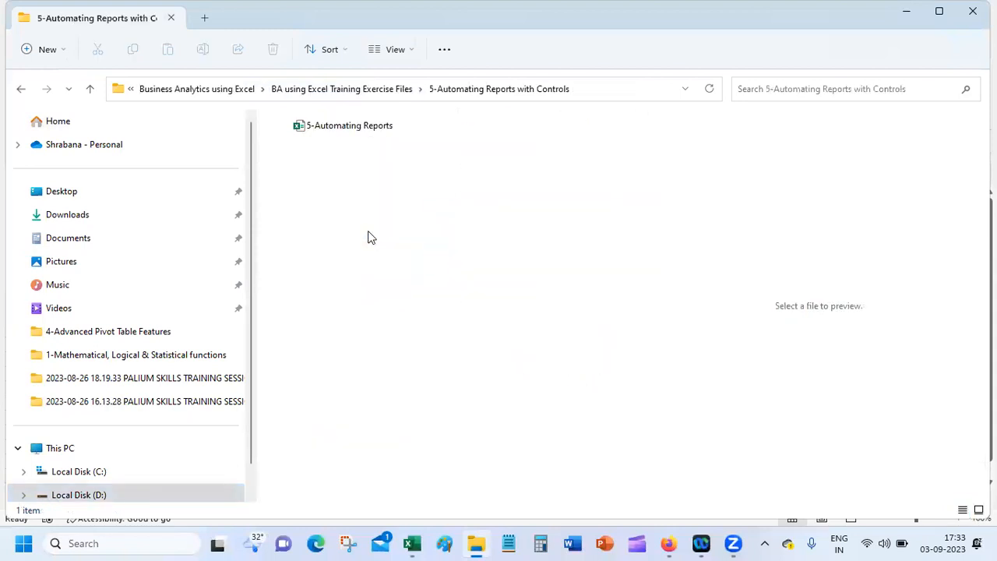
click(384, 130)
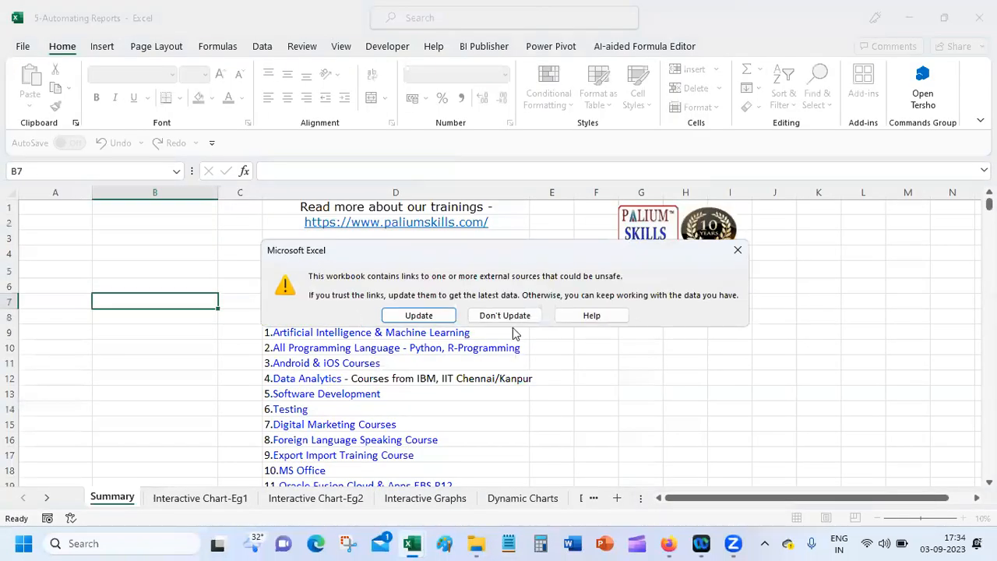
click(506, 315)
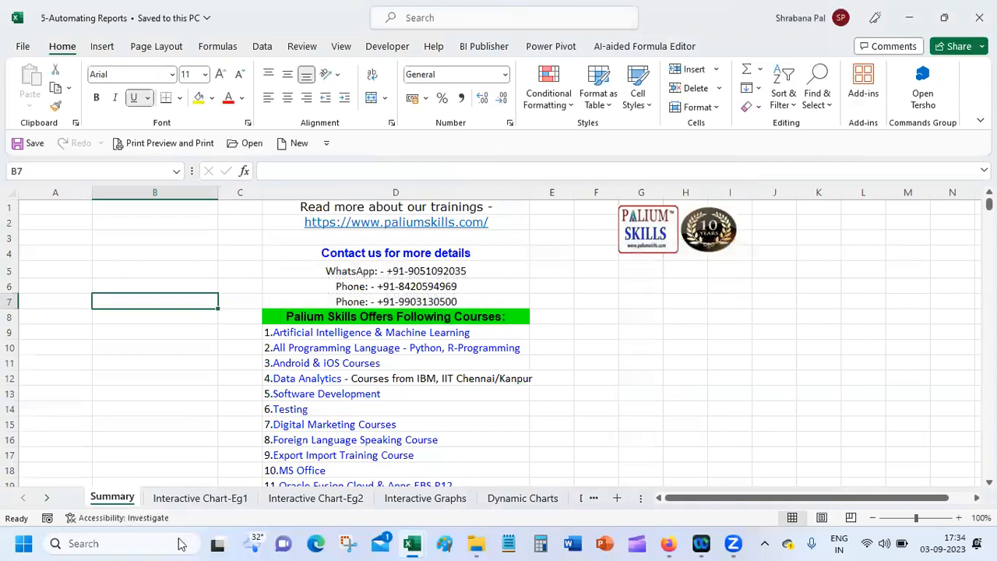
Show the Interactive Chart-Eg1 sheet and look at its General Electric and Industry Average tables
click(165, 499)
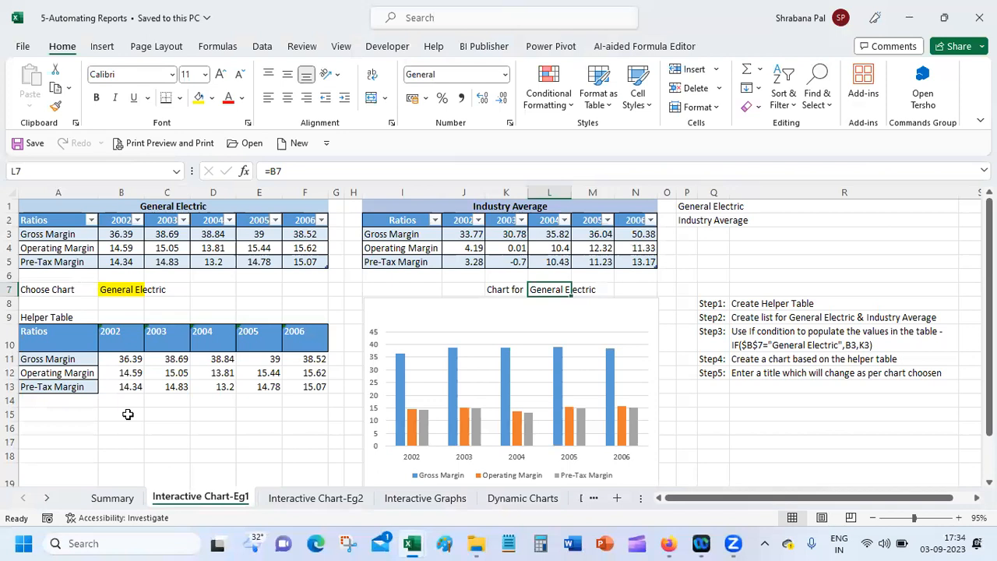
click(159, 207)
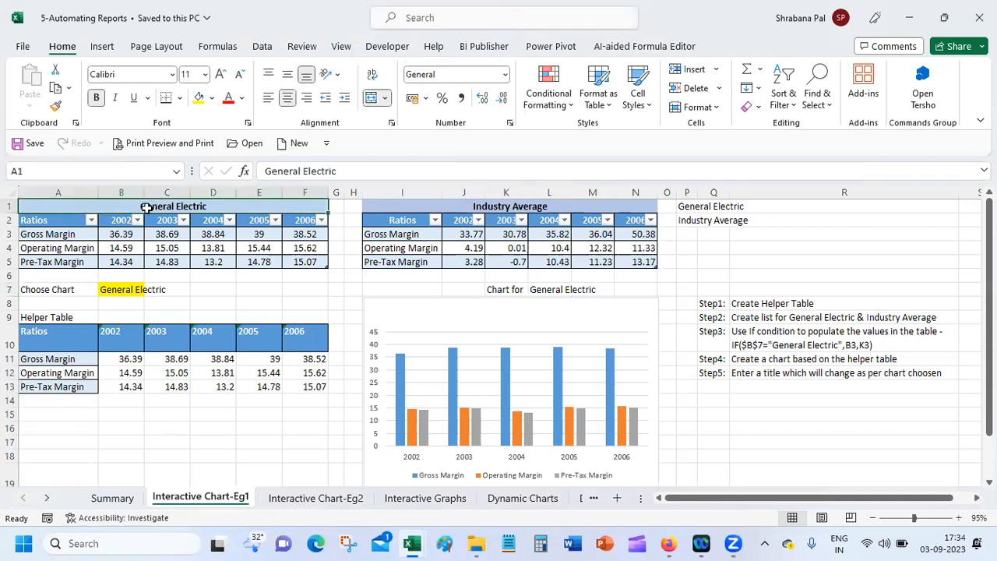
click(539, 206)
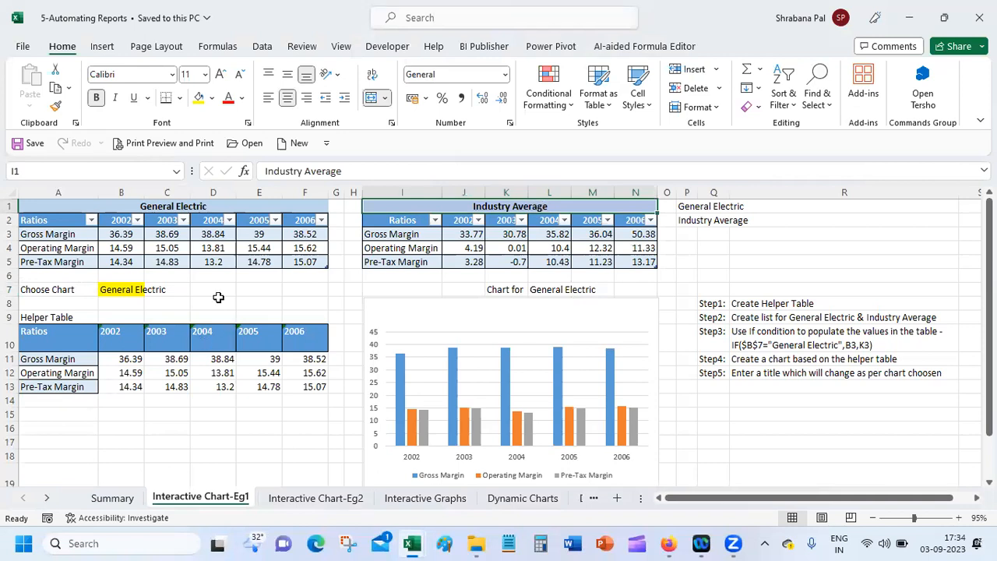
Switch the Choose Chart selection in B7 to Industry Average and back to General Electric
click(115, 291)
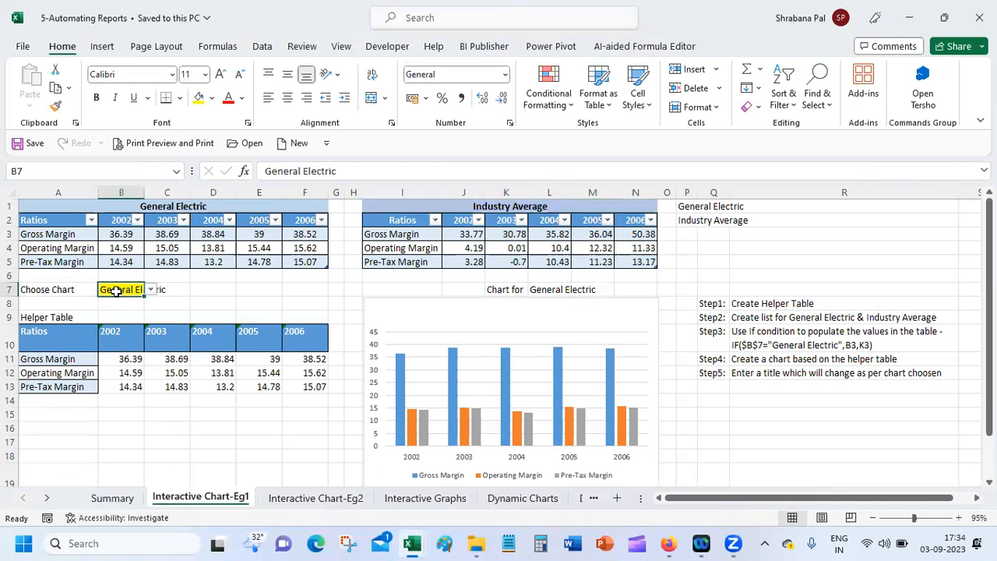
click(151, 290)
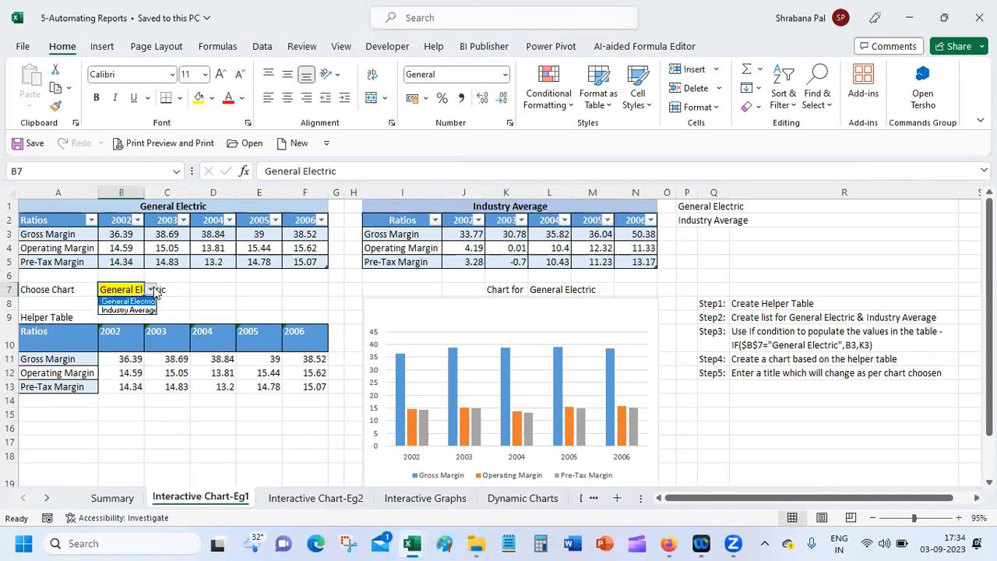
click(129, 310)
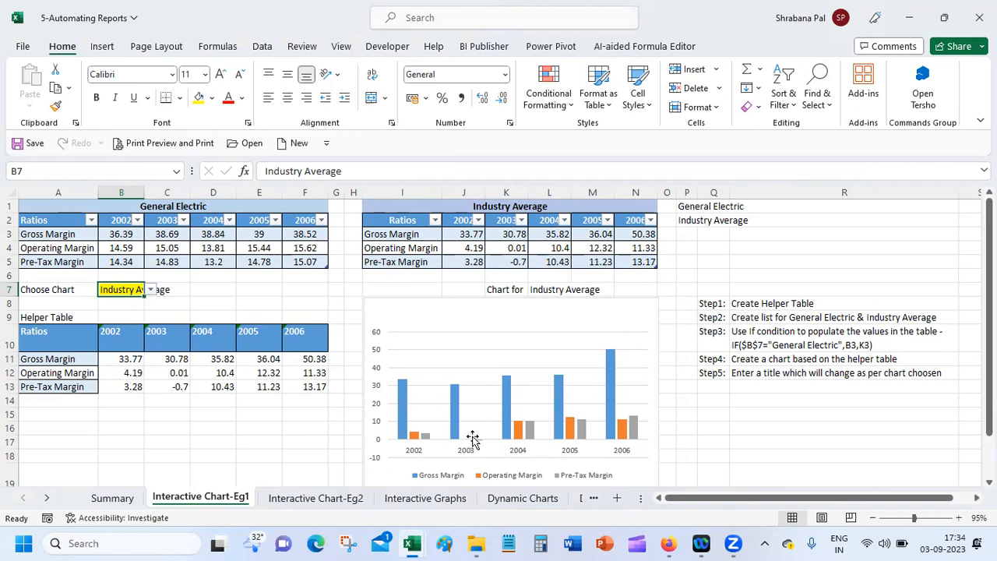
click(151, 290)
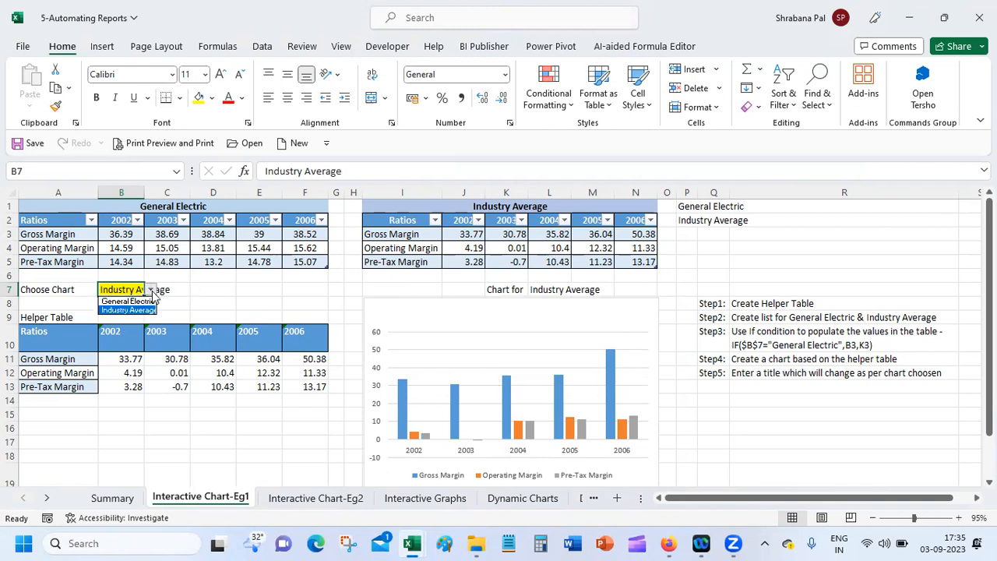
click(144, 301)
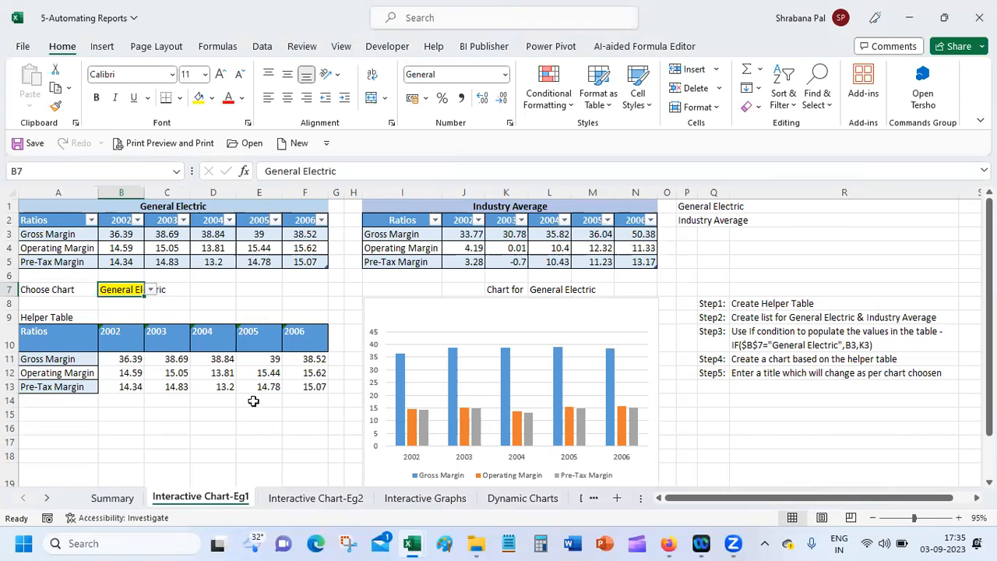
Examine the two source tables, the Create Helper Table instruction, the helper table heading and the Choose Chart cell
drag(99, 204, 99, 262)
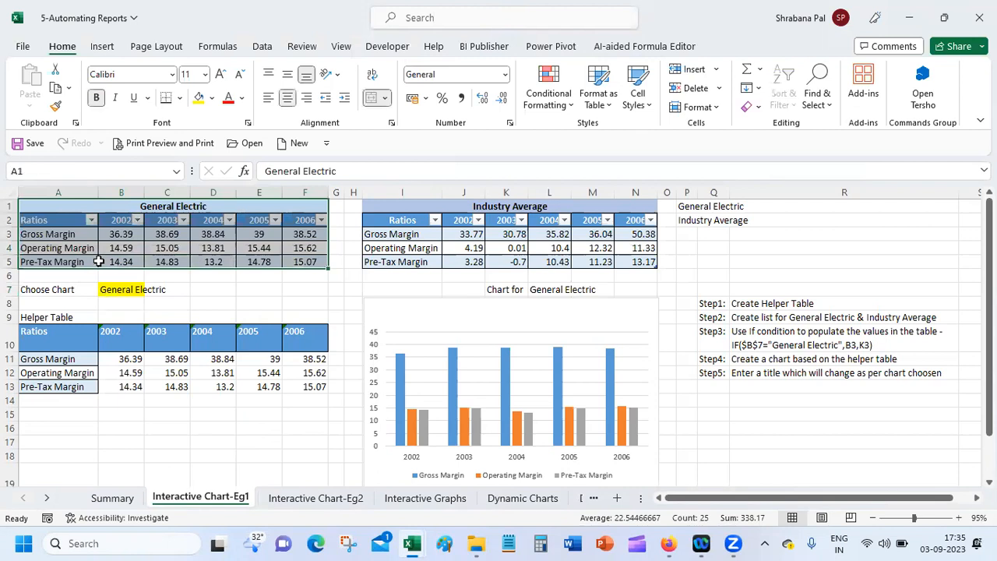
click(476, 206)
drag(476, 205, 472, 262)
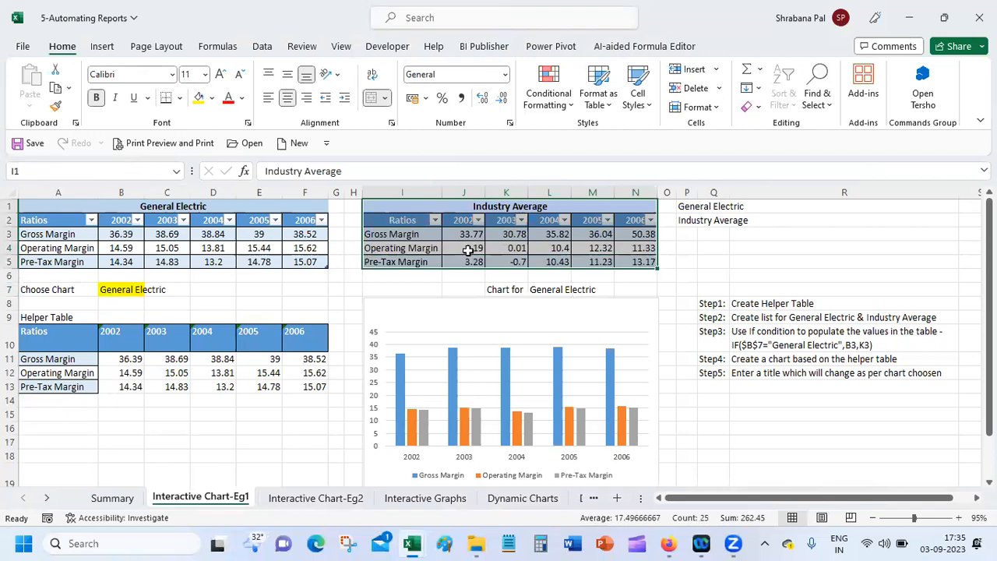
click(704, 304)
click(777, 303)
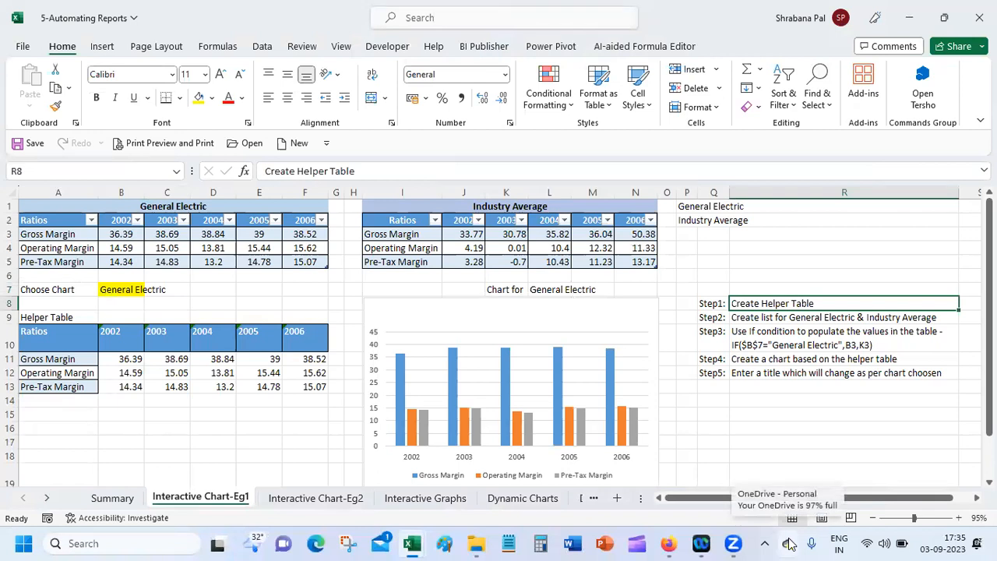
click(40, 317)
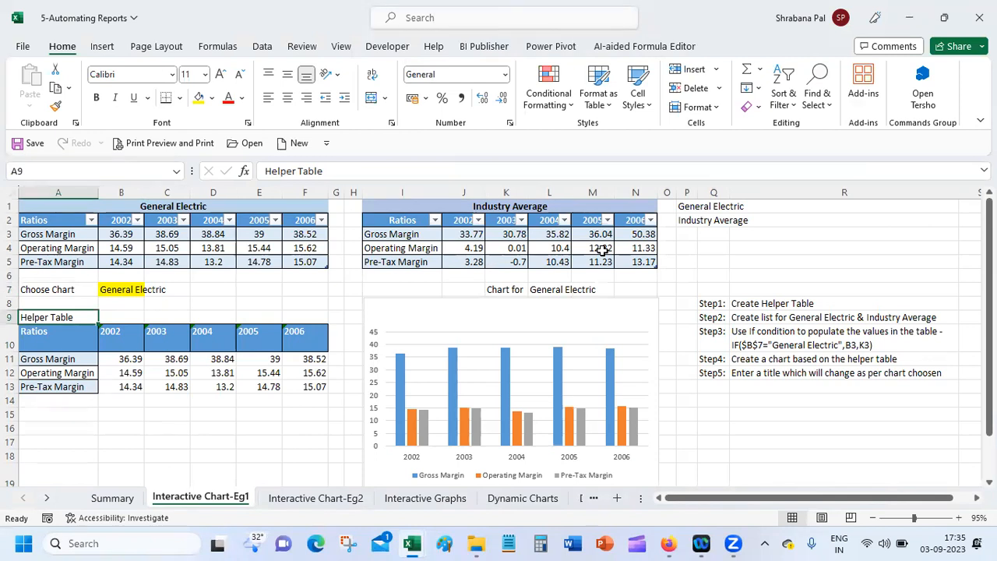
click(125, 289)
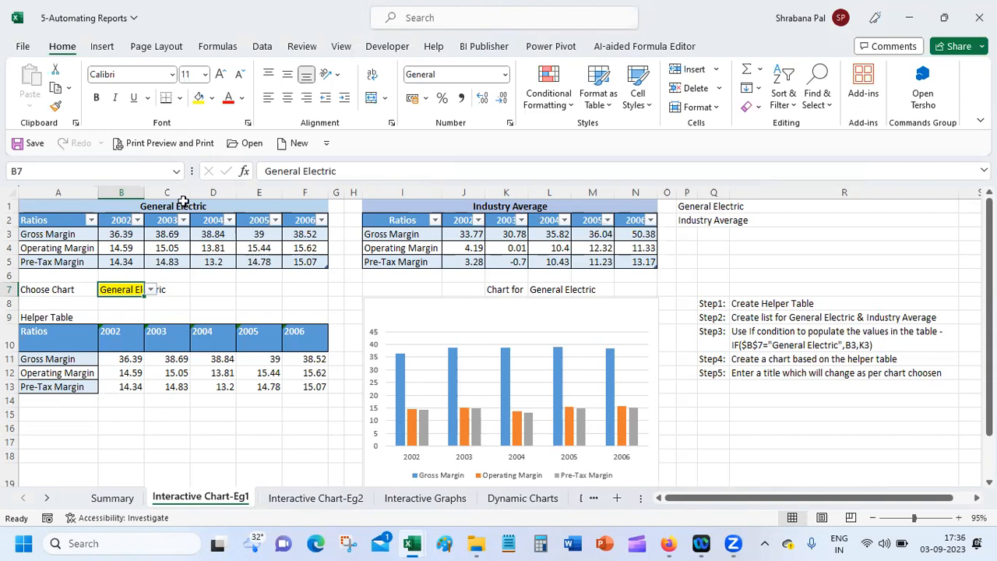
Examine the IF formula in helper table cell B11 and the cells B3 and J3 it refers to
click(118, 360)
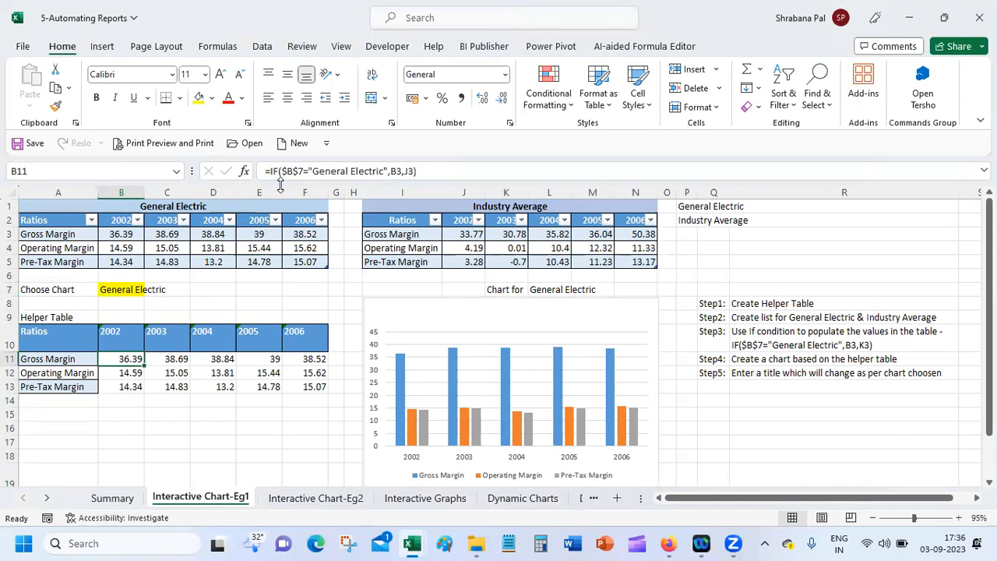
click(123, 232)
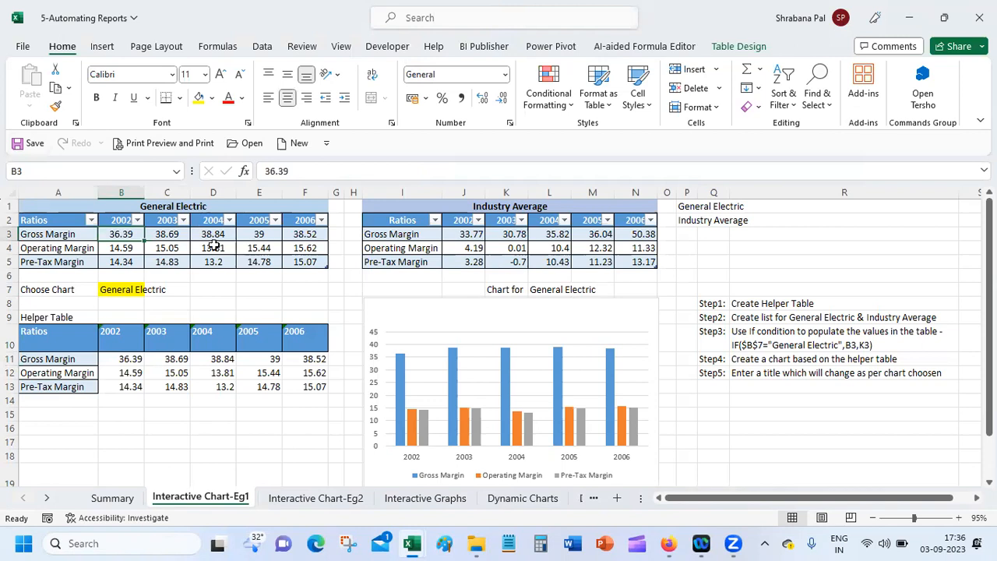
click(462, 234)
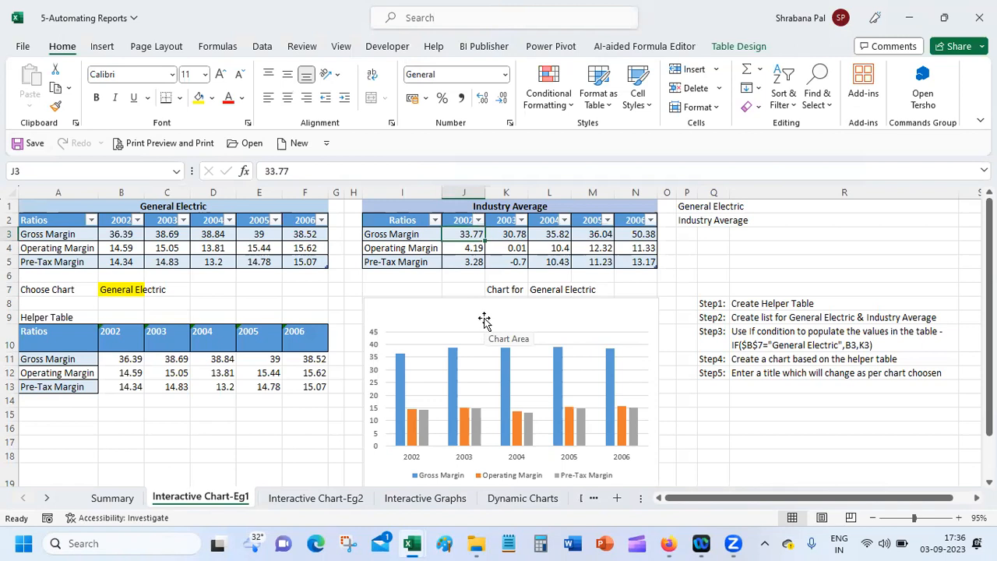
Show the function arguments of the IF formula in B11, keeping the dialog clear of the helper table
click(122, 361)
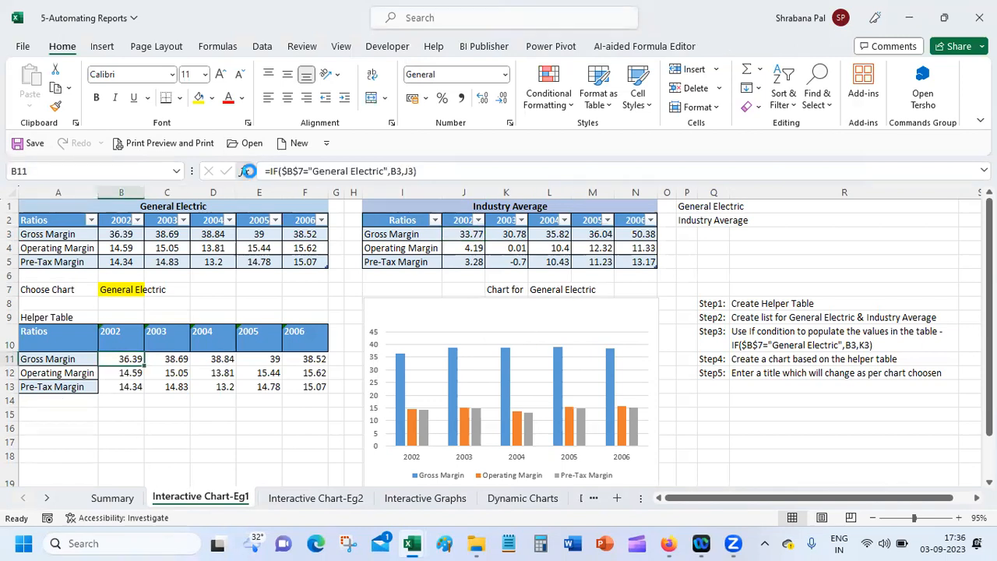
click(246, 172)
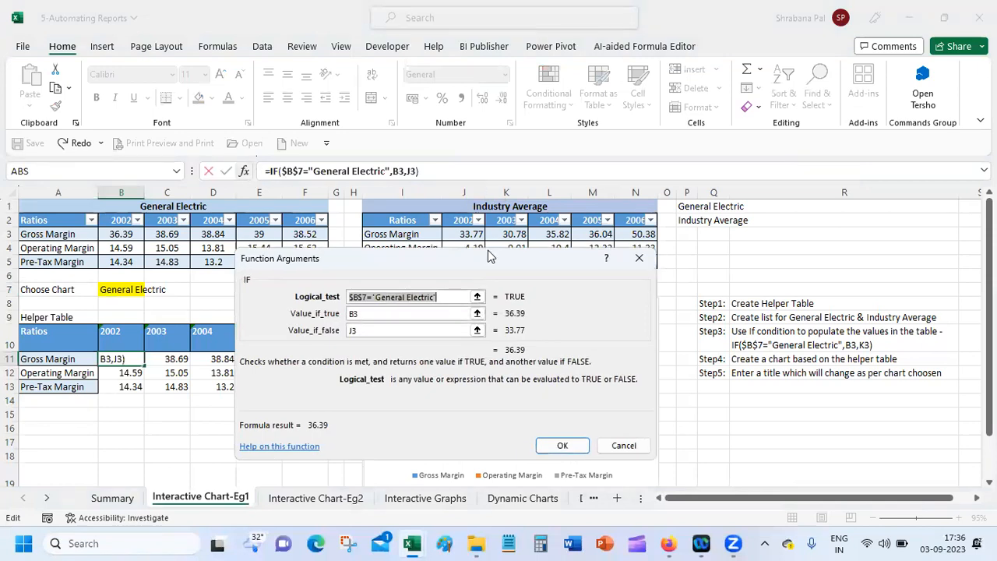
drag(495, 260, 725, 309)
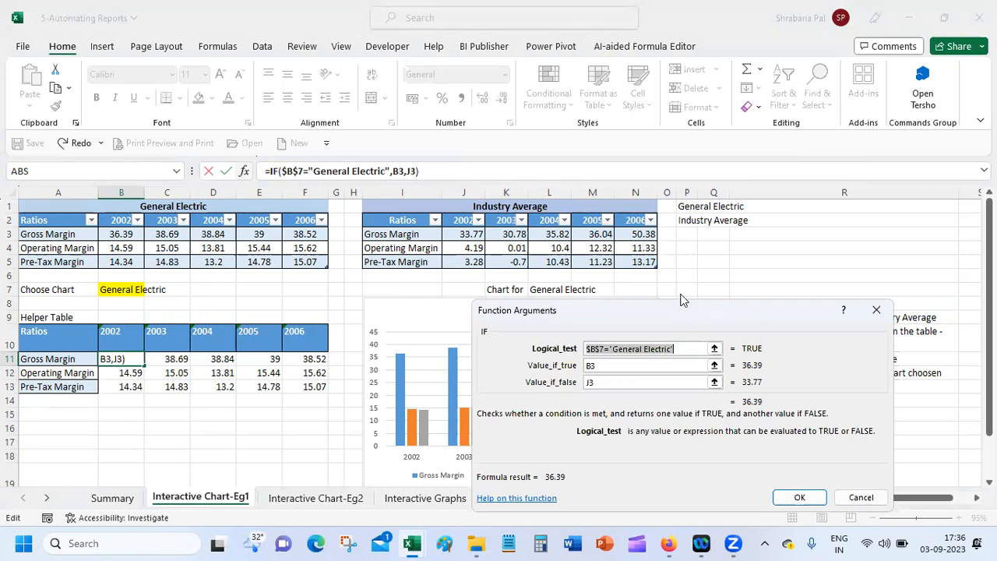
drag(682, 306, 678, 264)
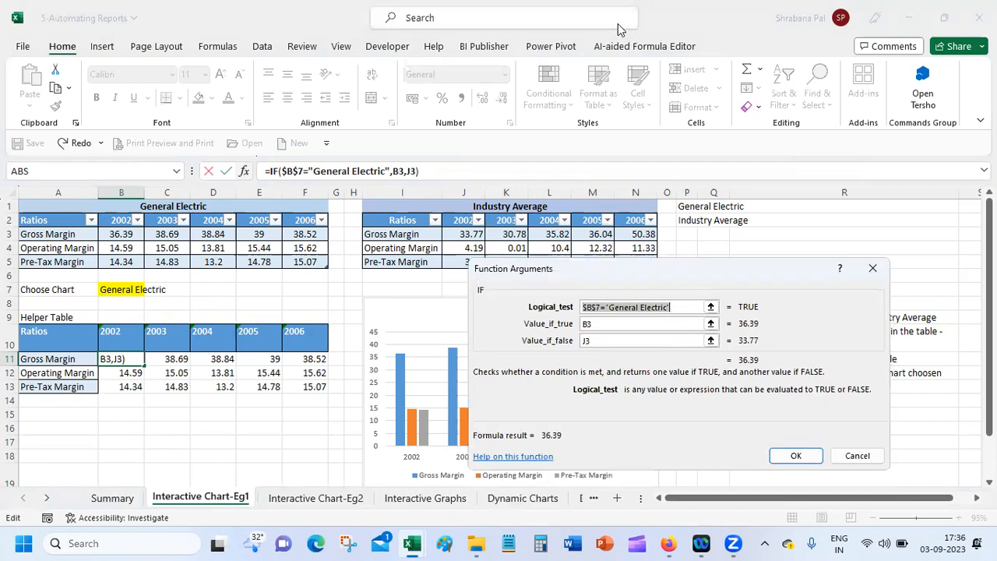
Restore the workbook window to a smaller size, extend its height, and move the function arguments dialog away from the chart
double_click(732, 25)
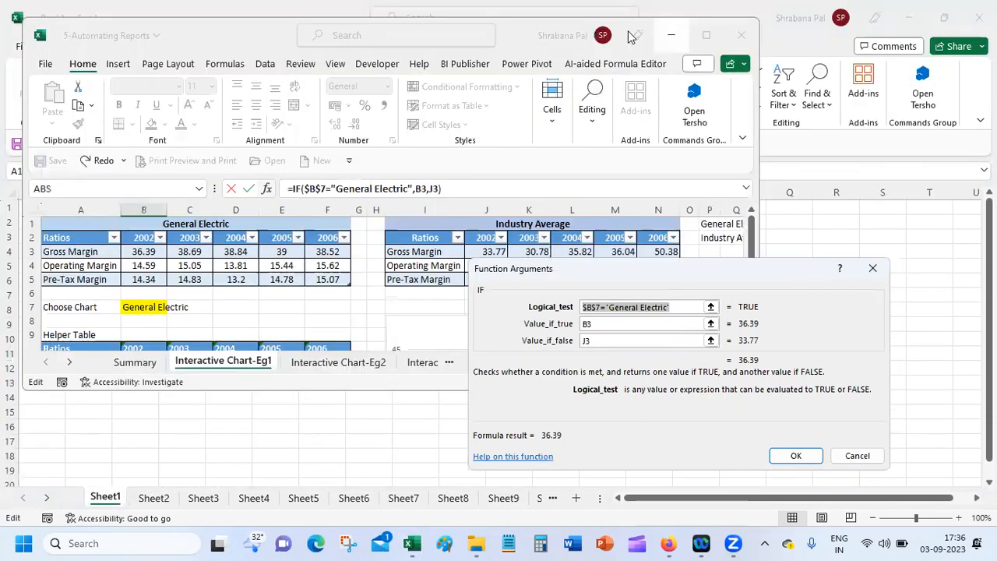
click(269, 35)
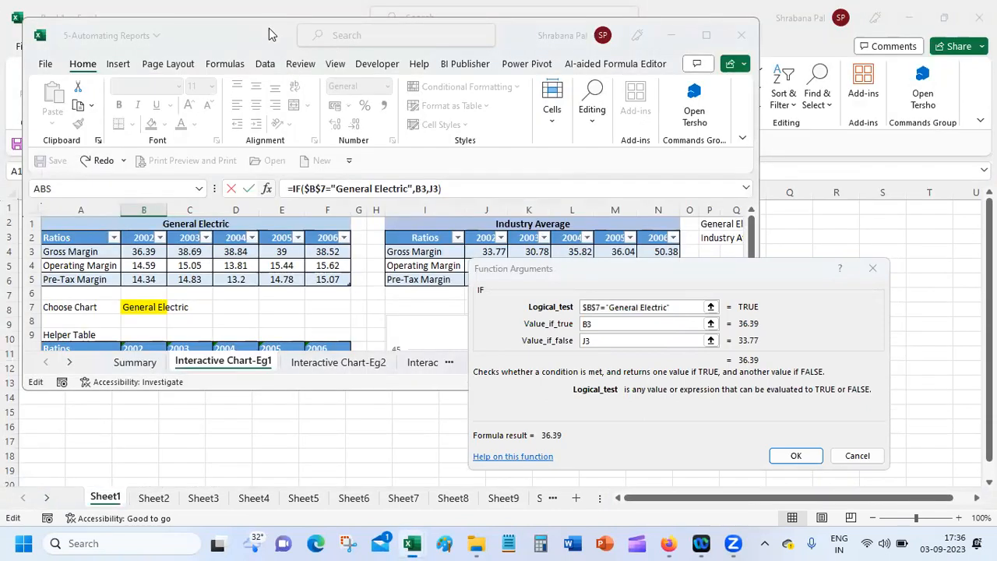
drag(269, 28, 269, 28)
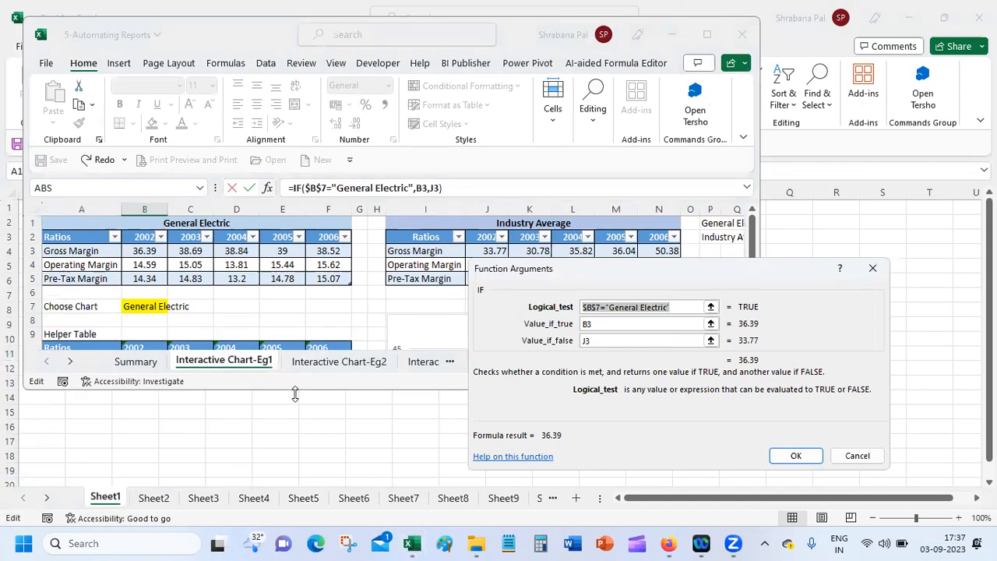
drag(295, 394, 295, 527)
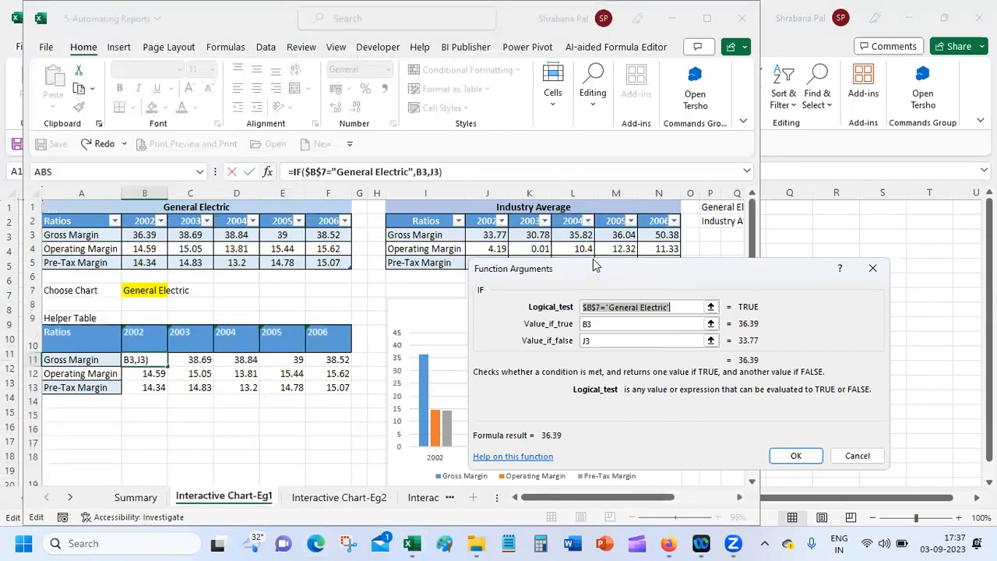
drag(593, 263, 631, 136)
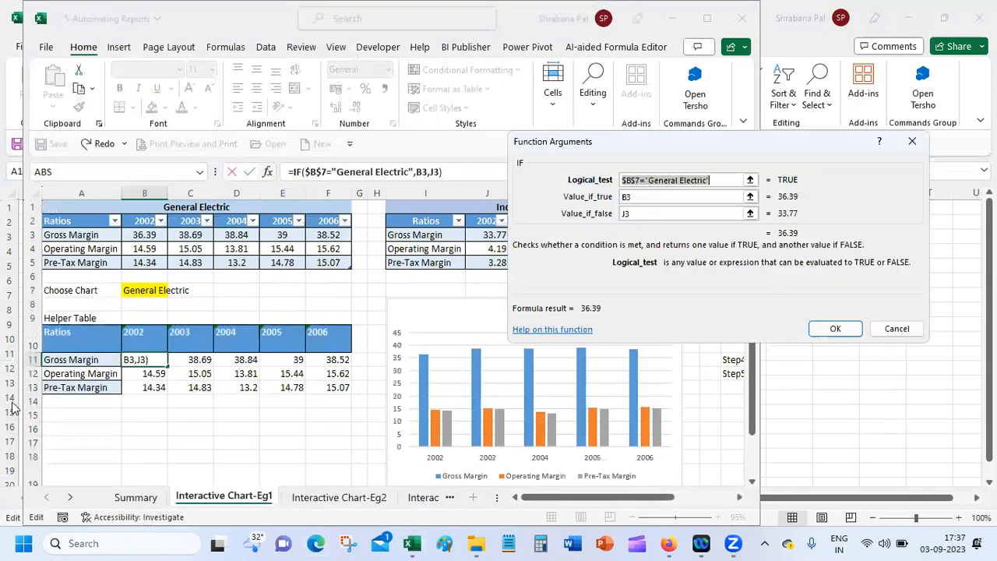
Review the logical test, value-if-true and value-if-false arguments of B11's IF formula and close the dialog with the formula kept
click(639, 179)
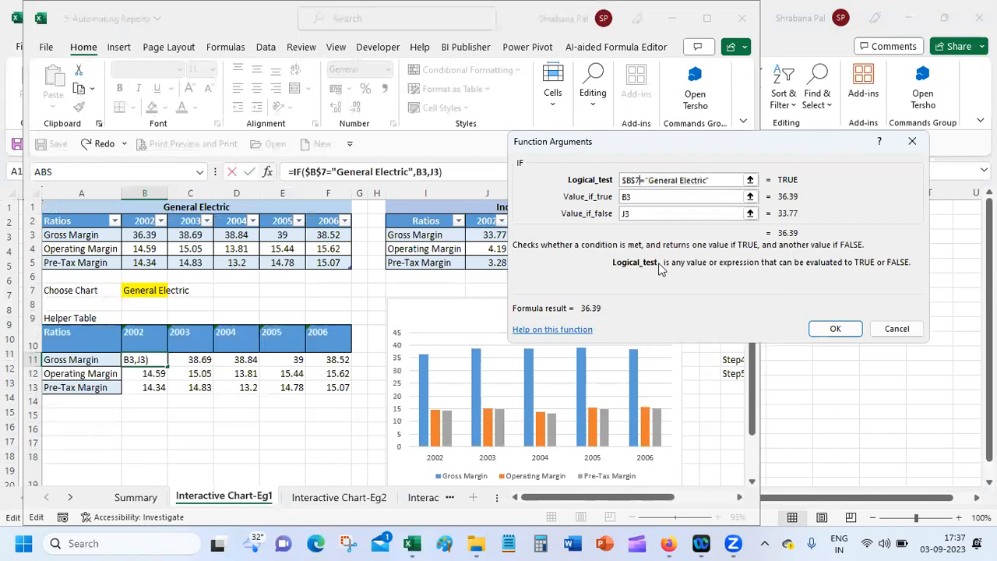
click(645, 199)
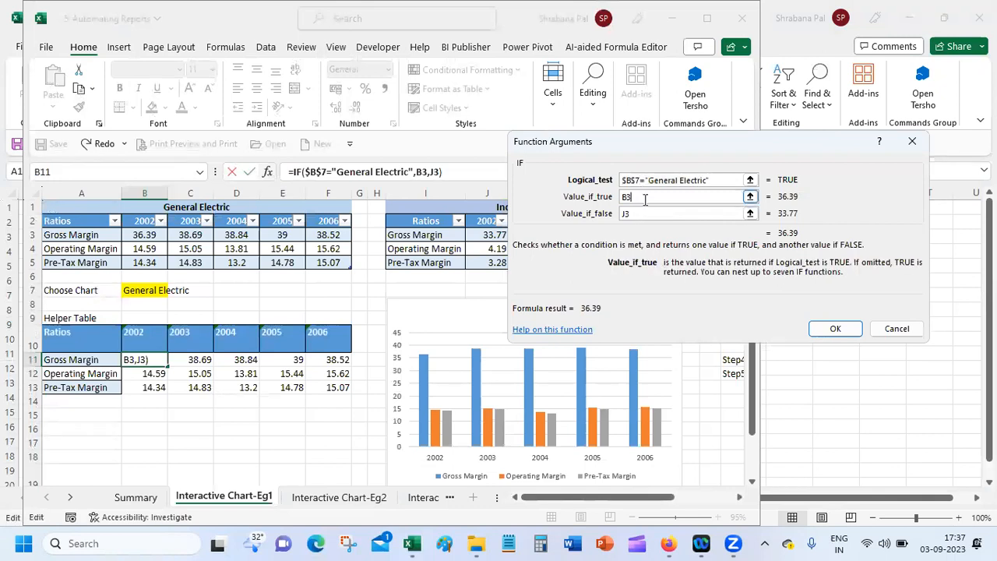
click(647, 218)
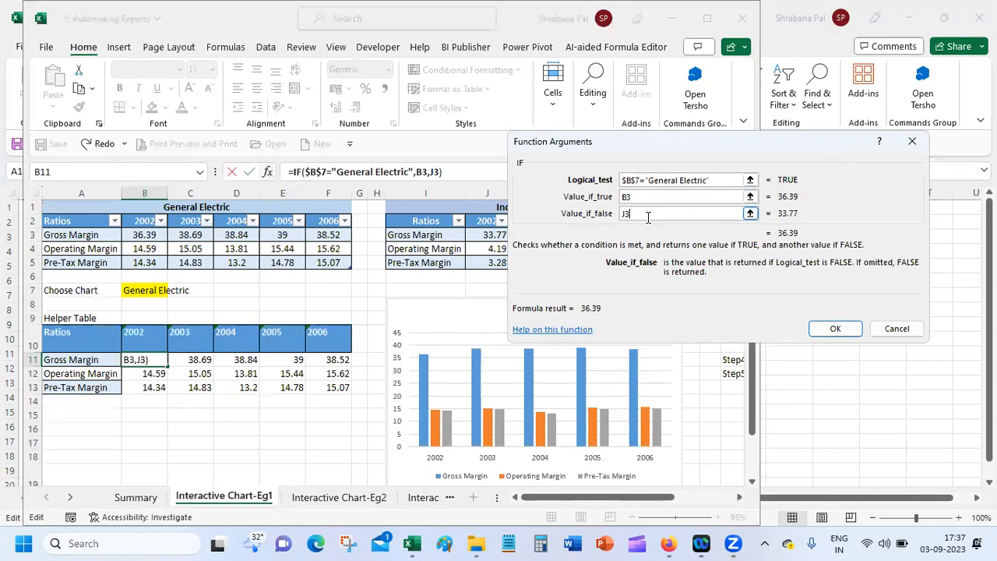
click(647, 195)
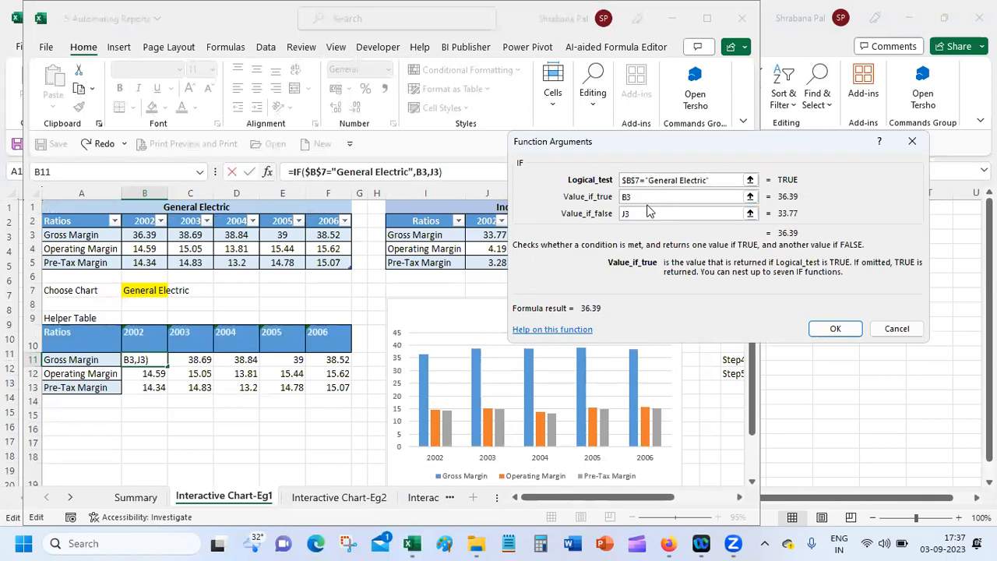
click(834, 328)
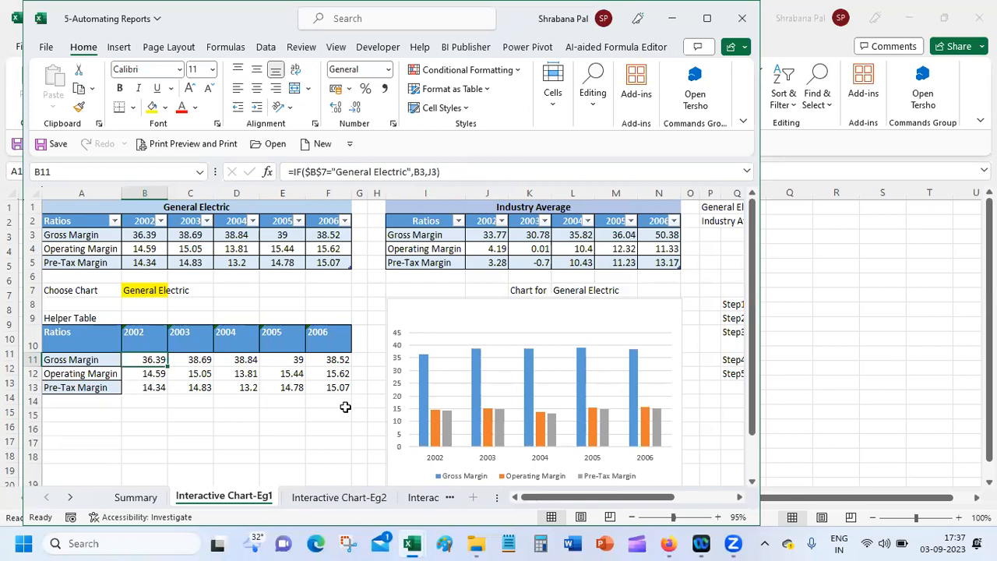
Fill the IF formula from B11 across the Gross Margin row to F11
click(188, 360)
click(152, 361)
drag(166, 366, 355, 362)
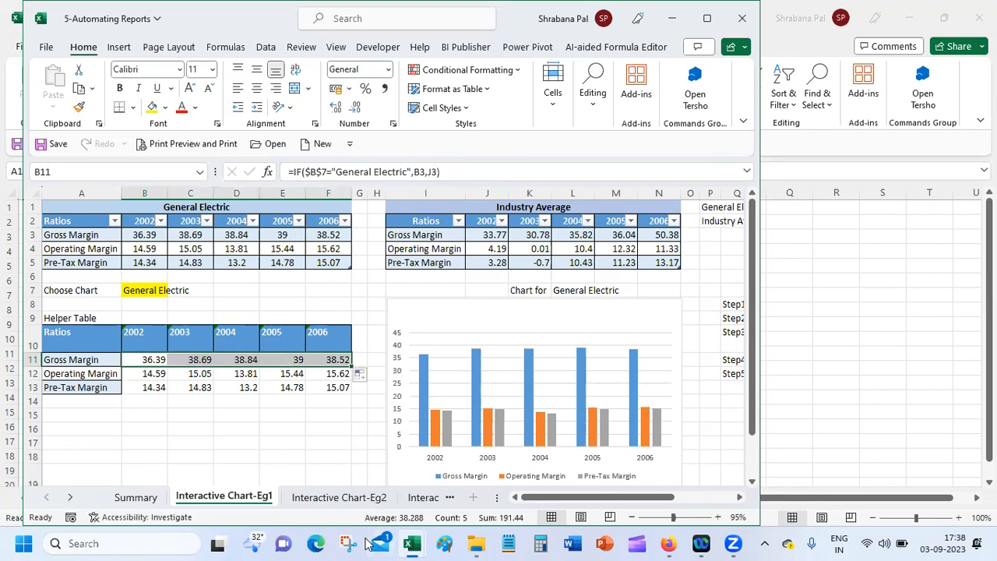
Examine the IF formulas in B11, C11 and D11 and the Choose Chart cell B7 they test
click(157, 358)
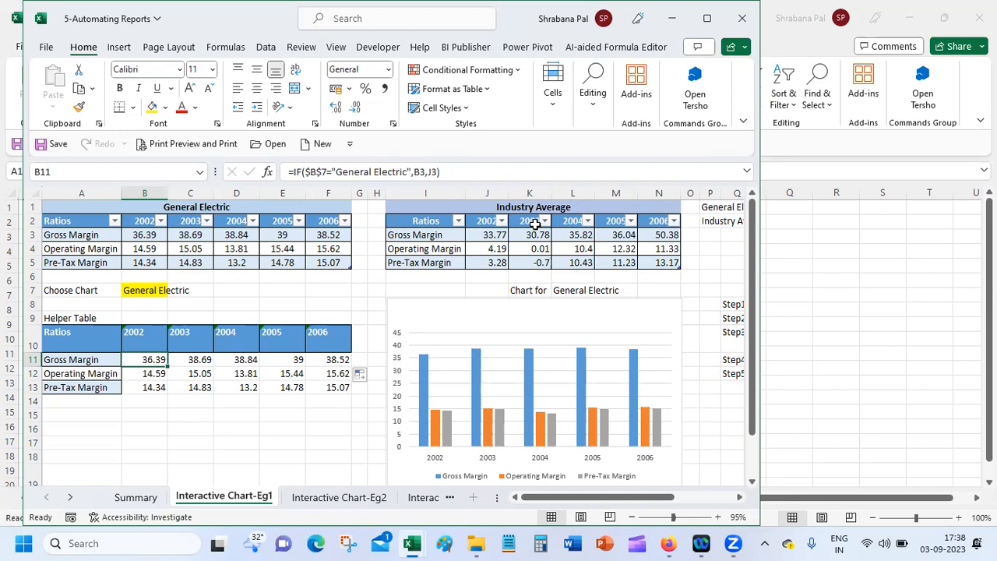
click(184, 363)
click(231, 360)
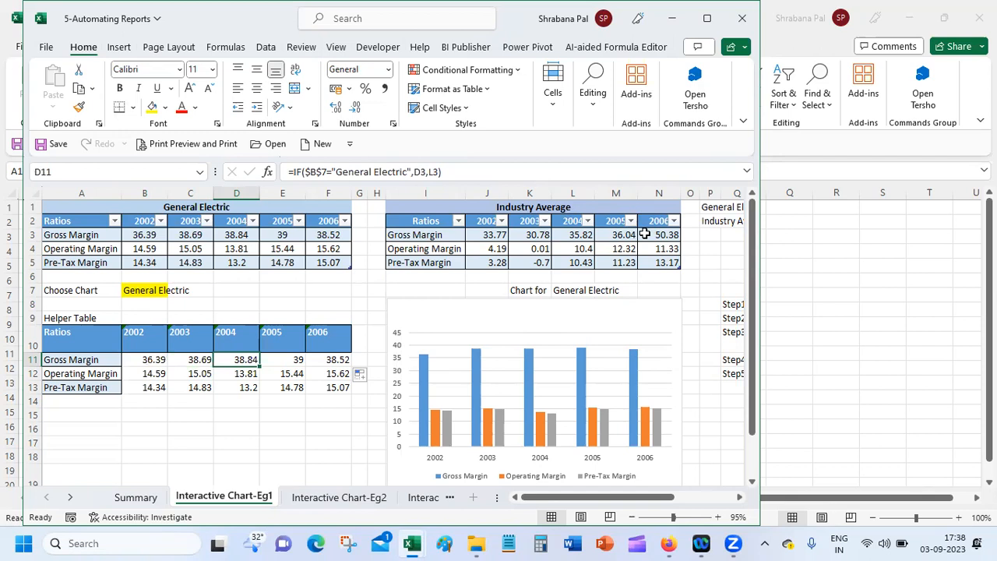
click(142, 293)
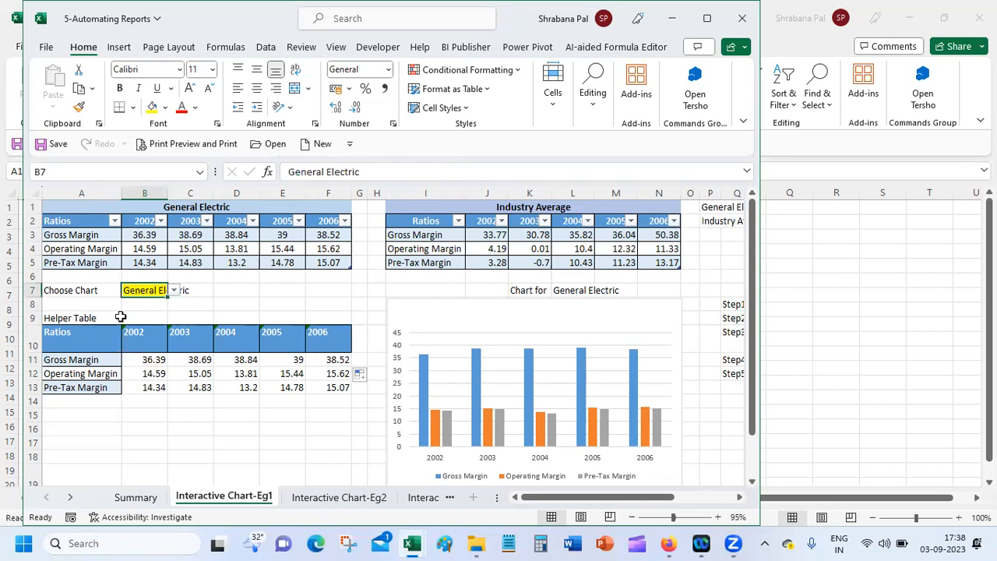
click(328, 287)
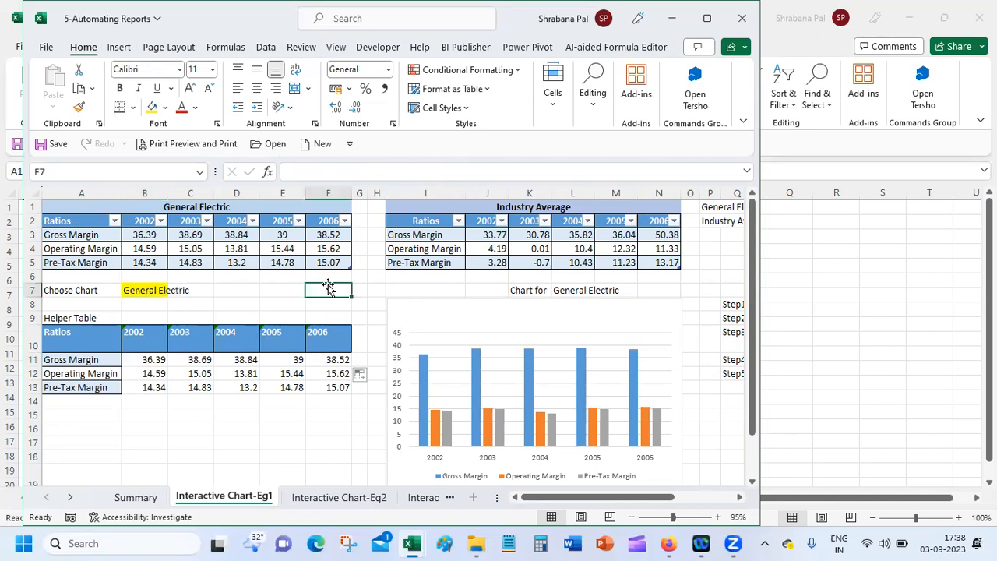
Inspect the data validation list settings and source range of B7, leaving them as they are
click(132, 289)
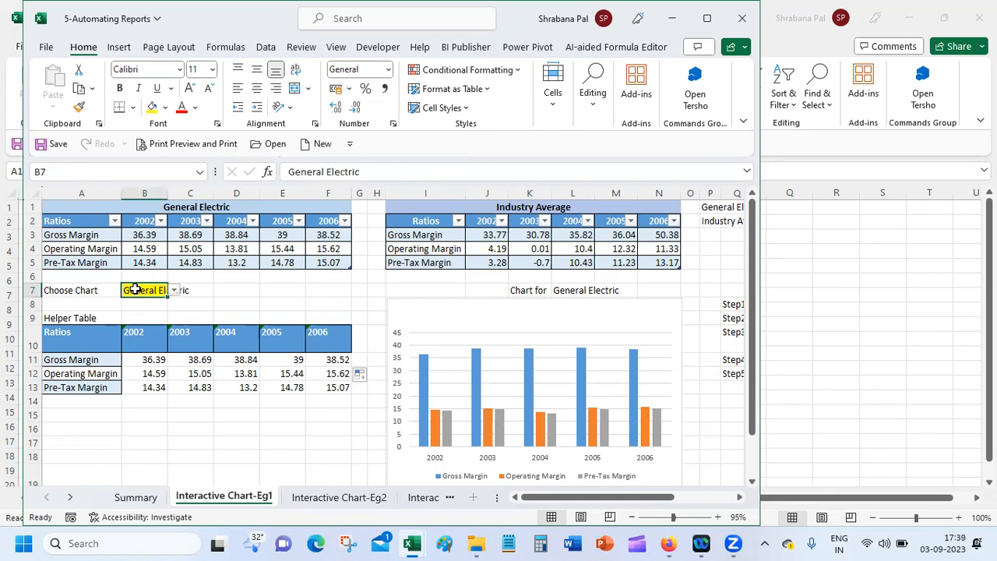
click(266, 48)
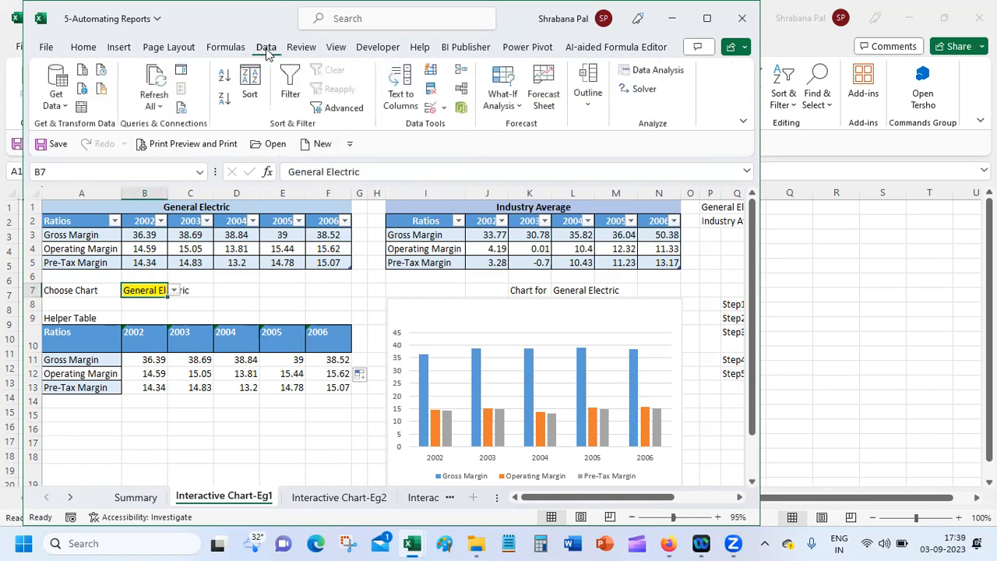
click(431, 106)
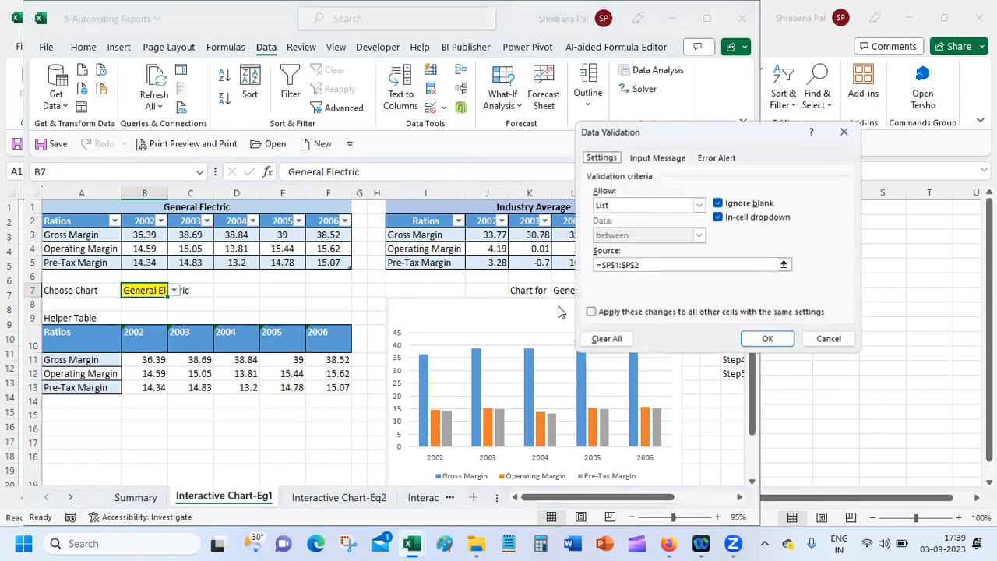
click(675, 264)
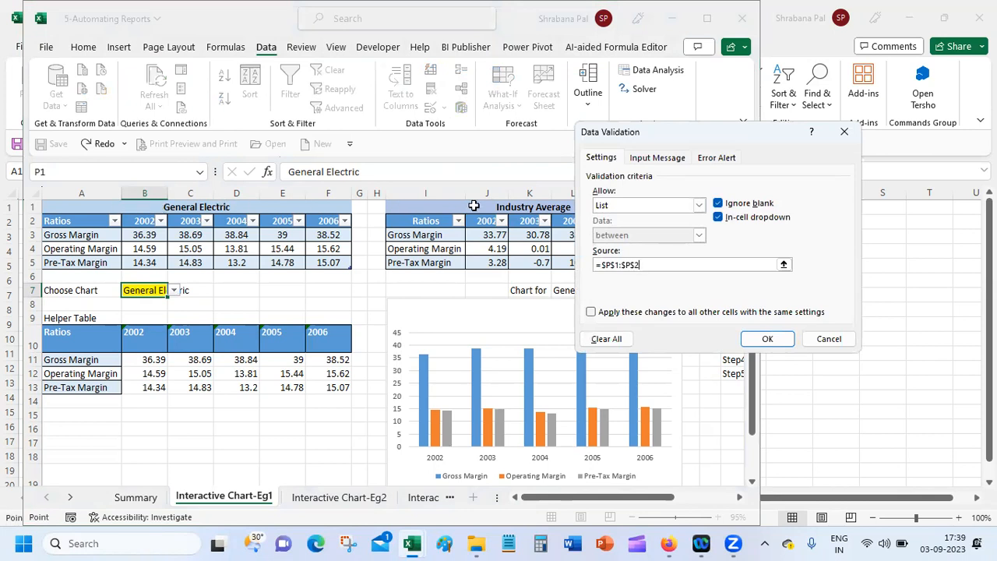
click(827, 338)
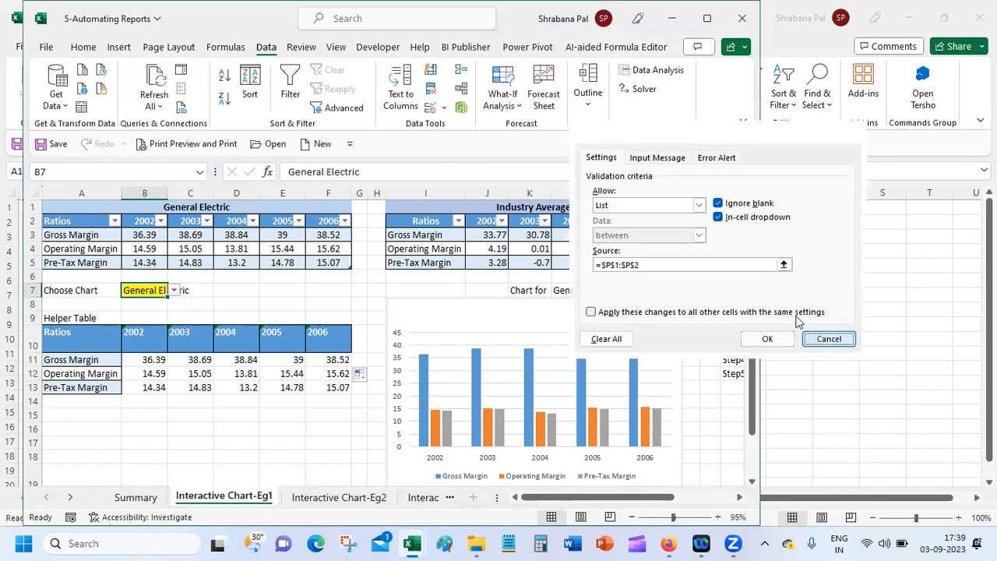
Look at the General Electric and Industry Average table headings and the Choose Chart cell B7
click(203, 206)
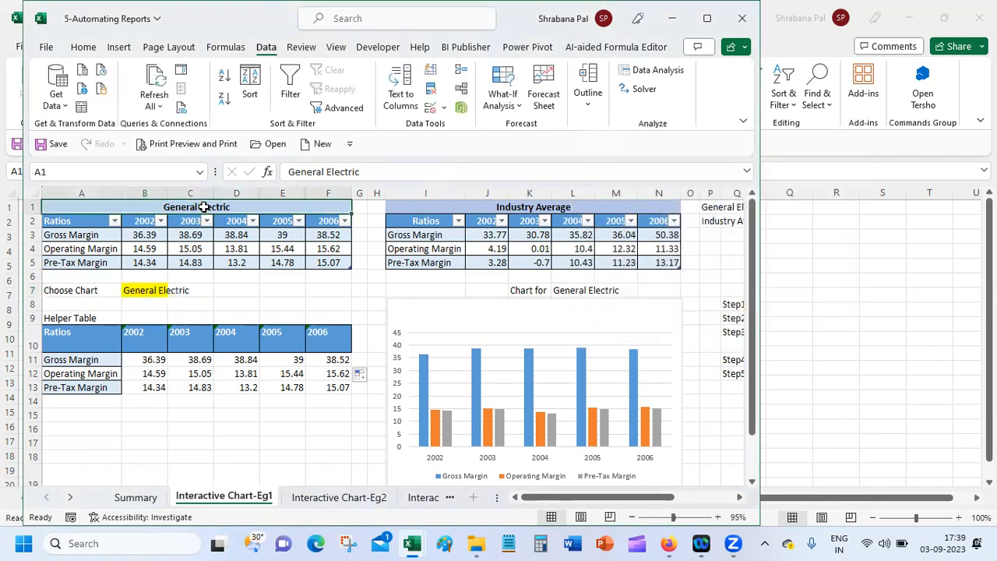
click(485, 207)
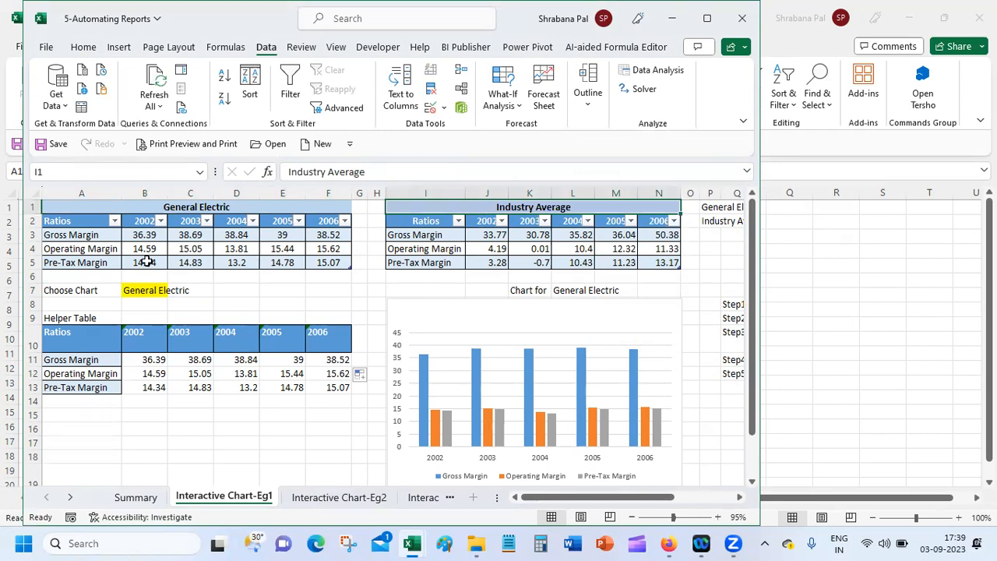
click(151, 289)
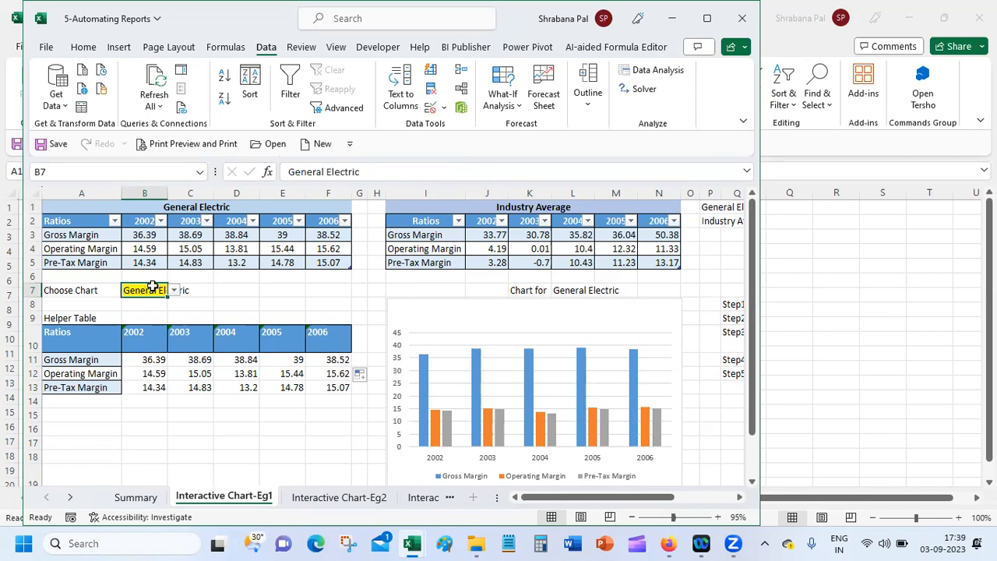
Inspect the General Electric list entry in P1 and maximize the workbook window
click(714, 206)
click(707, 17)
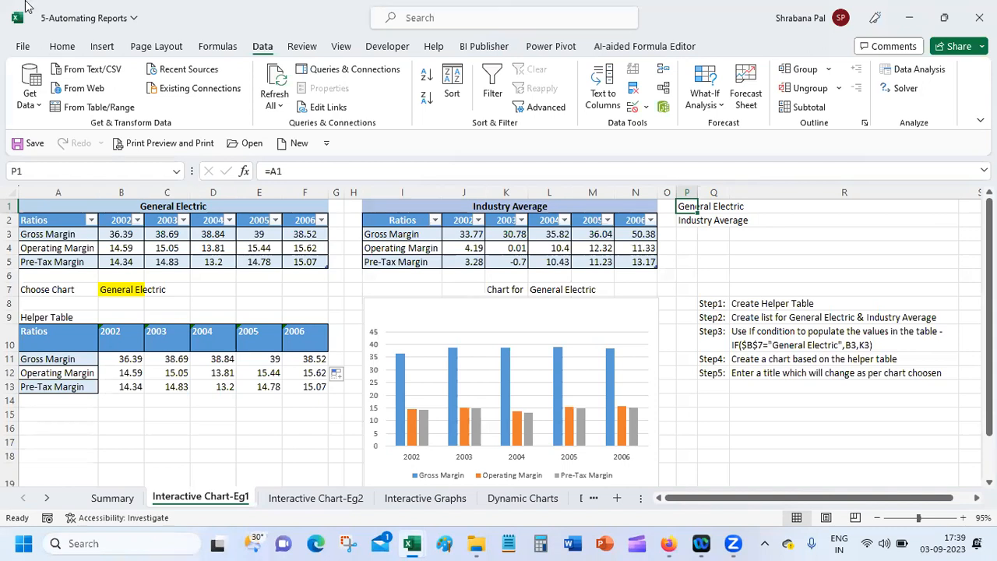
click(62, 47)
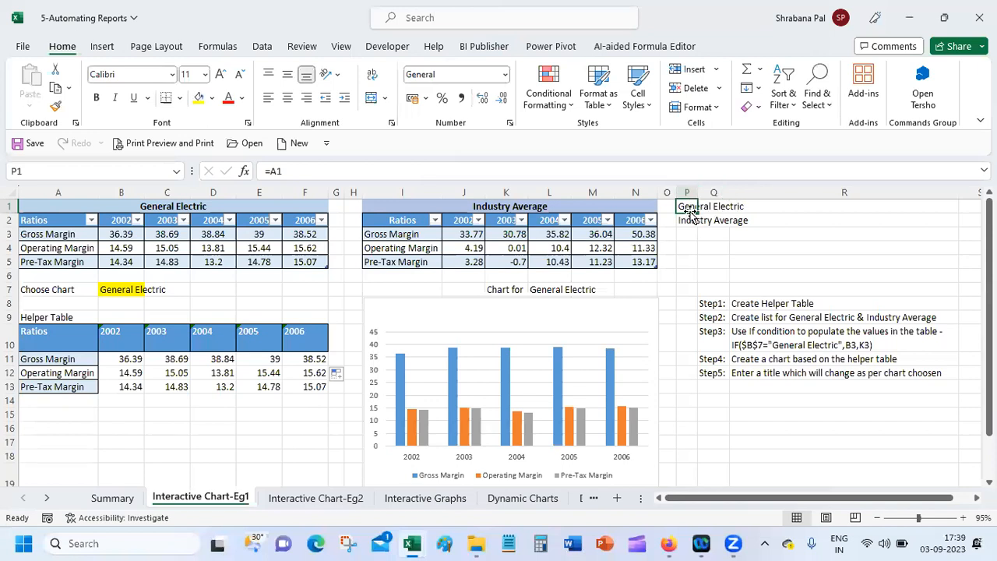
drag(686, 205, 686, 219)
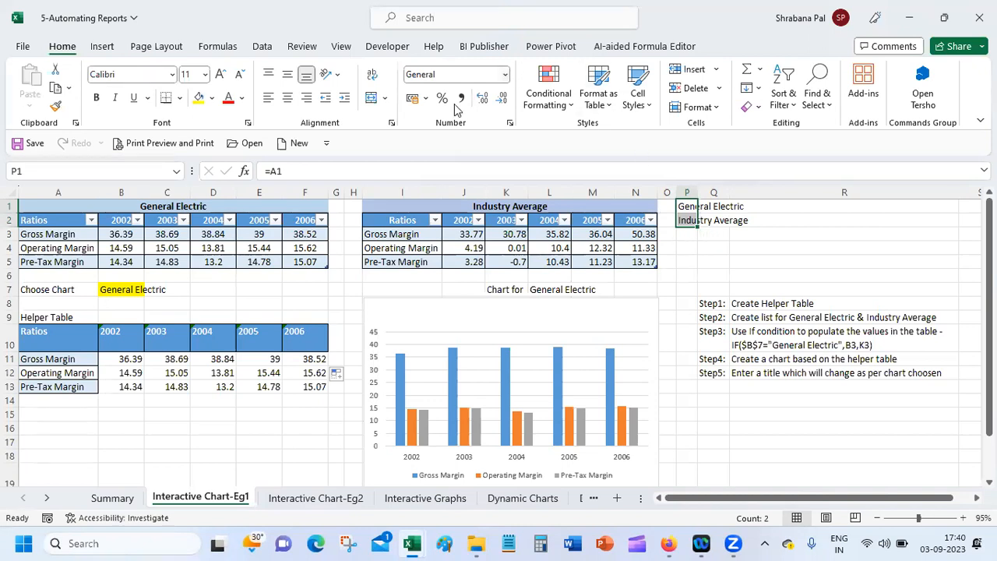
click(243, 98)
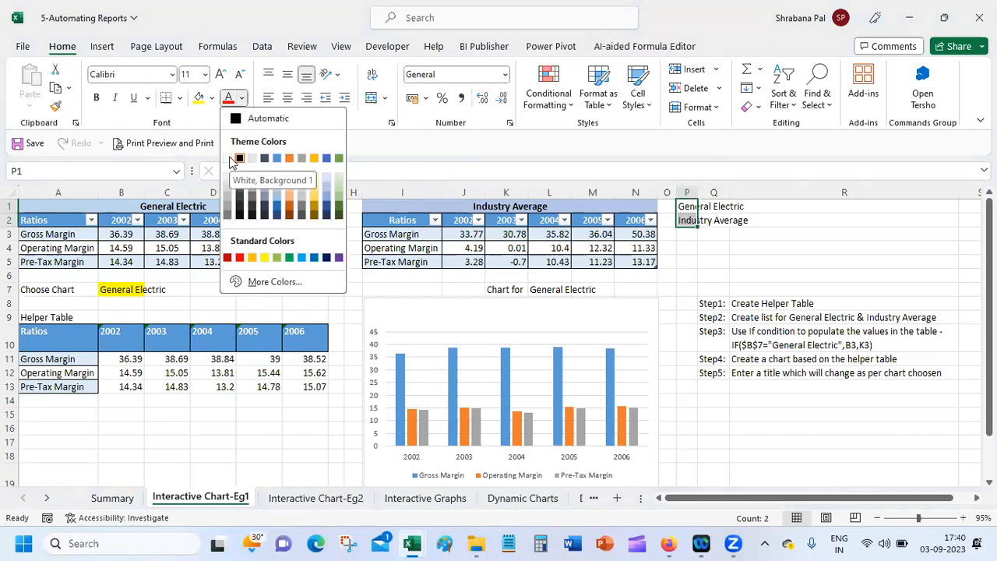
click(764, 247)
click(688, 260)
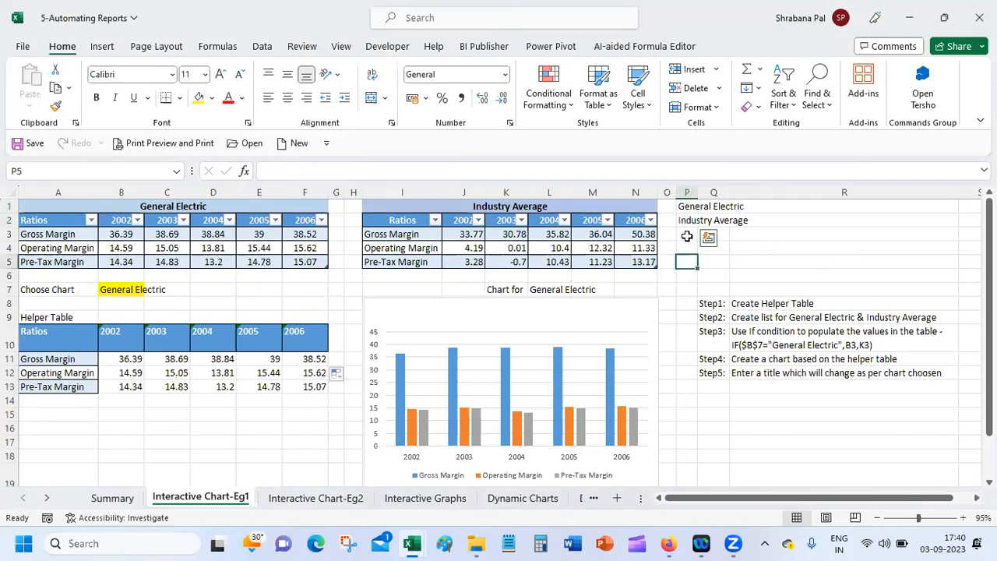
Fit column P's width to its contents and set the font colour of P1 to white
click(688, 206)
double_click(697, 192)
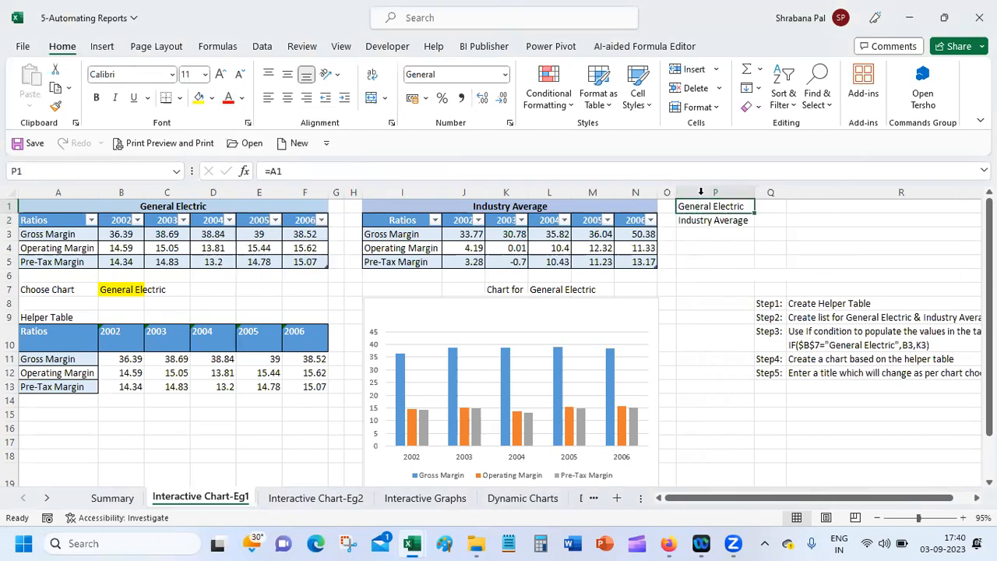
click(242, 97)
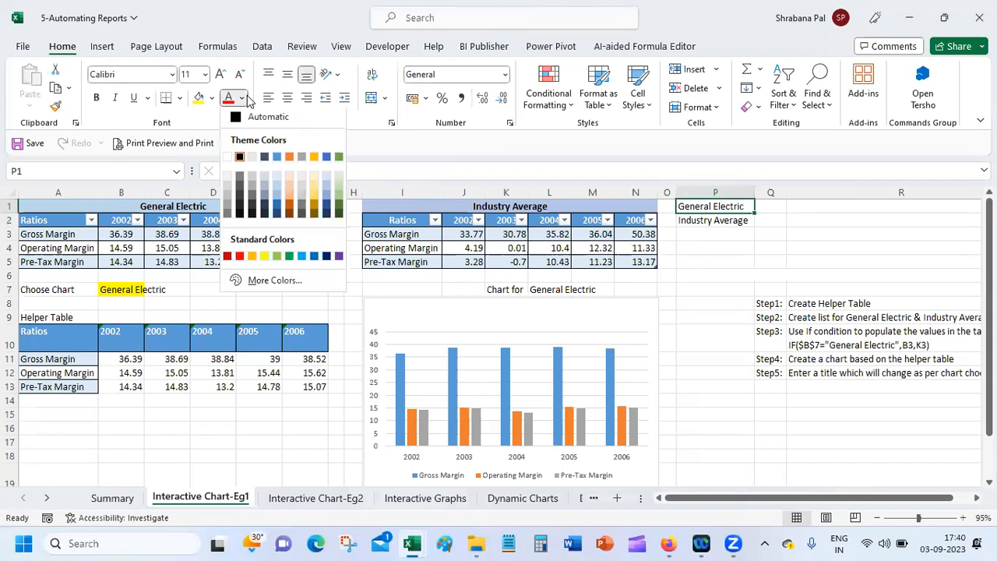
click(230, 158)
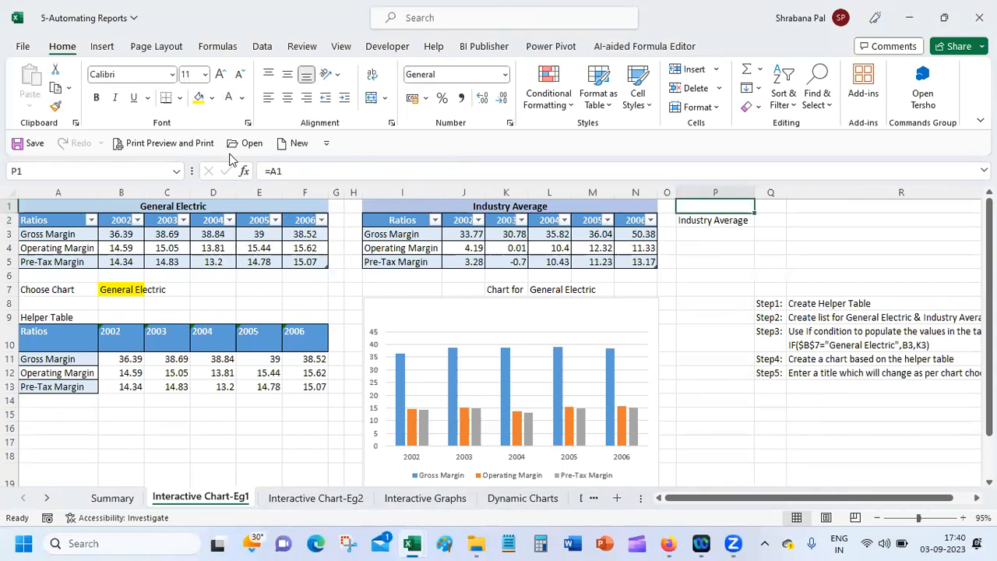
Set the font colour of the Industry Average list entry in P2 to white
click(727, 253)
click(724, 221)
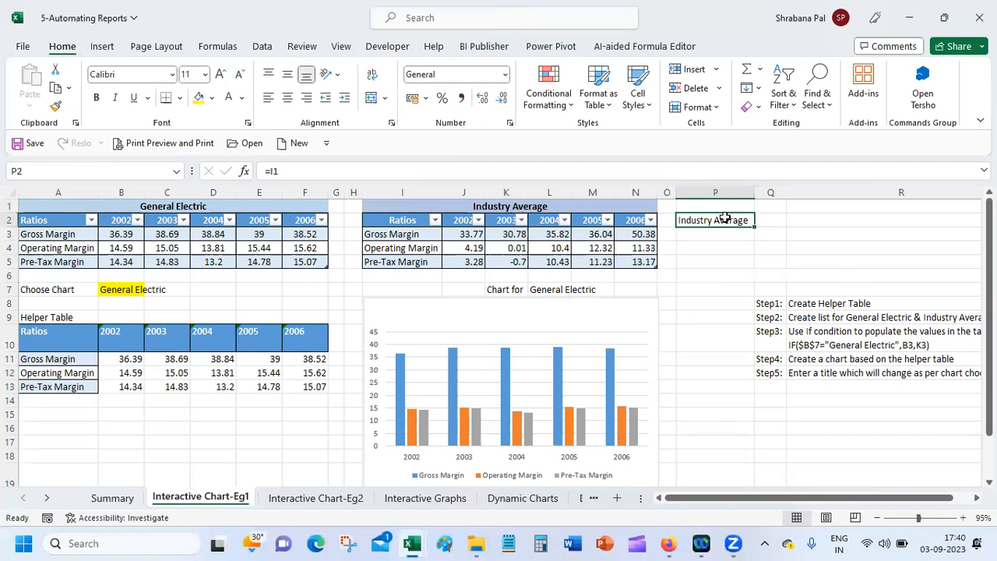
click(227, 98)
click(742, 248)
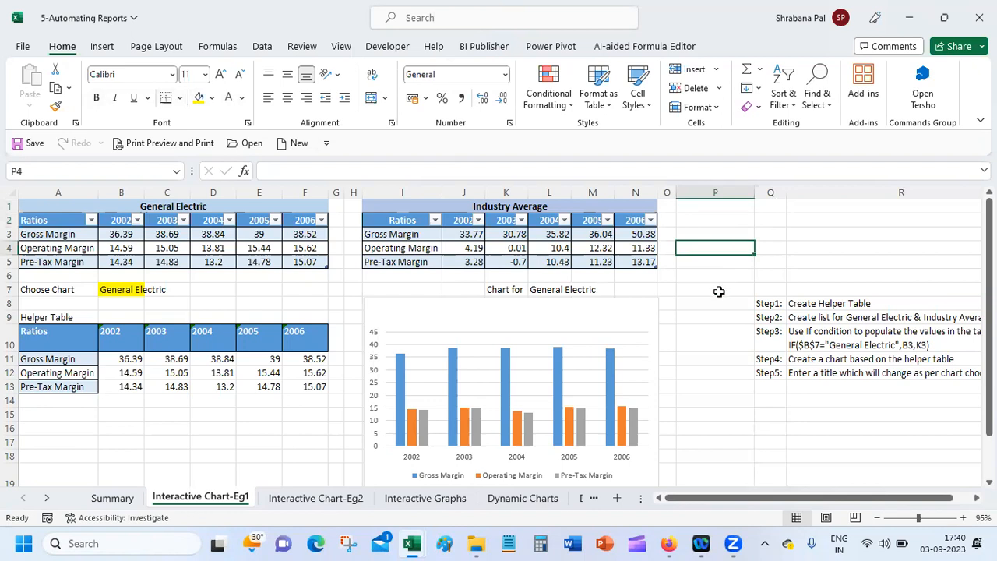
Reset the font colour of the list source cells P1:P2 to Automatic
click(718, 205)
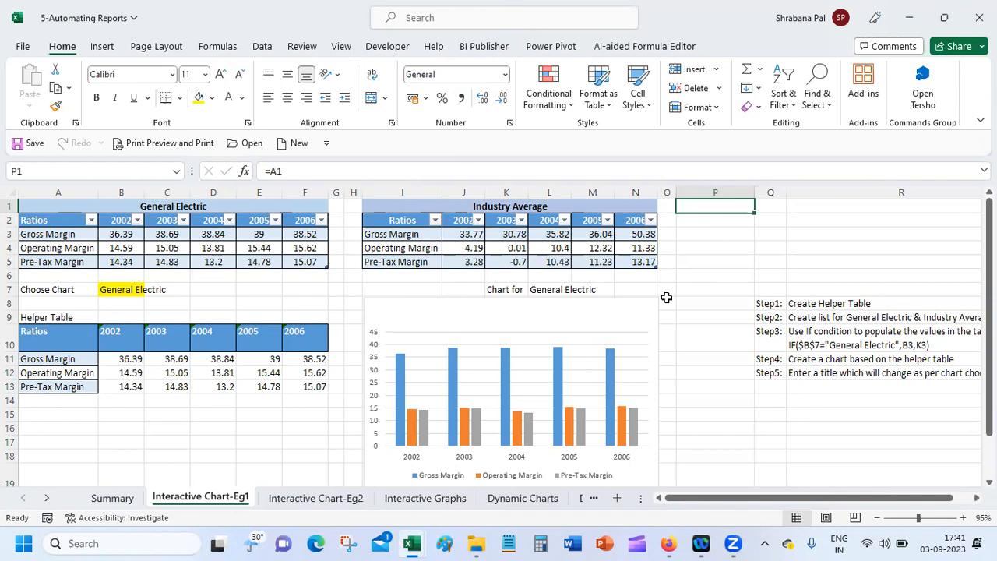
drag(689, 206, 694, 221)
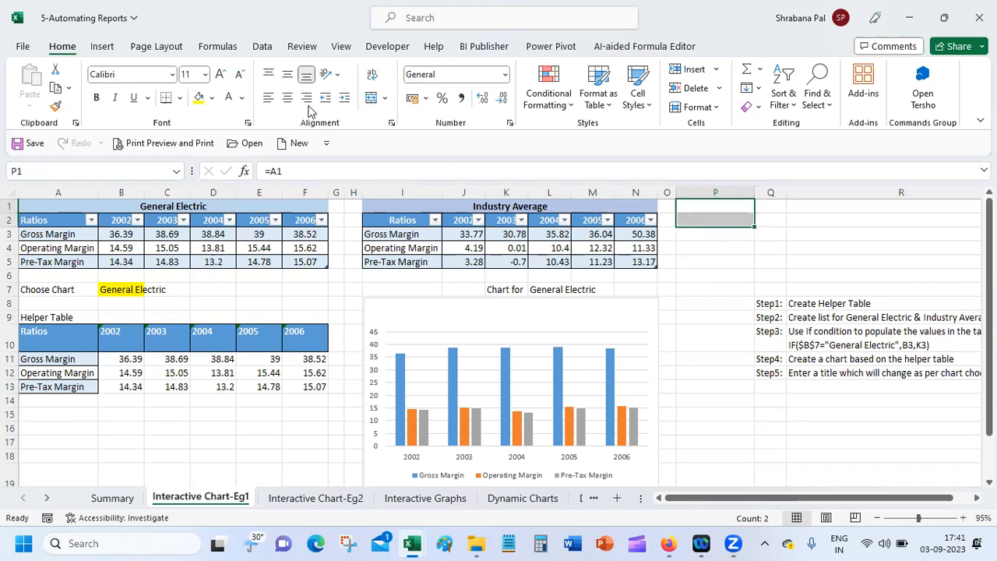
click(243, 97)
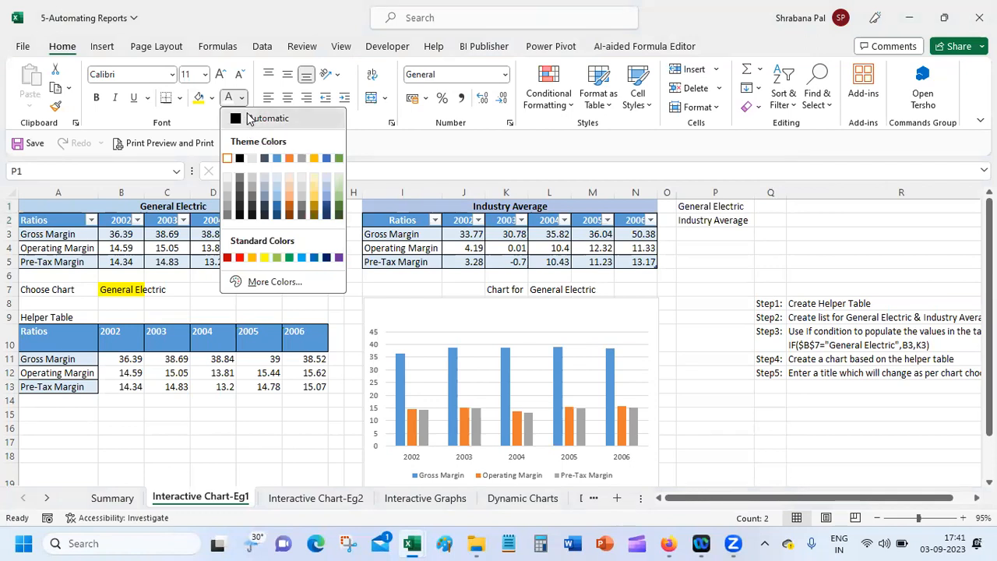
click(247, 117)
click(704, 248)
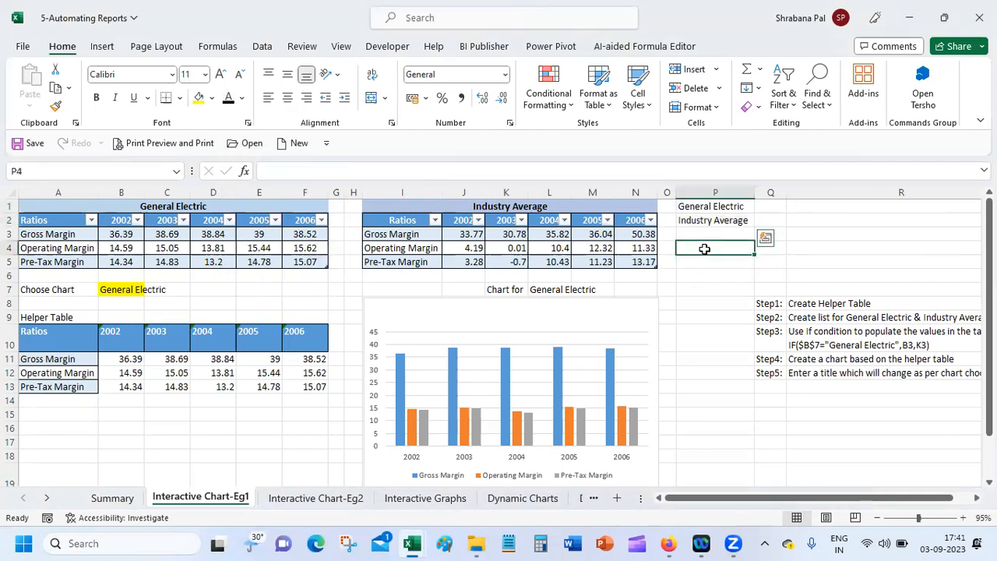
Hide column P, which holds the source cells of the validation list
click(710, 191)
right_click(710, 190)
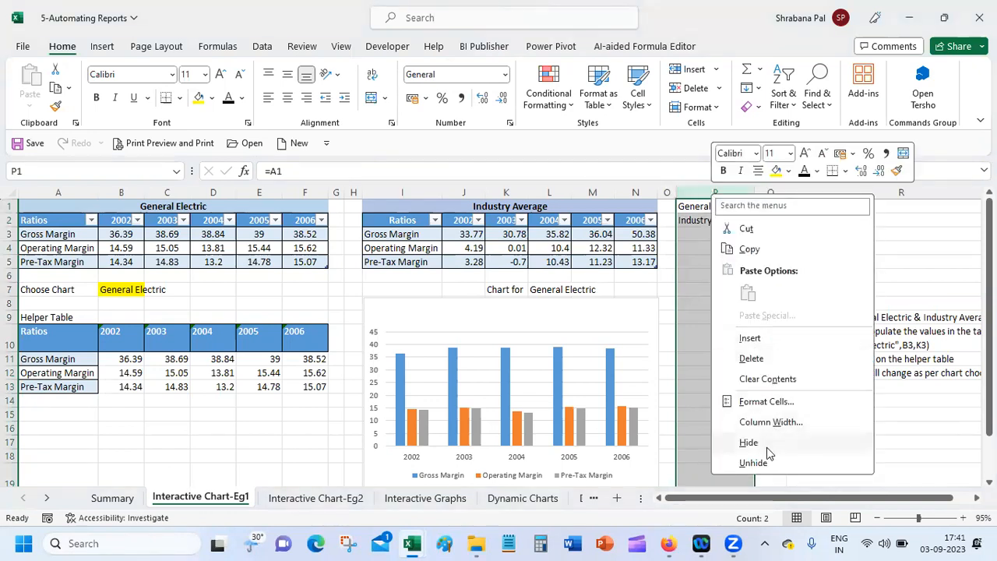
click(771, 442)
click(765, 448)
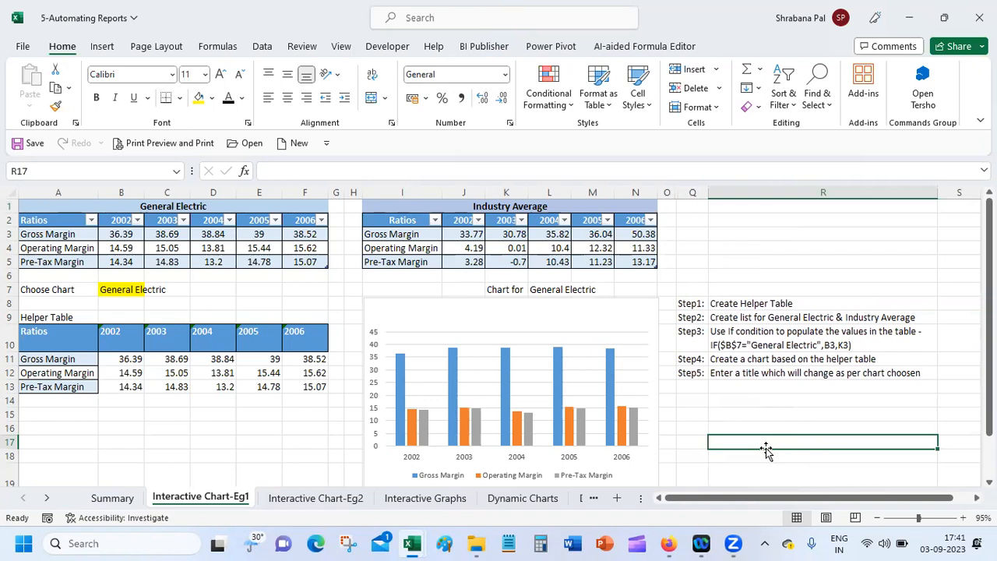
Review the step notes in column R, the helper table A10:F13, and the IF formula in B11
click(782, 318)
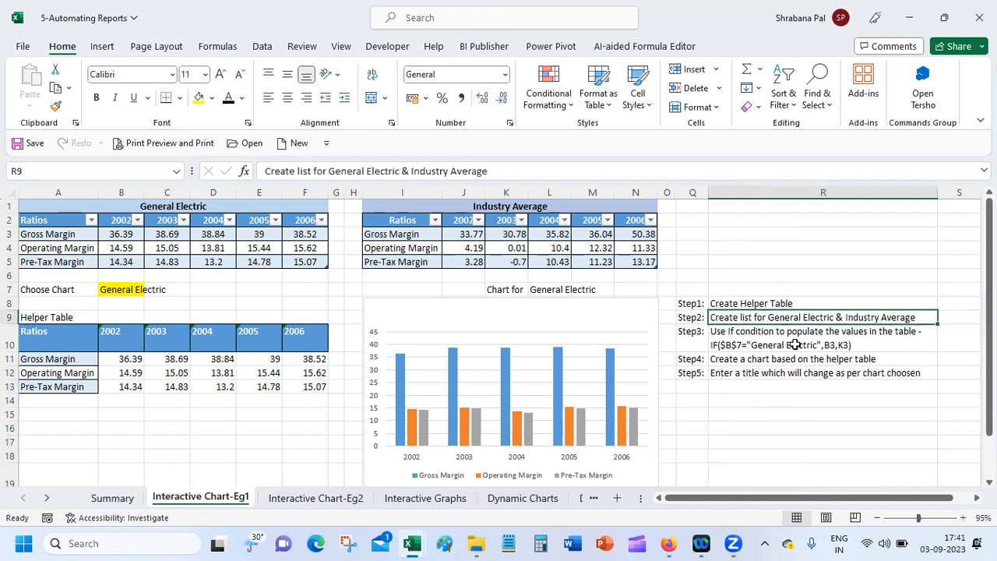
click(795, 344)
click(795, 360)
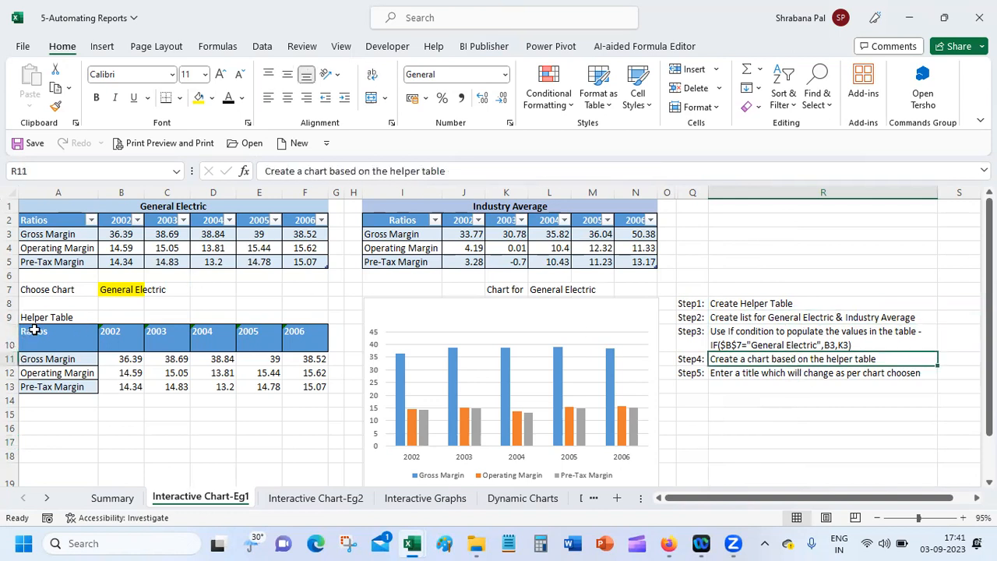
drag(38, 334, 308, 387)
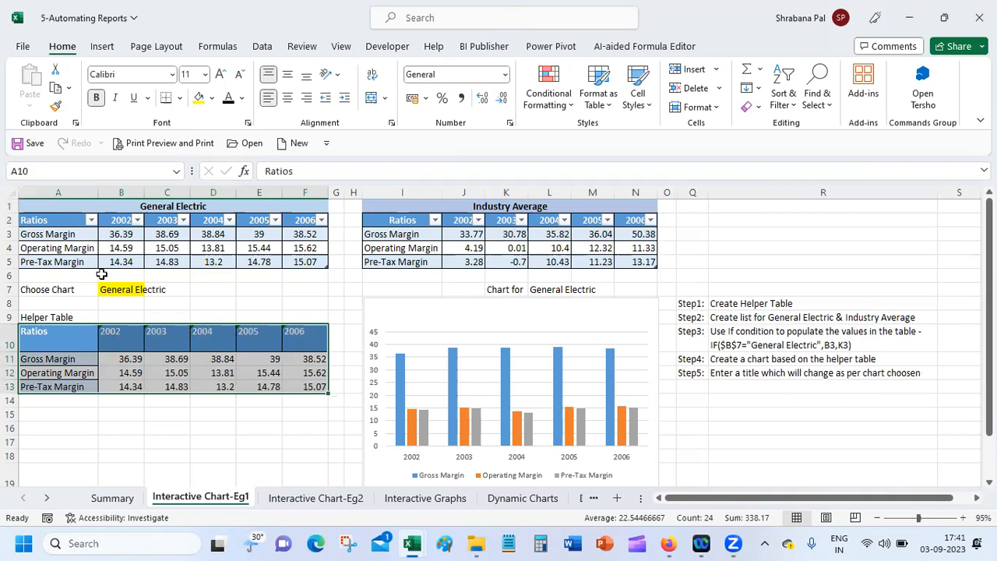
click(113, 233)
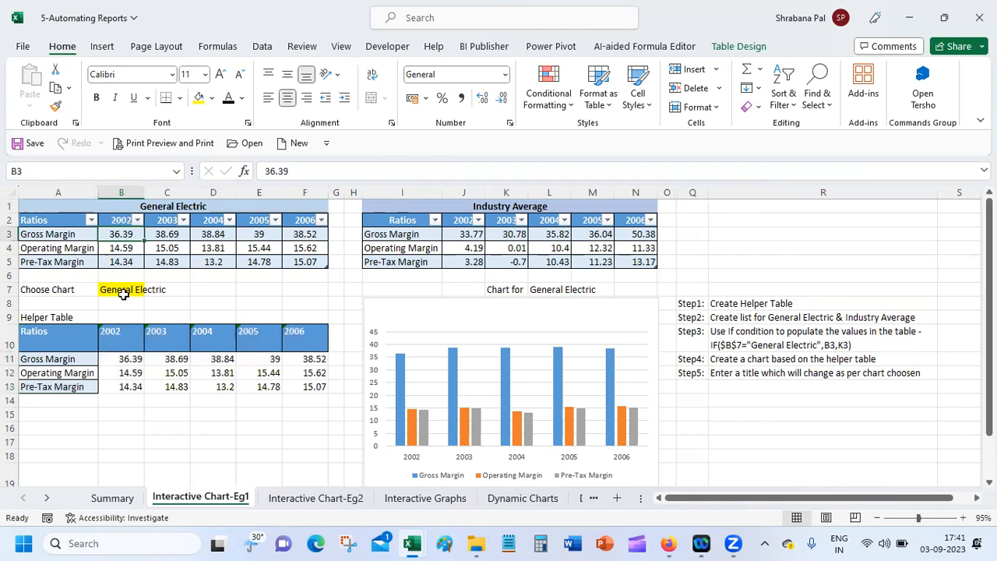
click(113, 289)
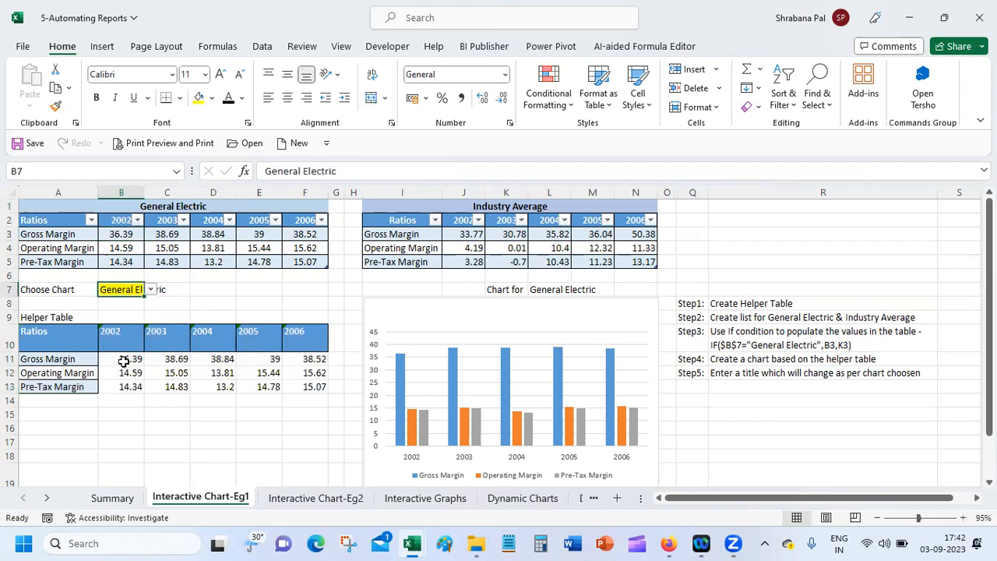
click(124, 360)
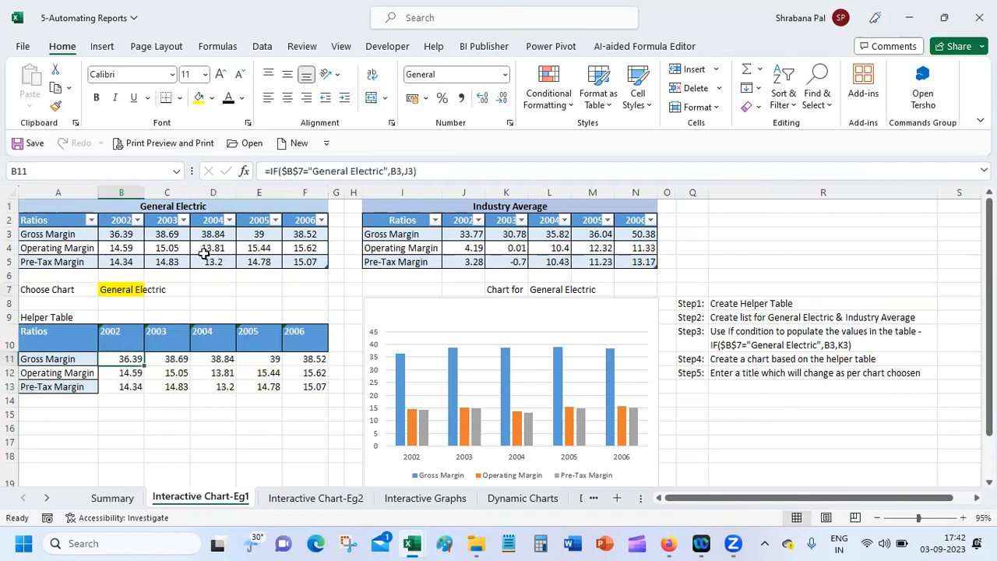
Choose Industry Average in B7 and inspect the chart title cells K7 and L7
click(135, 288)
click(151, 288)
click(151, 310)
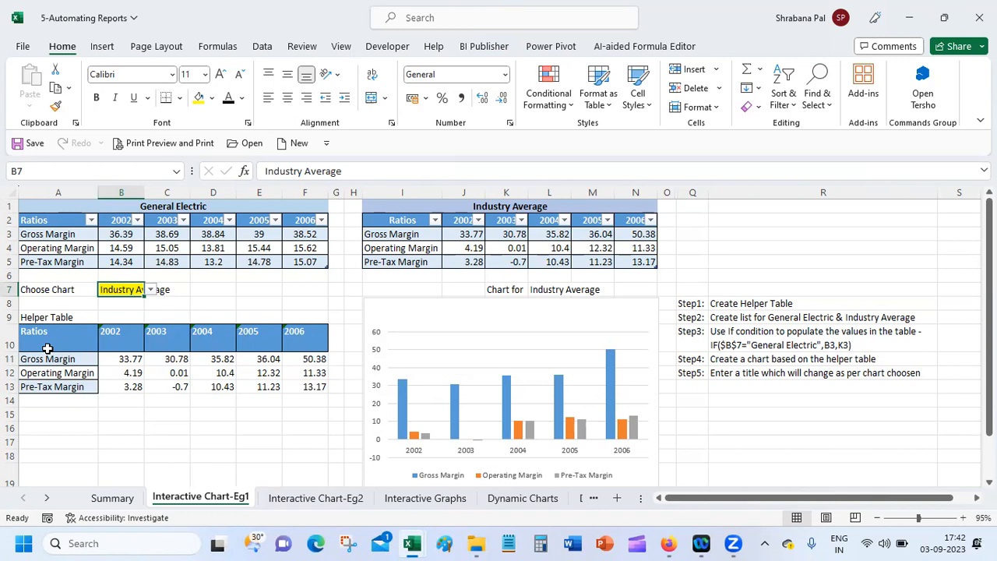
click(520, 289)
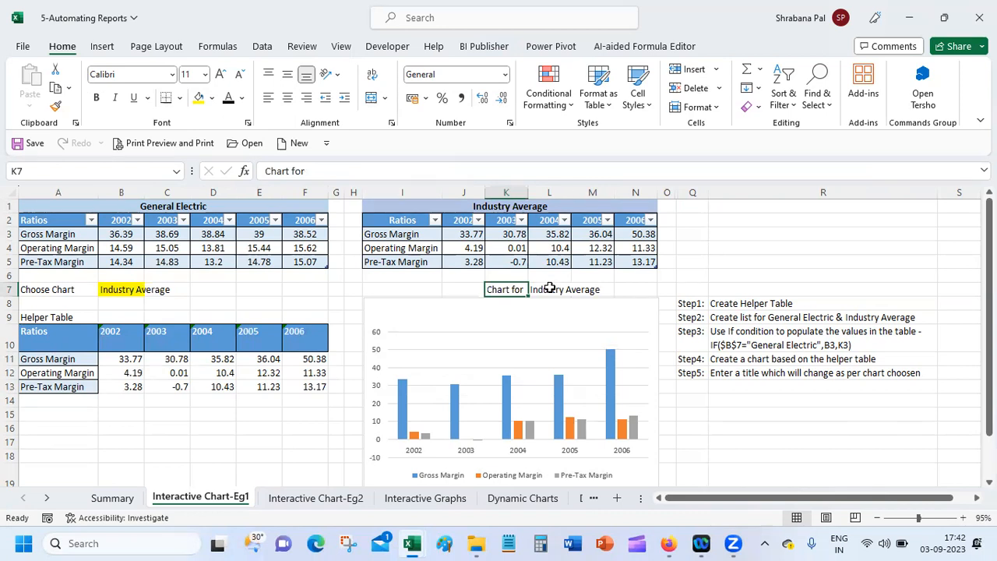
click(549, 287)
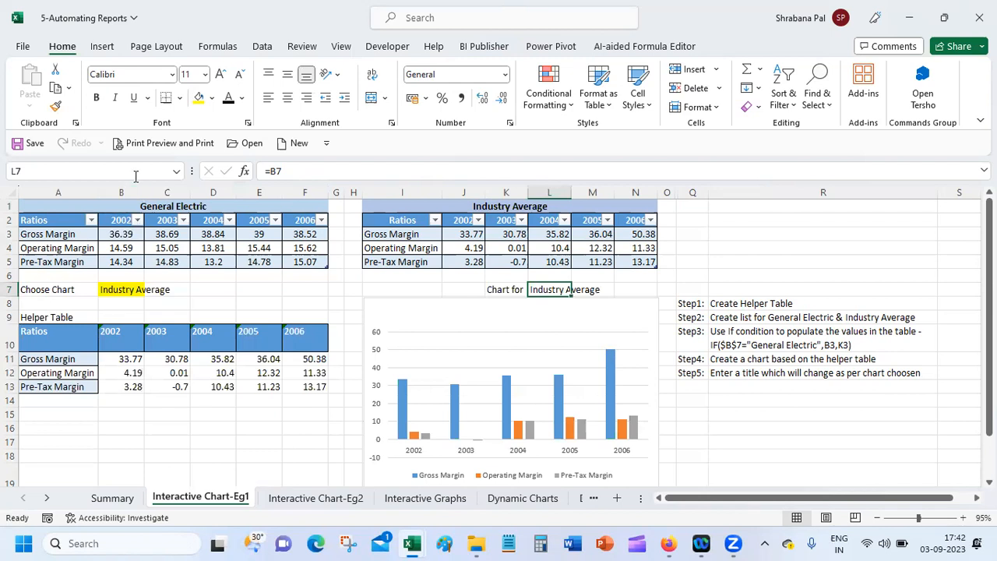
click(123, 289)
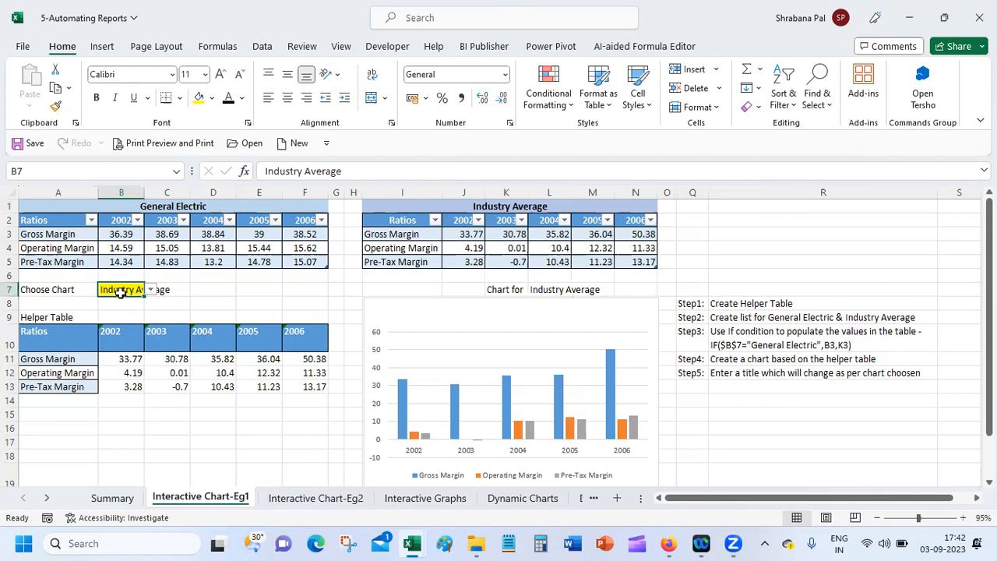
click(549, 289)
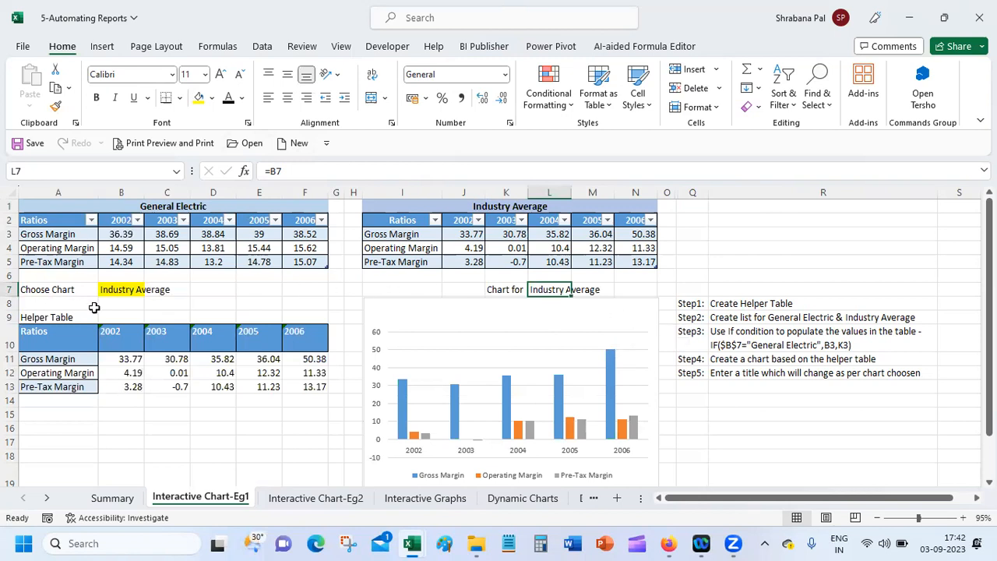
Choose General Electric in B7 and check the chart title cells K7 and L7
click(115, 289)
click(152, 289)
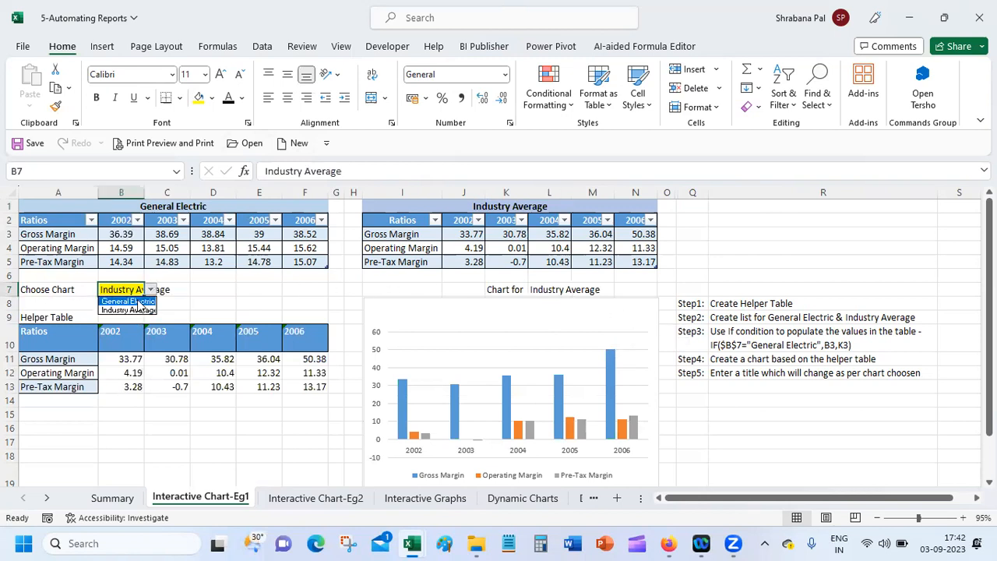
click(136, 301)
click(556, 289)
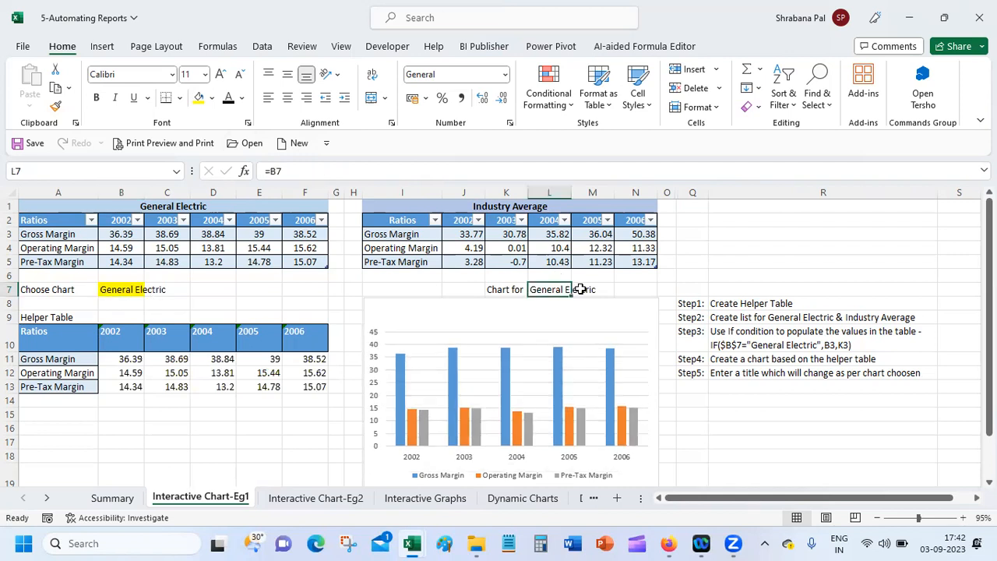
click(502, 289)
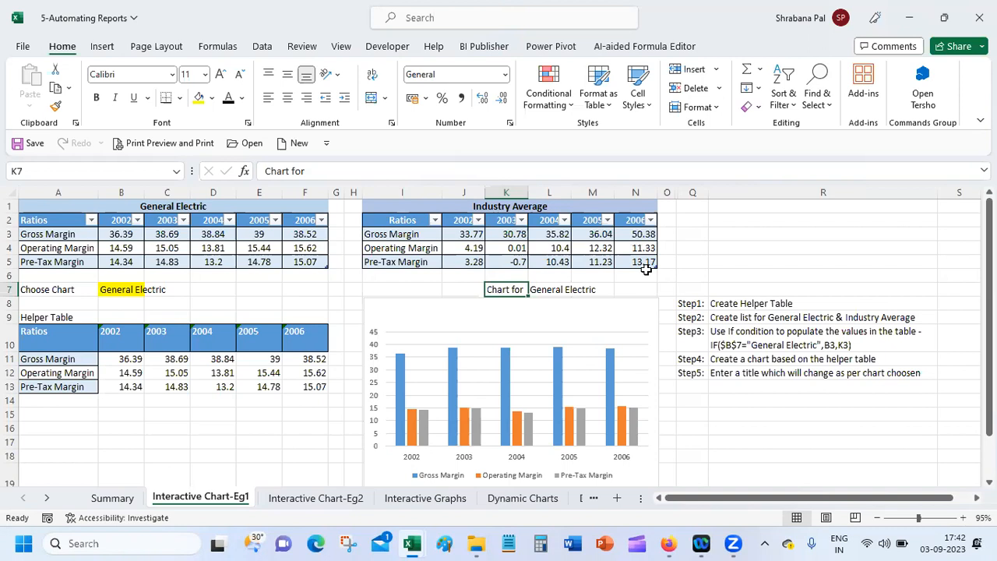
click(755, 305)
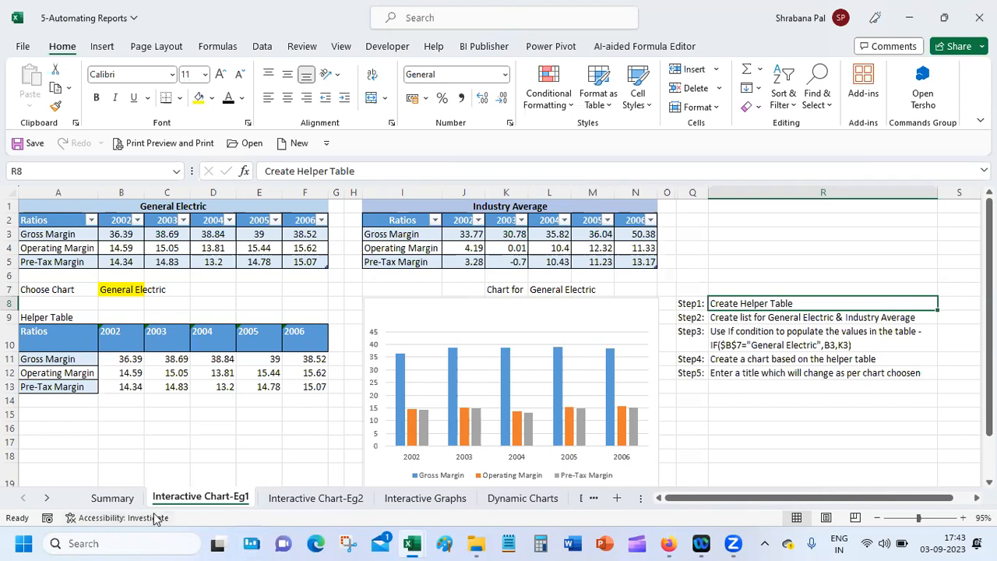
Open the Interactive Chart-Eg2 sheet and look at the Monthly Revenue by App values in B5:M9
click(309, 498)
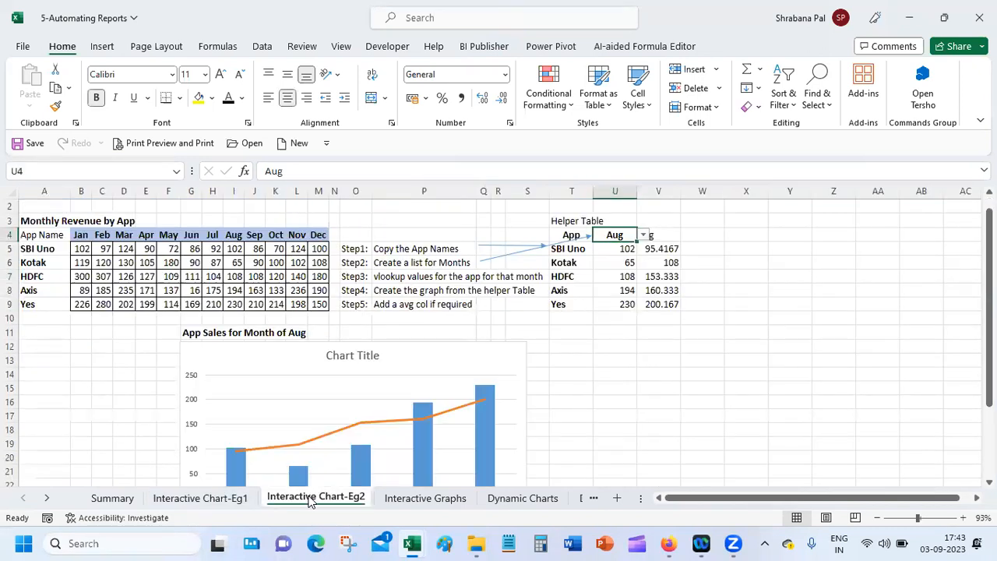
click(604, 398)
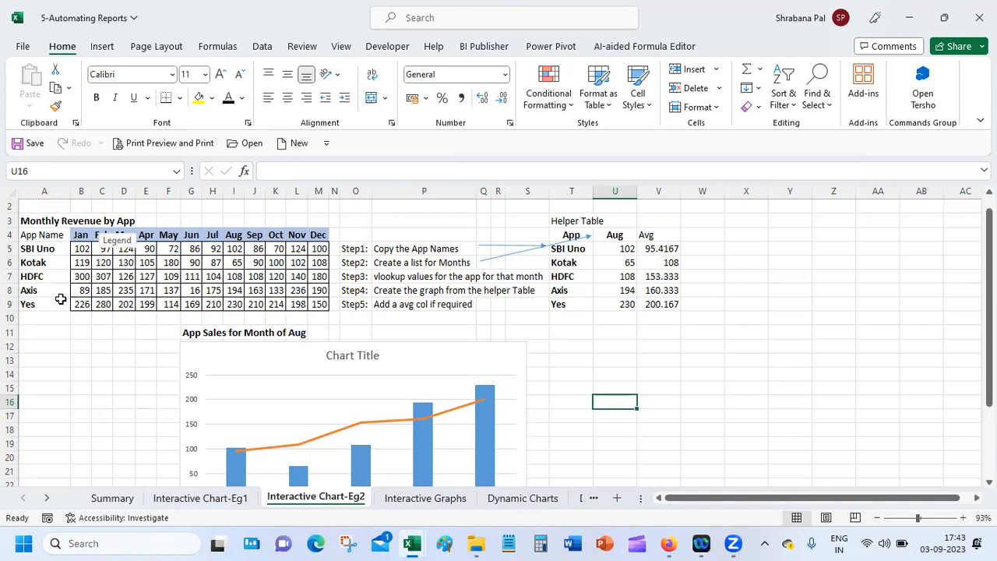
click(54, 345)
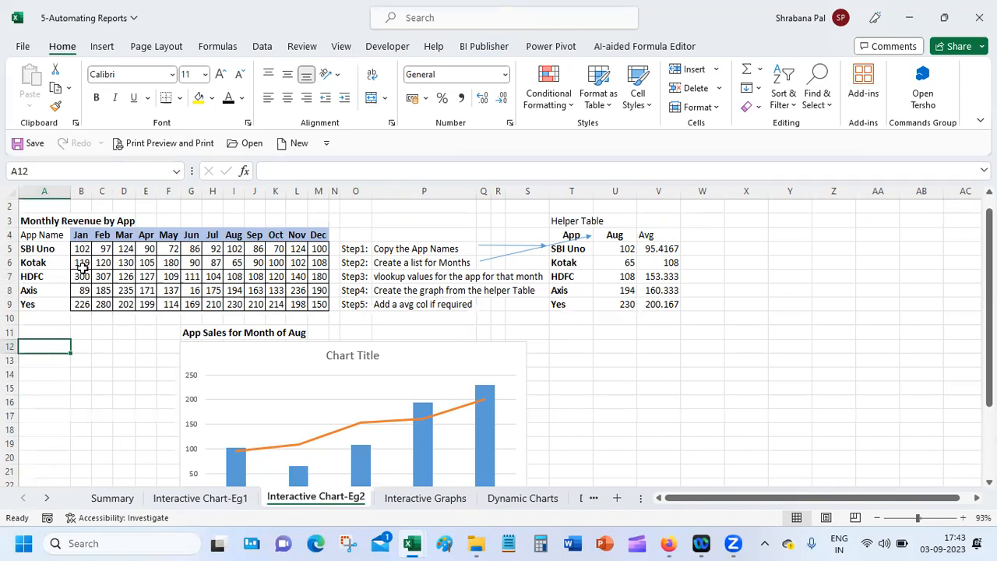
drag(83, 249, 318, 306)
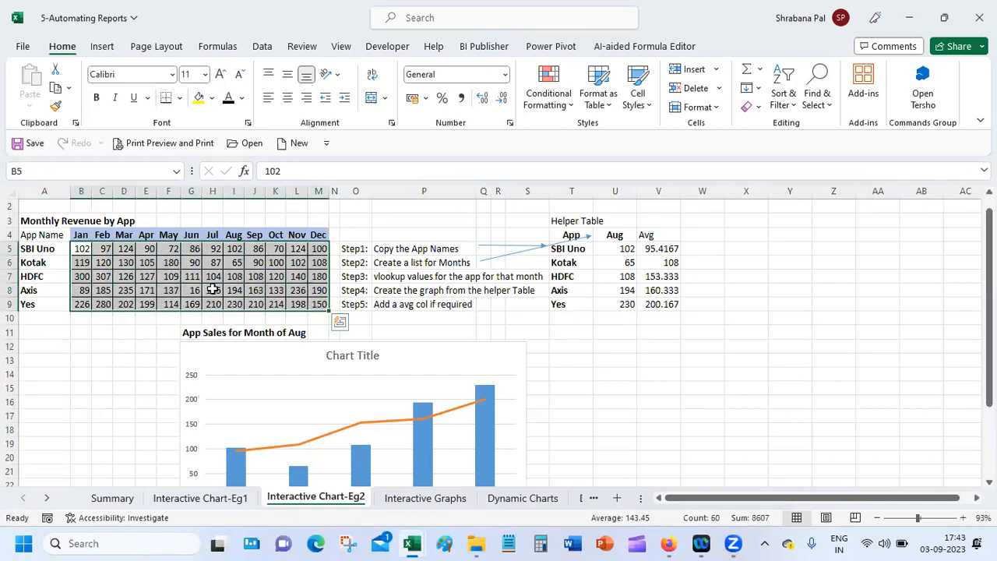
click(145, 356)
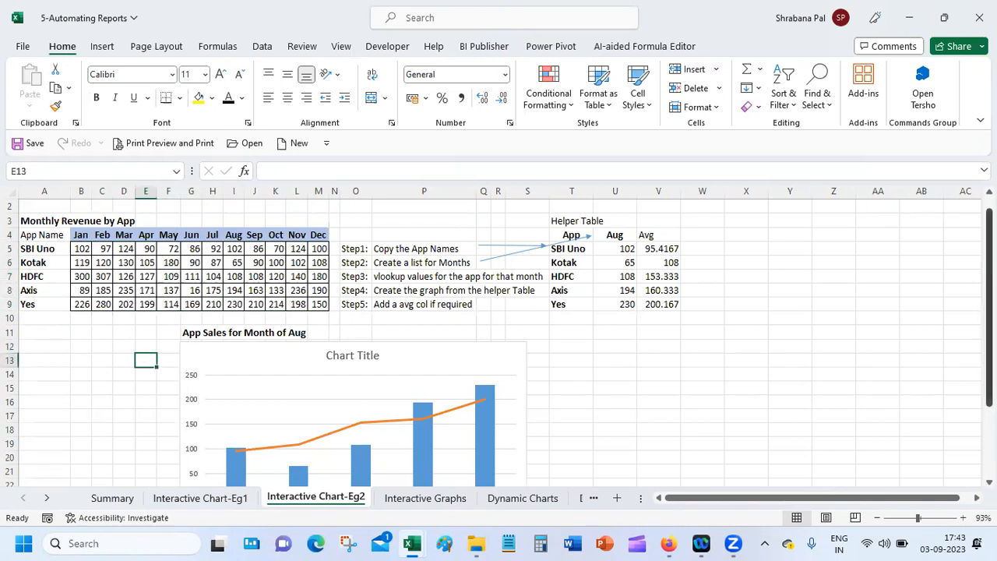
Examine the app sales chart and the title formula in G11 above it
scroll(185, 296, down, 2)
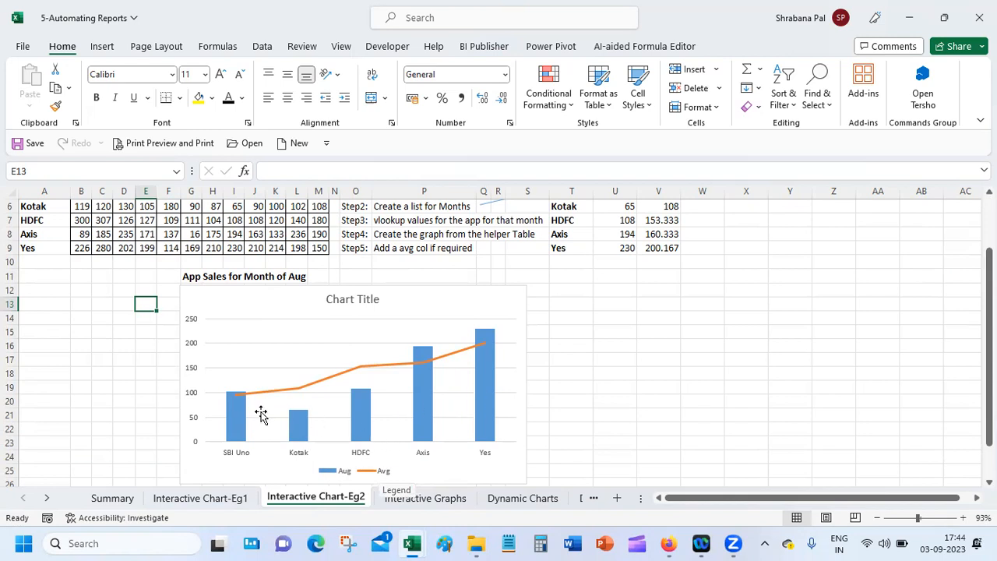
mouse_move(432, 429)
drag(989, 329, 988, 279)
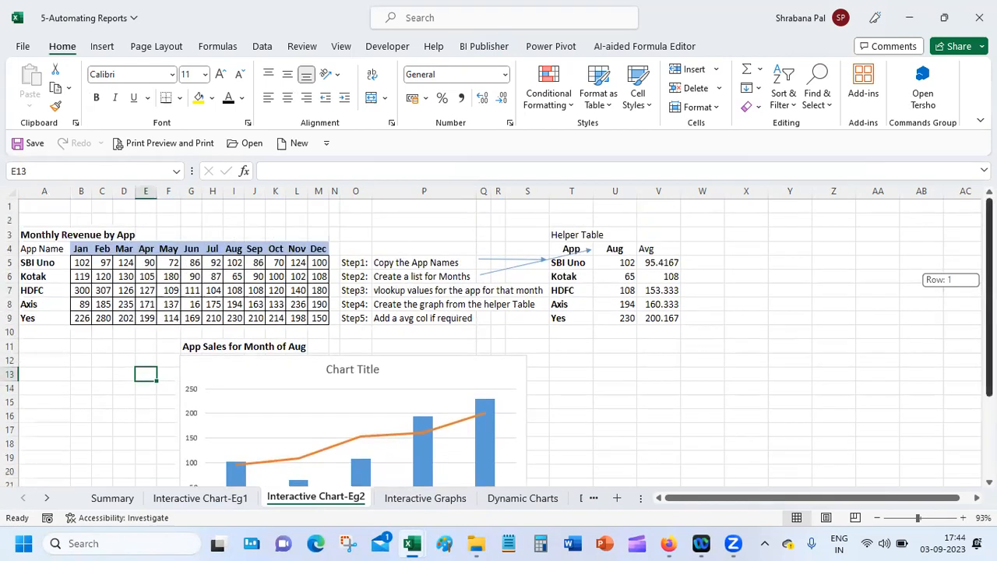
click(296, 346)
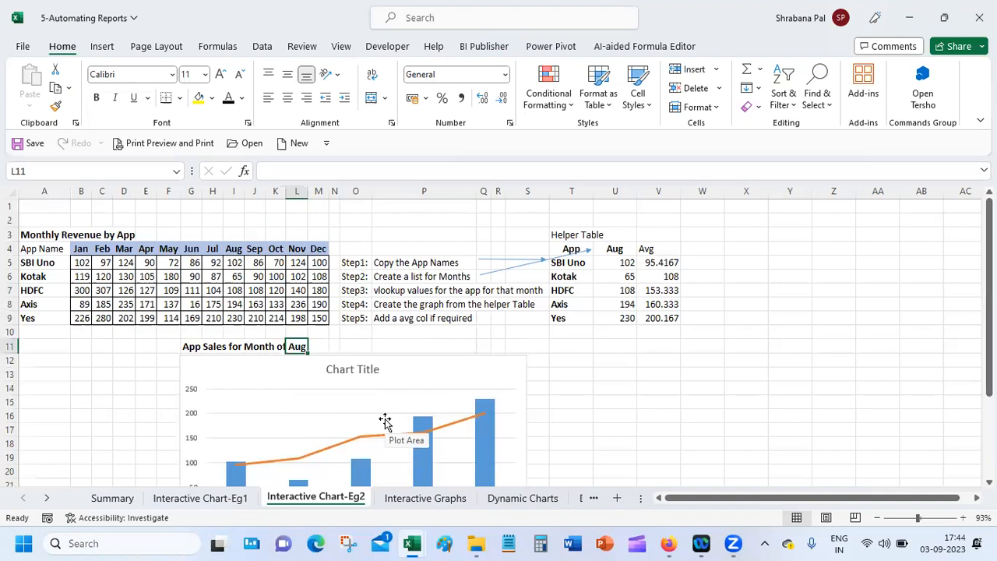
click(191, 346)
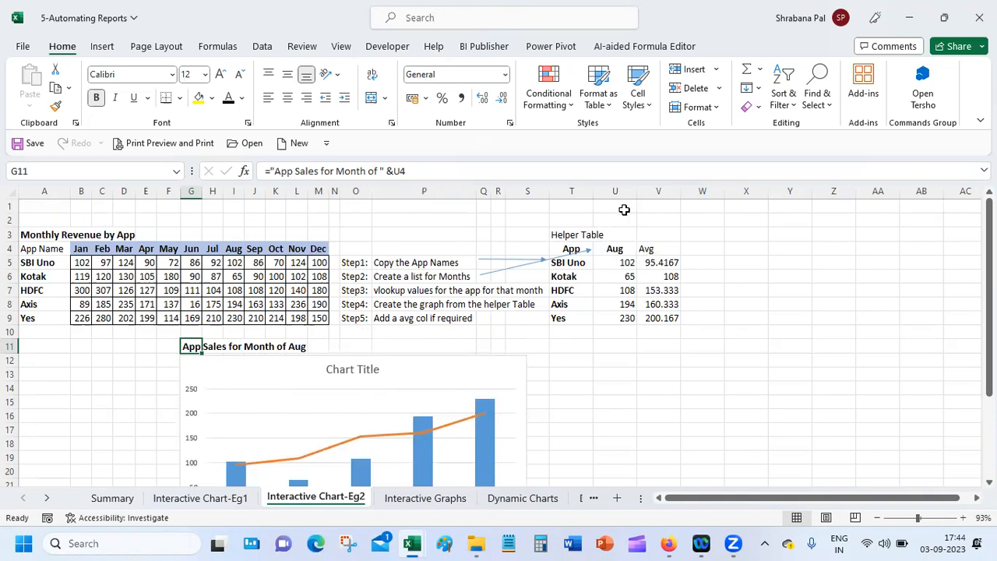
Choose May as the helper table's month in U4 and view the chart for that month
click(615, 248)
click(643, 249)
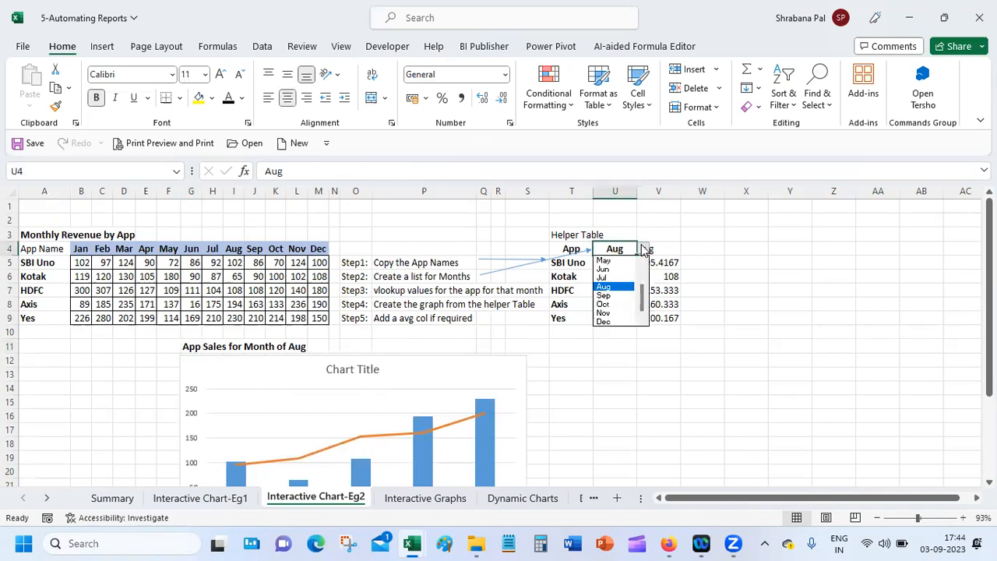
click(610, 260)
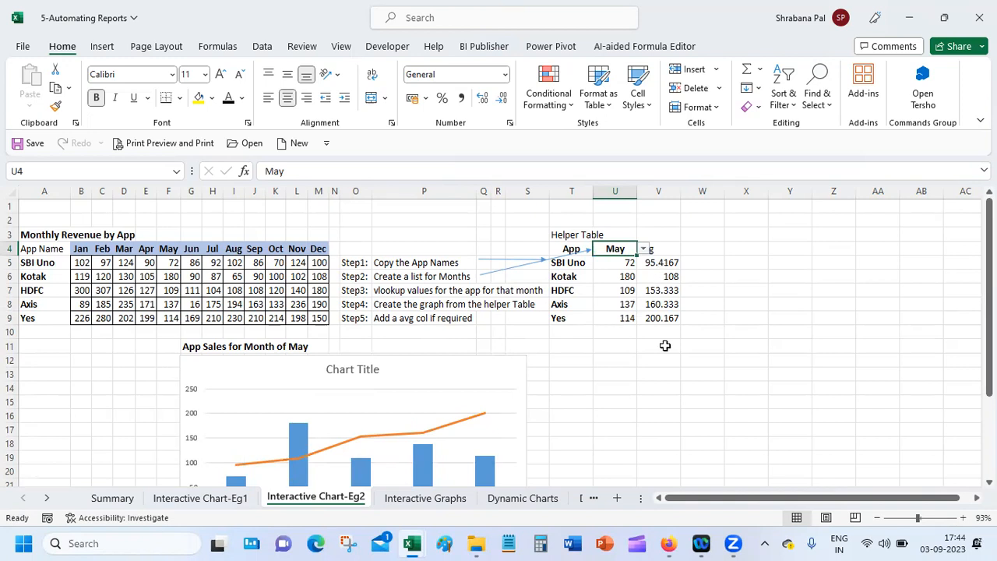
scroll(703, 274, down, 2)
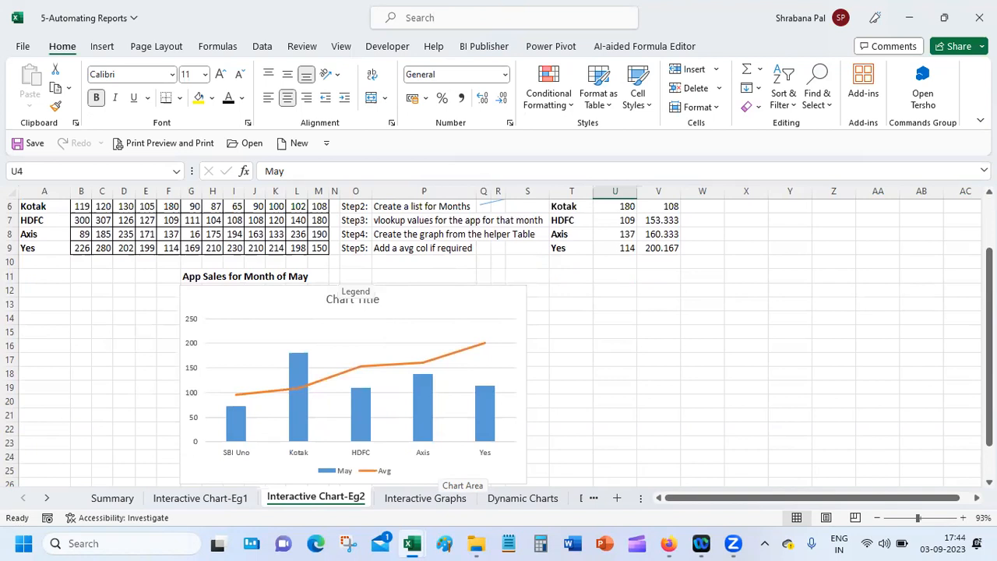
Insert two blank rows at row 11, above the app sales chart's title
scroll(498, 343, up, 2)
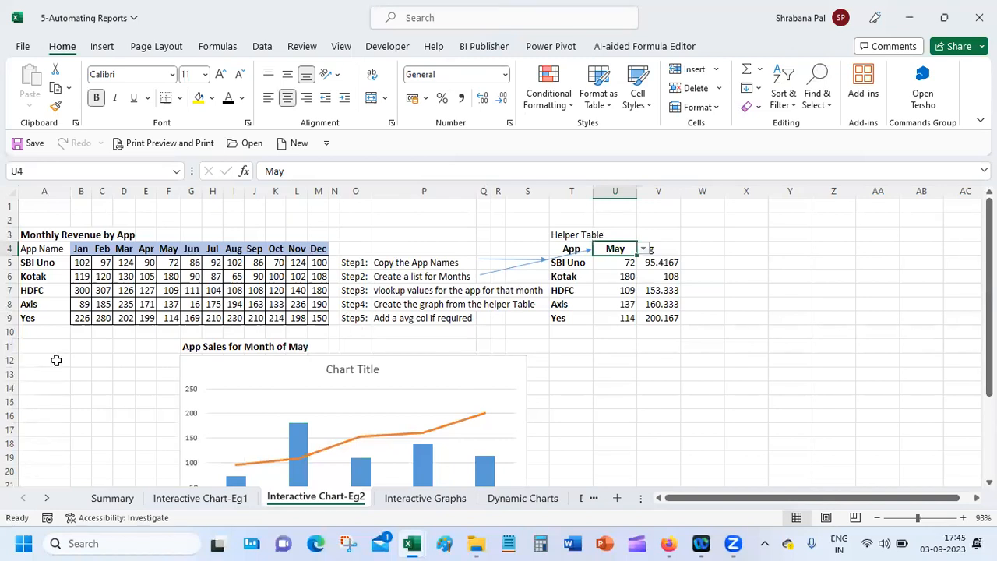
click(34, 345)
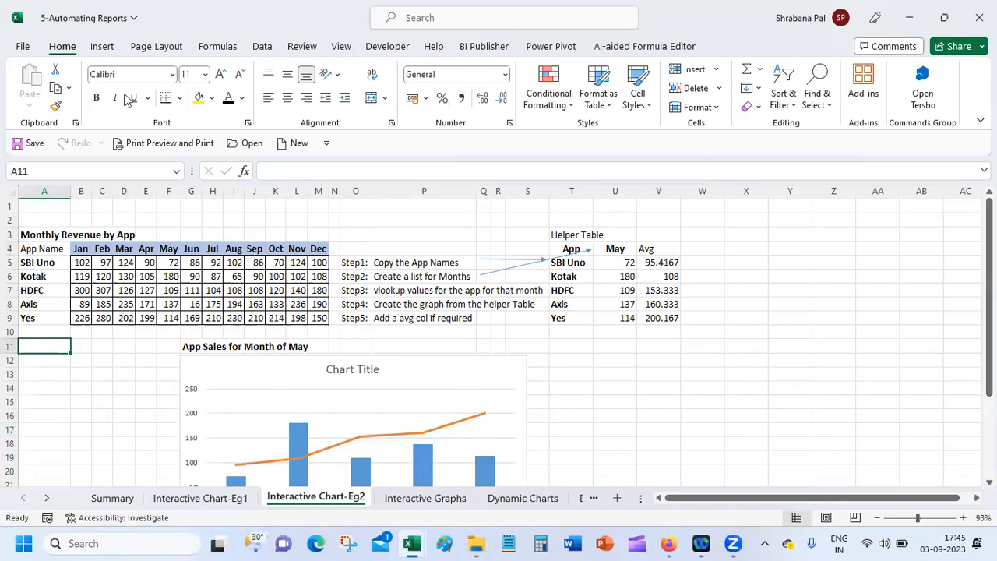
click(274, 48)
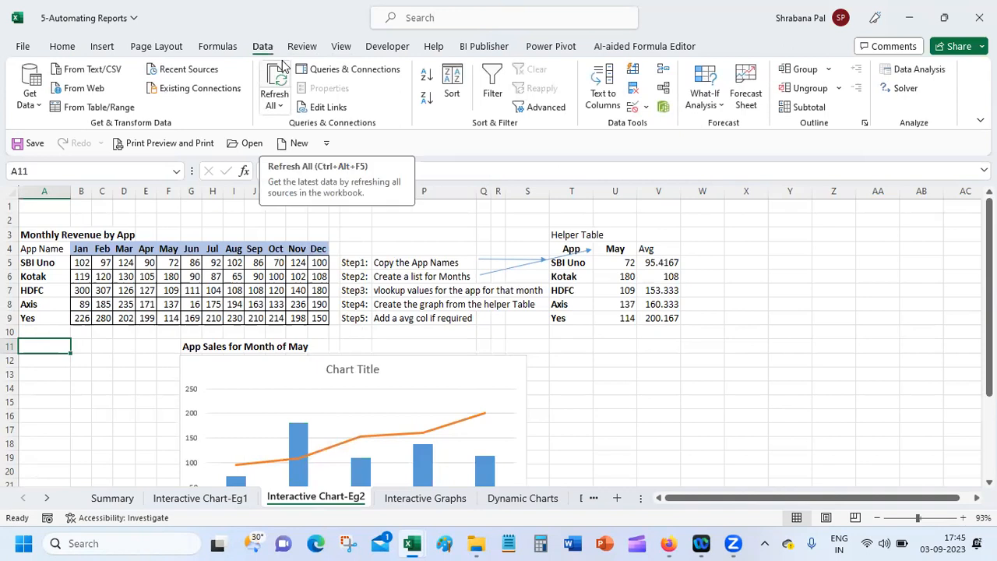
click(10, 346)
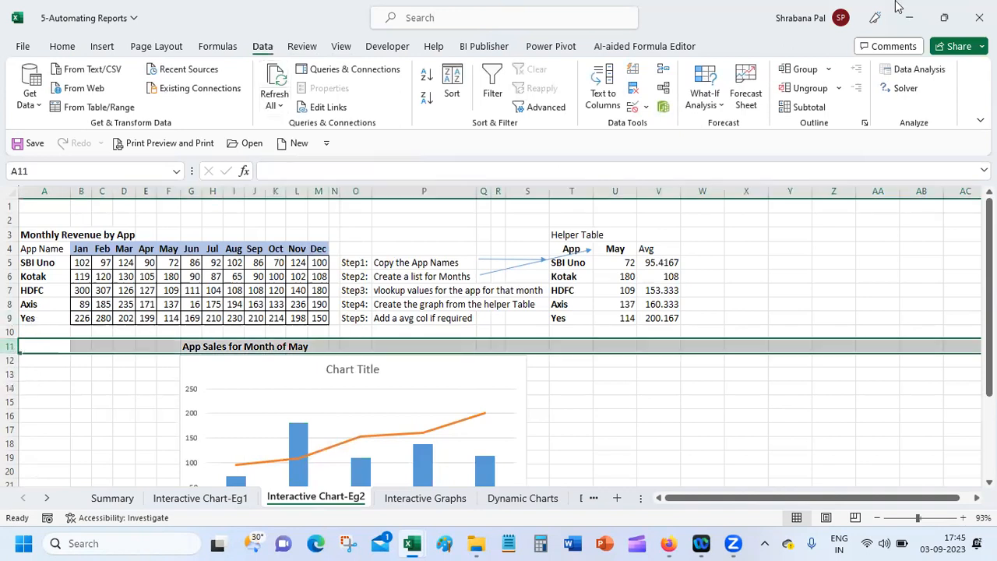
click(55, 47)
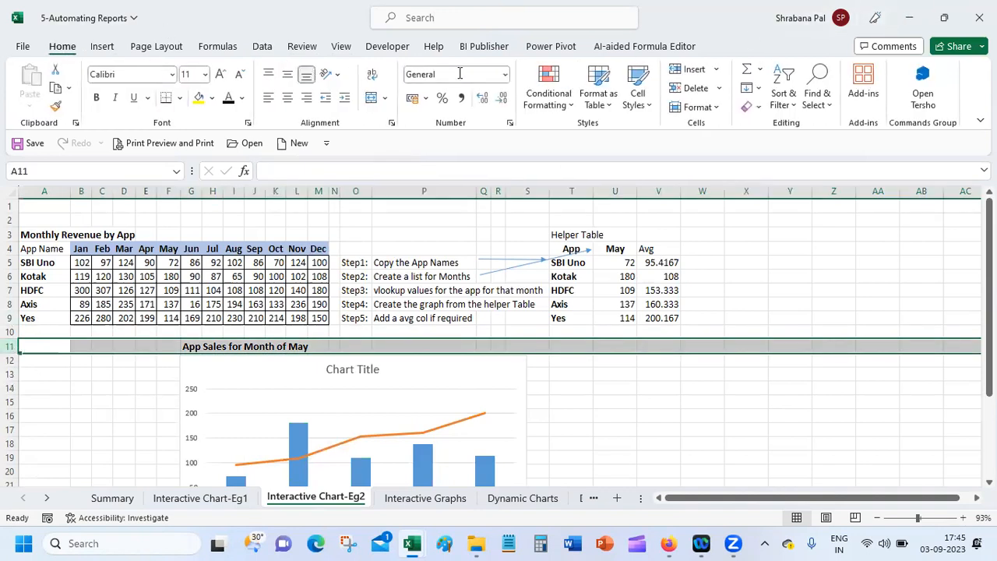
click(685, 70)
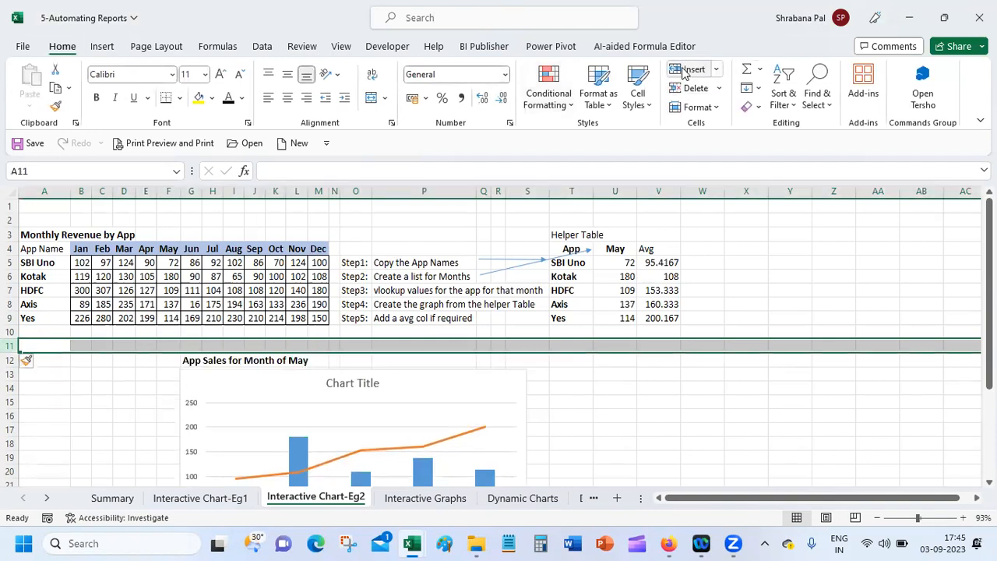
click(682, 70)
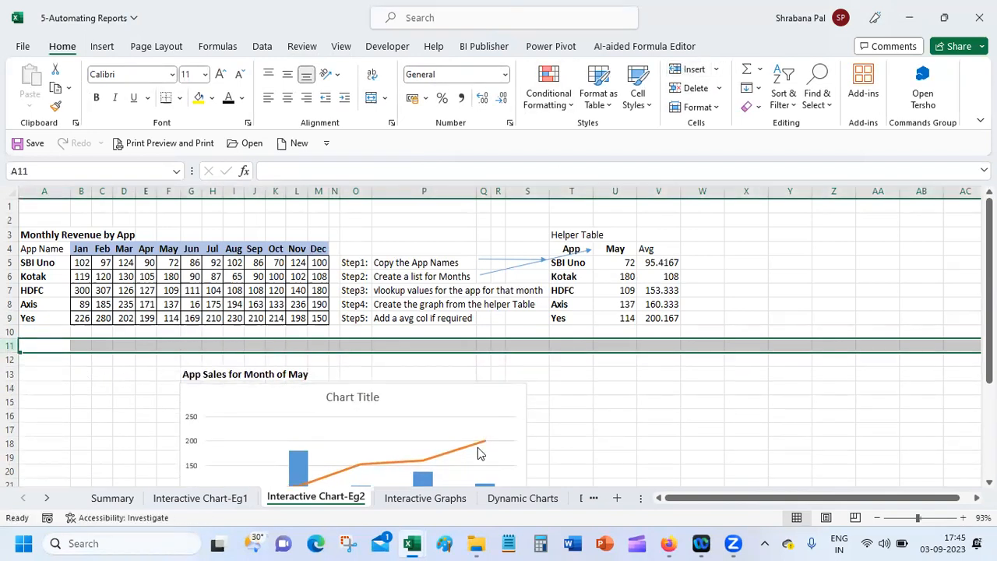
Enter the label "Determine Sales of each app in the month of" in G11
mouse_move(478, 454)
key(Right)
key(Right)
key(Right)
key(Right)
key(Right)
key(Right)
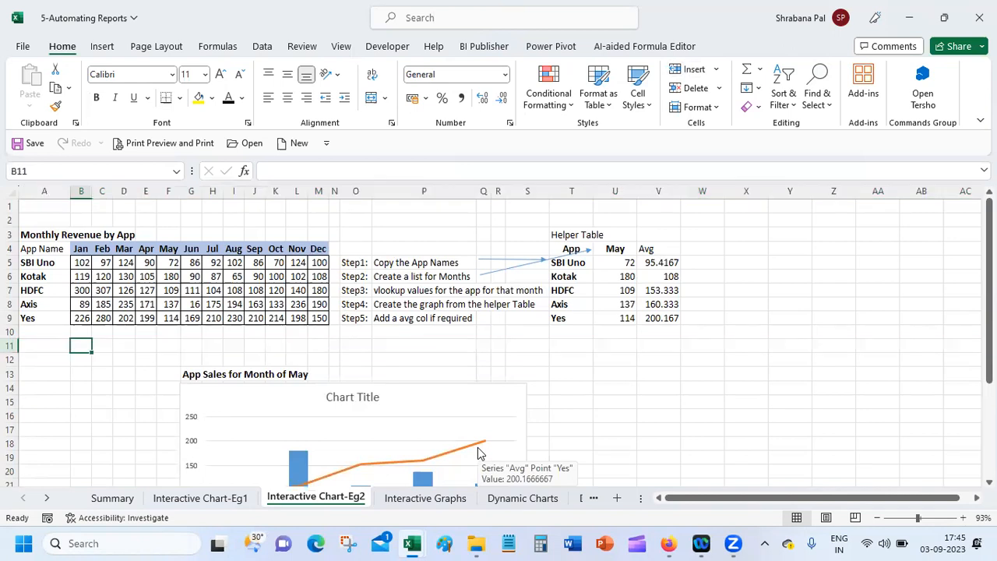
text(Det)
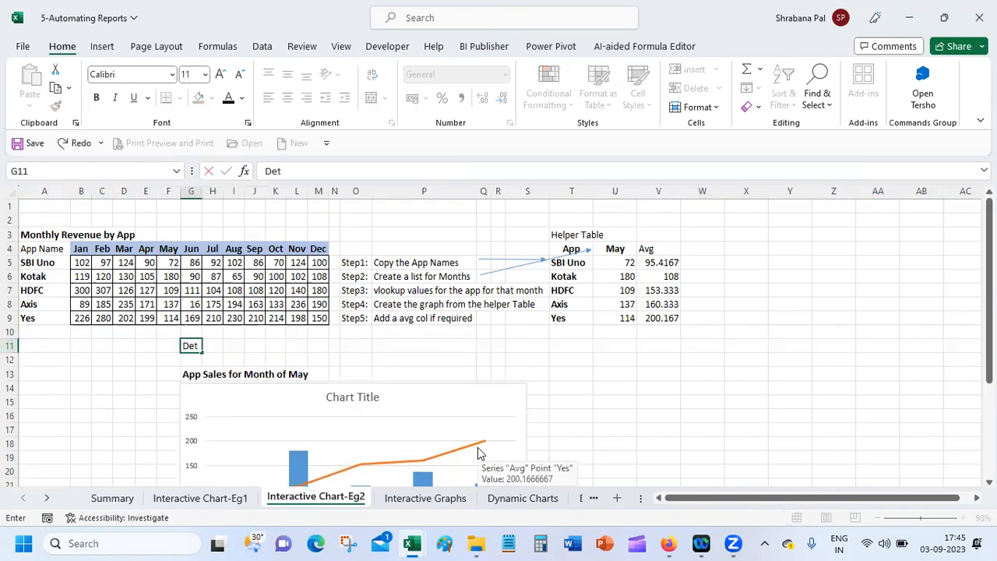
text(ern)
text(mine Sa)
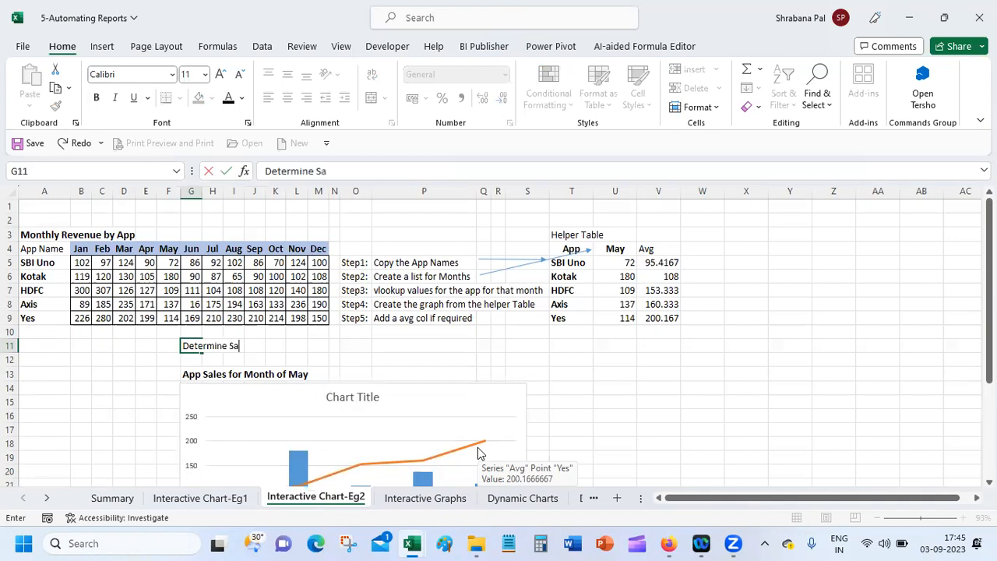
text(les of each ap)
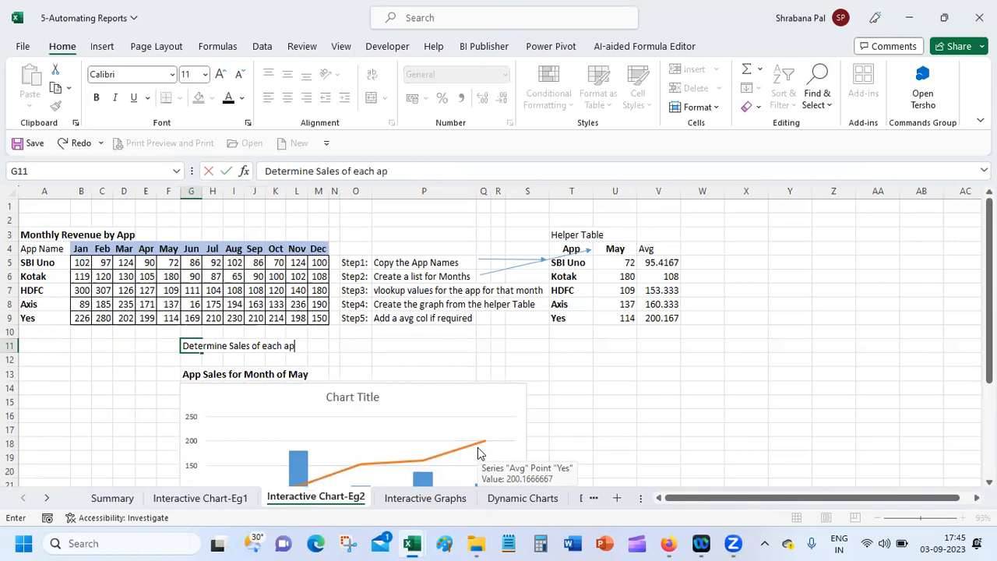
text(p in the m)
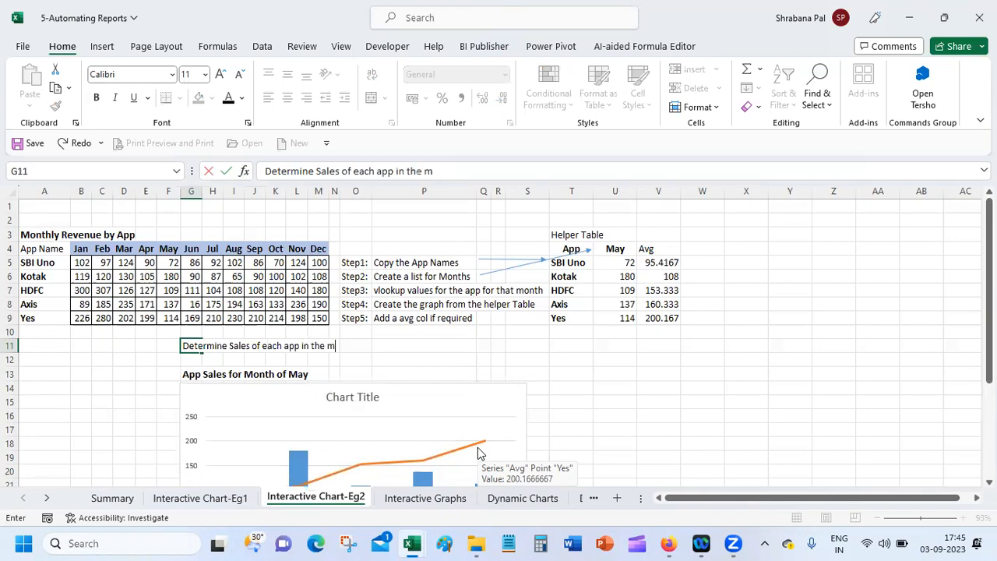
text(onth of)
key(Tab)
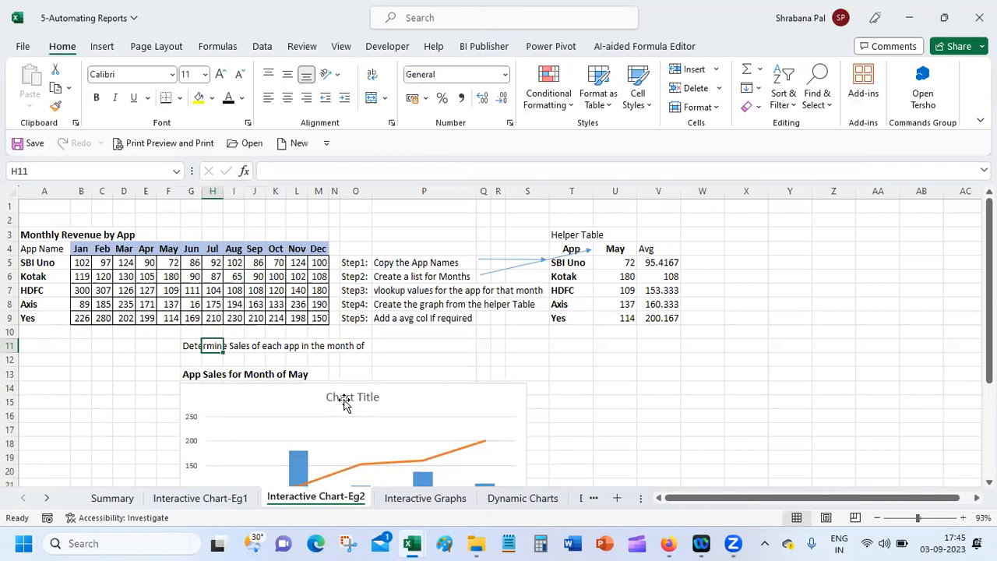
Fill the label range G11:P11 with yellow
click(430, 345)
drag(203, 347, 436, 347)
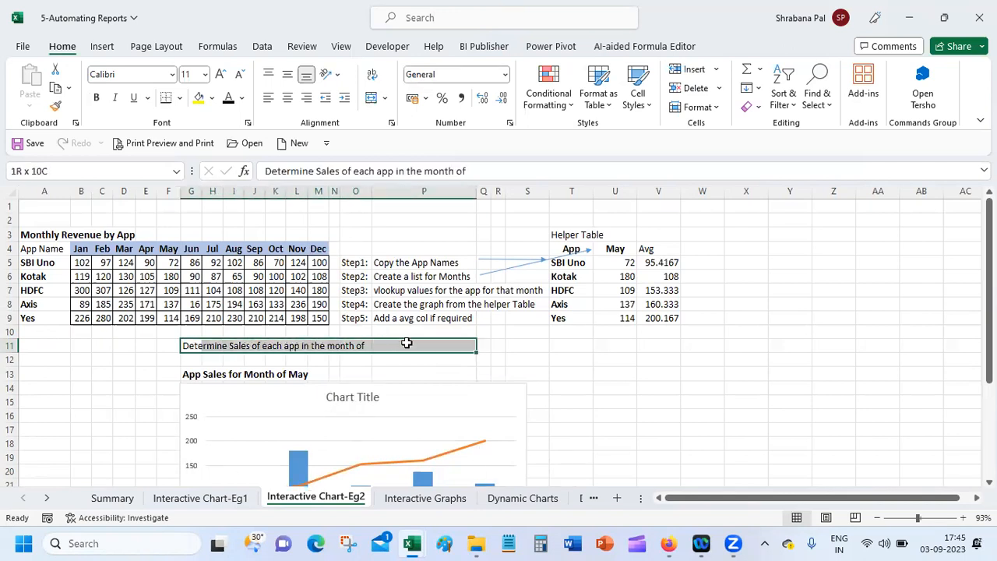
click(197, 97)
Add a list validation to P11 with the month headers B4:M4 as source, and choose Feb from it
click(459, 343)
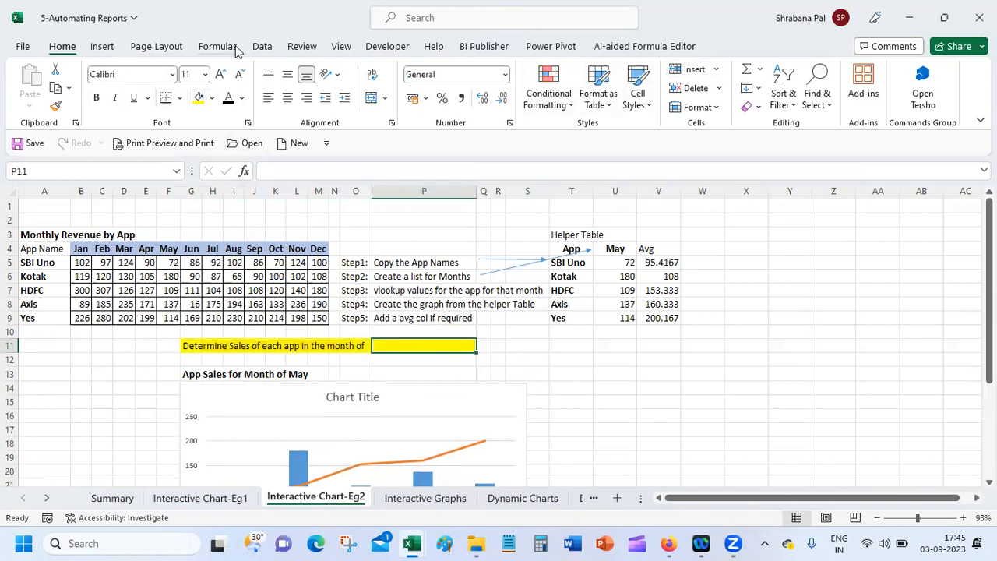
click(263, 48)
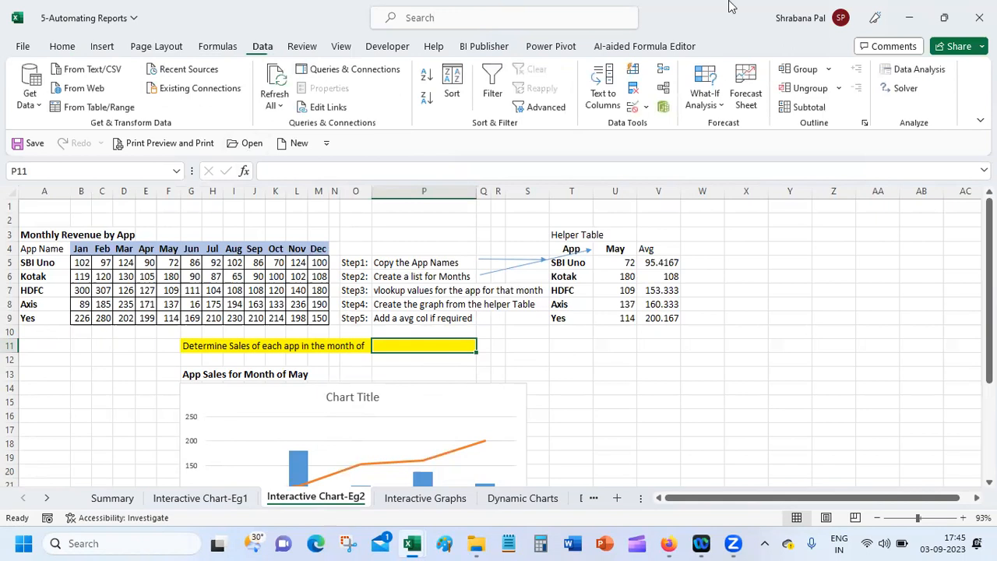
click(633, 106)
click(632, 205)
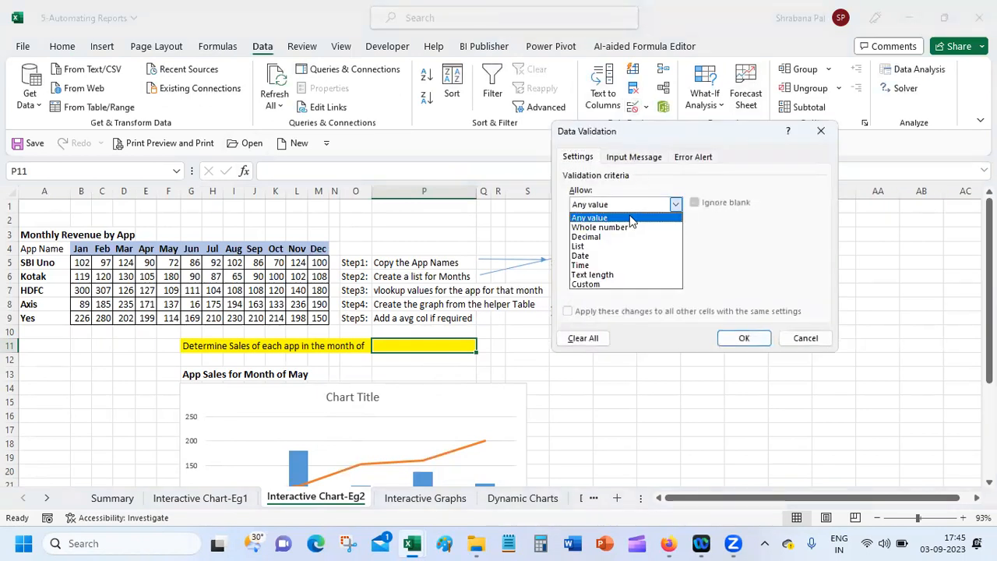
click(626, 248)
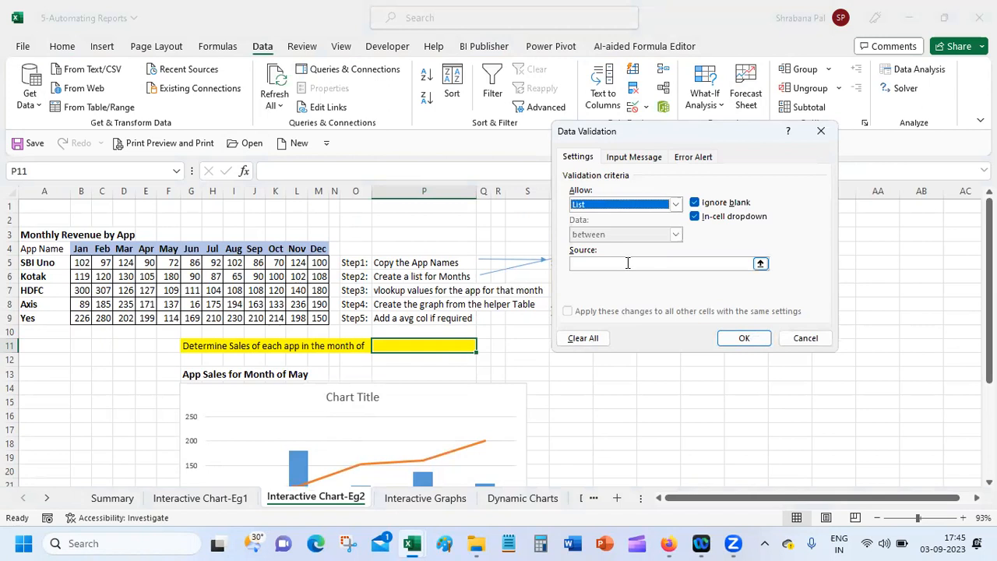
click(627, 262)
drag(84, 248, 315, 248)
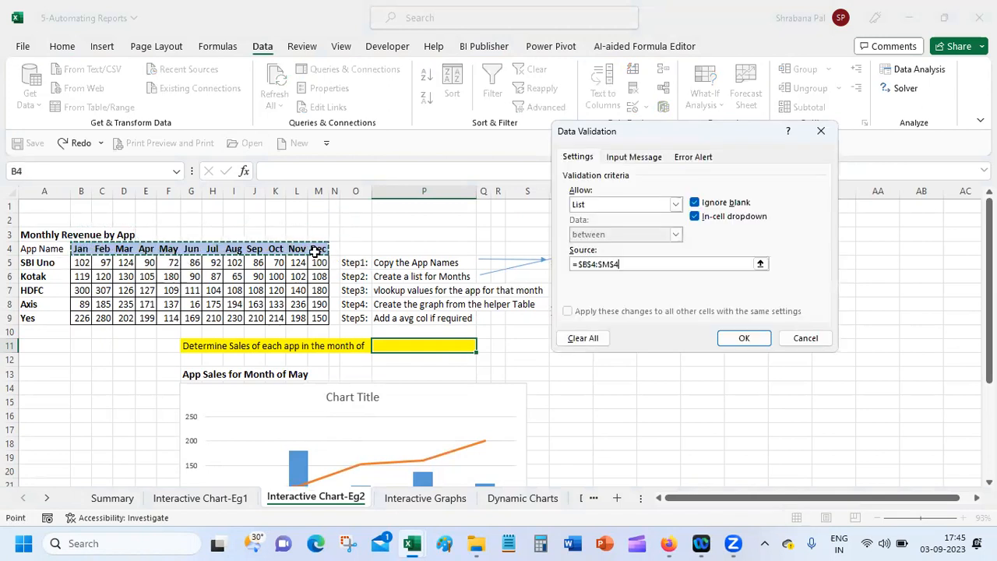
key(Return)
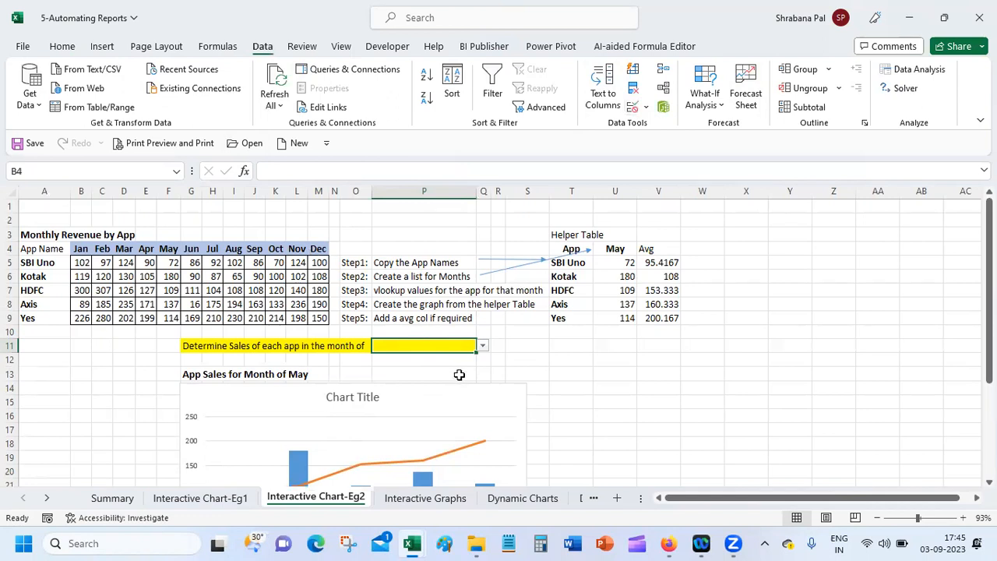
click(481, 349)
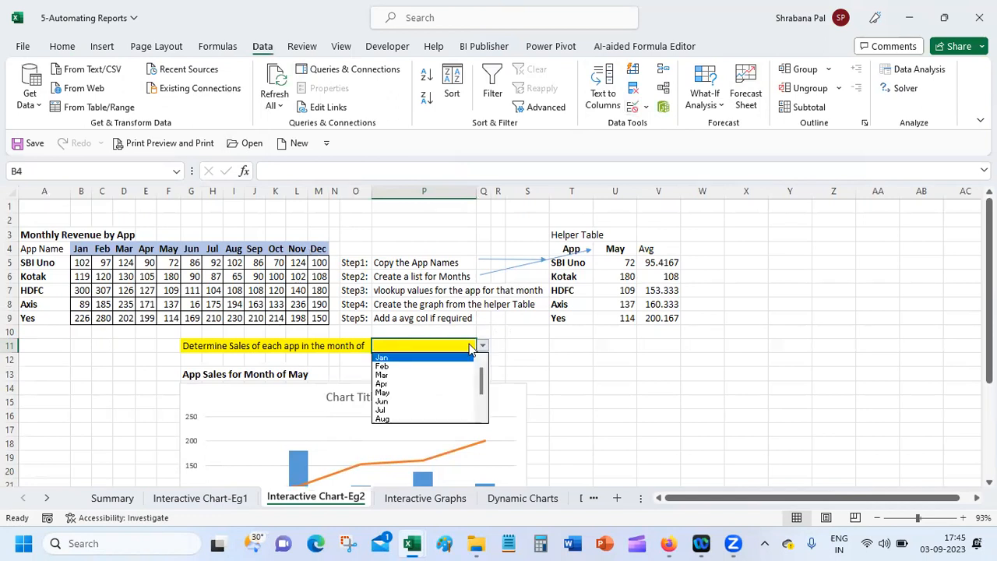
click(434, 364)
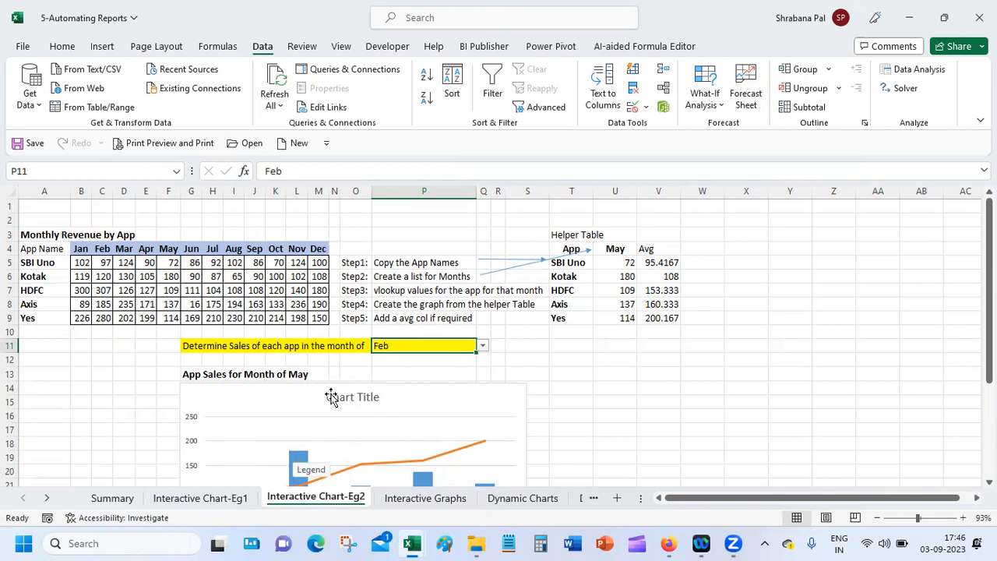
Remove the list validation from the helper table's month cell U4 by allowing any value
click(623, 249)
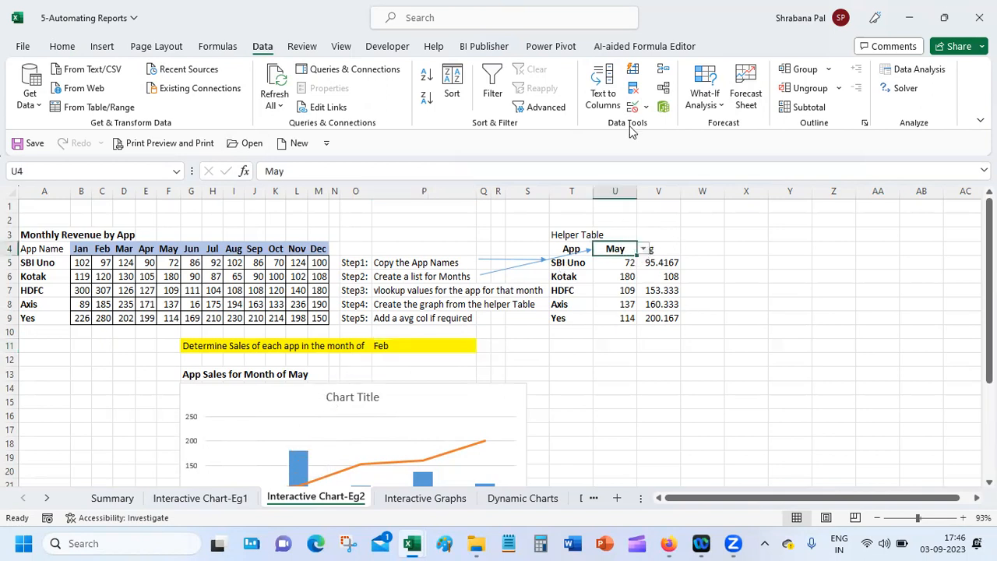
click(645, 106)
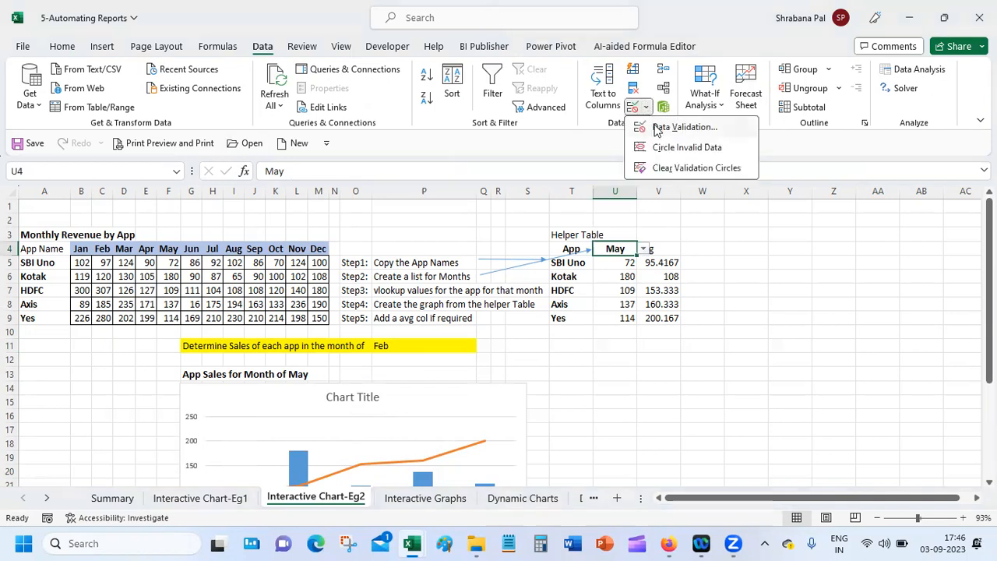
click(675, 126)
click(638, 205)
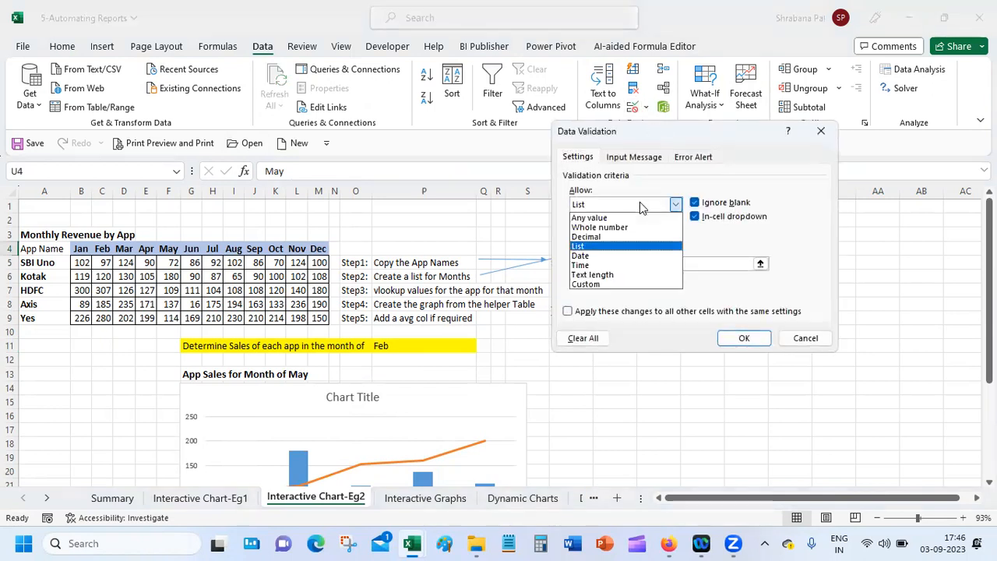
click(592, 215)
click(744, 338)
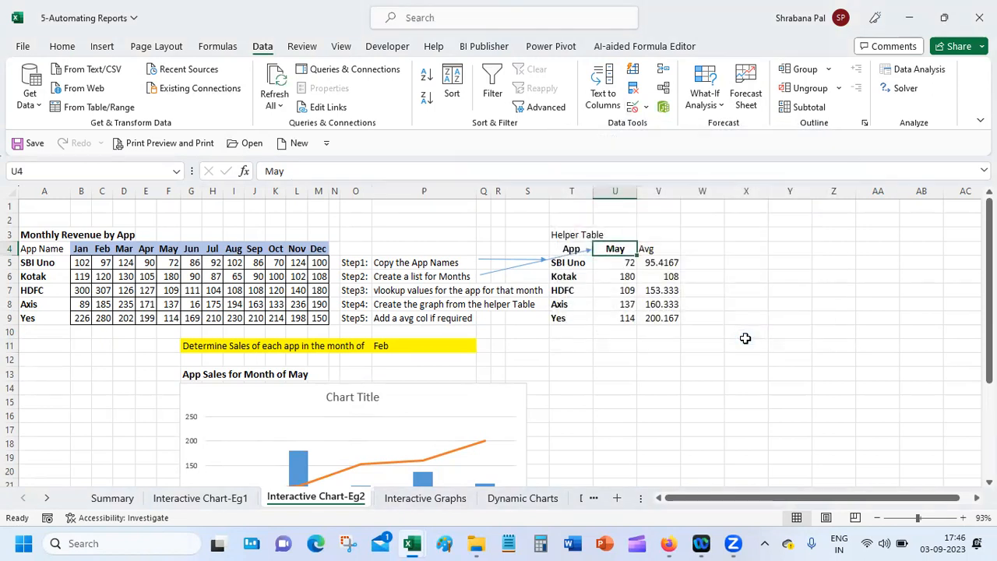
Link the helper table's month cell U4 to the month selector with the formula =P11
text(=)
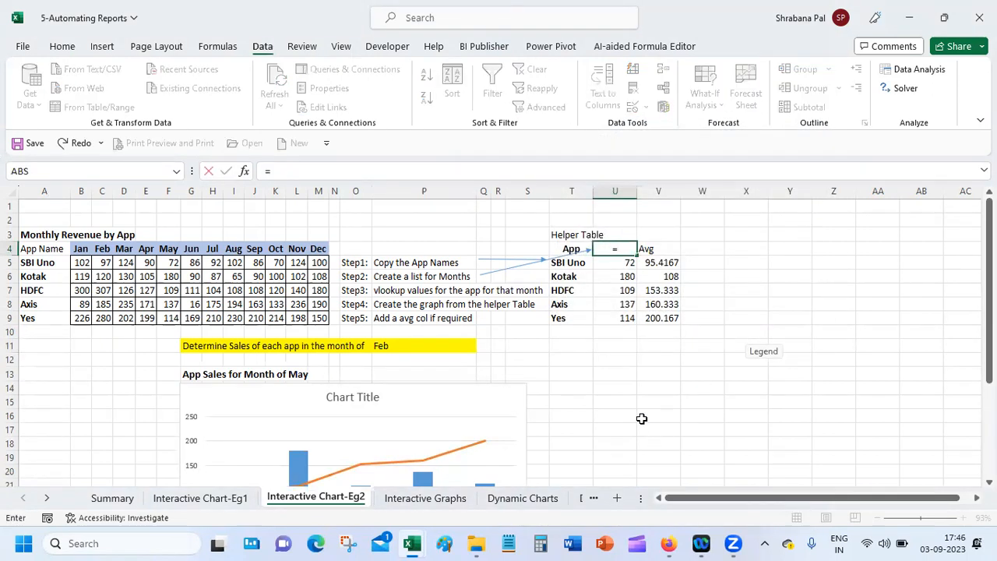
click(382, 345)
key(Return)
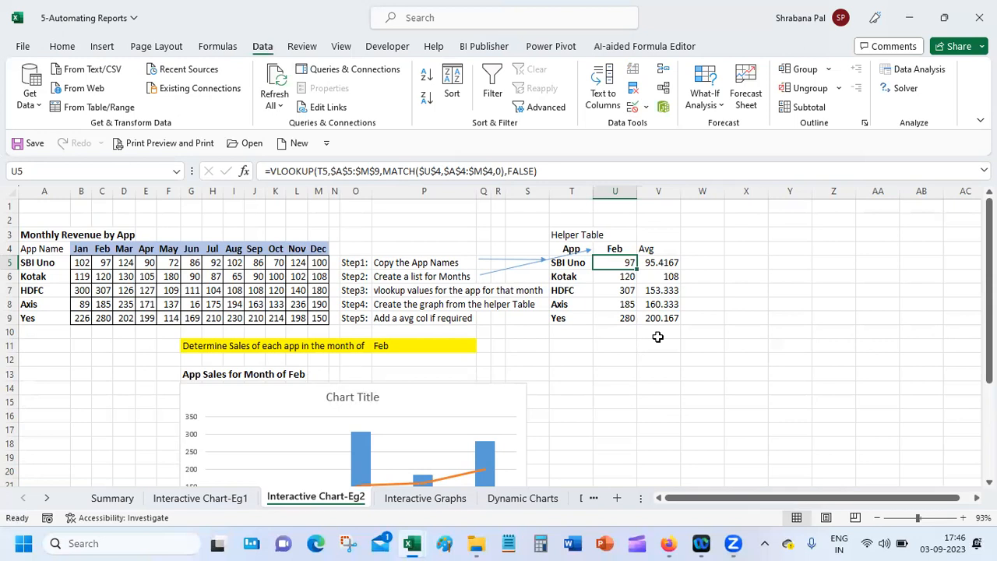
Choose Apr in the month selector P11 and check the helper table and chart for that month
drag(557, 219, 701, 326)
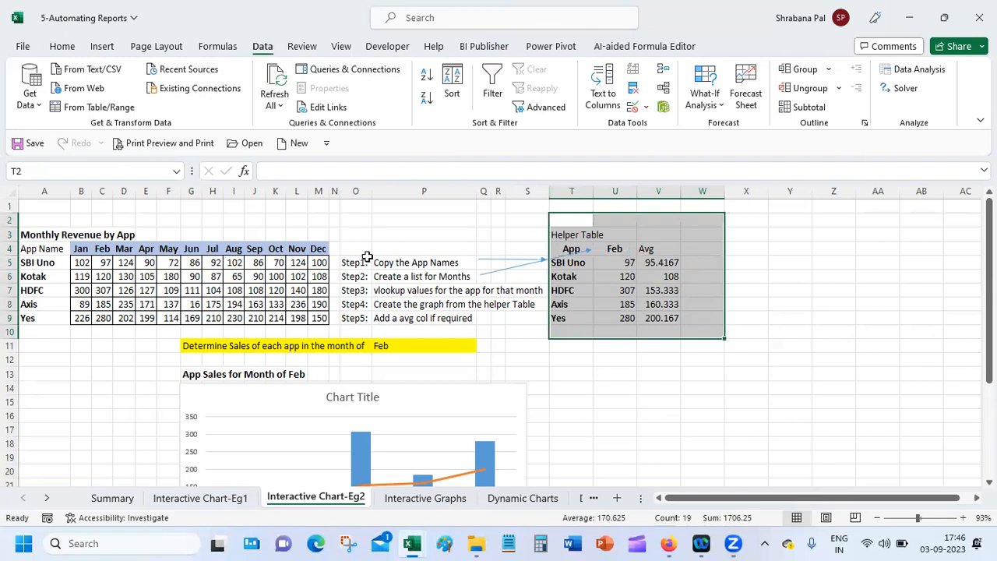
click(416, 343)
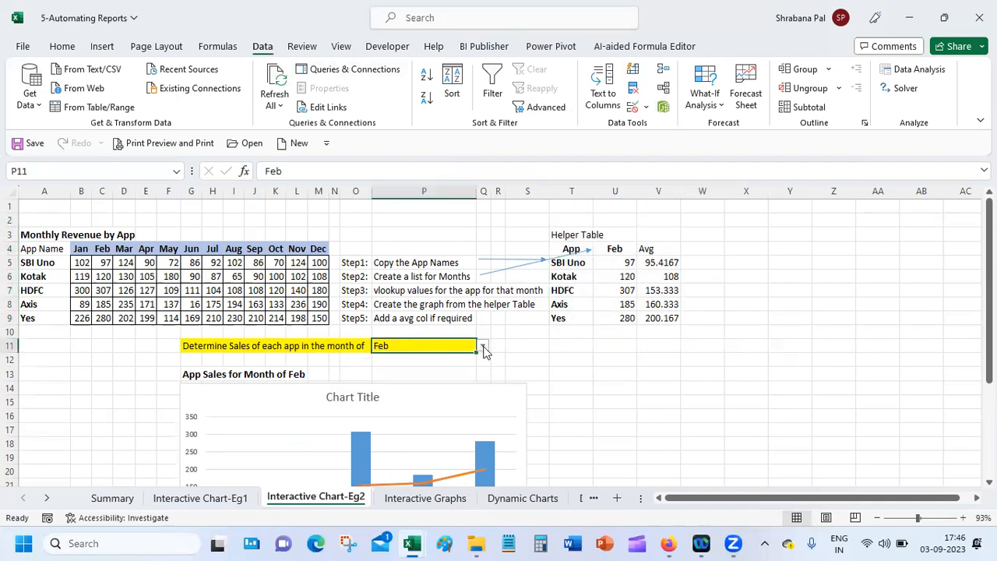
click(482, 349)
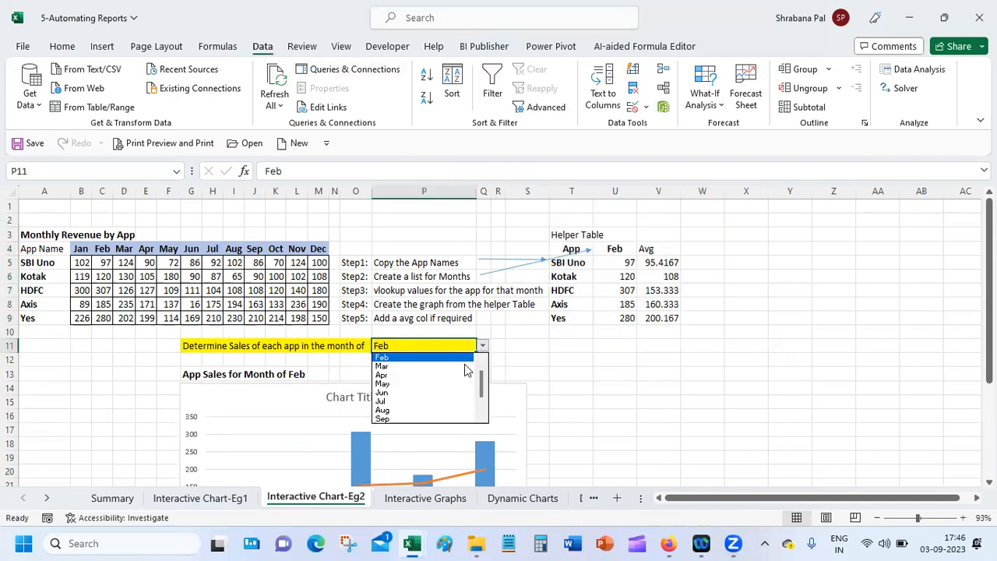
click(453, 376)
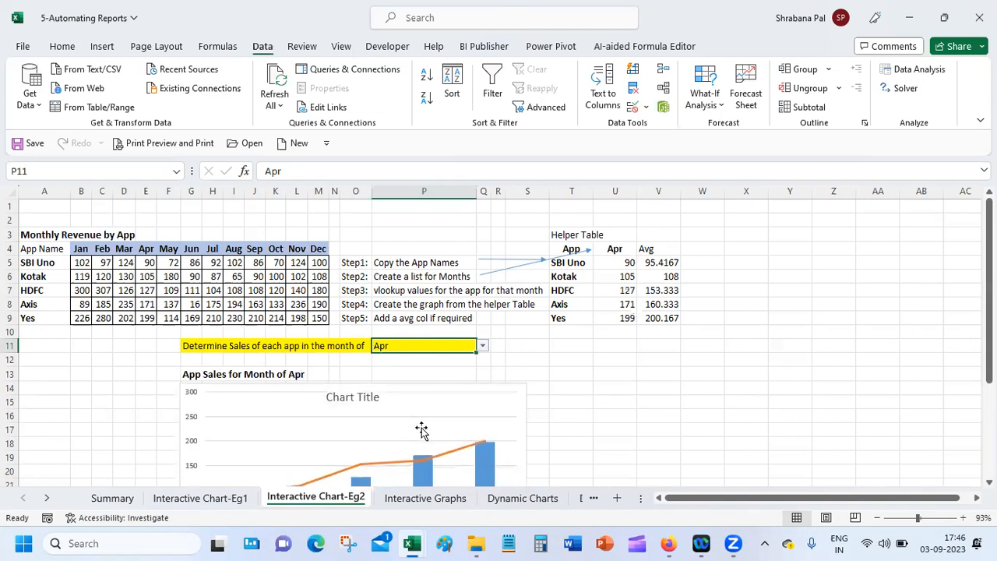
drag(989, 315, 989, 316)
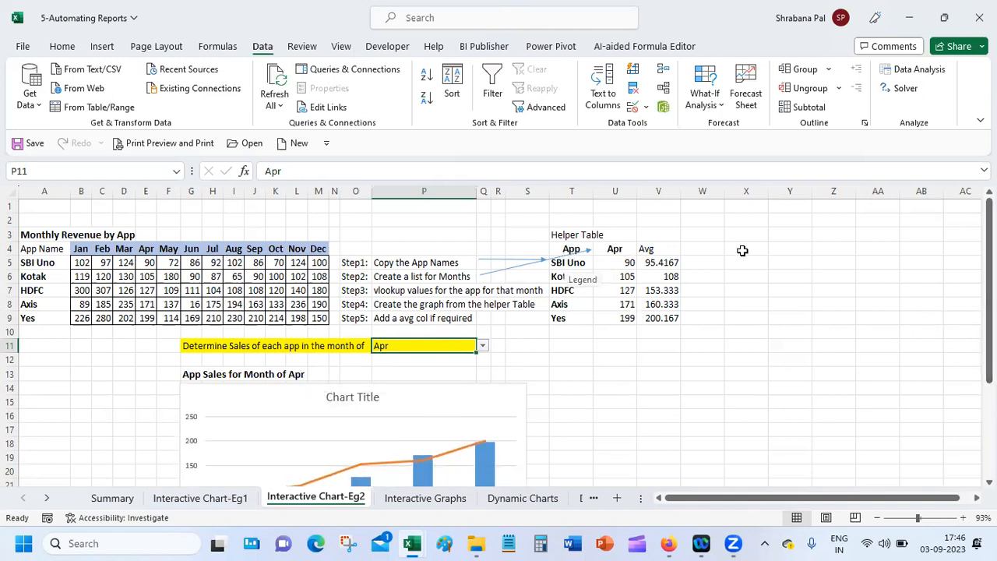
Review the app names in column A and the helper table's formulas in U4 and U5
drag(24, 248, 27, 315)
click(619, 250)
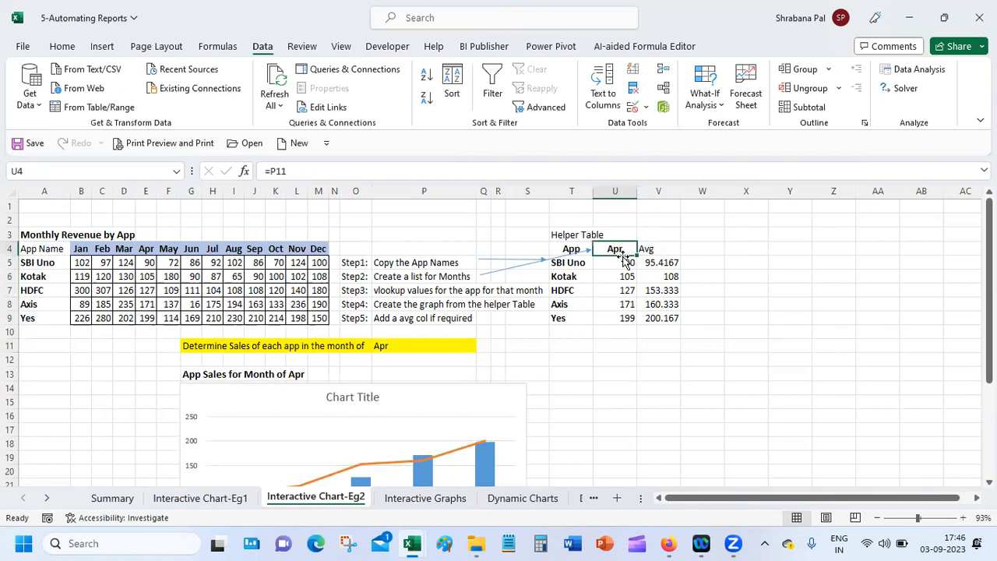
click(624, 263)
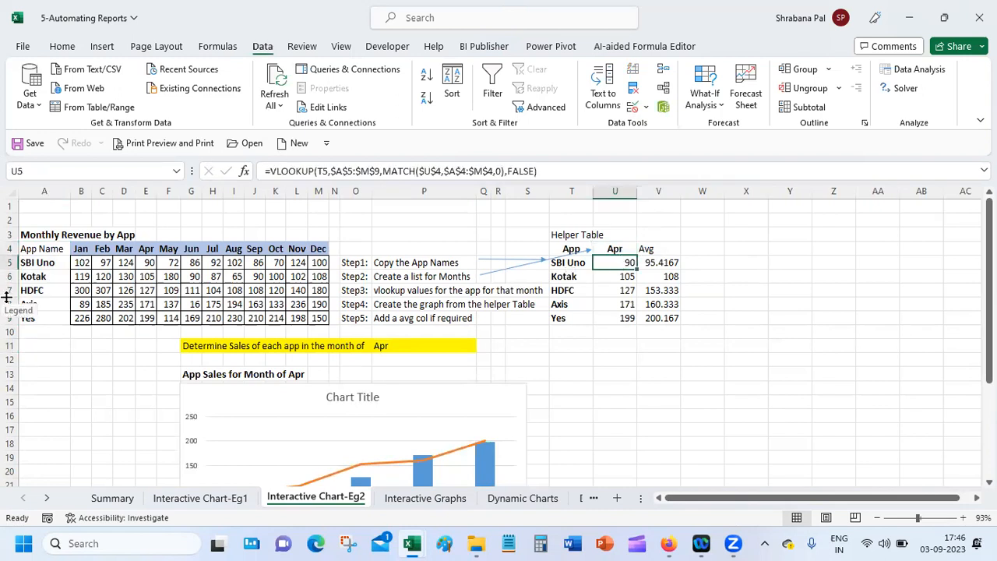
Examine the VLOOKUP arguments of the helper table's formula in U5 one by one, from lookup value to range lookup
double_click(628, 262)
double_click(627, 262)
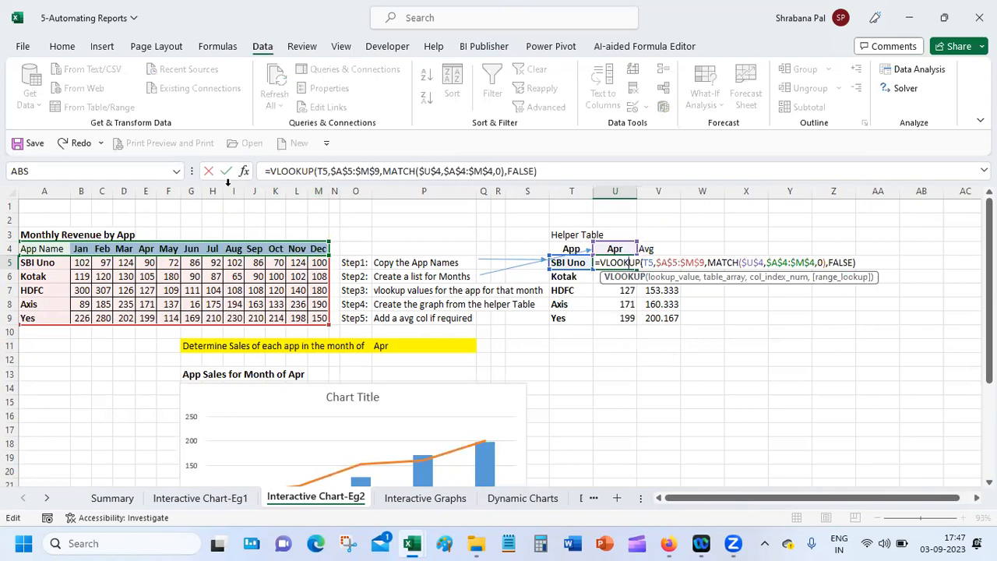
click(244, 172)
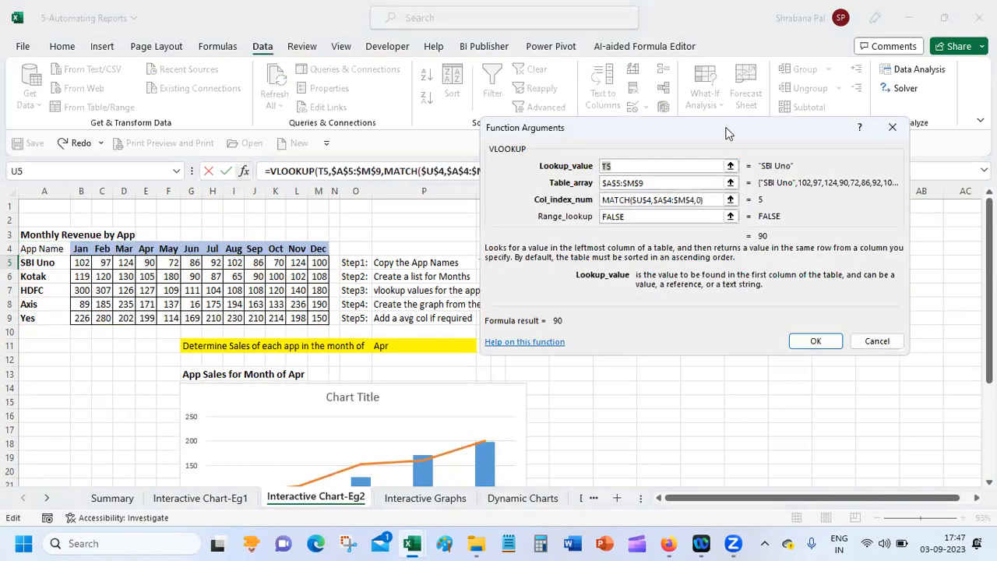
drag(731, 141, 753, 336)
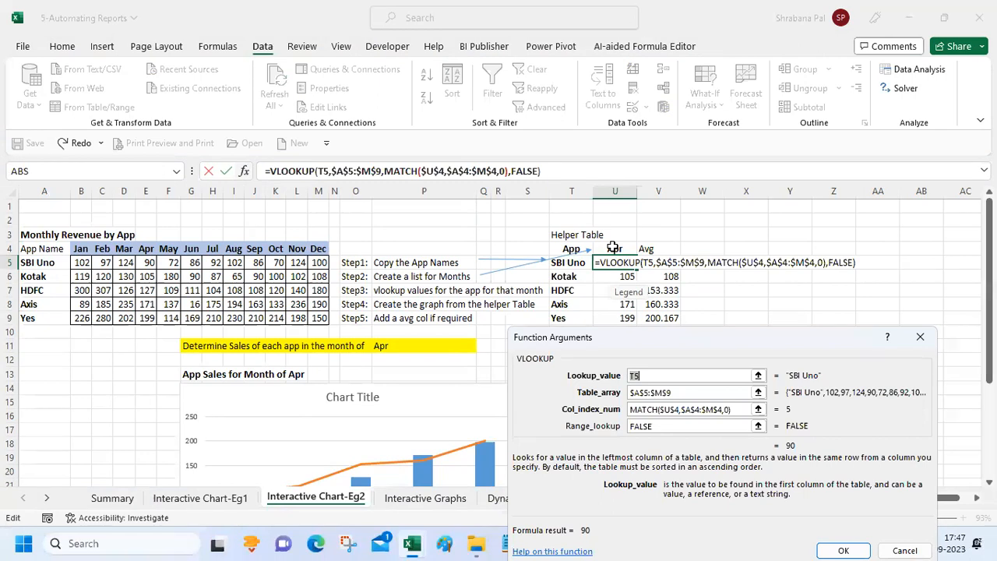
click(661, 377)
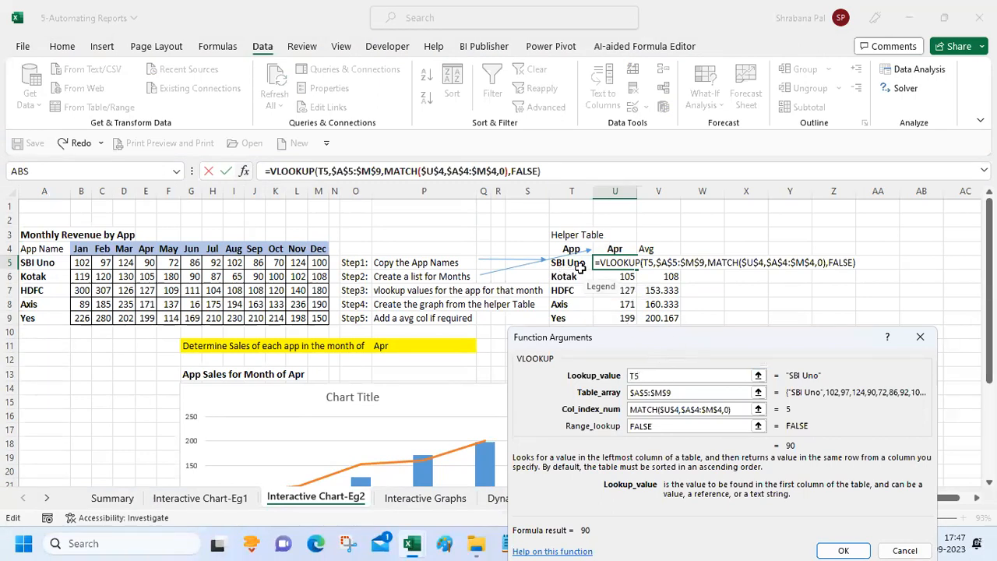
click(703, 393)
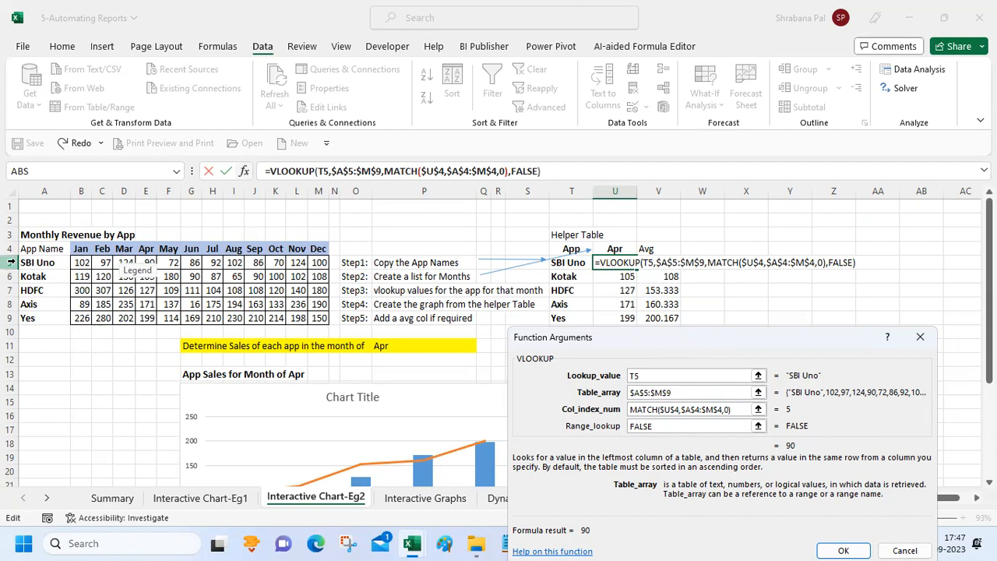
click(714, 411)
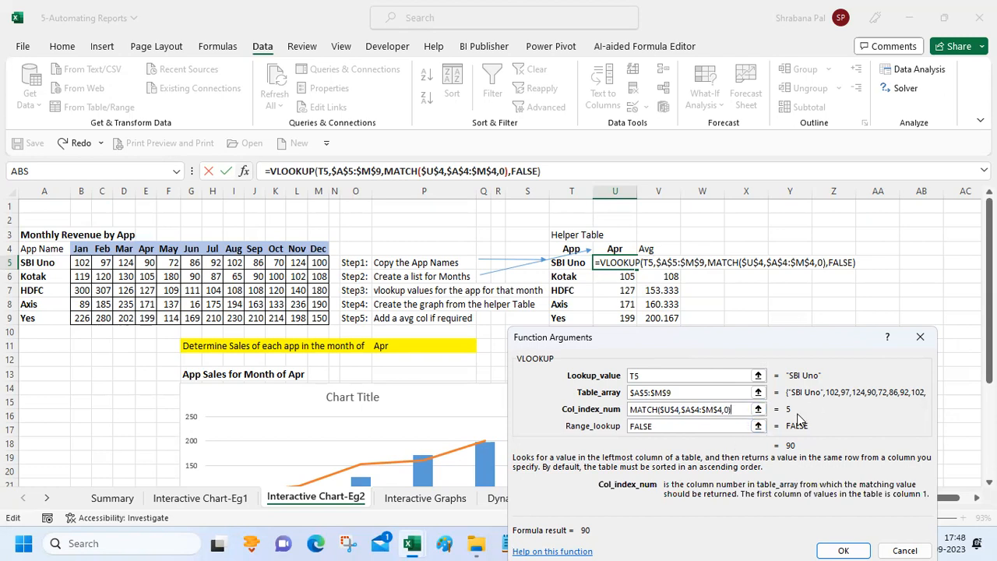
click(671, 430)
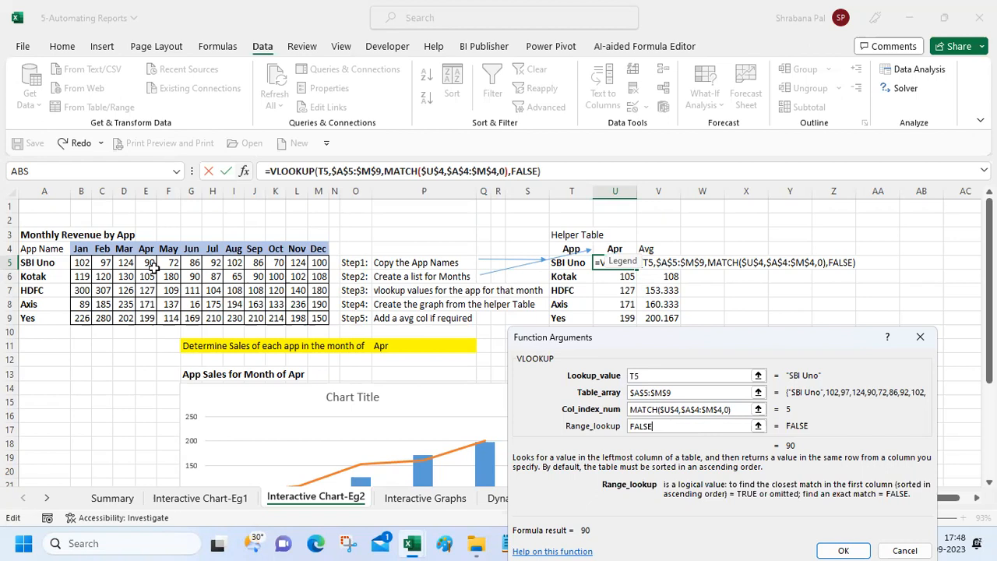
click(732, 411)
click(850, 548)
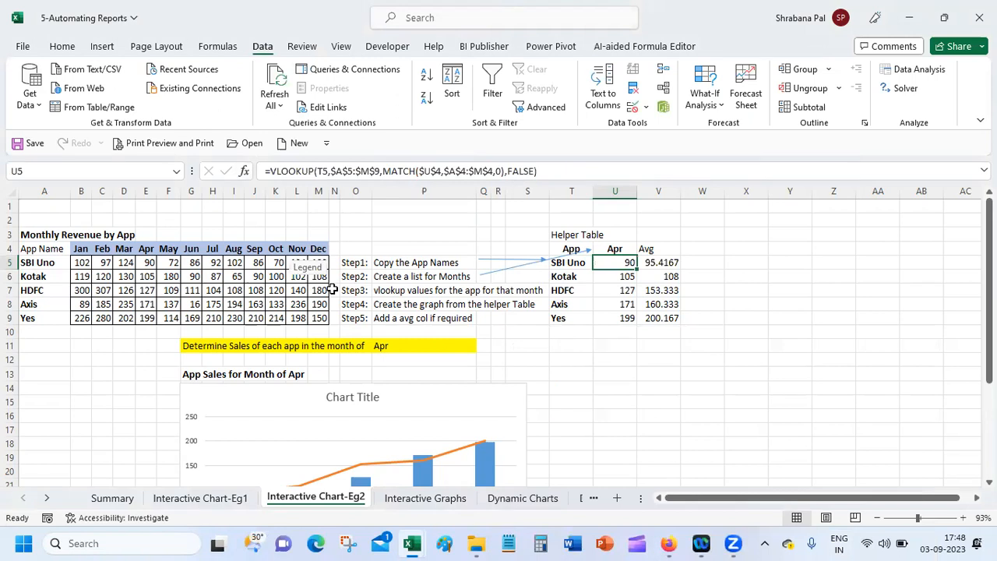
Examine the arguments of the MATCH function nested in the U5 formula
click(651, 373)
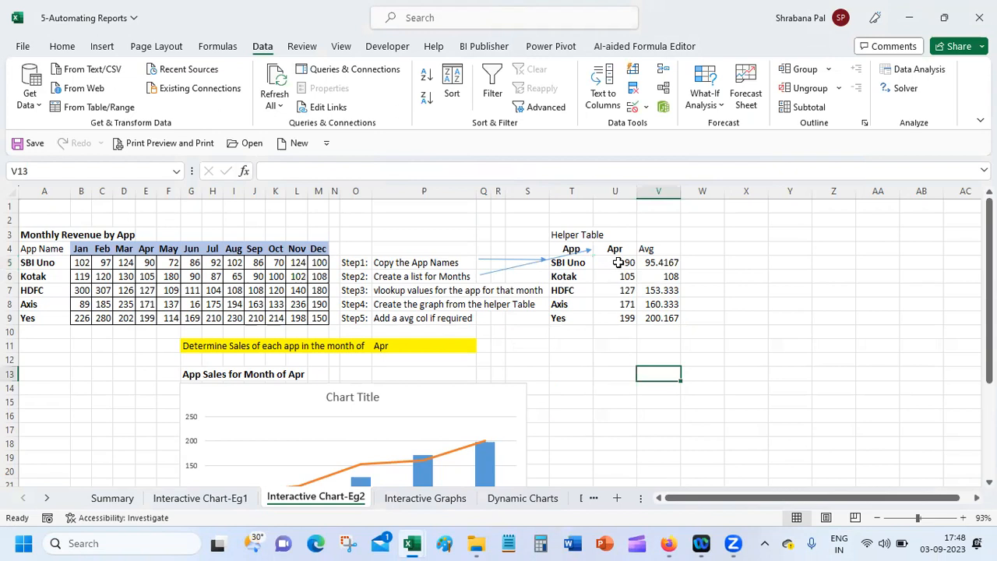
click(618, 262)
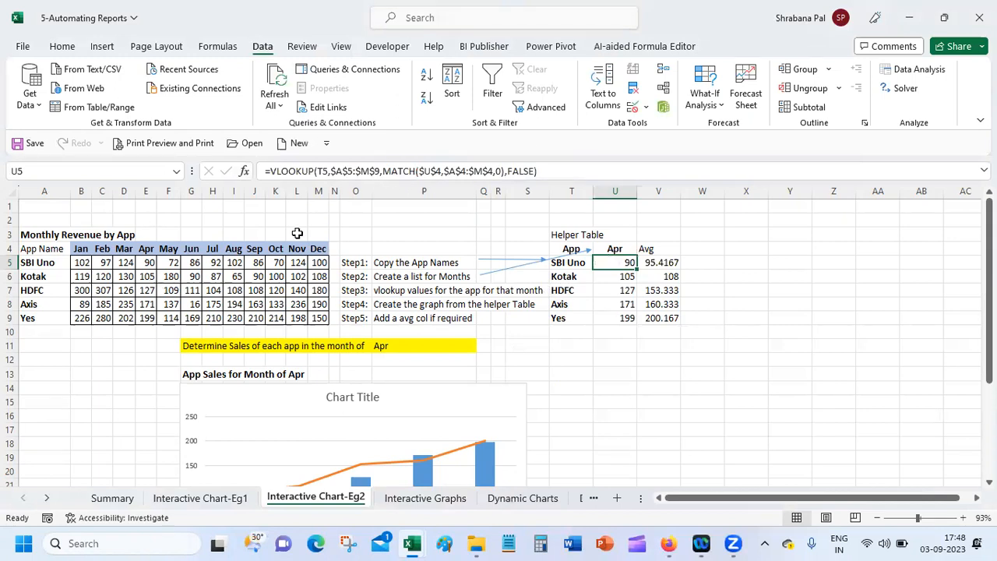
click(421, 170)
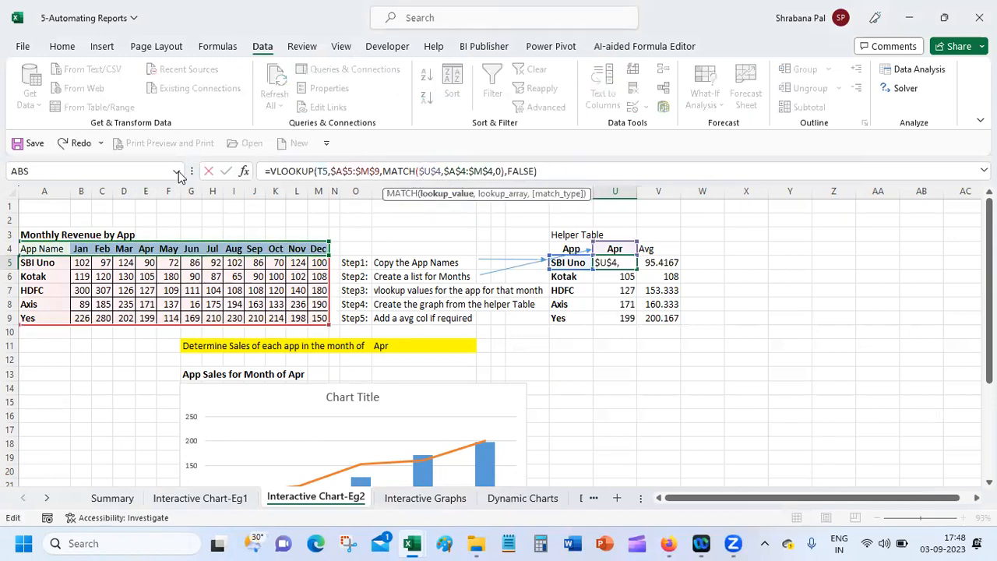
click(244, 171)
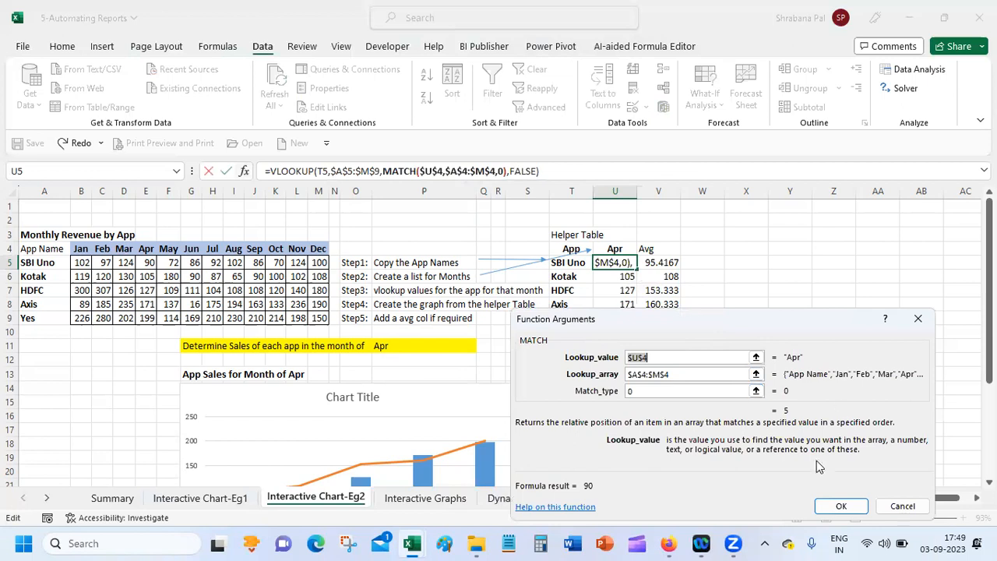
click(902, 506)
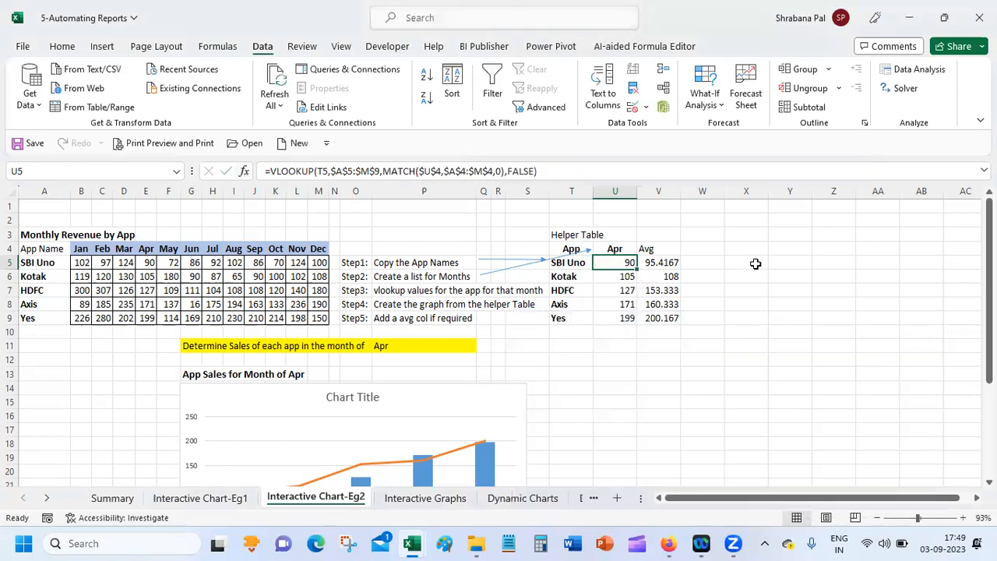
click(755, 262)
text(=)
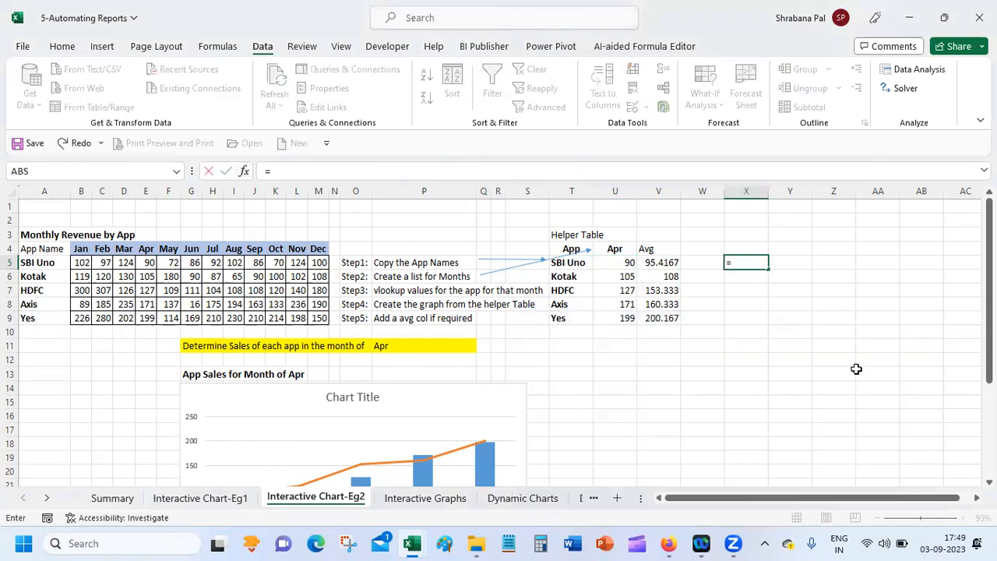
text(match)
key(Tab)
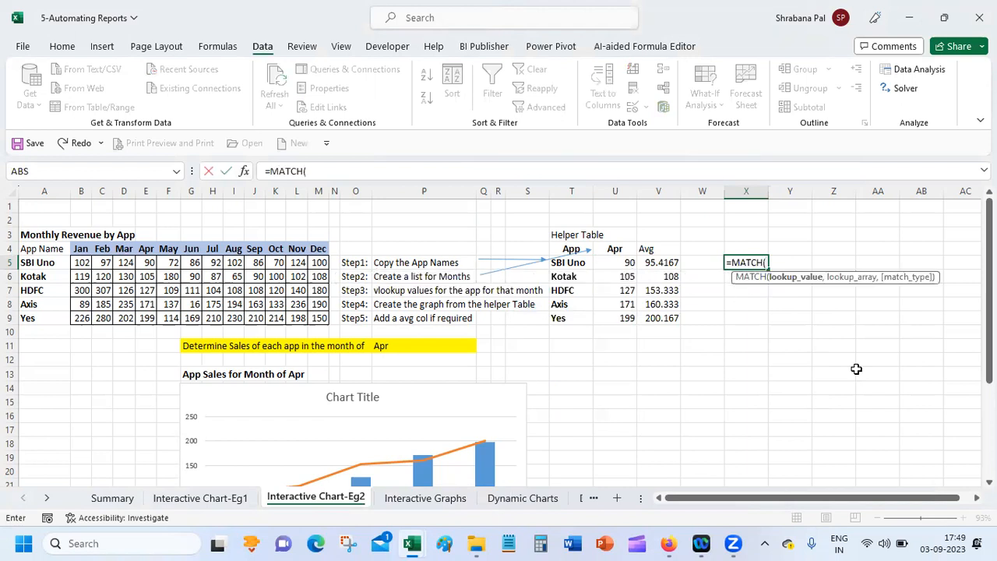
click(613, 241)
click(614, 250)
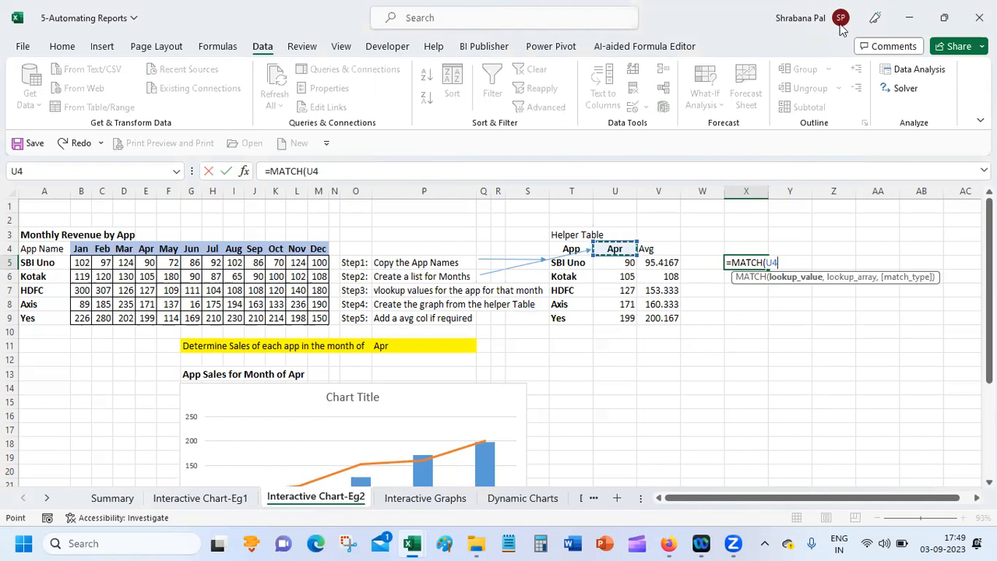
click(840, 25)
click(677, 405)
click(758, 291)
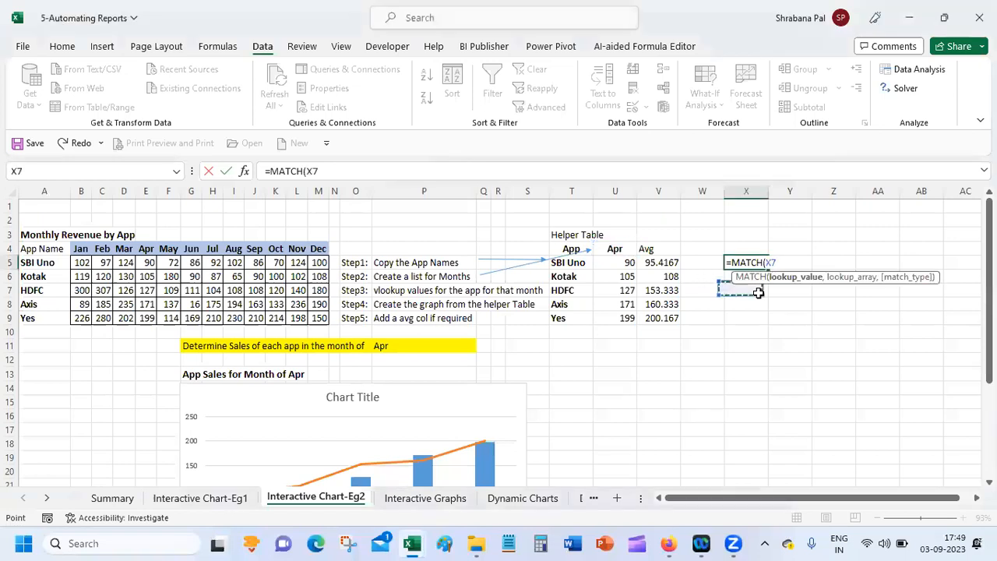
click(752, 249)
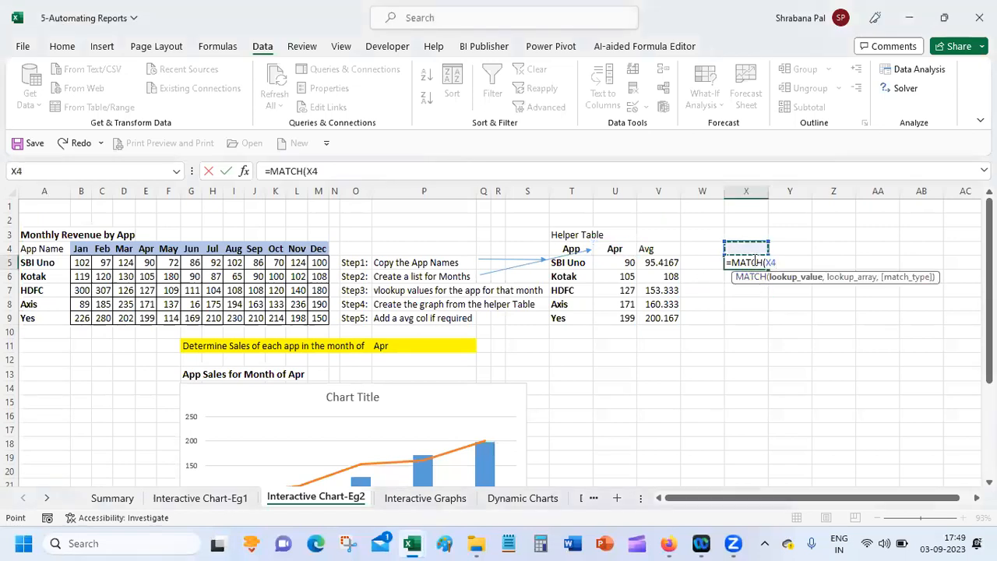
click(749, 305)
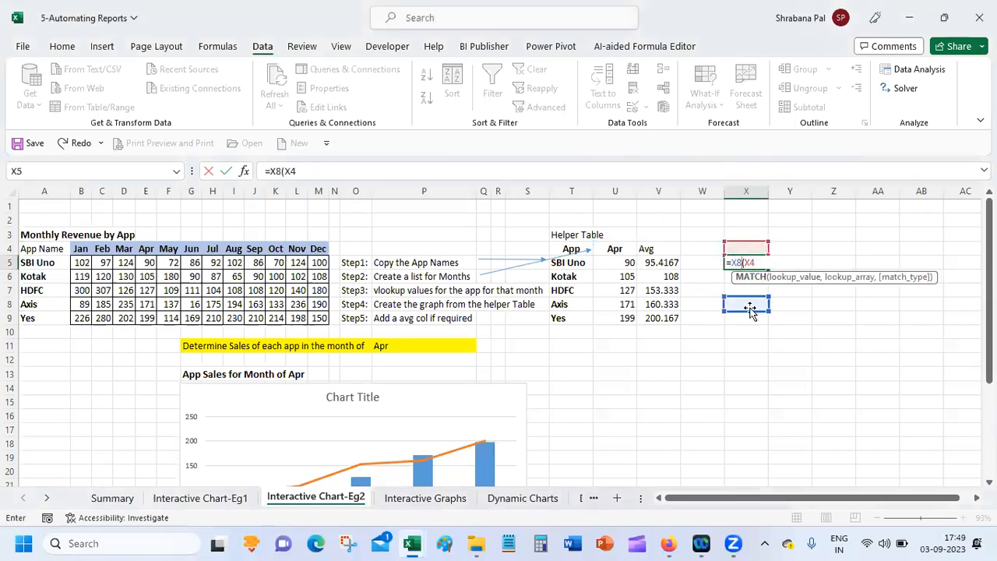
key(Return)
click(744, 262)
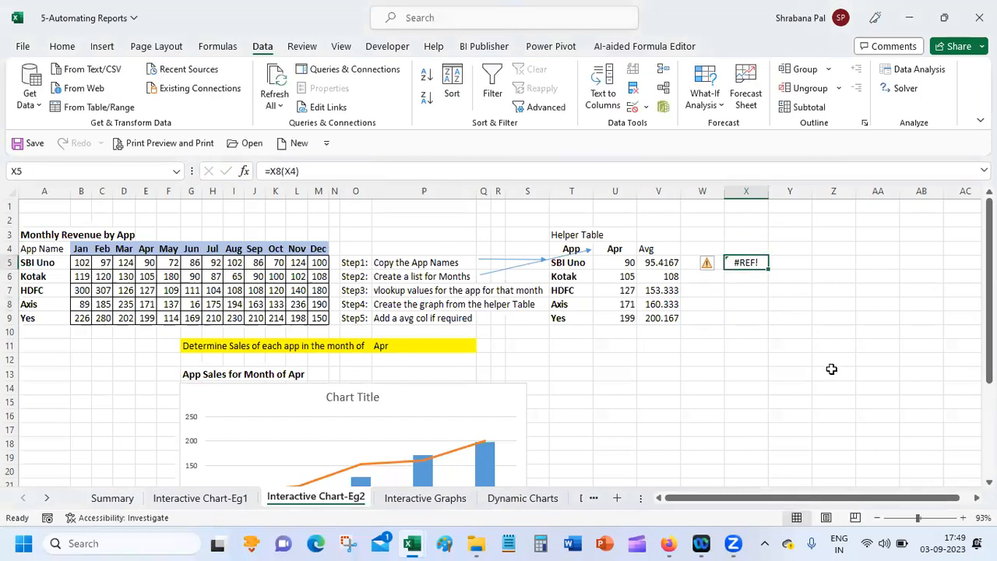
key(BackSpace)
key(Return)
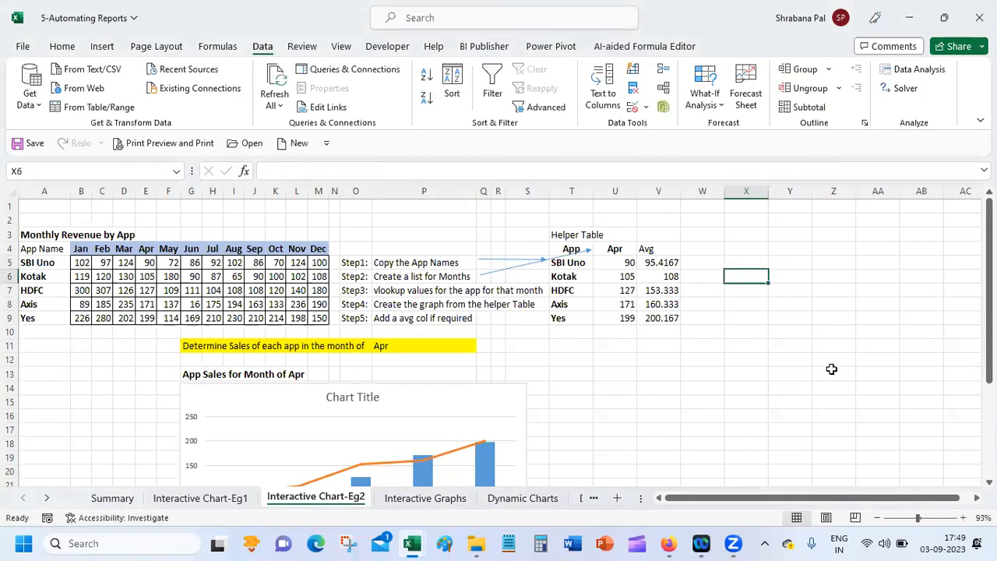
Enlarge and reposition the 5-Automating Reports workbook window to show the revenue table, helper table and chart together
click(625, 262)
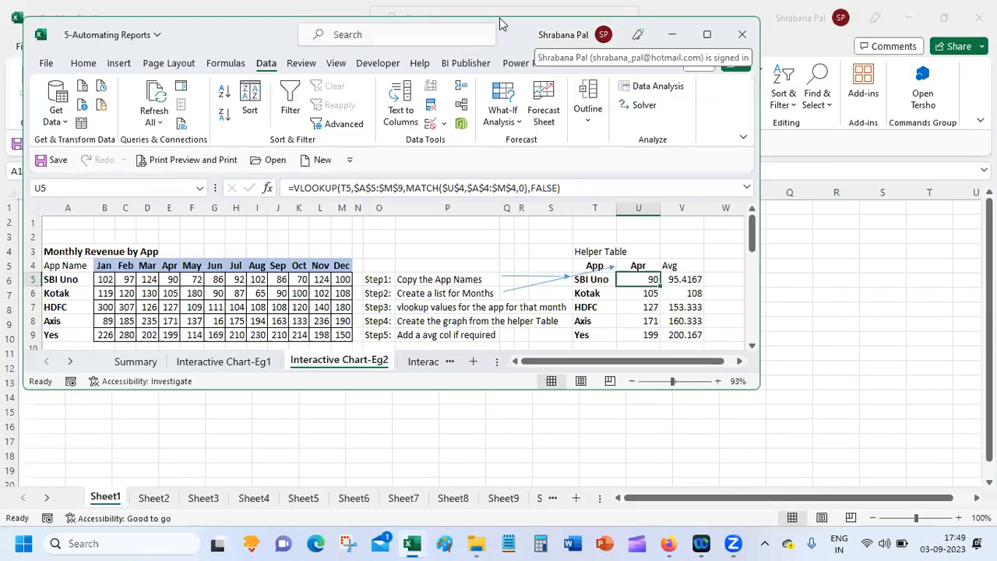
drag(522, 29, 548, 26)
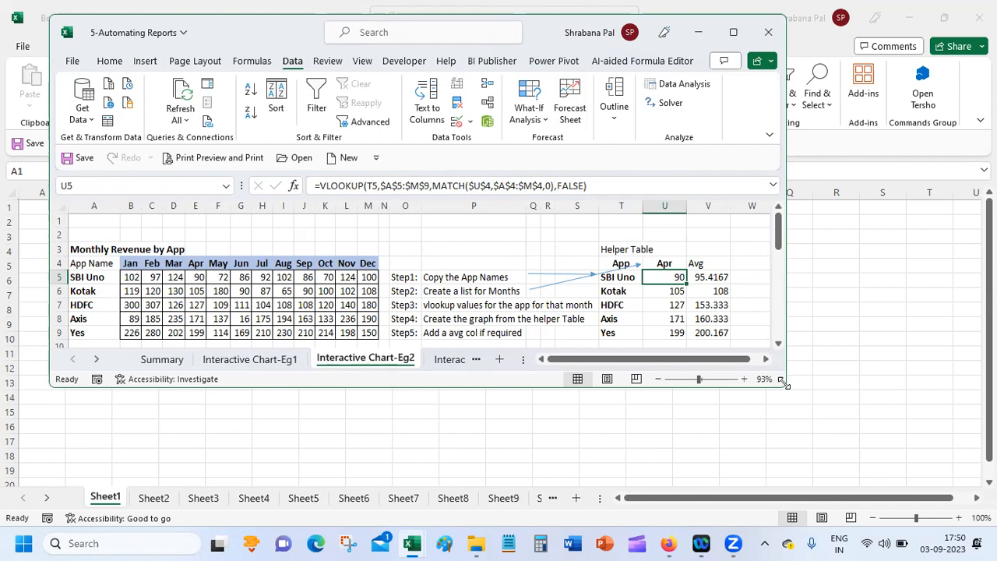
drag(782, 383, 996, 528)
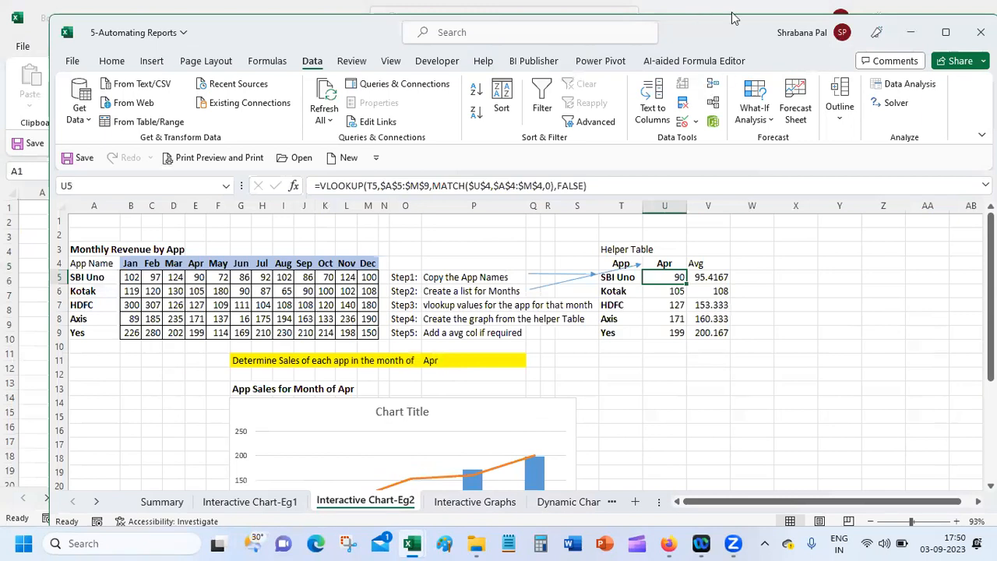
drag(735, 18, 724, 8)
double_click(707, 9)
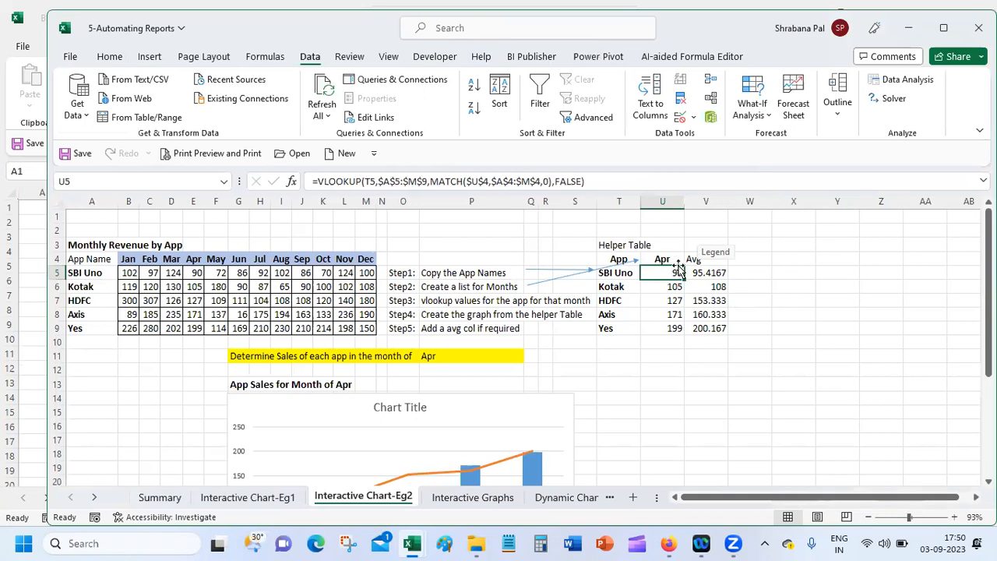
Start a VLOOKUP formula in X5 with T5 as the lookup value and A5:M9 as the table array
click(808, 272)
text(=vlookup()
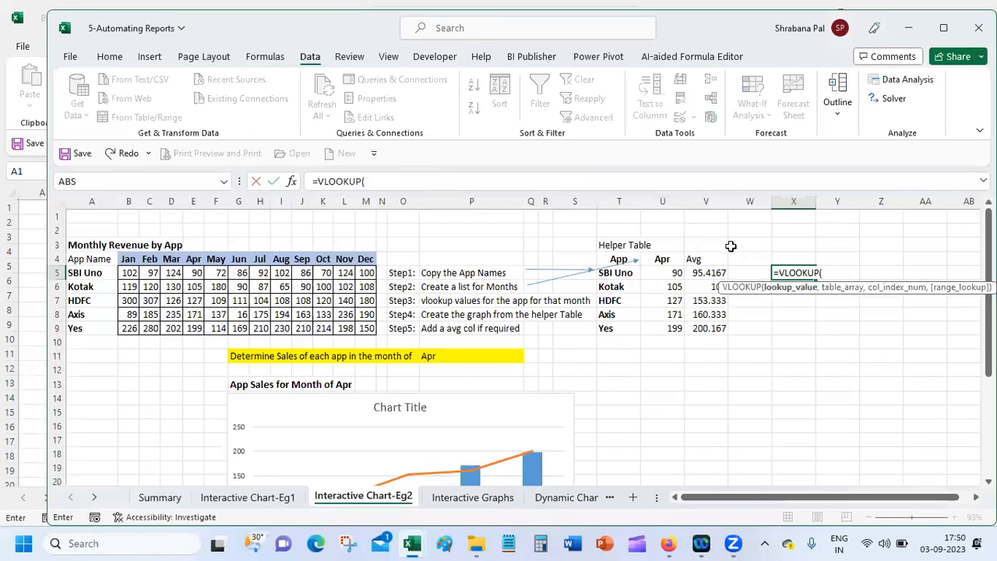
click(612, 273)
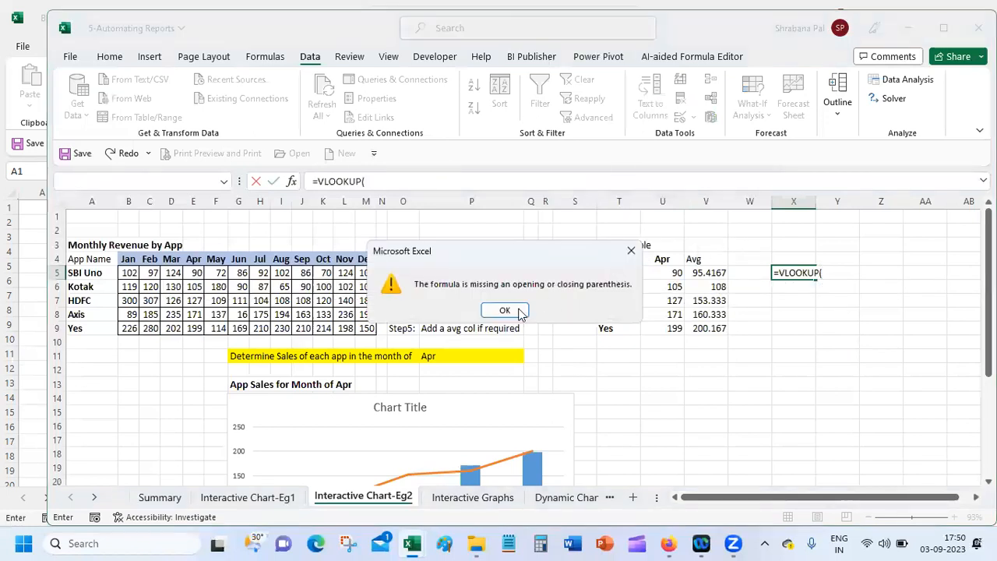
click(504, 309)
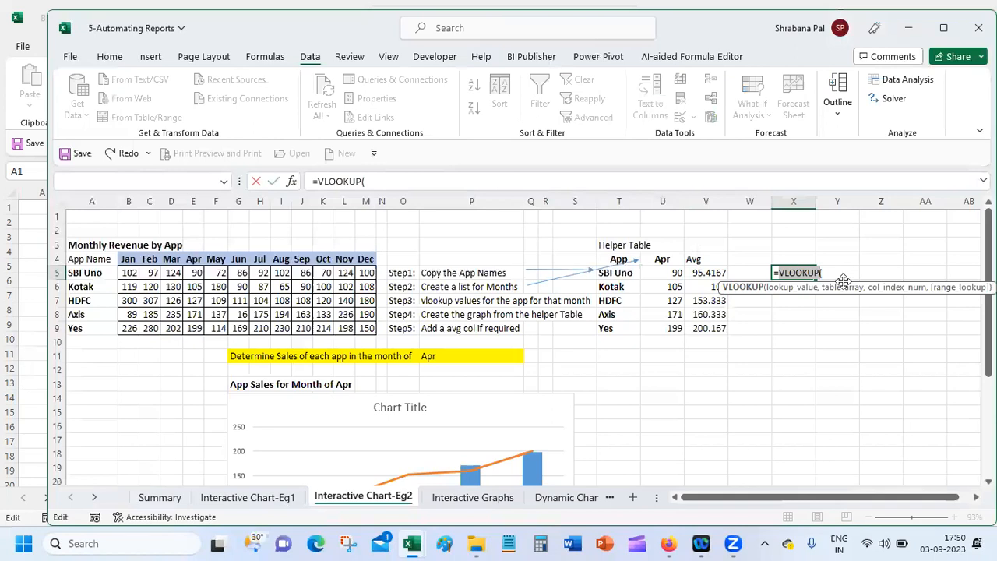
click(839, 273)
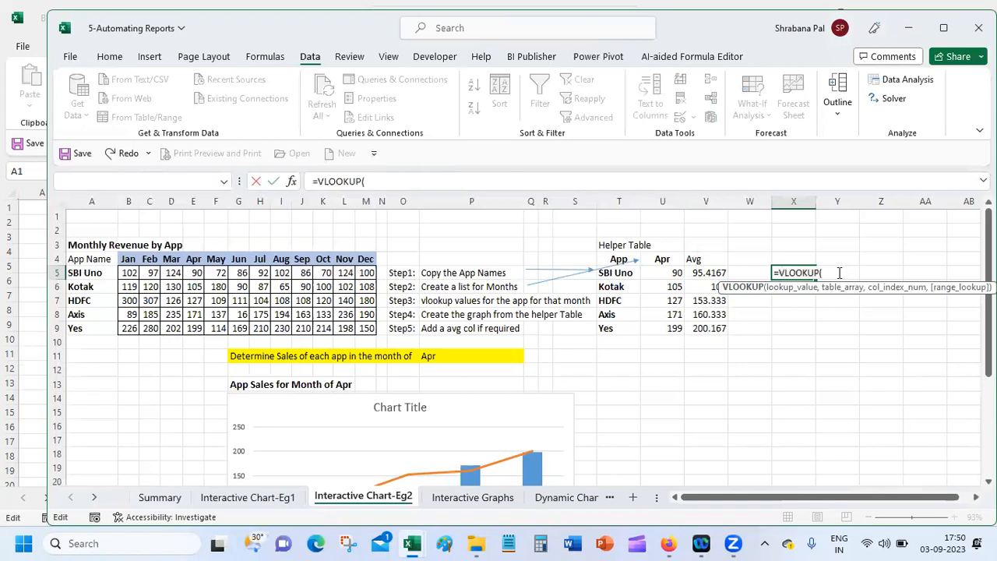
click(613, 272)
click(512, 313)
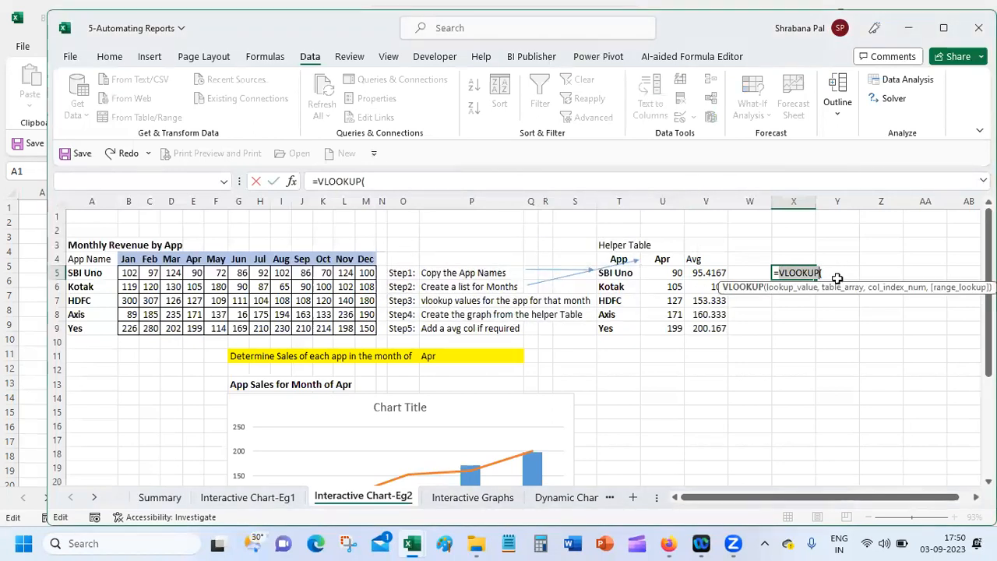
click(468, 181)
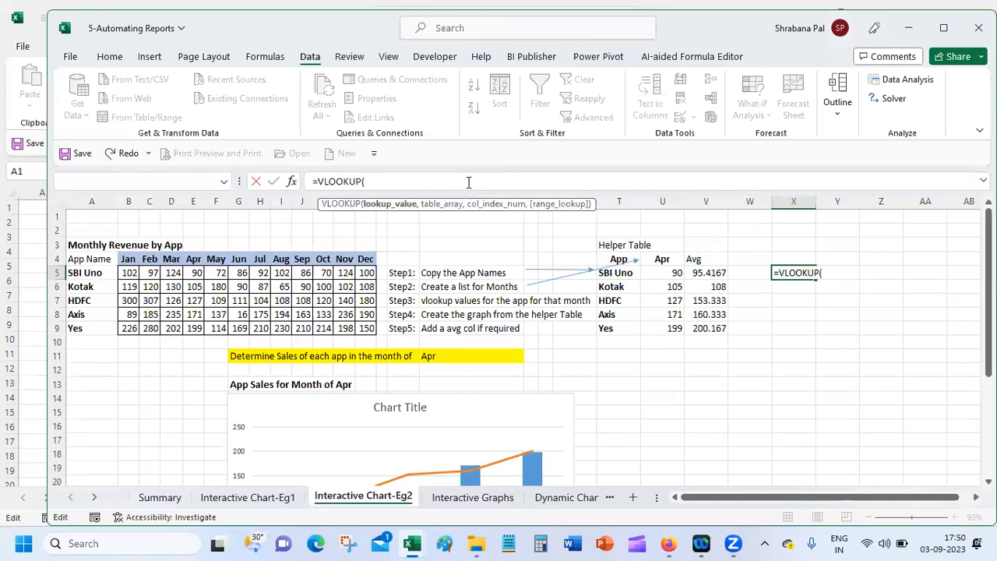
click(615, 273)
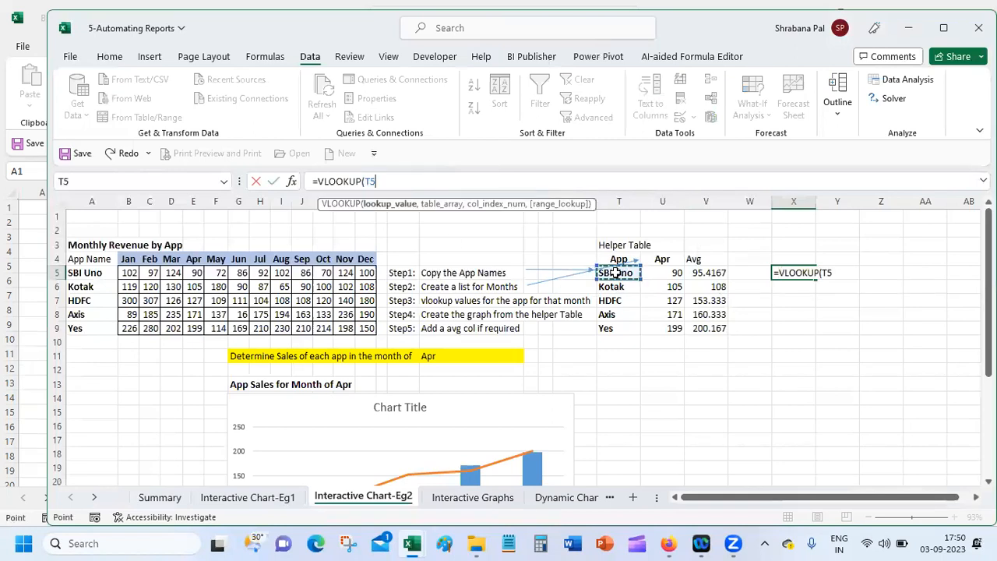
text(,)
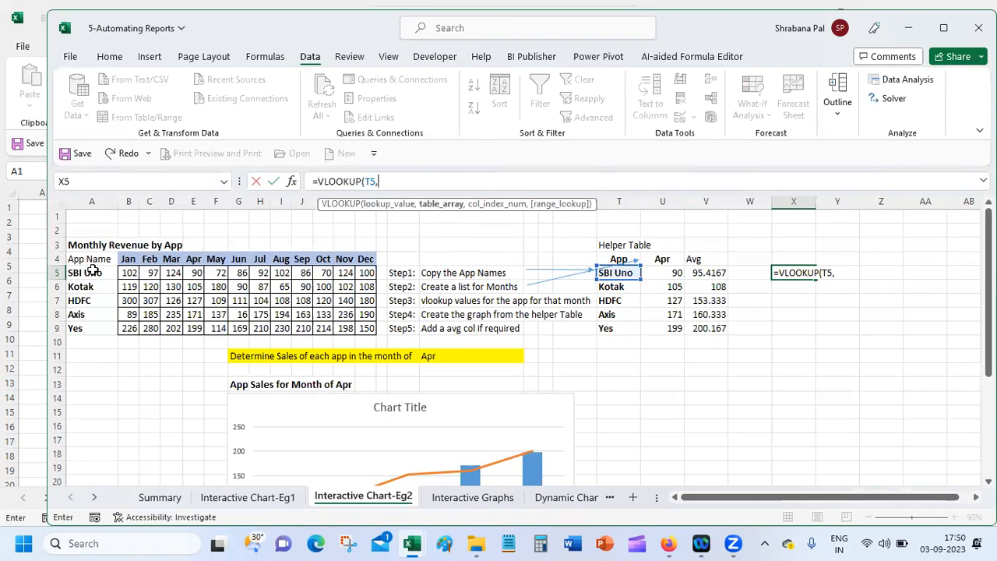
drag(86, 273, 365, 327)
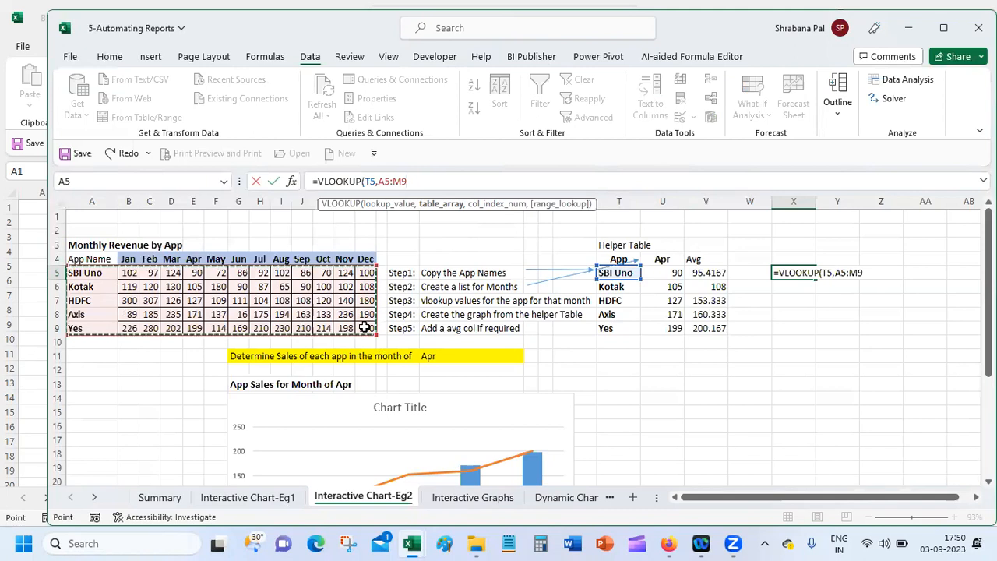
text(,)
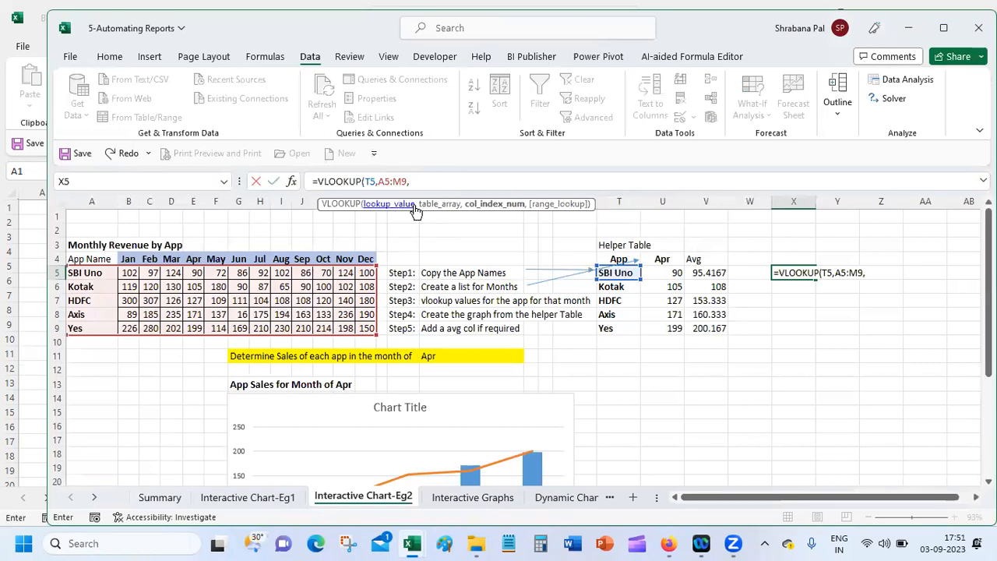
Complete the X5 formula with MATCH(U4,A4:M4,0) as the column index and FALSE as the range lookup
text(match)
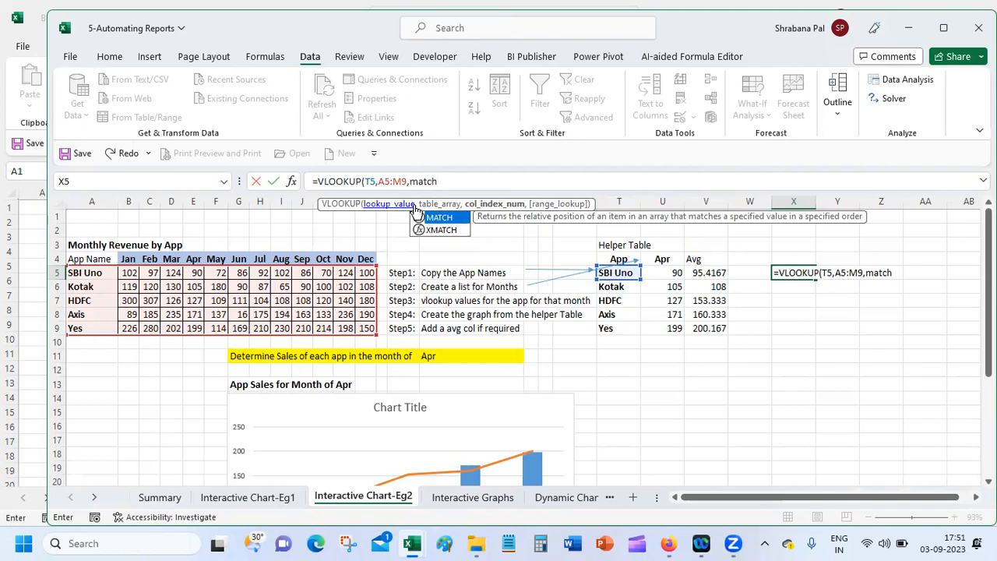
text(()
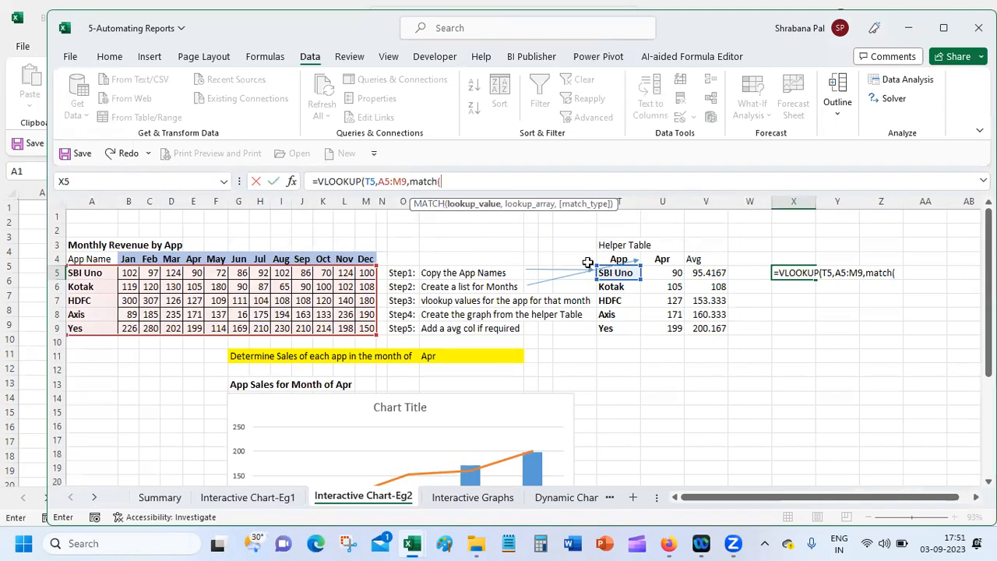
click(661, 259)
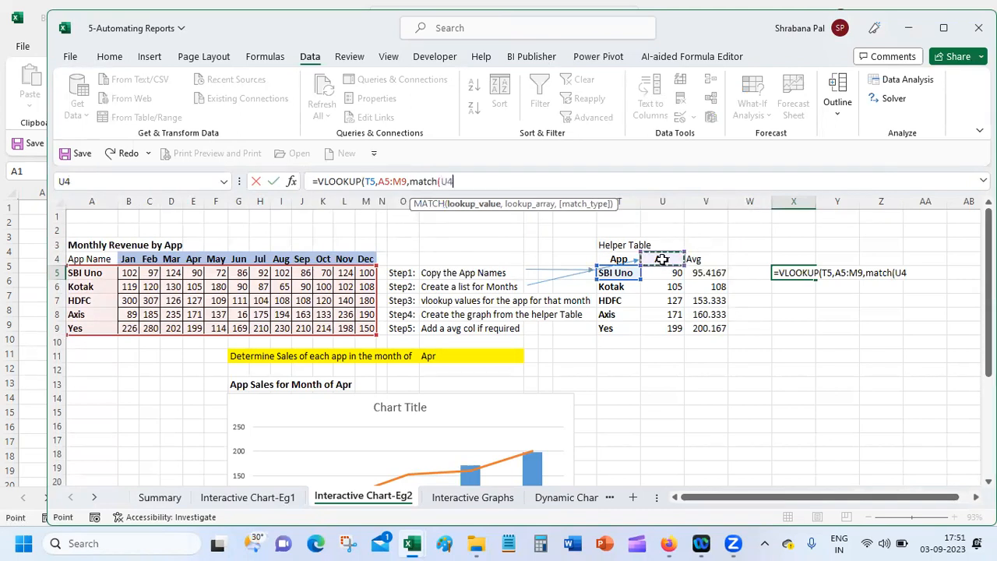
text(,)
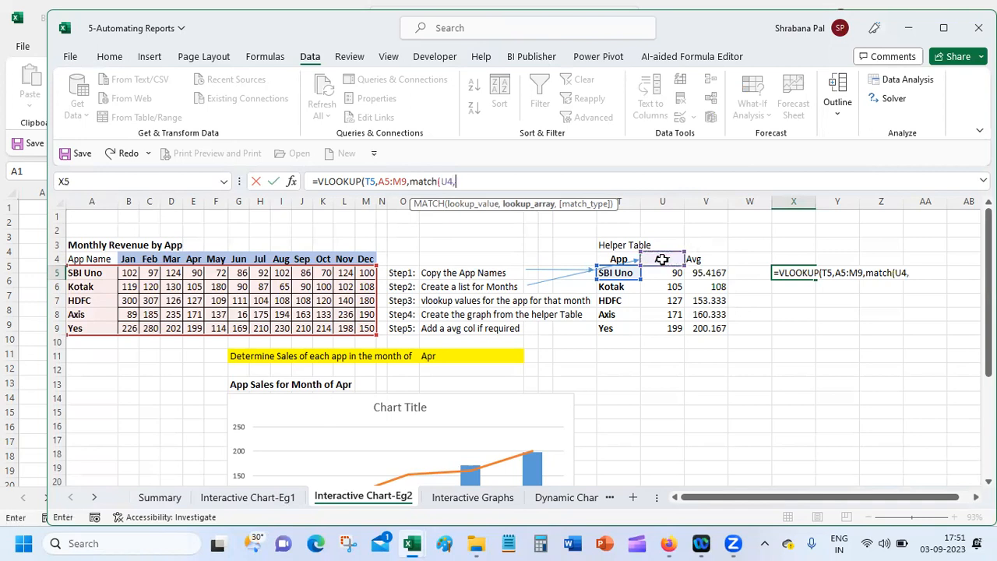
click(94, 258)
drag(92, 258, 363, 260)
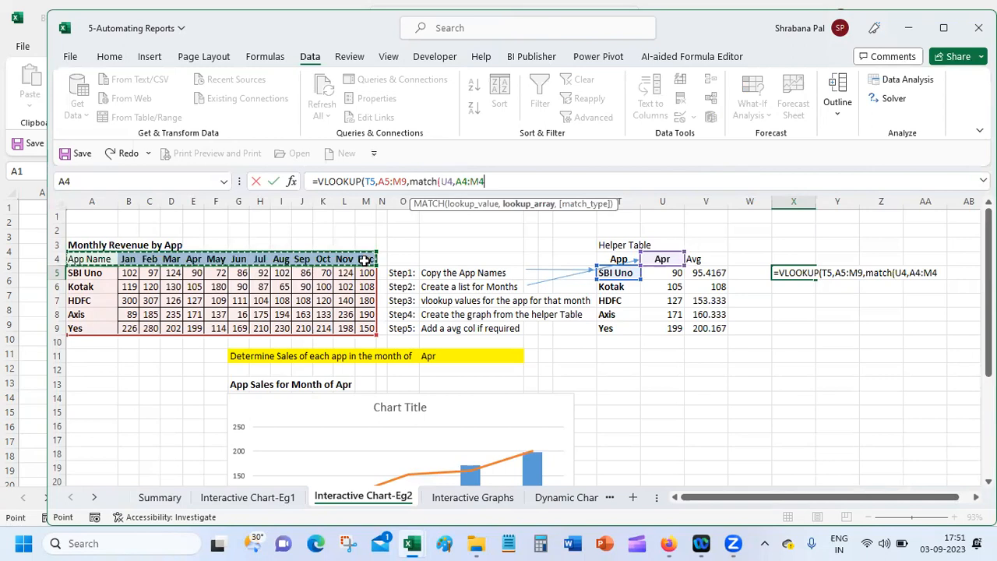
text(,)
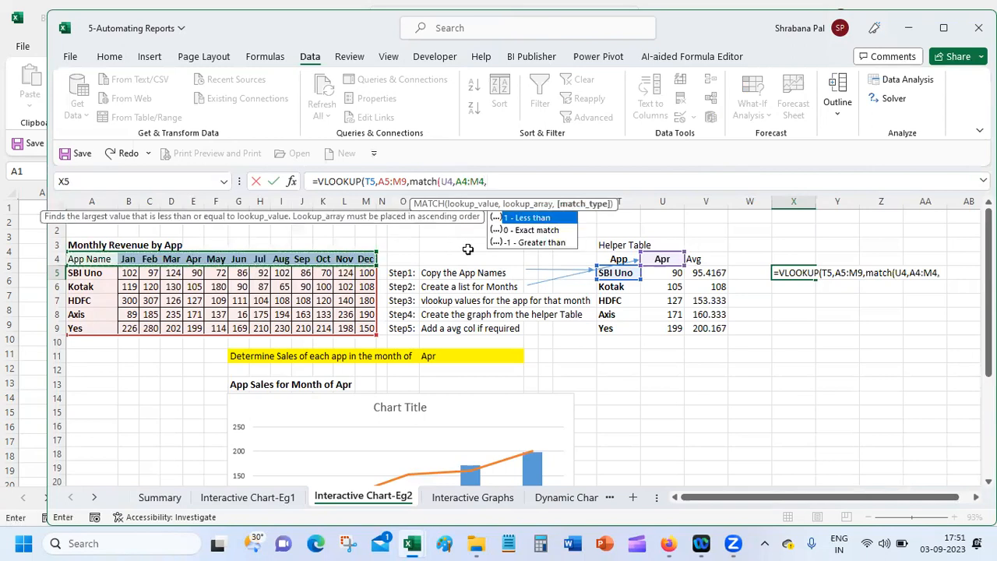
double_click(531, 230)
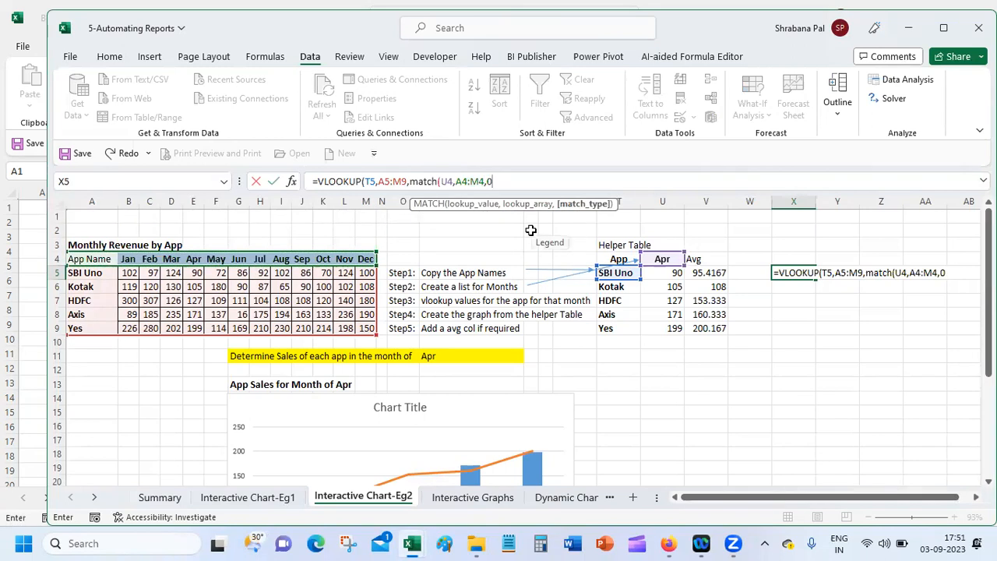
text(),false)
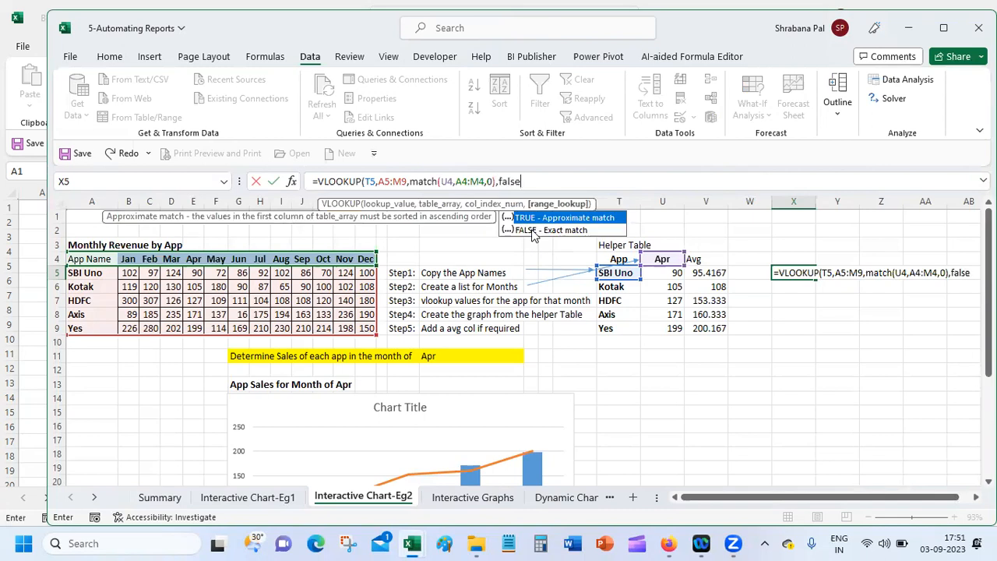
text())
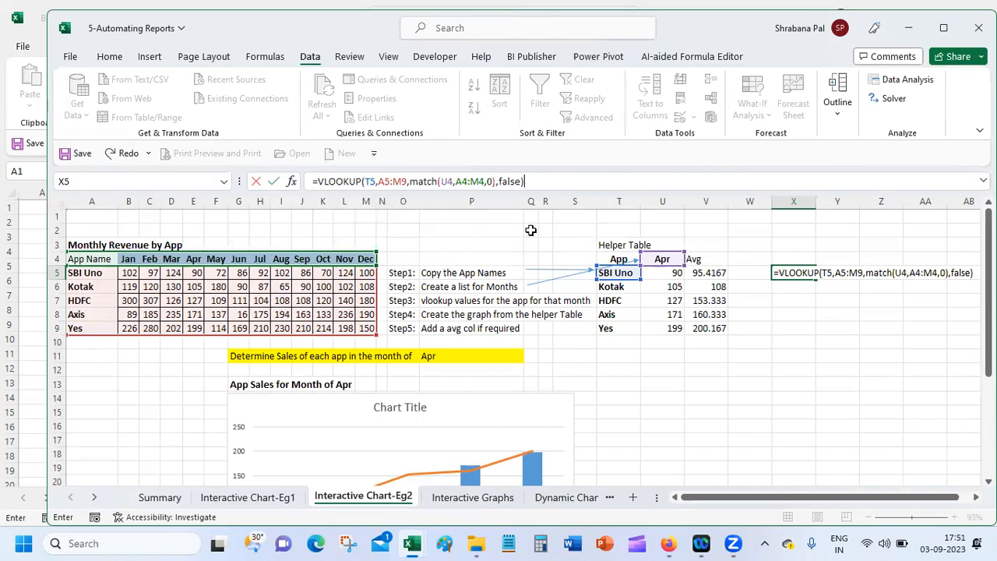
key(Return)
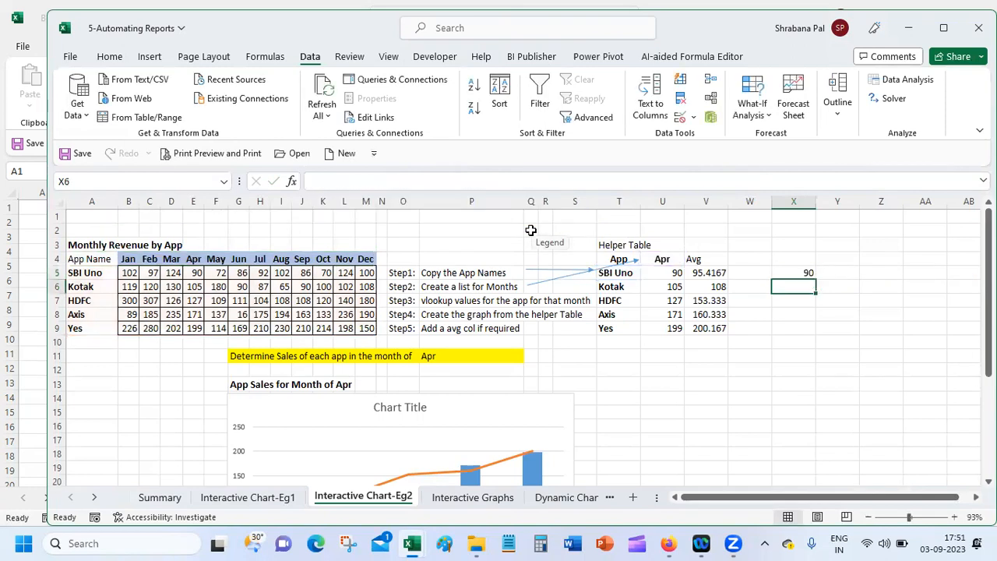
Fill the X5 lookup formula down through X9
click(662, 272)
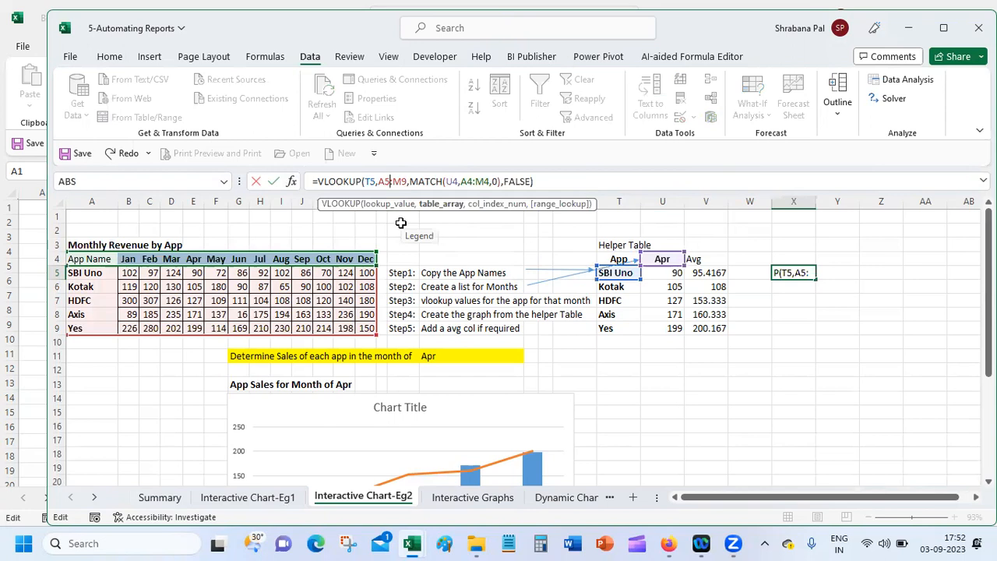
click(800, 275)
drag(815, 278, 811, 330)
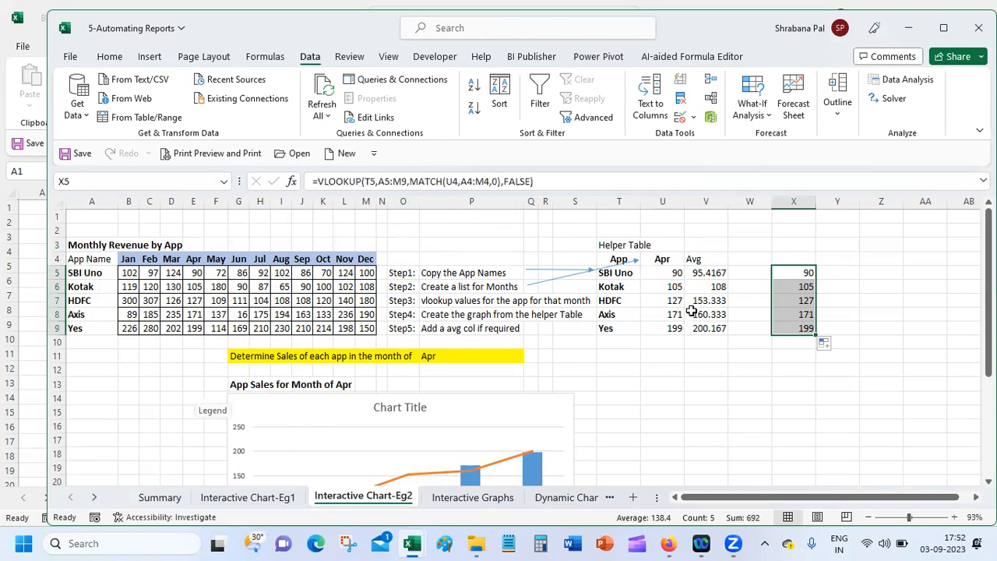
Compare the relative references in the copied X9 formula with the absolute references in the helper table's U9 formula
click(784, 328)
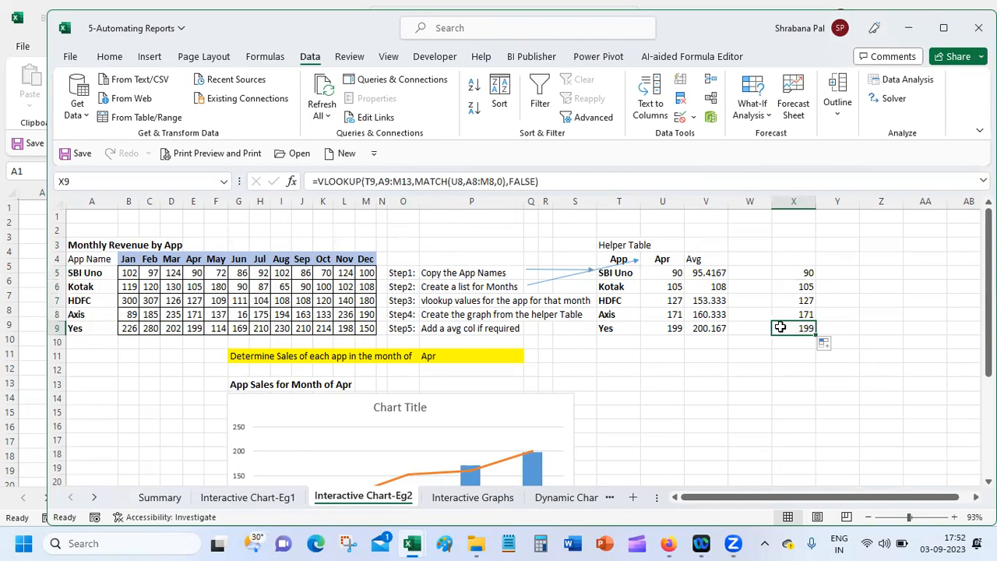
double_click(803, 326)
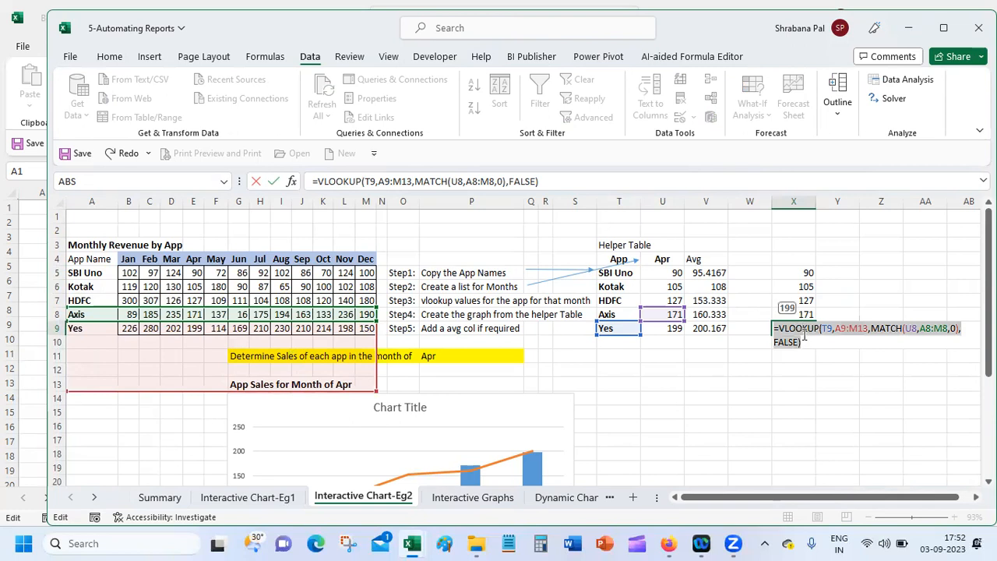
key(Return)
click(664, 276)
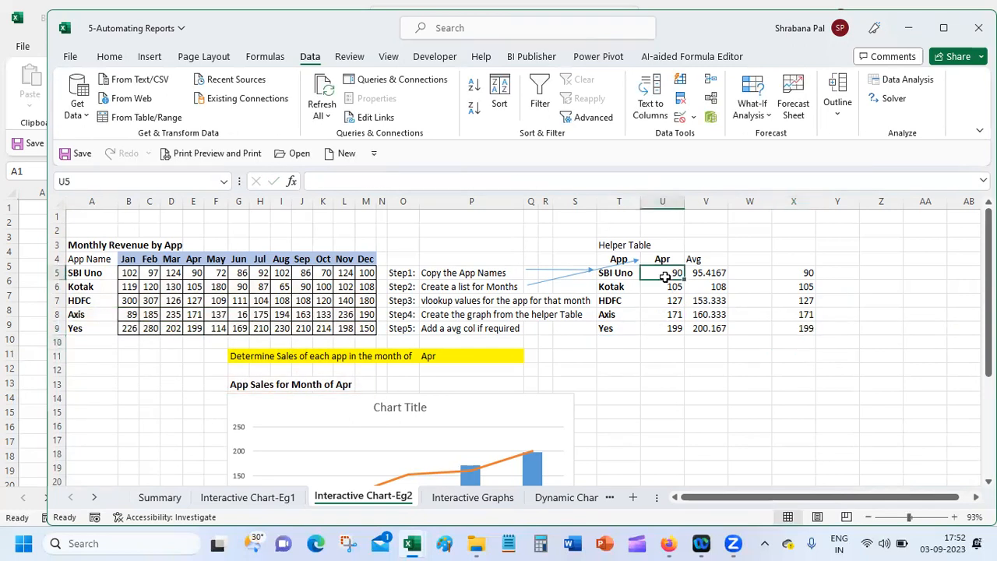
click(654, 262)
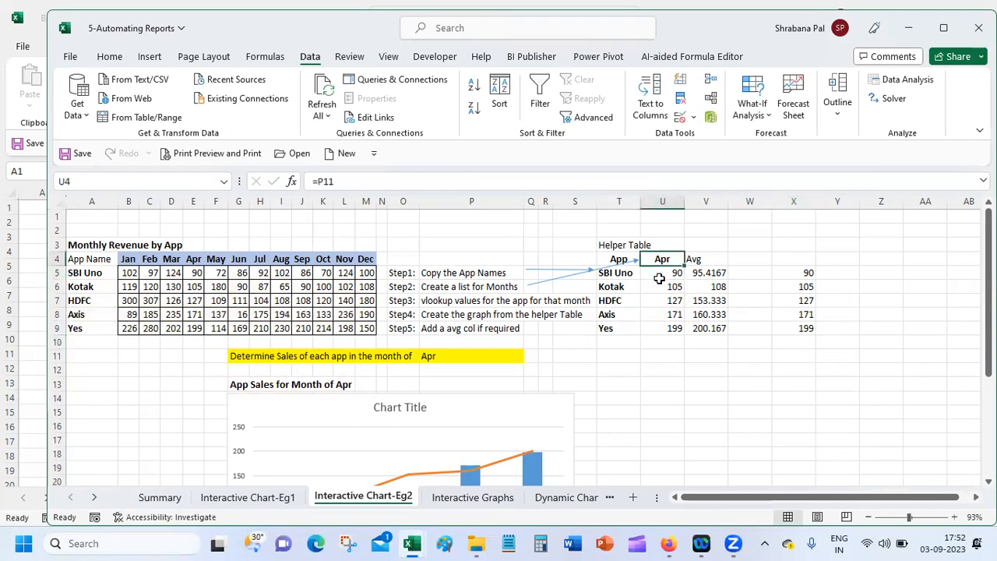
key(ctrl+Down)
double_click(664, 328)
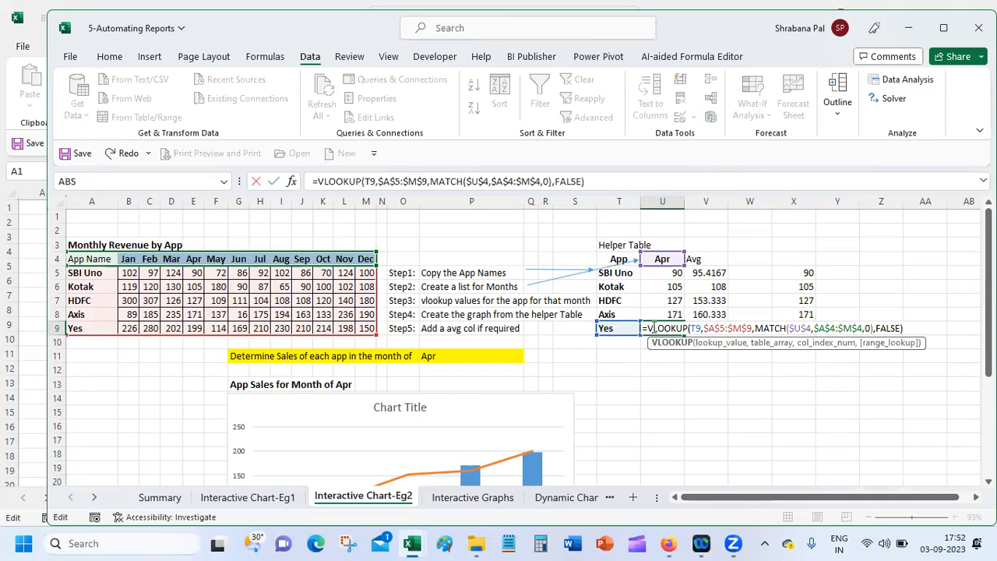
double_click(651, 328)
key(Return)
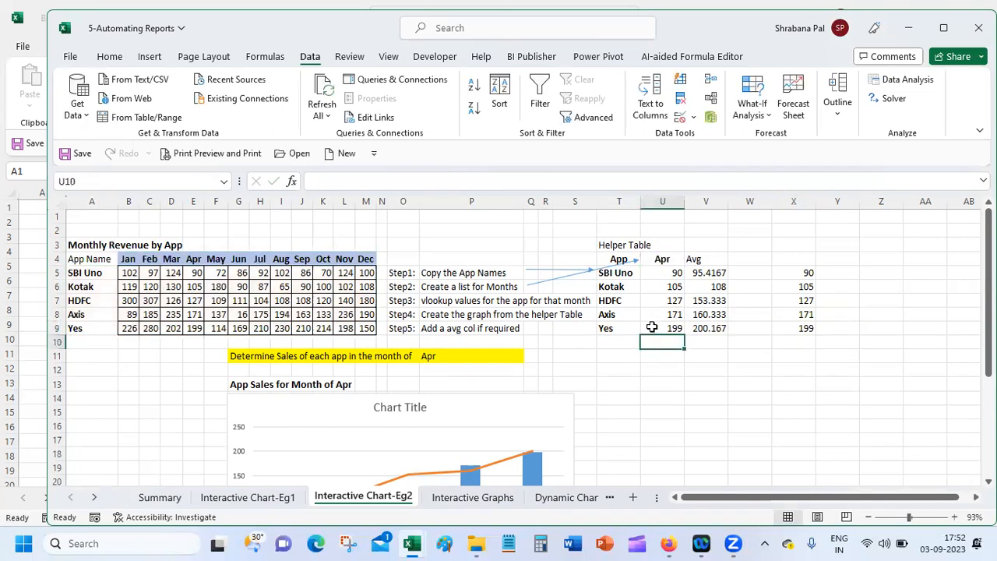
Examine the helper table's average formula in V5 and the app sales chart below the tables
click(669, 394)
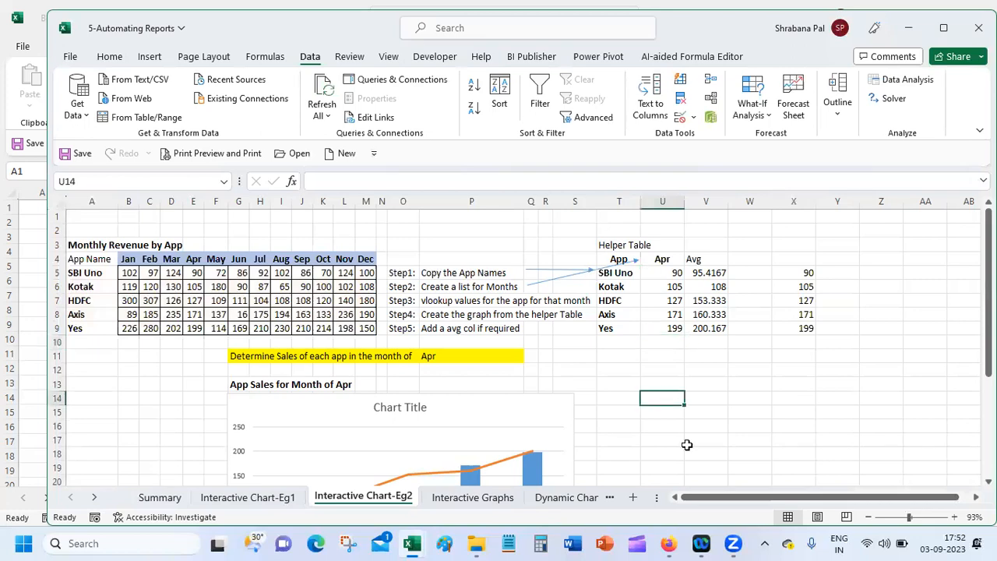
click(713, 272)
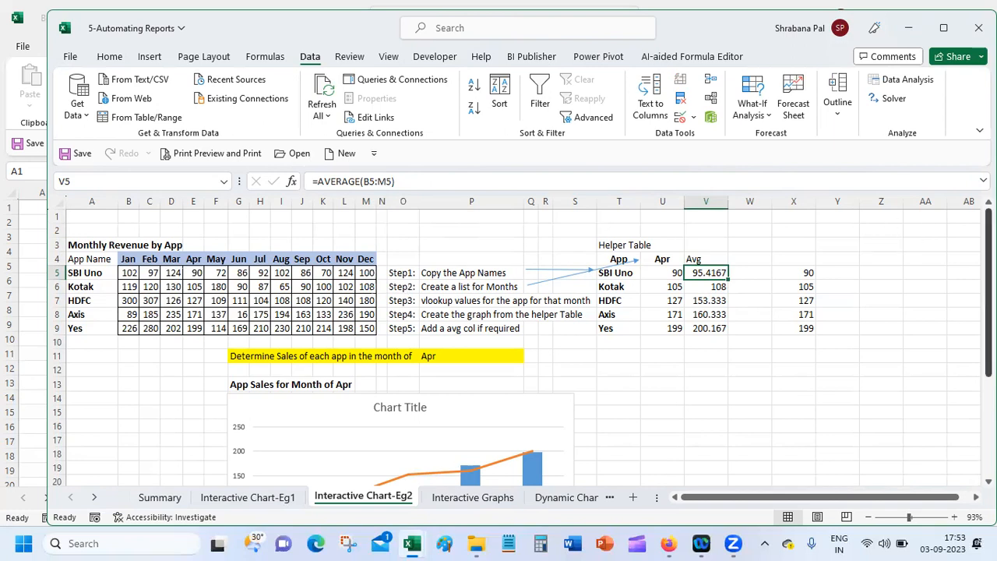
scroll(341, 335, down, 3)
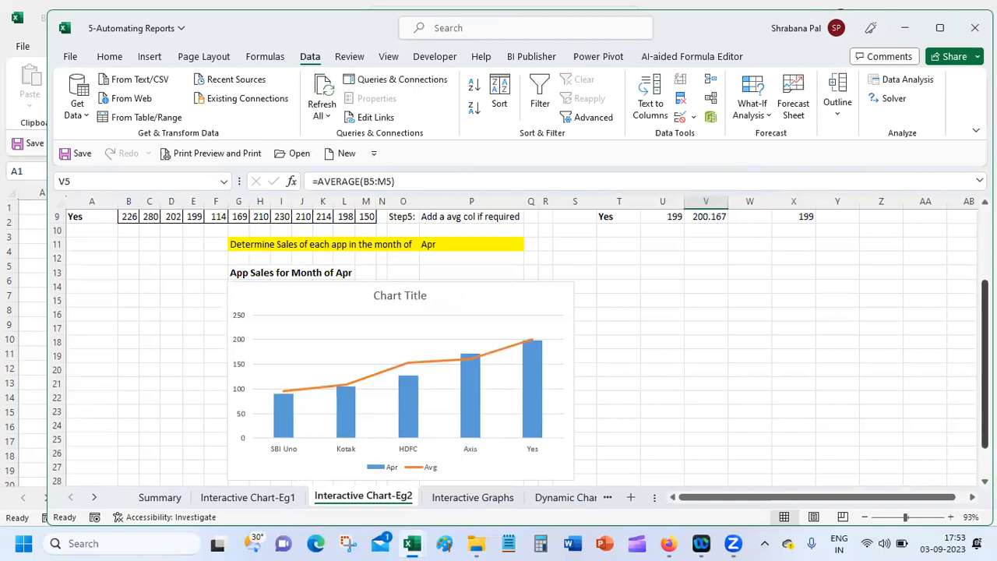
Preview a Clustered Column - Line combo chart for the helper table T4:V9, closing the chart dialog without inserting it
scroll(552, 237, up, 2)
drag(607, 217, 696, 284)
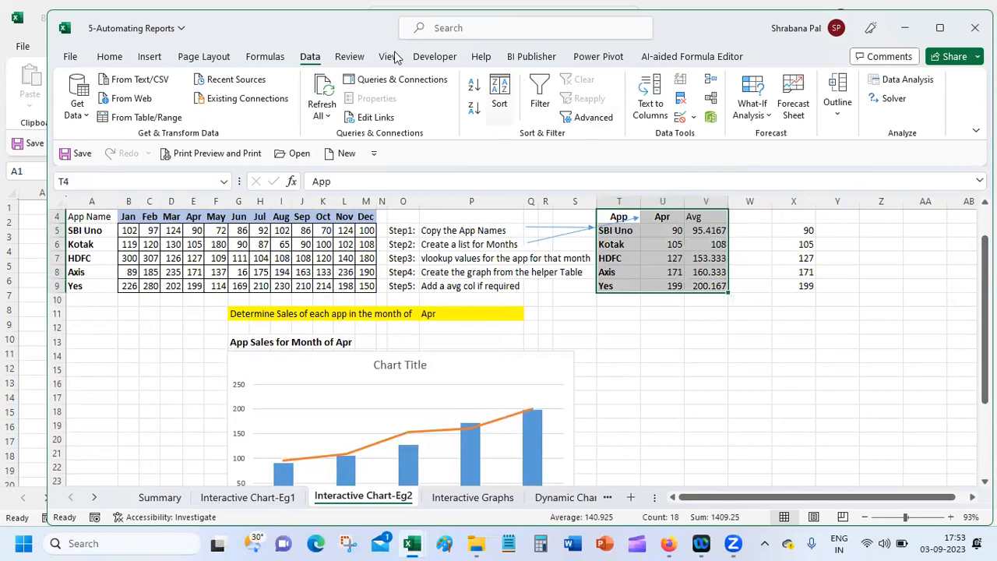
click(151, 57)
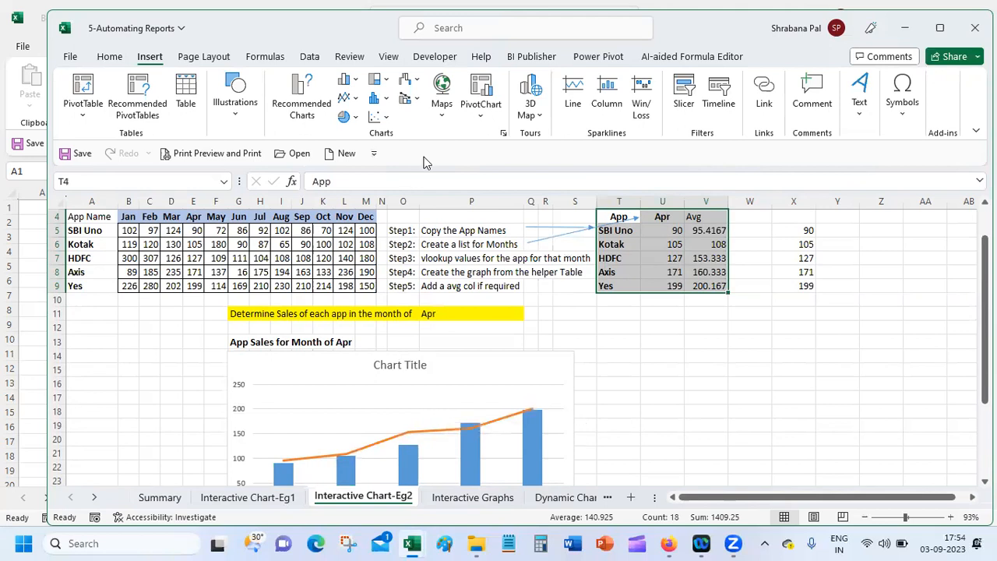
click(307, 103)
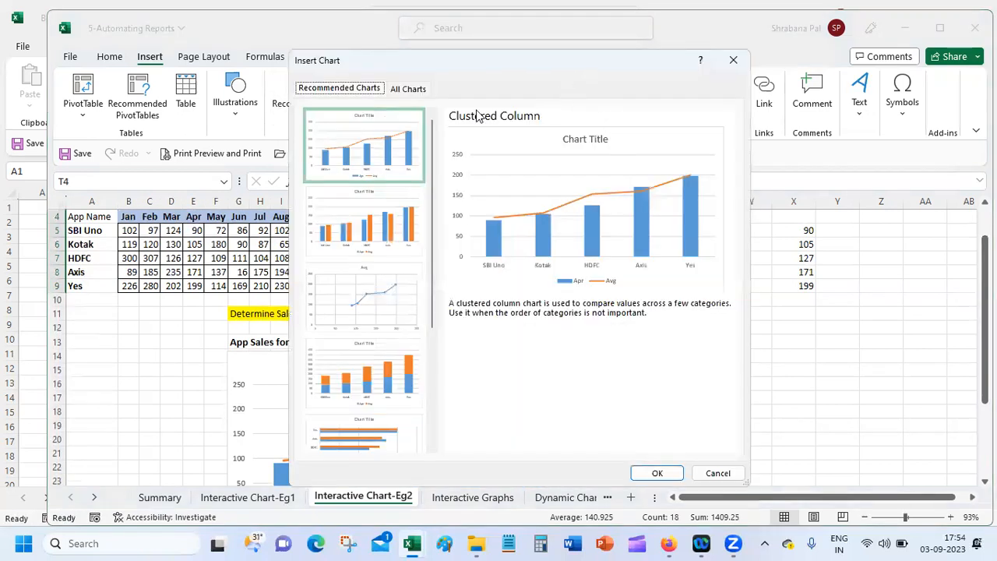
click(408, 88)
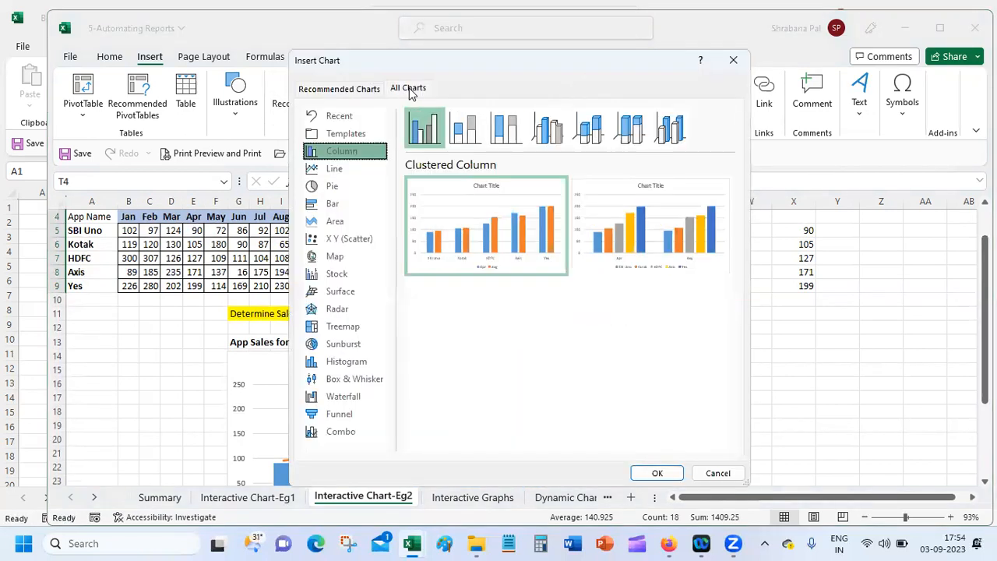
click(356, 436)
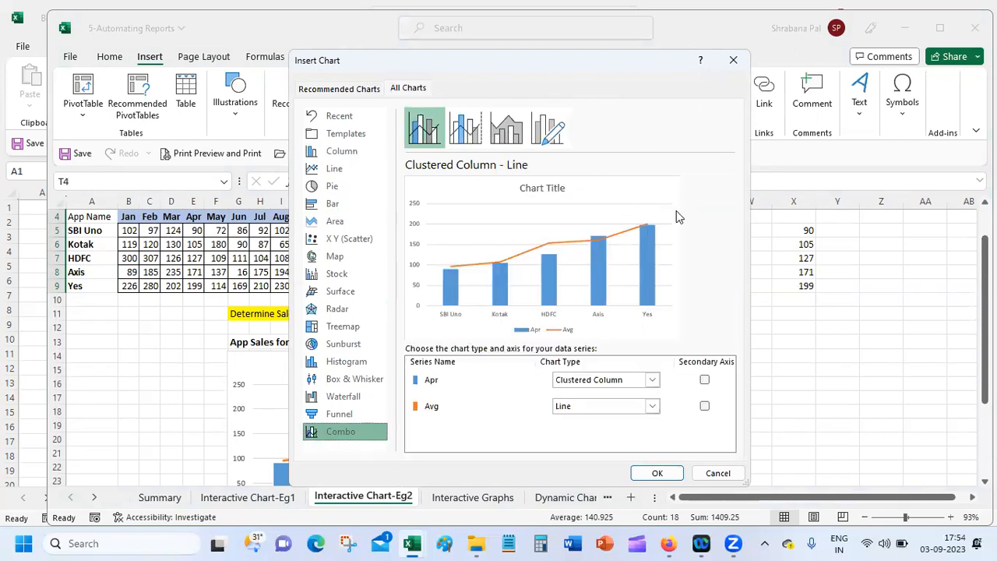
click(719, 474)
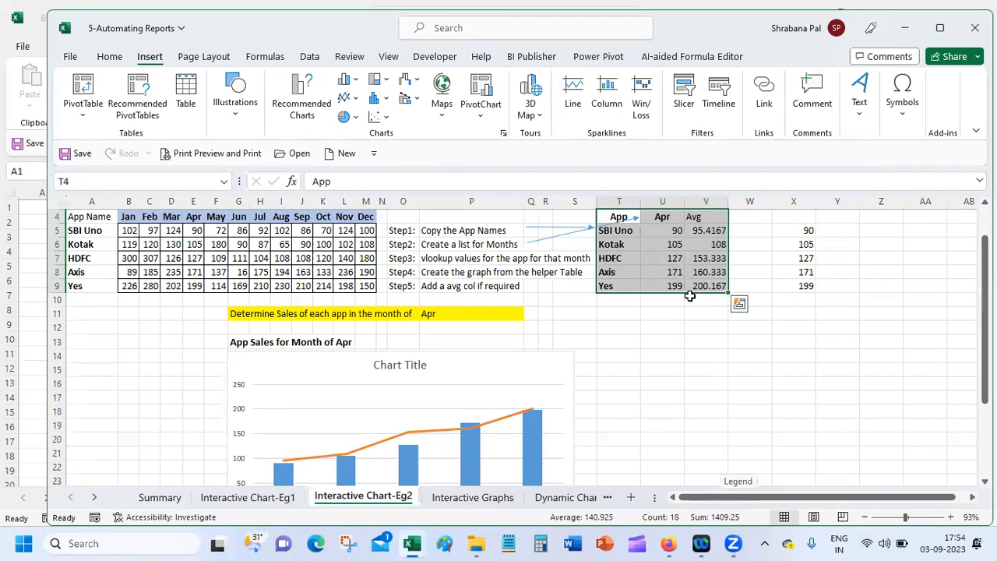
click(629, 319)
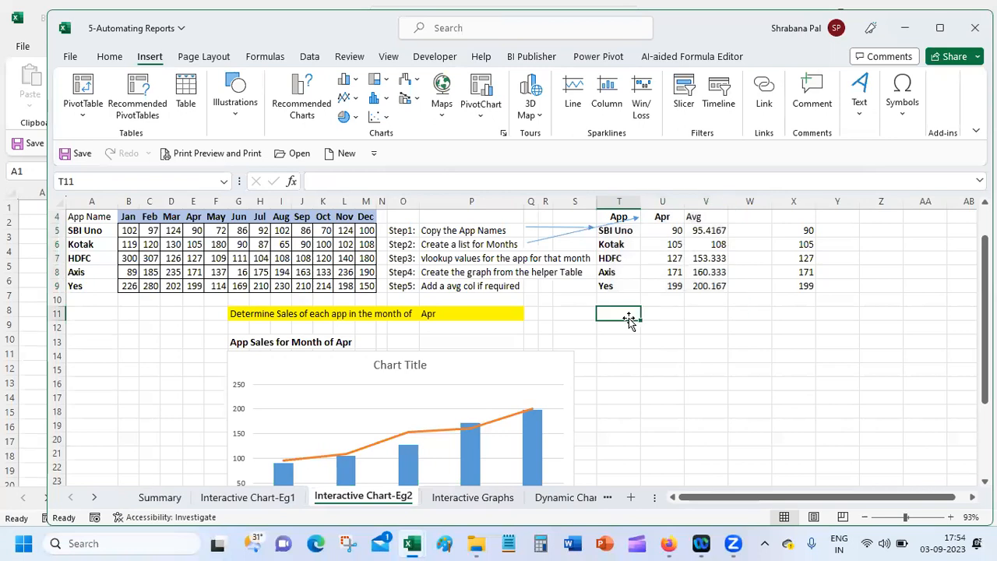
Cut the spare Target option button beside the chart on the Interactive Graphs sheet and make room for the remaining sheet names
click(483, 502)
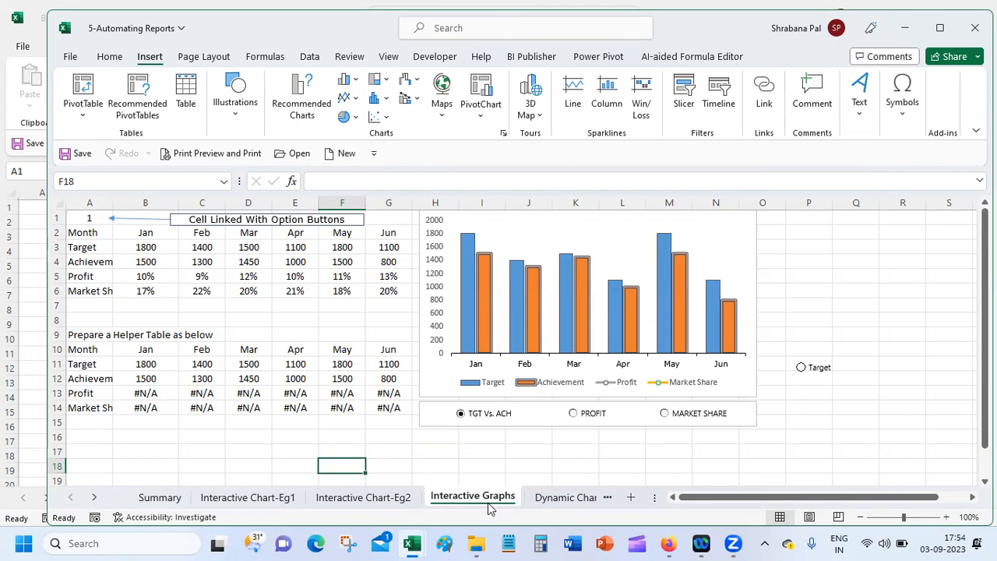
right_click(819, 363)
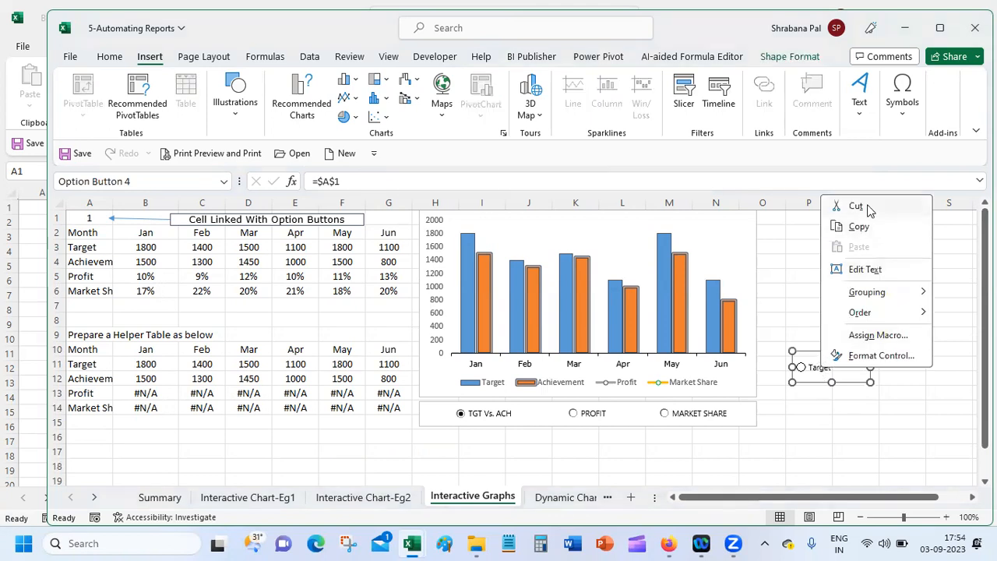
click(866, 209)
click(824, 404)
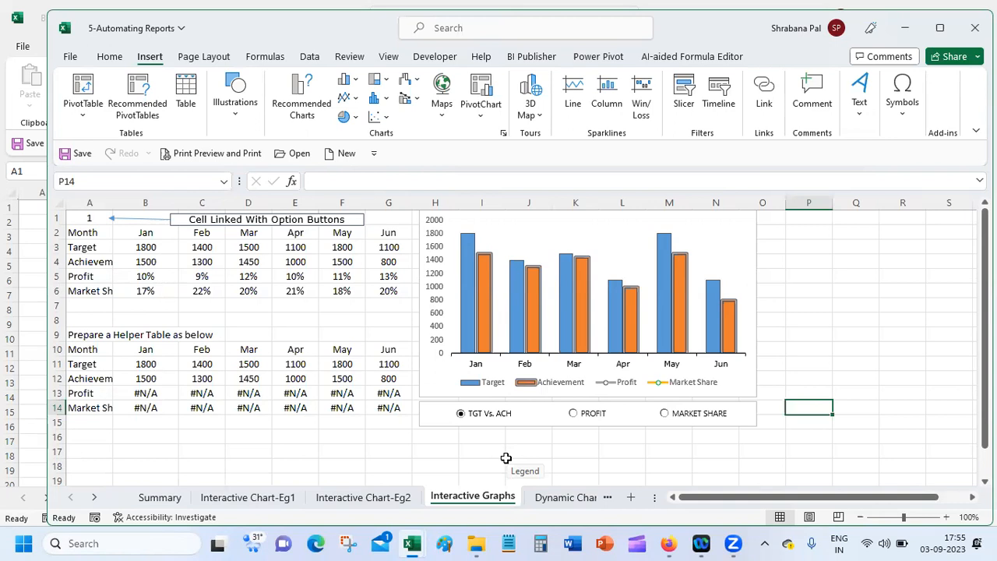
drag(653, 499, 854, 508)
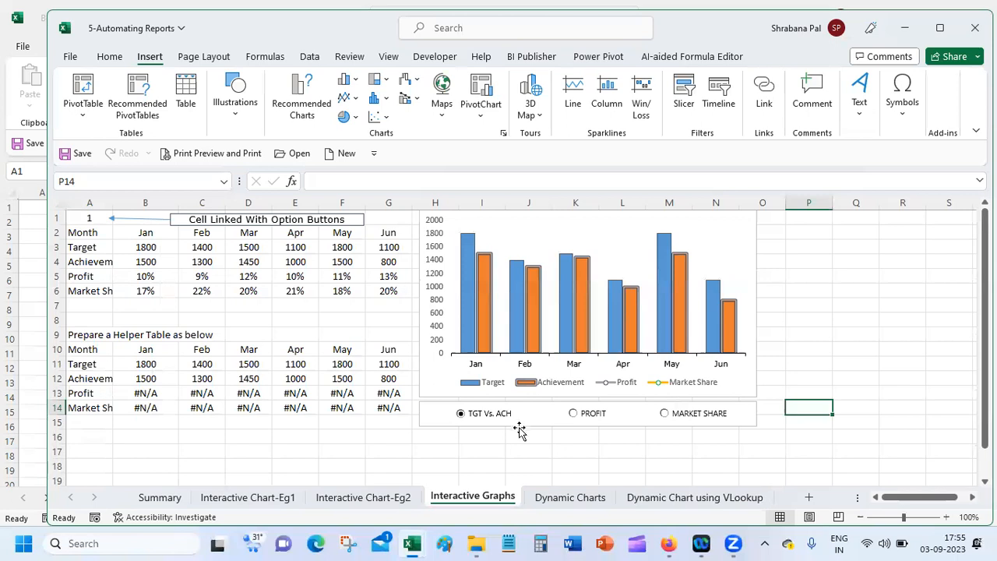
Switch the chart to PROFIT and then MARKET SHARE to check how linked cell A1 and the helper table respond
click(80, 218)
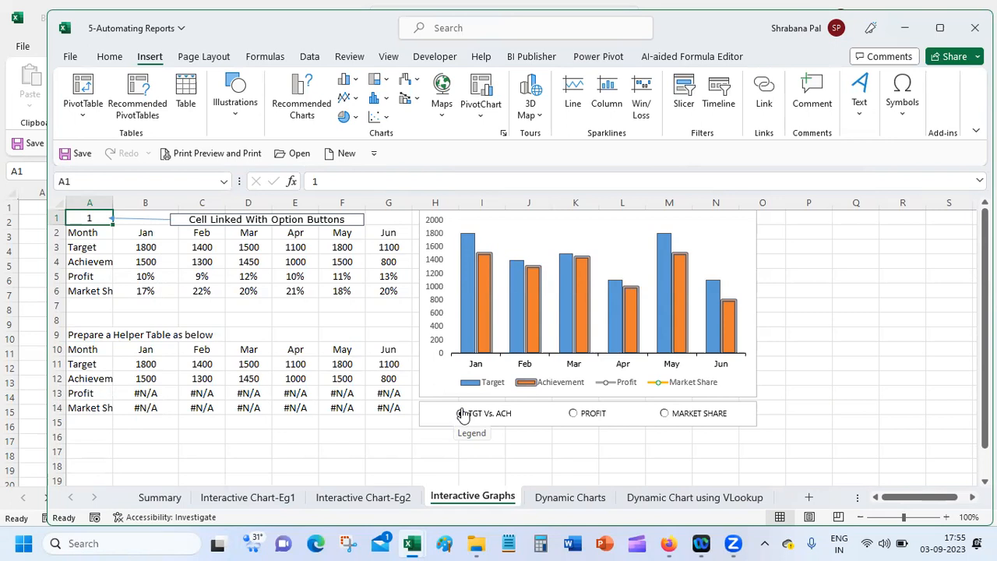
click(573, 414)
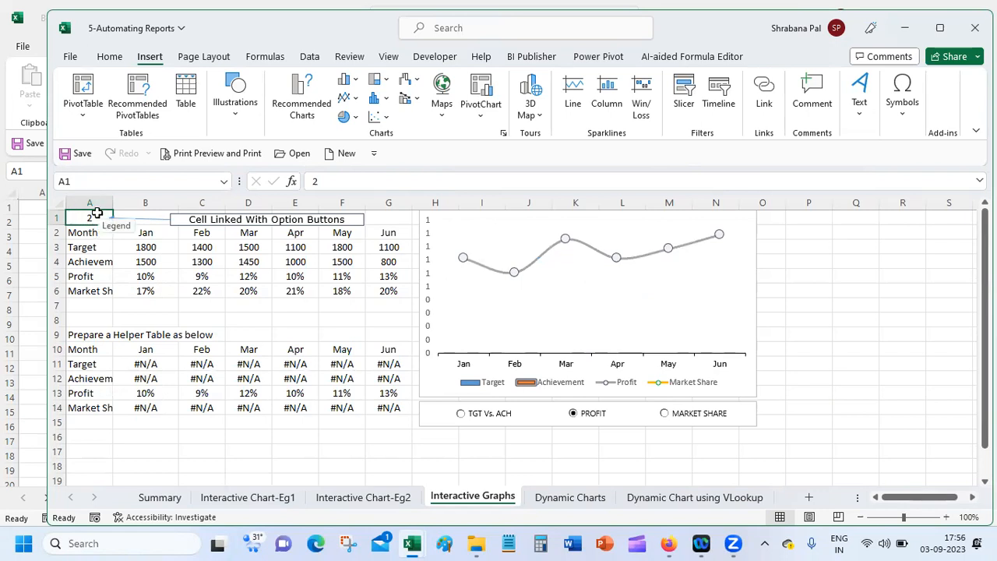
click(668, 414)
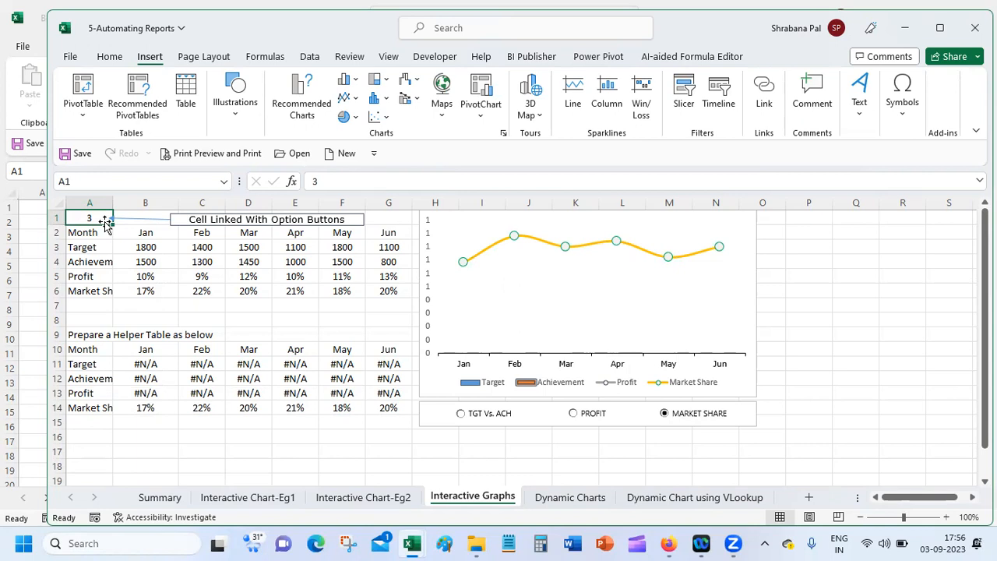
Examine the arguments of the helper table's IF formula in B11 without changing them
click(96, 352)
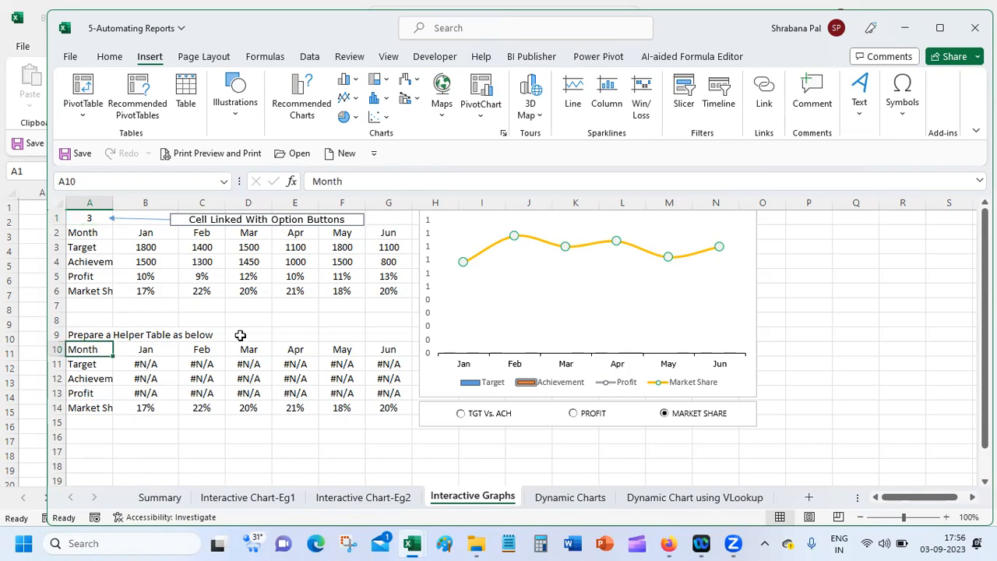
click(146, 365)
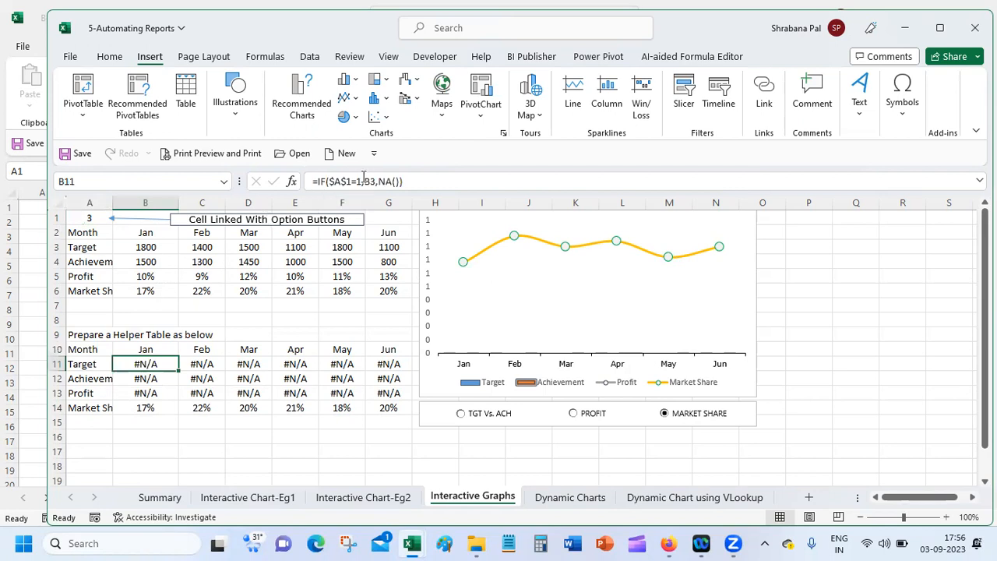
click(292, 181)
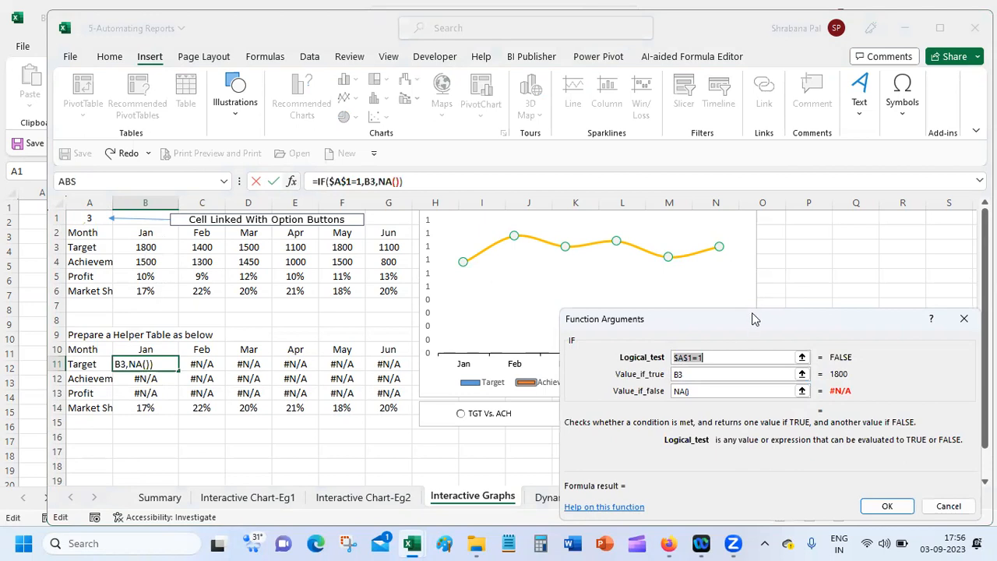
drag(763, 323, 755, 459)
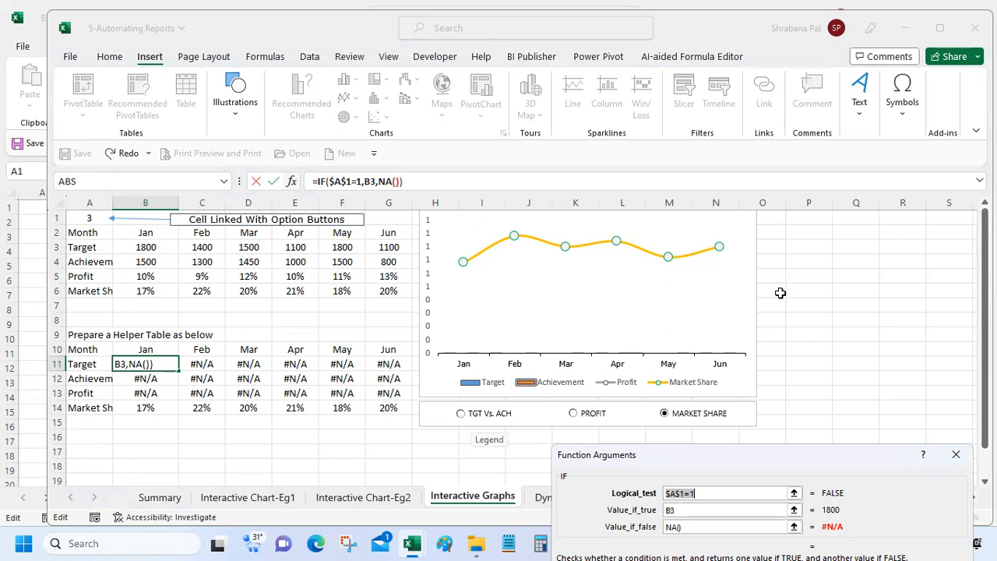
drag(824, 428, 826, 265)
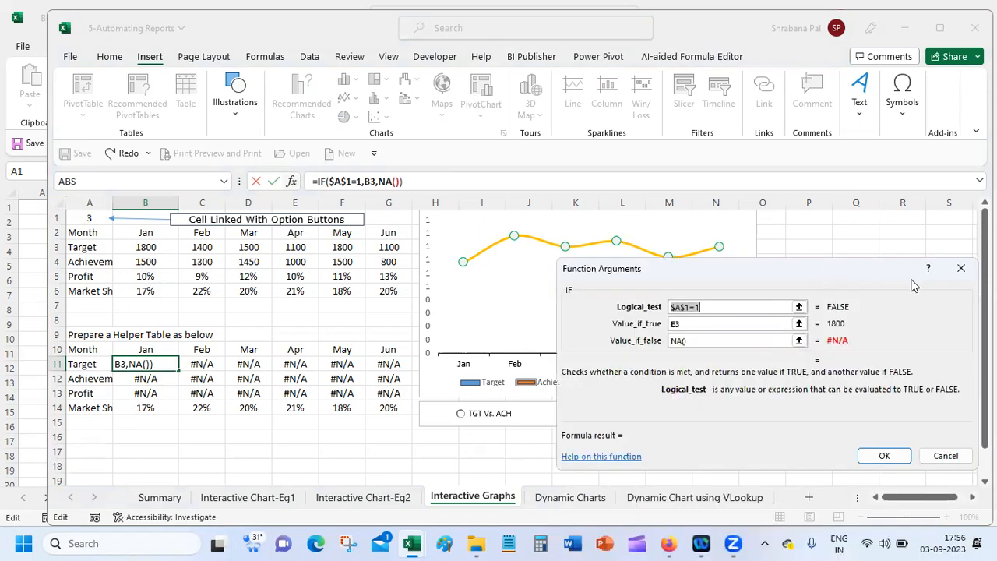
click(961, 267)
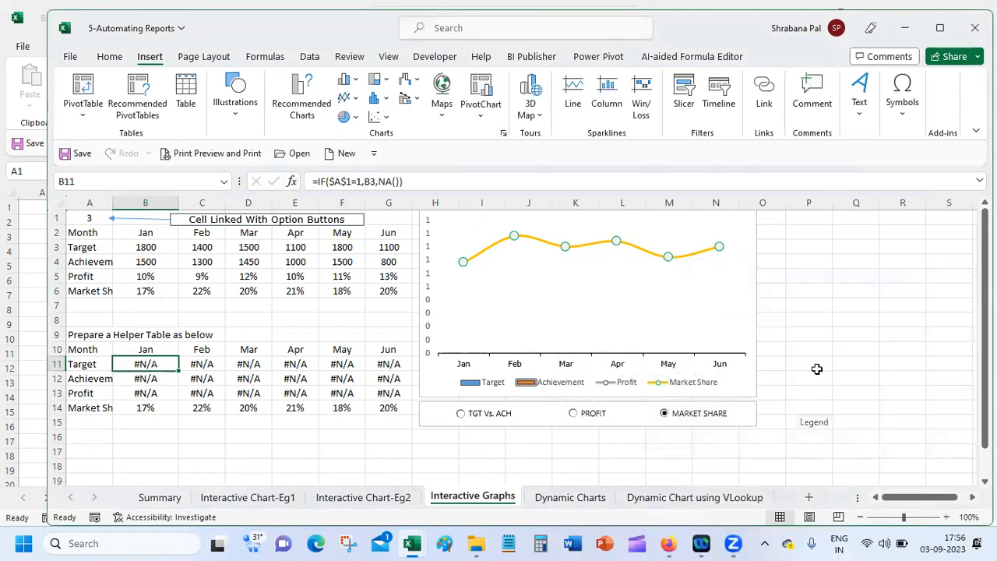
click(816, 367)
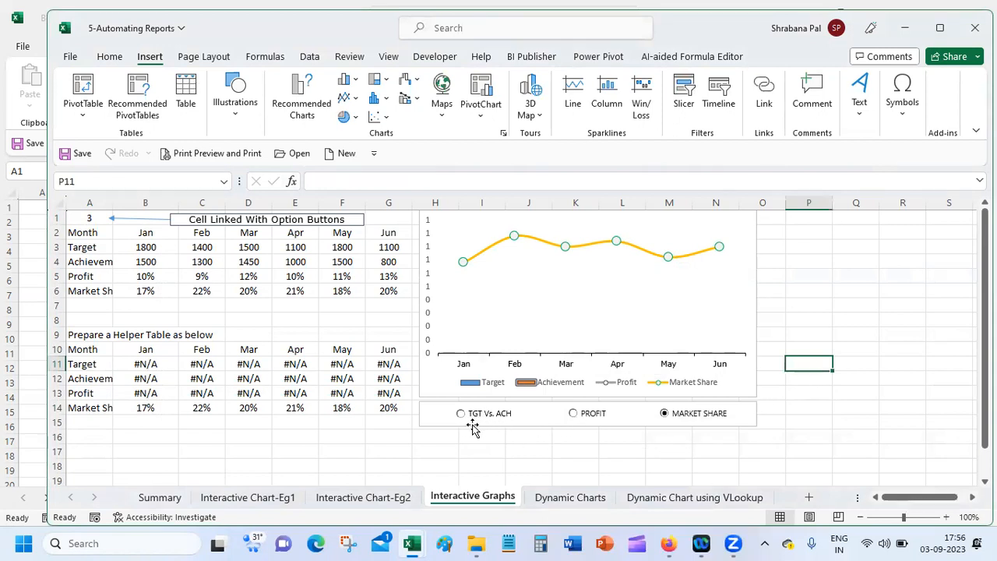
Add an Option Button form control around cell P14, widen it to fit its label, and choose that option
click(807, 410)
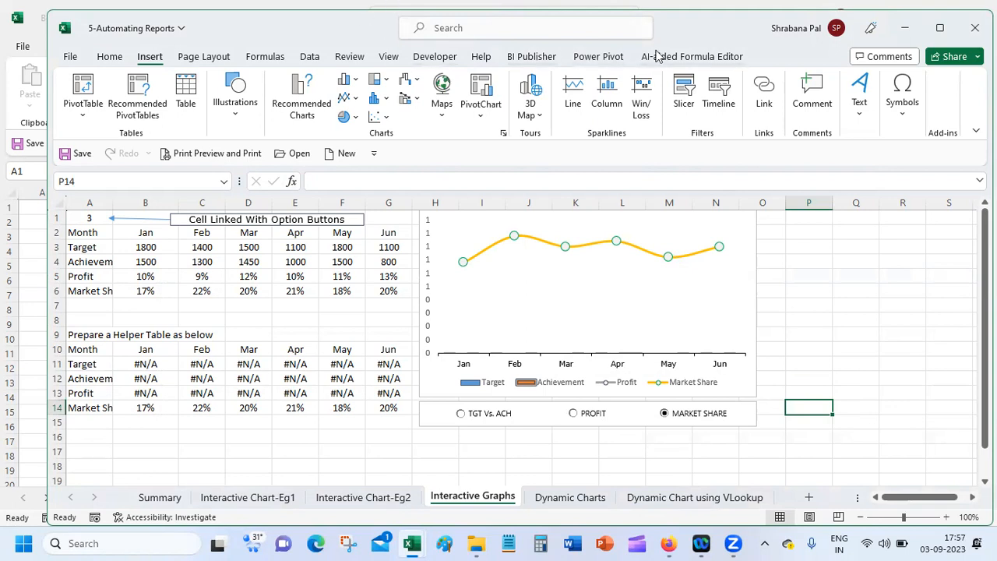
click(434, 56)
click(382, 117)
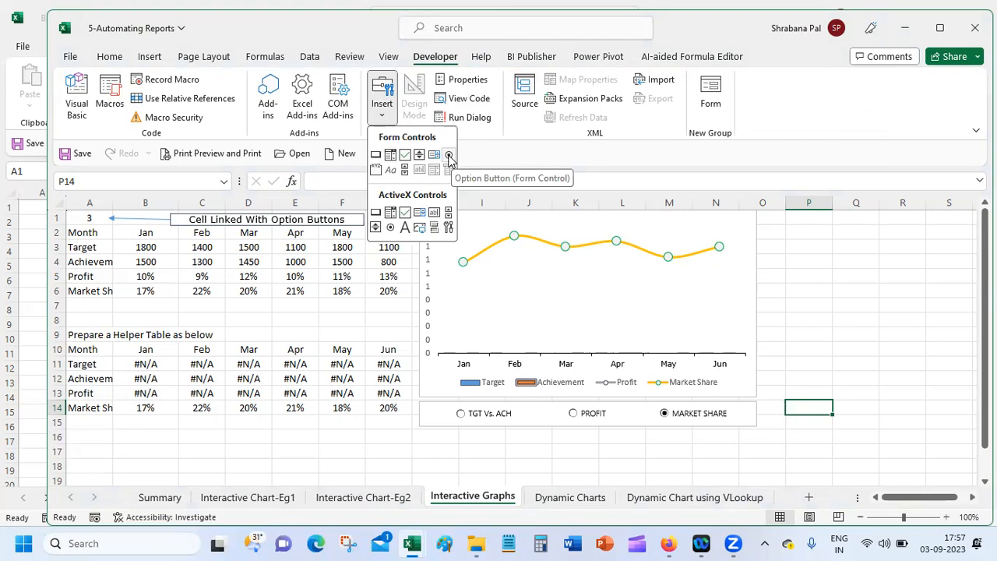
click(449, 158)
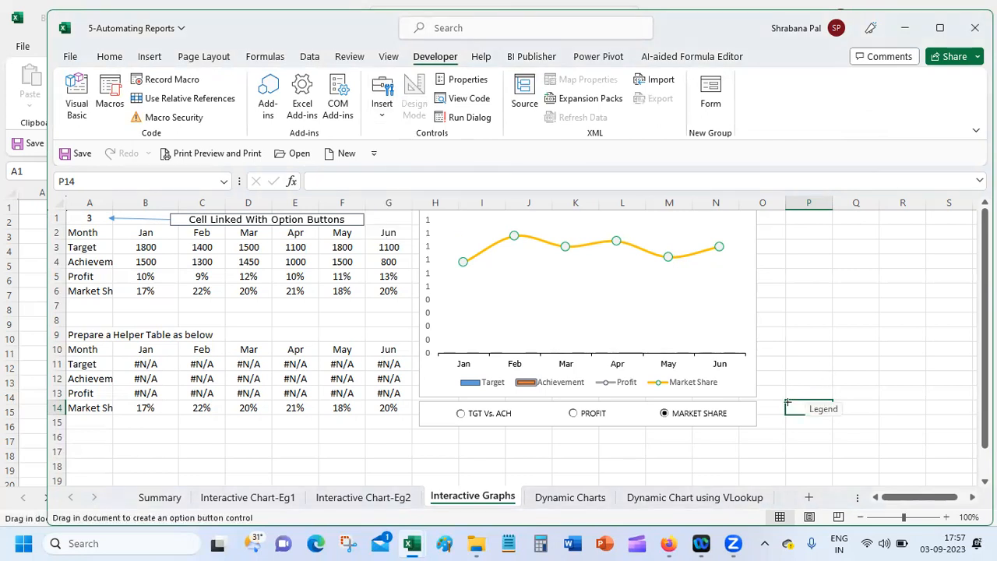
drag(786, 400, 808, 413)
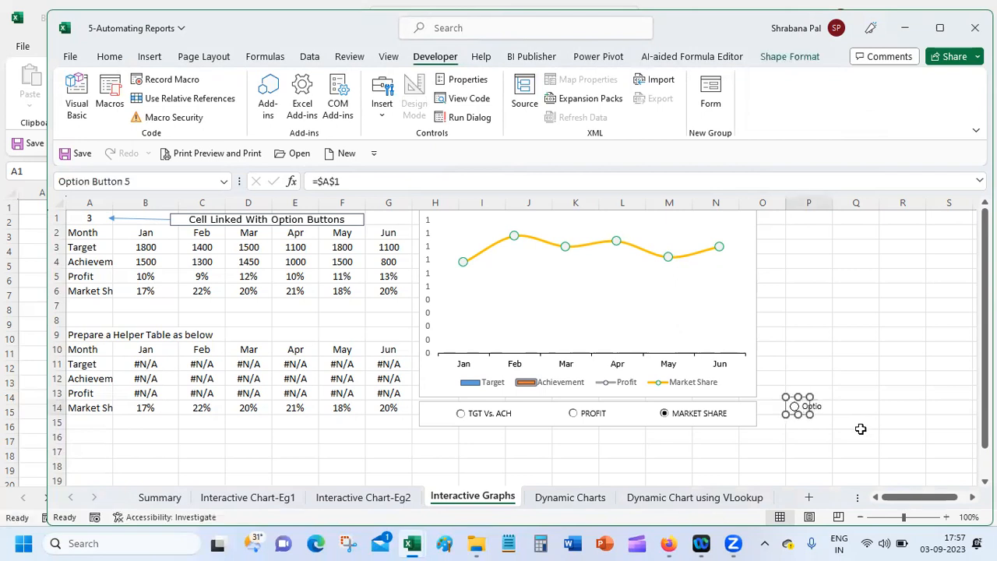
drag(813, 414, 853, 422)
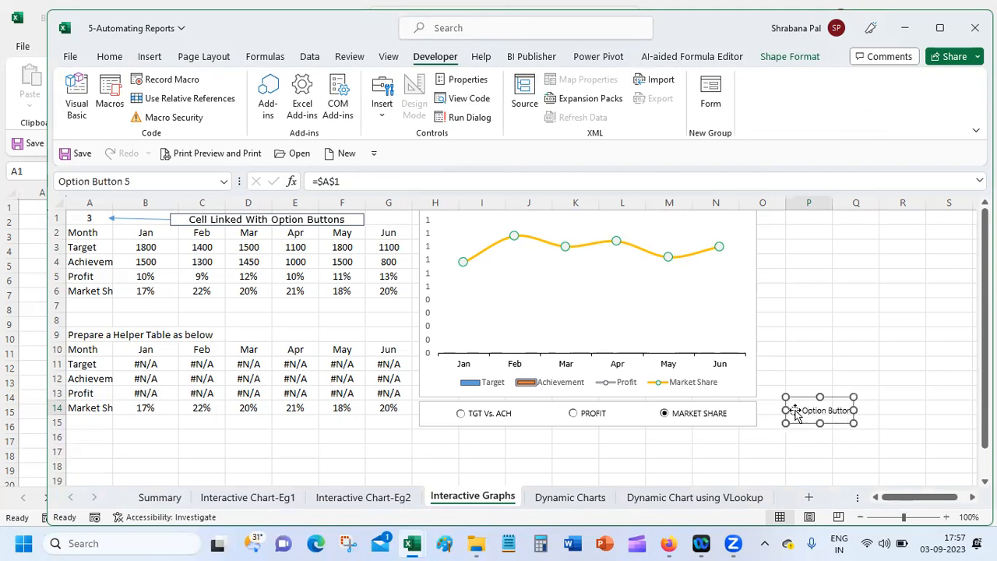
click(805, 439)
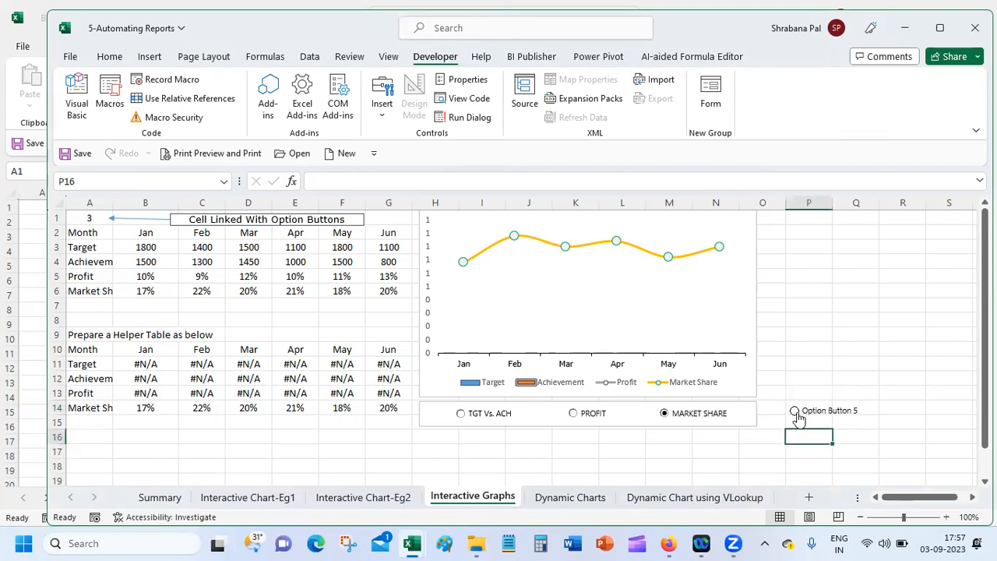
click(794, 411)
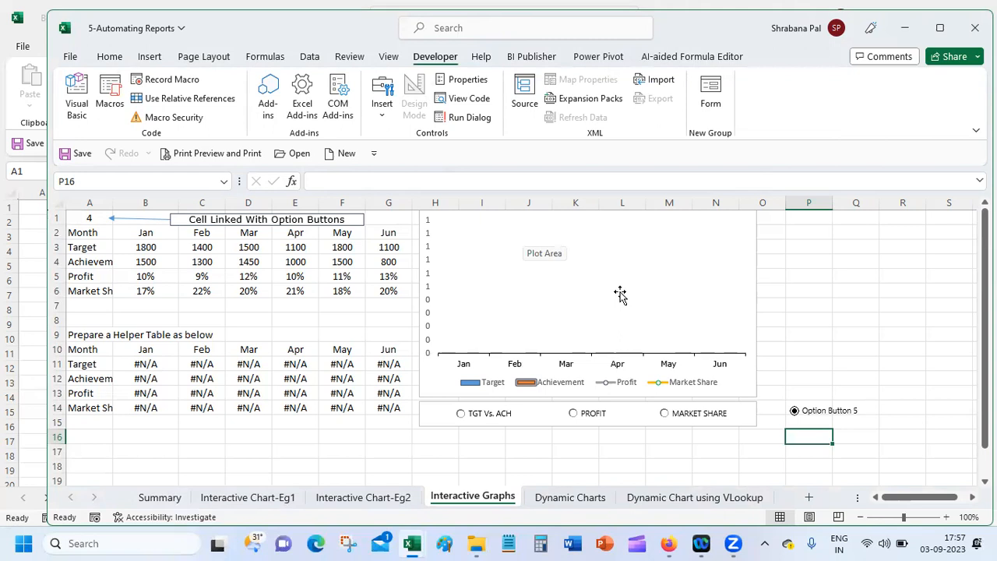
Check in the Excel ribbon customization options that the Developer tab is enabled, leaving the settings unchanged
click(69, 57)
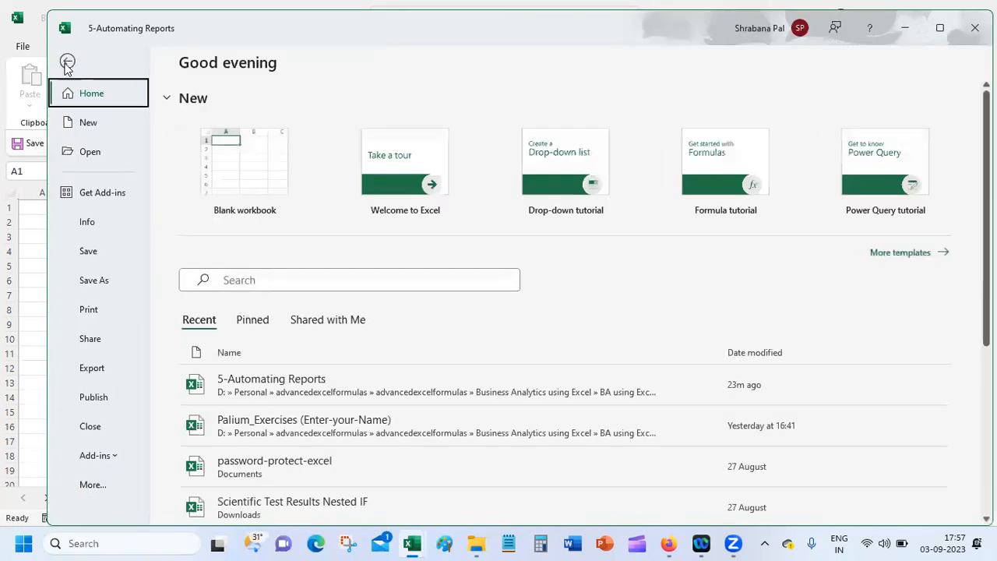
click(93, 486)
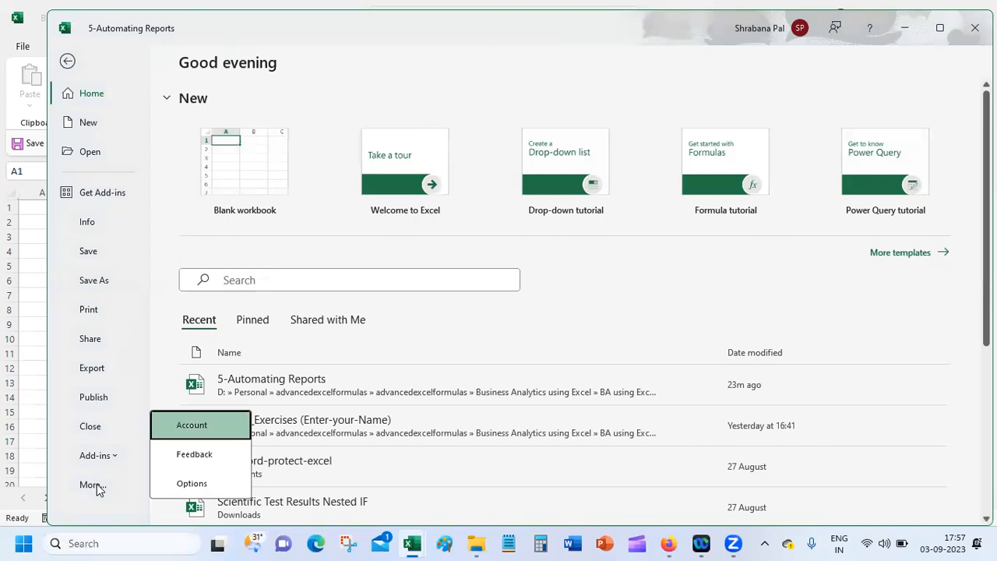
click(215, 484)
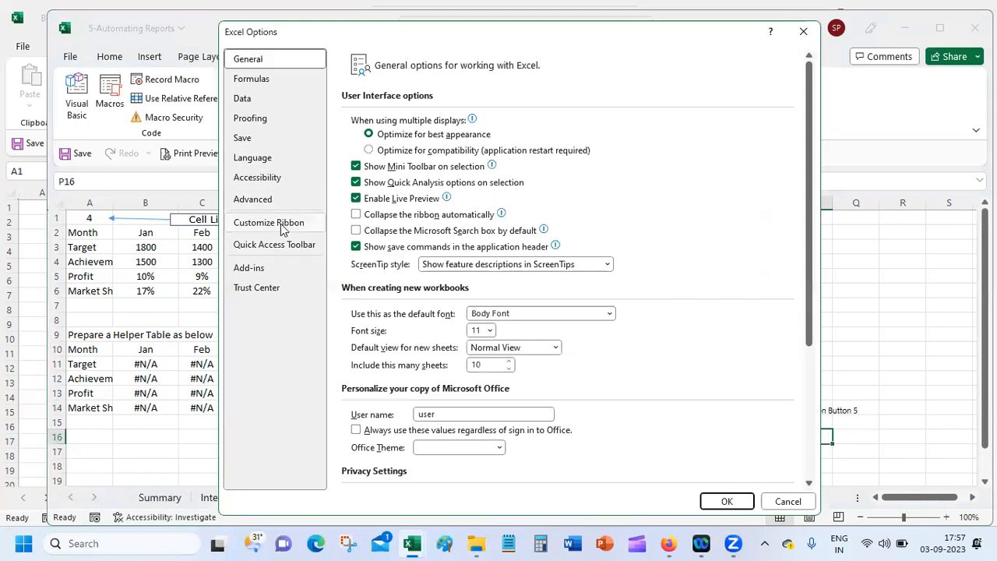
click(282, 223)
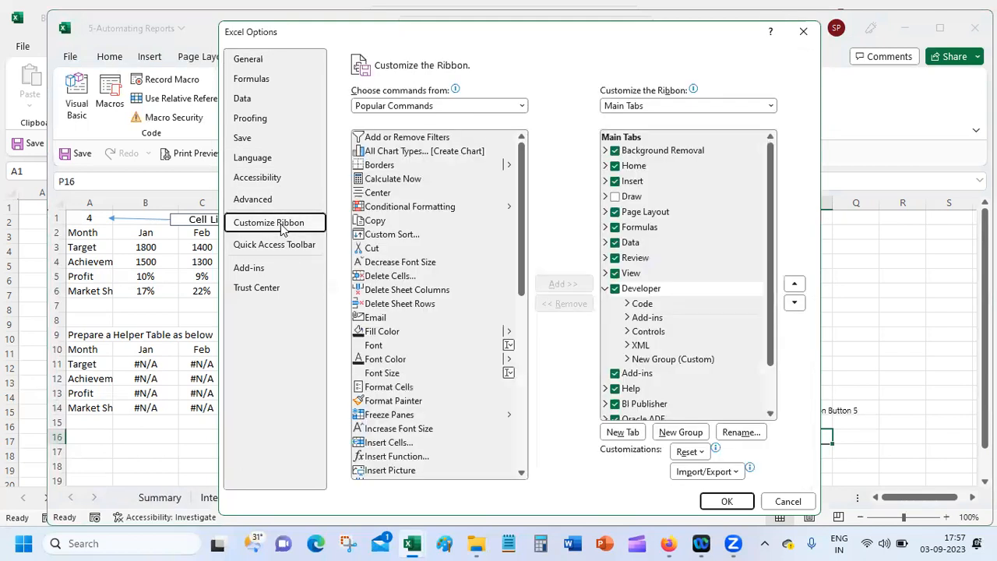
click(606, 289)
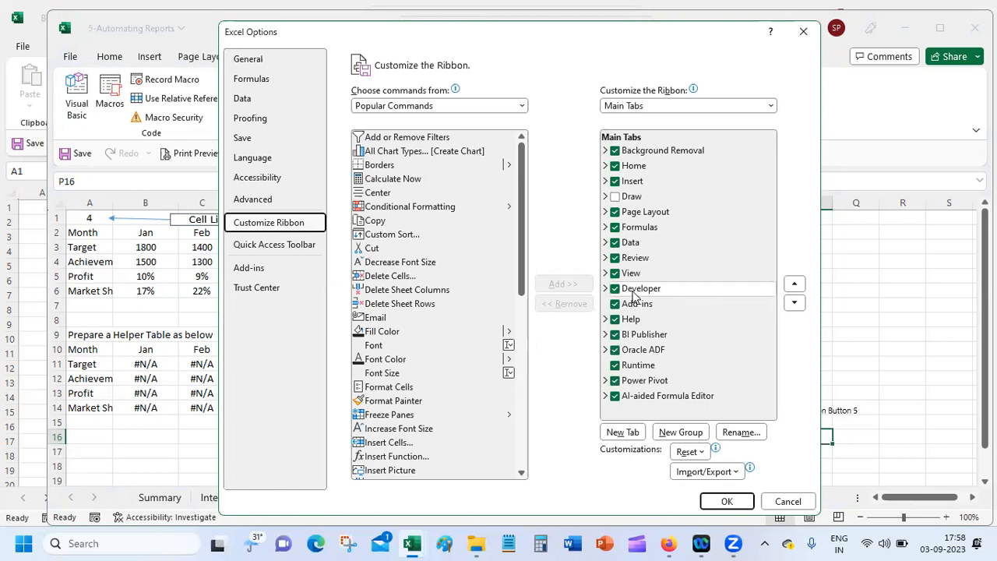
click(788, 501)
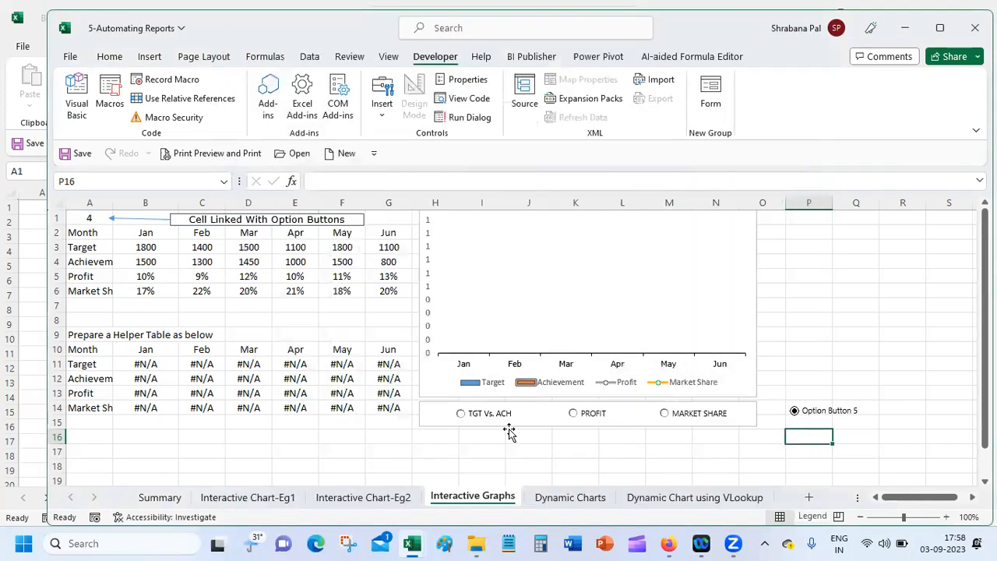
Switch the interactive chart to the TGT Vs. ACH option
click(463, 415)
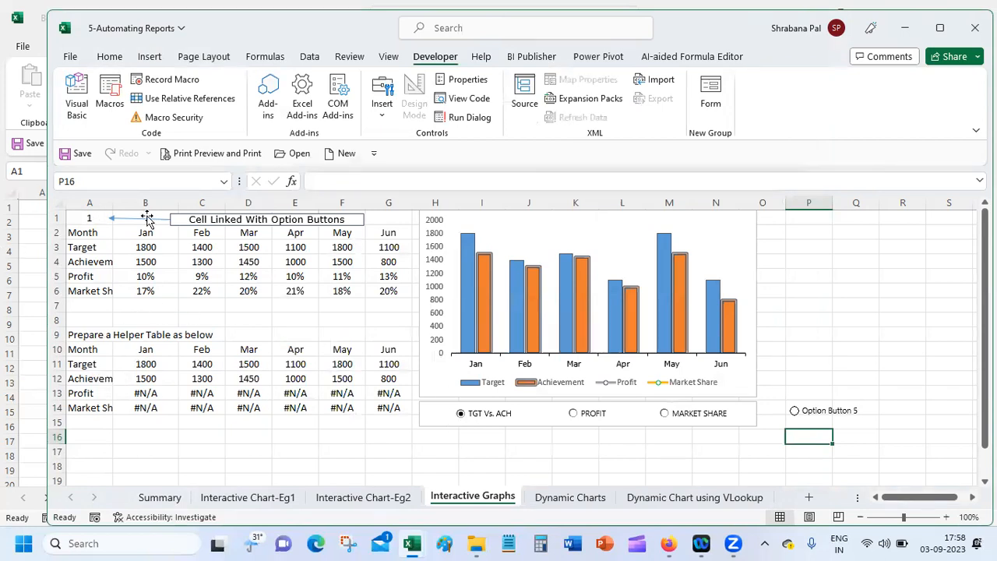
Inspect the Target row formulas in B11 and C11 of the helper table, including C11's IF arguments, and select the range B11:G12
click(134, 362)
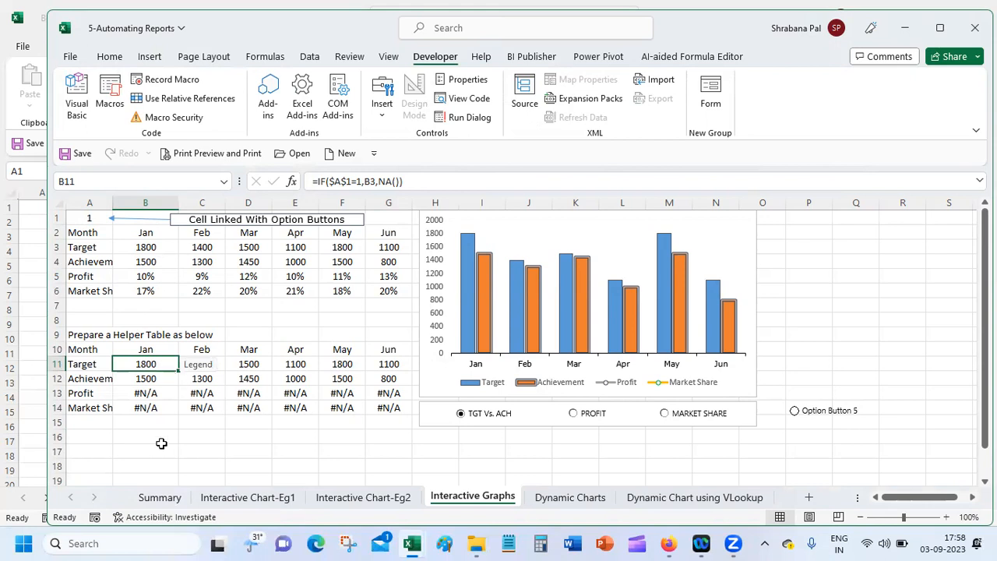
click(216, 361)
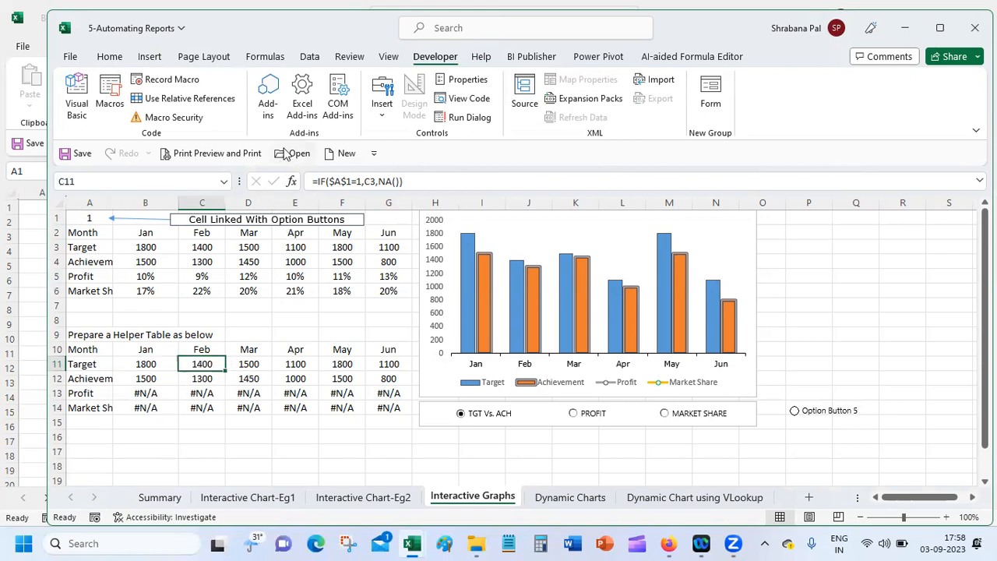
click(291, 180)
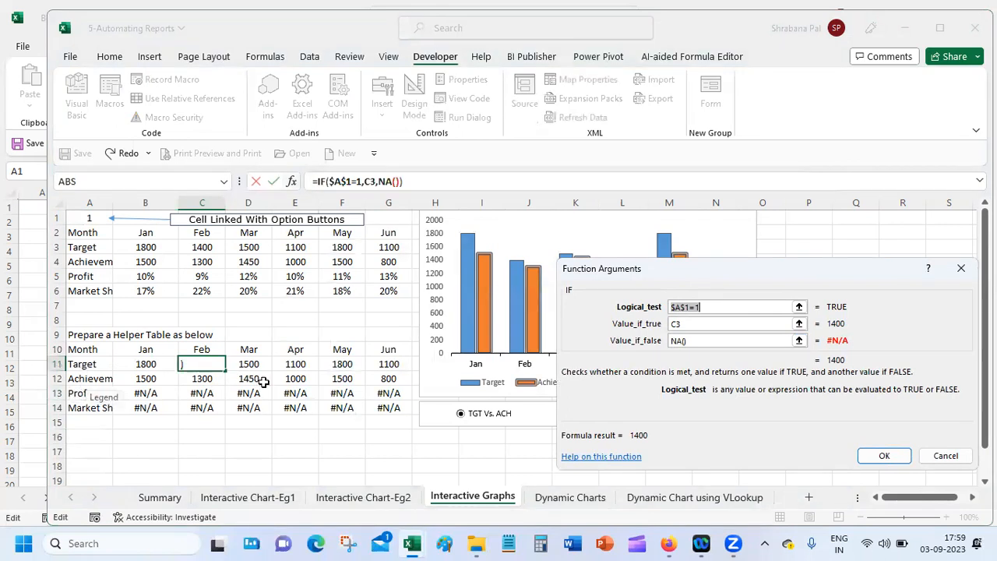
click(944, 455)
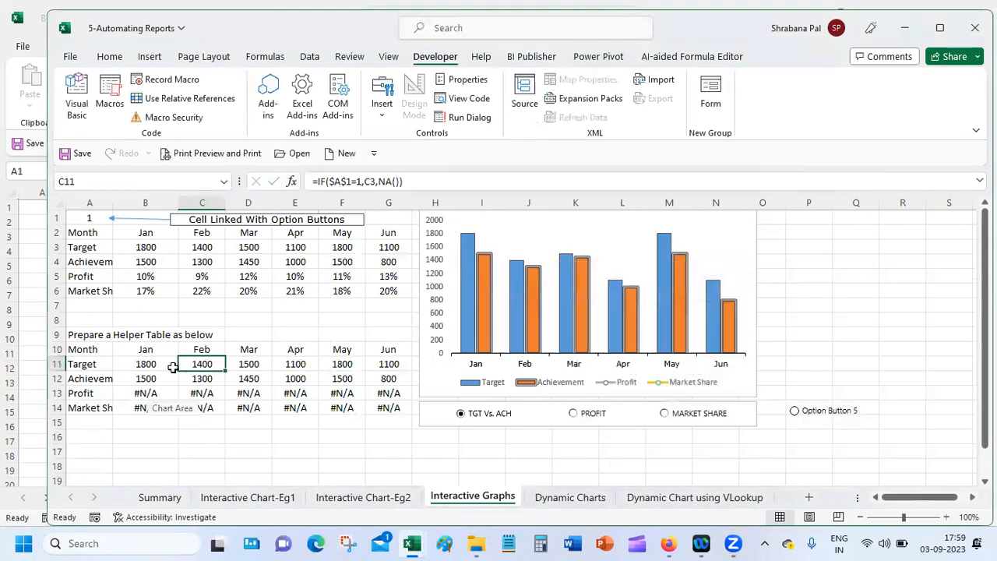
click(152, 365)
drag(171, 363, 393, 380)
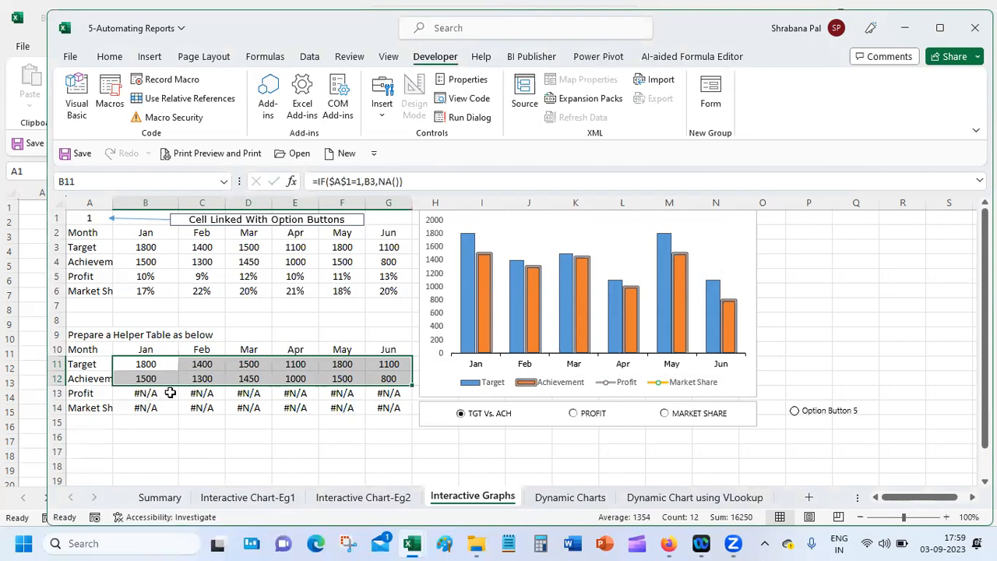
Check the function details of the NA() part of B11's formula, leaving the formula unchanged
click(162, 363)
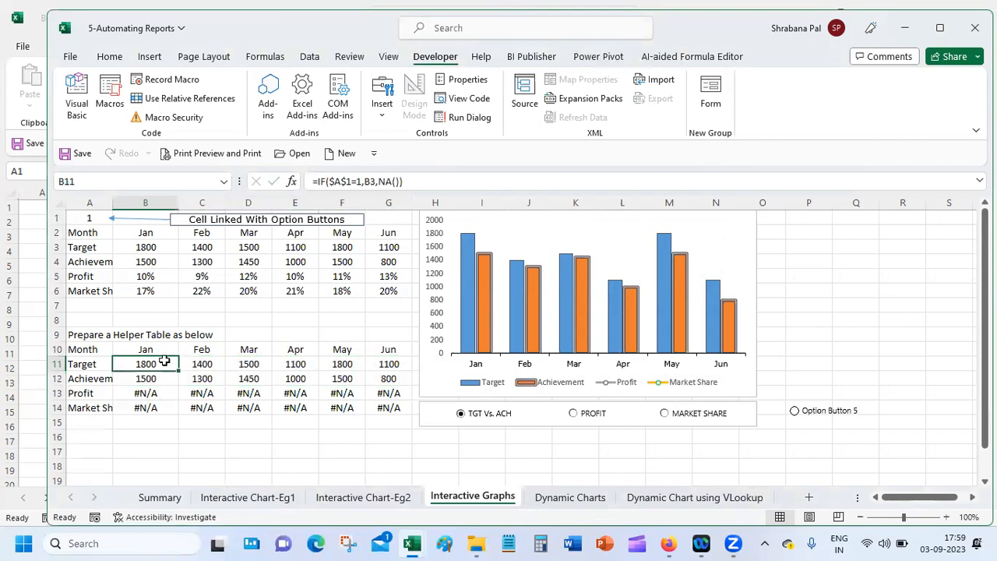
click(391, 181)
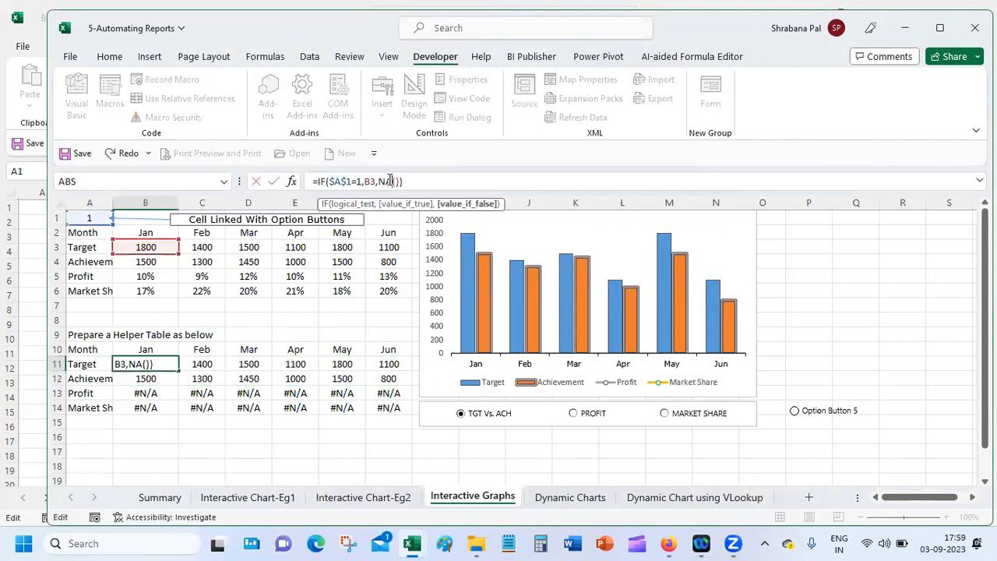
click(292, 180)
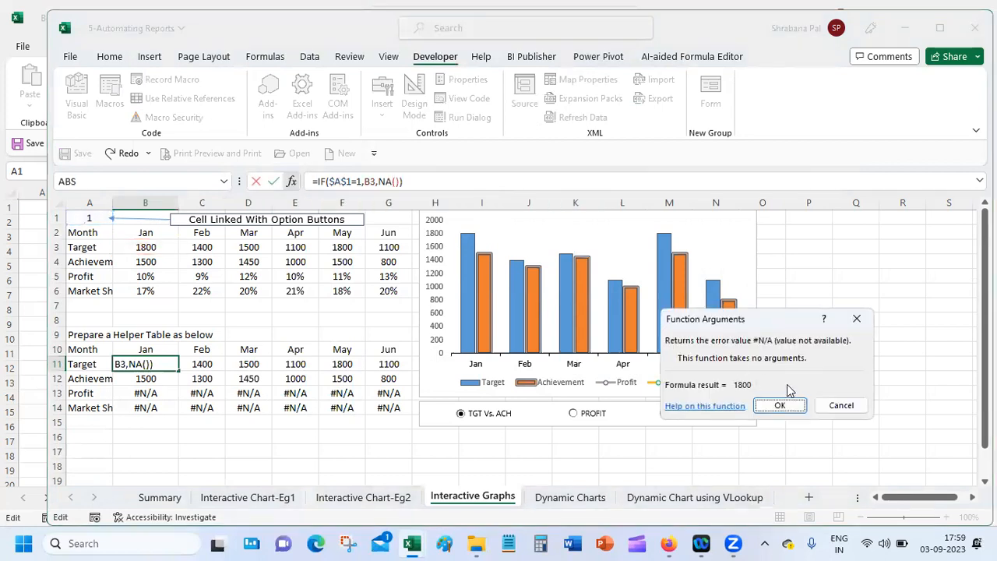
click(840, 405)
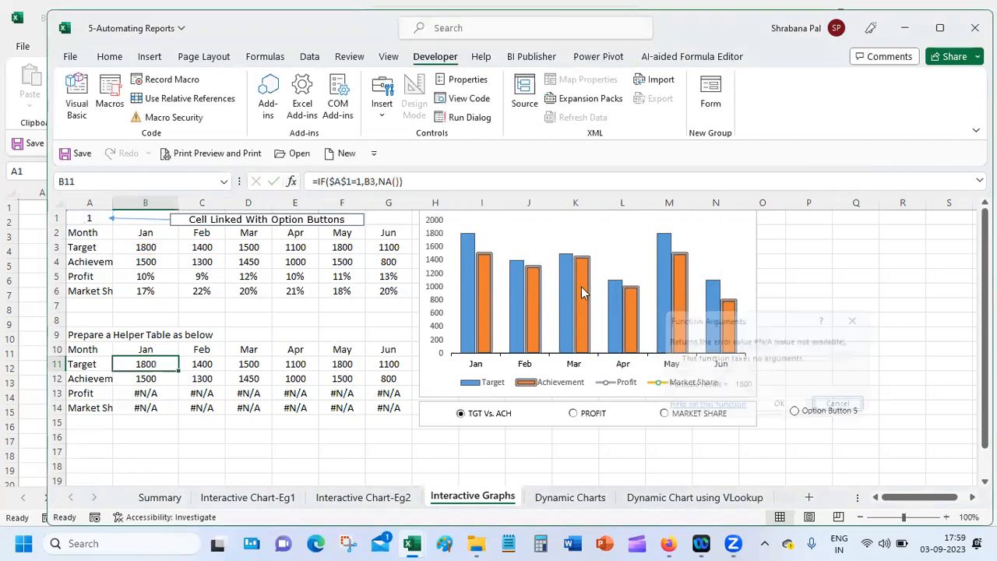
click(313, 181)
click(292, 182)
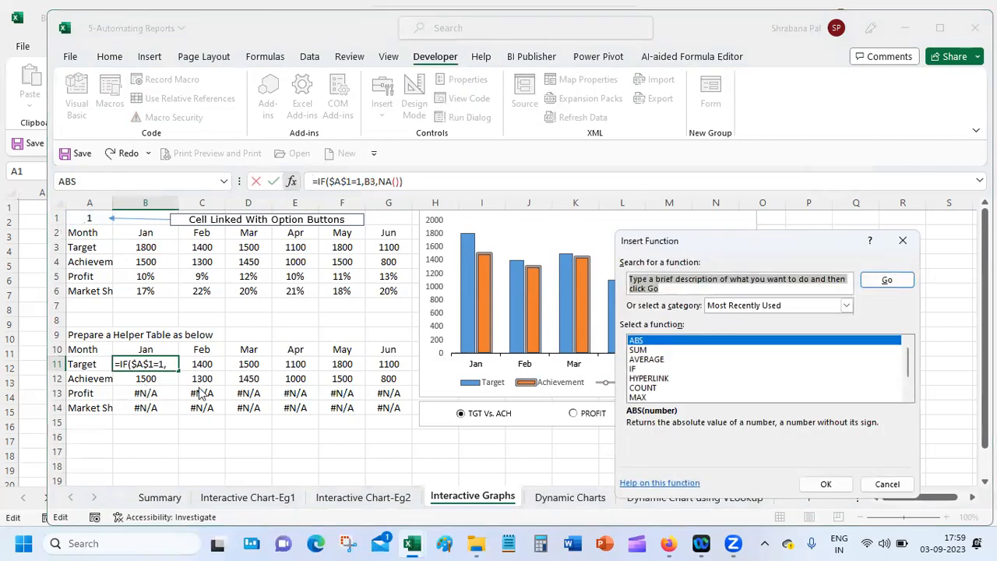
click(886, 483)
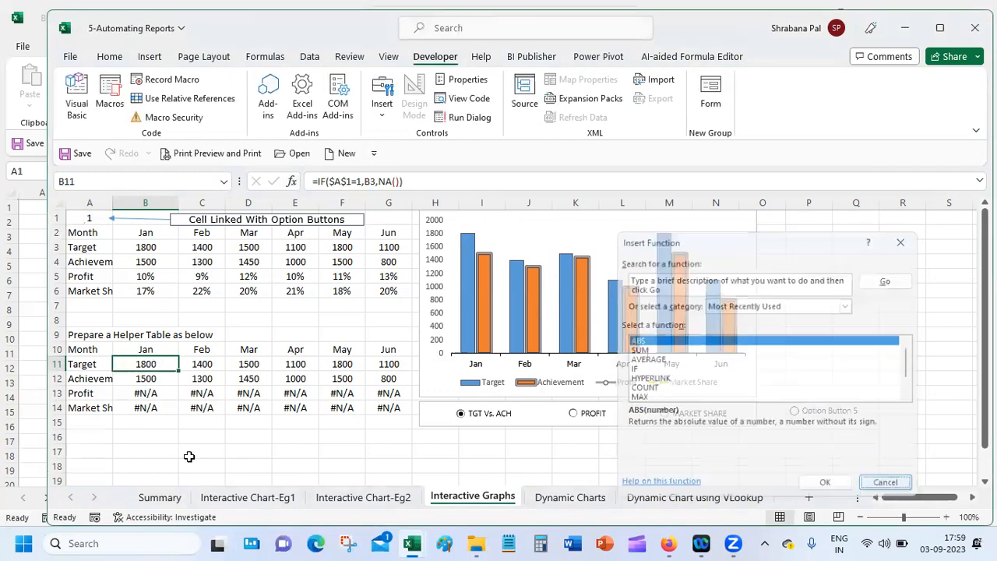
Replace NA() with the text "NA" in the Profit formula in B13, making it =IF($A$1=2,B5,"NA")
click(169, 393)
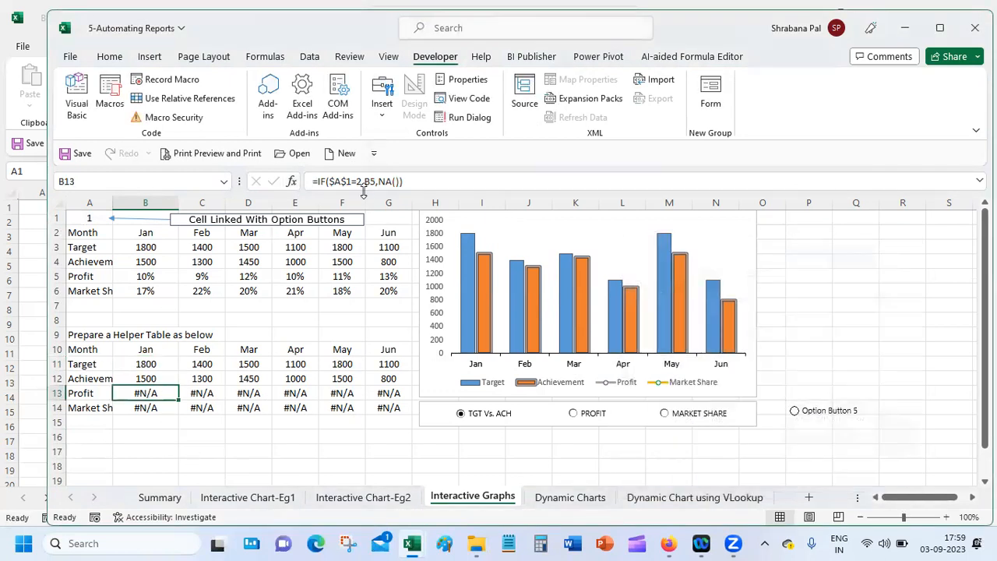
click(399, 181)
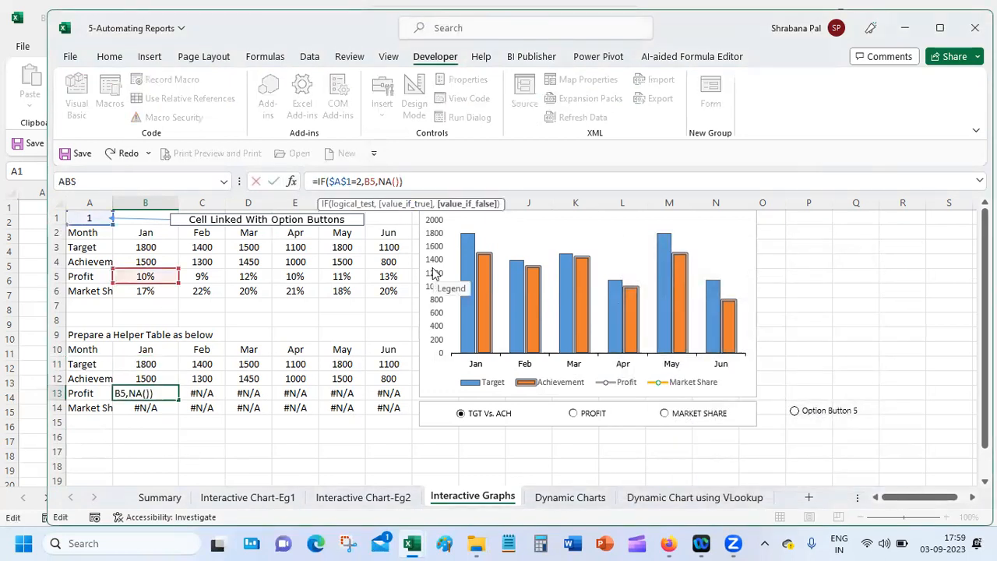
key(BackSpace)
key(BackSpace)
key(Left)
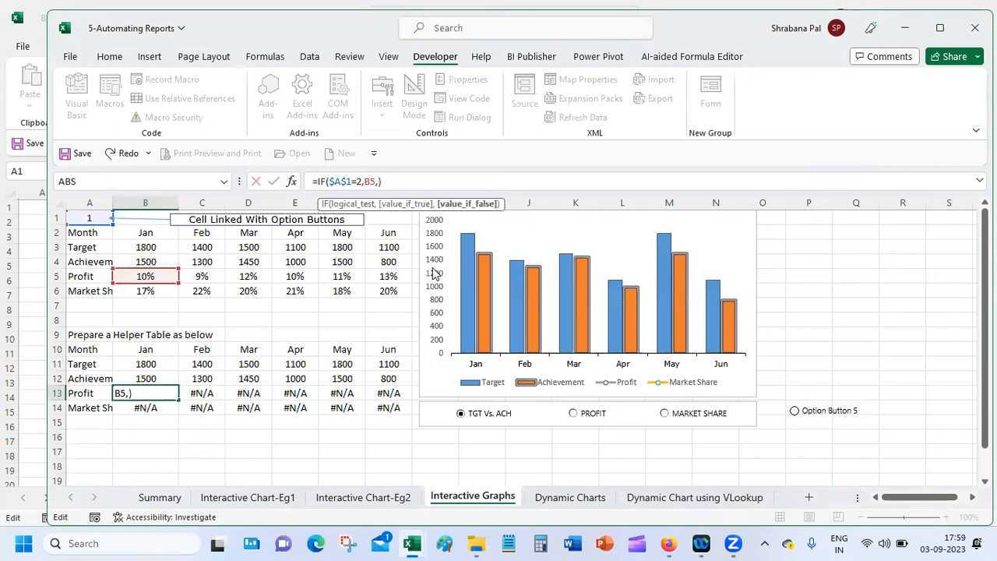
text("NA")
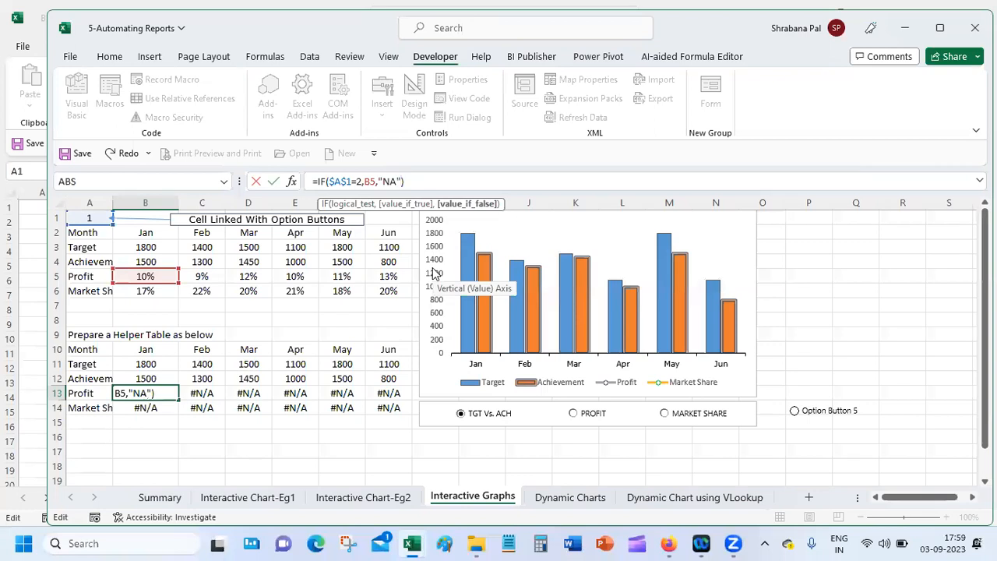
key(Return)
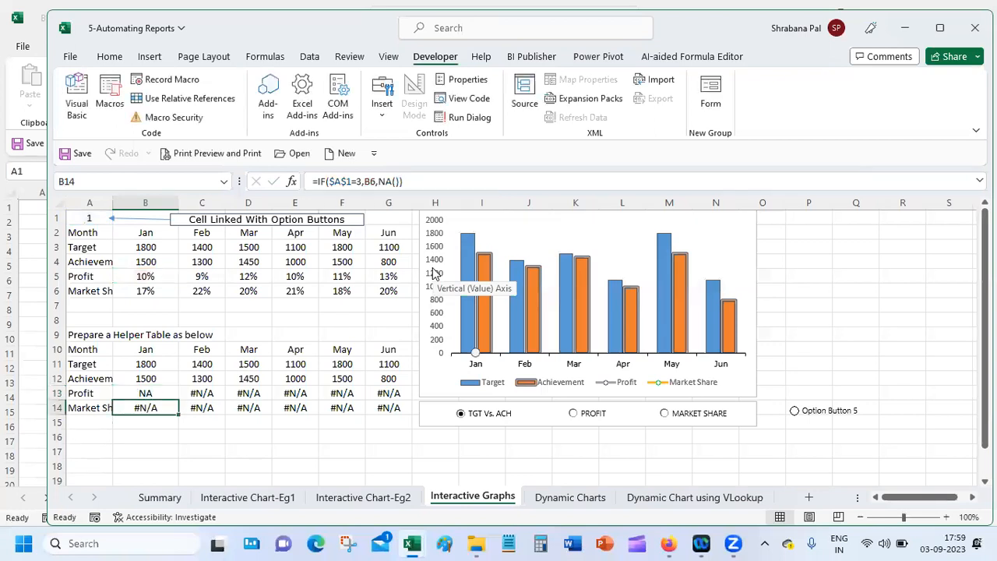
Fill the B13 formula across the helper table's Profit row to G13, and switch the chart to the PROFIT option
click(146, 393)
drag(178, 397, 401, 429)
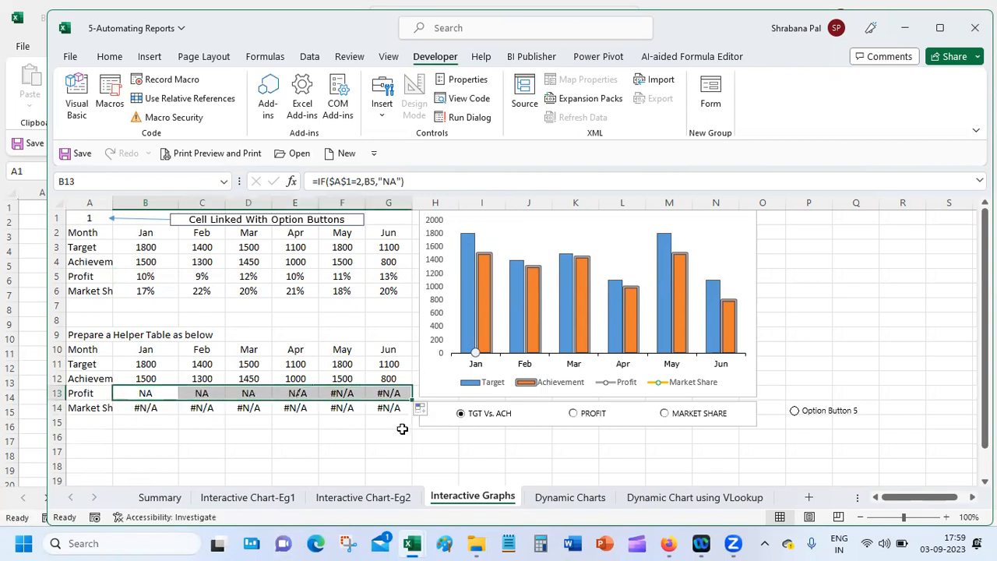
click(299, 438)
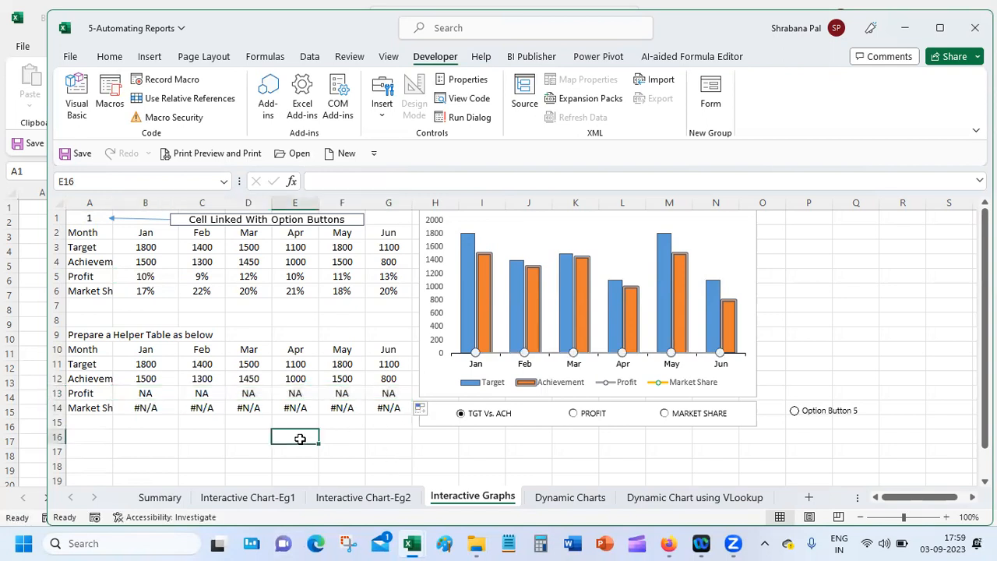
click(895, 287)
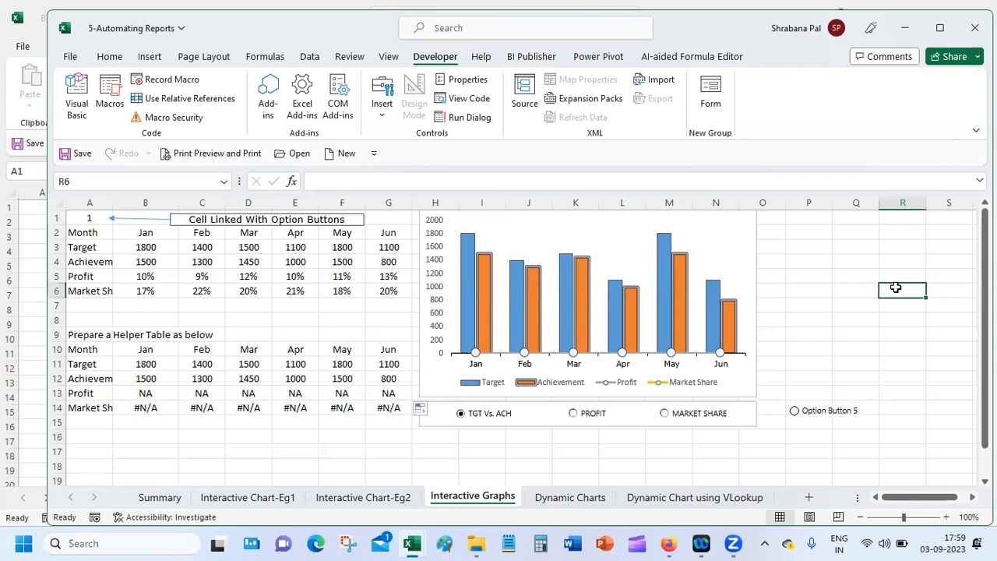
click(842, 333)
click(195, 460)
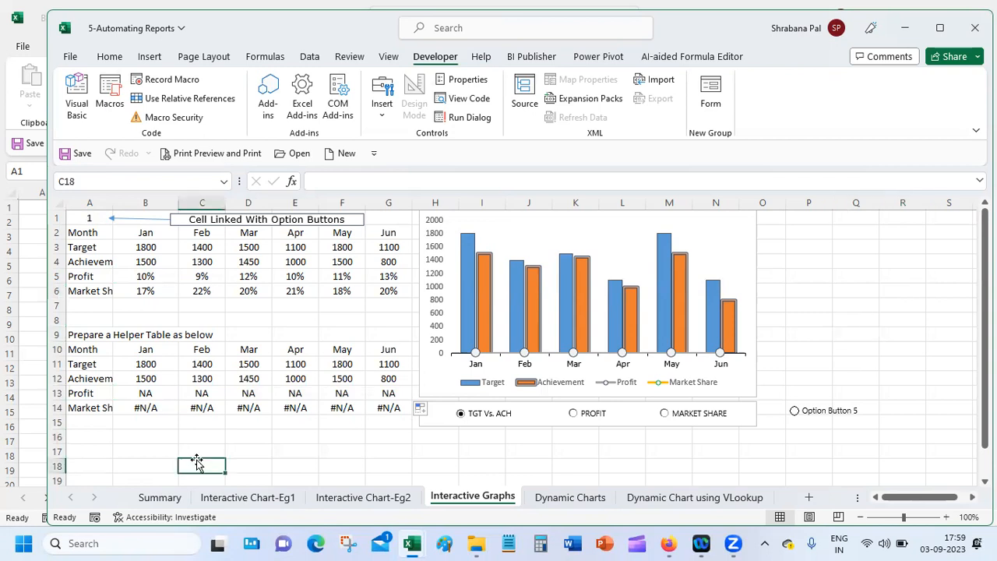
click(106, 452)
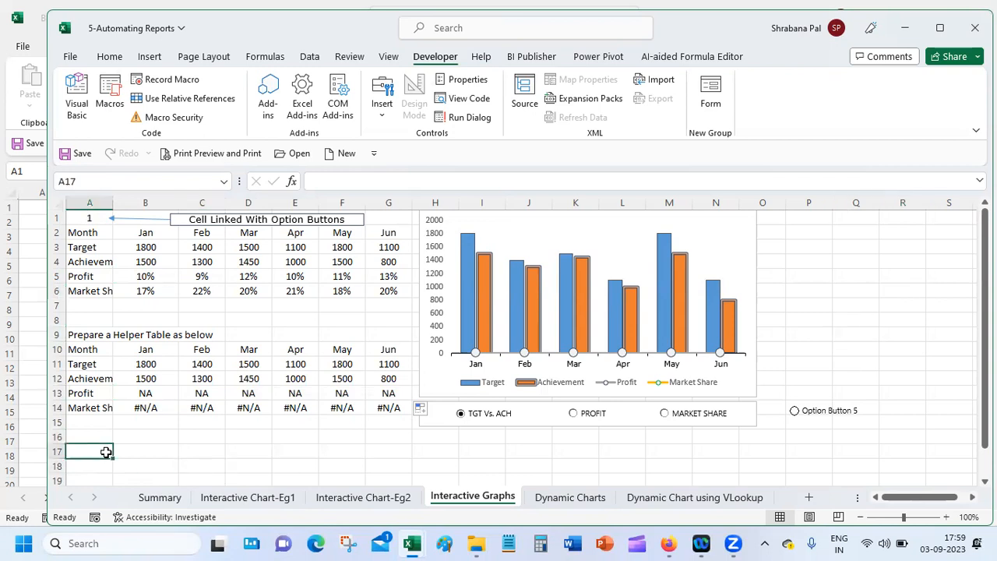
click(573, 414)
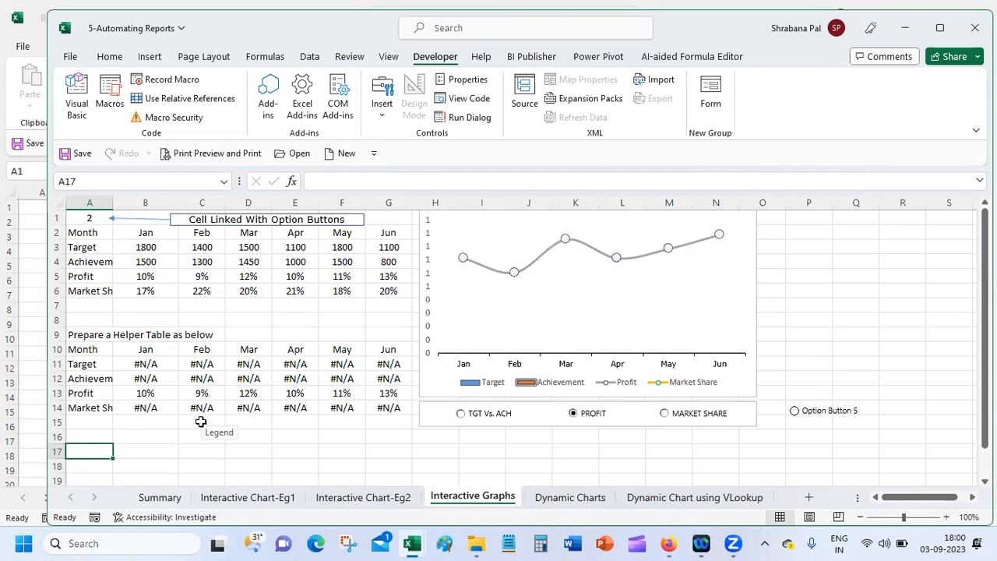
Enter the formula =IF(A1=2,B5,"NA") in cell B16 below the helper table
click(152, 437)
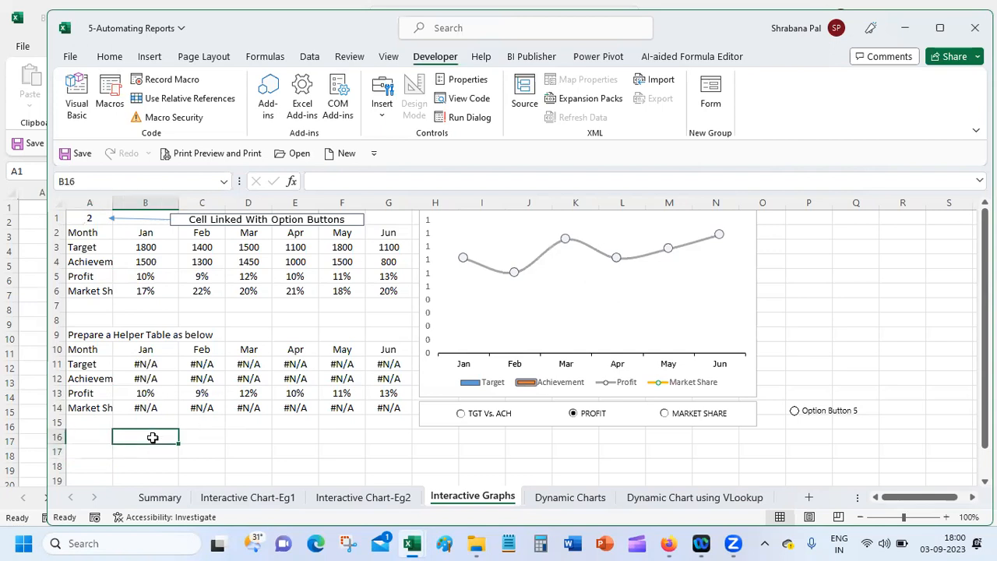
text(=)
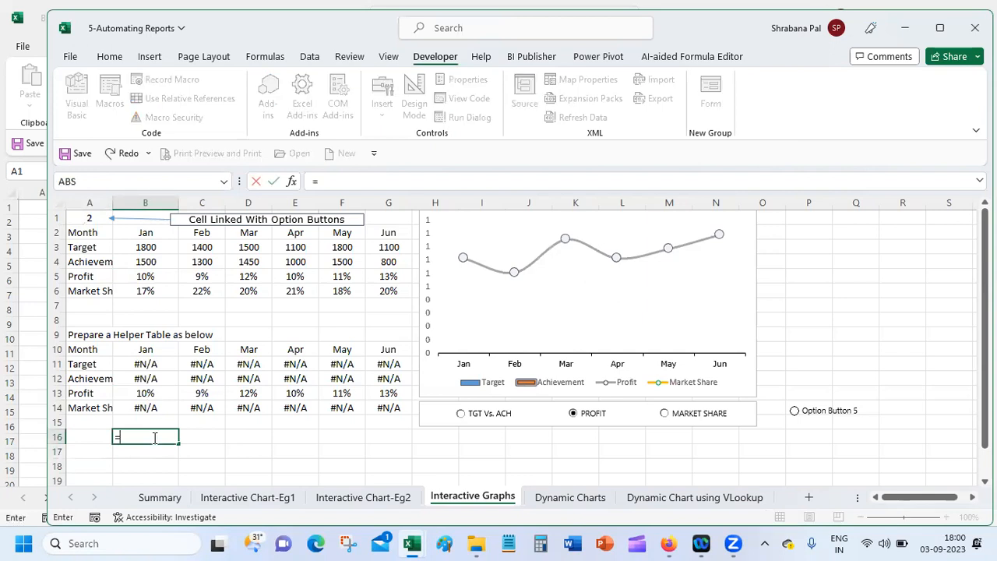
text(If)
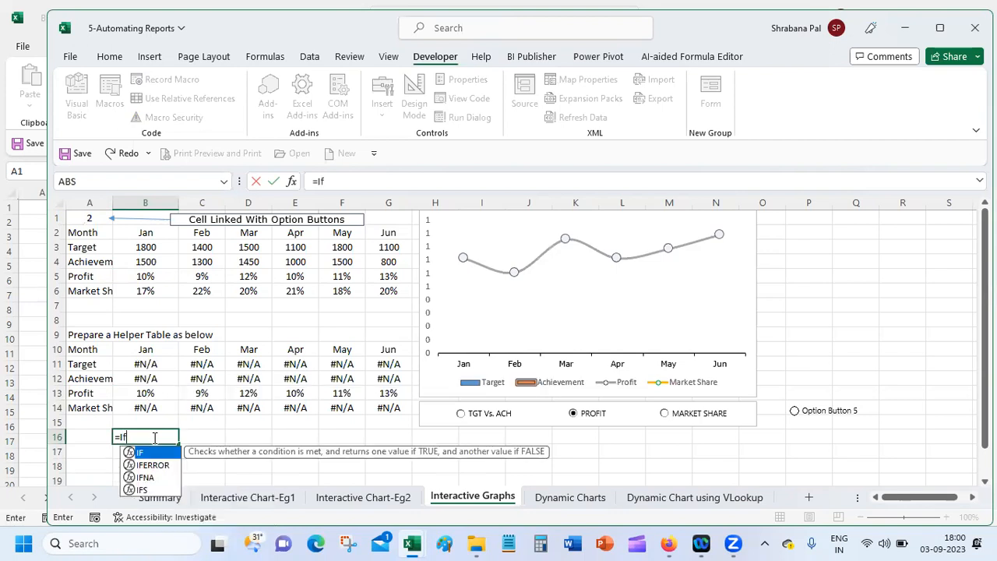
text(()
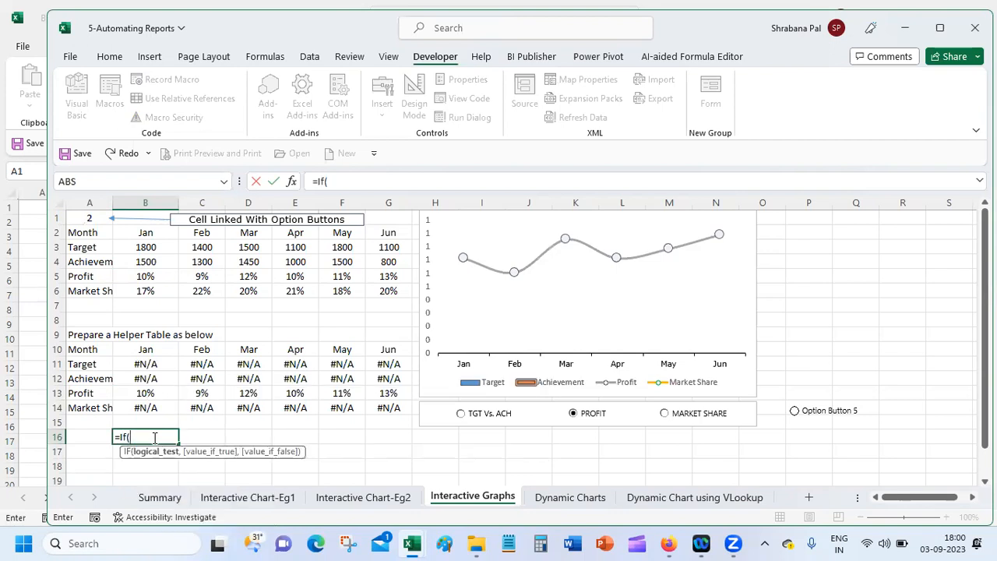
click(88, 218)
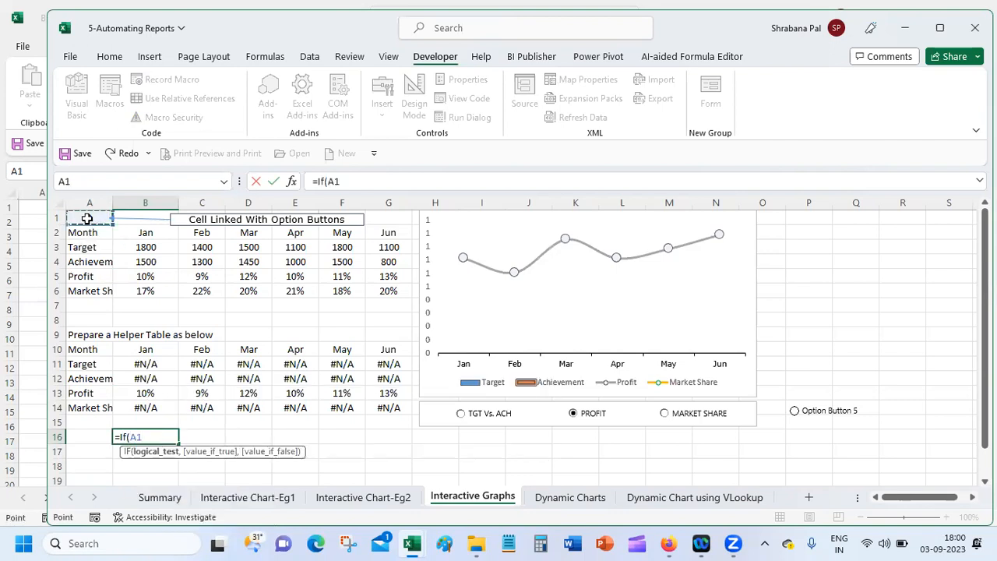
text(=)
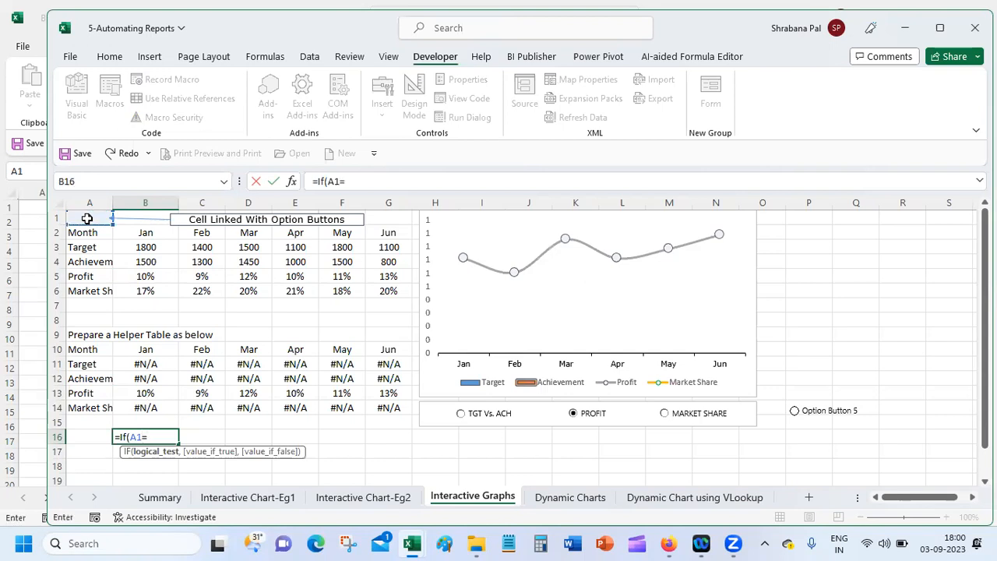
text(2,)
click(140, 274)
text(,)
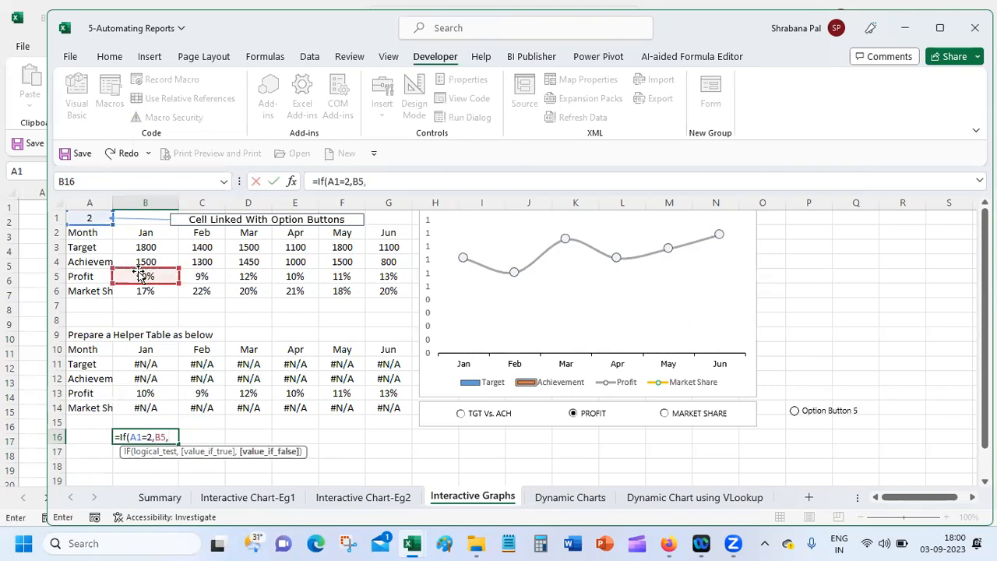
text("NA"))
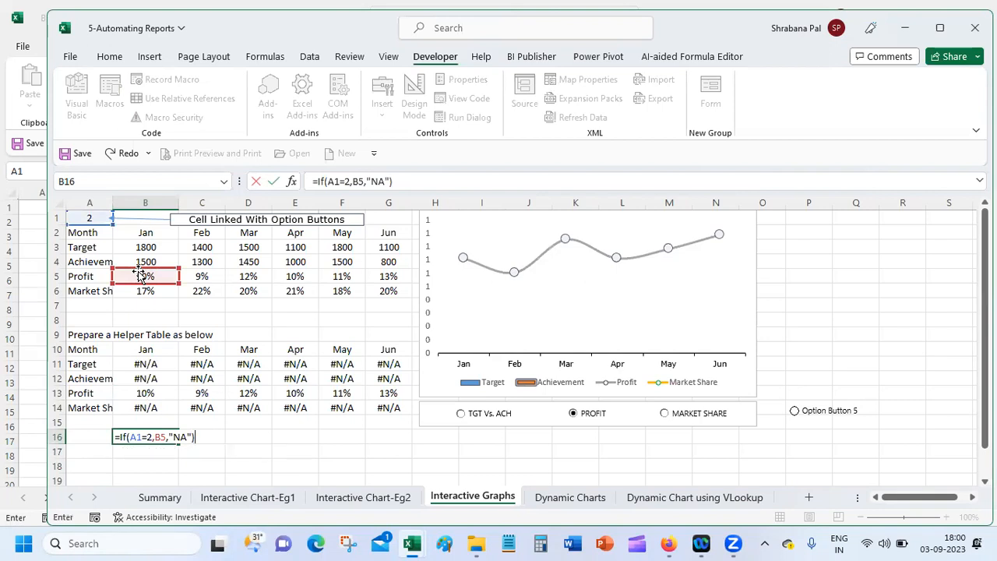
key(Return)
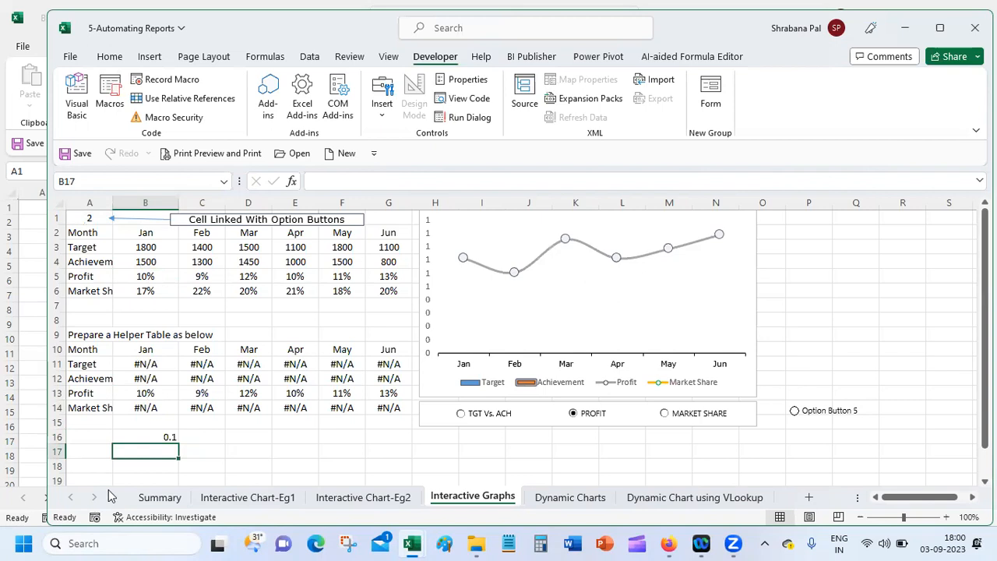
Format the result in cell B16 as Percentage
click(167, 437)
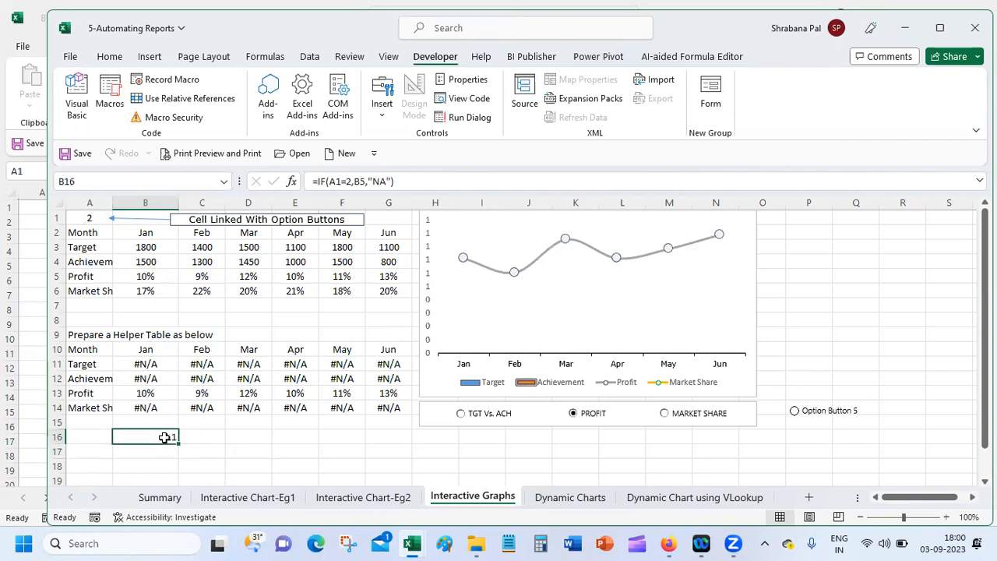
click(111, 57)
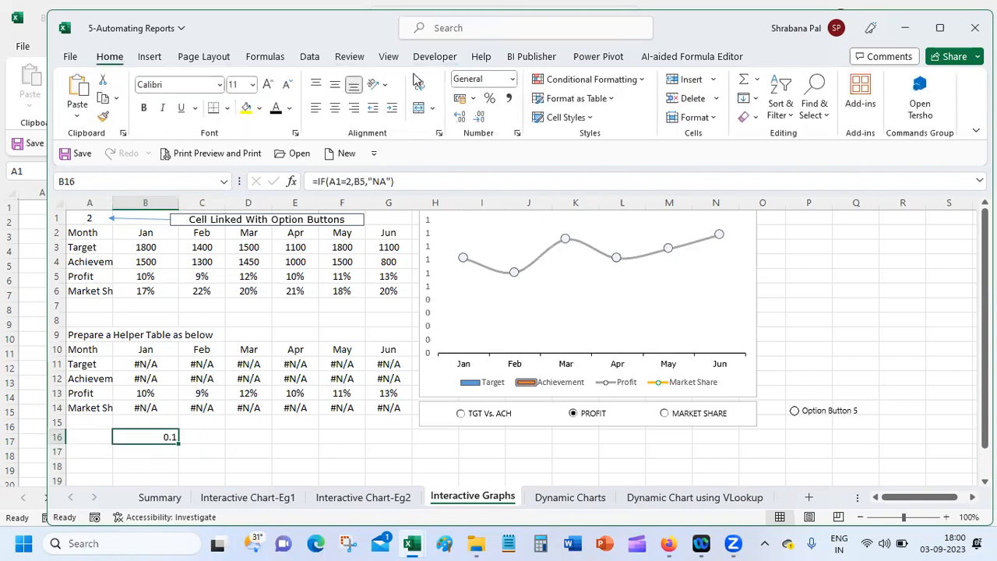
click(512, 80)
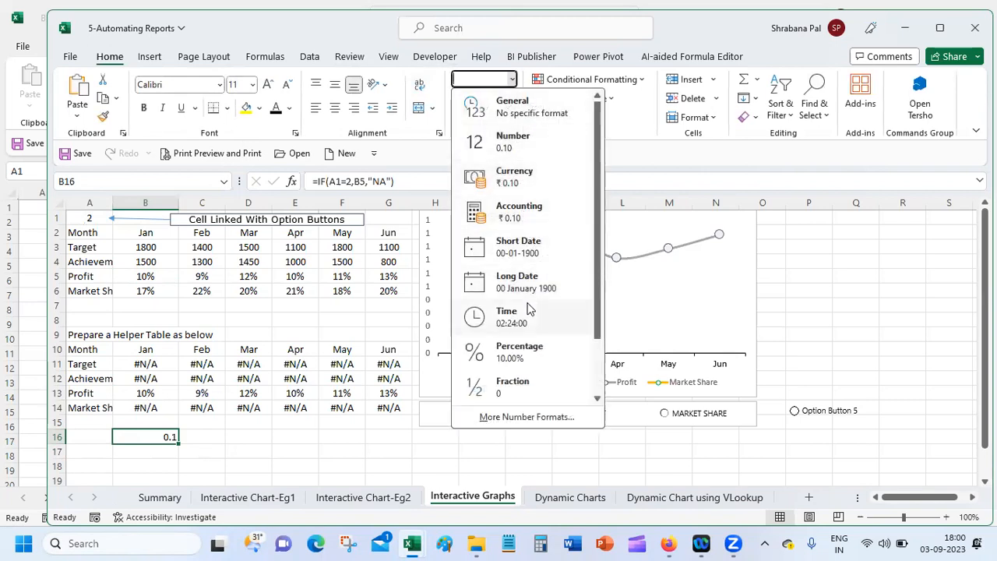
click(534, 351)
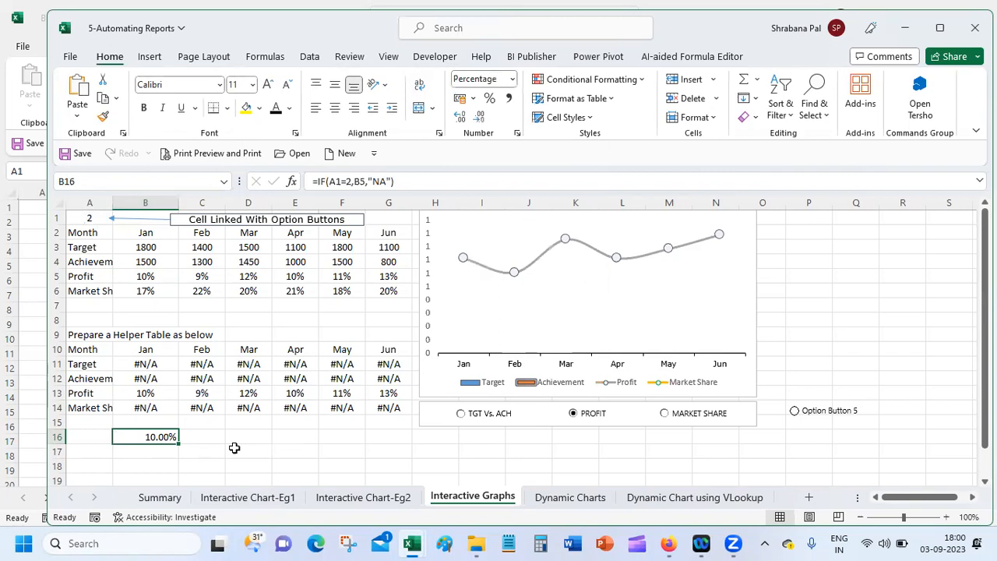
Make the A1 reference in the B16 formula absolute, so it reads =IF($A$1=2,B5,"NA")
click(212, 450)
click(162, 437)
double_click(162, 438)
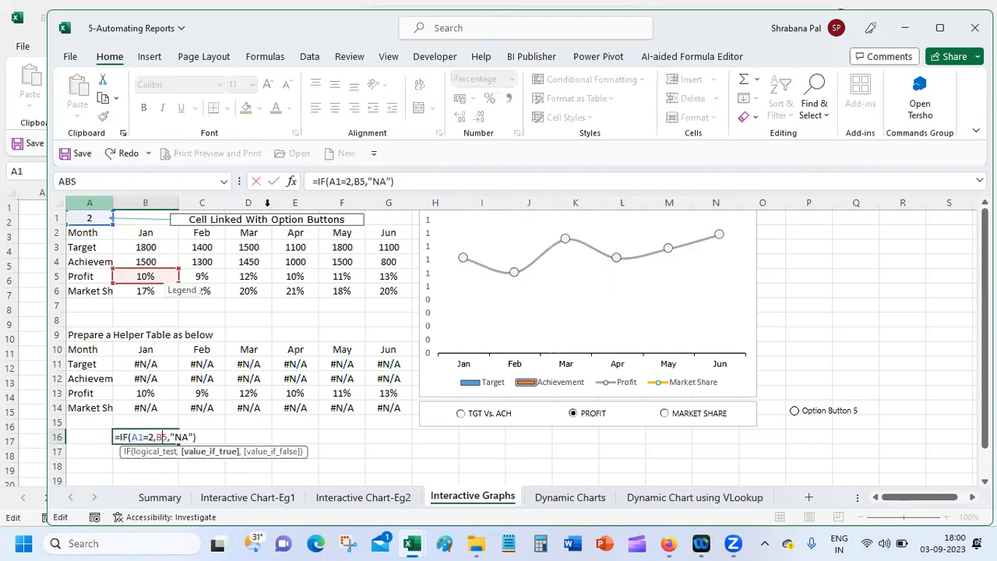
click(333, 181)
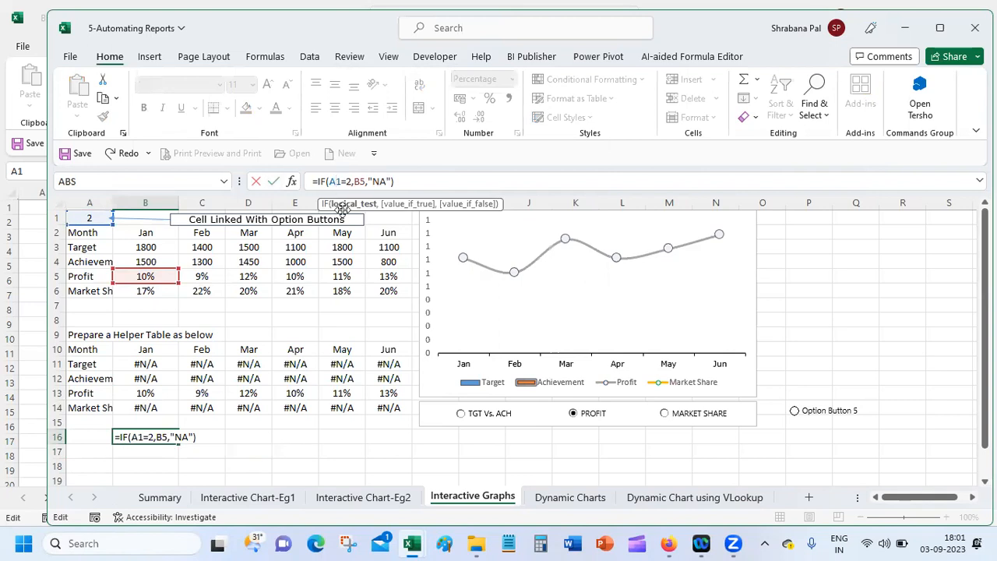
key(F4)
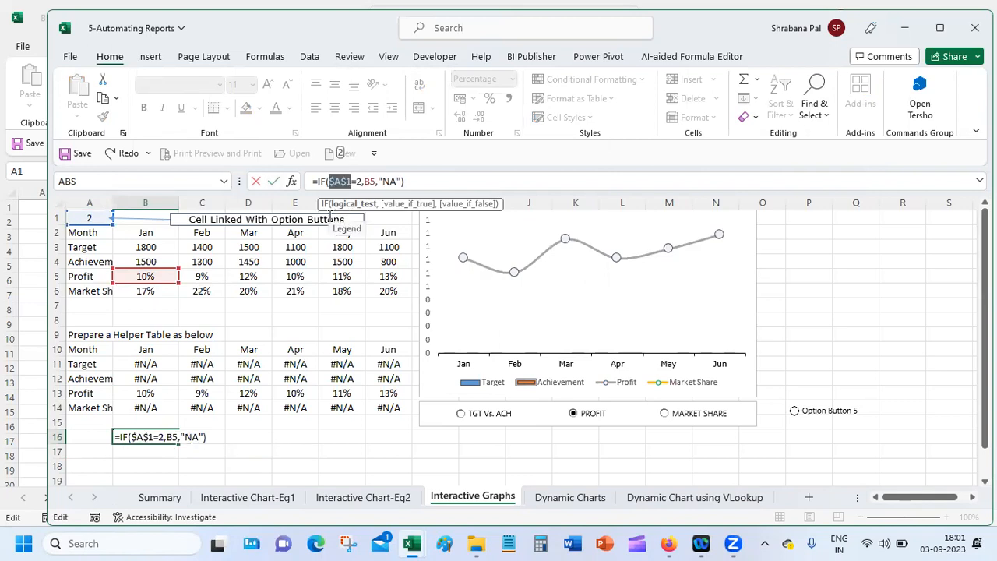
key(Return)
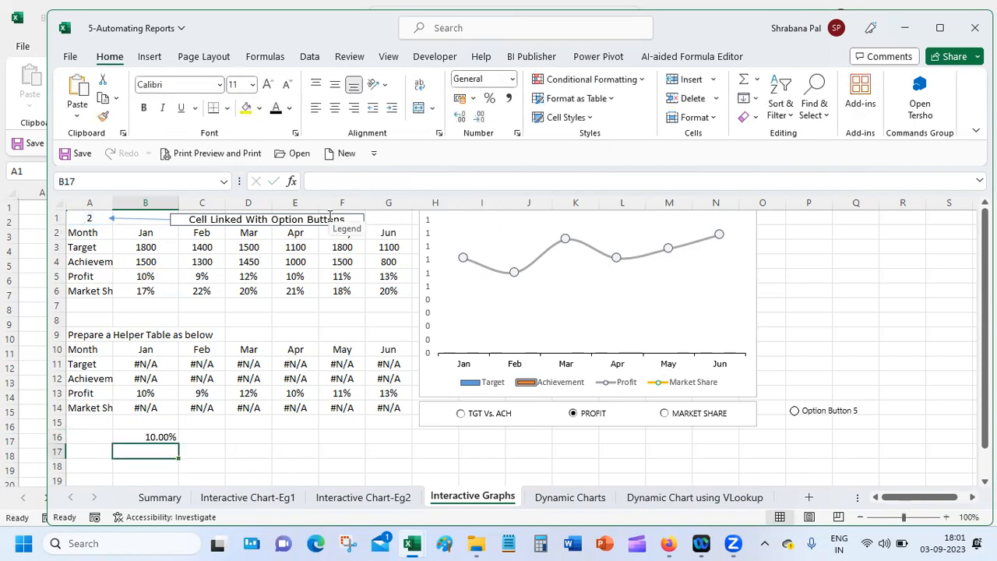
Fill the B16 formula across to G16 and display the percentages in B16:G16 with no decimal places
click(149, 436)
drag(179, 443, 410, 440)
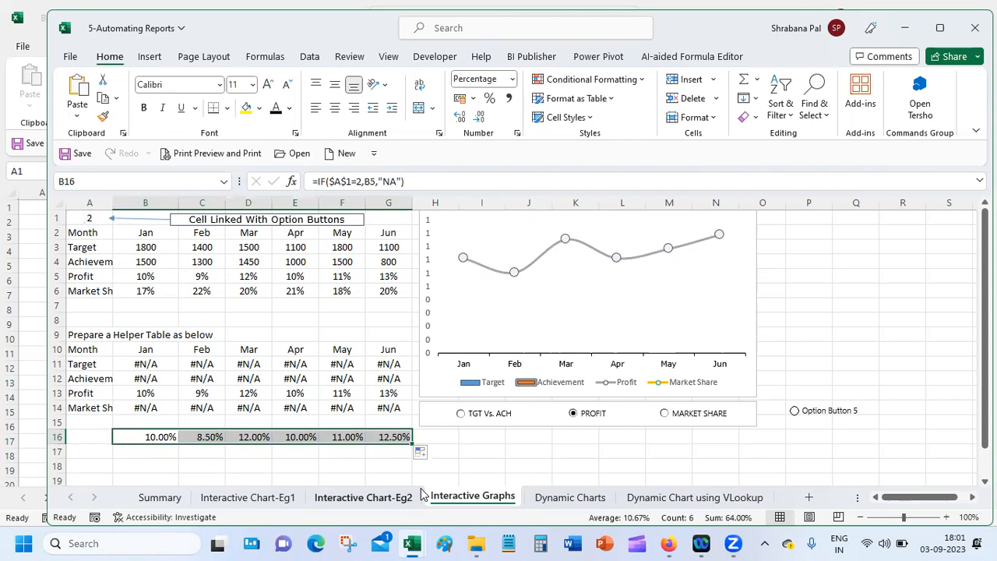
click(458, 115)
click(457, 115)
click(476, 117)
click(477, 117)
click(477, 117)
click(477, 117)
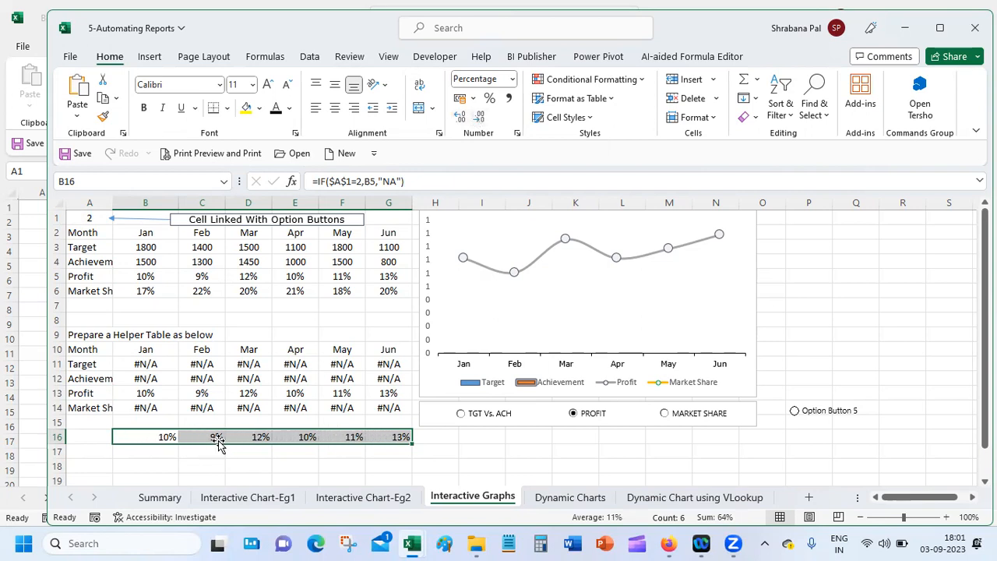
click(223, 462)
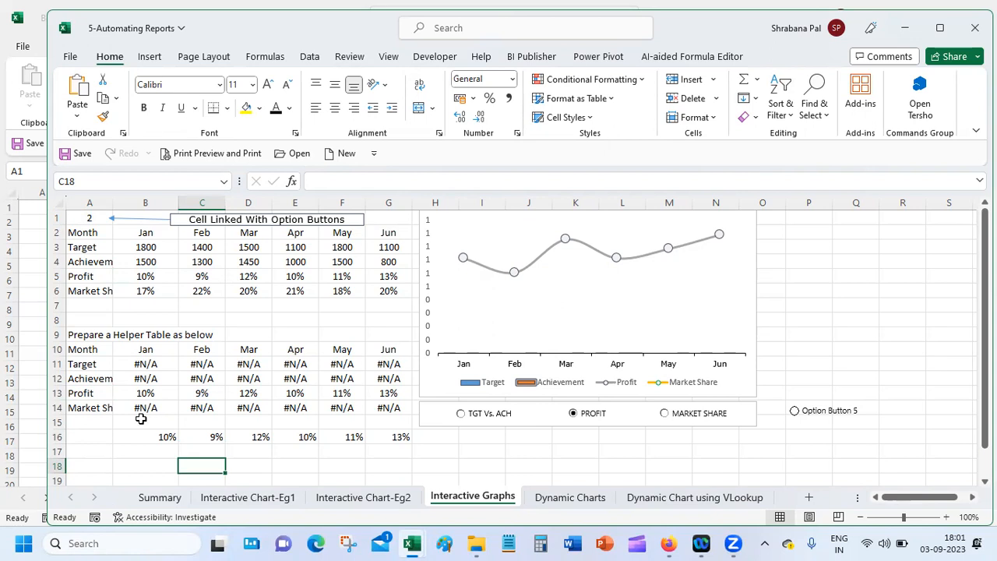
Clear the test formulas from the cells B15:G16 below the helper table
drag(141, 420, 369, 436)
key(Delete)
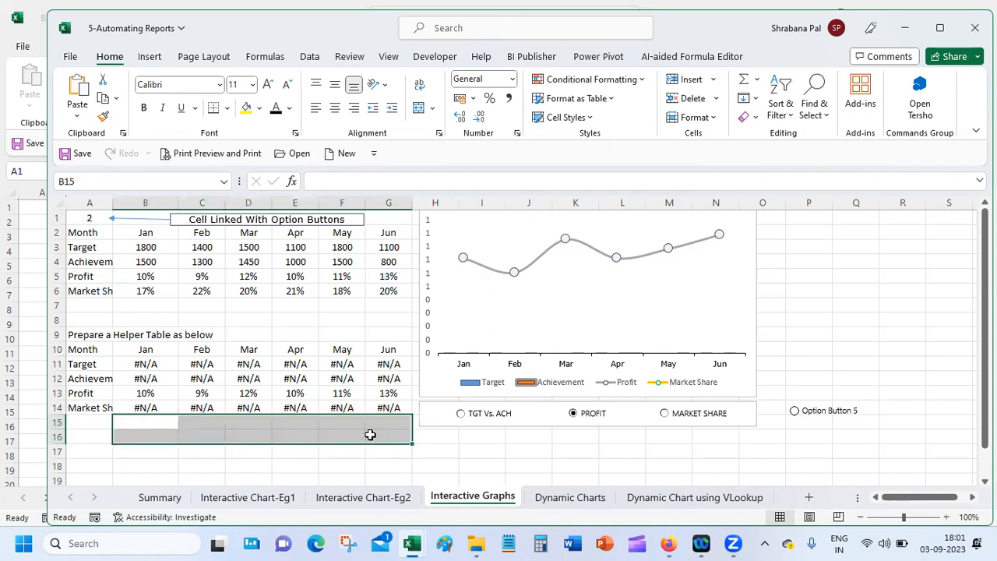
click(373, 448)
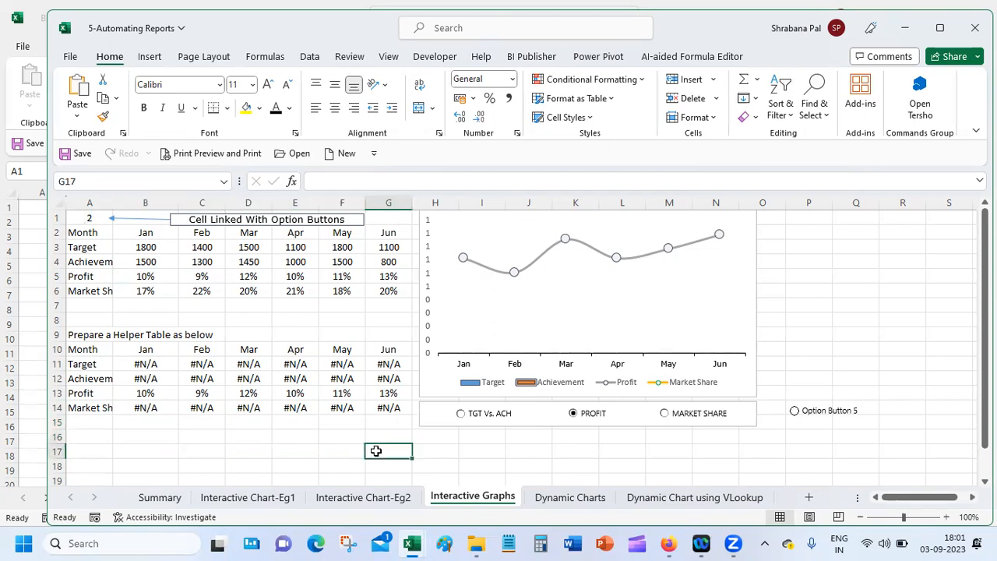
Move the chart left from beside the tables until it sits over columns A to G
click(158, 392)
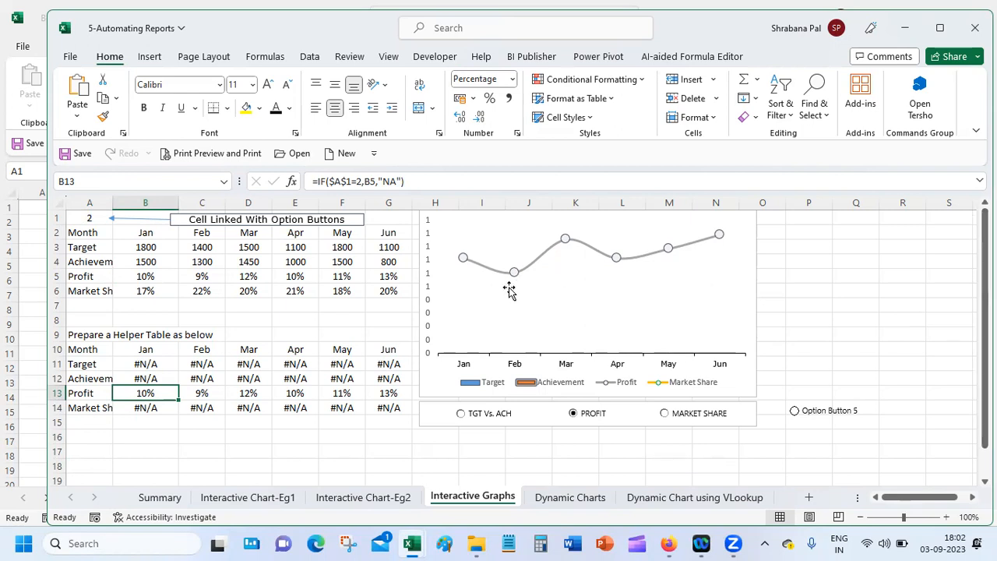
click(419, 286)
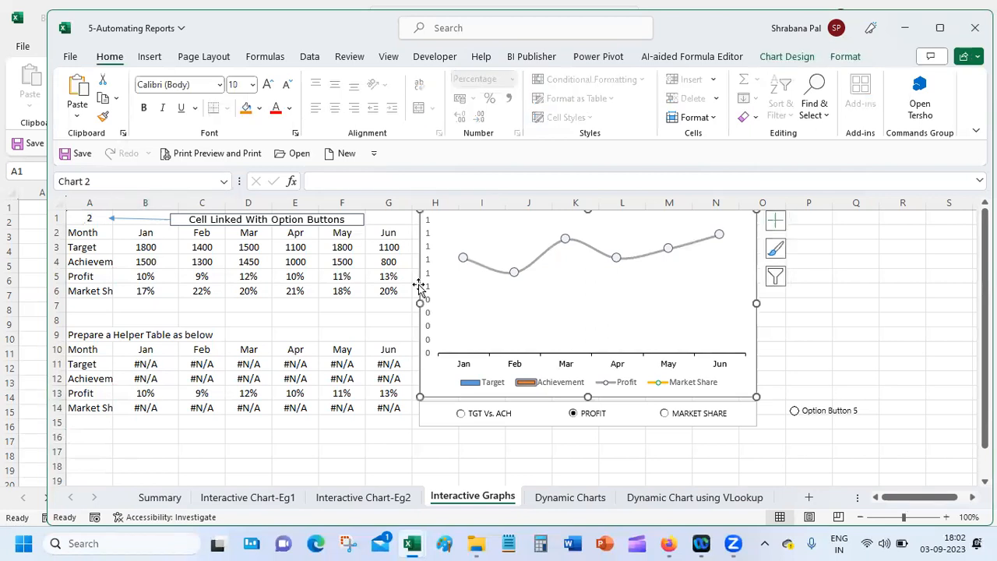
drag(419, 287, 62, 397)
drag(419, 329, 333, 329)
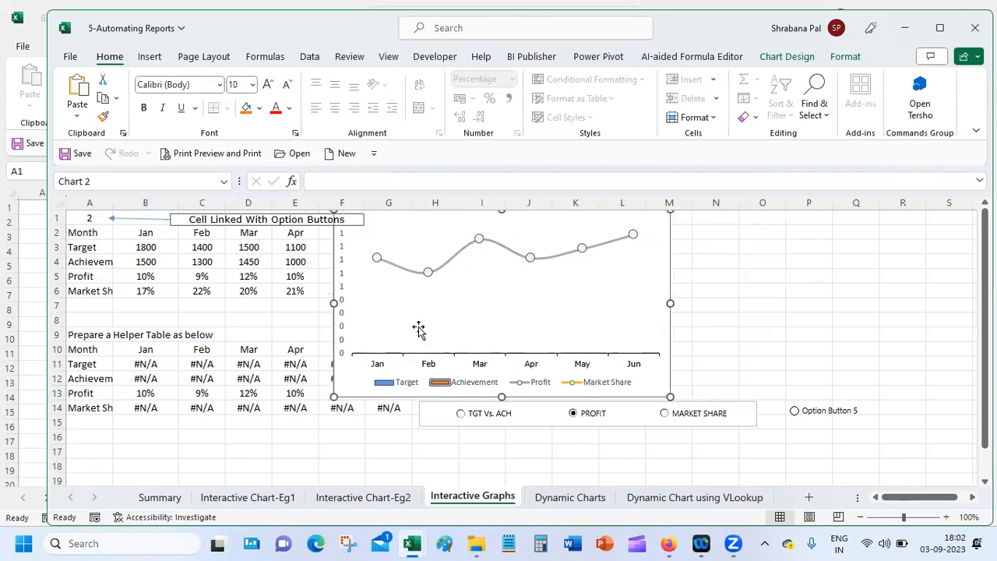
key(Left)
key(Left)
key(Left)
key(Left)
key(Left)
key(Left)
key(Left)
key(Left)
key(Left)
key(Left)
key(Left)
key(Left)
key(Left)
key(Left)
key(Left)
key(Left)
key(Left)
key(Left)
key(Left)
key(Left)
key(Left)
key(Left)
key(Left)
key(Left)
key(Left)
key(Left)
key(Left)
key(Left)
Nudge the chart vertically until its top edge is at row 7, covering the helper table, and slightly farther left
key(Down)
key(Down)
key(Down)
key(Down)
key(Down)
key(Down)
key(Down)
key(Down)
key(Down)
key(Down)
key(Down)
key(Down)
key(Down)
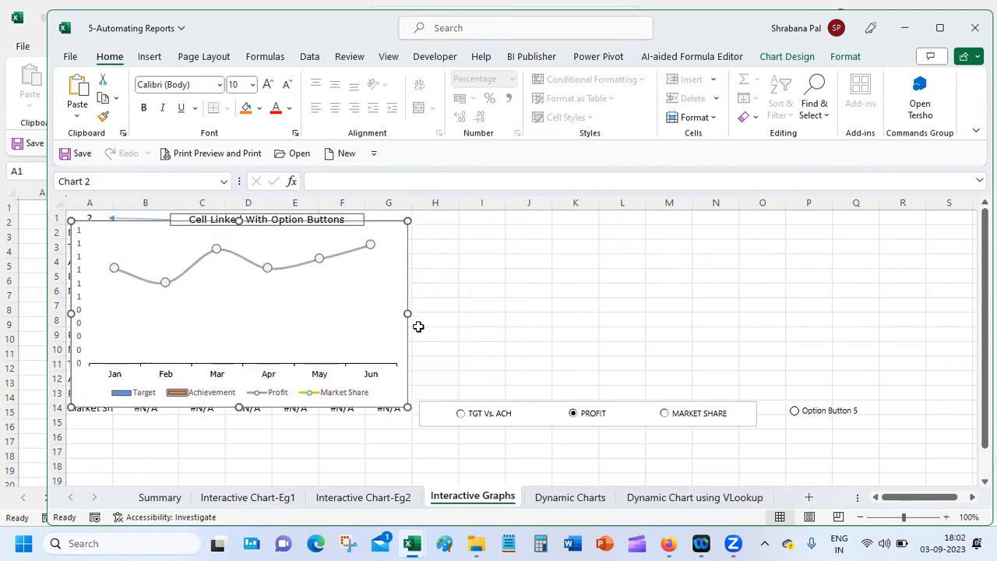
key(Down)
key(Down)
key(Down)
key(Down)
key(Down)
key(Down)
key(Down)
key(Down)
key(Down)
key(Down)
key(Down)
key(Down)
key(Down)
key(Down)
key(Down)
key(Down)
key(Down)
key(Down)
key(Down)
key(Down)
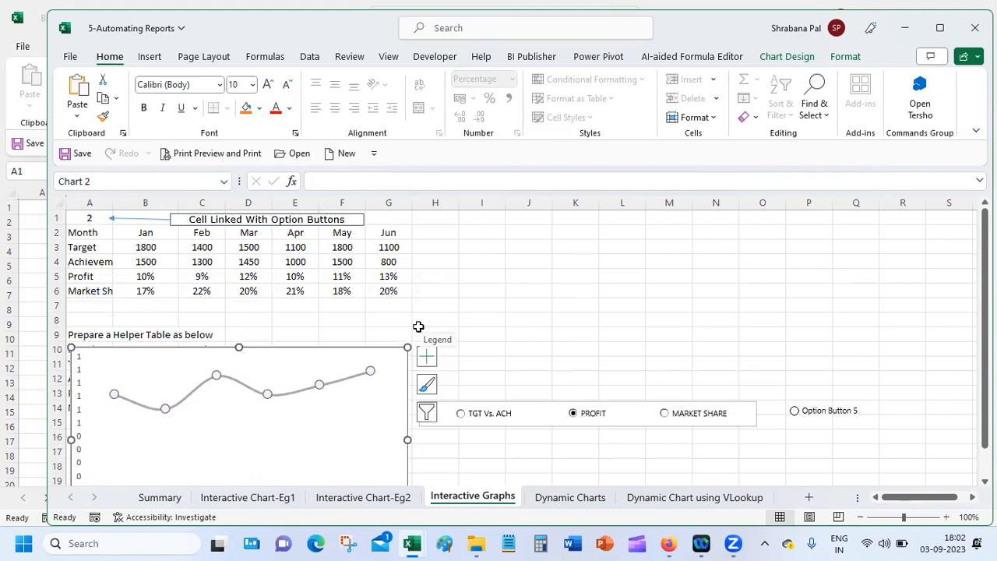
key(Up)
key(Up)
key(Up)
key(Up)
key(Up)
key(Up)
key(Up)
key(Up)
key(Up)
key(Up)
key(Up)
key(Up)
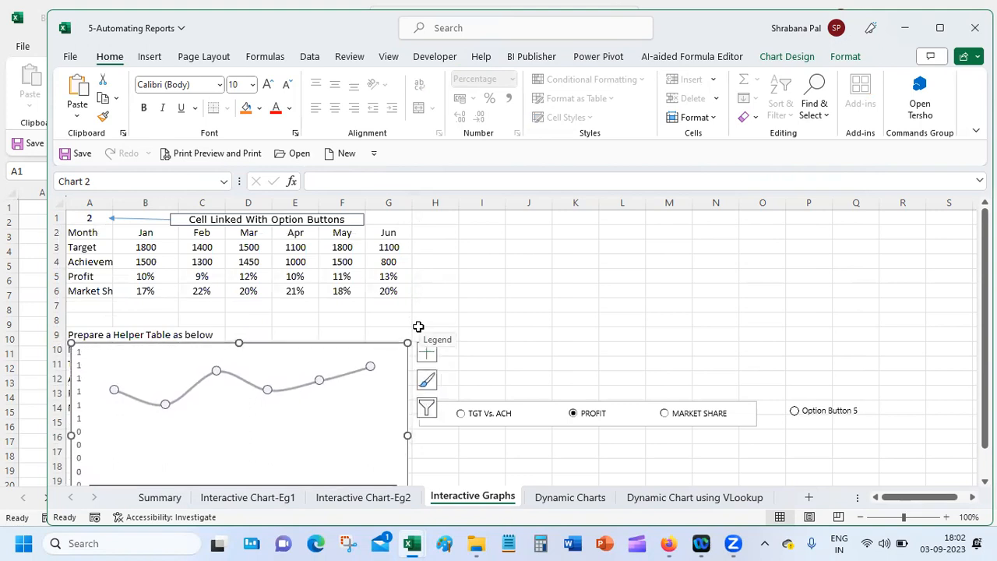
key(Up)
key(Up)
key(Up)
key(Up)
key(Up)
key(Up)
key(Up)
key(Up)
key(Up)
key(Up)
key(Up)
key(Up)
key(Up)
key(Up)
key(Up)
key(Up)
key(Up)
key(Up)
key(Up)
key(Up)
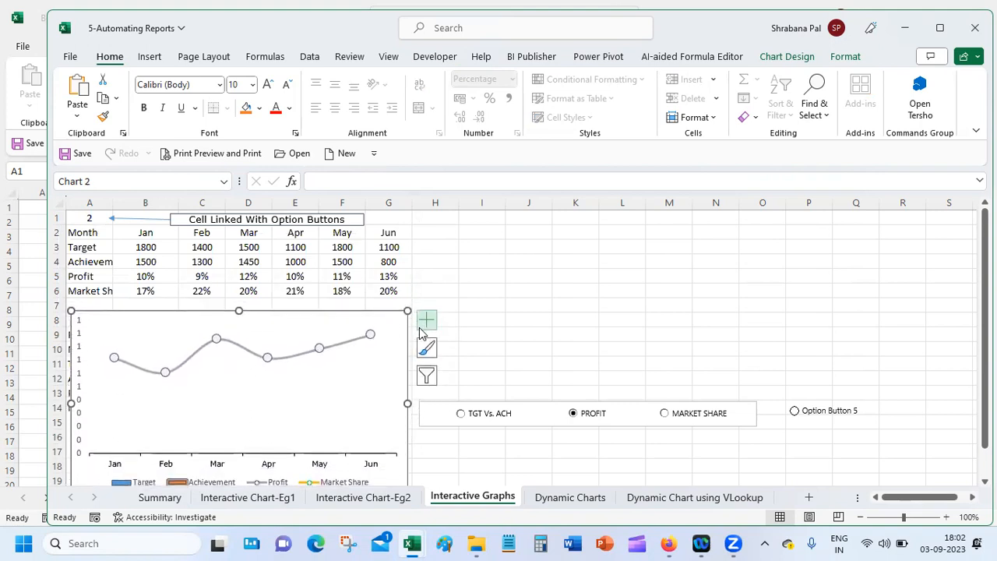
key(Up)
key(Up)
key(Up)
key(Up)
key(Up)
key(Up)
key(Up)
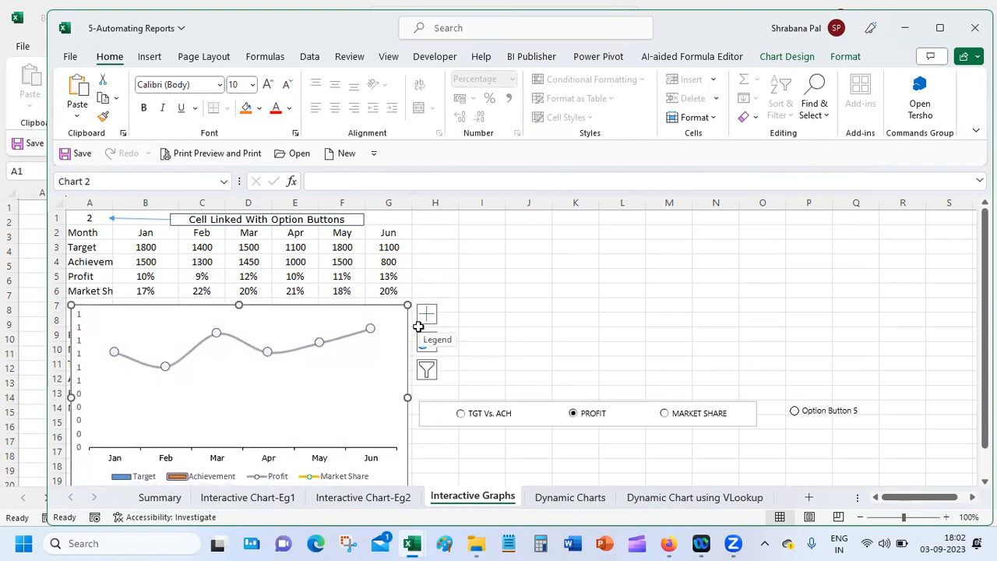
key(Left)
key(Left)
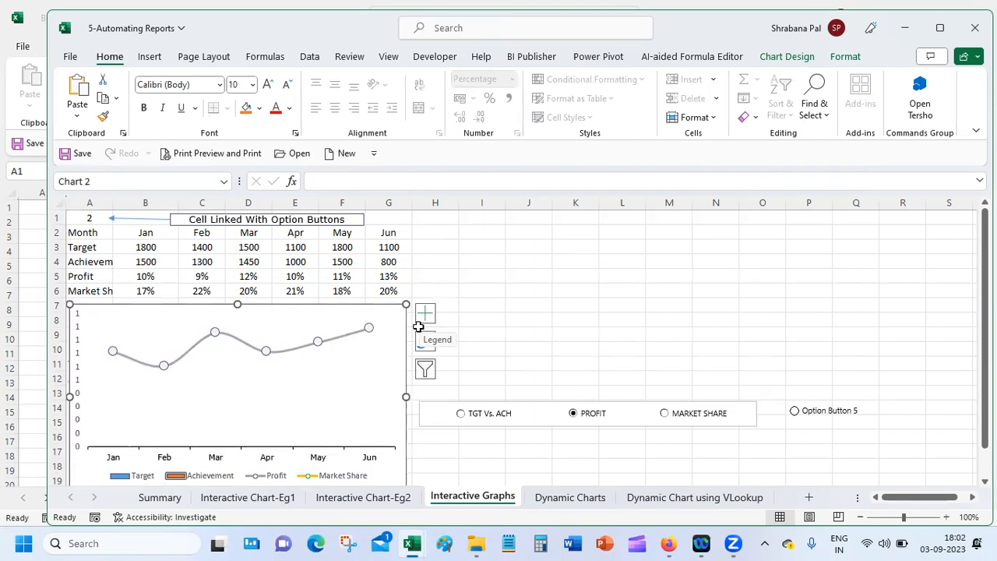
Undo the last nudge and move the chart back beside the tables, just above the option buttons in columns H to N
key(ctrl+z)
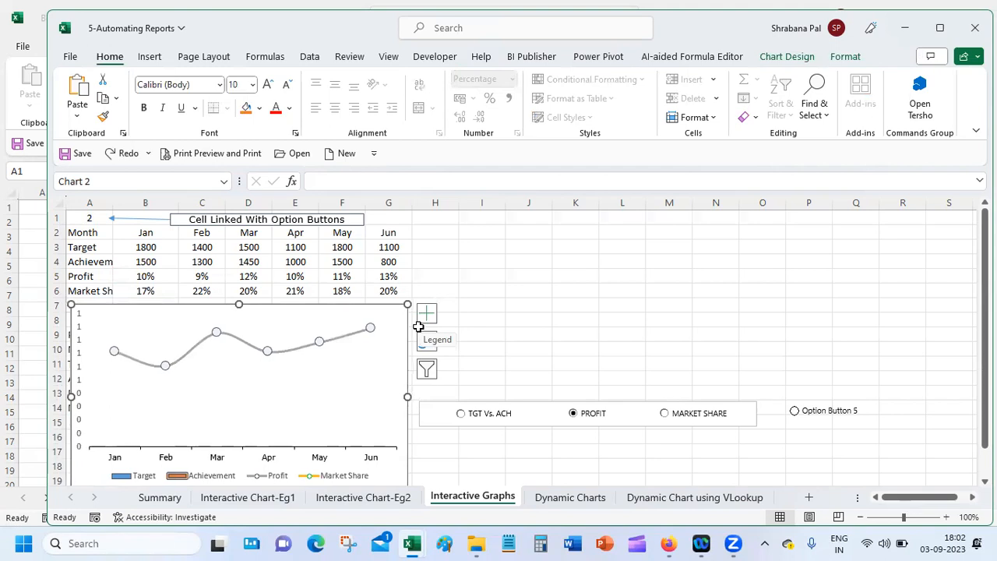
drag(325, 306, 670, 212)
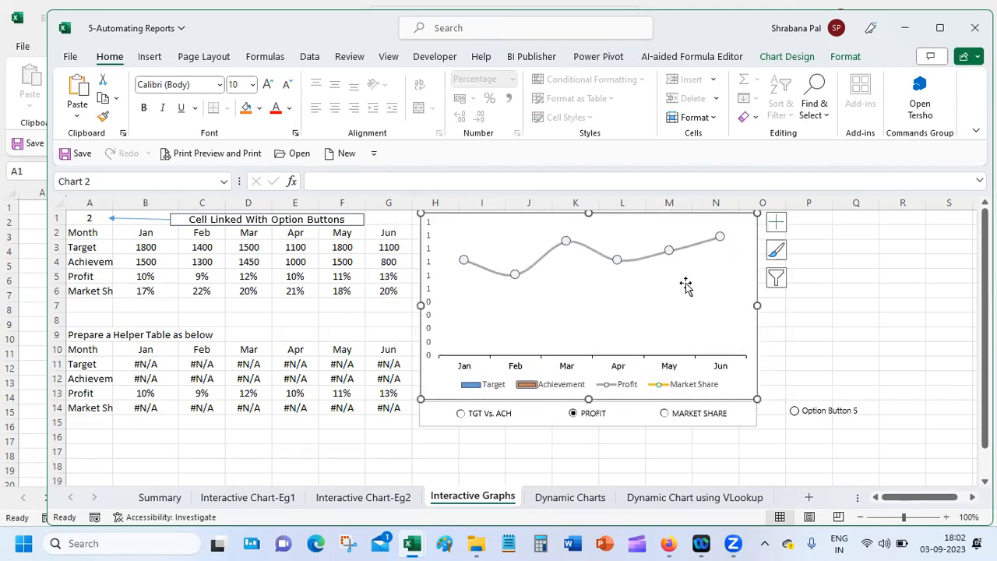
click(628, 470)
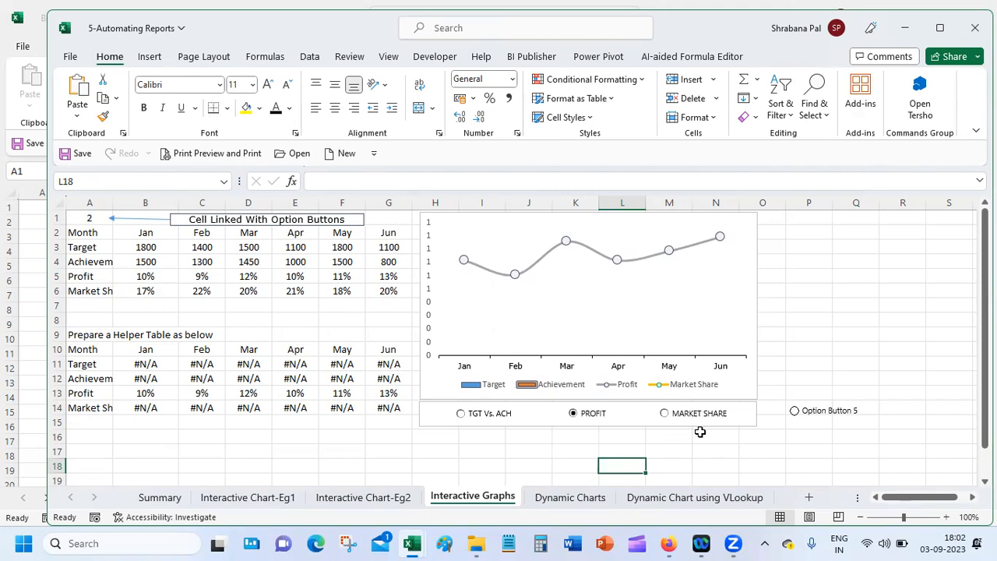
Switch the chart to the MARKET SHARE option and inspect the helper table's Market Share formula in B14
click(664, 413)
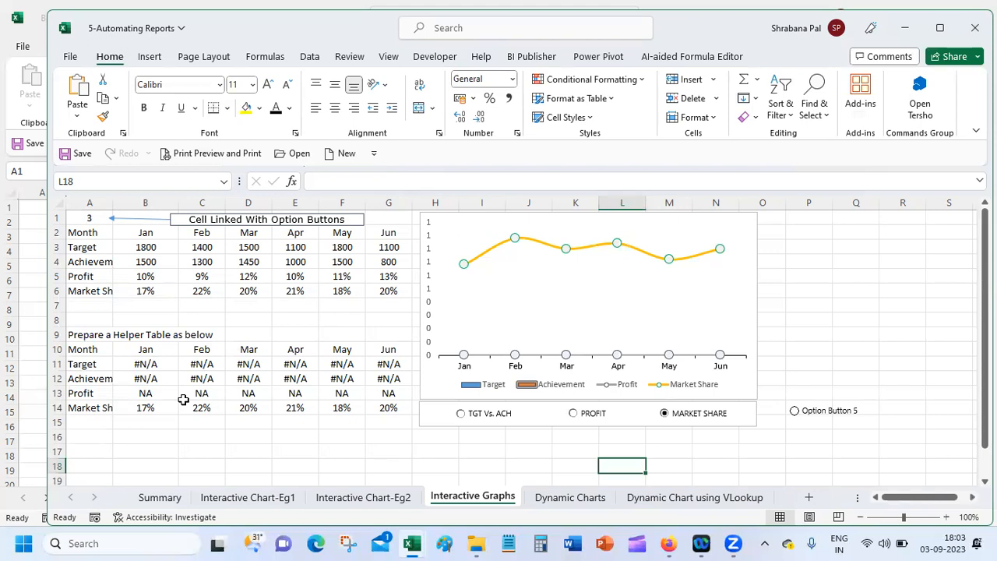
click(153, 415)
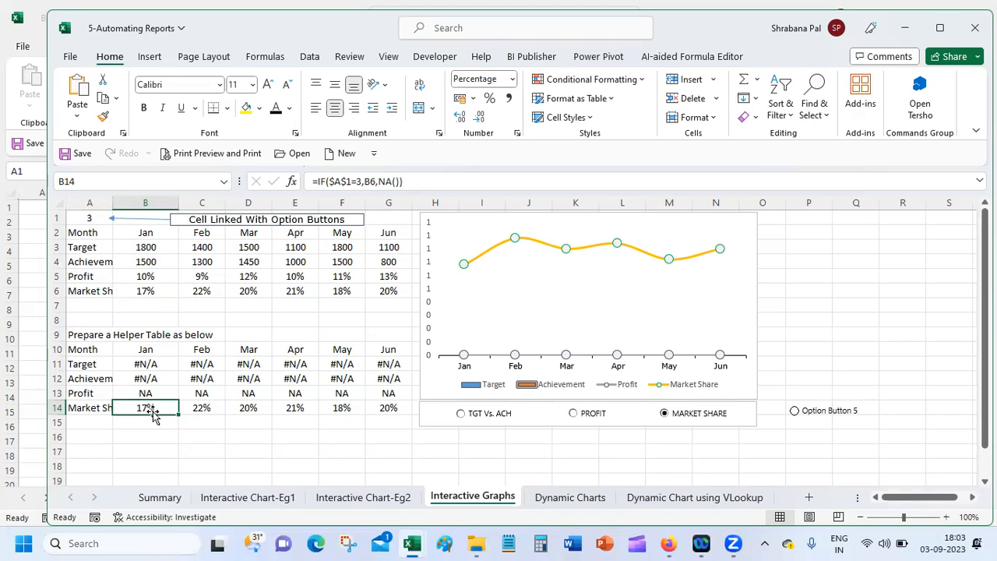
Examine the control settings of Option Button 5, including its value and cell link, and close them
right_click(804, 421)
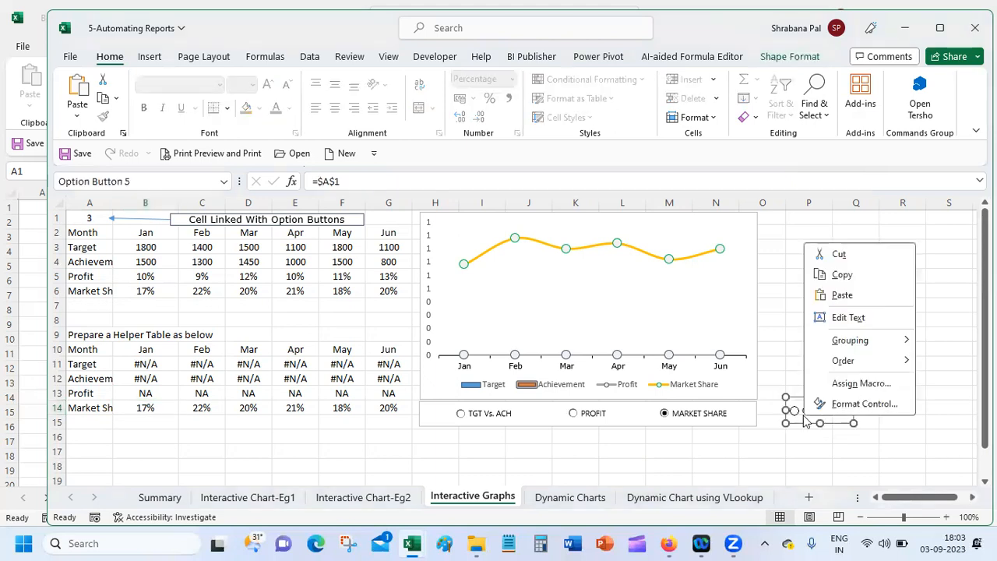
click(865, 404)
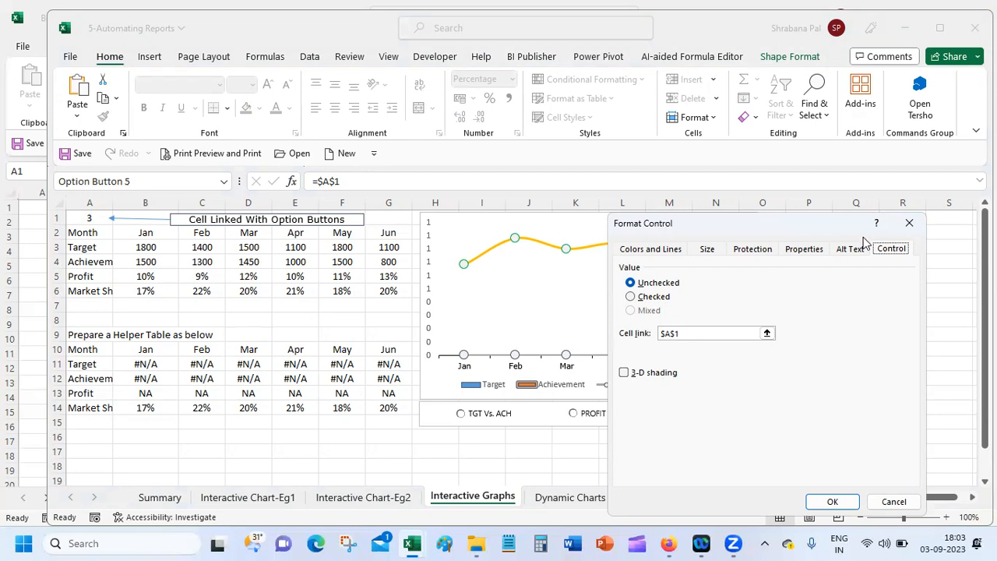
click(909, 225)
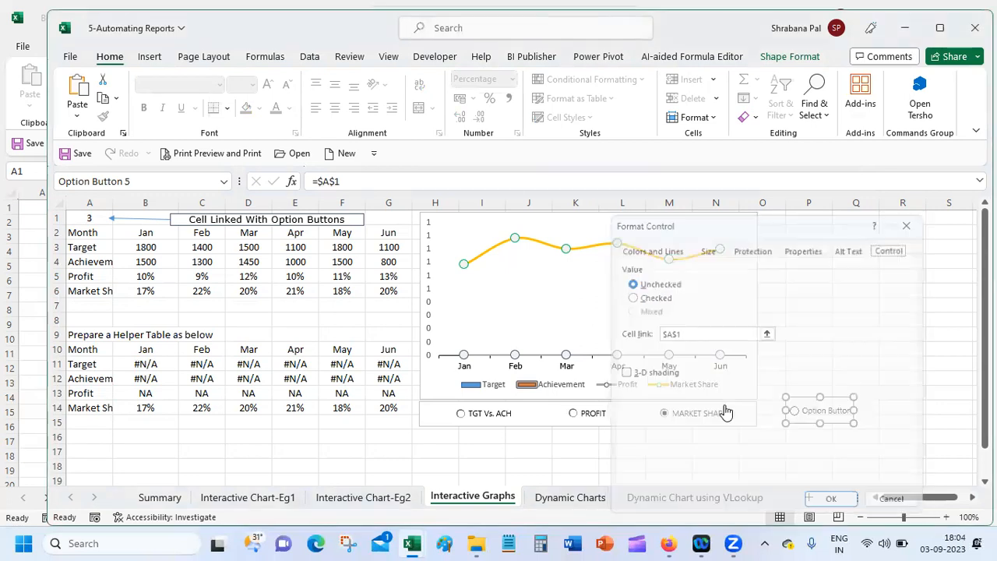
Try the Checked value in the control settings of Option Button 5, and cancel without applying it
right_click(814, 401)
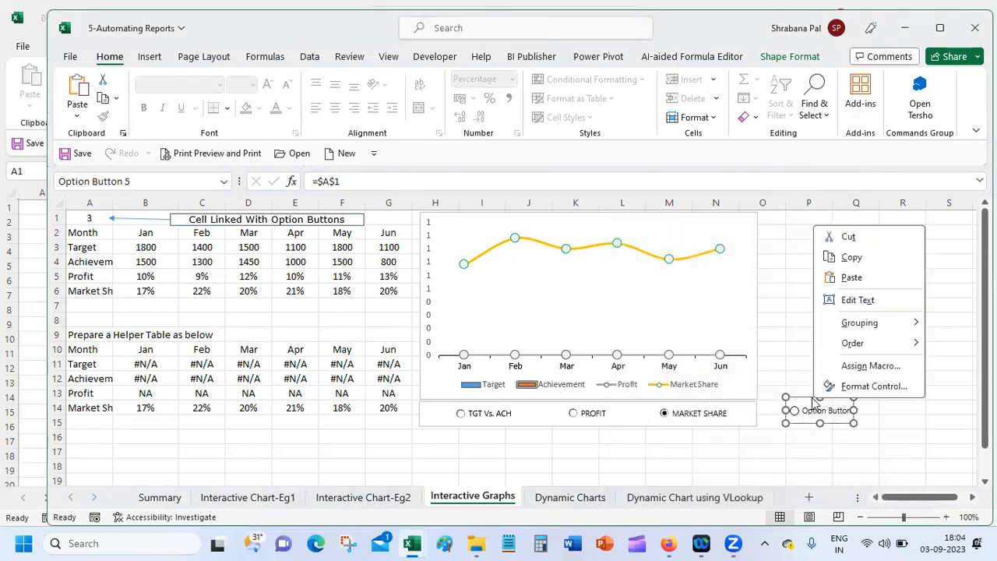
click(892, 389)
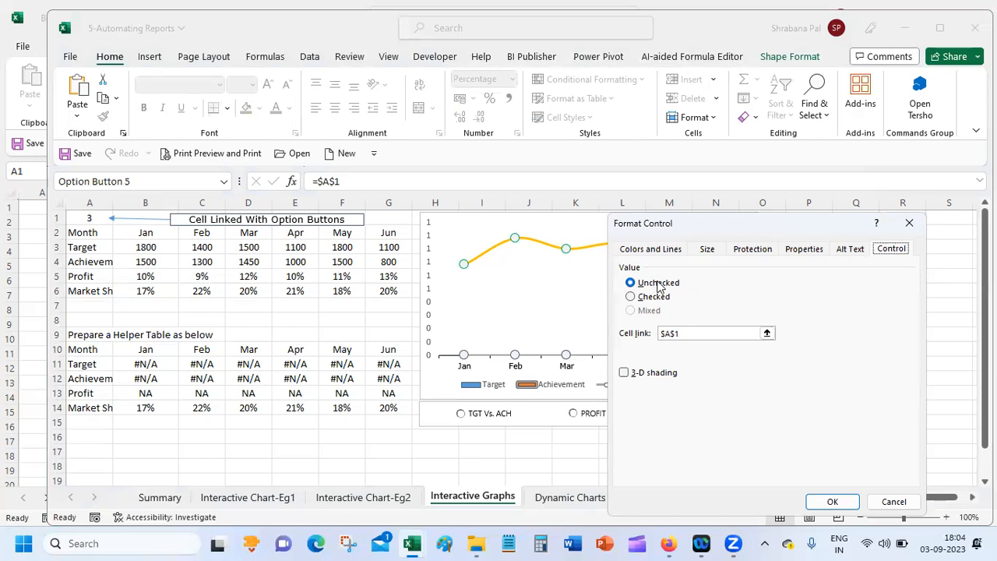
click(629, 299)
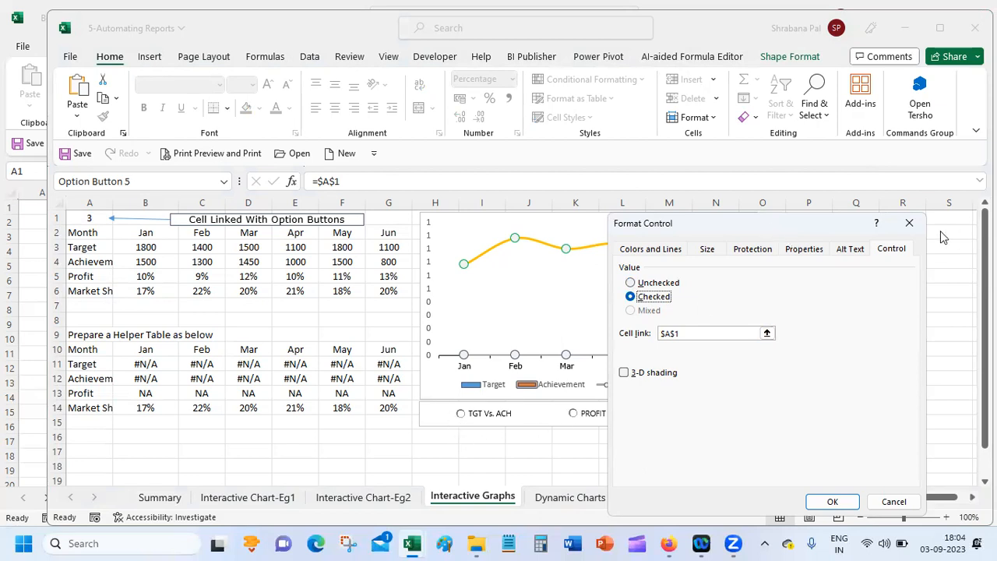
click(893, 501)
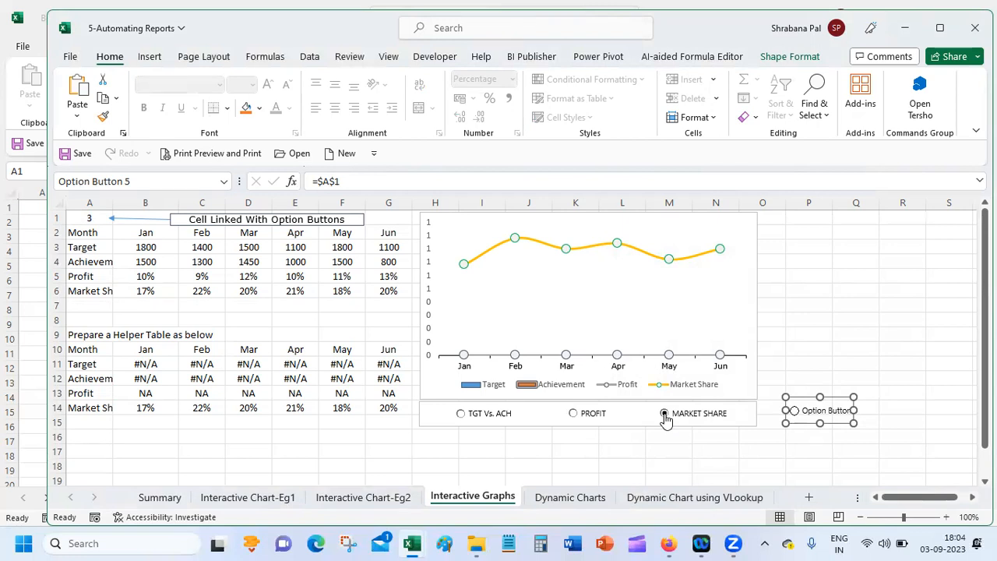
click(698, 453)
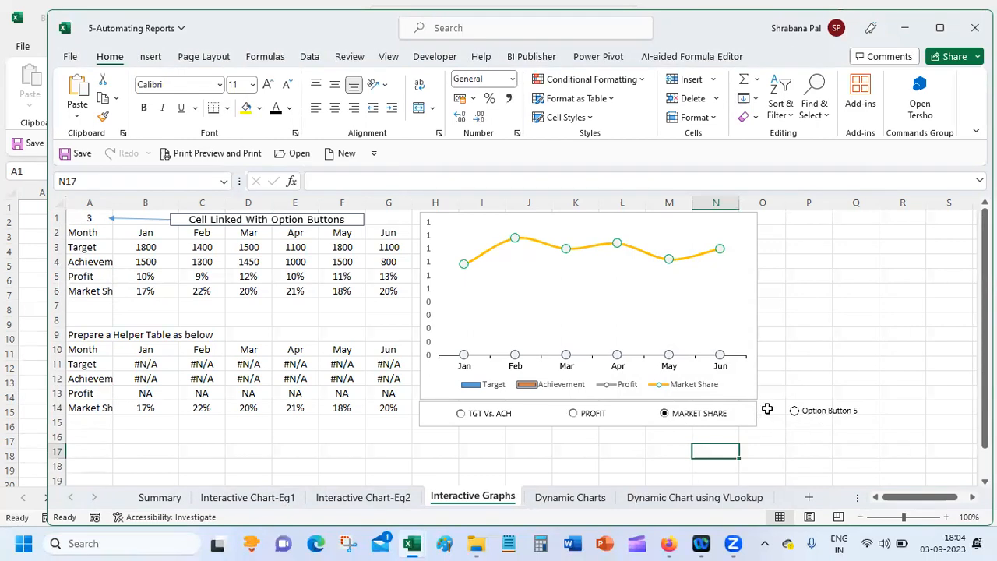
Review the cell link in Option Button 5's Format Control settings and close them without changes
right_click(796, 409)
click(861, 393)
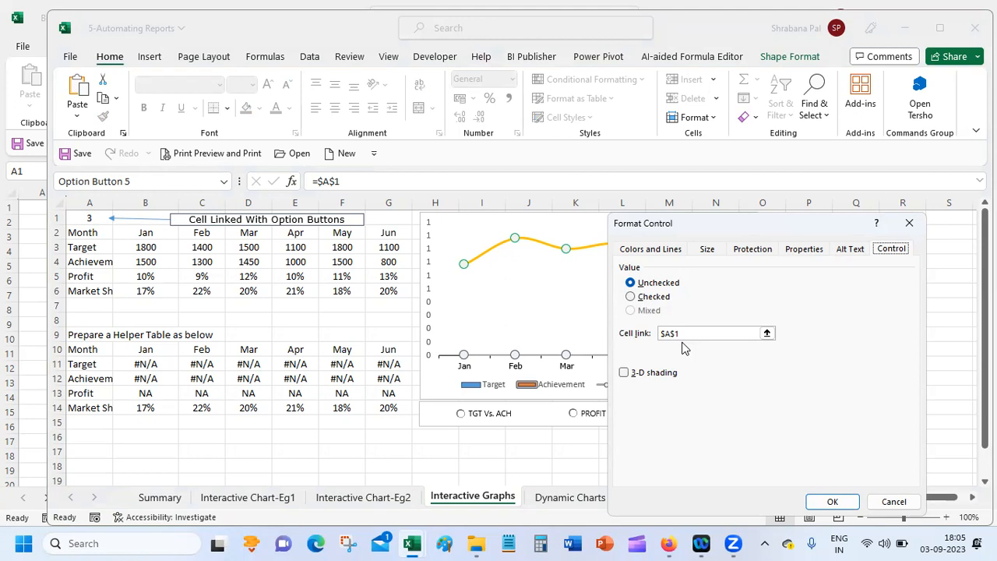
click(893, 501)
click(736, 465)
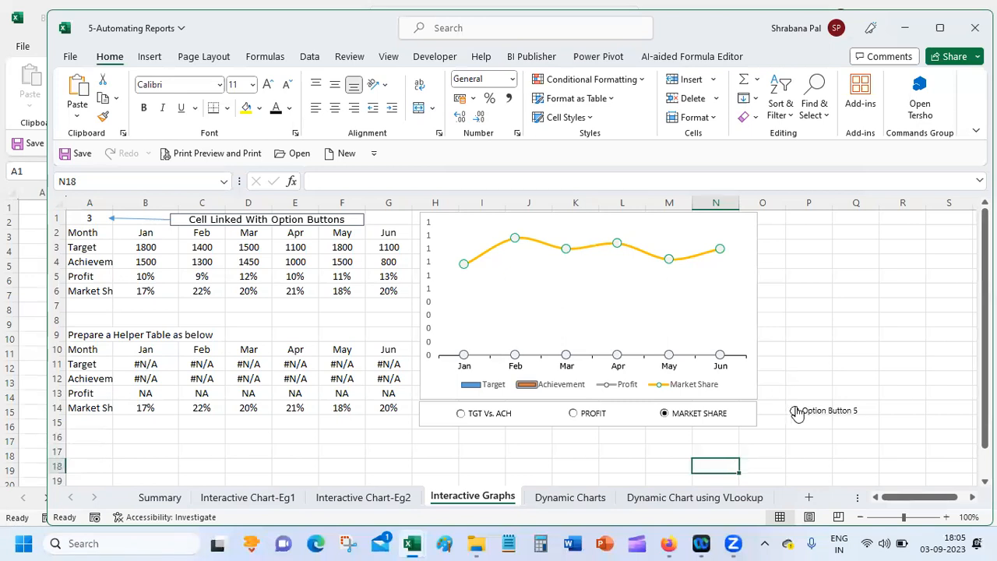
Review linked cell A1 and the cell link in Option Button 5's control settings, closing them without changes
click(82, 220)
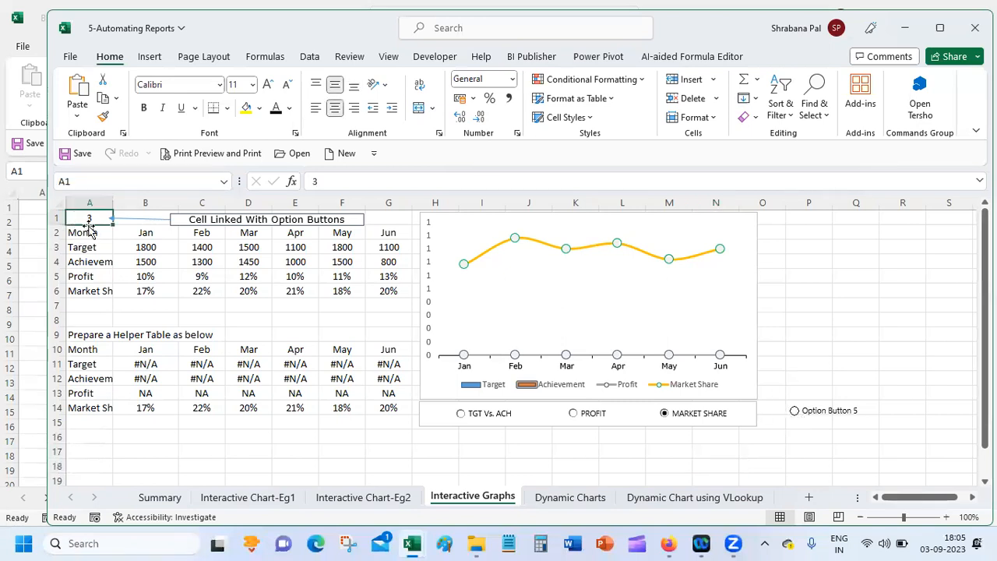
right_click(827, 412)
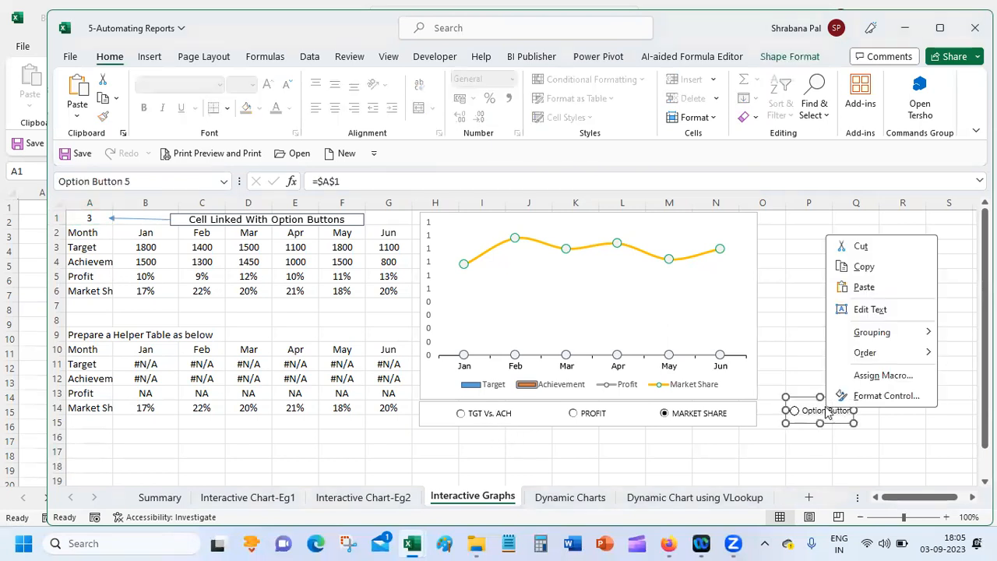
click(872, 395)
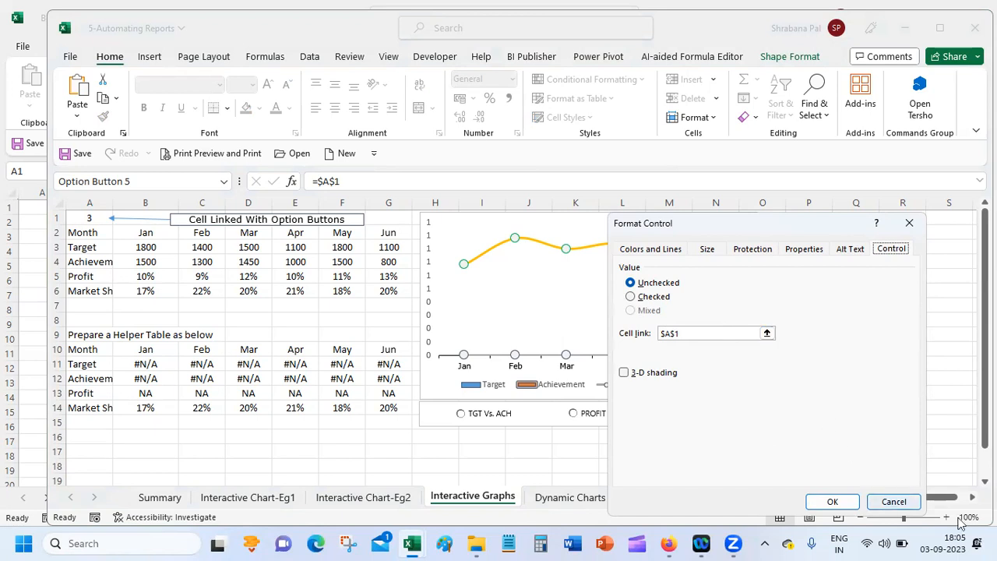
click(892, 501)
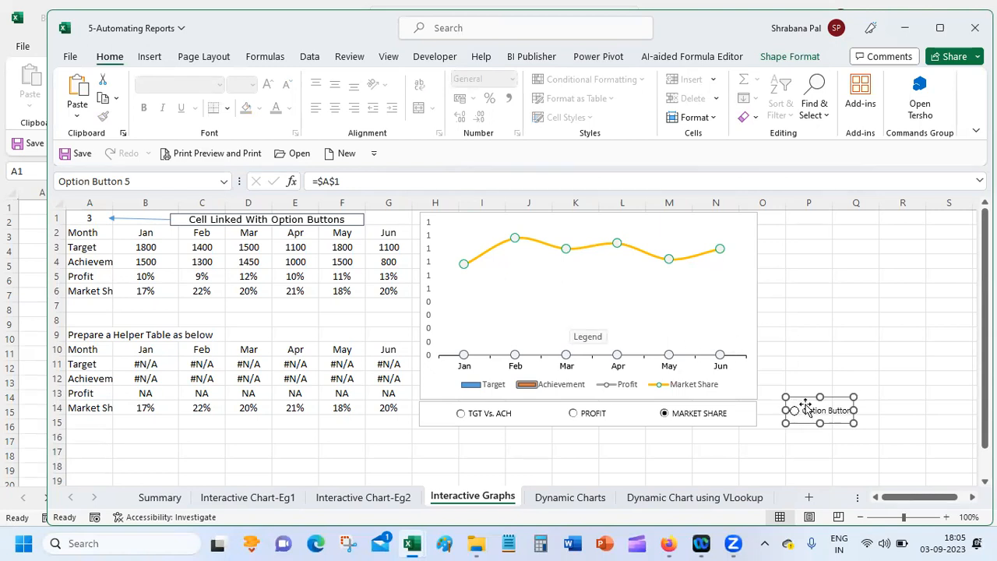
Inspect the helper table's Target formula in B11 and mark the empty row A7:G7 below the source data
click(140, 362)
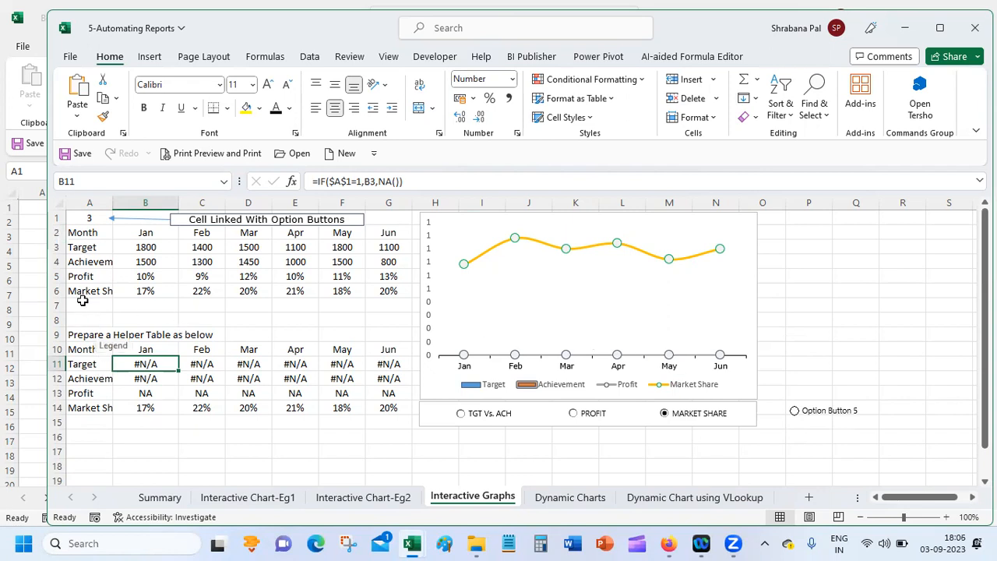
drag(80, 308, 380, 303)
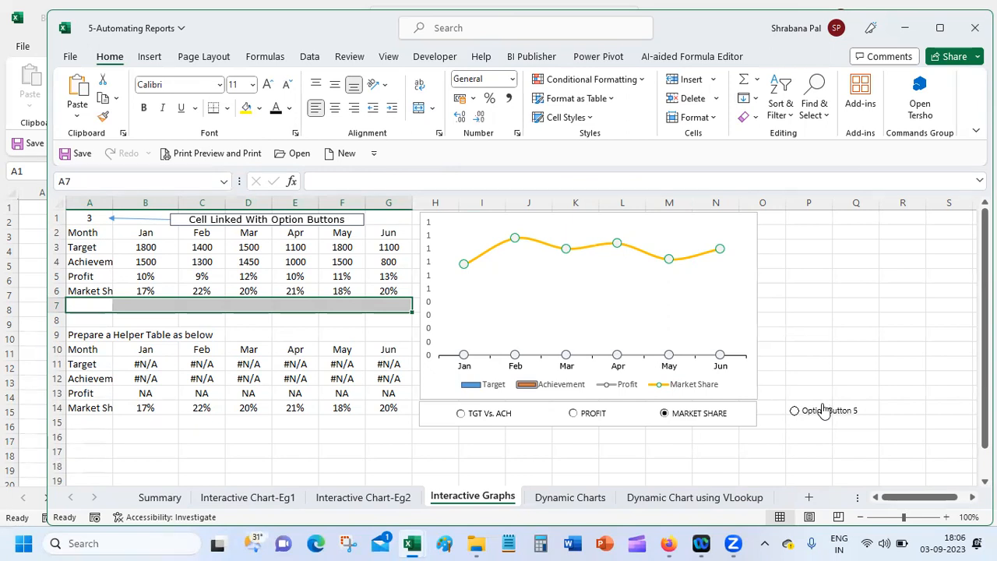
click(141, 364)
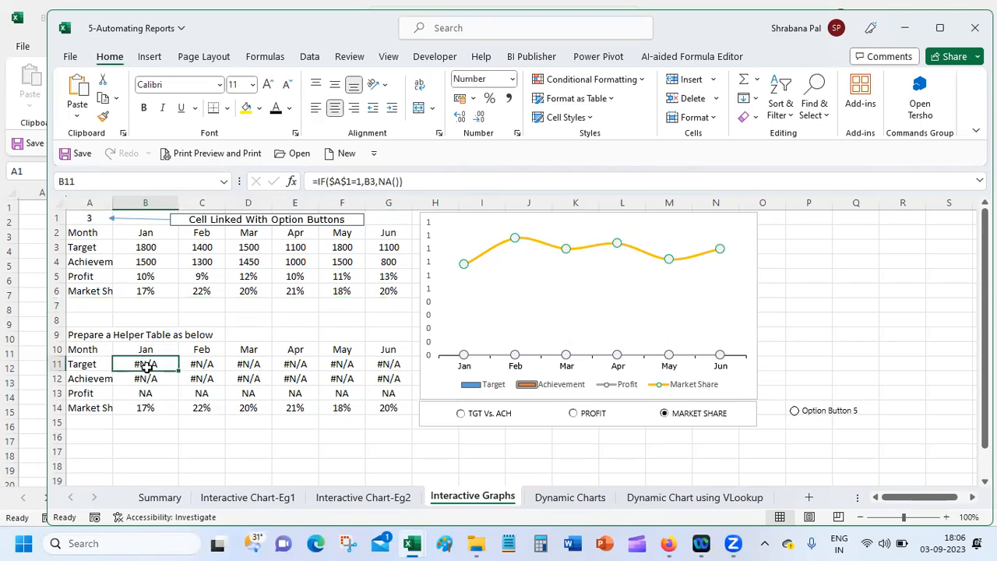
Remove Option Button 5 from the sheet
right_click(820, 418)
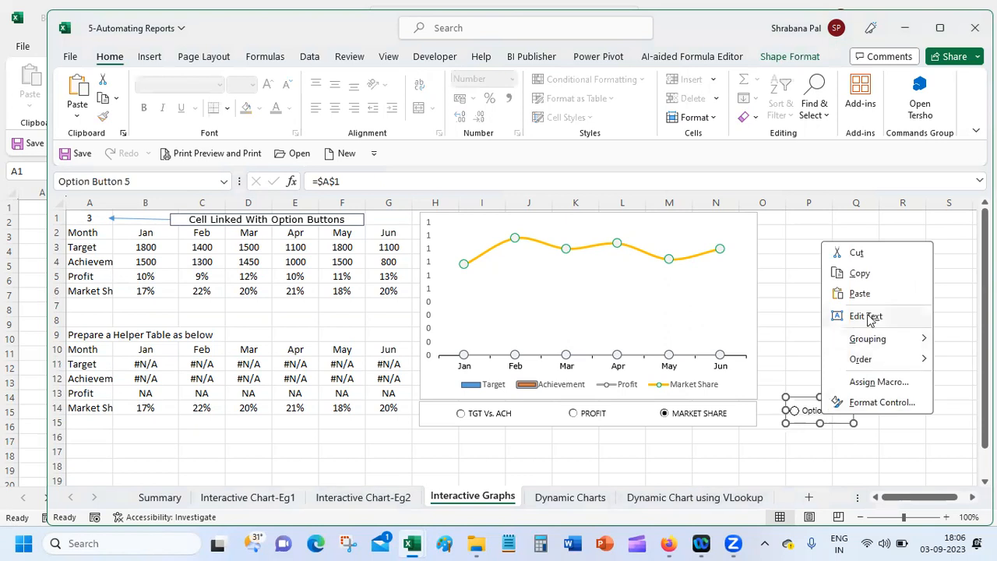
click(857, 329)
click(856, 329)
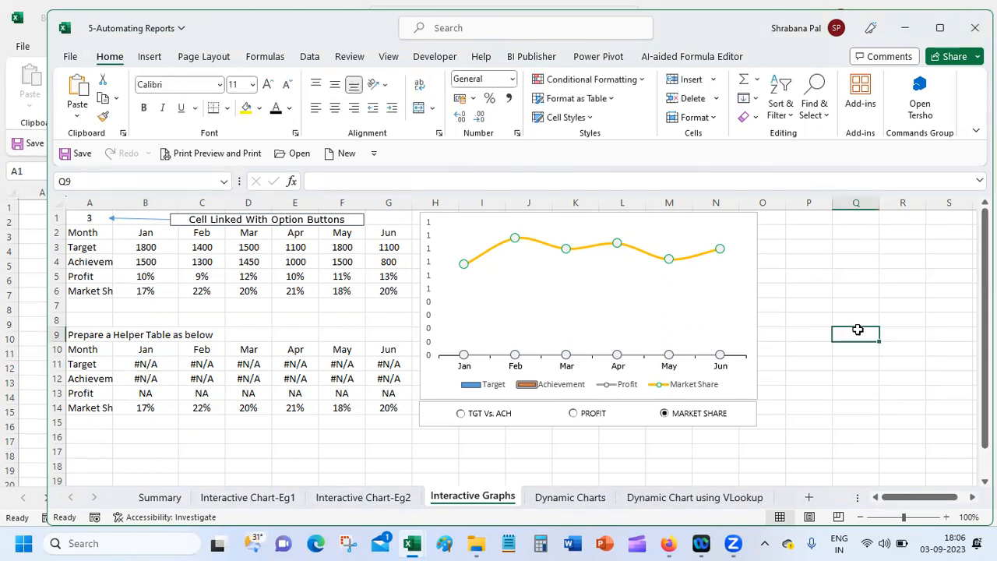
Insert a basic 2-D line chart from the helper table range A10:G14
click(74, 349)
drag(75, 349, 370, 410)
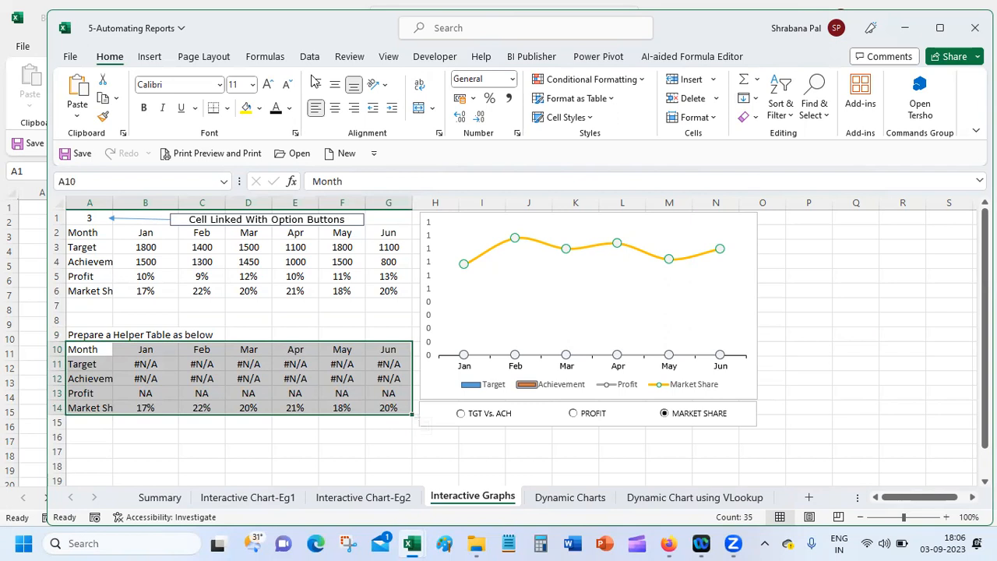
click(150, 58)
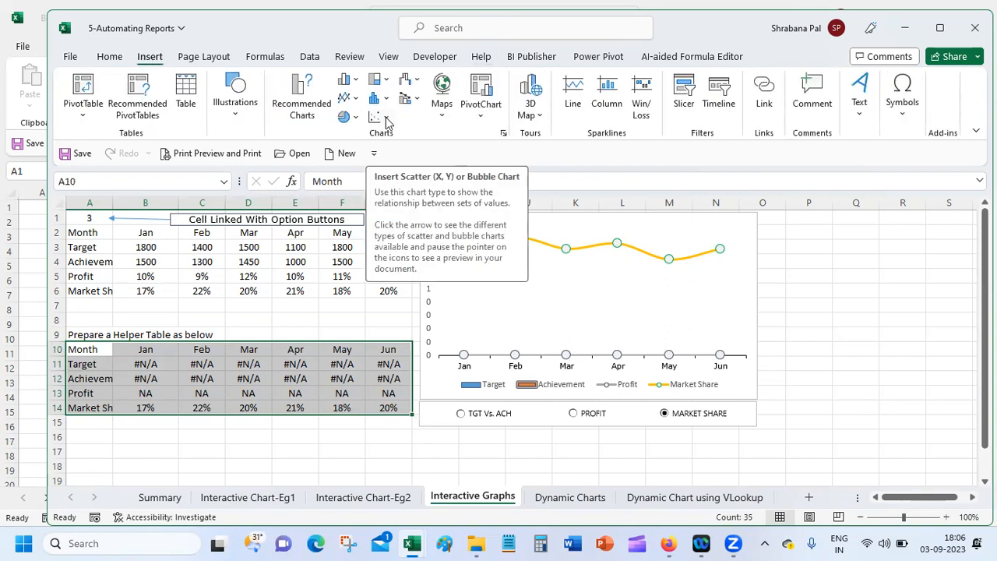
click(354, 98)
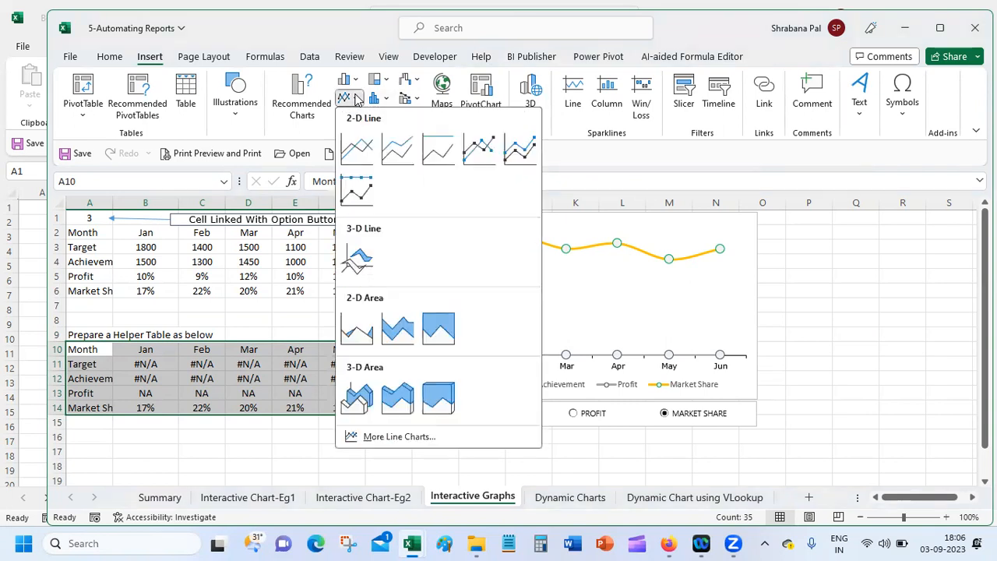
click(360, 154)
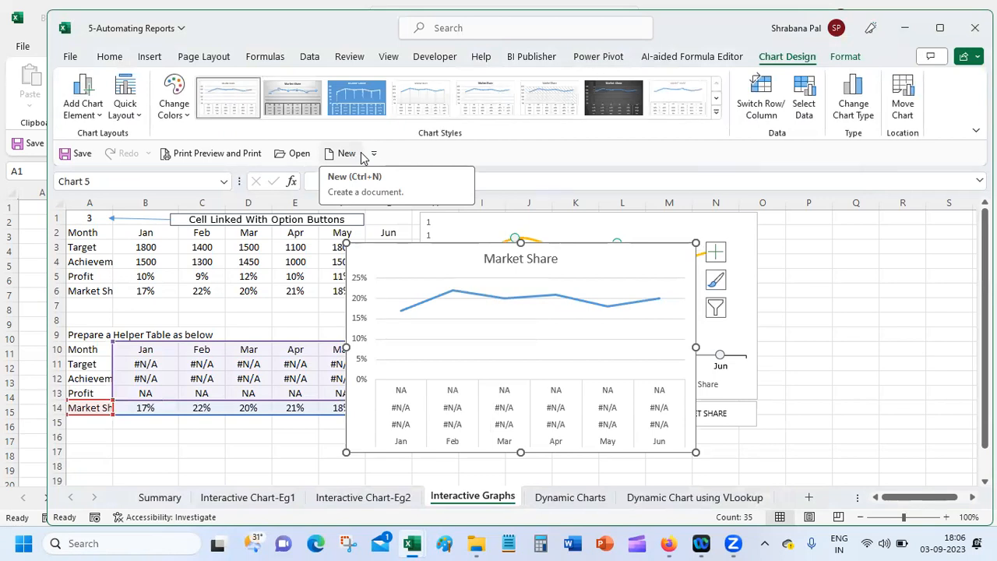
Set the data table of the new line chart to None
click(127, 109)
click(78, 107)
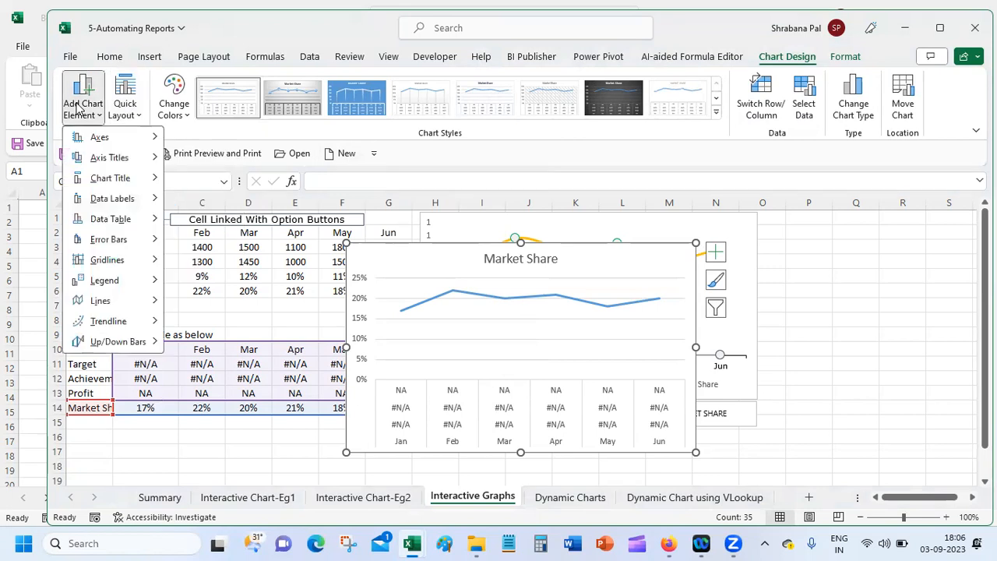
mouse_move(122, 218)
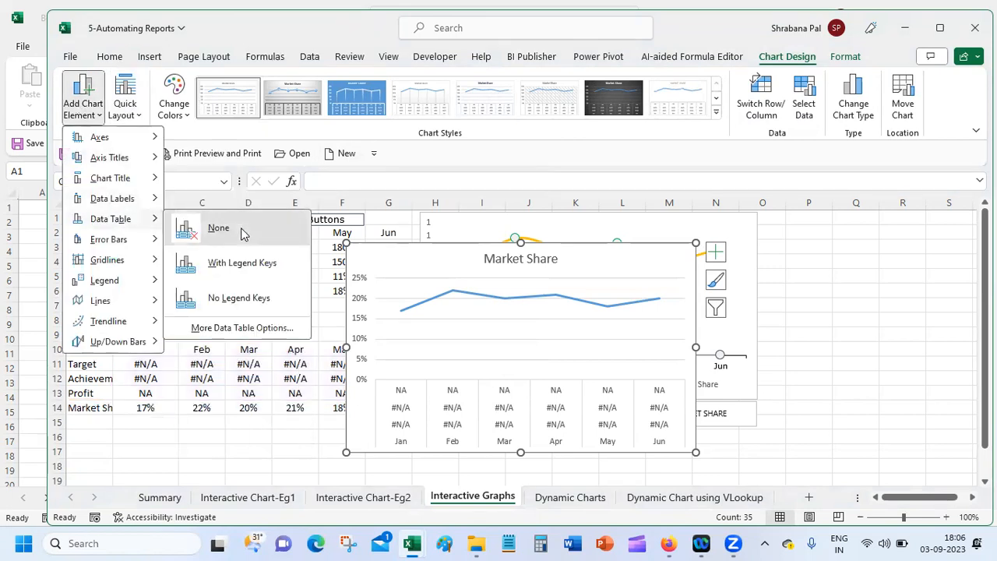
click(241, 231)
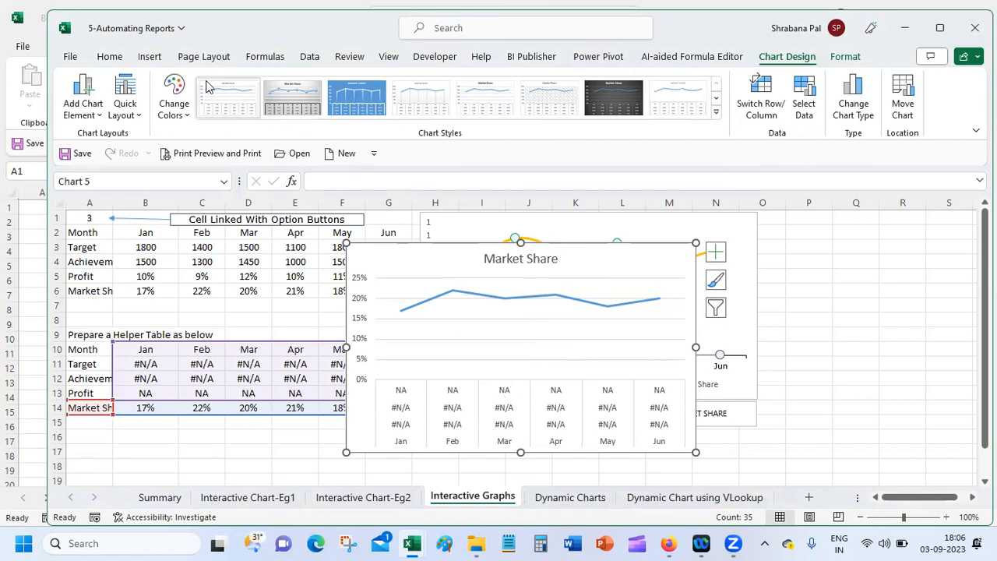
Try Quick Layouts 1 and 2 on the new line chart and move it over the existing interactive chart
click(128, 109)
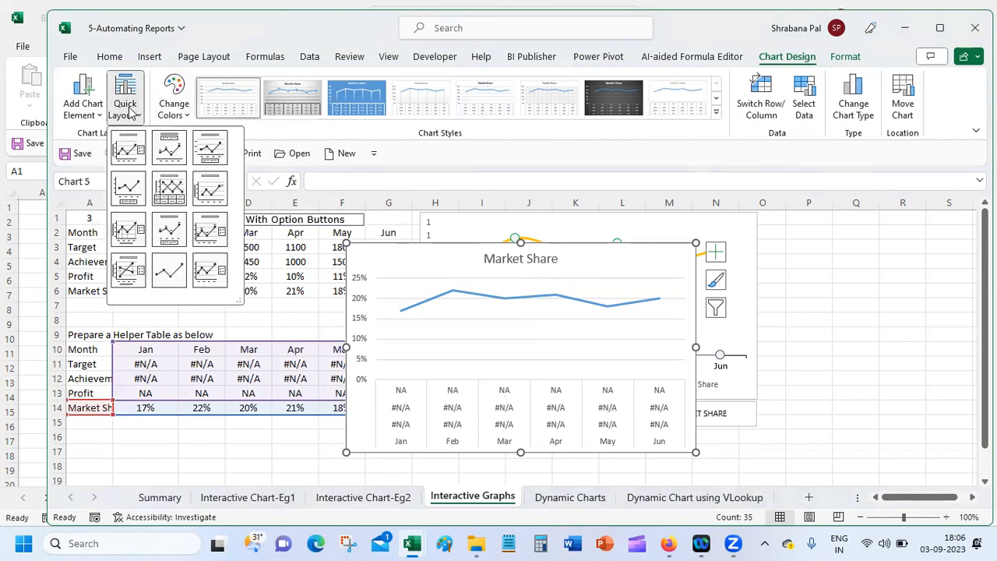
click(131, 148)
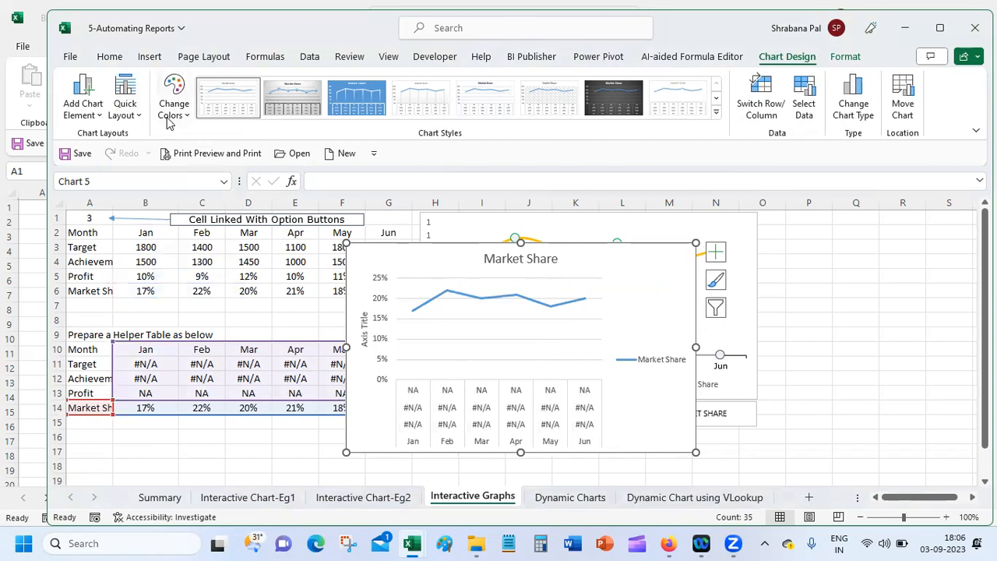
click(142, 115)
click(167, 148)
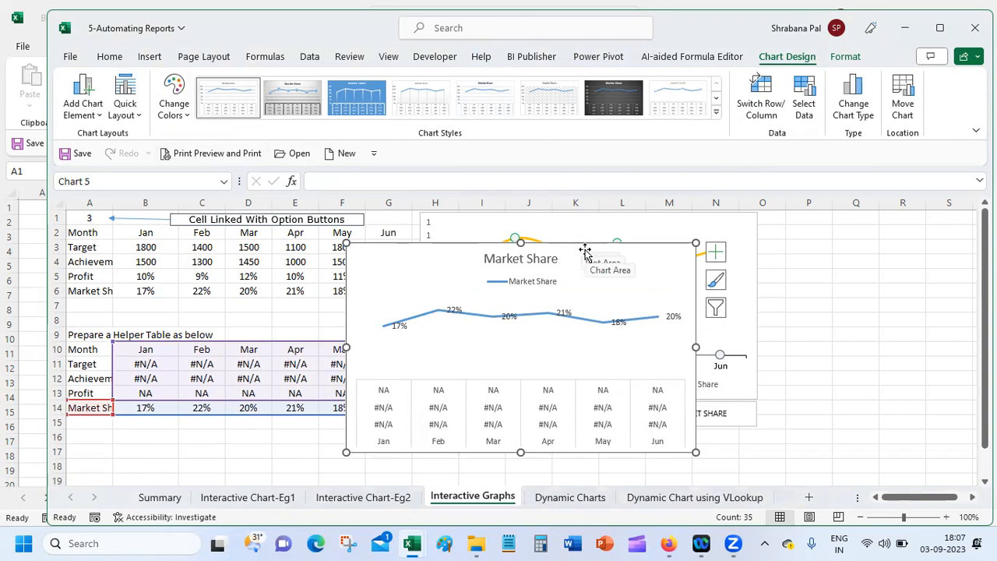
drag(585, 251, 657, 214)
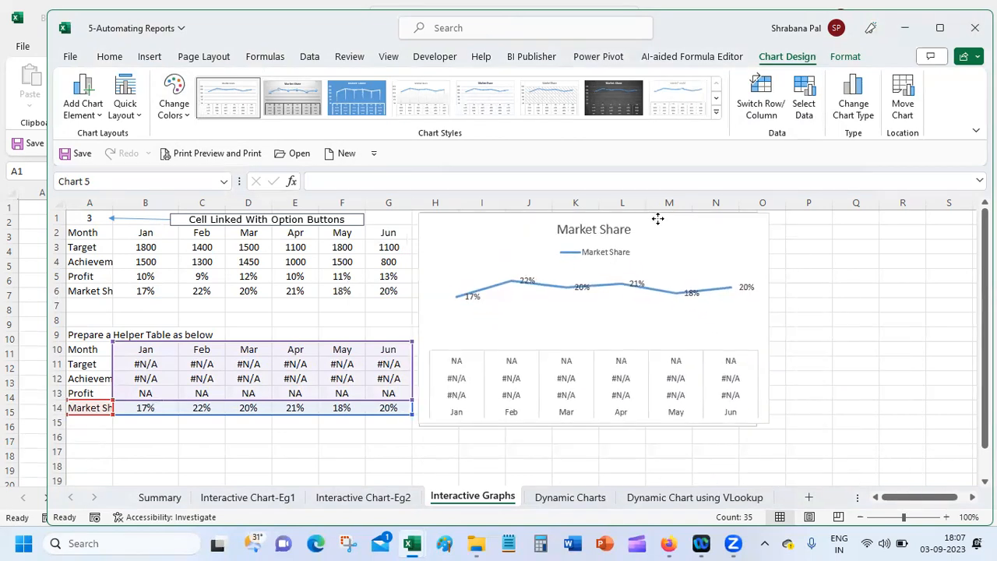
Apply Quick Layout 5 to the new line chart and remove its data table
click(123, 109)
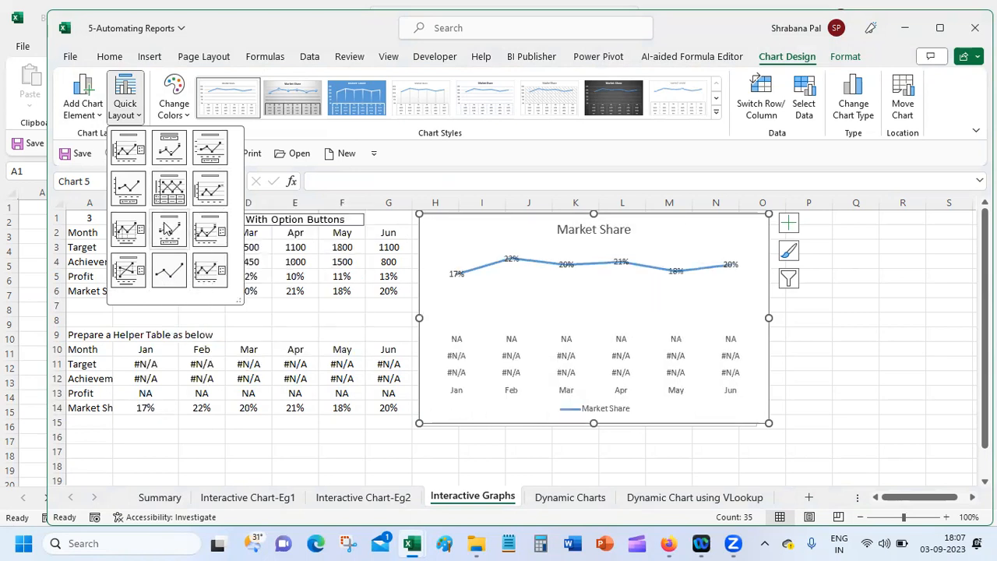
click(171, 185)
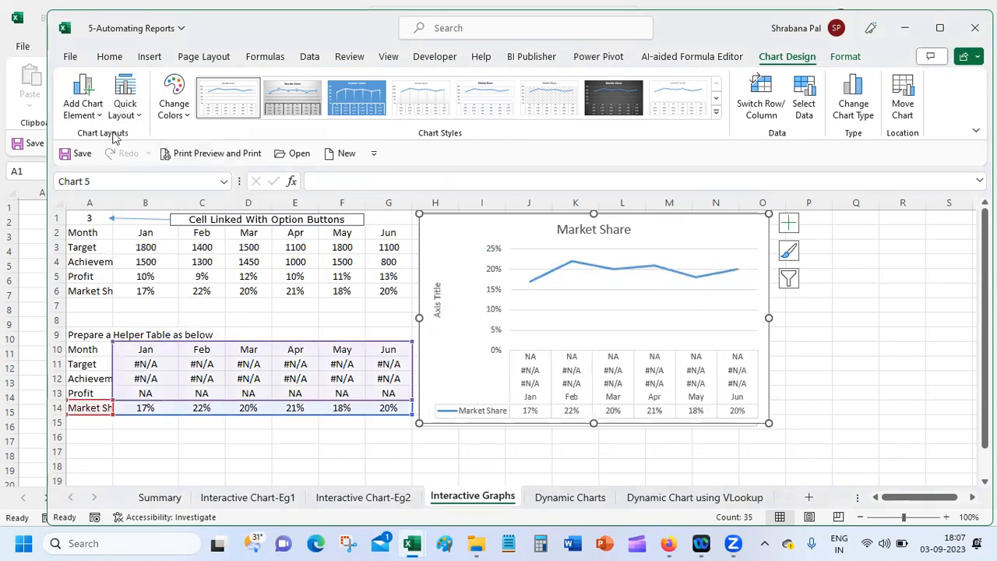
click(88, 92)
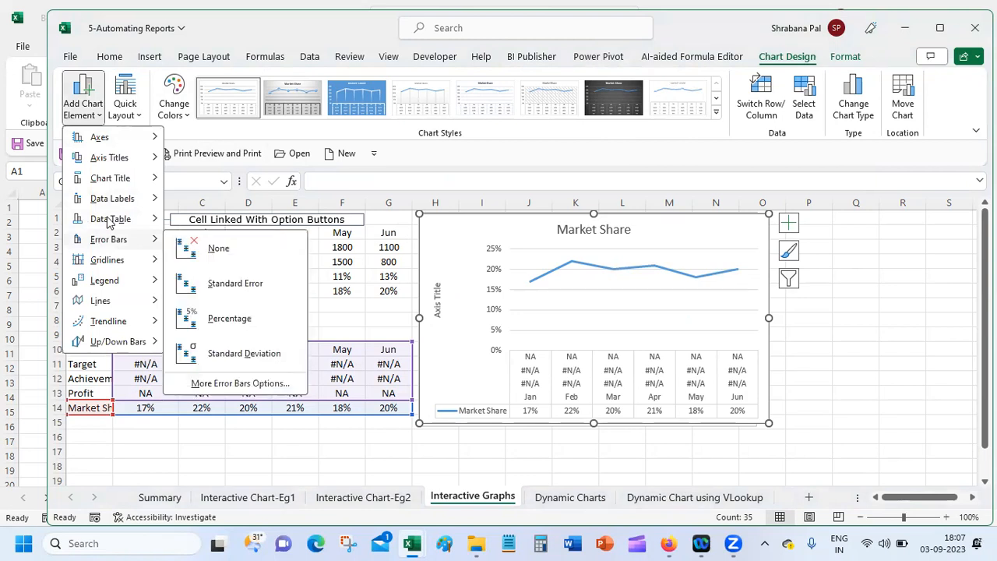
mouse_move(117, 218)
click(219, 229)
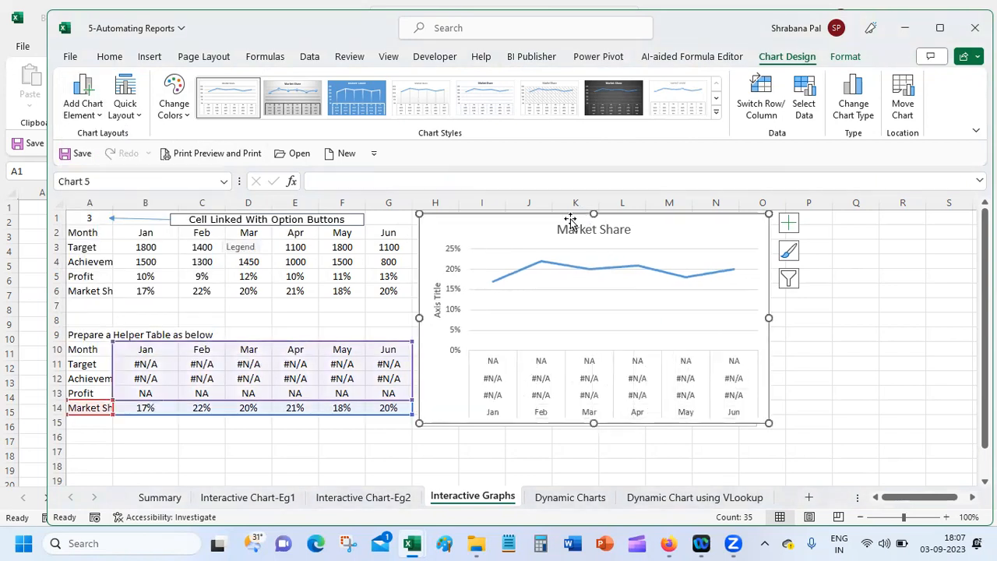
Shift the new line chart off the interactive chart and delete it
drag(569, 219, 598, 242)
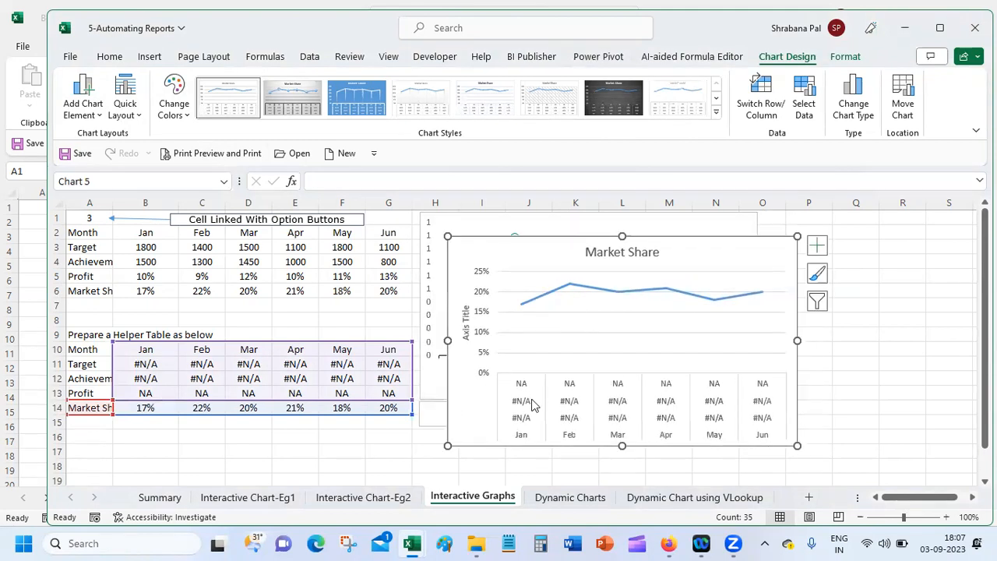
click(530, 404)
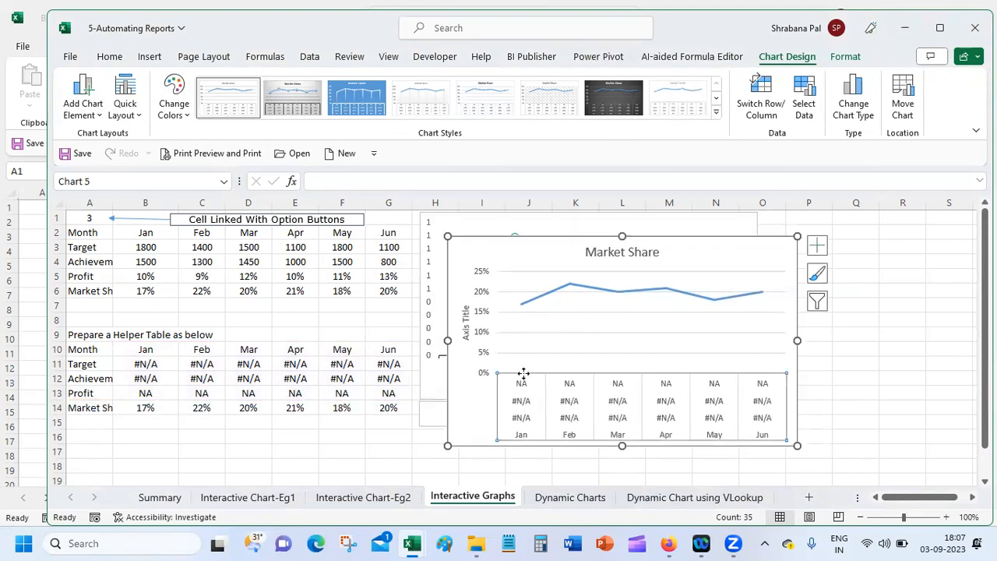
key(Delete)
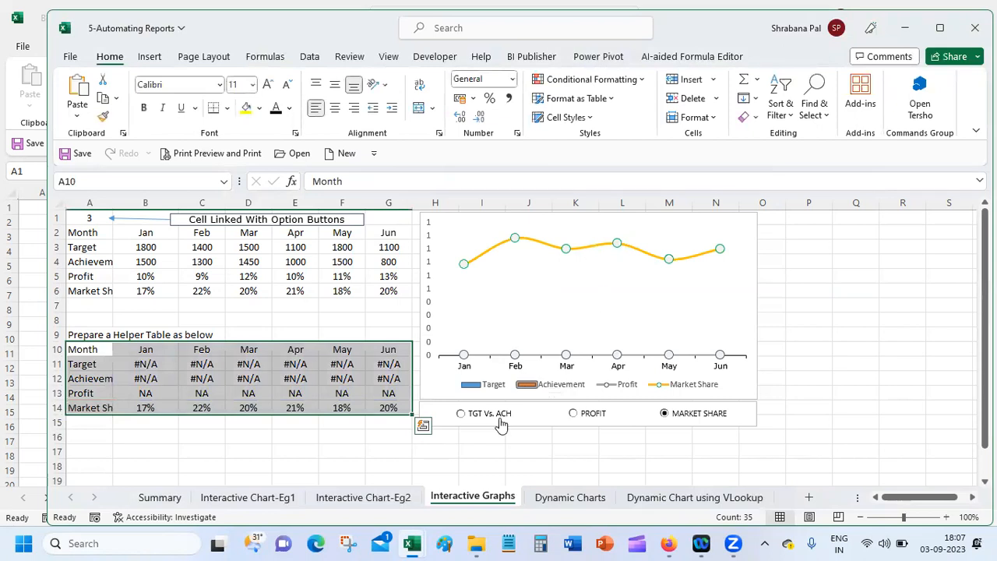
Select the helper table A10:G14 again and insert a basic 2-D line chart from it
click(283, 459)
drag(77, 350, 370, 411)
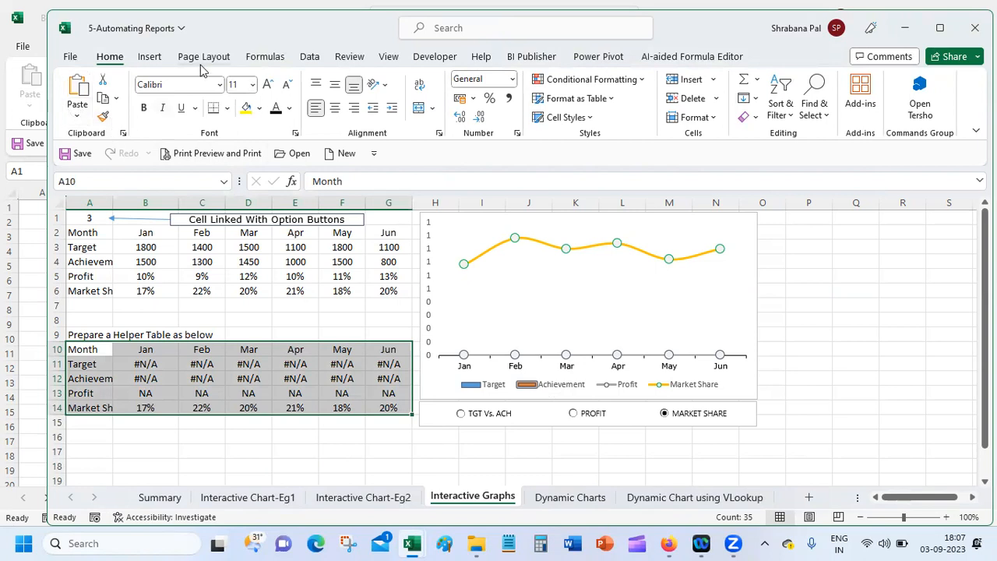
click(151, 60)
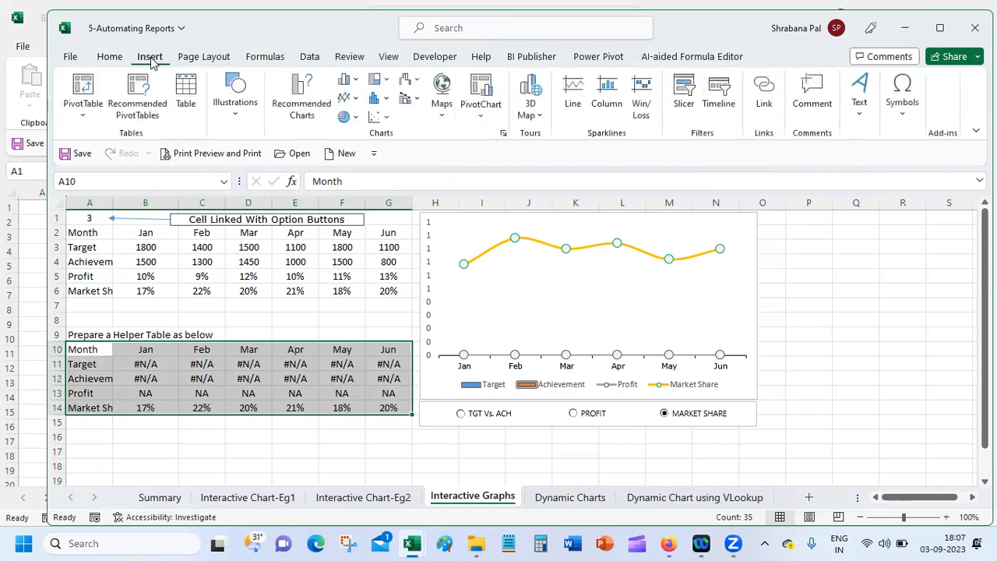
click(346, 98)
click(357, 148)
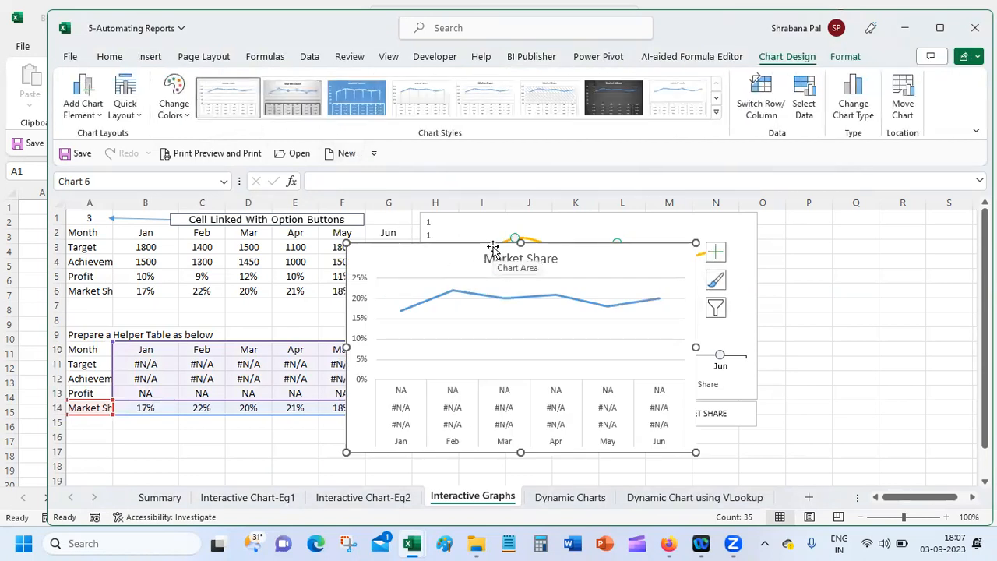
Apply Quick Layout 4 to the line chart
click(717, 114)
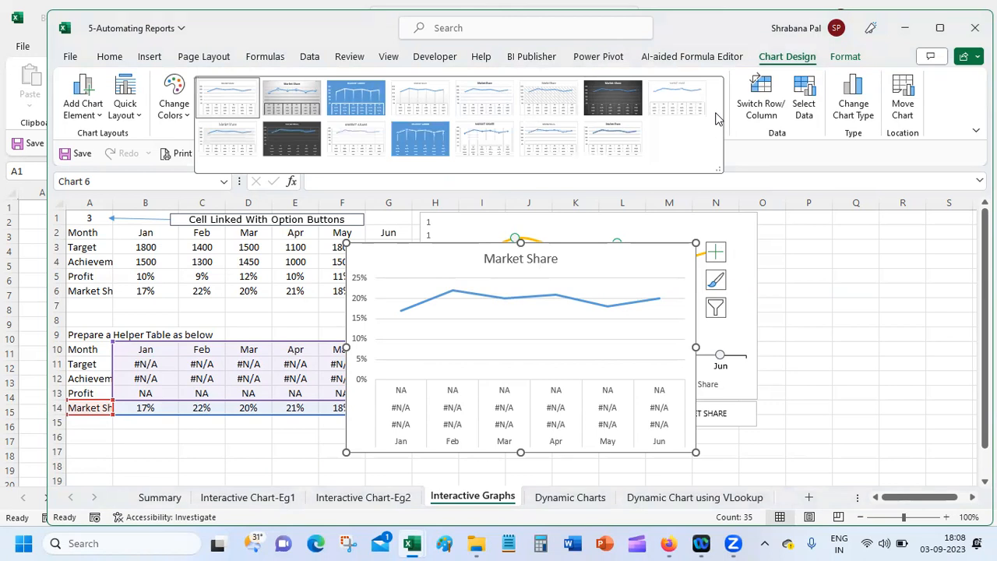
click(126, 116)
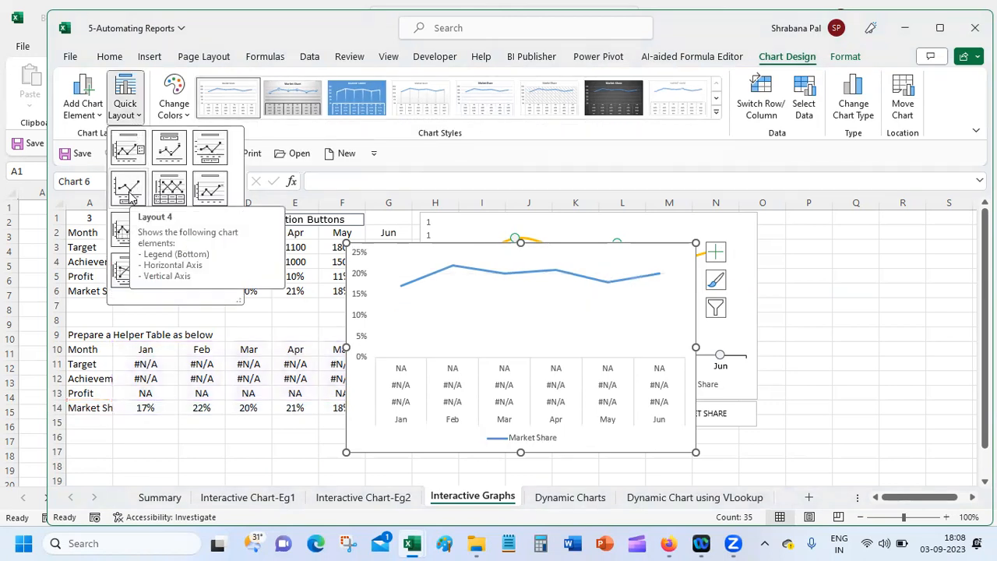
click(129, 196)
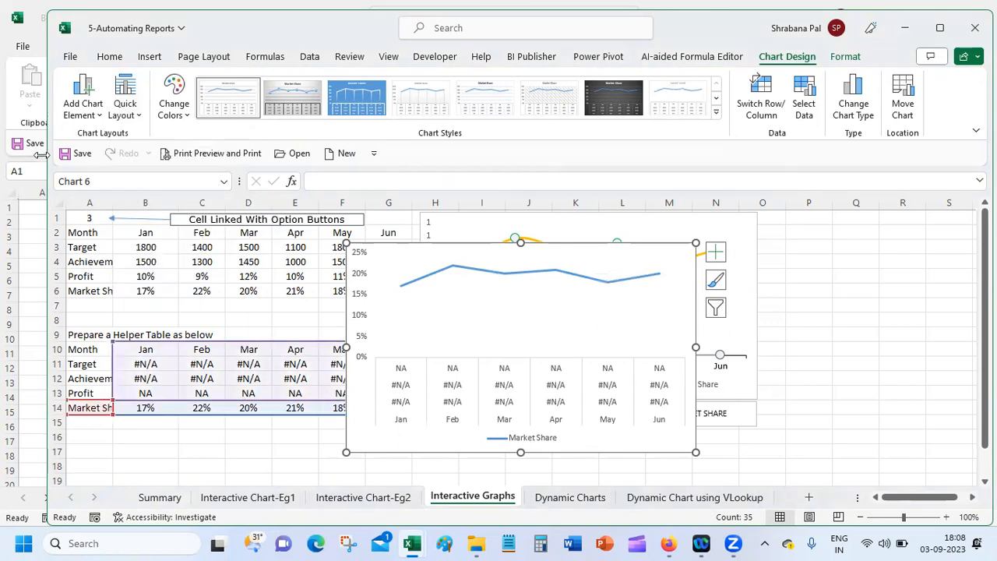
Set the line chart's data table to None and toggle its Data Table chart element
click(86, 109)
mouse_move(118, 221)
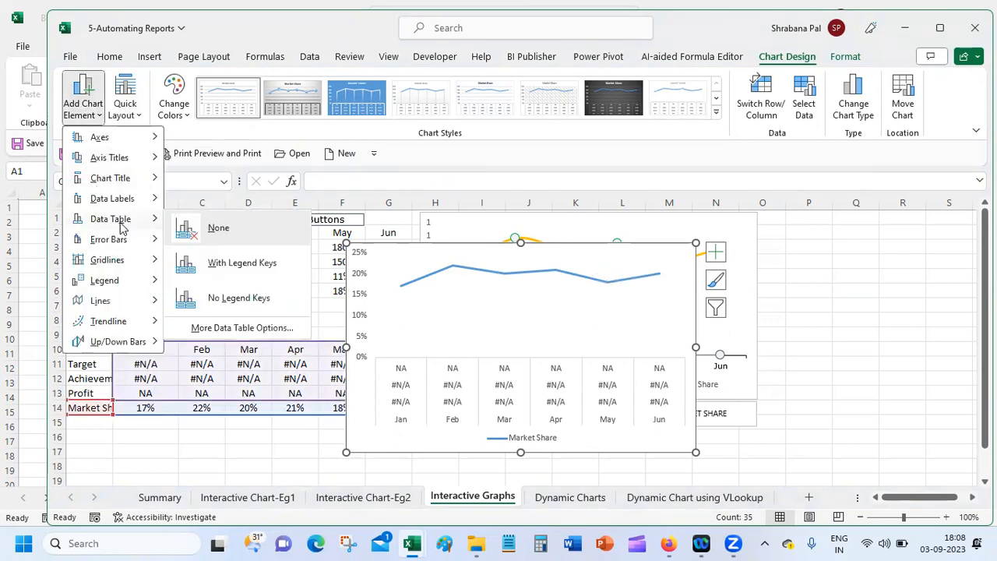
click(212, 225)
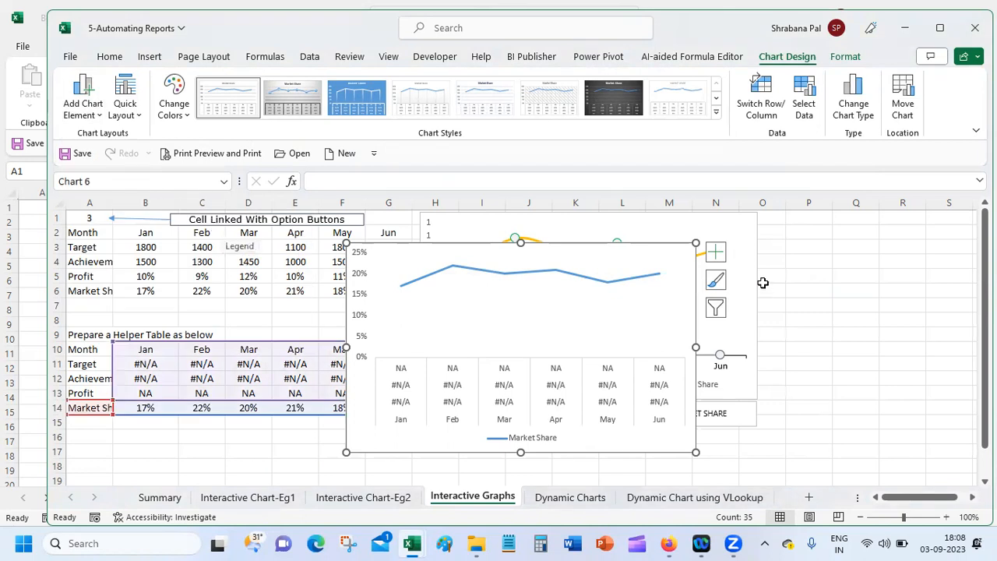
click(717, 260)
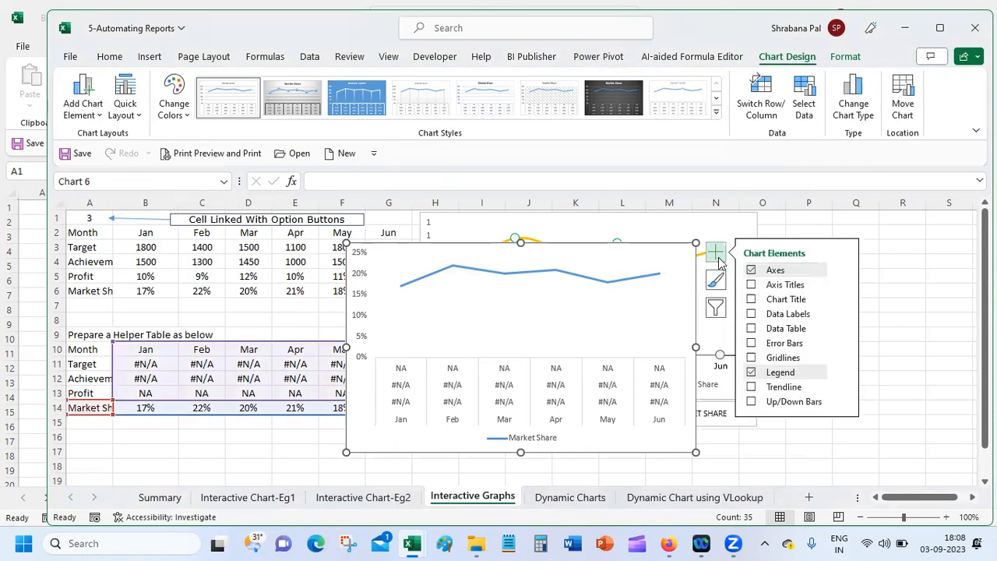
click(752, 328)
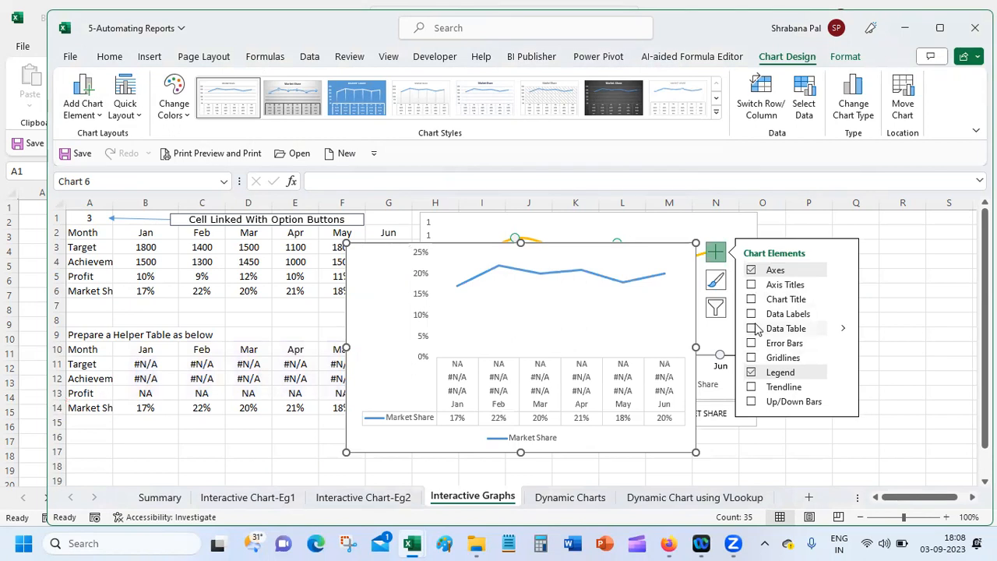
Remove the data table from the Market Share line chart, keep its axes displayed, and shift the chart slightly sideways
click(752, 328)
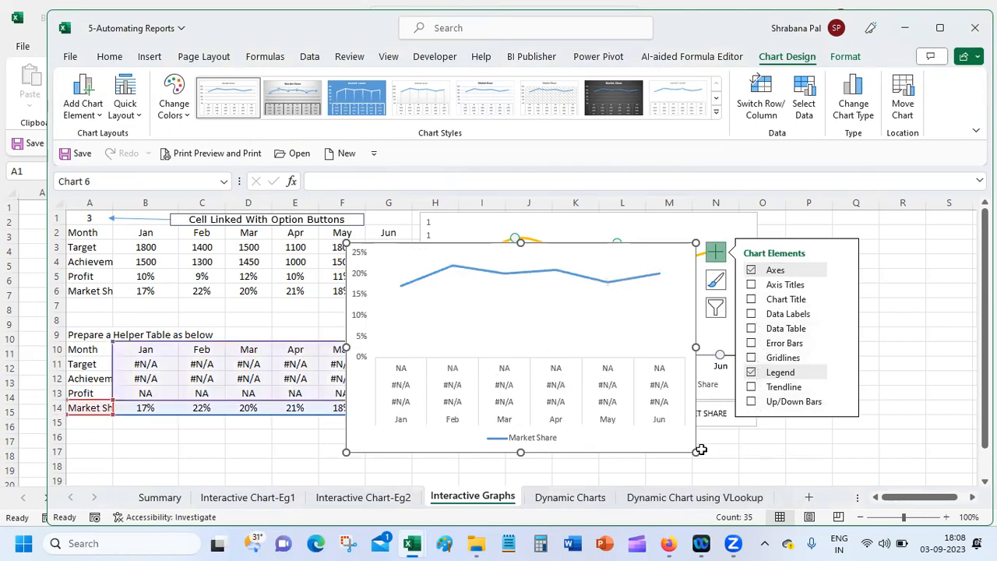
click(751, 271)
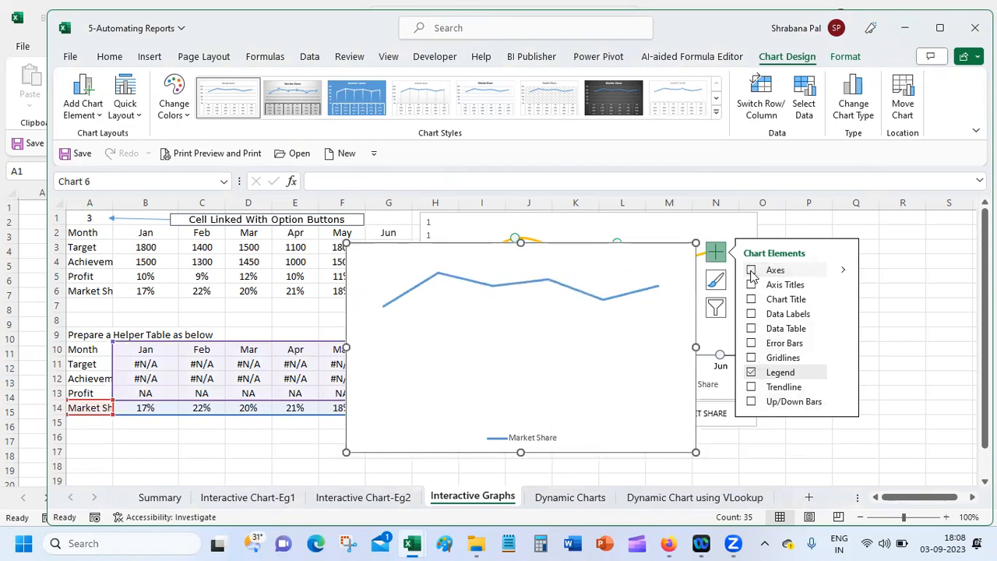
click(751, 271)
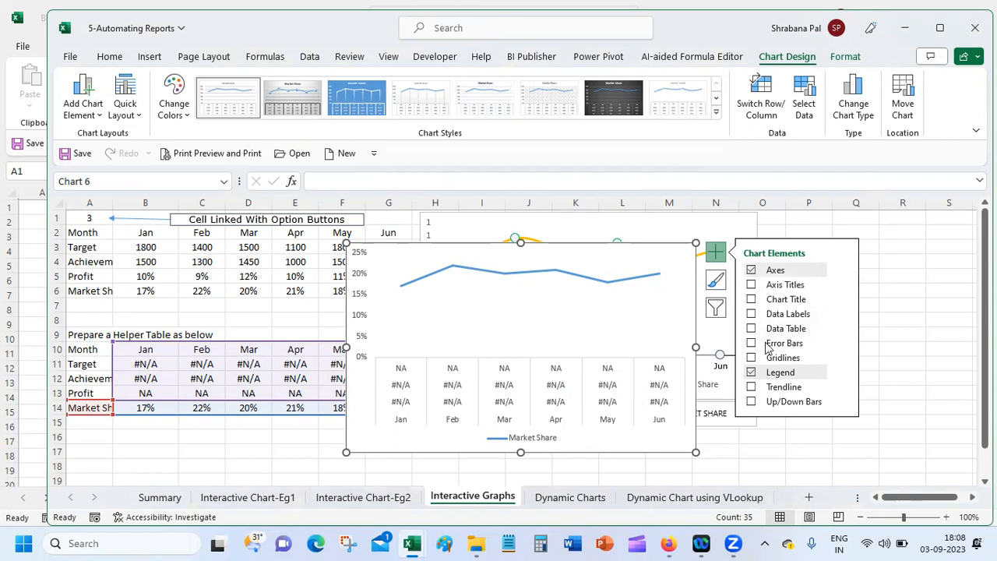
click(731, 451)
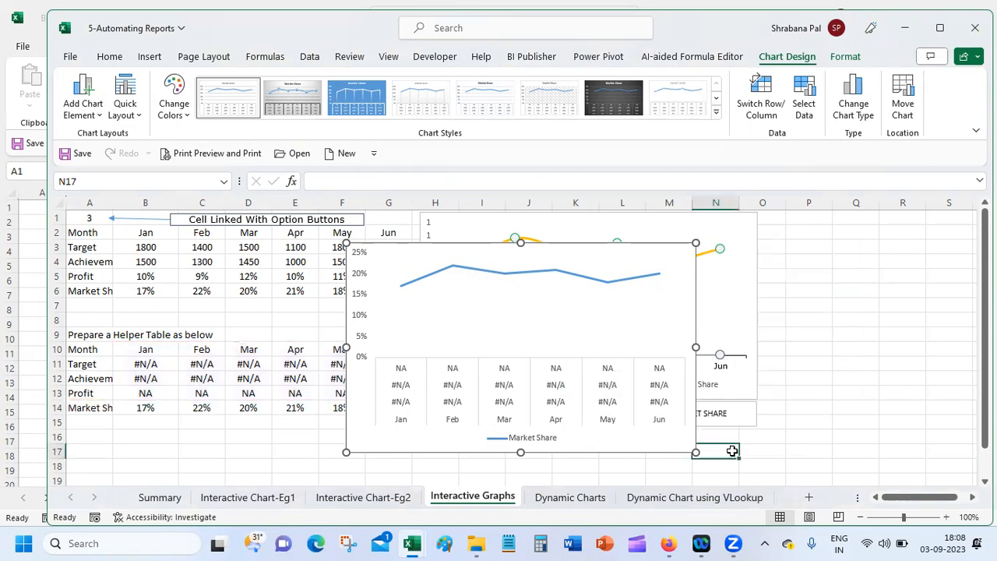
click(495, 378)
drag(469, 241, 502, 238)
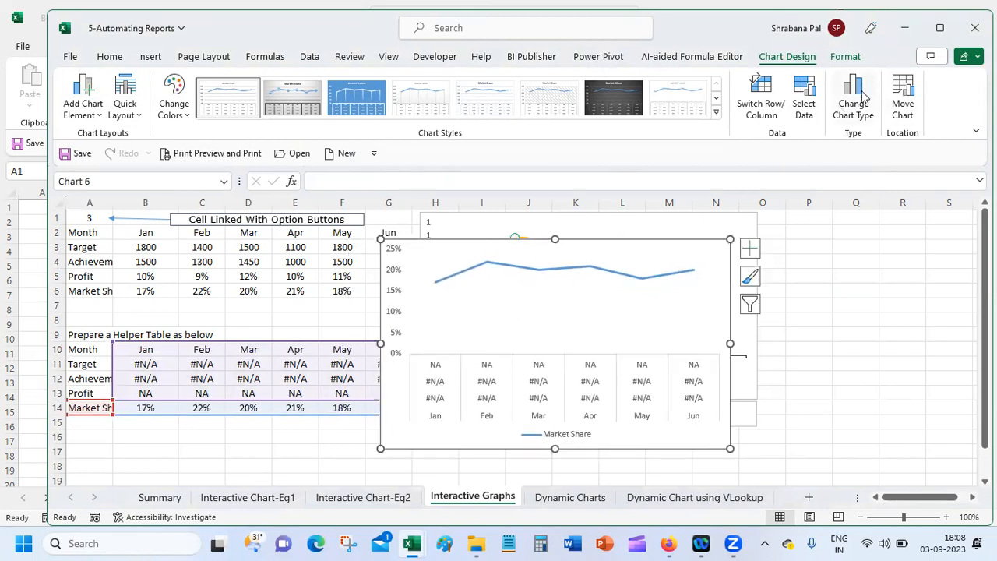
Open the chart's data source settings and reduce the horizontal axis label range to cell B10
click(807, 96)
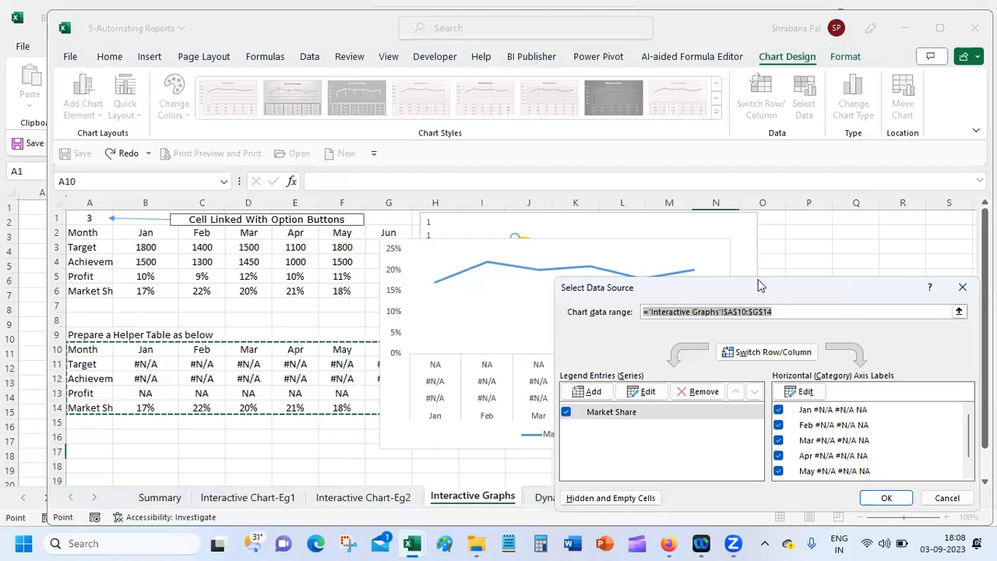
drag(758, 279, 257, 2)
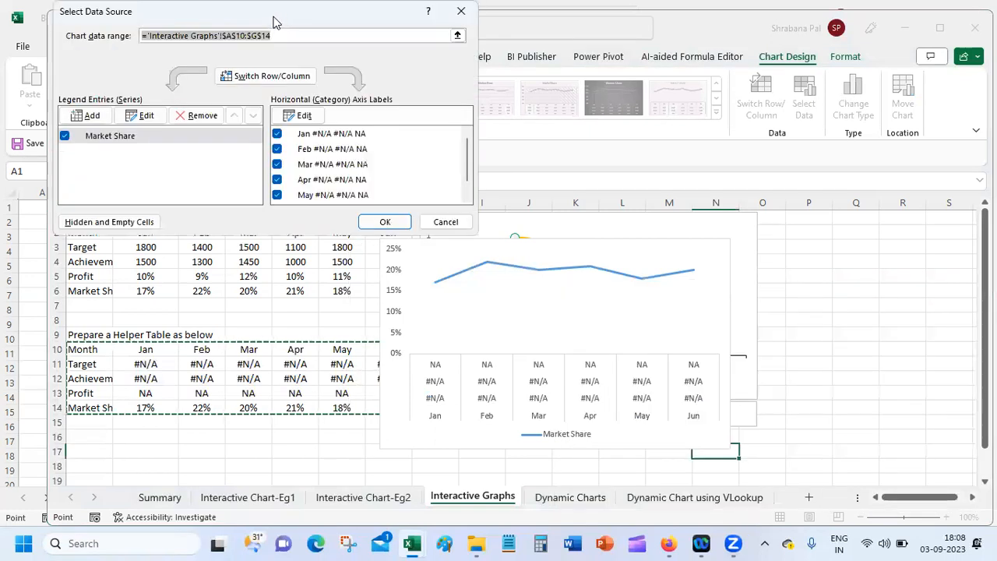
click(320, 136)
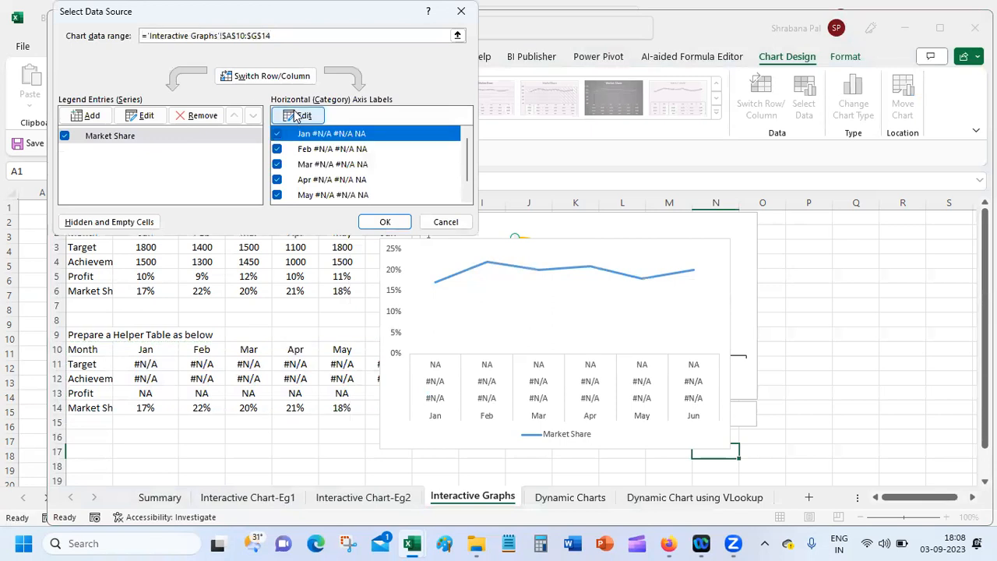
click(302, 115)
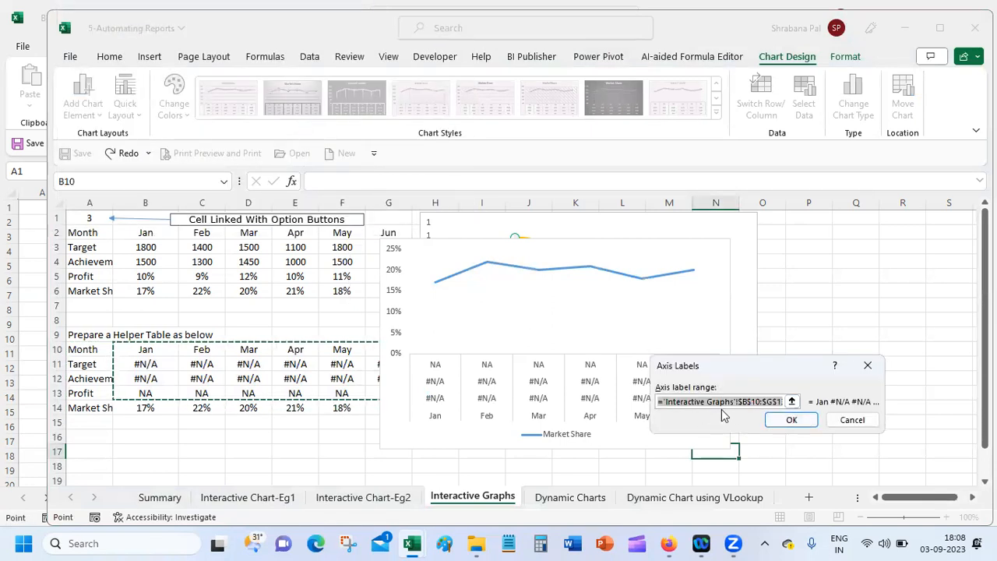
click(749, 402)
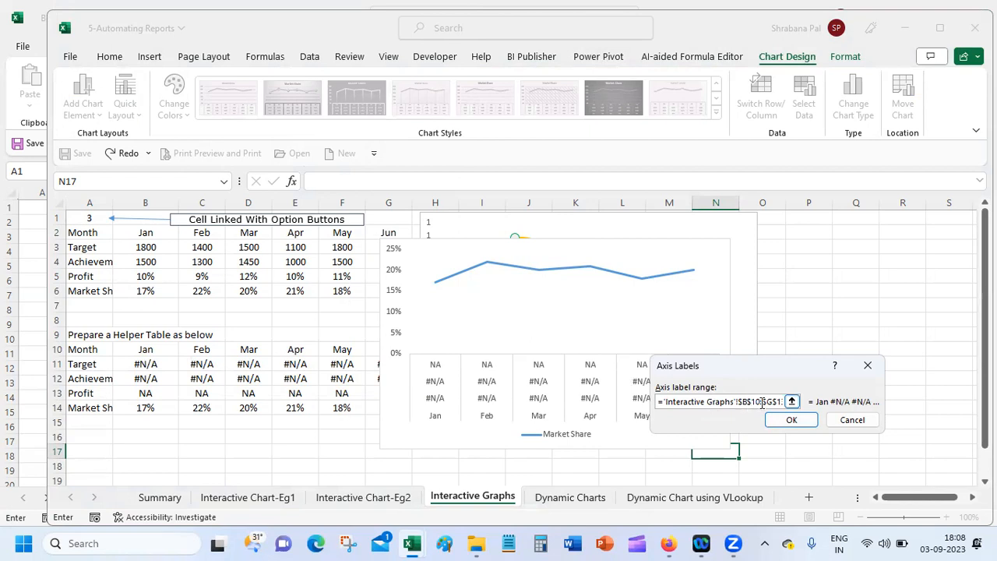
drag(760, 401, 829, 402)
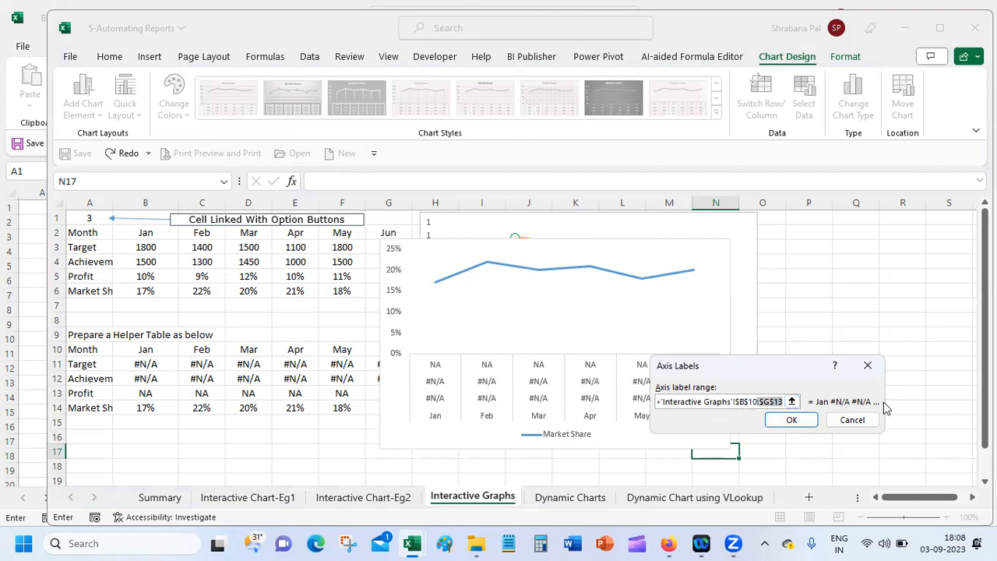
key(BackSpace)
click(791, 419)
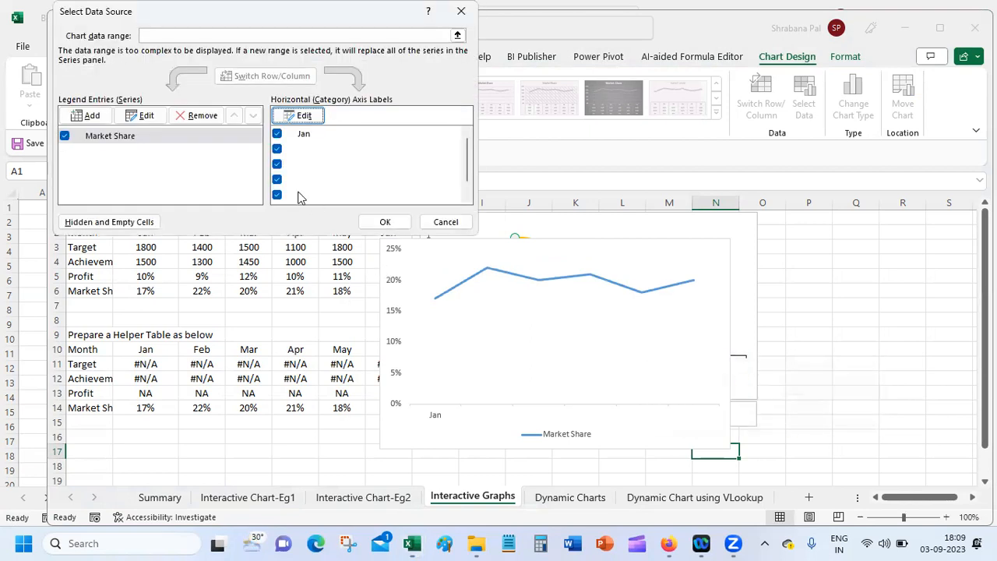
Try using cell B11 as the chart's horizontal axis label range
click(312, 150)
click(300, 115)
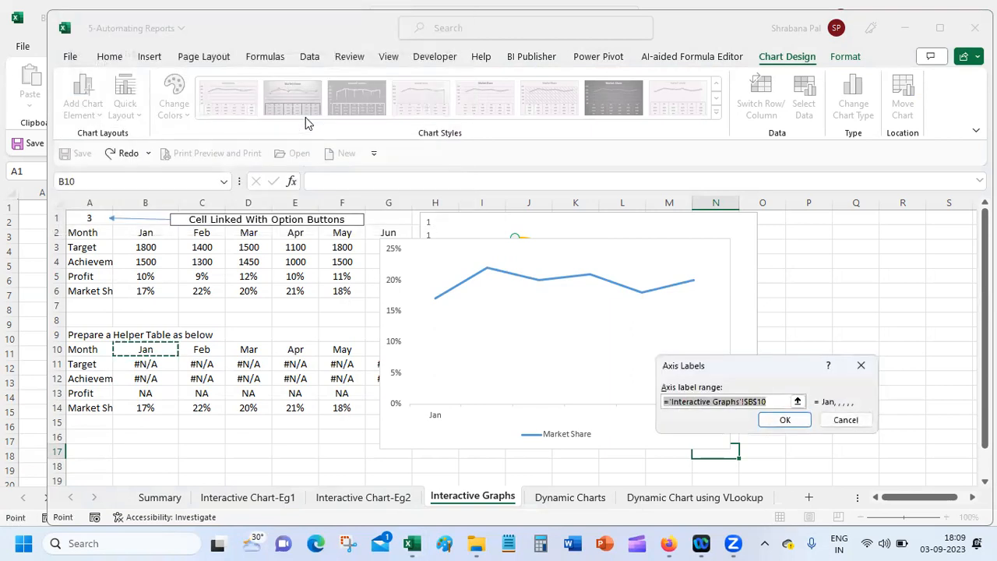
click(777, 405)
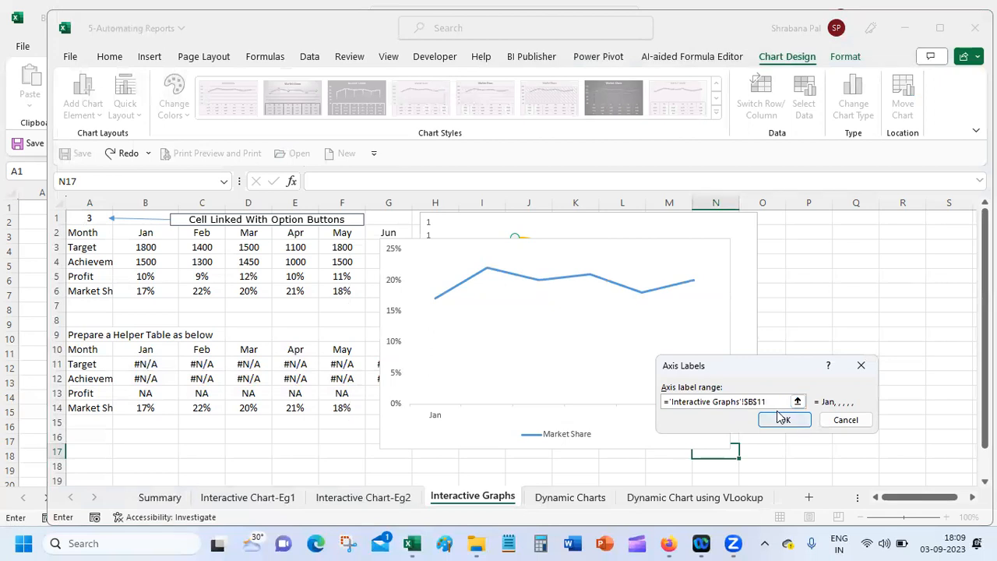
click(784, 420)
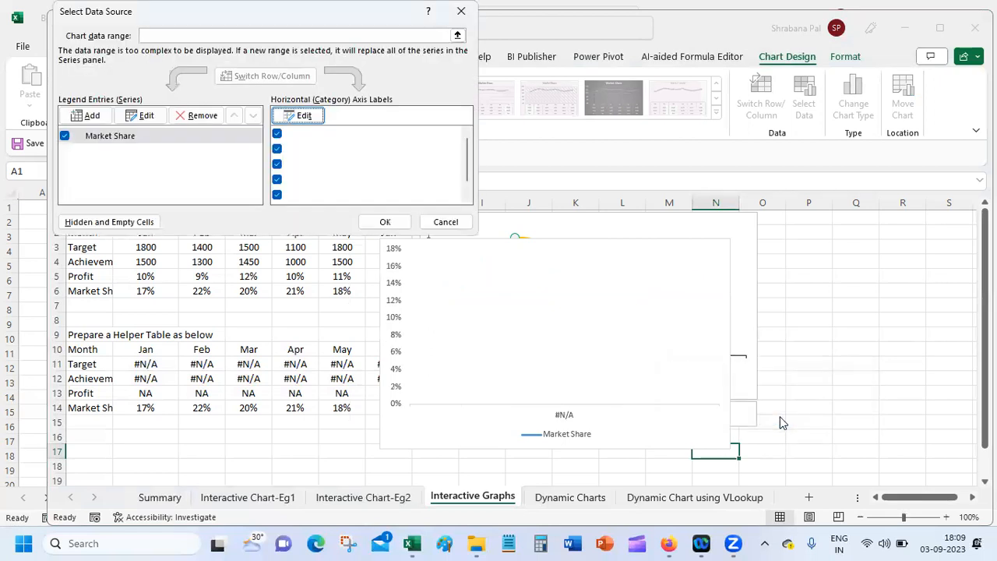
Set the horizontal axis label range to the helper table's month cells B10:F10
click(298, 117)
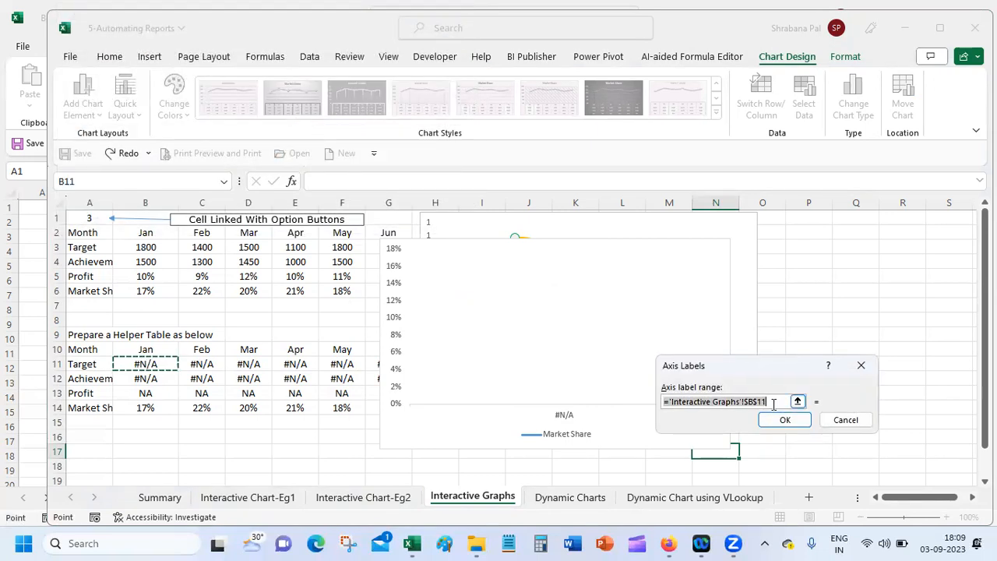
key(BackSpace)
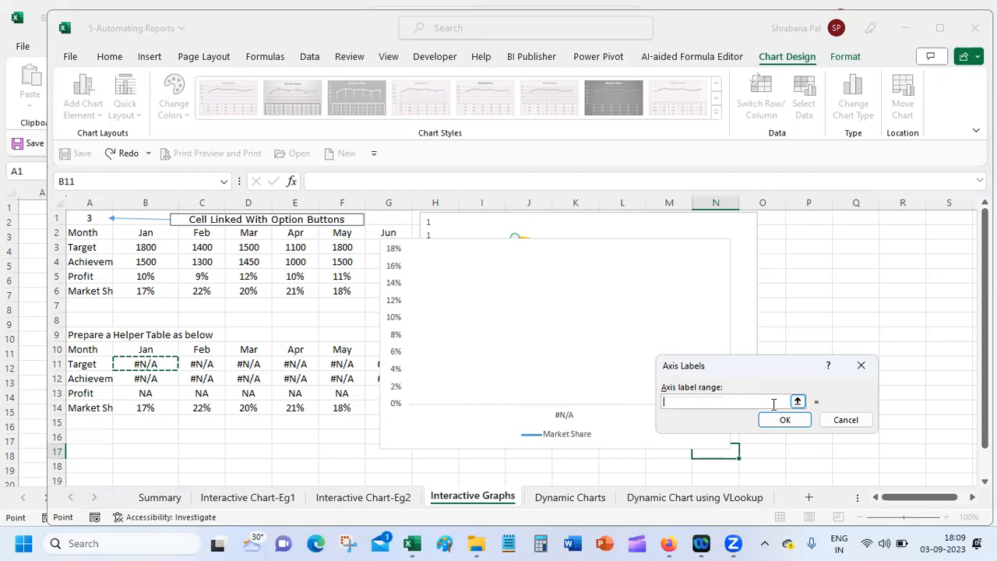
drag(131, 349, 337, 349)
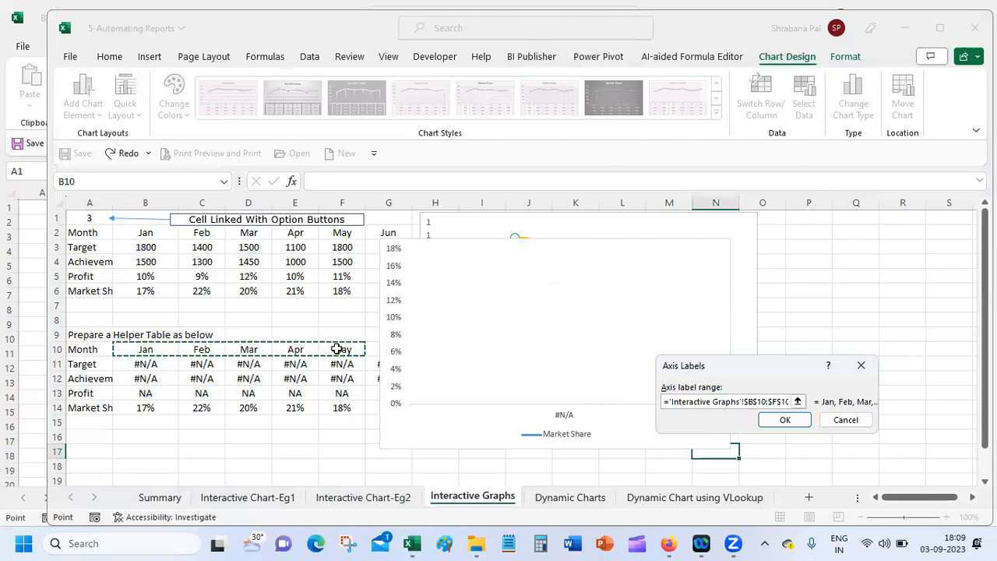
click(785, 419)
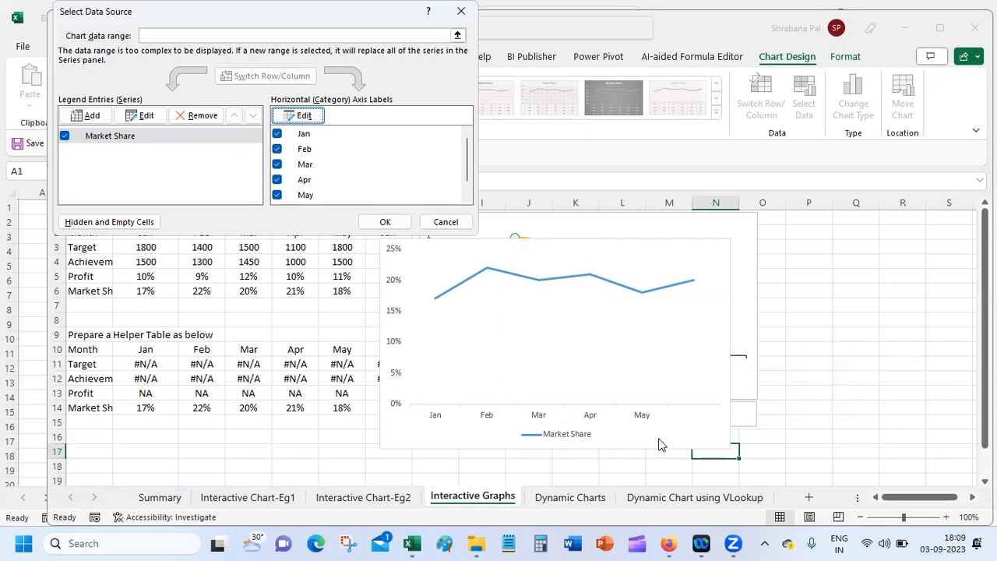
Check the Market Share series definition without changing it and apply the chart's data source changes
click(122, 138)
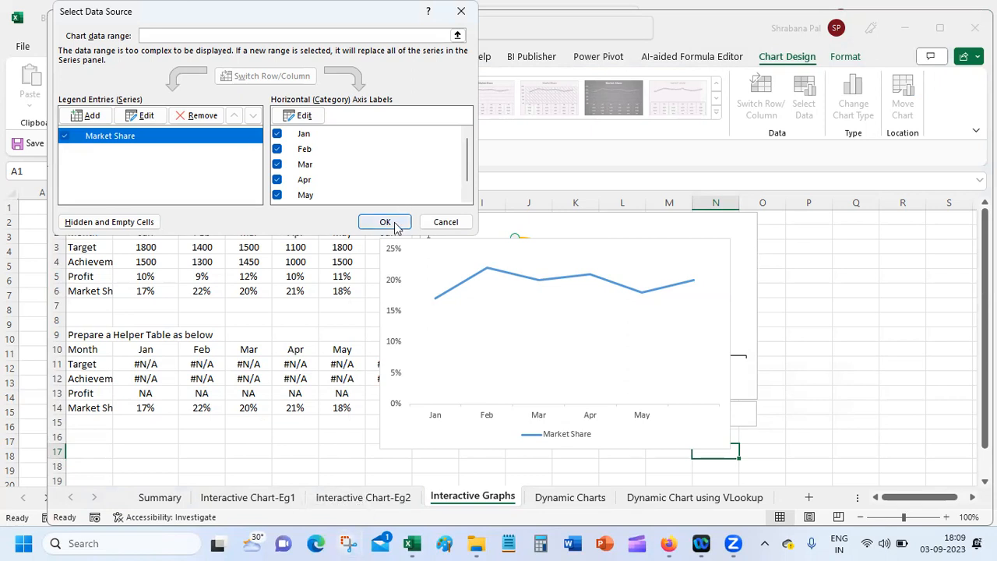
click(131, 118)
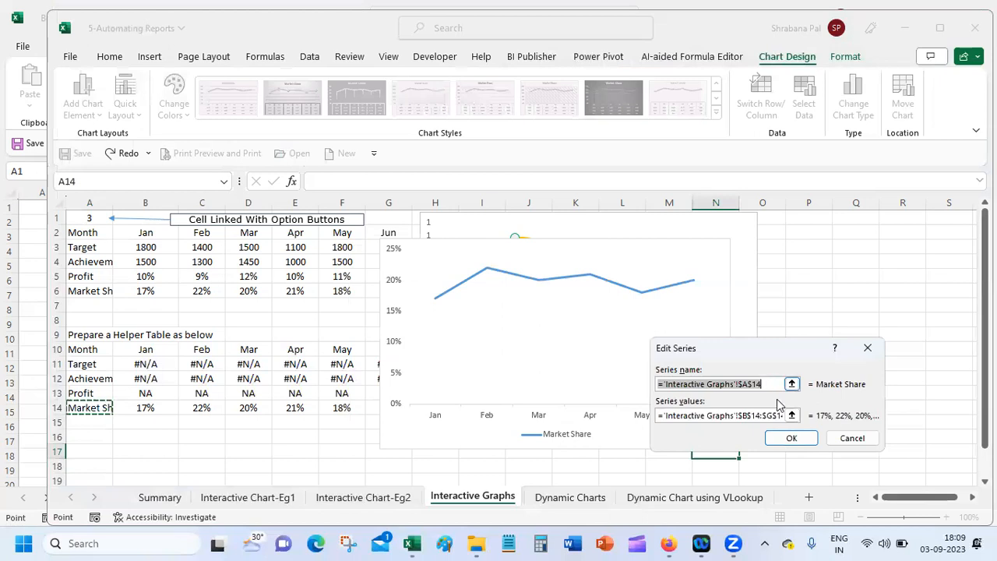
click(792, 439)
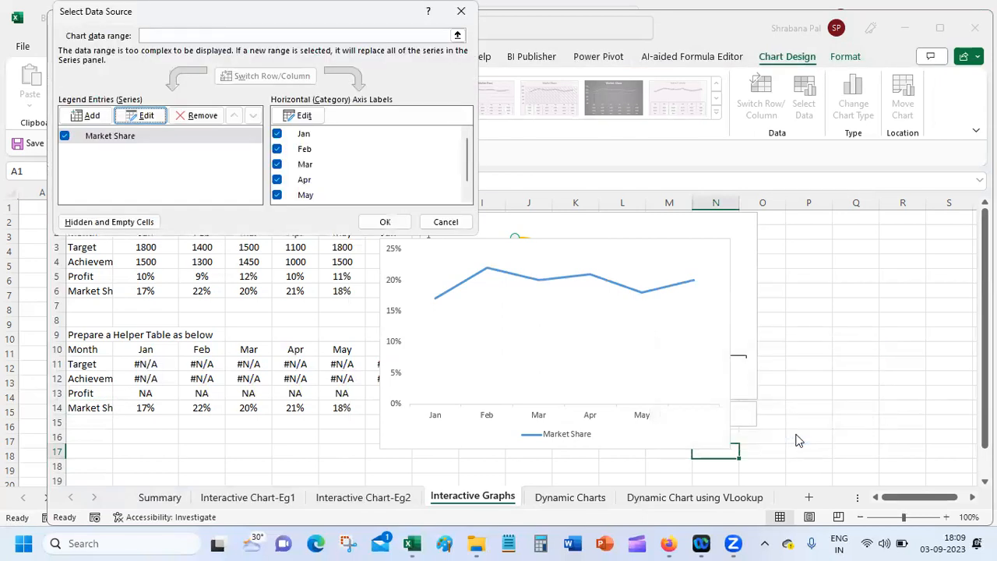
click(376, 221)
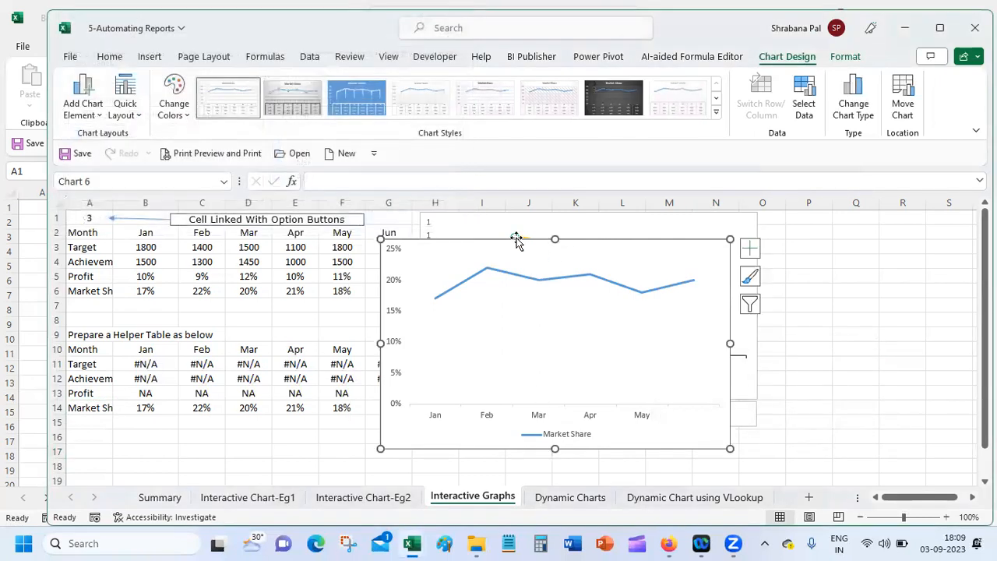
Move the Market Share chart over columns K to R and select the TGT Vs. ACH option
drag(514, 244, 498, 262)
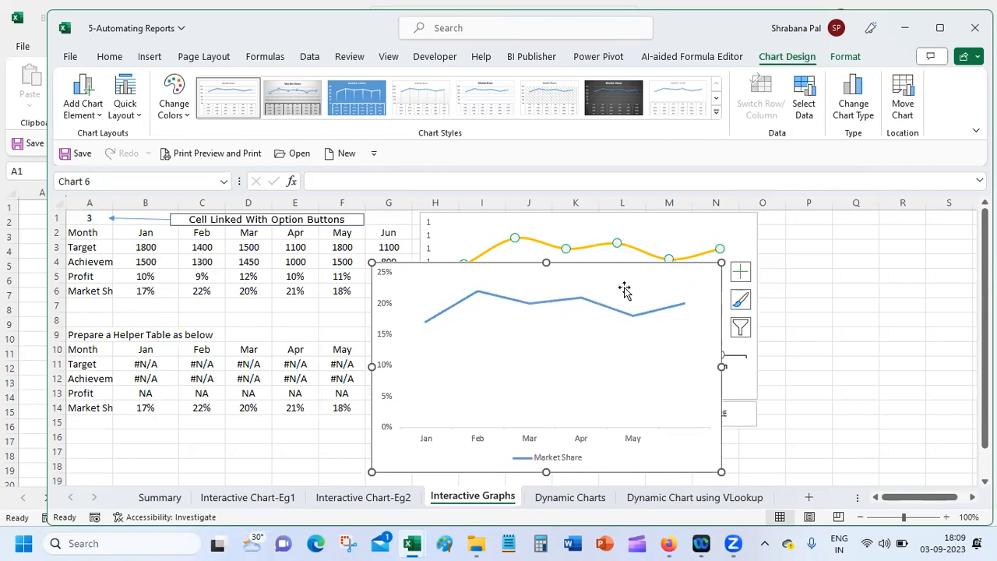
drag(618, 267, 838, 240)
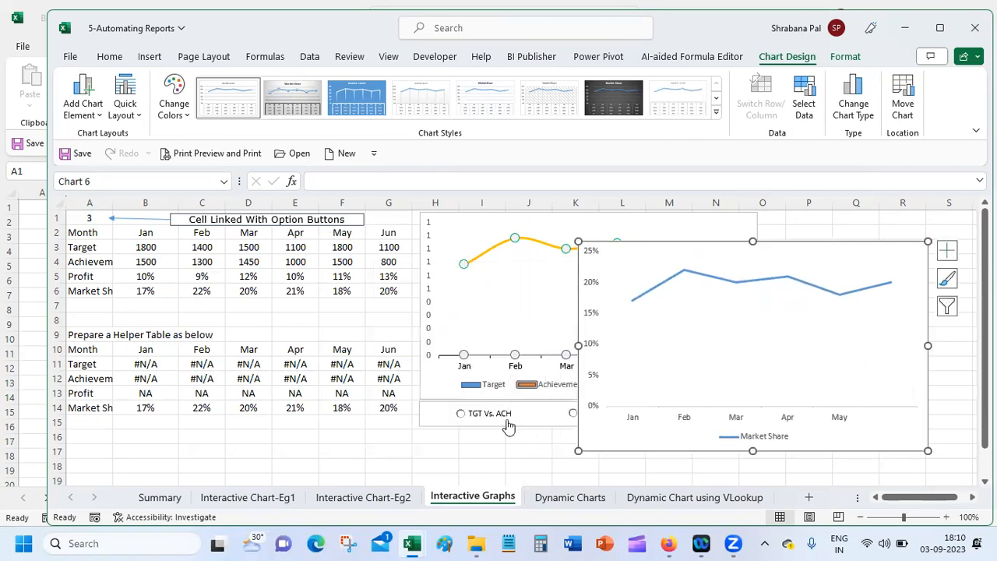
click(461, 413)
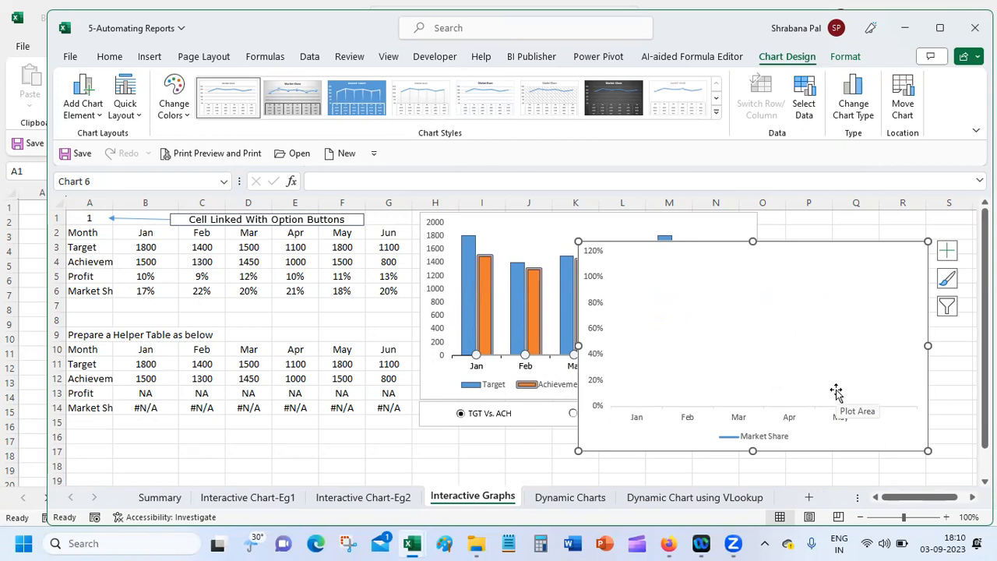
Change the Market Share line chart to a 2-D clustered column chart
right_click(707, 244)
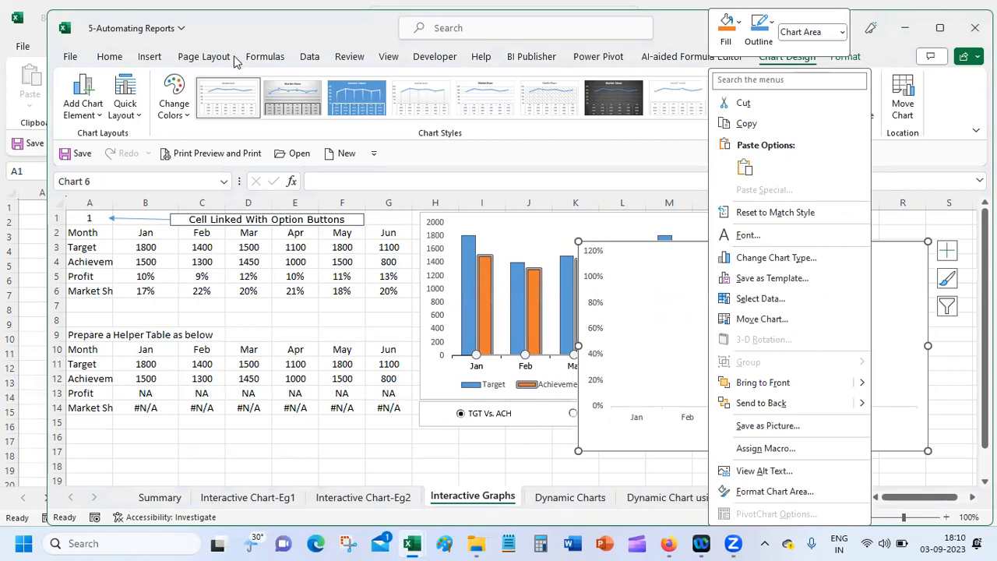
click(150, 58)
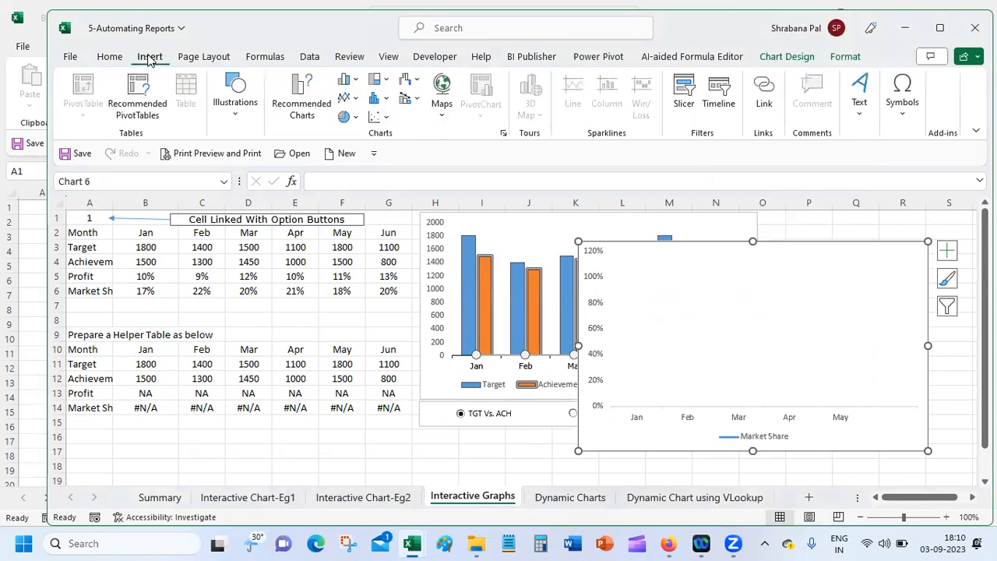
click(357, 80)
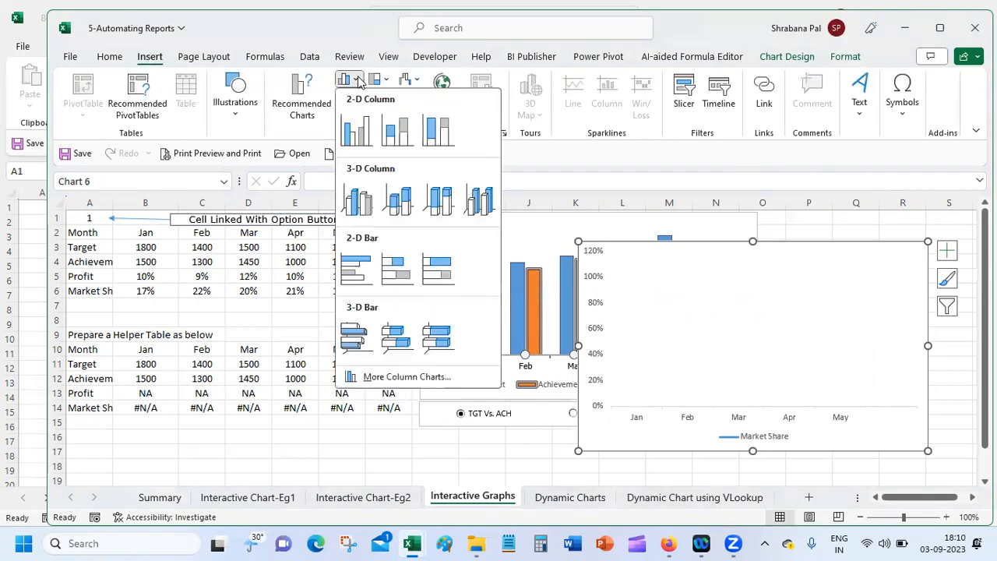
click(360, 119)
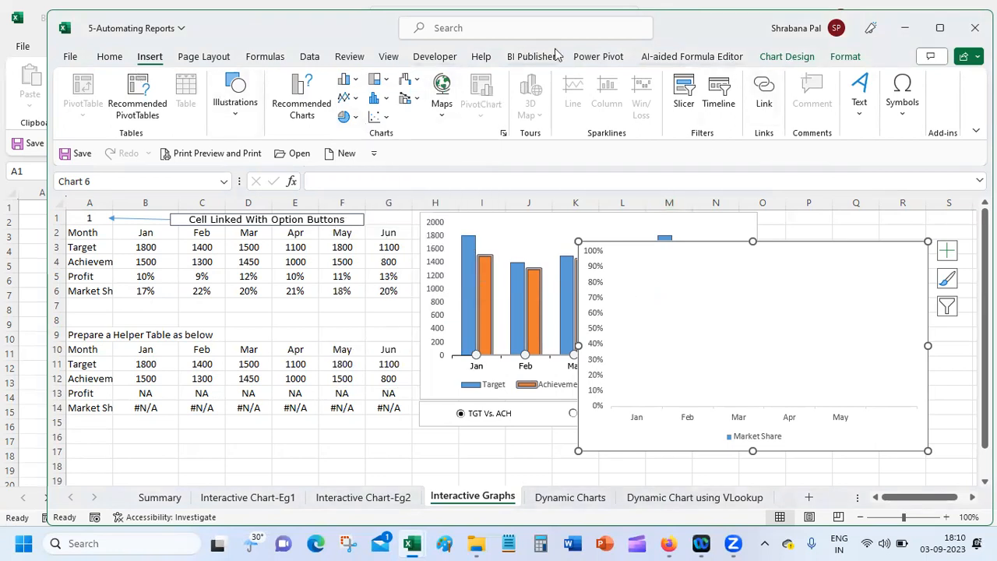
Remove the Market Share series from the new chart's data source
click(787, 57)
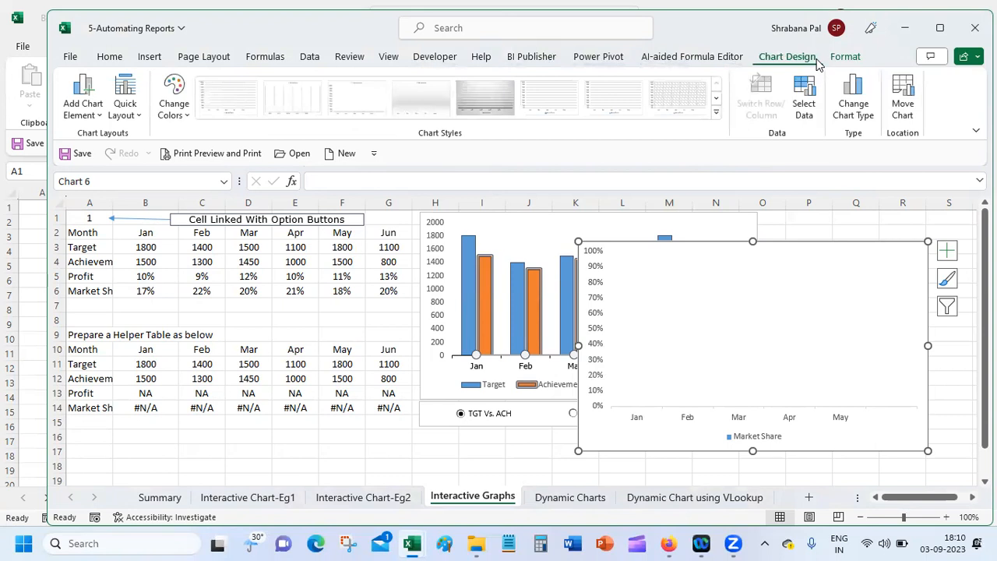
click(806, 100)
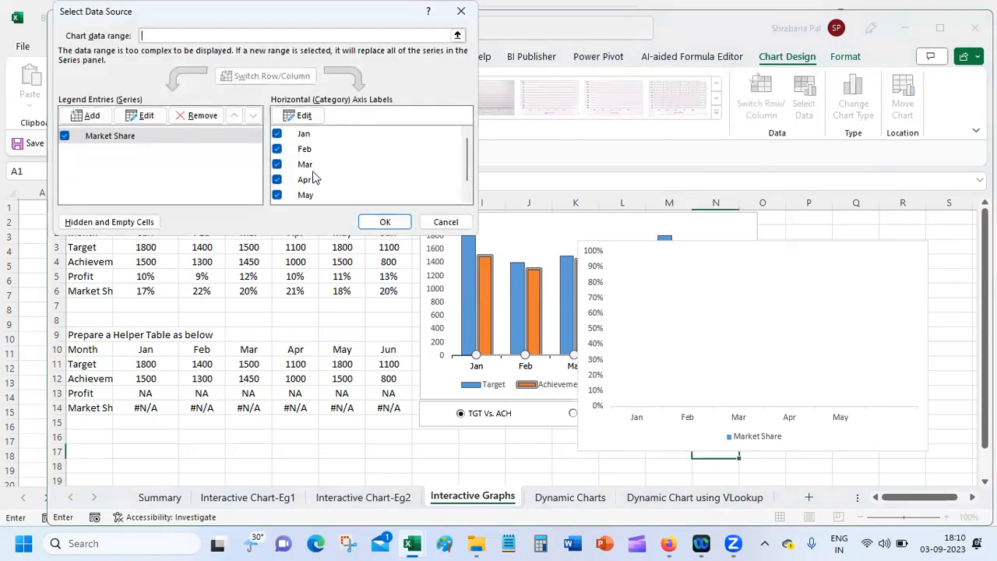
click(181, 116)
Try to add a series to the chart with its name from A11 and its values from B11:G11
click(90, 116)
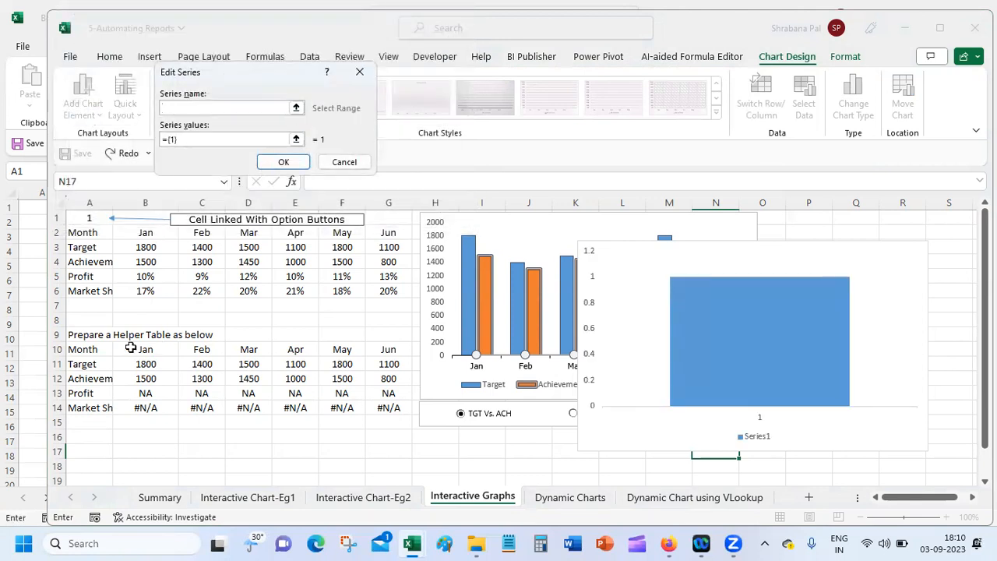
click(85, 364)
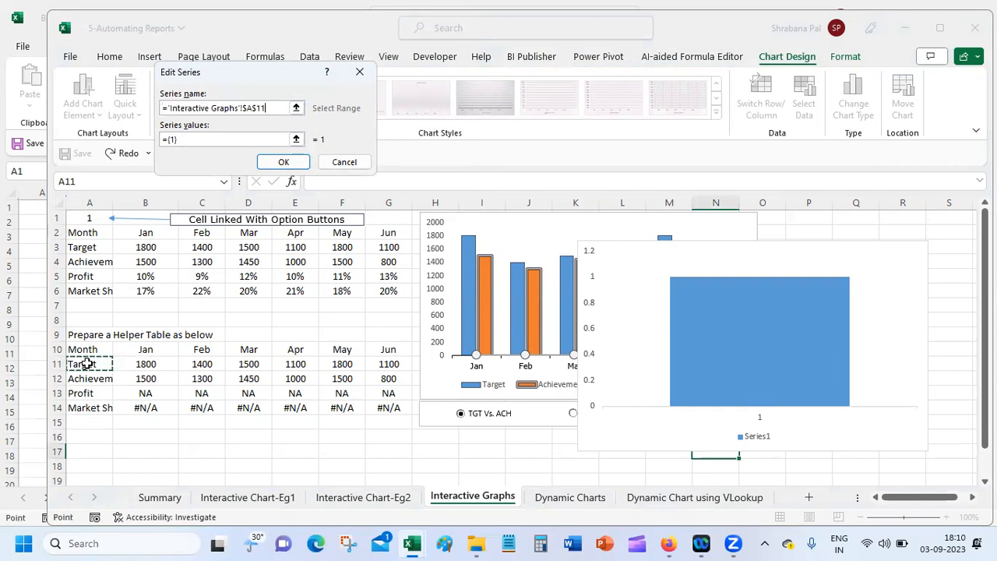
click(176, 140)
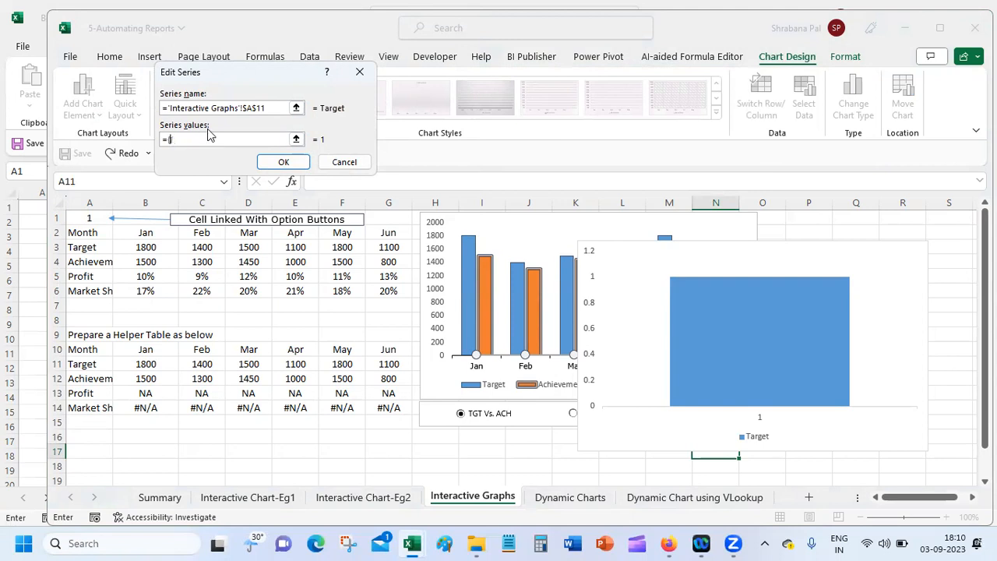
drag(129, 363, 387, 363)
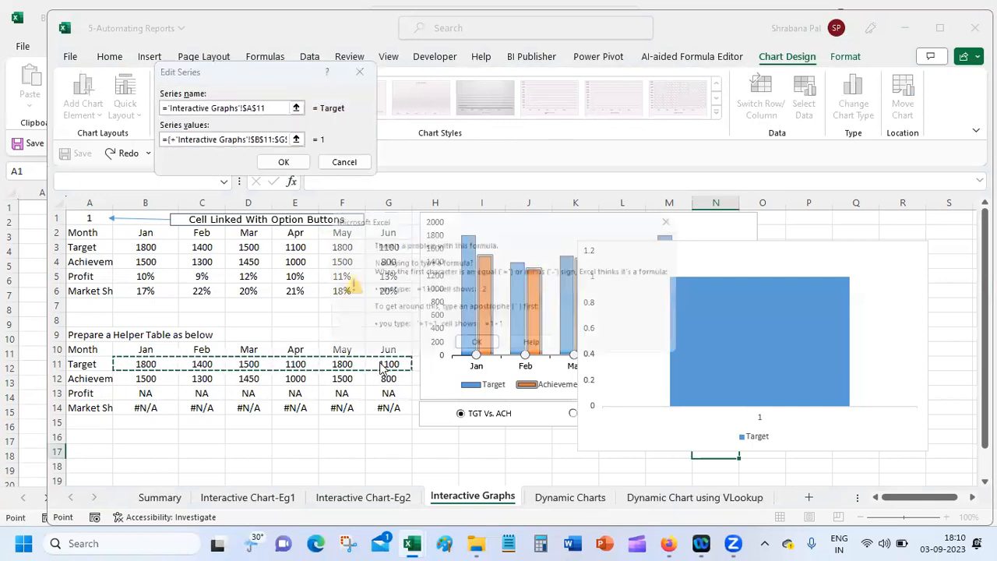
click(471, 347)
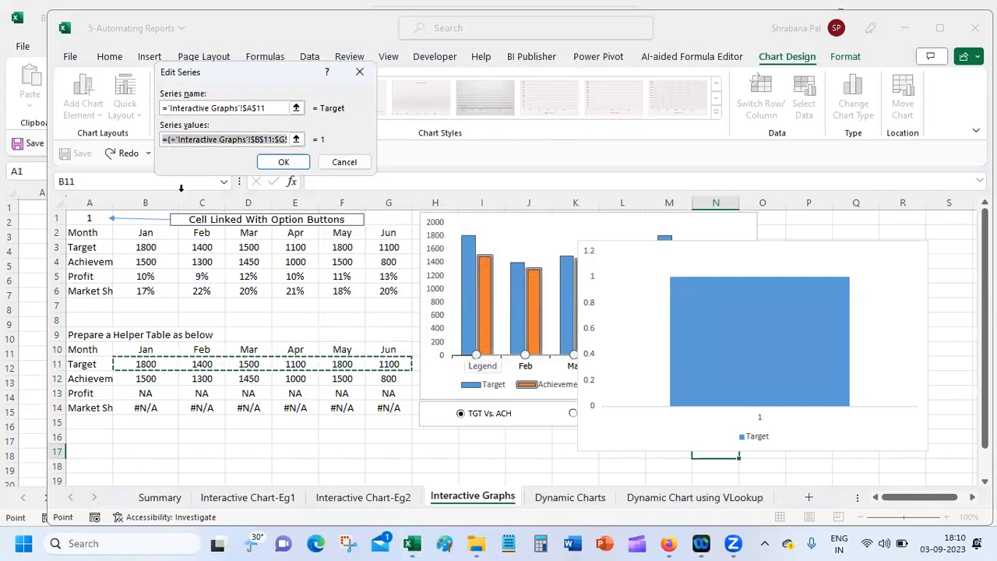
click(256, 108)
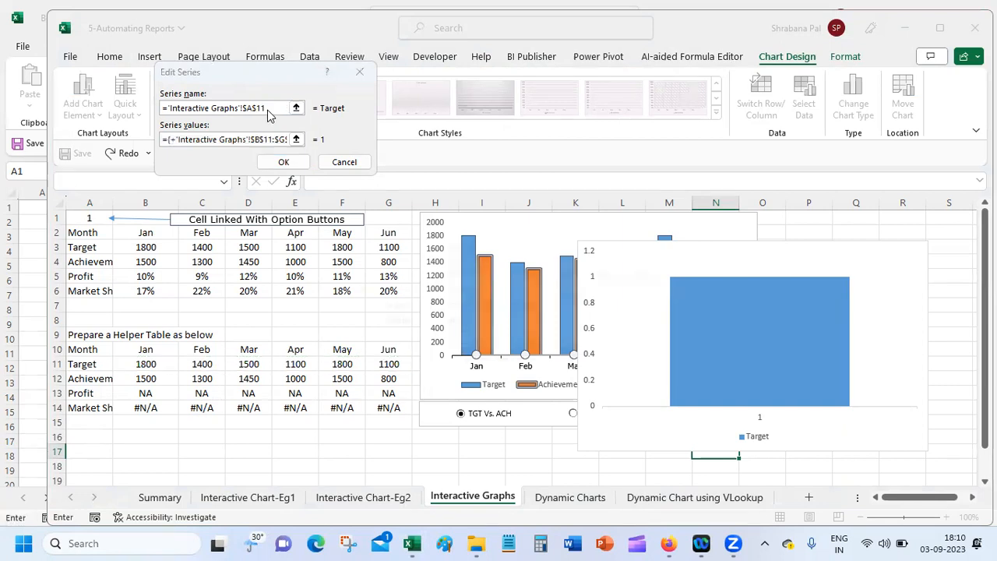
click(474, 347)
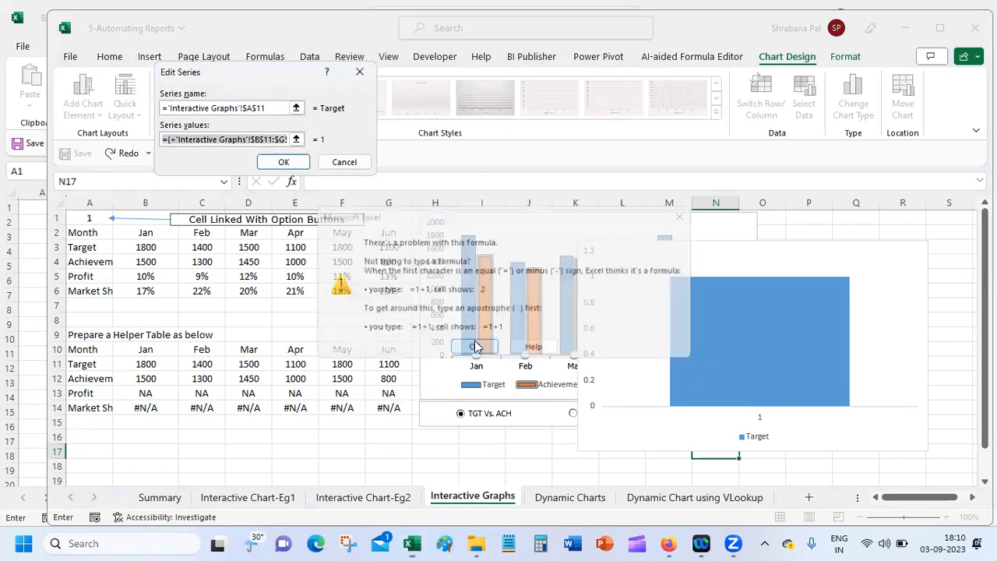
click(345, 162)
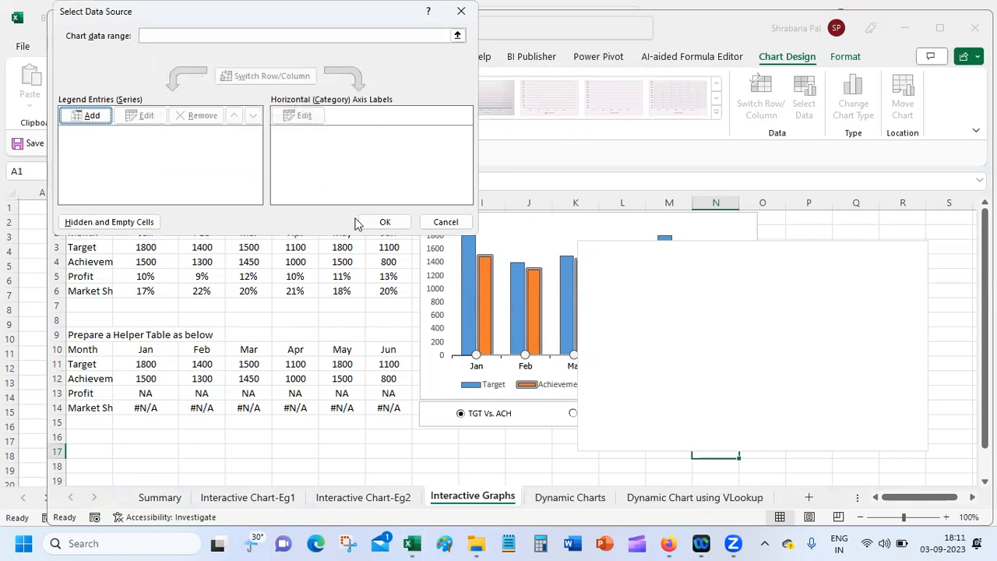
Close the chart's data source settings and delete the emptied chart from the sheet
click(380, 222)
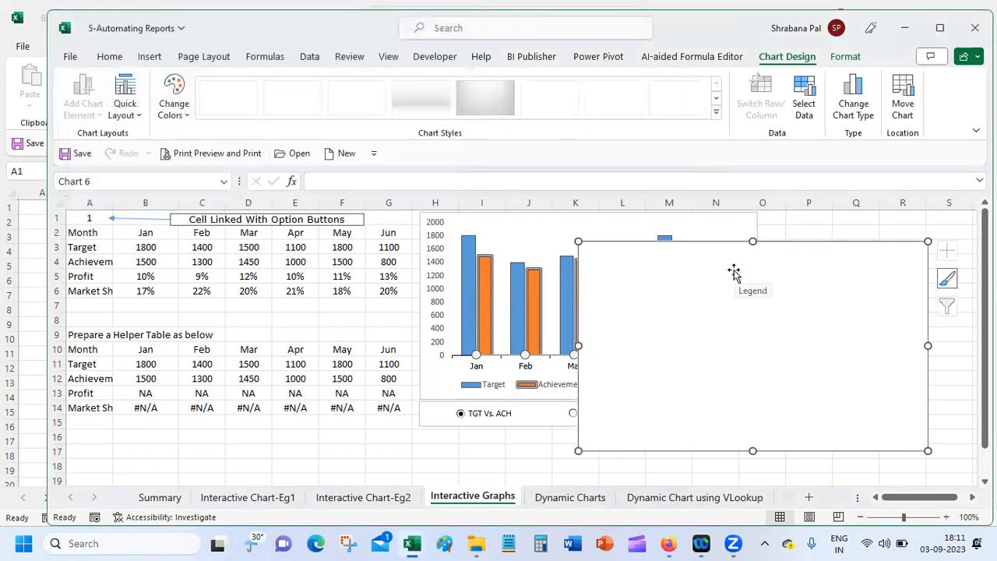
key(Delete)
Open the data source of the existing Target and Achievement chart and inspect the name and value ranges of its Target series
click(641, 214)
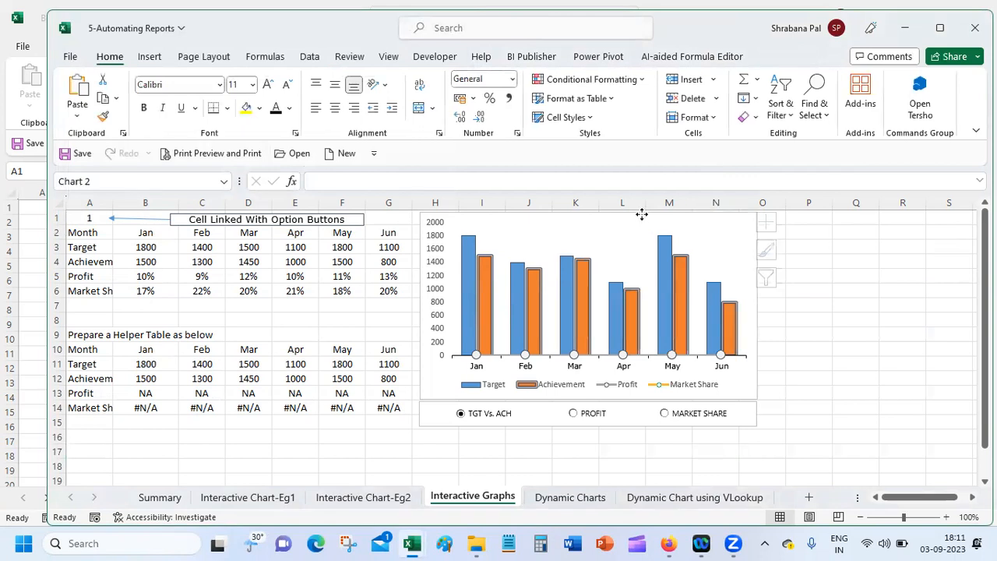
right_click(641, 214)
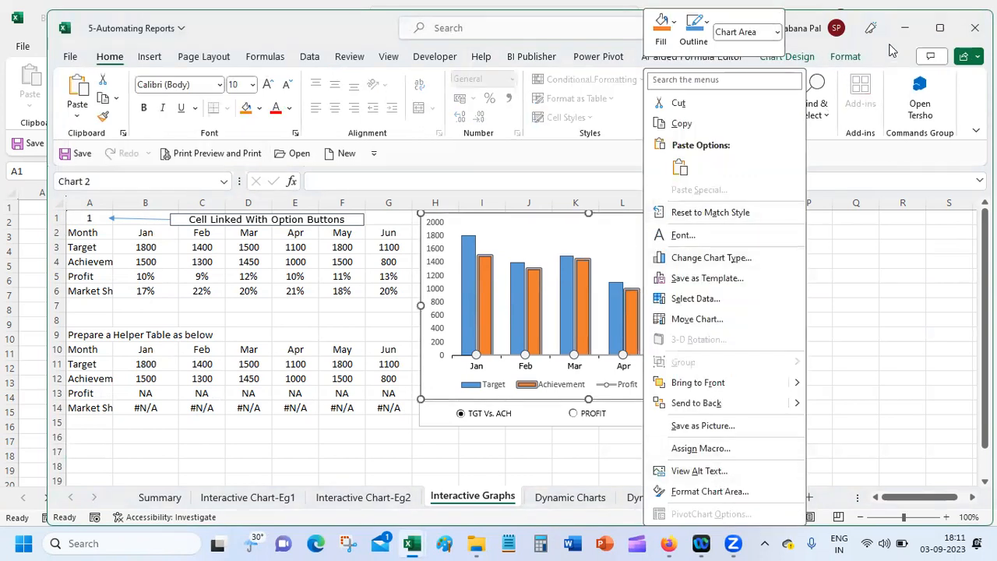
click(901, 21)
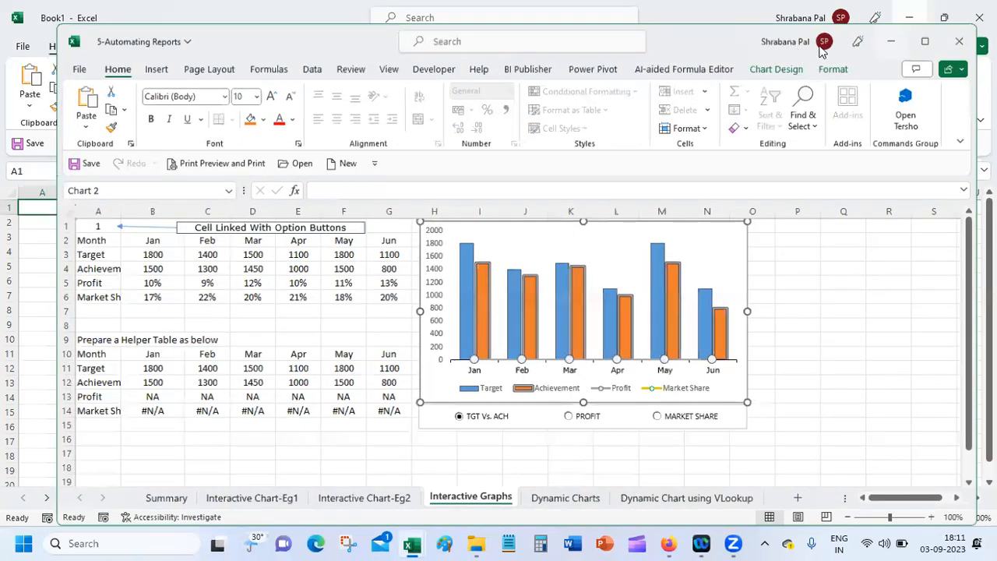
mouse_move(413, 543)
click(468, 474)
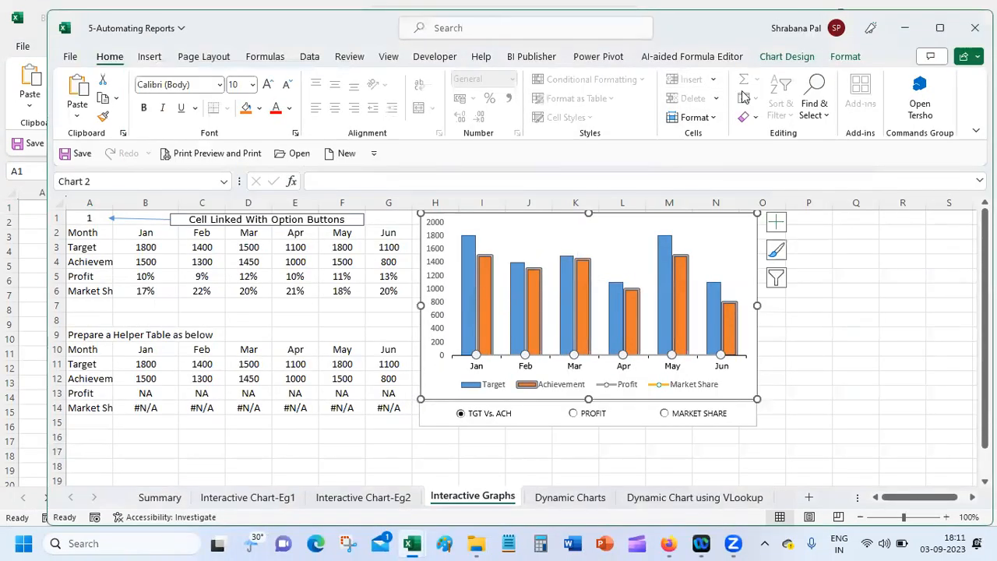
click(786, 56)
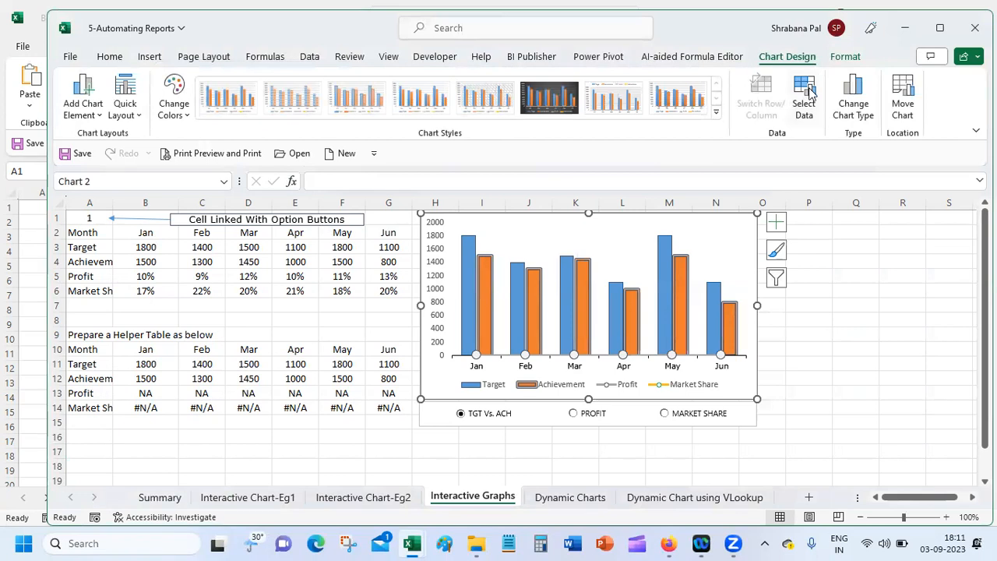
click(804, 92)
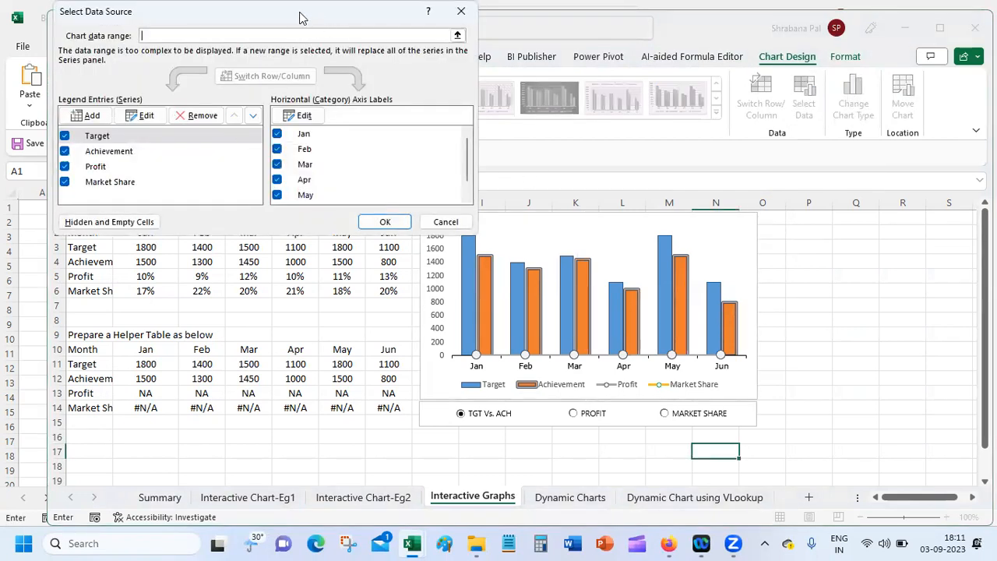
drag(300, 20, 299, 28)
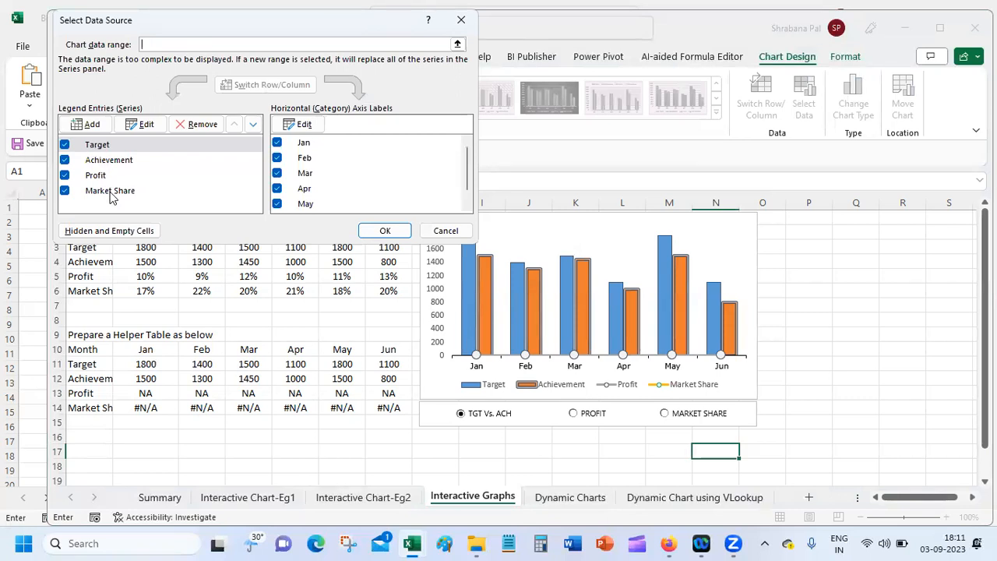
click(89, 148)
click(145, 124)
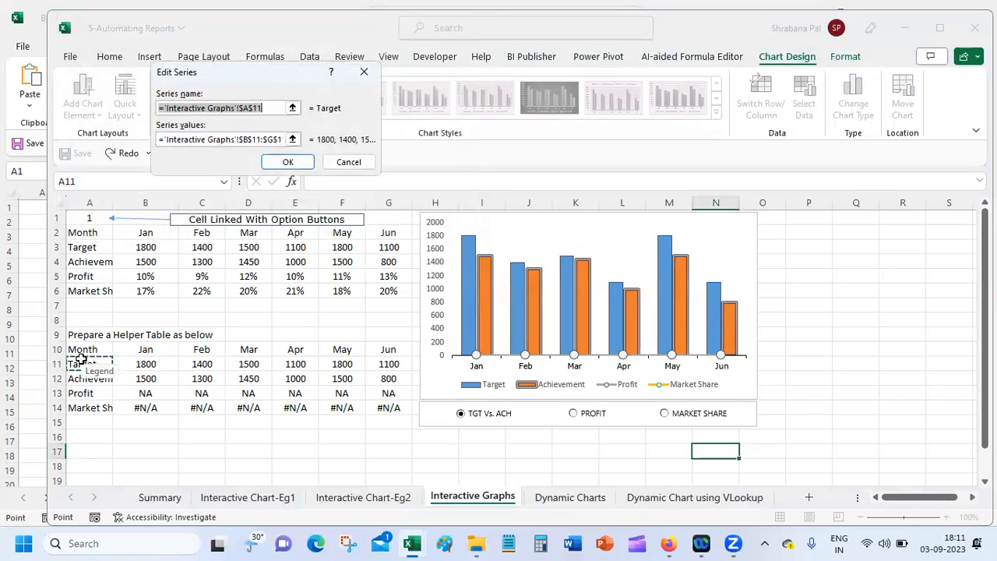
click(221, 140)
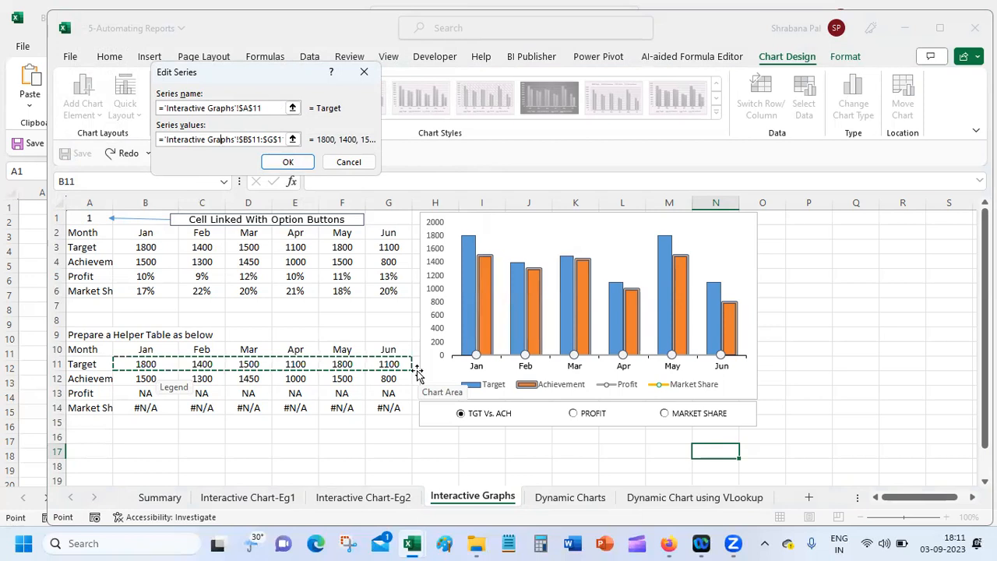
click(287, 161)
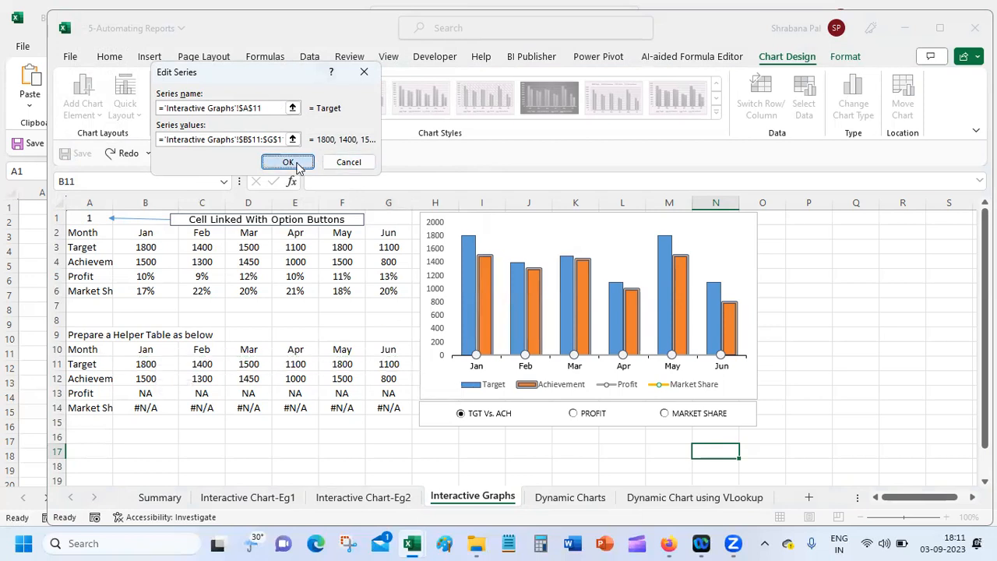
Look through the Achievement, Profit and Market Share series entries and close the chart's data source settings
click(133, 161)
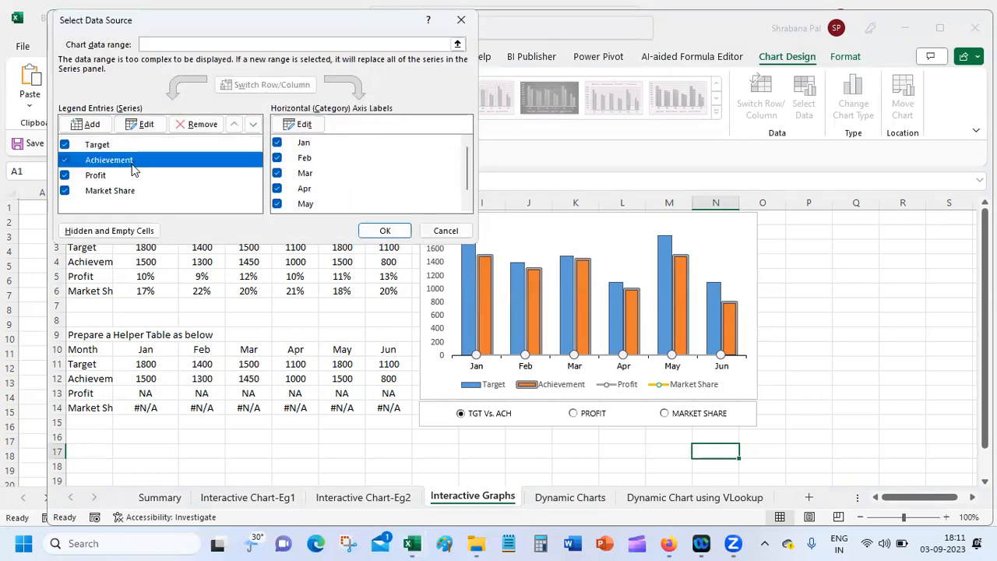
click(126, 176)
click(128, 193)
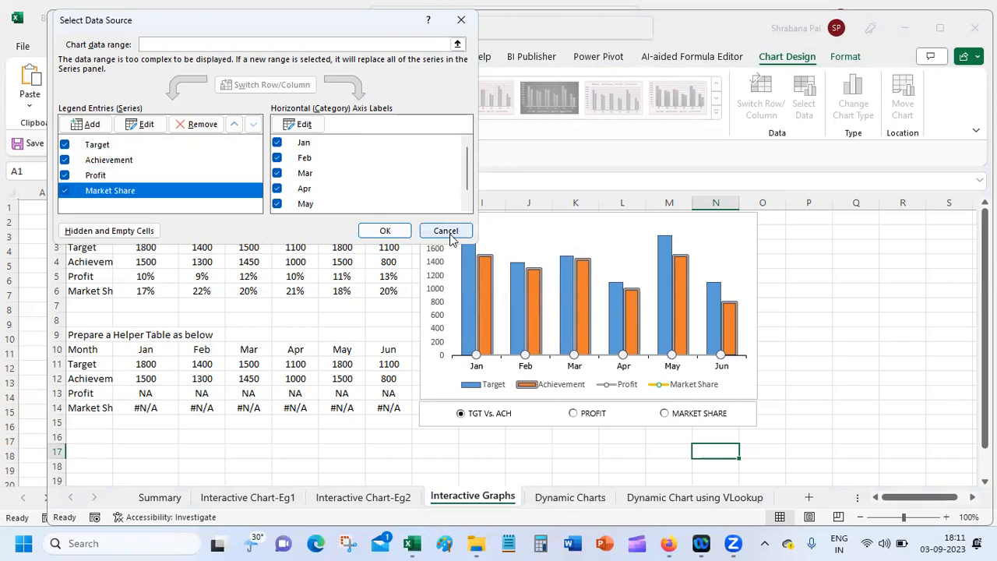
click(384, 231)
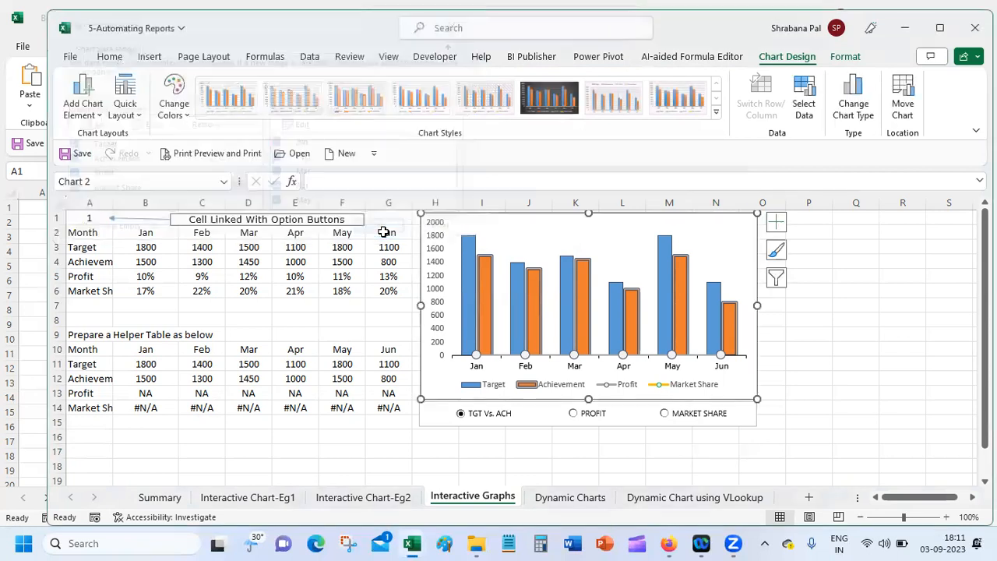
Insert a line chart from the helper table A10:G14 and place it beside the existing chart, over columns O to W
click(857, 347)
click(458, 412)
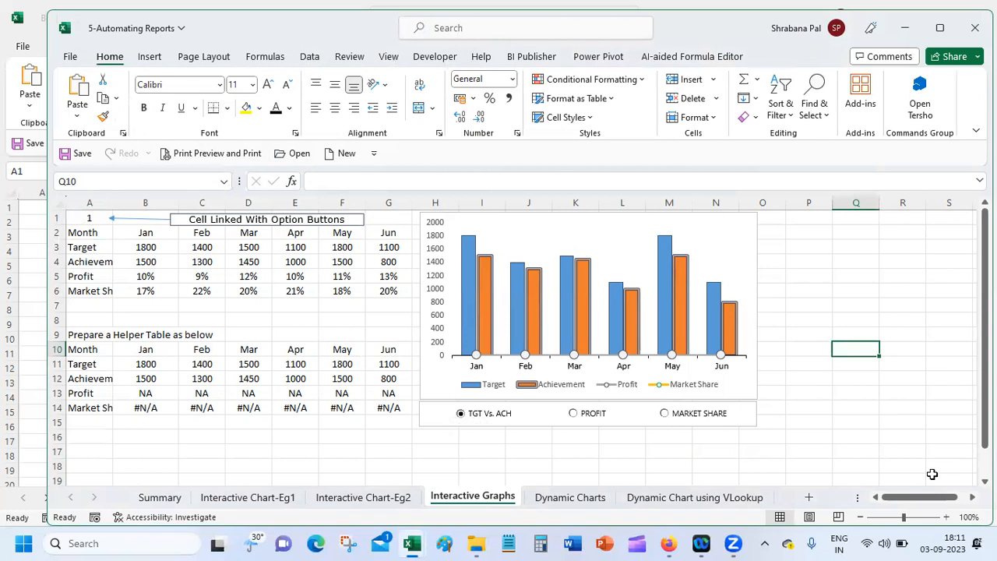
click(896, 519)
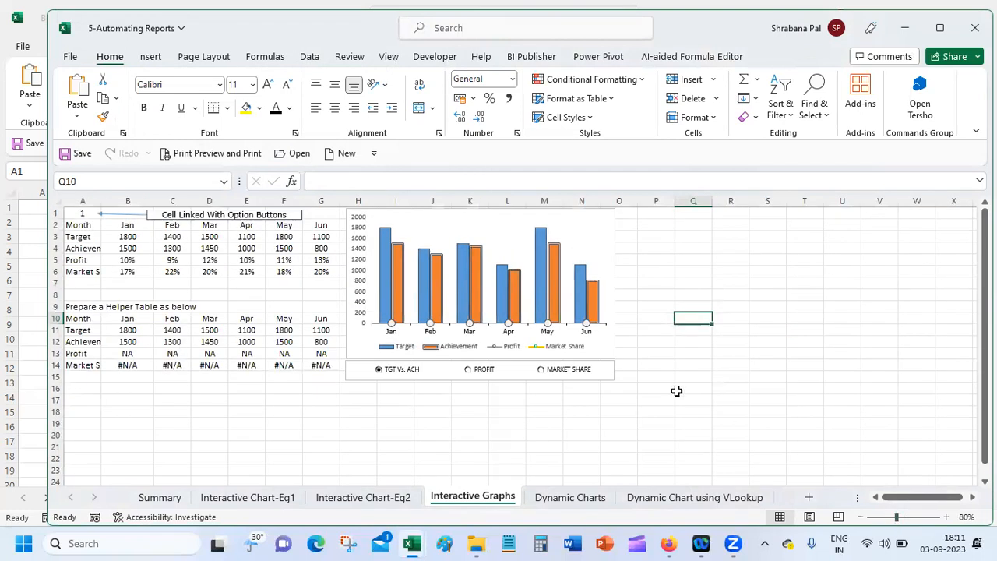
click(693, 261)
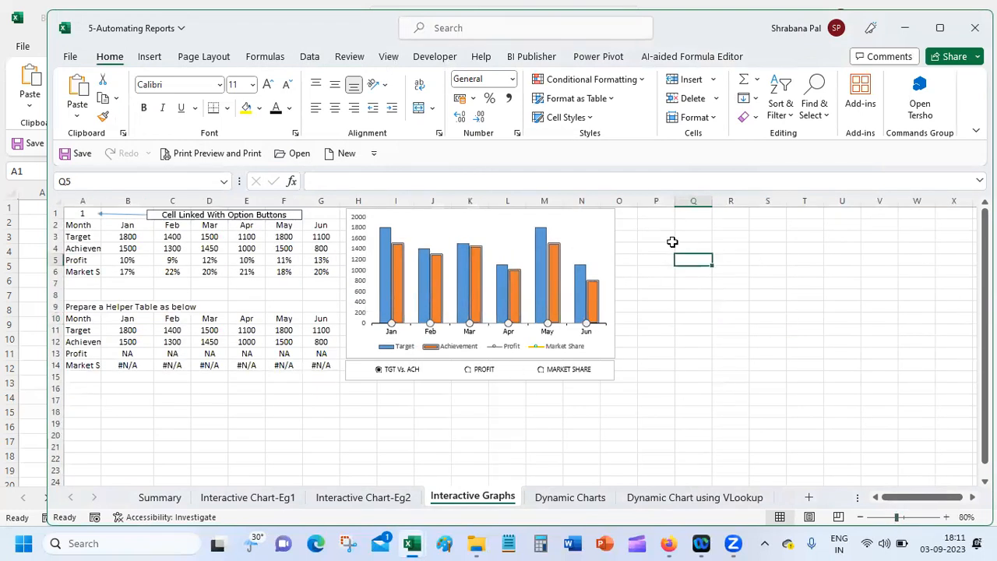
click(649, 219)
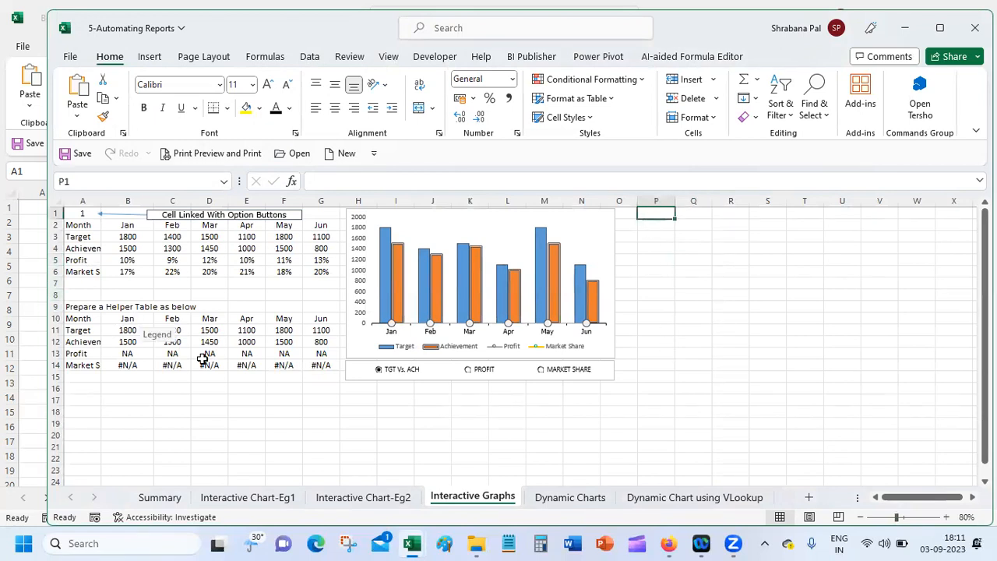
drag(80, 317, 311, 364)
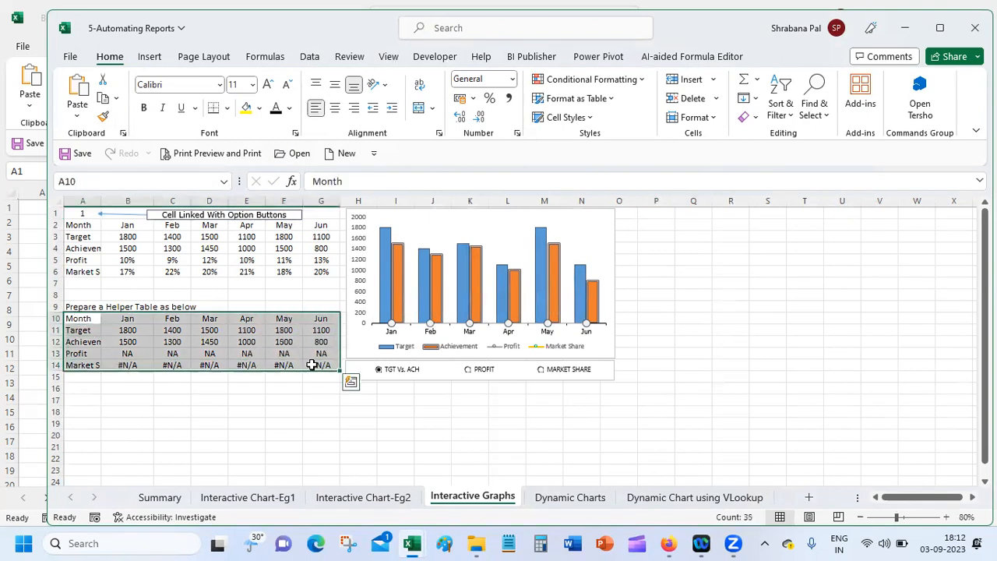
click(149, 57)
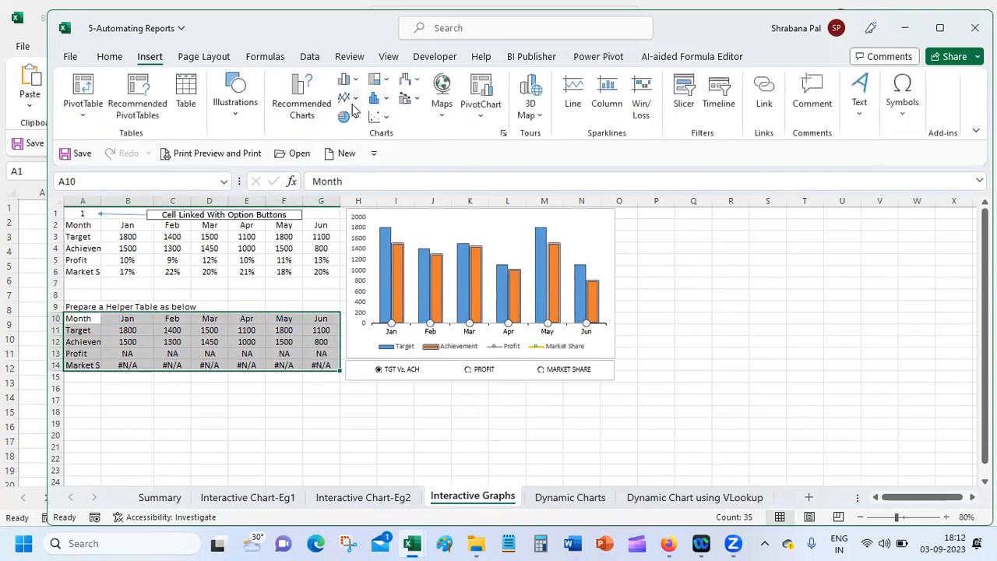
click(352, 107)
click(357, 148)
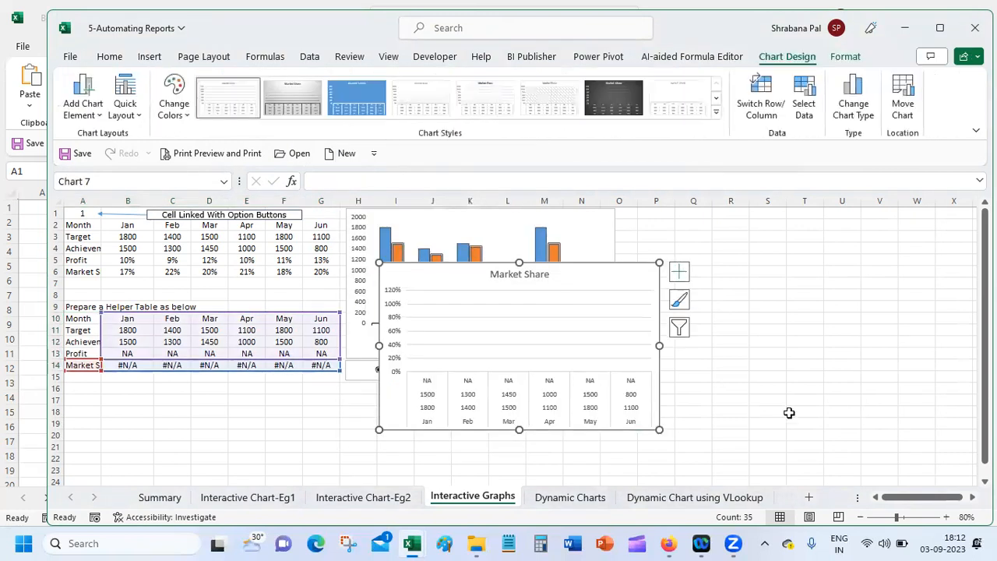
drag(590, 272, 840, 222)
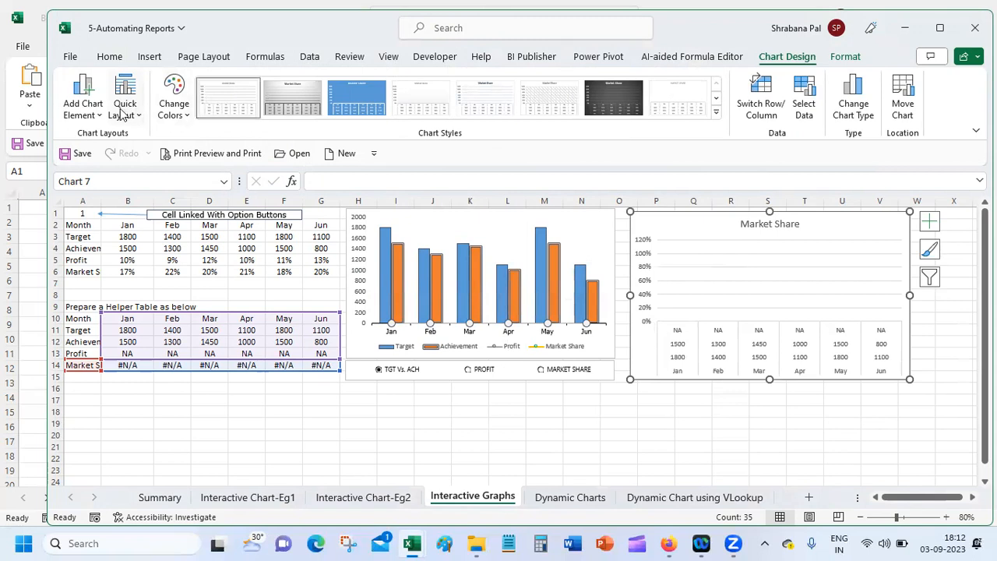
Change the new Market Share chart's type to Clustered Column
click(855, 97)
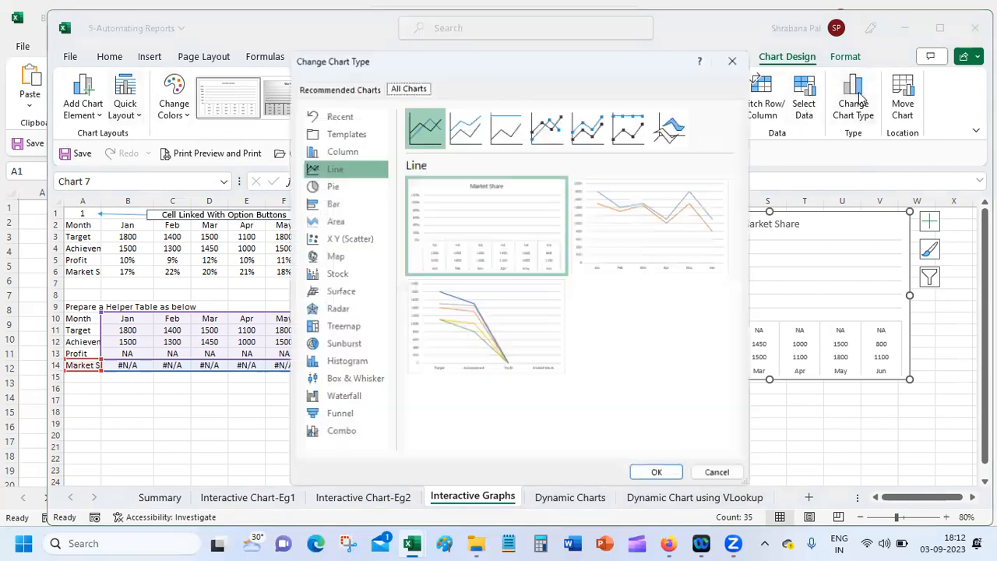
click(356, 150)
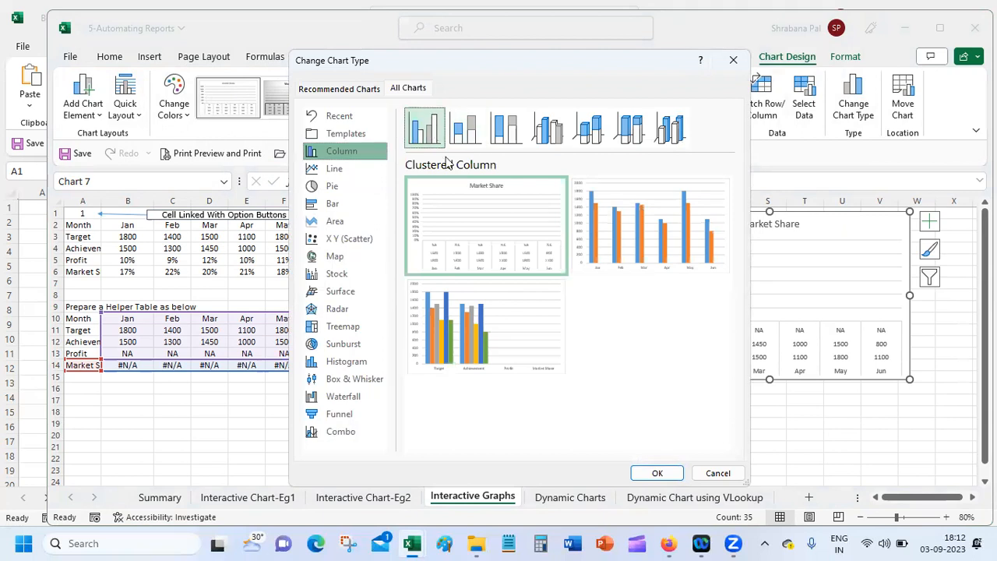
click(656, 473)
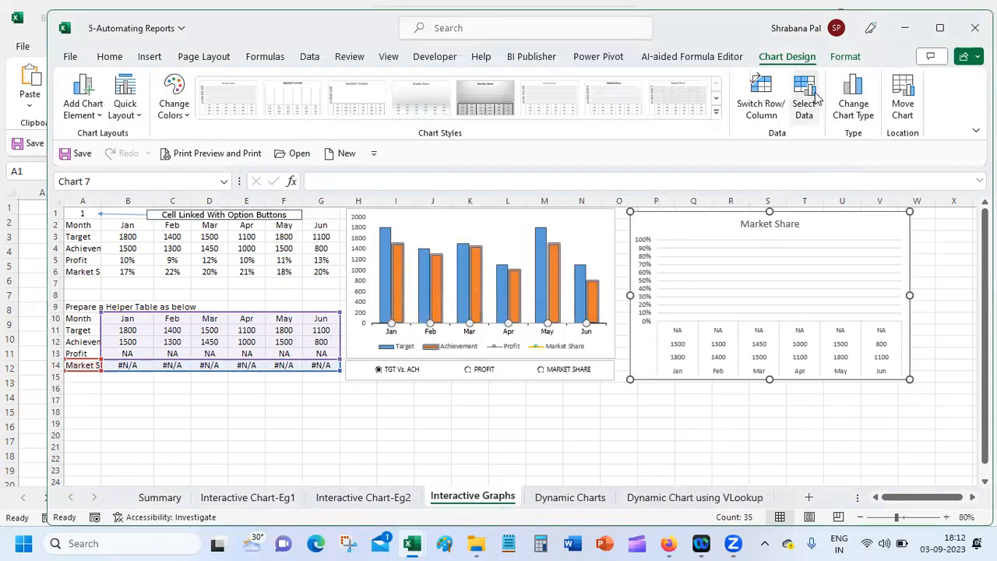
Open the new Market Share chart's data source and cut its horizontal axis label range down to cell B10
click(814, 98)
click(324, 142)
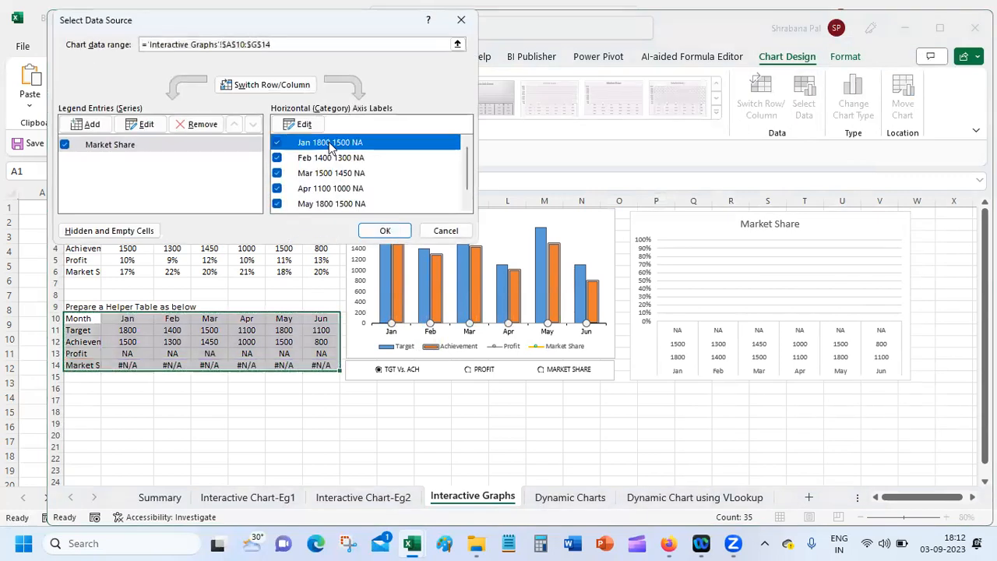
click(304, 125)
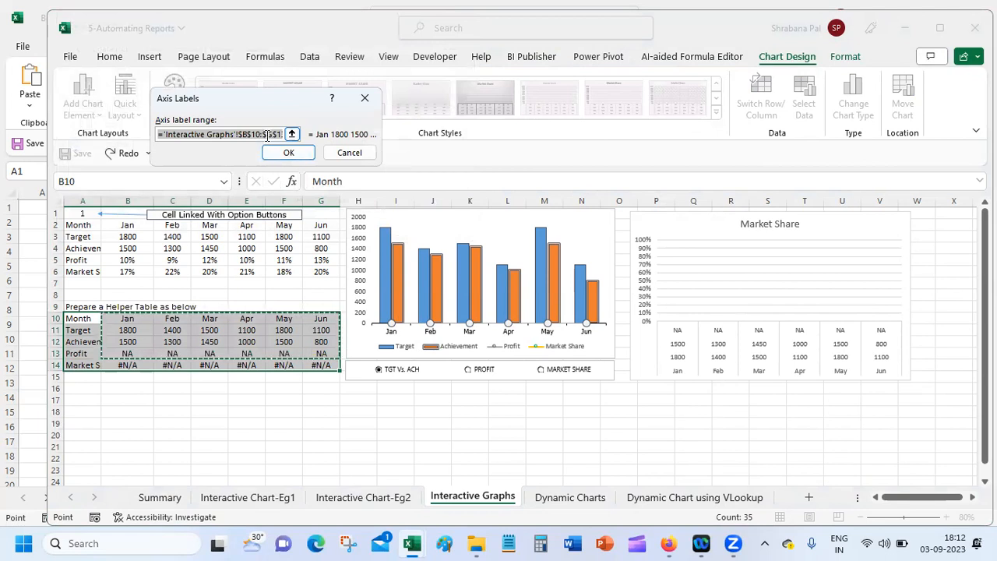
click(263, 135)
drag(260, 135, 353, 136)
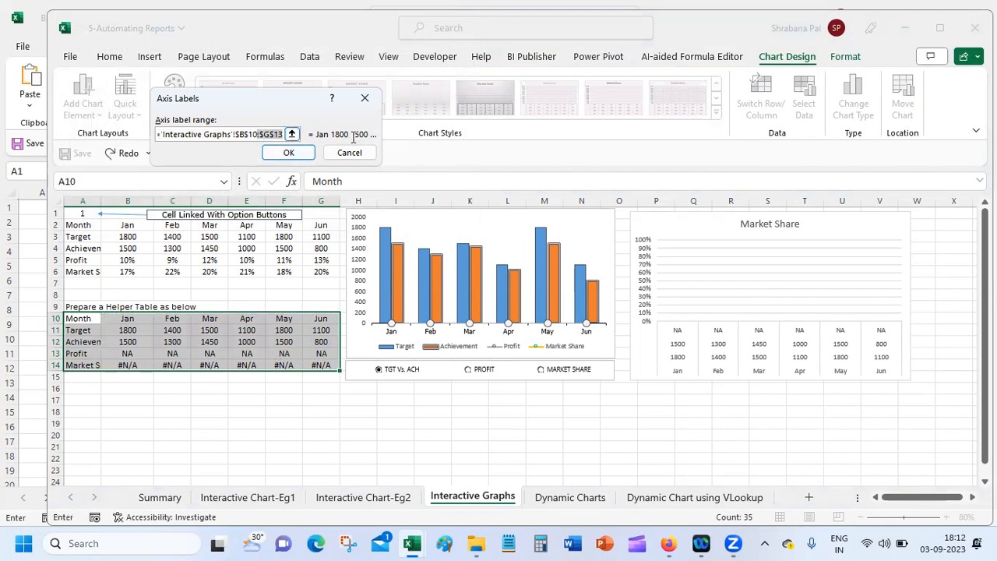
key(BackSpace)
click(288, 152)
Set the horizontal axis label range of the new chart to B10:G10 on the Interactive Graphs sheet
click(292, 158)
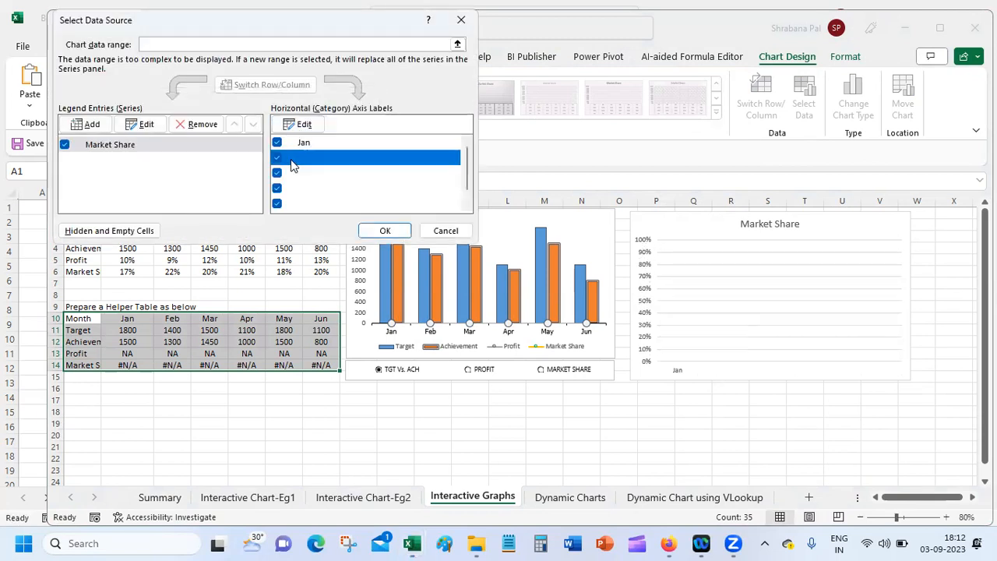
click(298, 124)
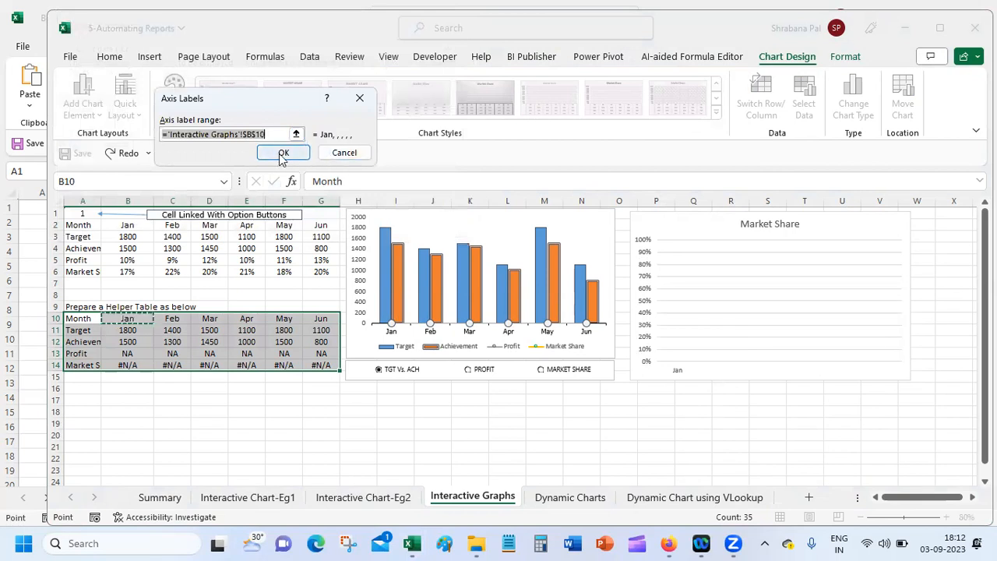
click(354, 154)
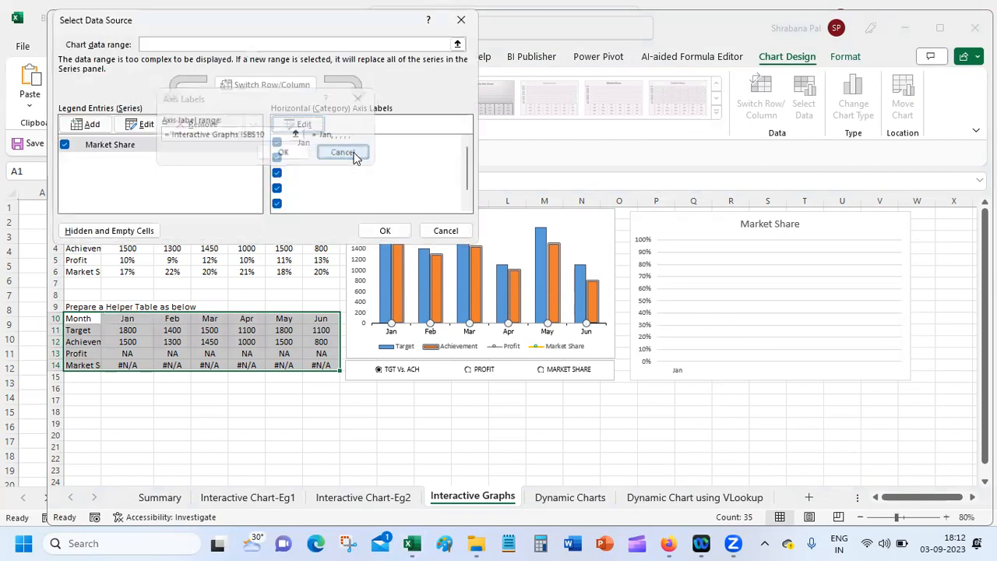
click(292, 160)
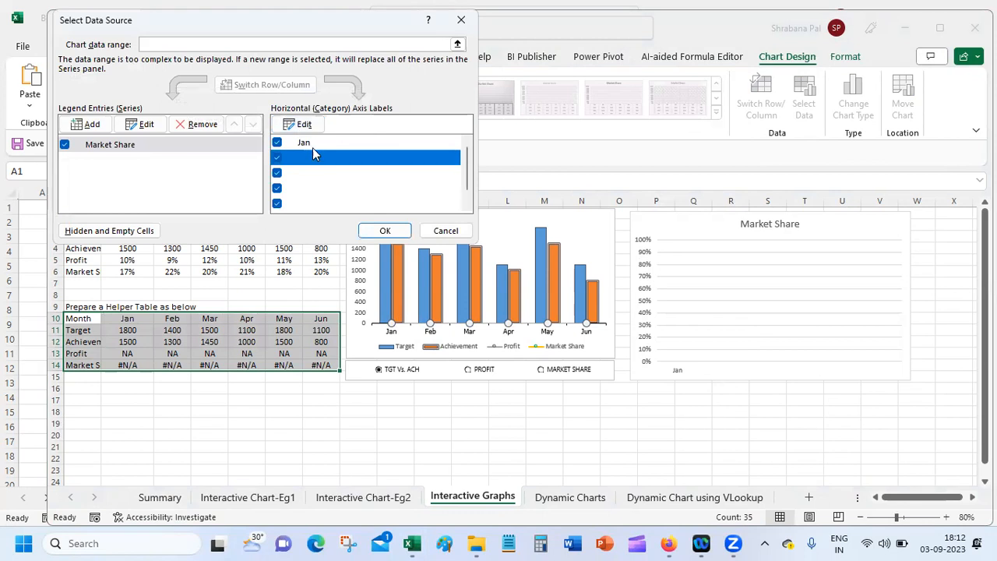
click(312, 145)
click(304, 126)
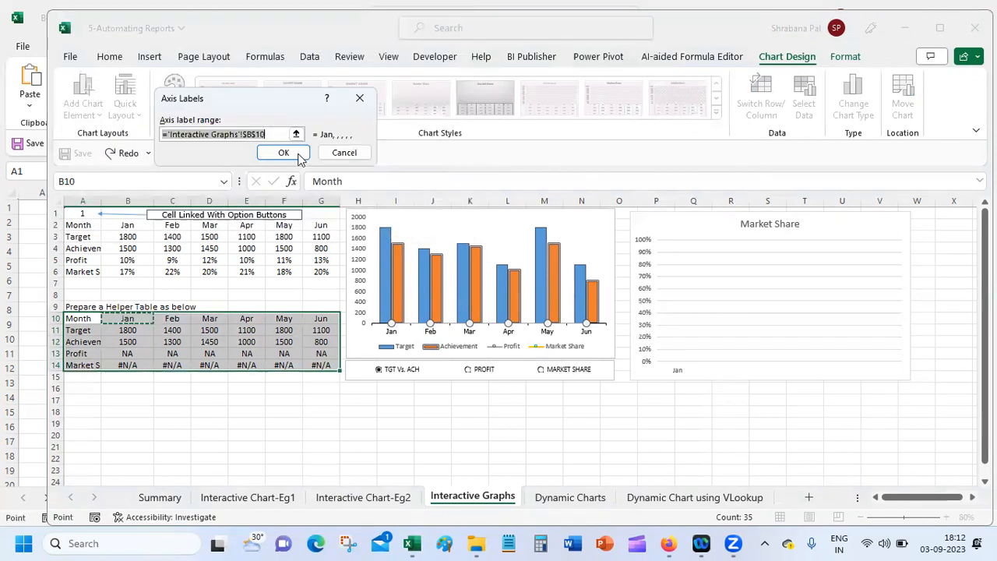
click(273, 135)
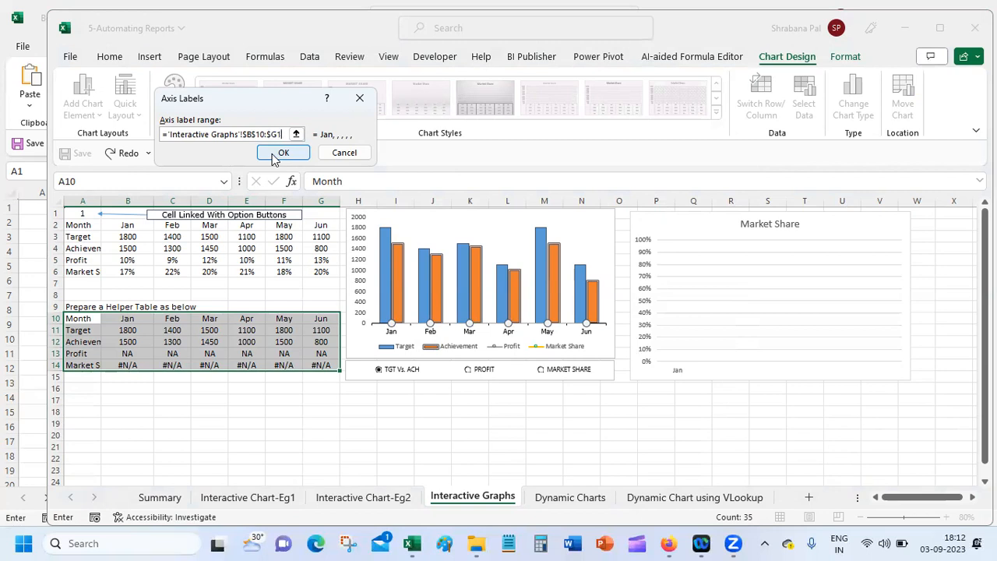
text(10)
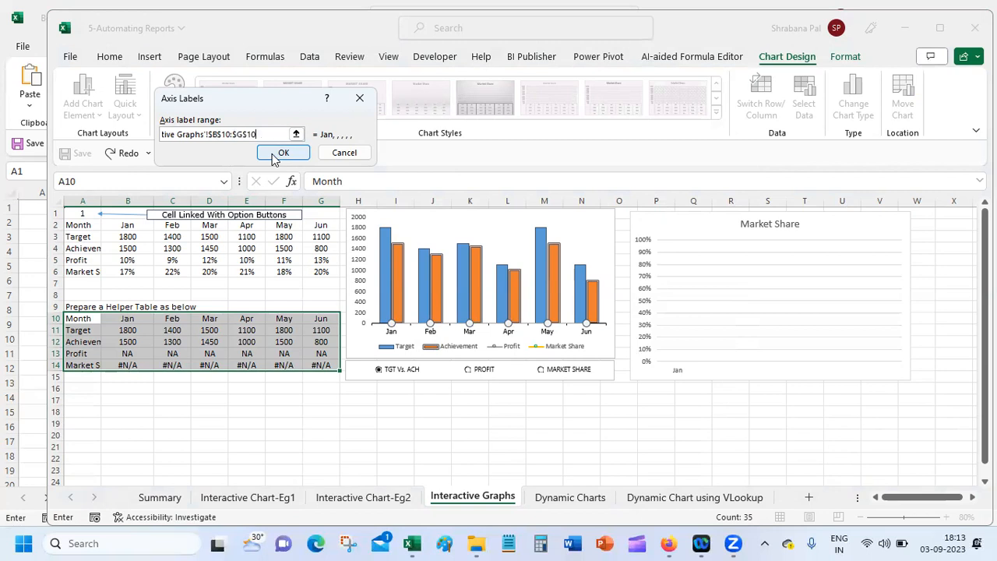
click(280, 154)
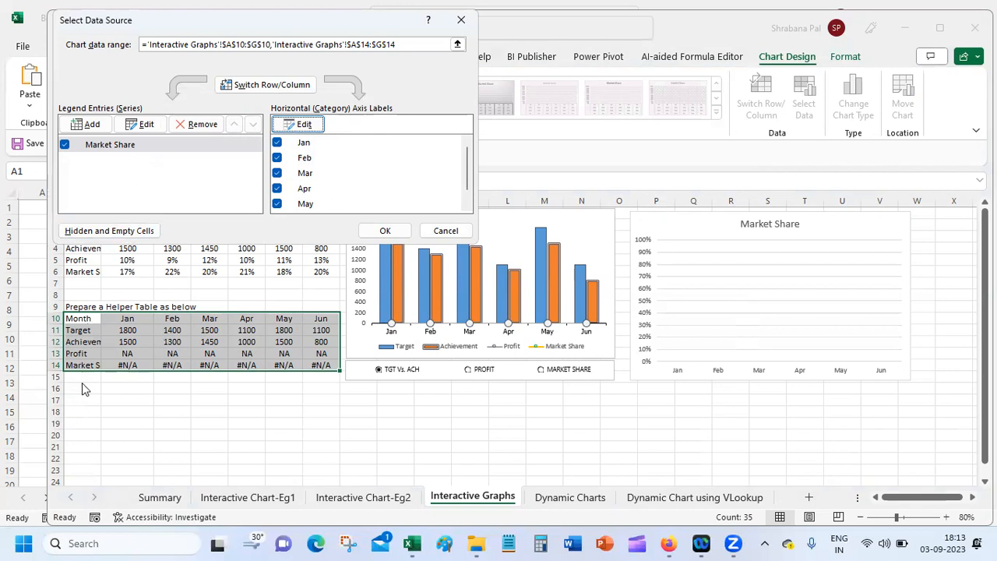
Start a new data series in the chart and take its name from the Target cell A11
click(154, 143)
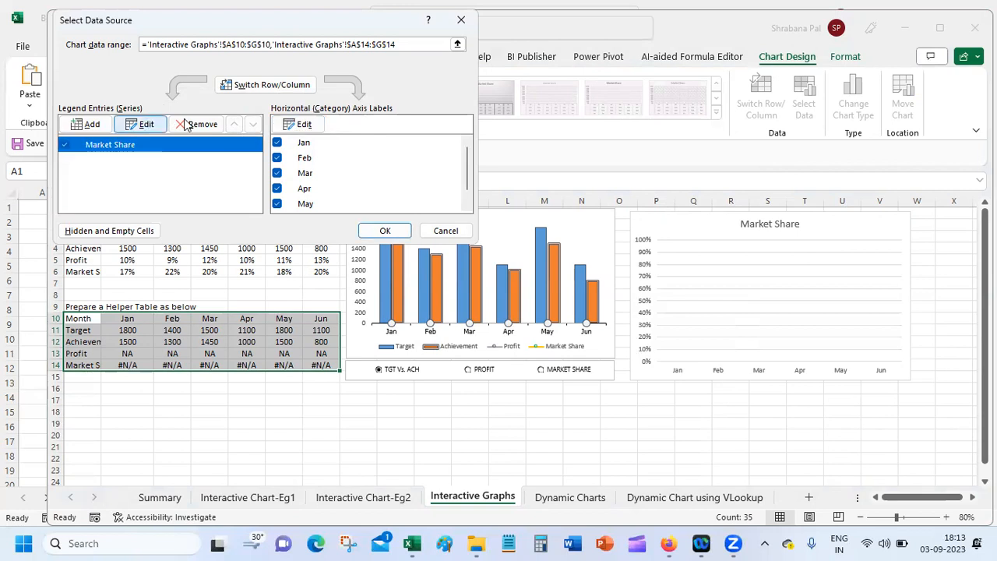
click(89, 125)
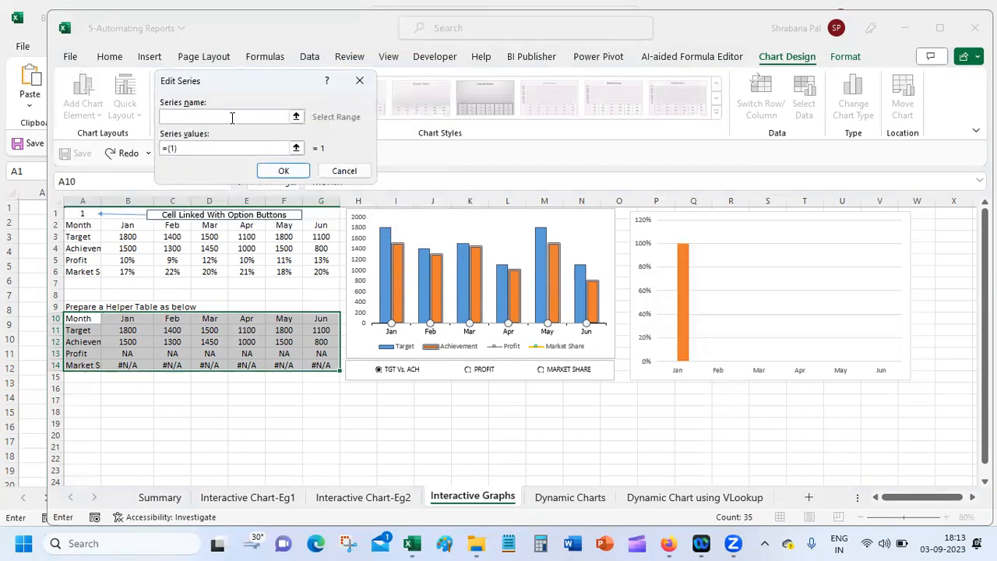
click(72, 330)
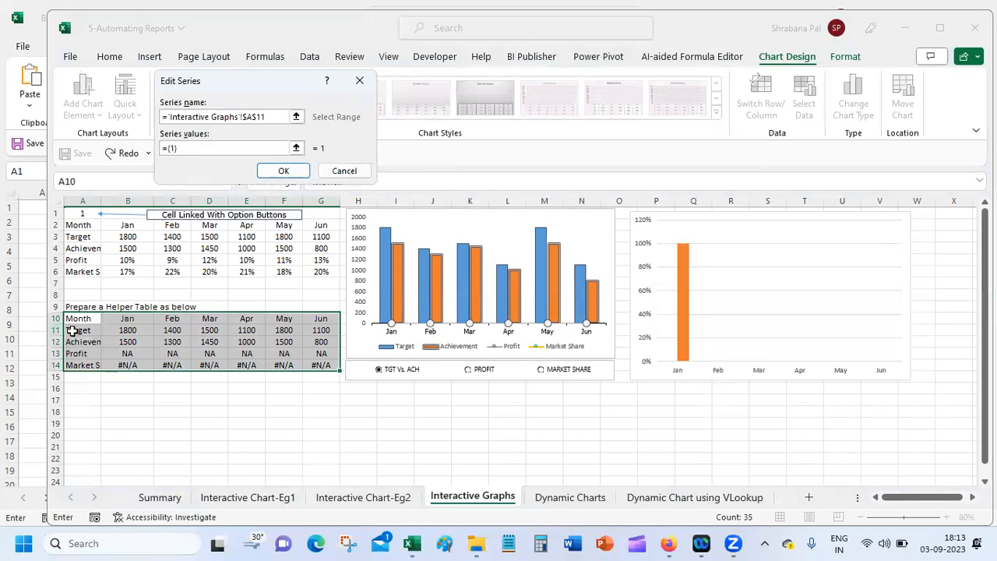
Try to set the Target series values to B11:G11 inside the default braces
click(175, 148)
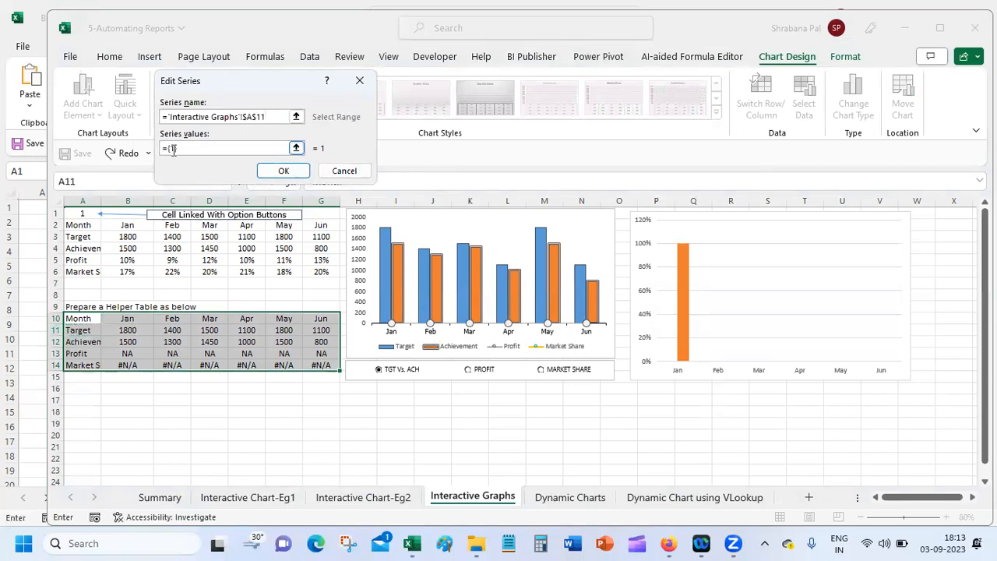
key(BackSpace)
key(BackSpace)
key(BackSpace)
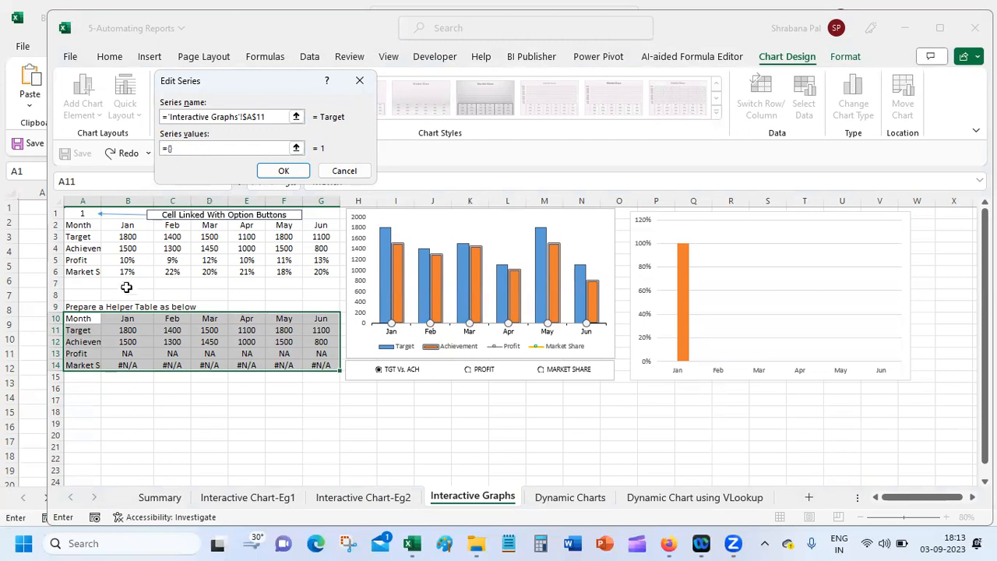
drag(132, 330, 323, 326)
click(285, 170)
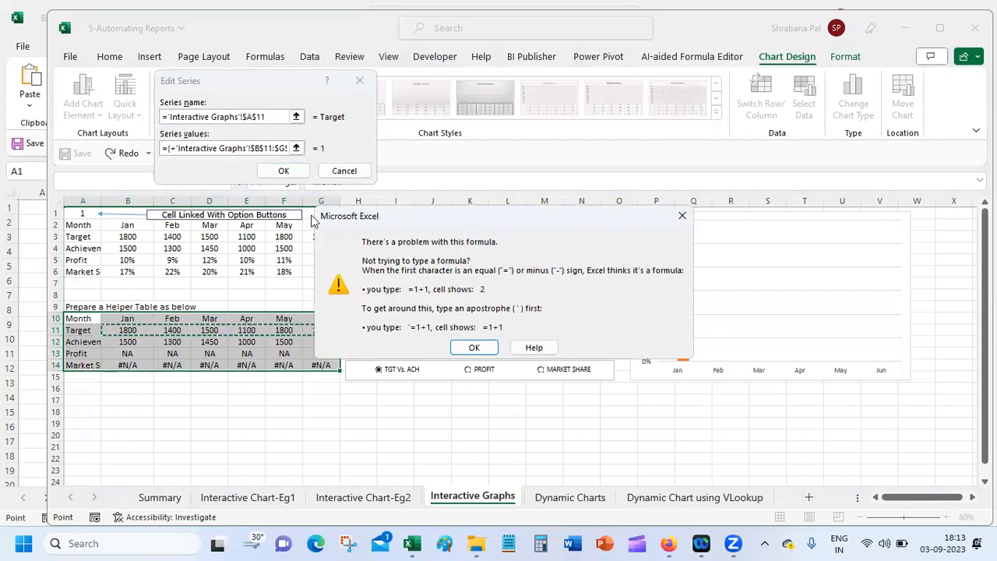
click(472, 347)
Try to repair the Target series values reference by deleting its stray characters and braces
click(177, 148)
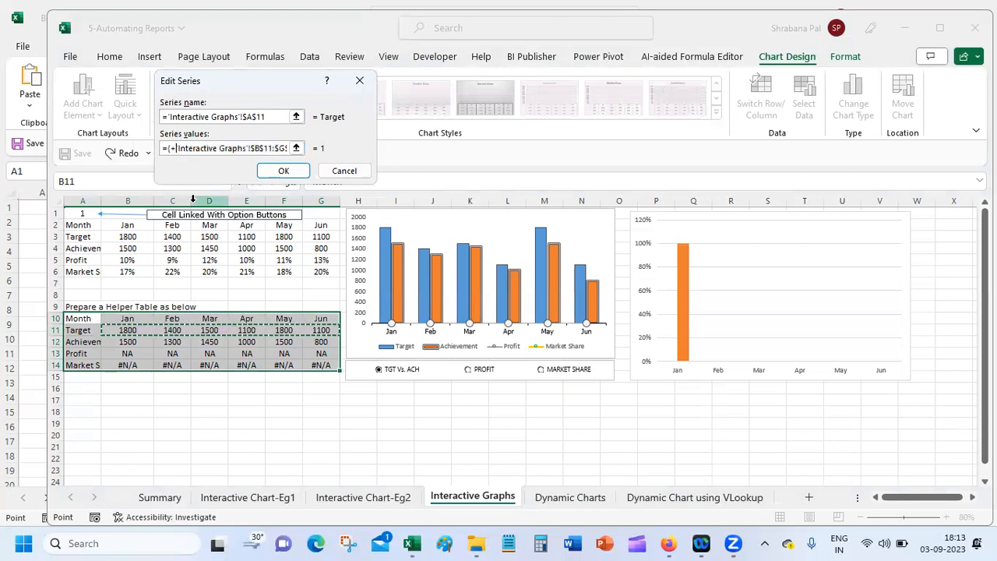
key(BackSpace)
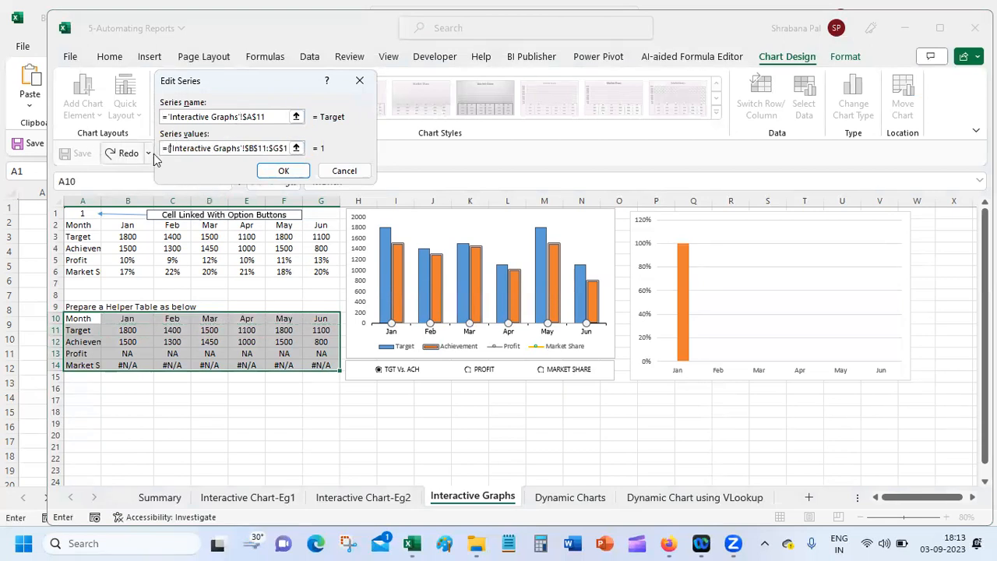
key(BackSpace)
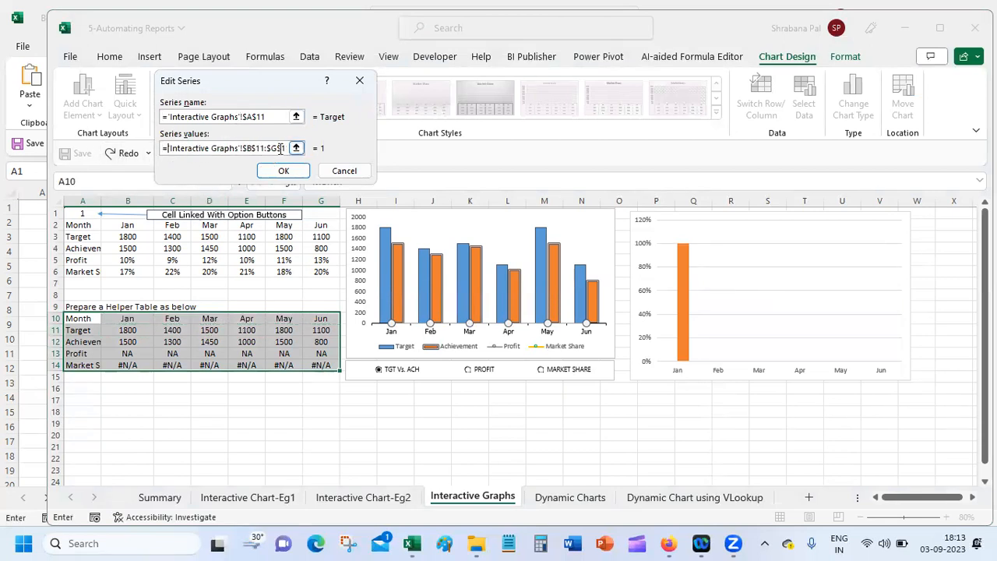
key(Right)
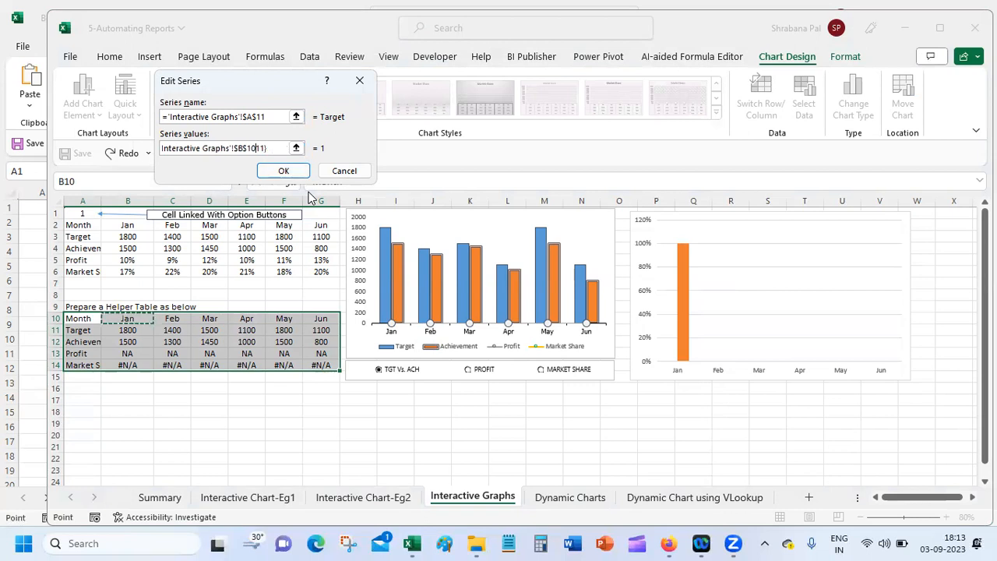
click(264, 149)
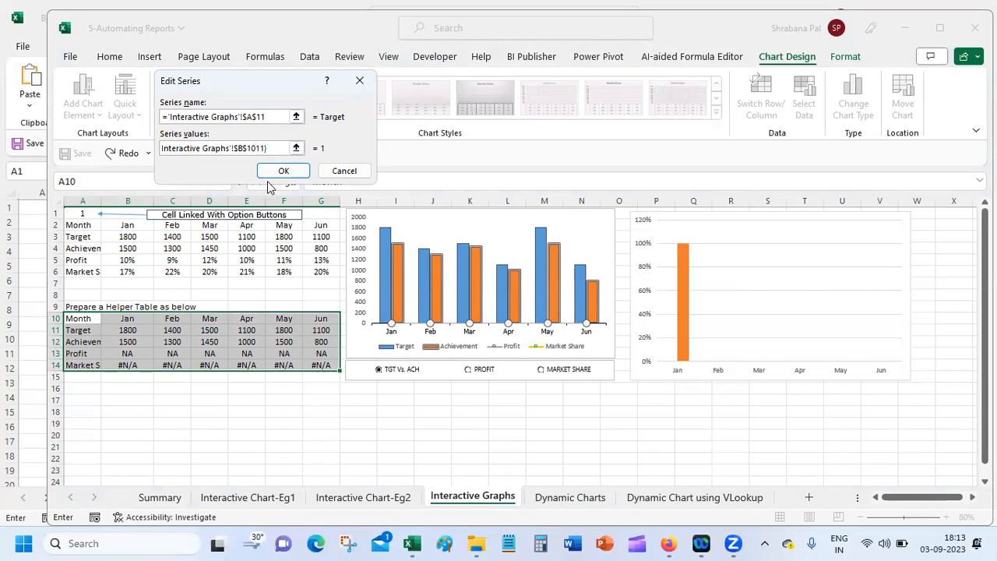
key(BackSpace)
click(277, 170)
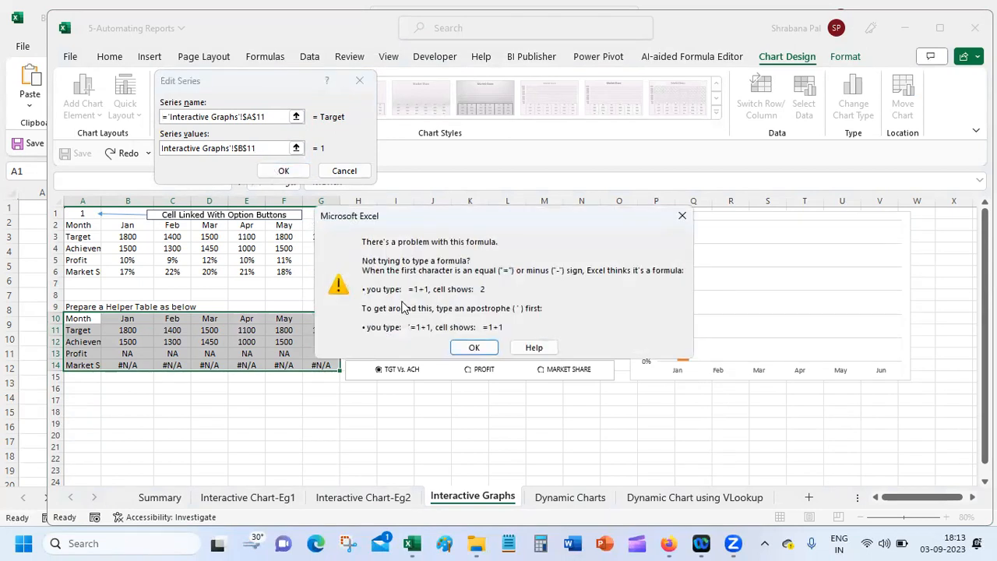
click(458, 347)
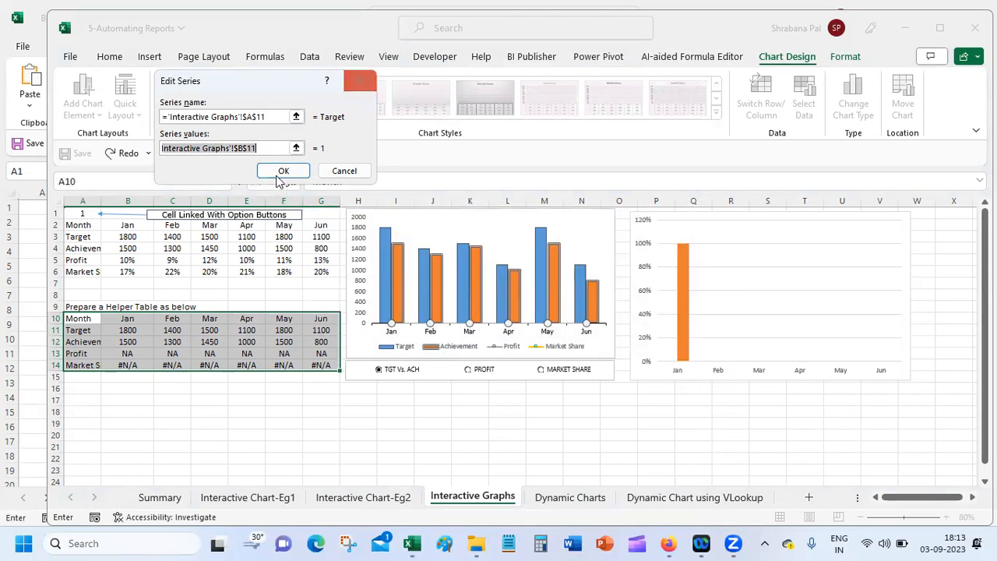
Clear the values reference, set the Target series values to B11:G11 and confirm the series
key(BackSpace)
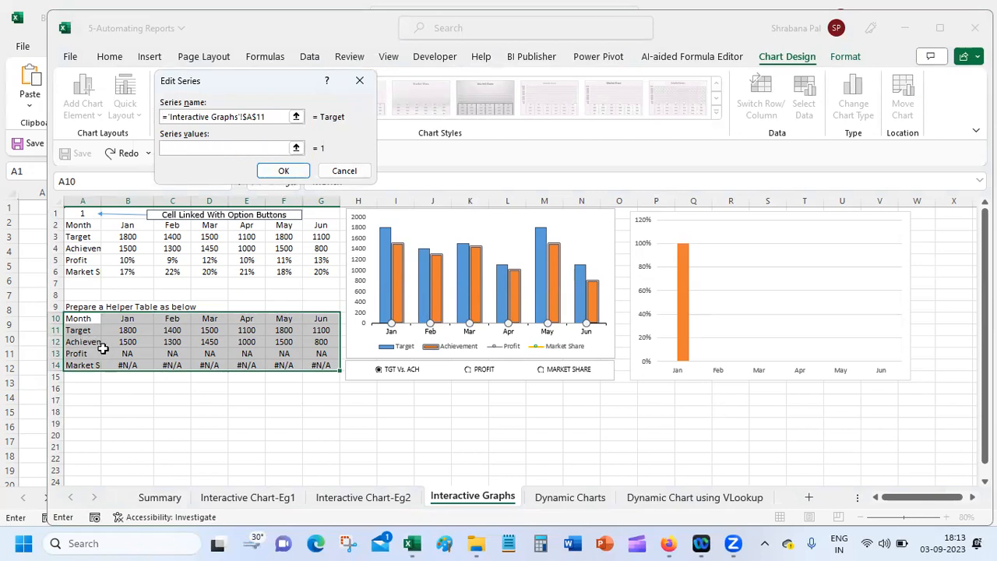
drag(125, 330, 320, 330)
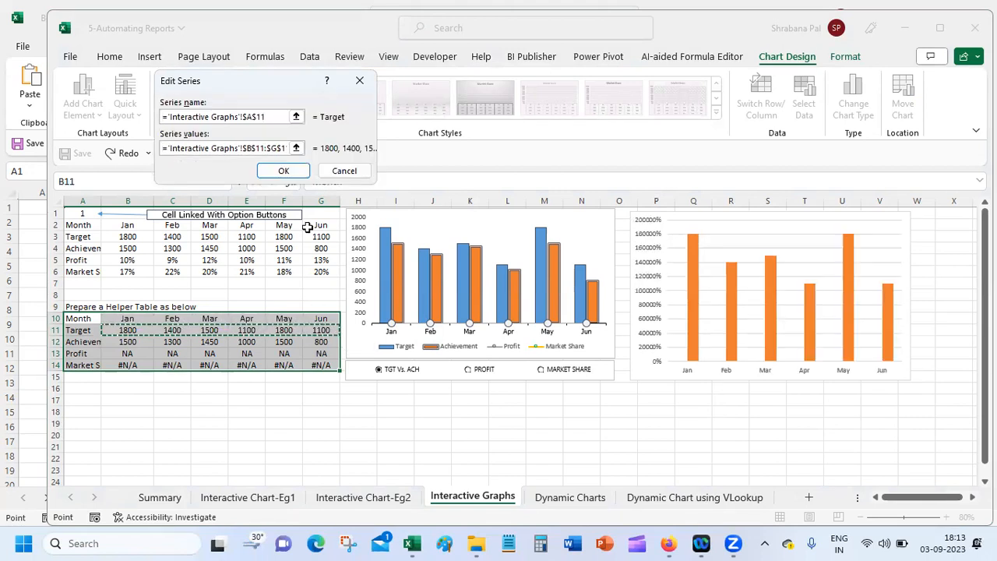
click(285, 168)
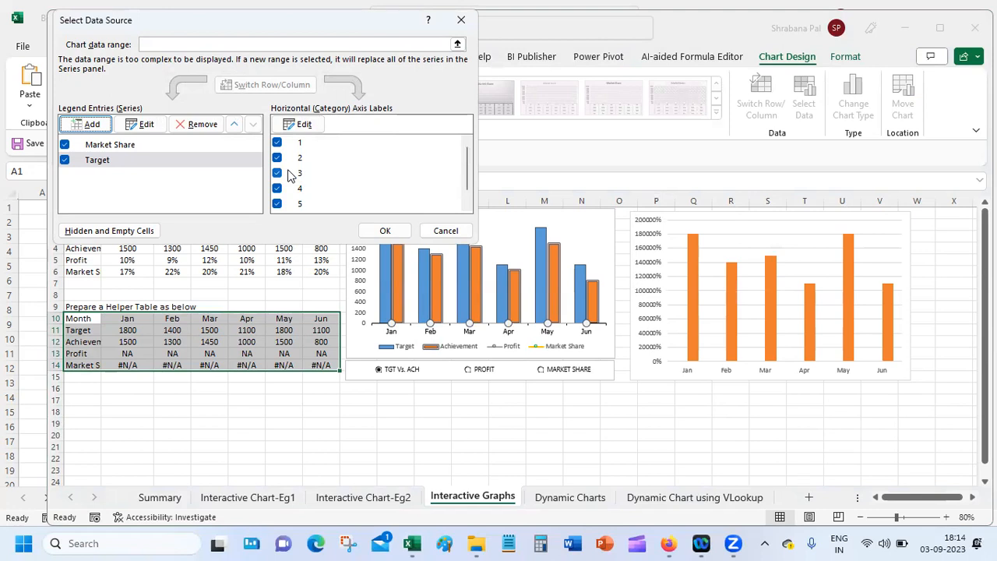
Move the Market Share series below Target in the chart's series order
click(150, 145)
click(254, 125)
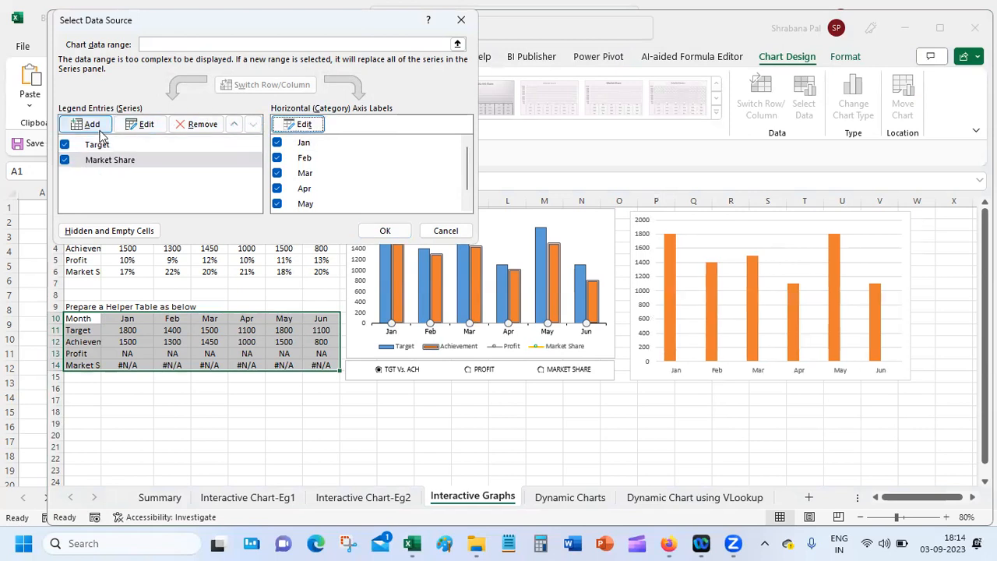
click(104, 145)
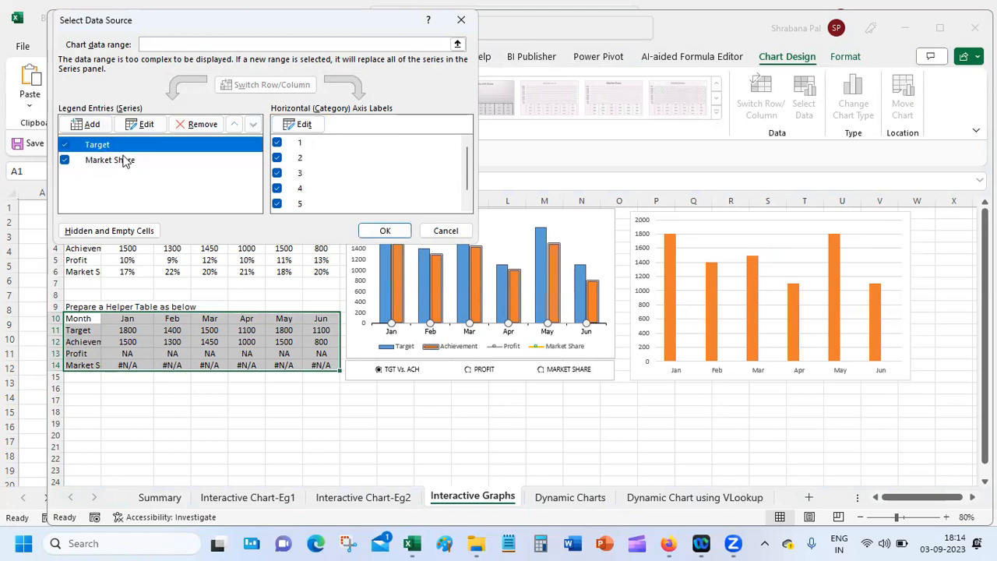
click(125, 161)
Add the Achievement series to the chart with its name from A12 and its values from B12:G12
click(93, 127)
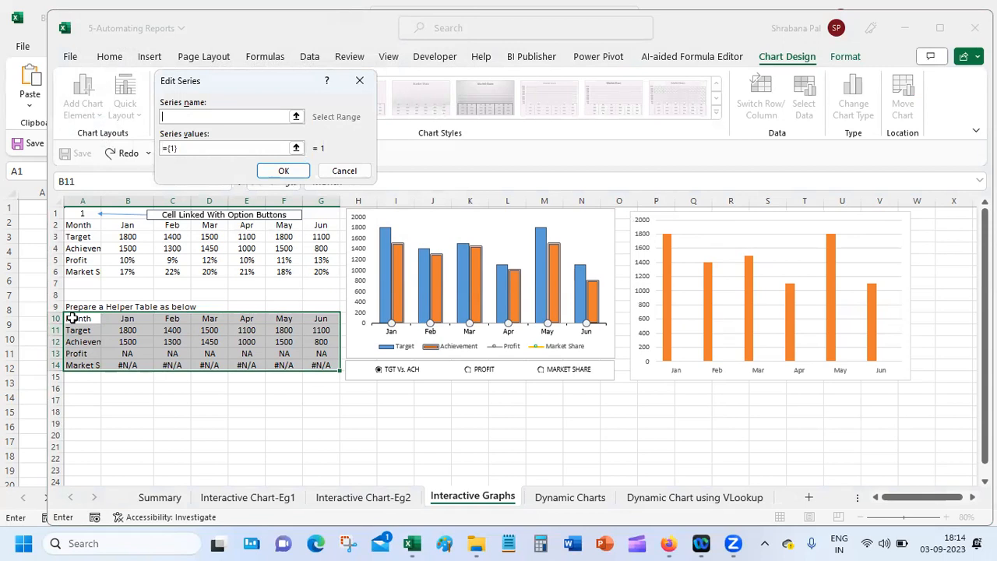
click(78, 342)
click(184, 148)
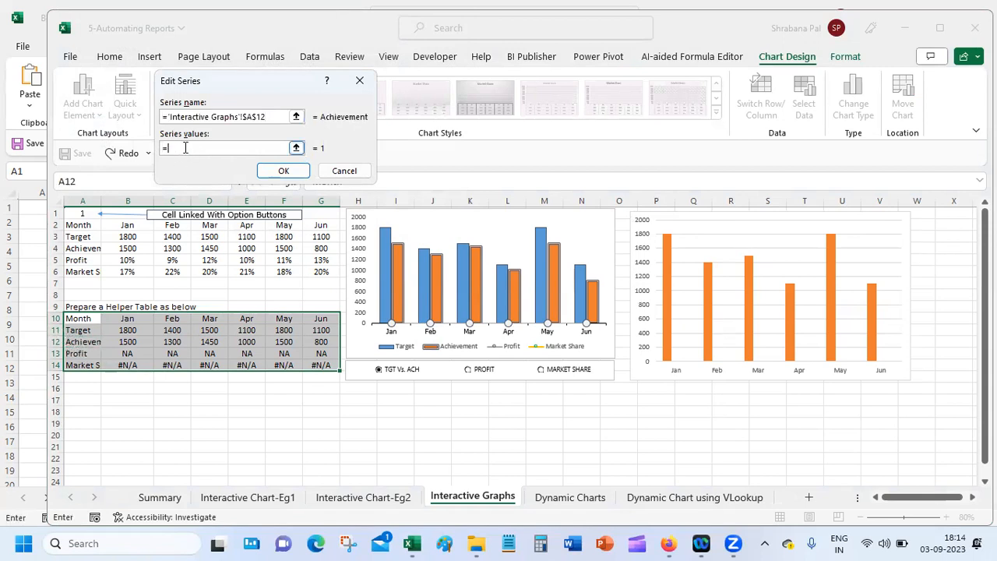
drag(125, 341, 323, 340)
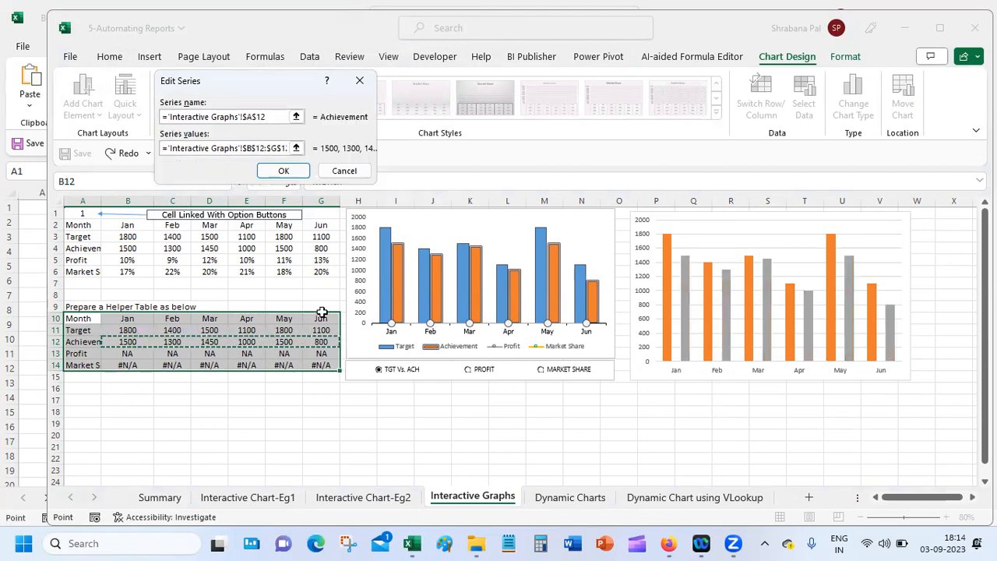
click(283, 171)
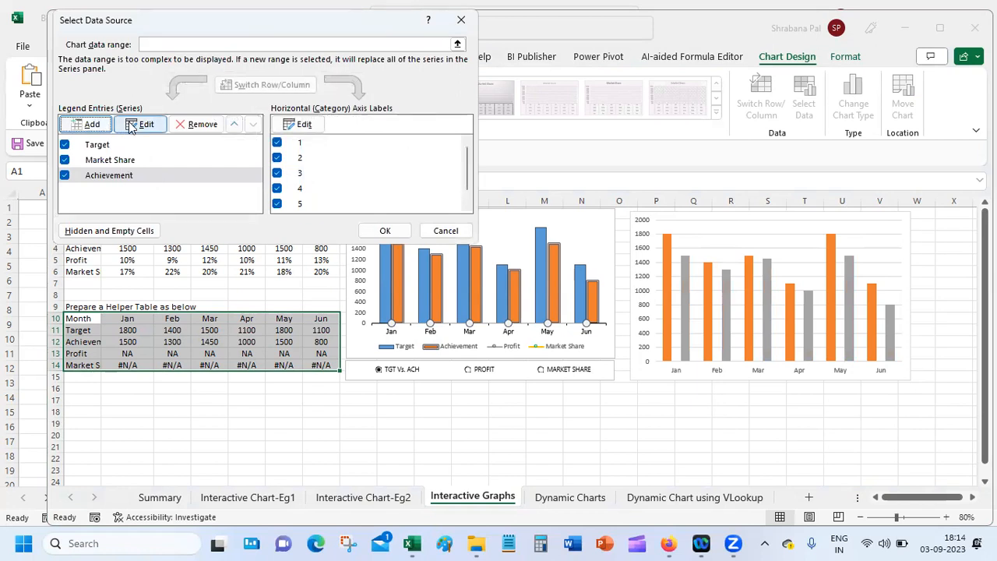
Add the Profit series to the chart with its name from A13 and its values from B13:G13
click(91, 126)
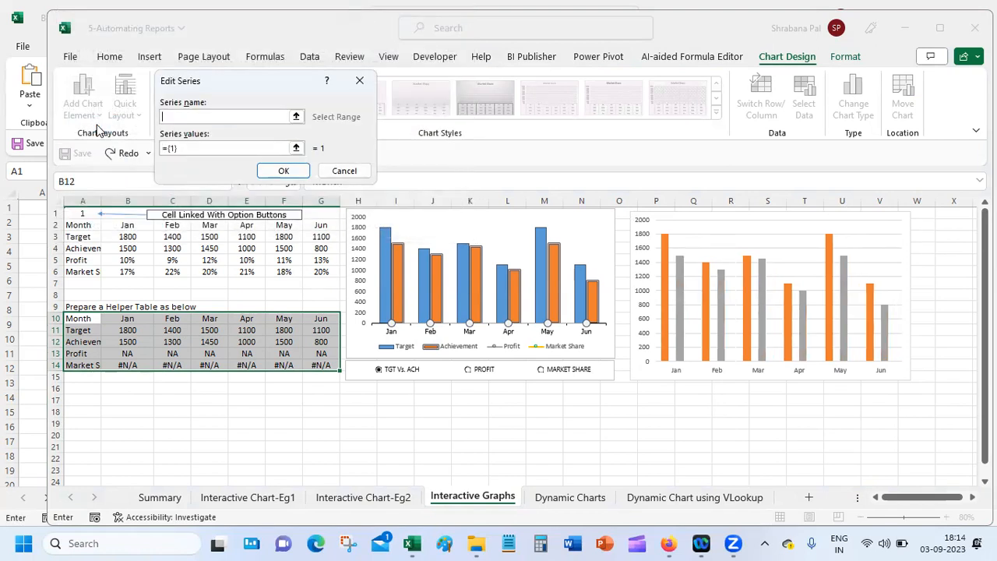
click(82, 353)
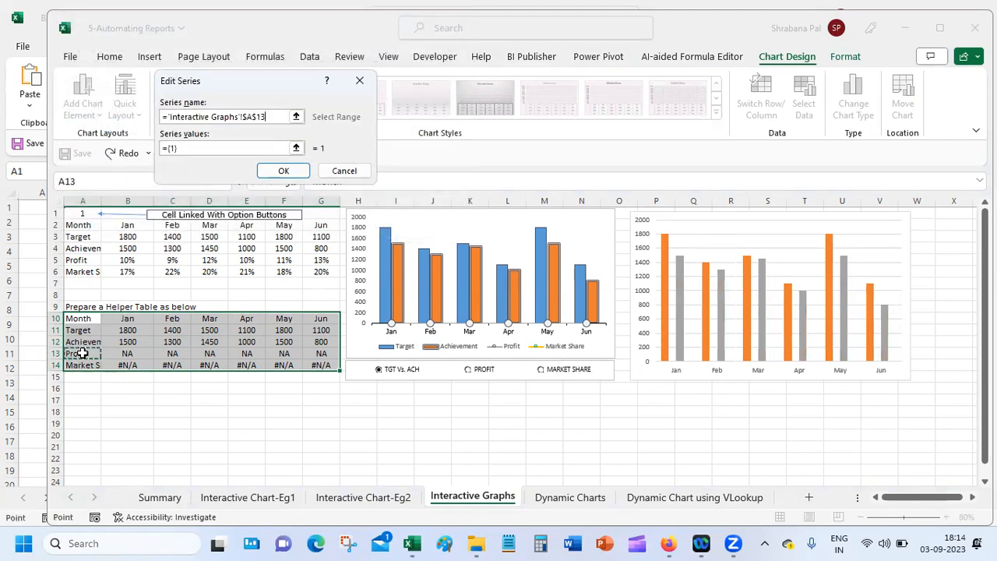
click(201, 150)
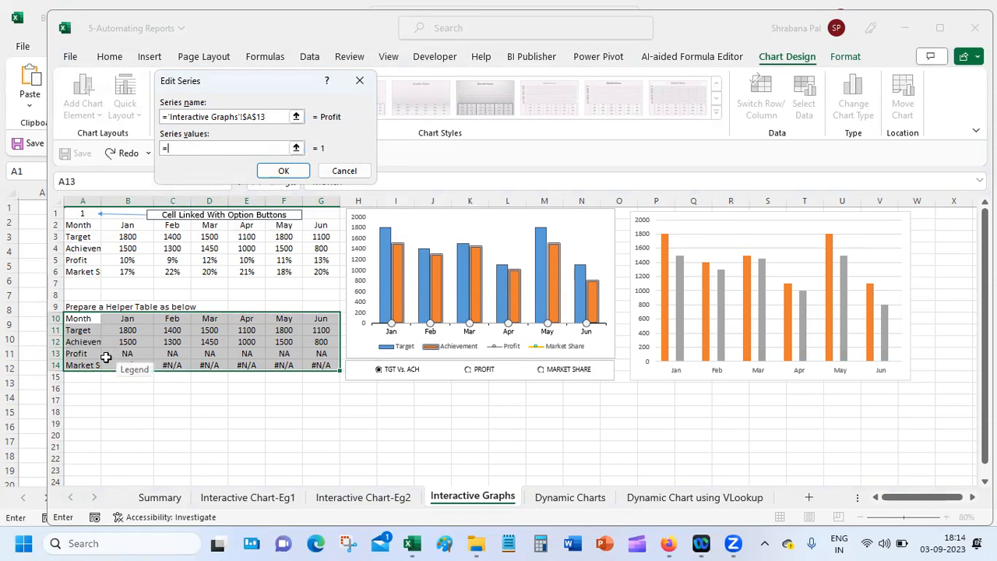
click(113, 354)
drag(113, 354, 320, 354)
click(284, 169)
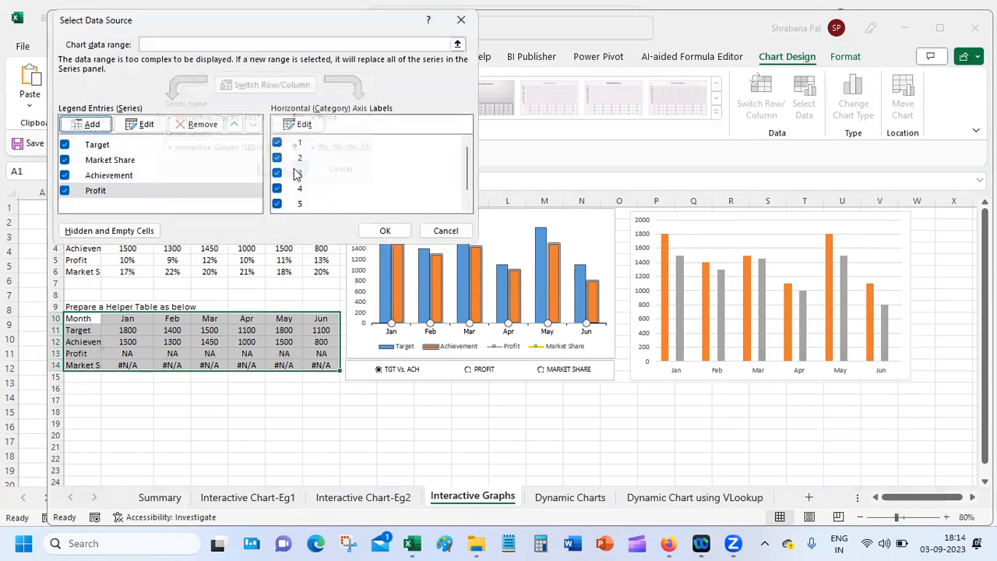
Move the Market Share series below Profit in the chart's series order and apply the data source changes
click(201, 160)
click(254, 125)
click(254, 124)
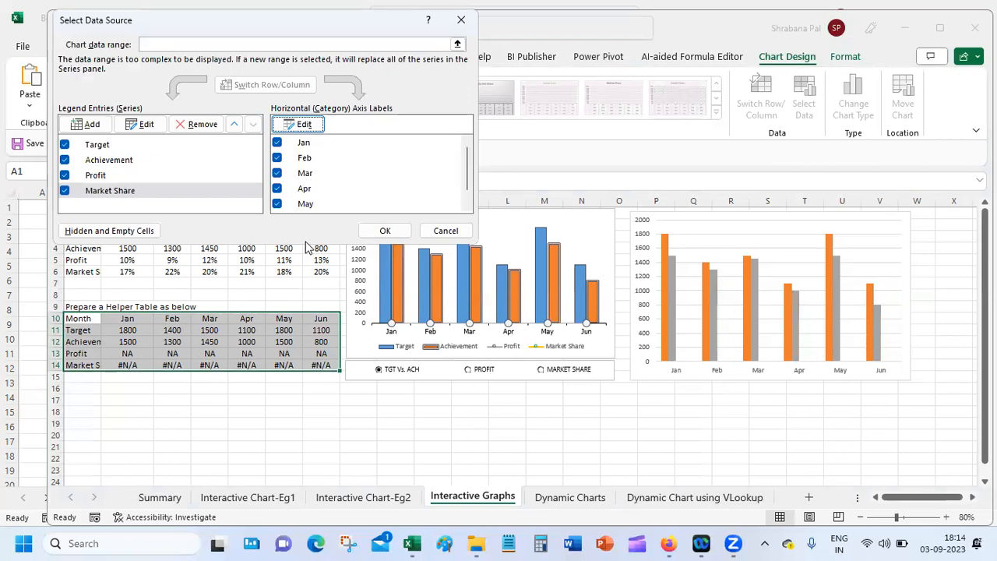
click(385, 230)
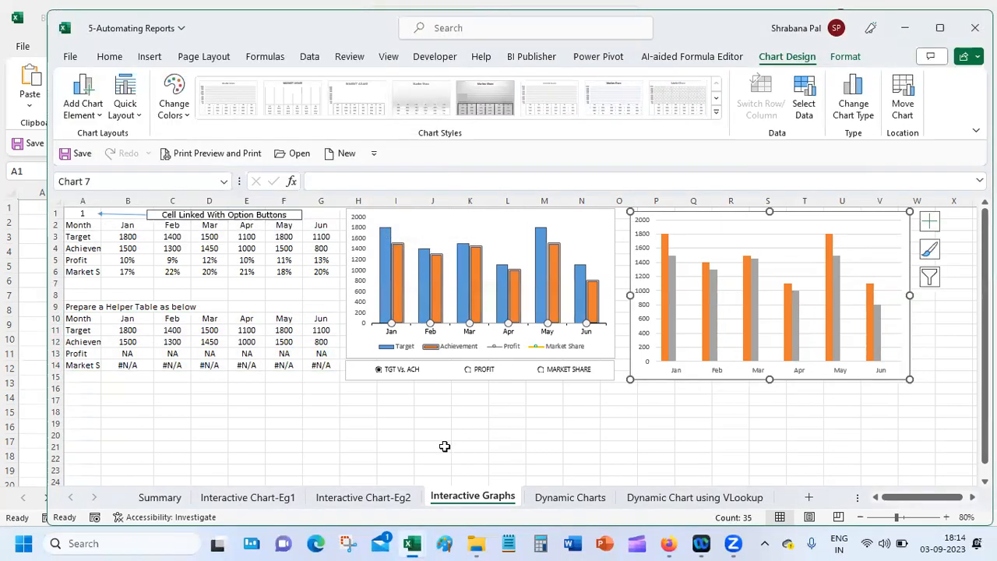
click(443, 445)
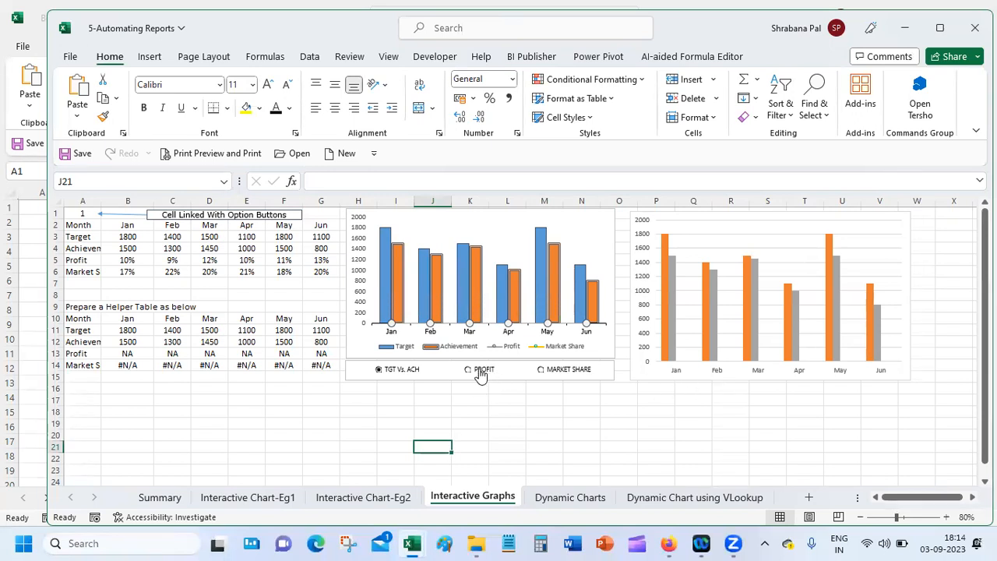
Check how the new chart responds to the PROFIT and MARKET SHARE options, inspecting the B11 formula and linked cell A1
click(773, 217)
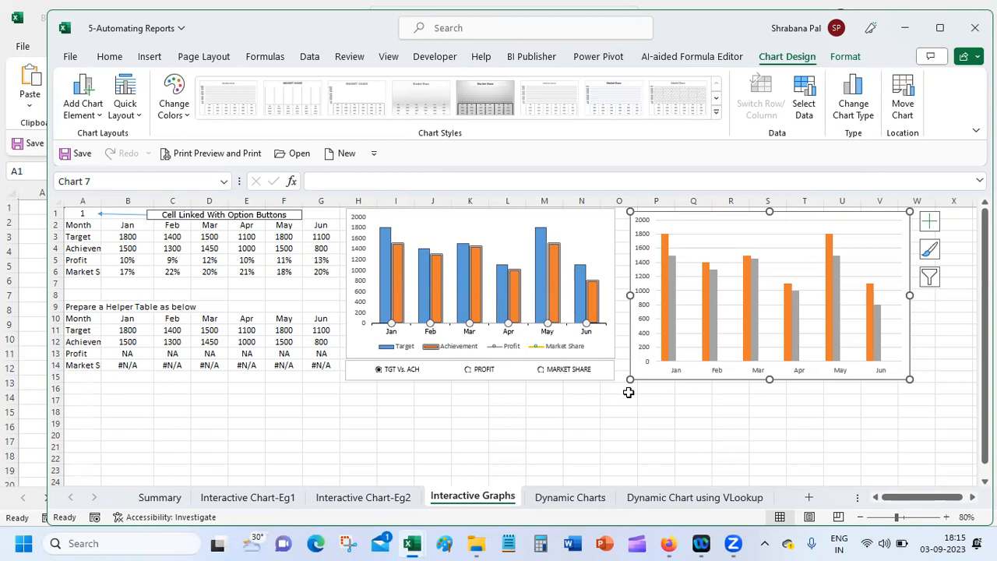
click(436, 393)
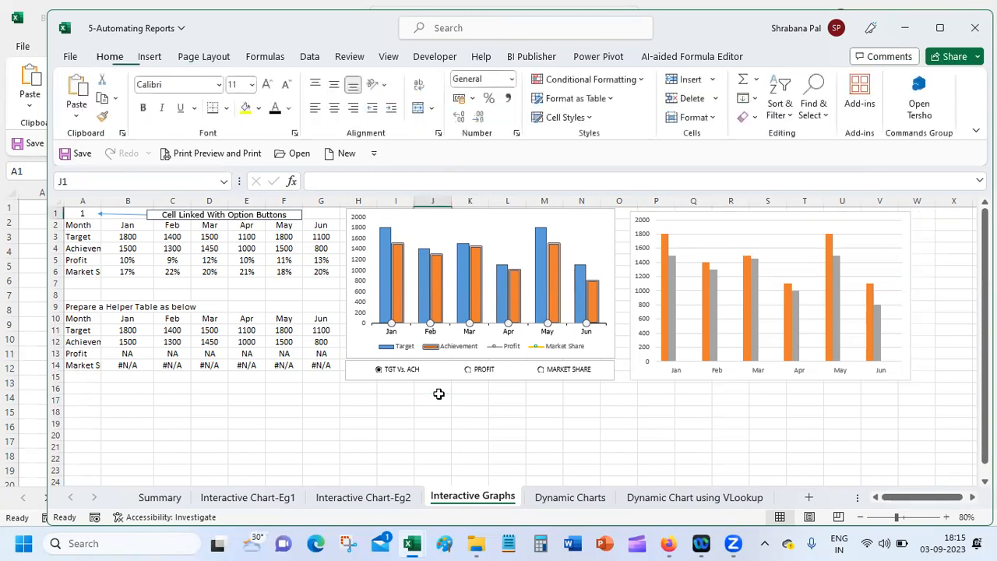
click(139, 333)
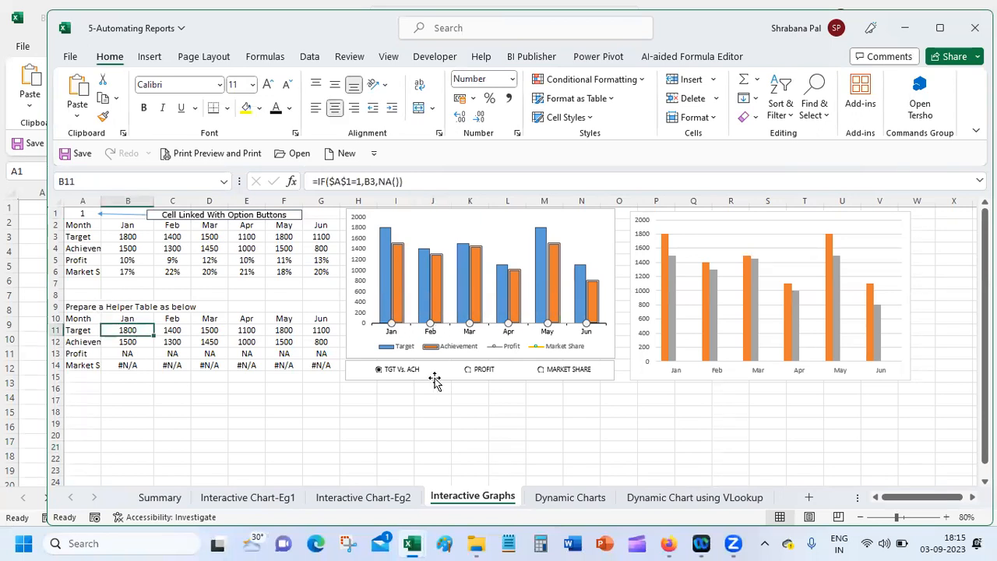
click(465, 371)
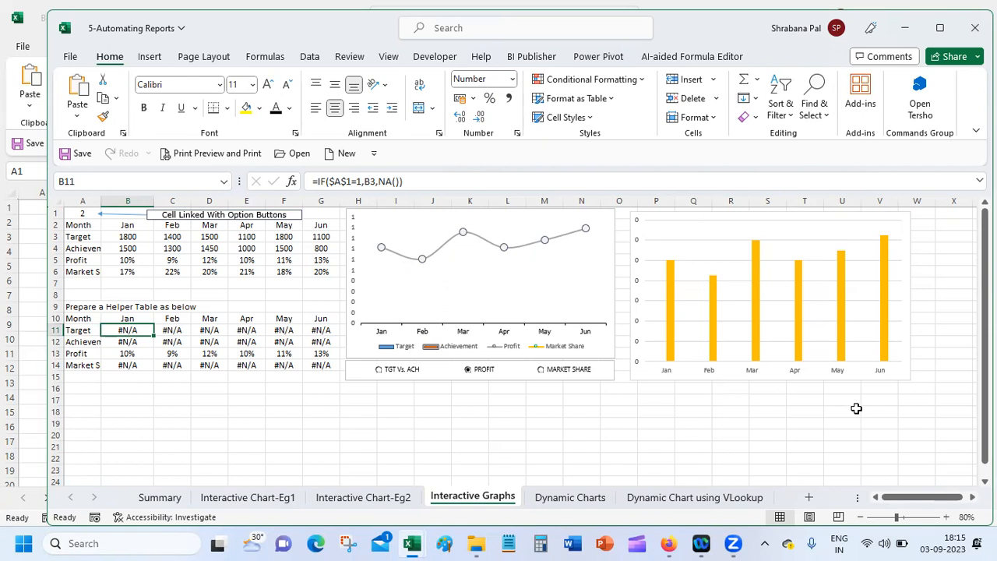
click(540, 369)
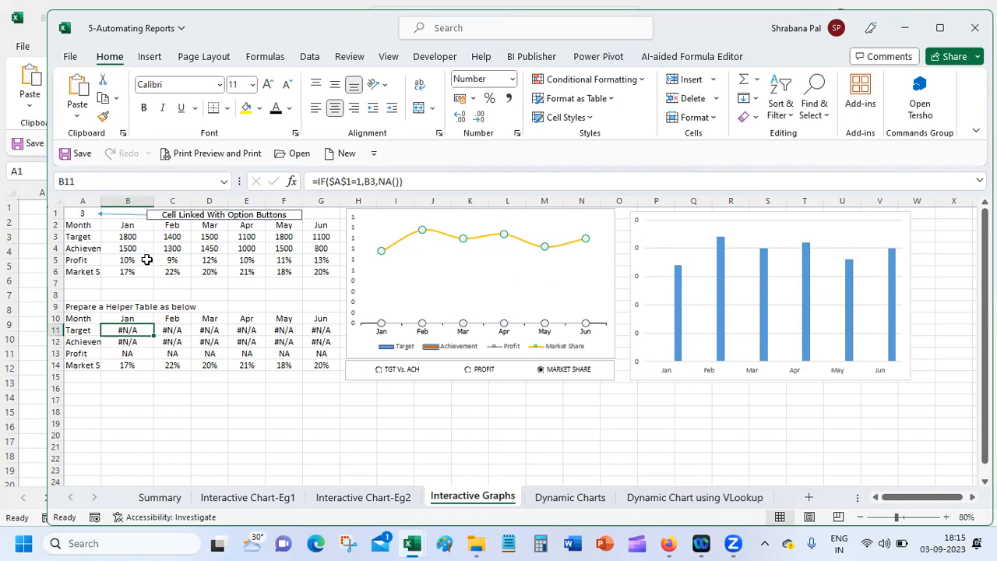
click(83, 215)
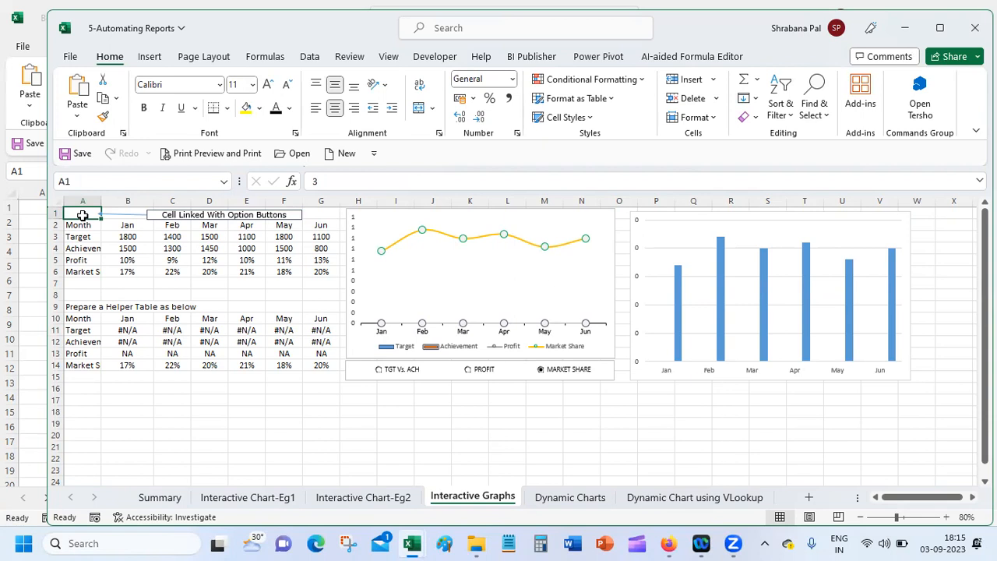
Change the new chart's type to Line for all its series
click(674, 217)
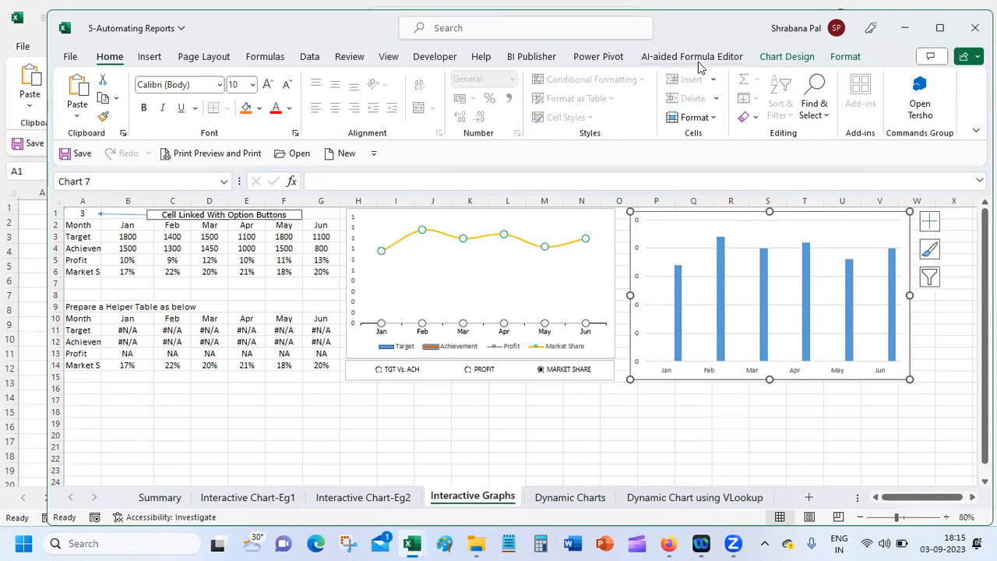
click(786, 57)
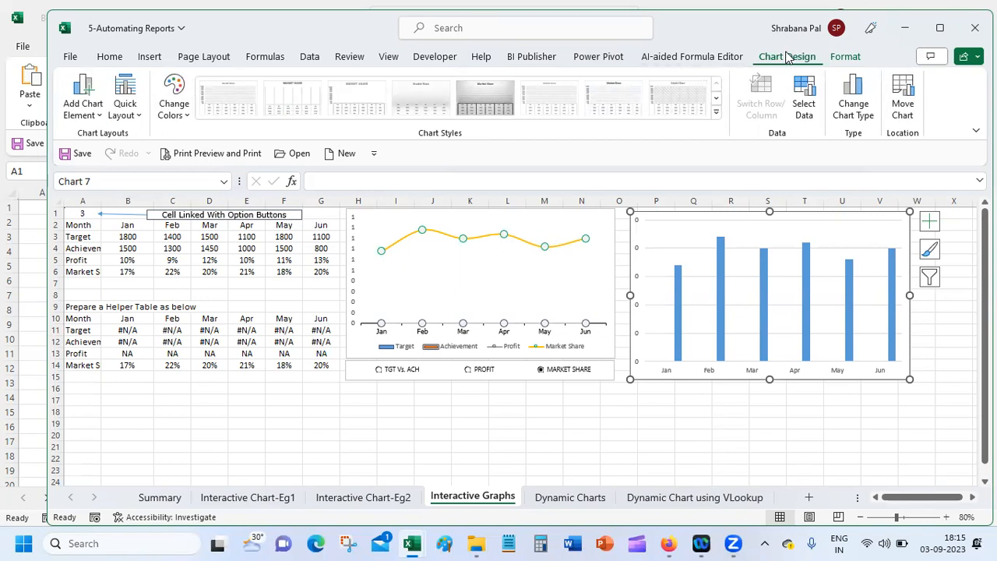
click(856, 94)
click(342, 169)
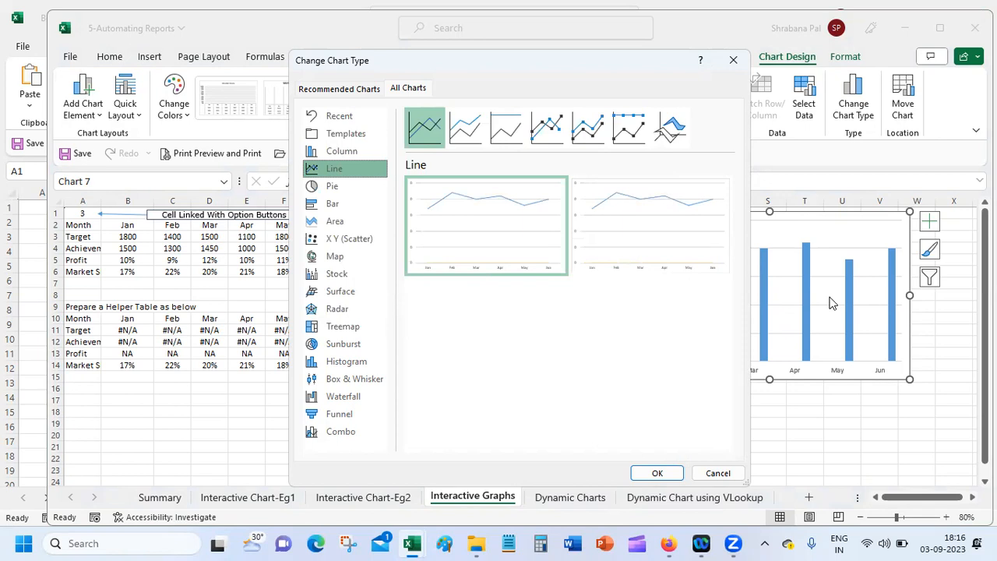
mouse_move(482, 225)
click(661, 474)
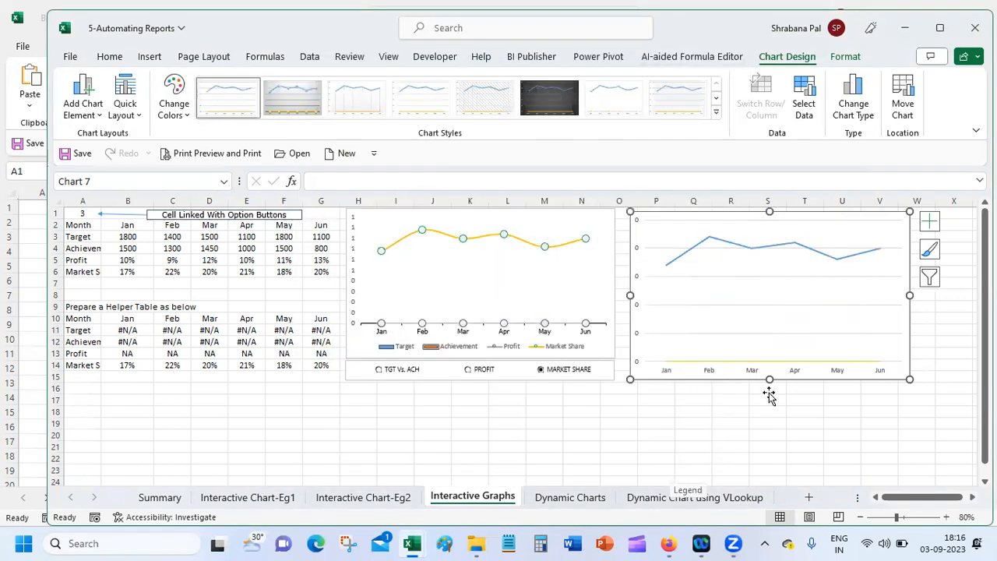
click(723, 422)
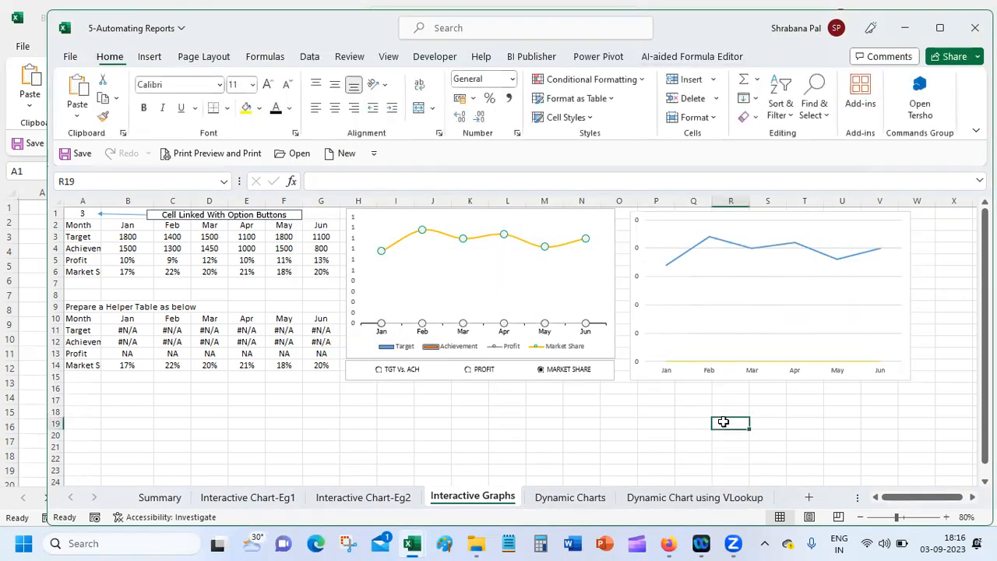
Select the TGT Vs. ACH option and change the new chart's type back to Clustered Column
click(393, 373)
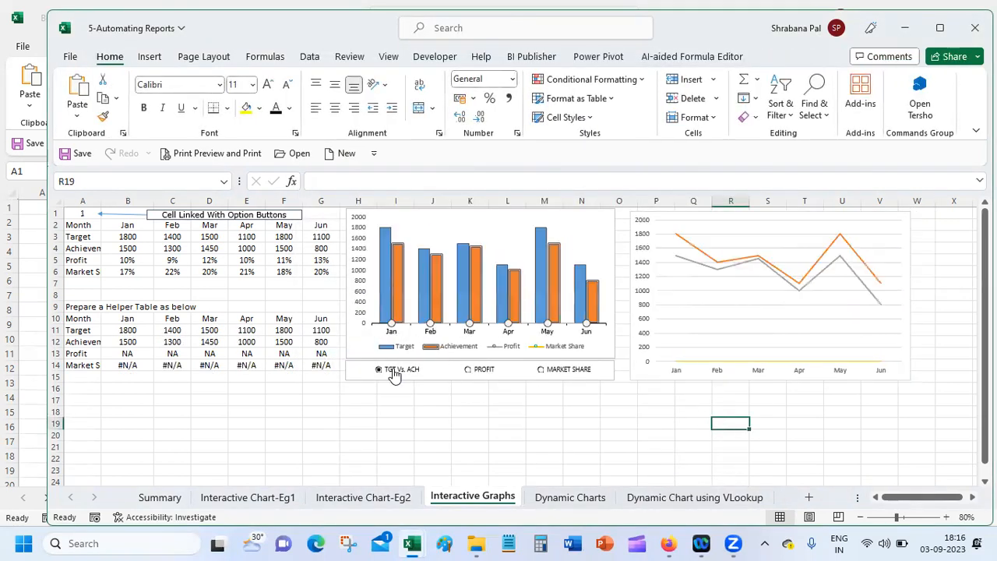
click(725, 225)
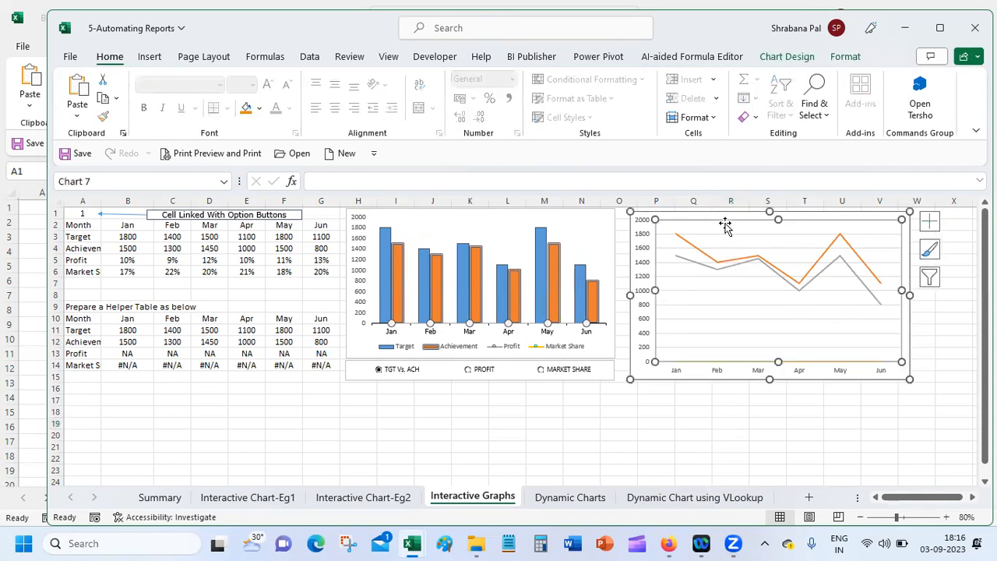
right_click(730, 232)
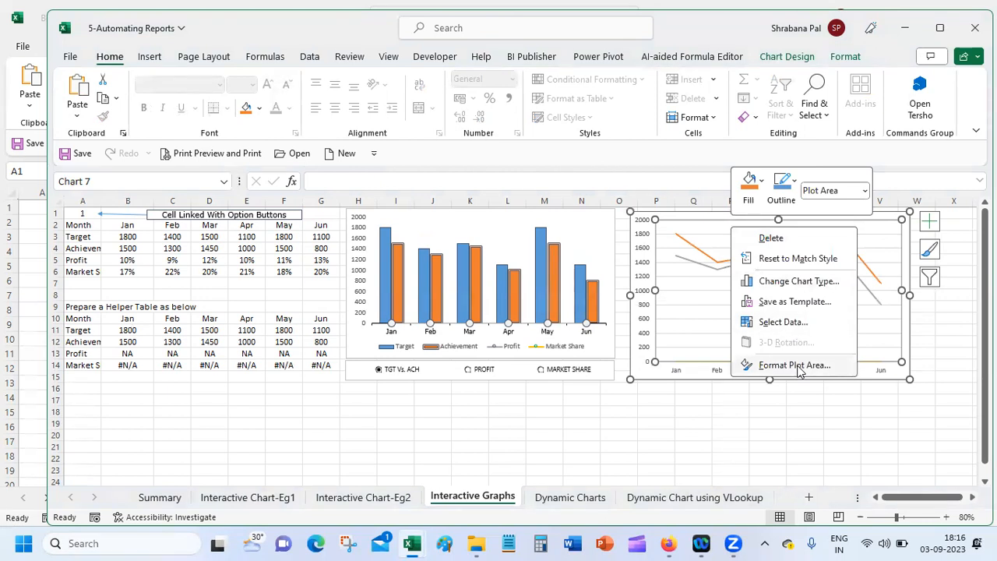
click(802, 281)
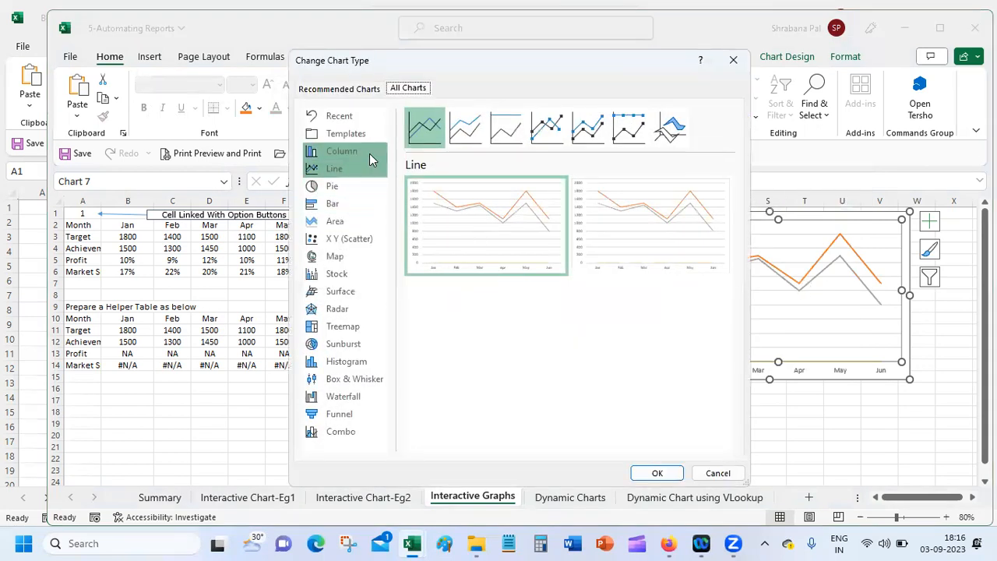
click(369, 156)
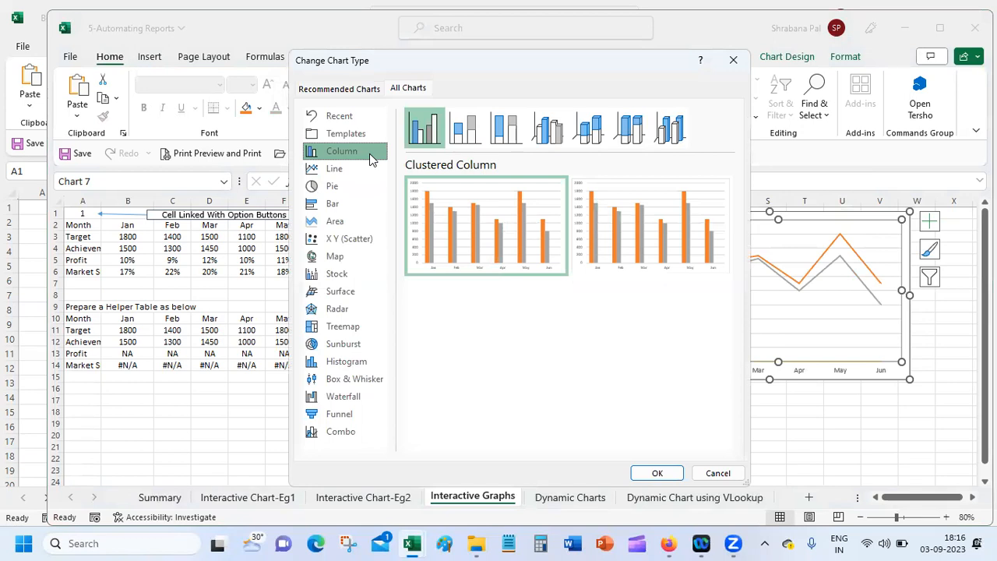
click(660, 472)
click(697, 435)
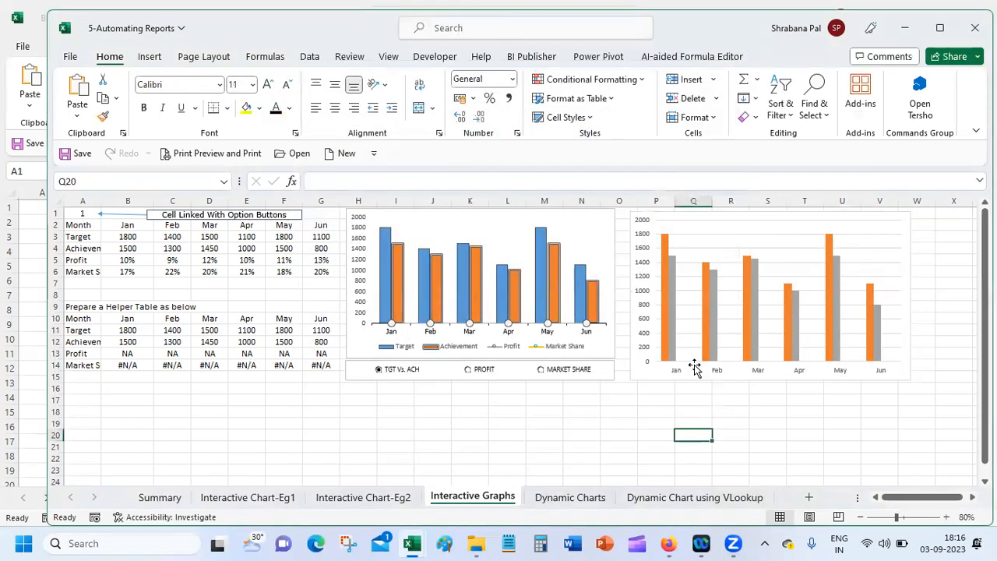
Compare both charts under the MARKET SHARE, PROFIT and TGT Vs. ACH options, ending on TGT Vs. ACH
click(583, 371)
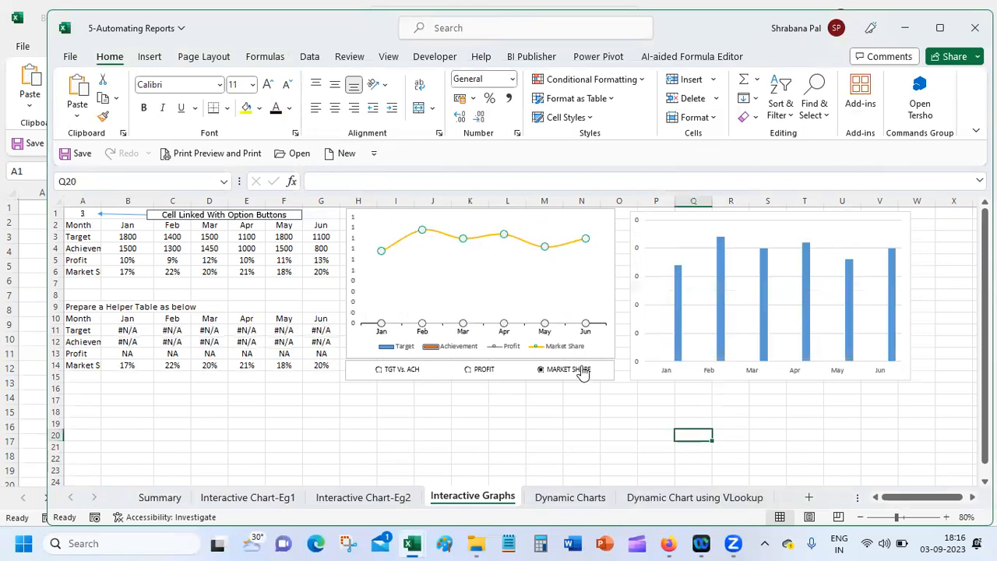
click(468, 372)
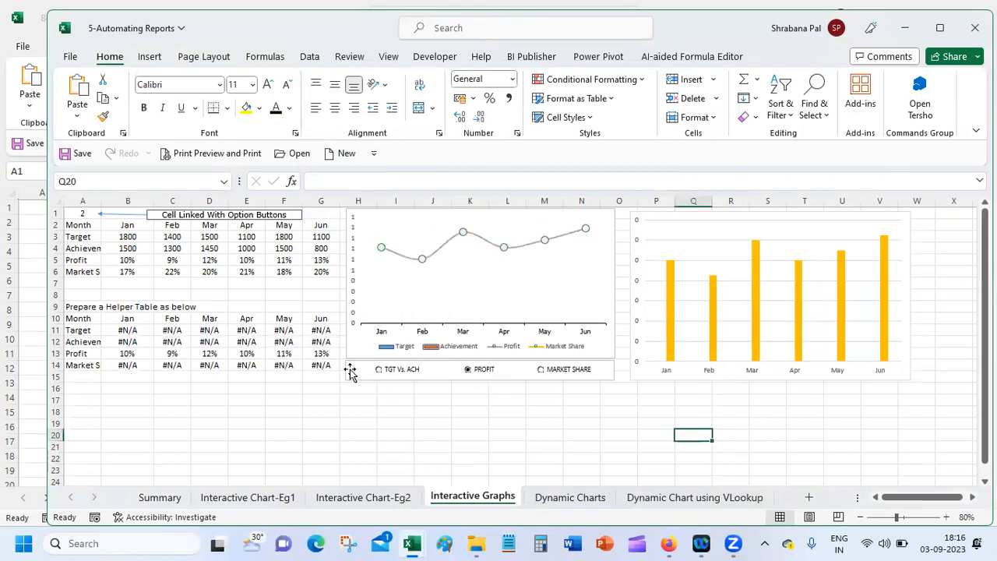
click(402, 377)
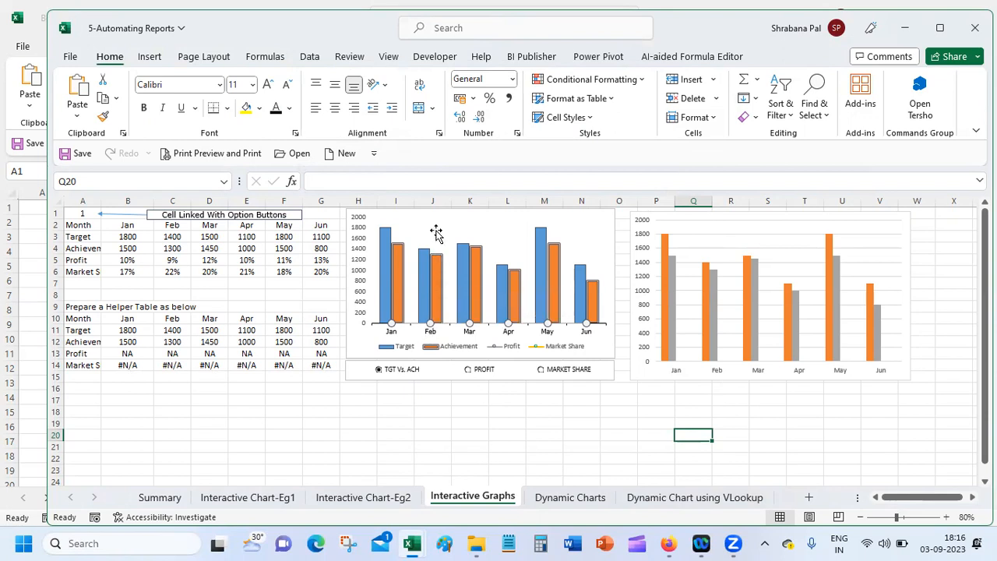
Examine the original chart's Custom Combination settings for each series' chart type and secondary axis, leaving them unapplied
mouse_move(426, 256)
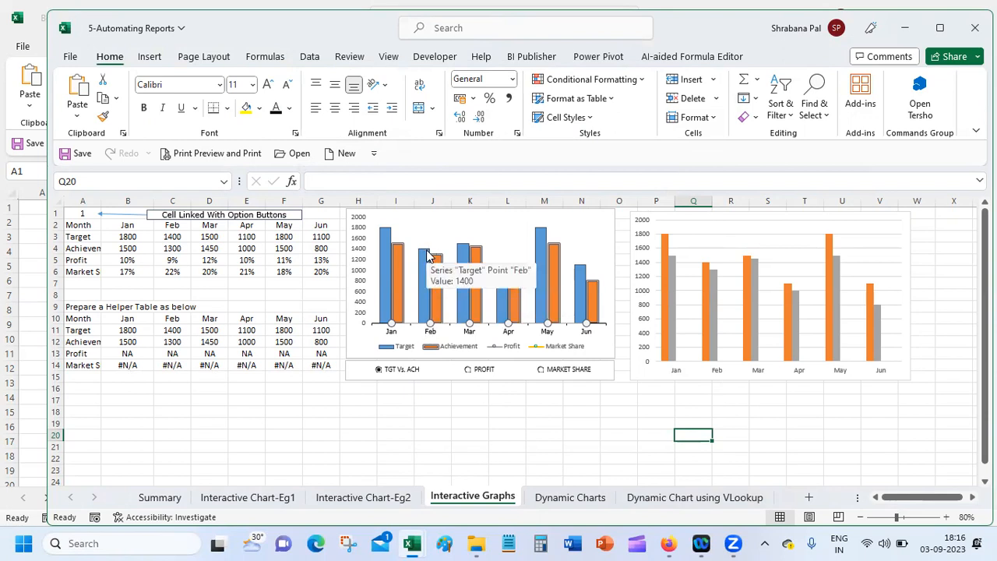
click(434, 261)
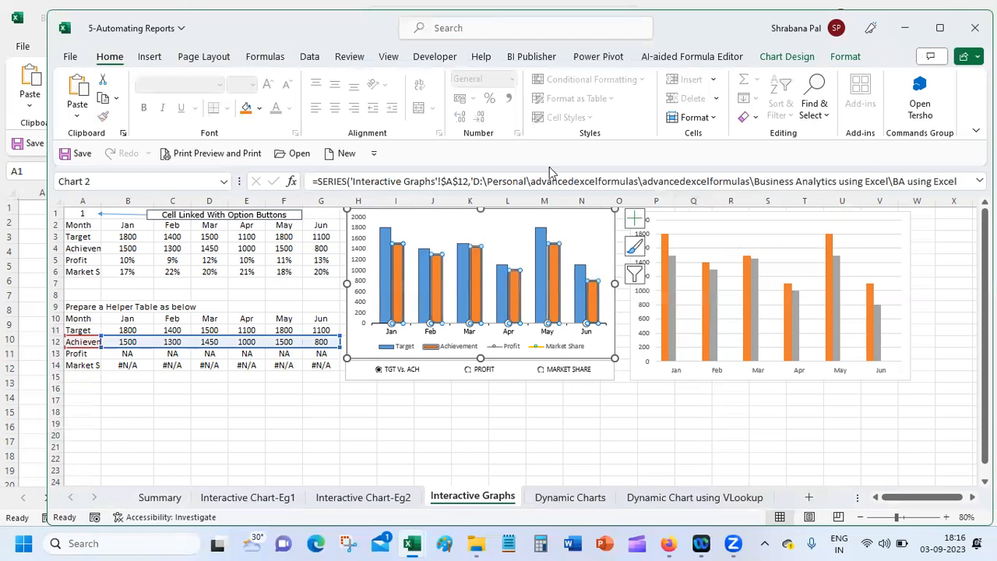
click(784, 58)
click(850, 109)
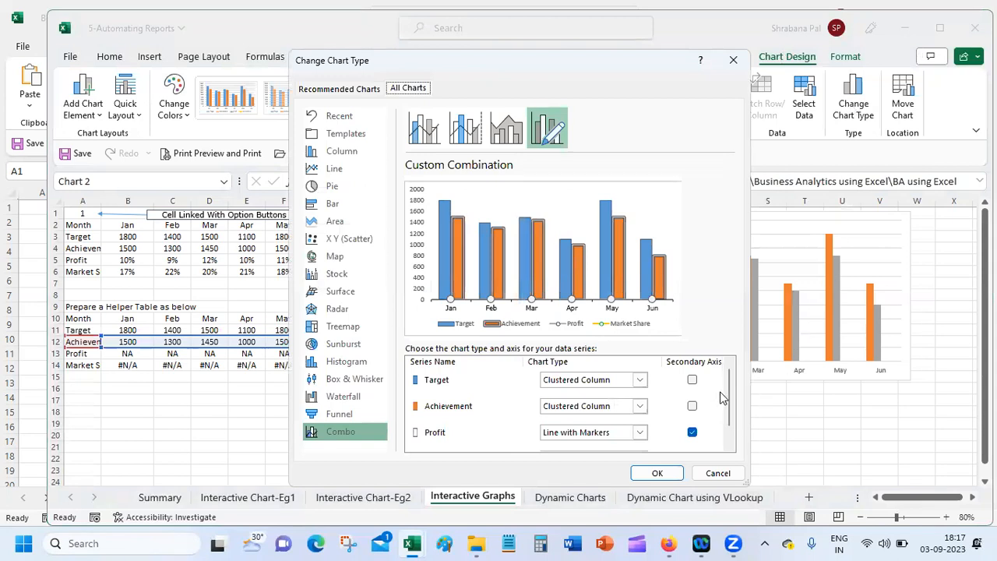
scroll(724, 405, down, 1)
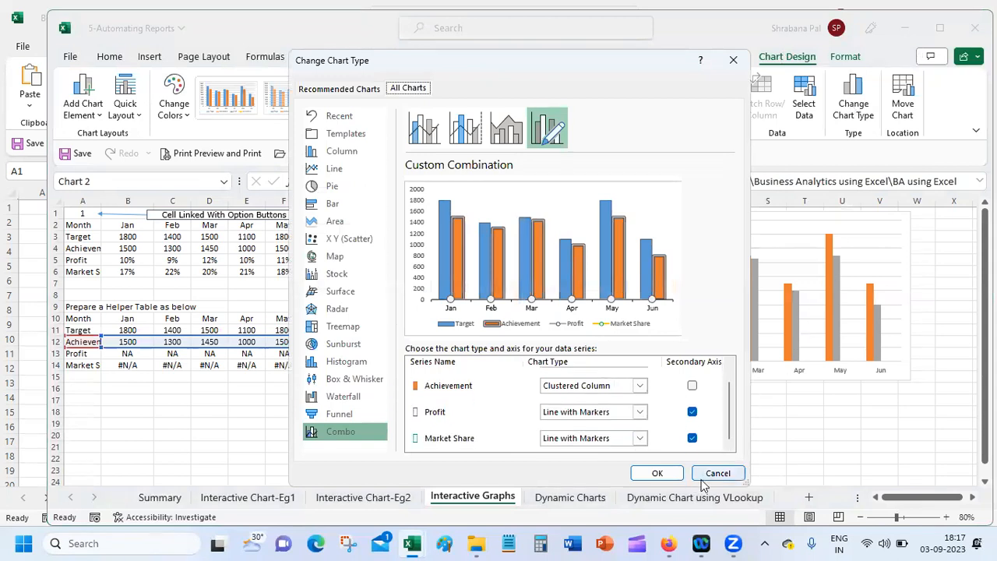
click(711, 468)
click(670, 412)
click(358, 423)
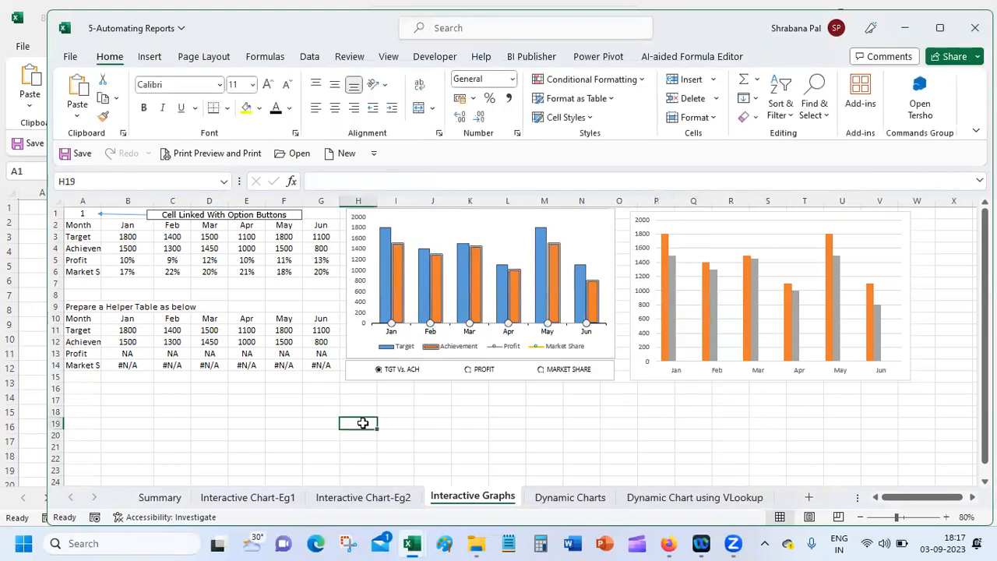
Change the new chart's type to the Clustered Column - Line combo and check it under the PROFIT and MARKET SHARE options
click(739, 219)
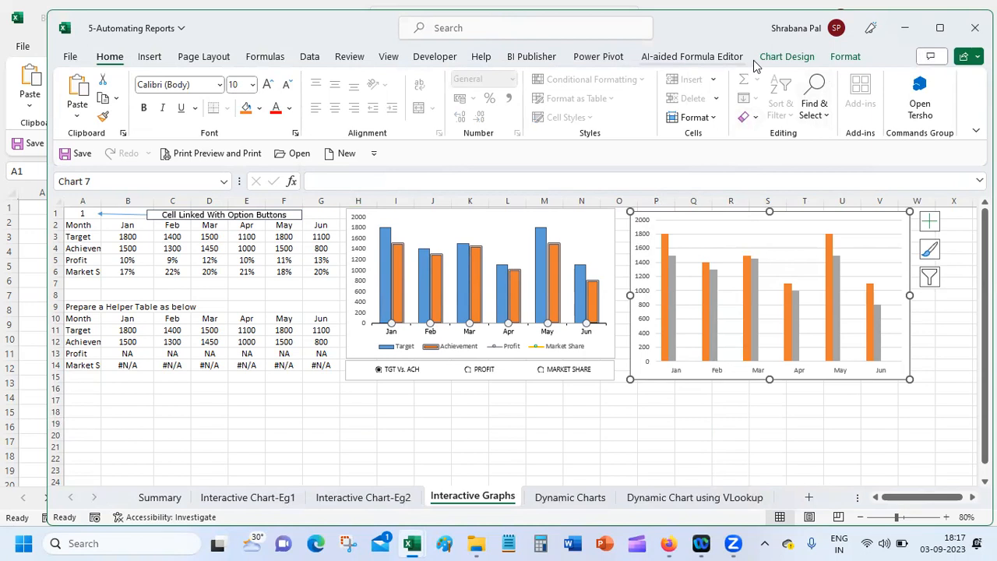
click(786, 57)
click(854, 103)
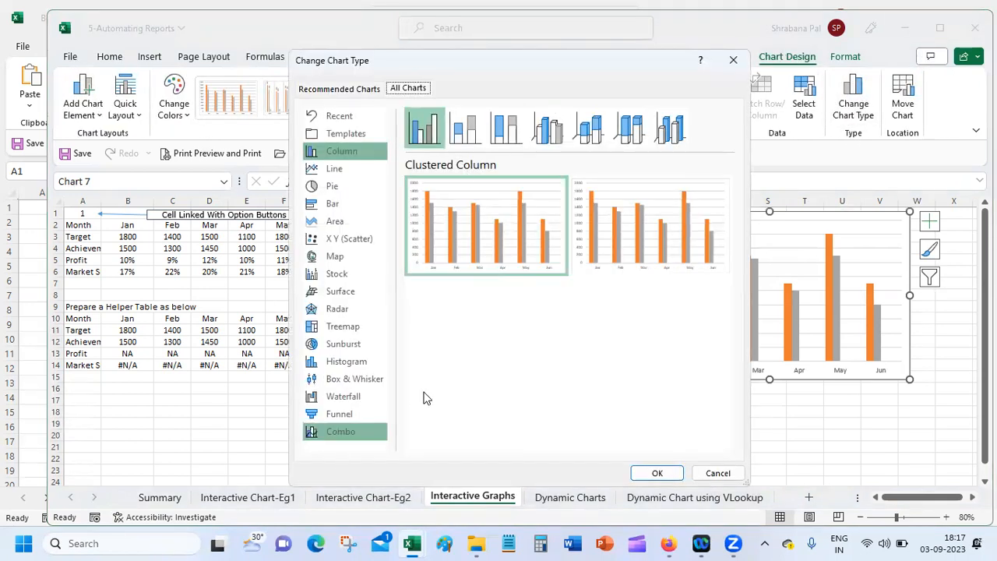
click(350, 433)
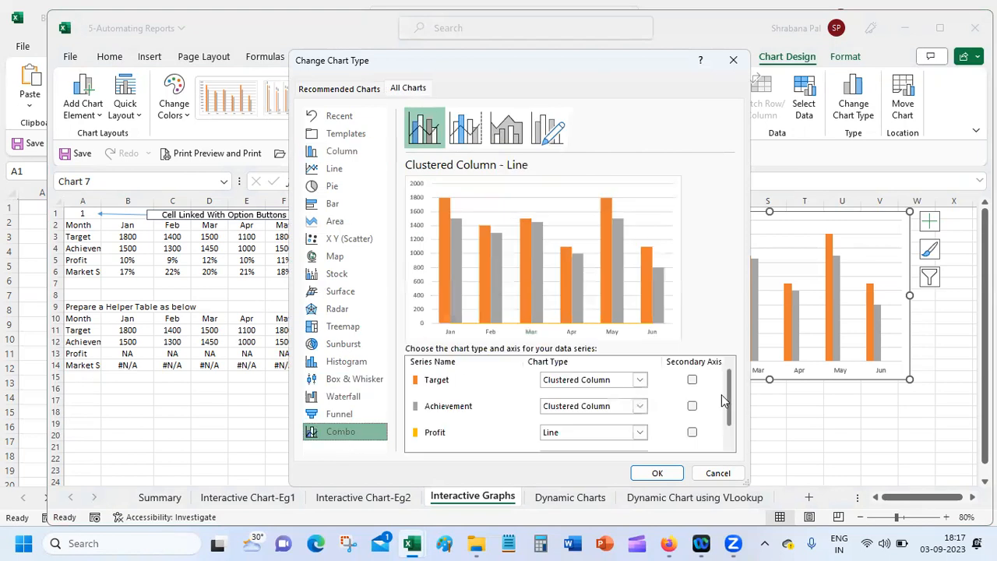
drag(727, 387, 731, 438)
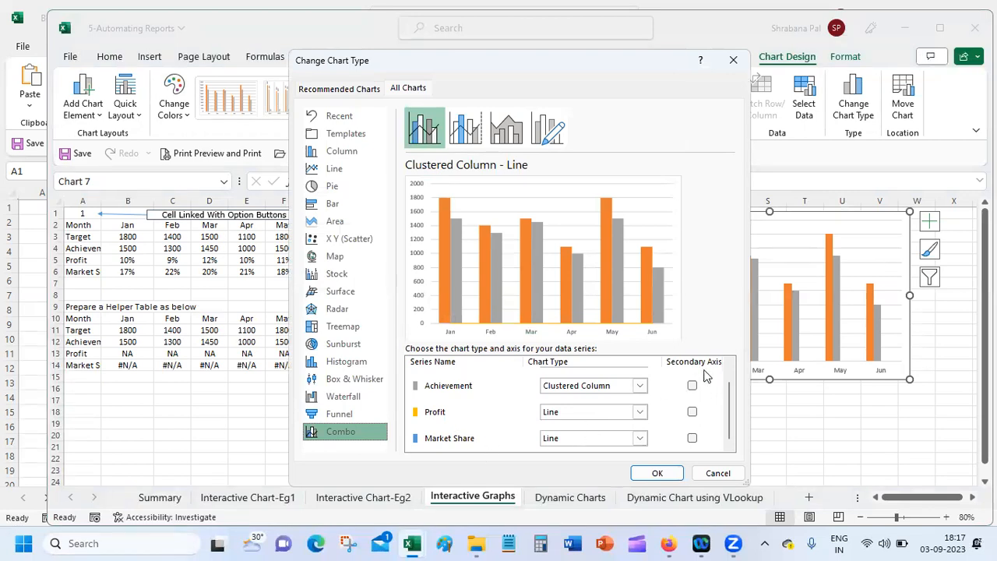
click(728, 372)
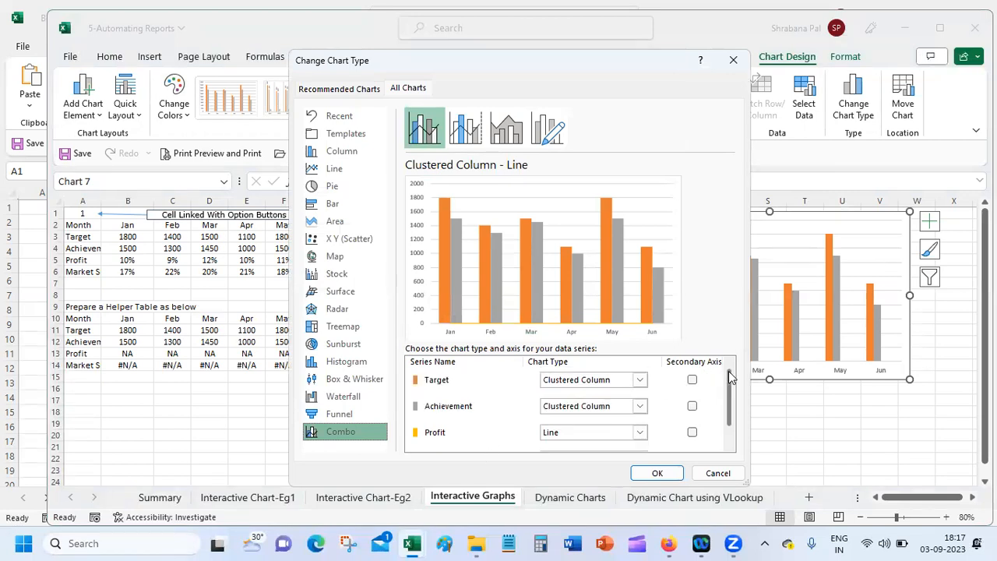
click(652, 473)
click(654, 411)
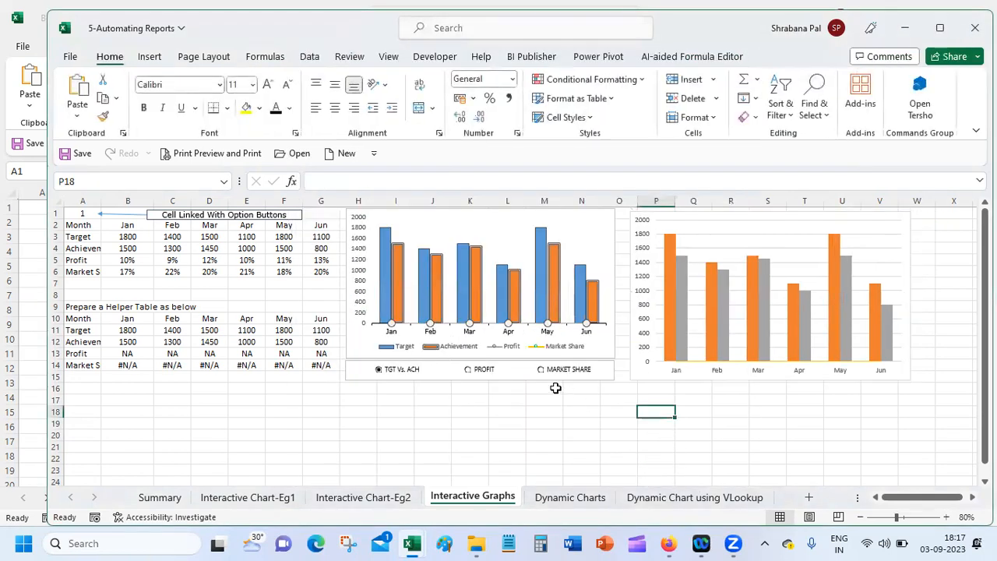
click(475, 370)
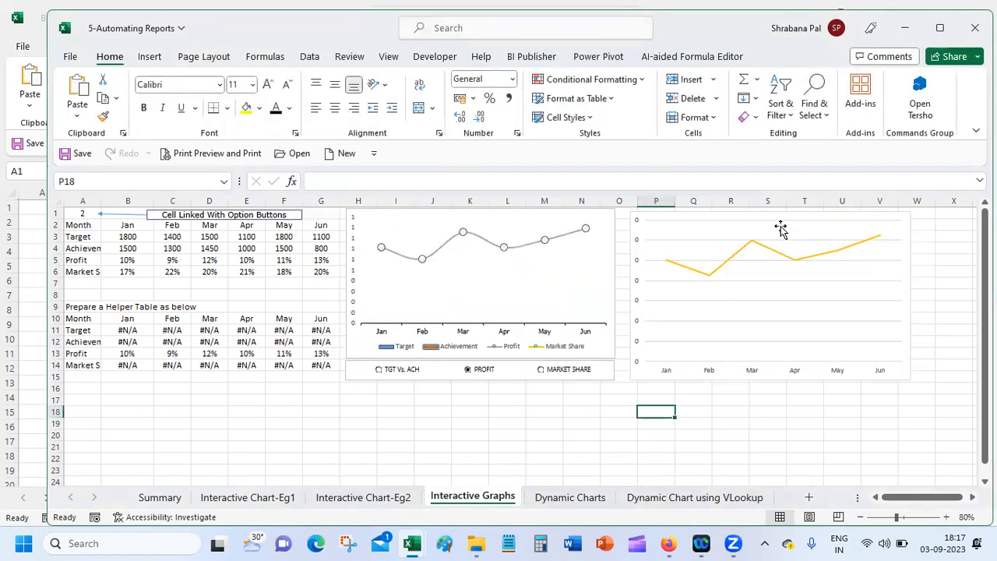
click(545, 372)
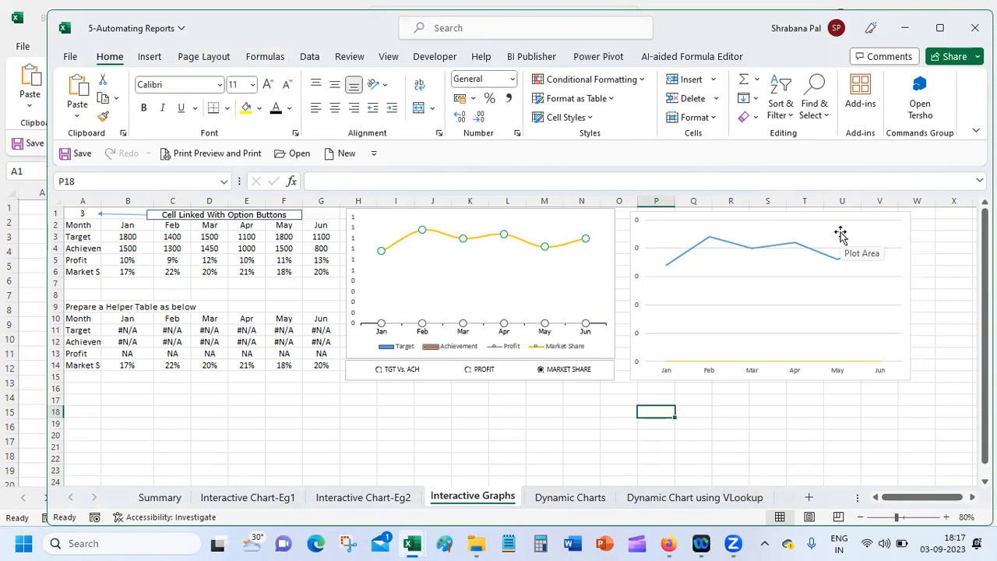
Change the Market Share series of the new combo chart to Scatter on the secondary axis
click(840, 235)
click(841, 216)
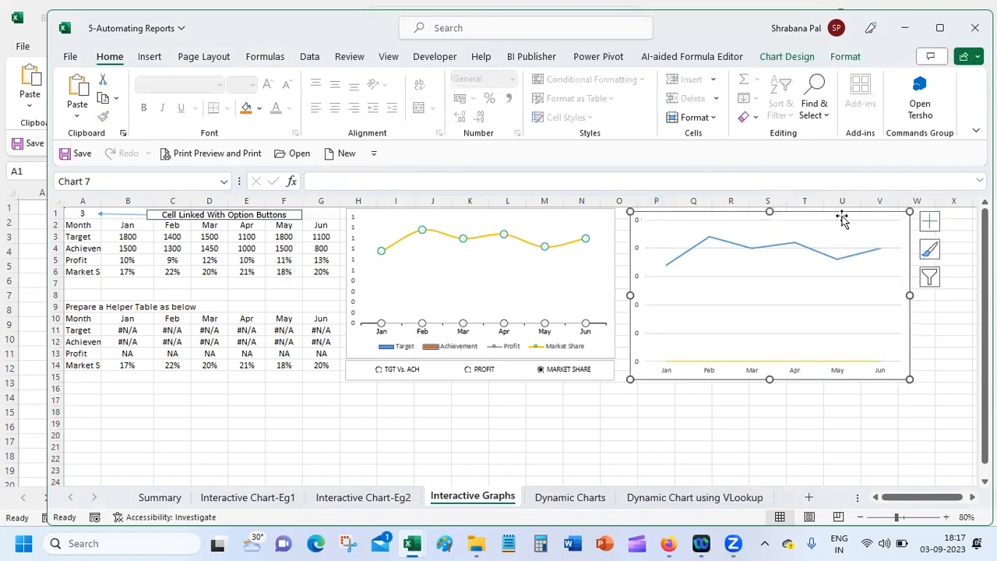
click(787, 59)
click(857, 106)
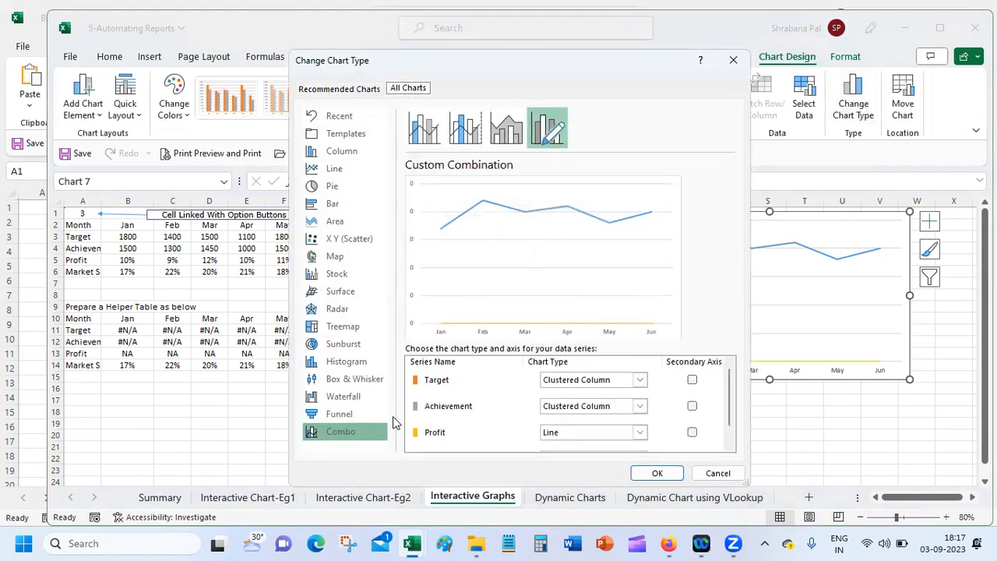
scroll(730, 420, down, 1)
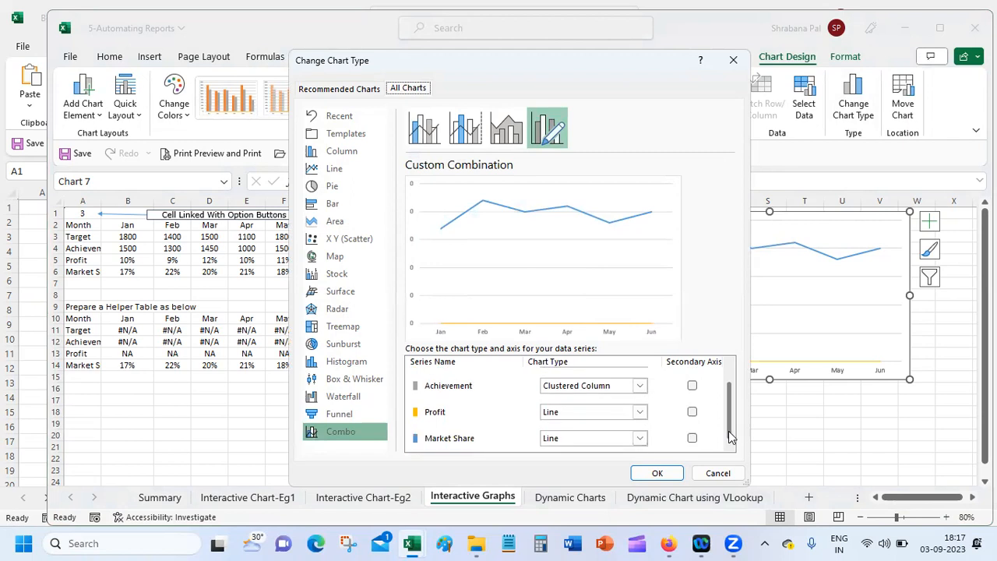
click(640, 439)
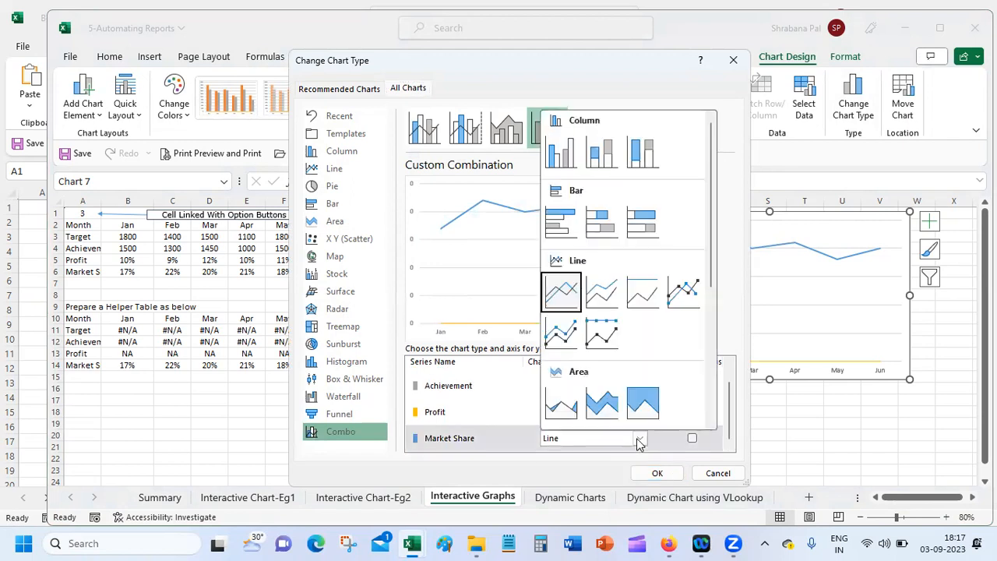
drag(707, 294, 718, 407)
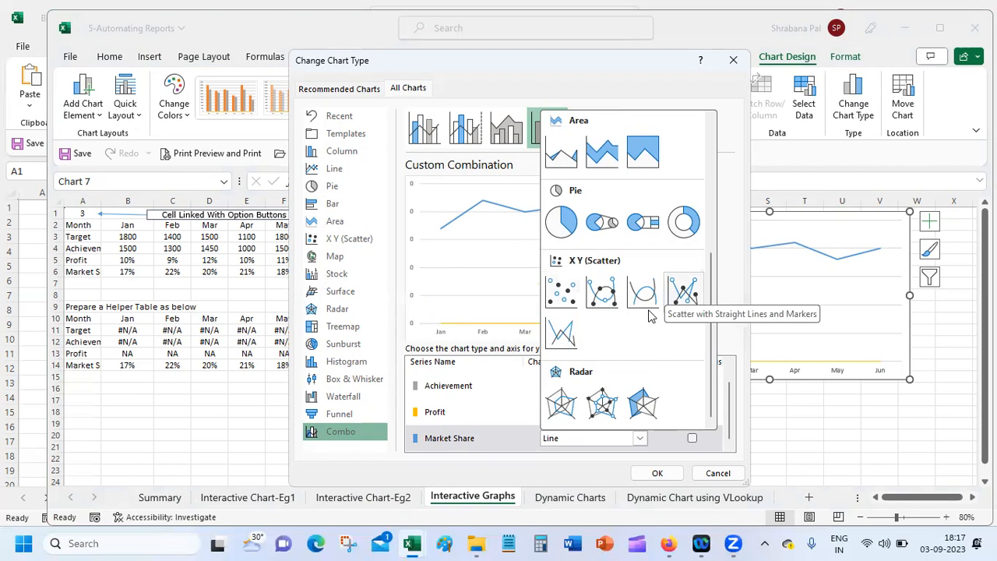
drag(710, 330, 733, 362)
click(571, 290)
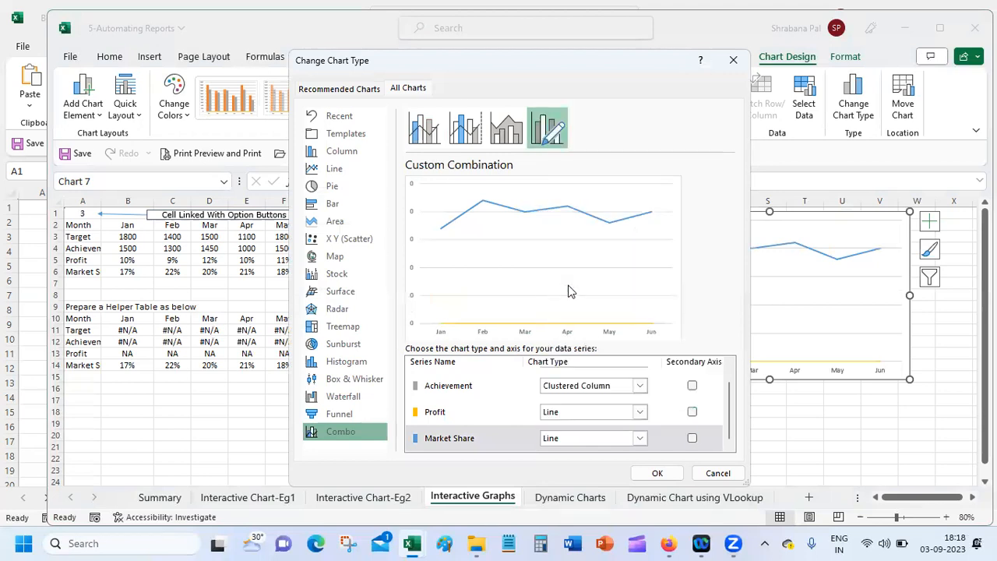
click(656, 472)
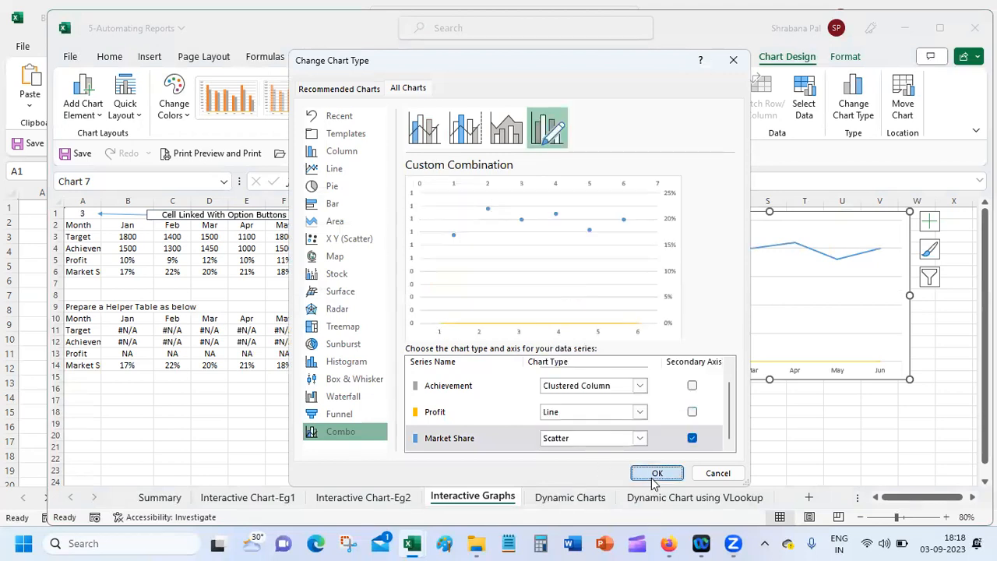
click(670, 428)
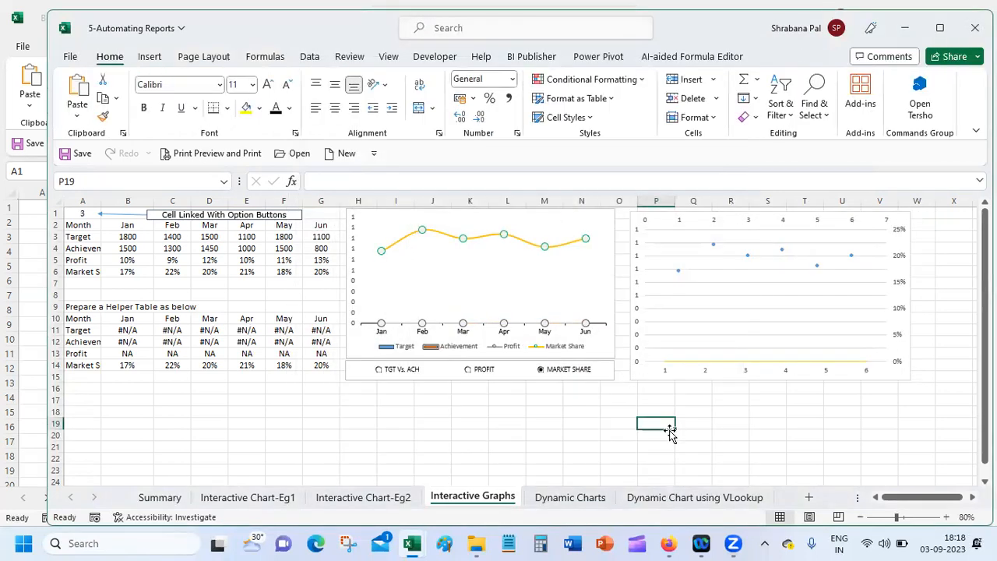
View both charts under the PROFIT and TGT Vs. ACH options and open the Dynamic Charts sheet
click(469, 371)
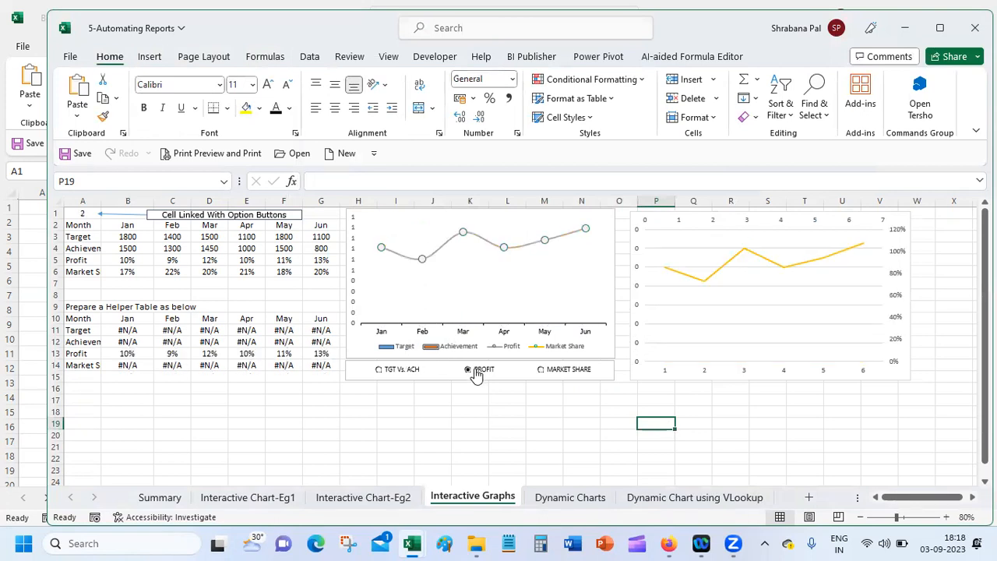
click(394, 373)
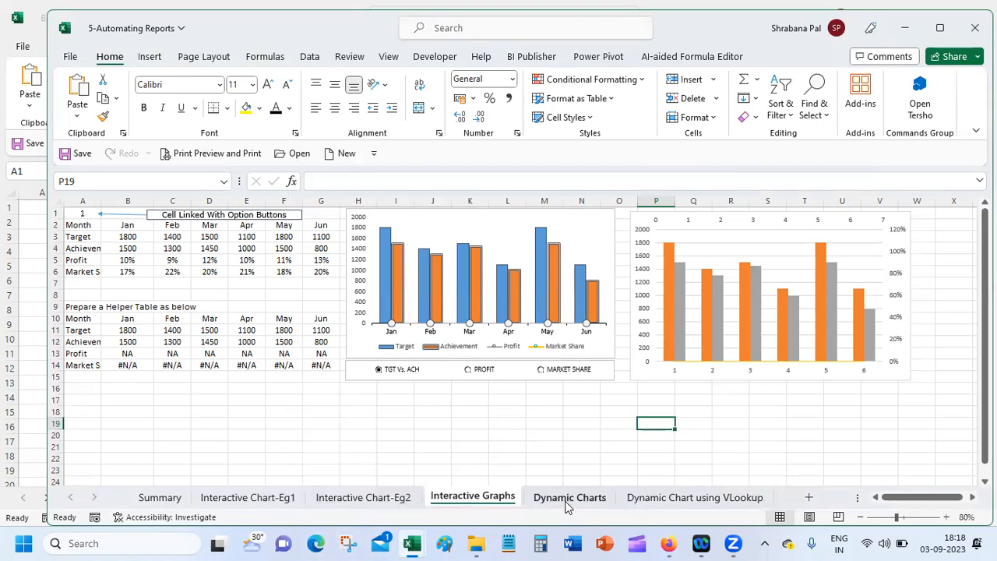
click(568, 503)
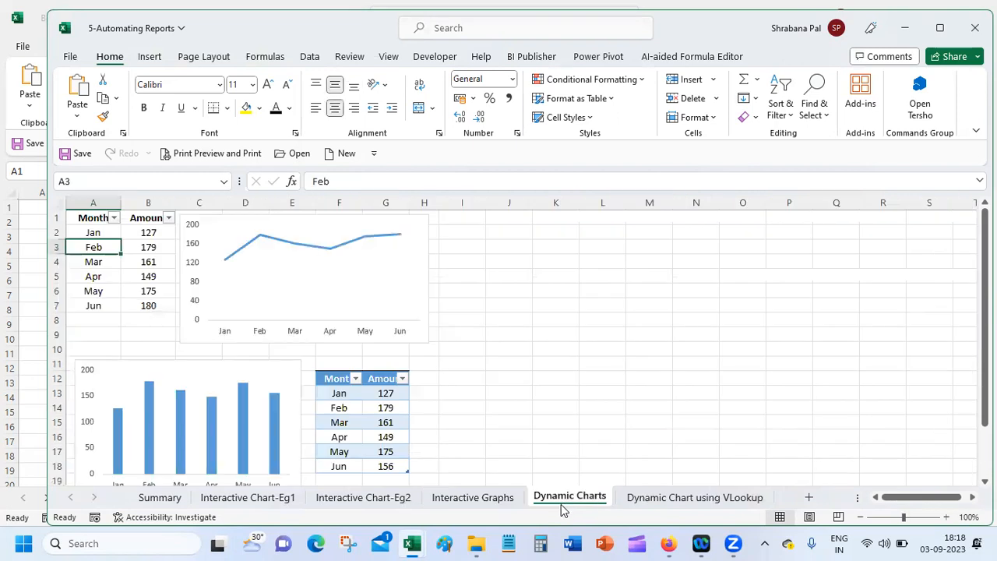
click(523, 335)
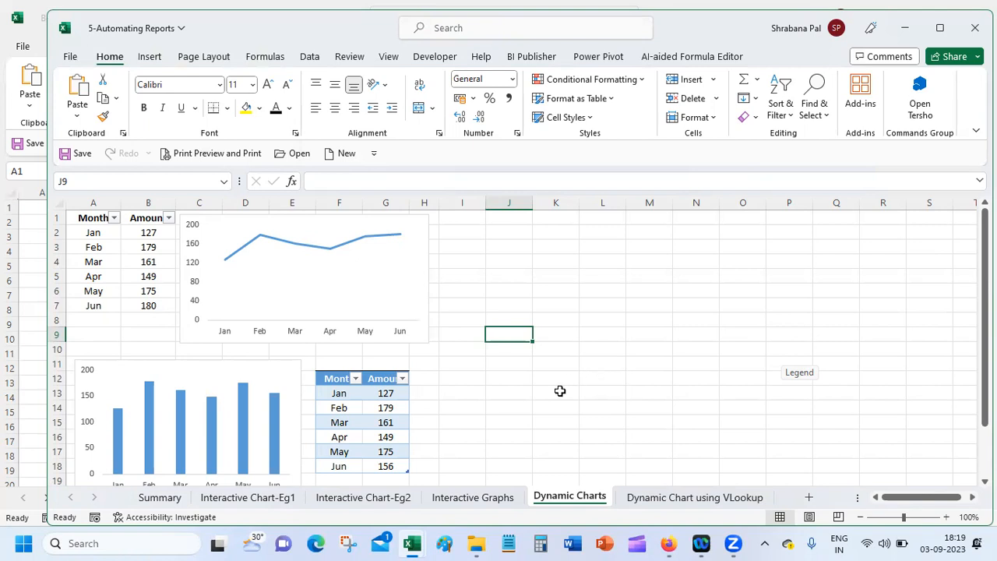
Filter the Month column of the upper data range to show only Apr and May
click(114, 219)
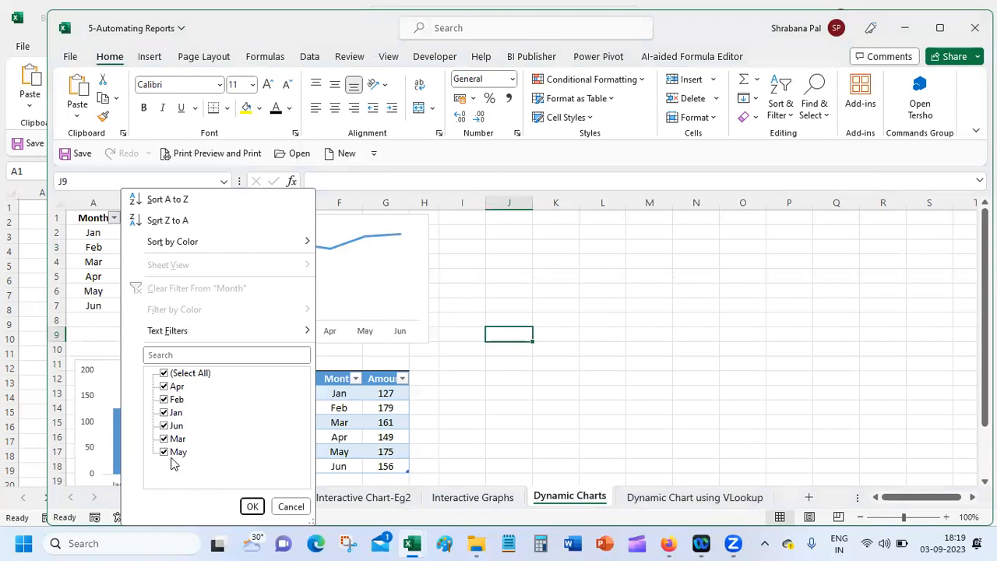
click(169, 377)
click(166, 387)
click(164, 452)
click(252, 507)
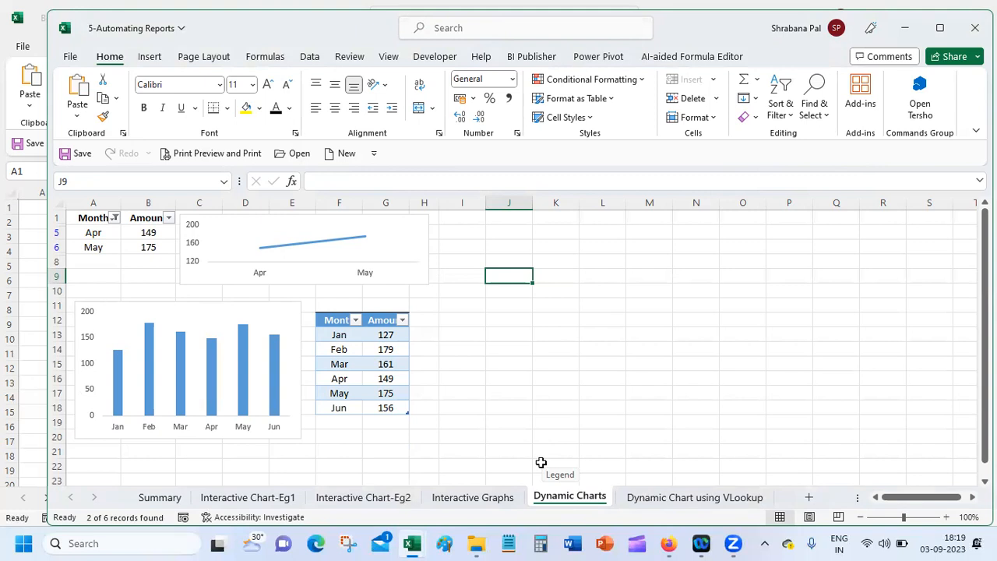
Reset the upper data range's Month filter to include all months
click(115, 218)
click(166, 374)
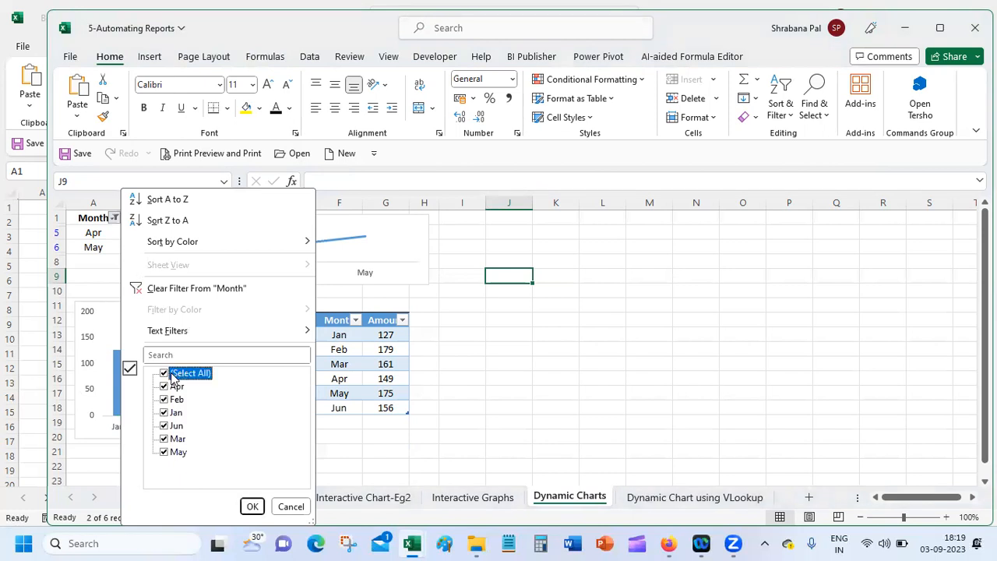
click(252, 504)
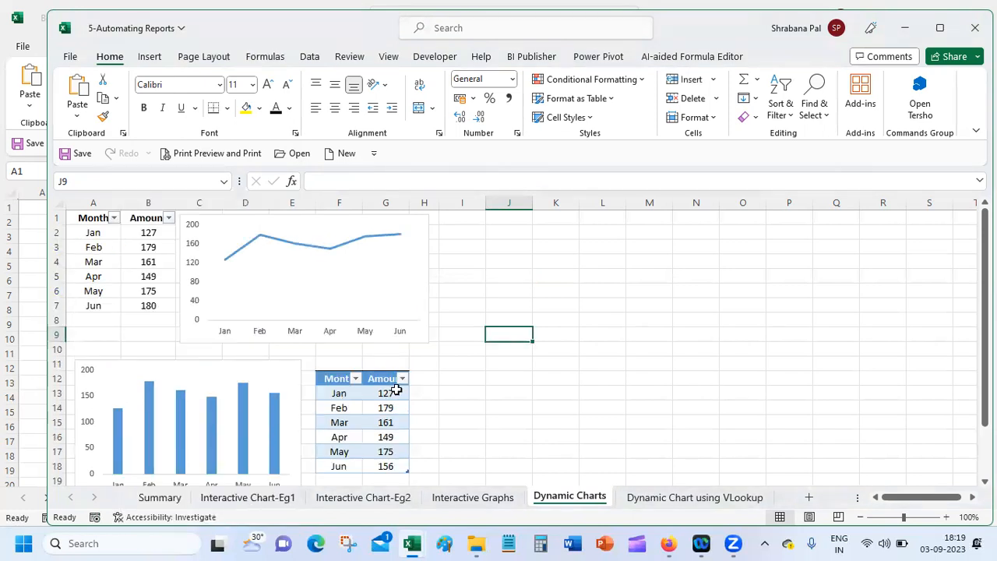
Filter the Month column of the blue-banded table to show only Feb, May and Jun
click(355, 379)
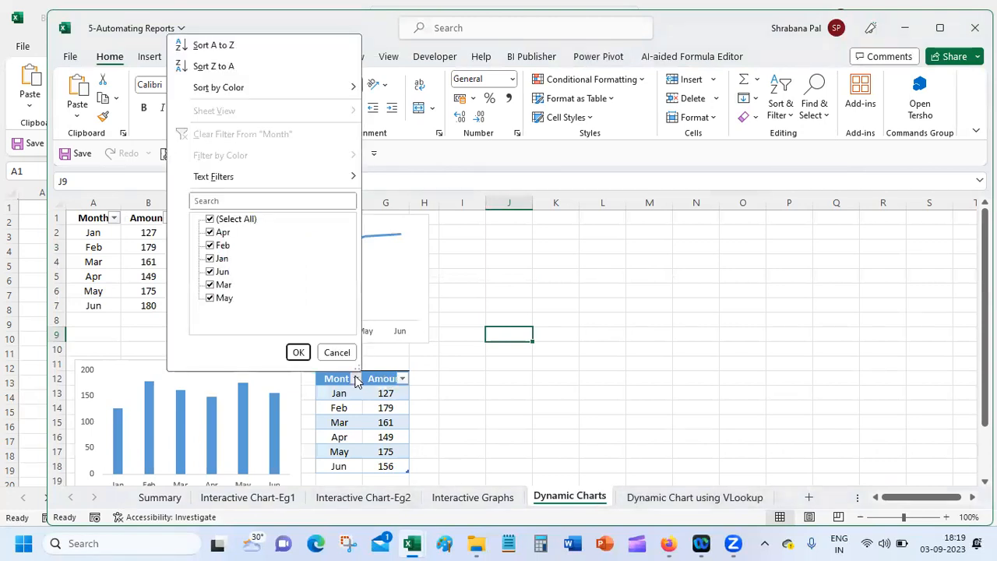
click(237, 219)
click(222, 245)
click(222, 271)
click(222, 298)
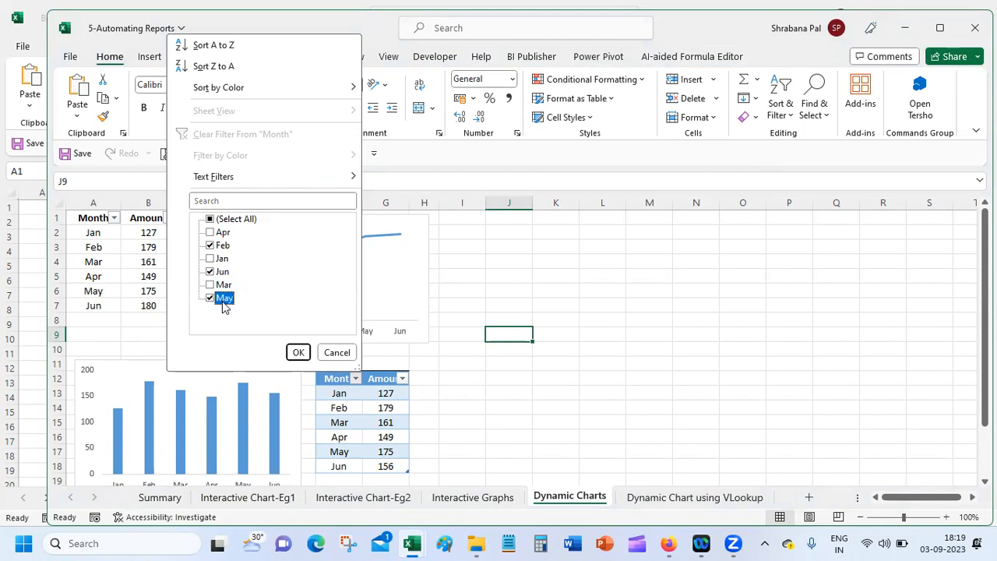
click(299, 352)
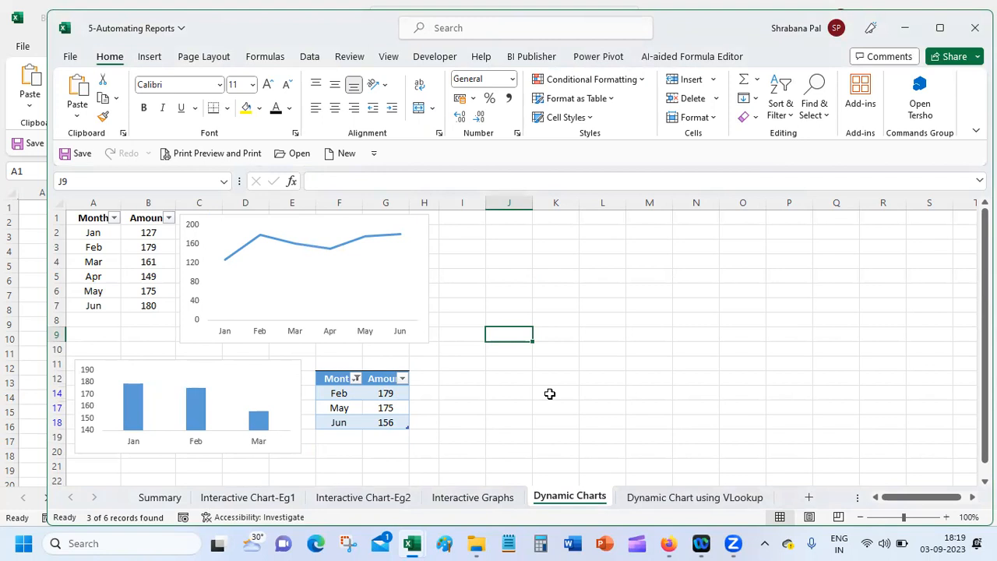
Examine the line chart's data source and the cell references for its Amount series' name and values
drag(985, 336, 985, 337)
click(293, 220)
right_click(293, 220)
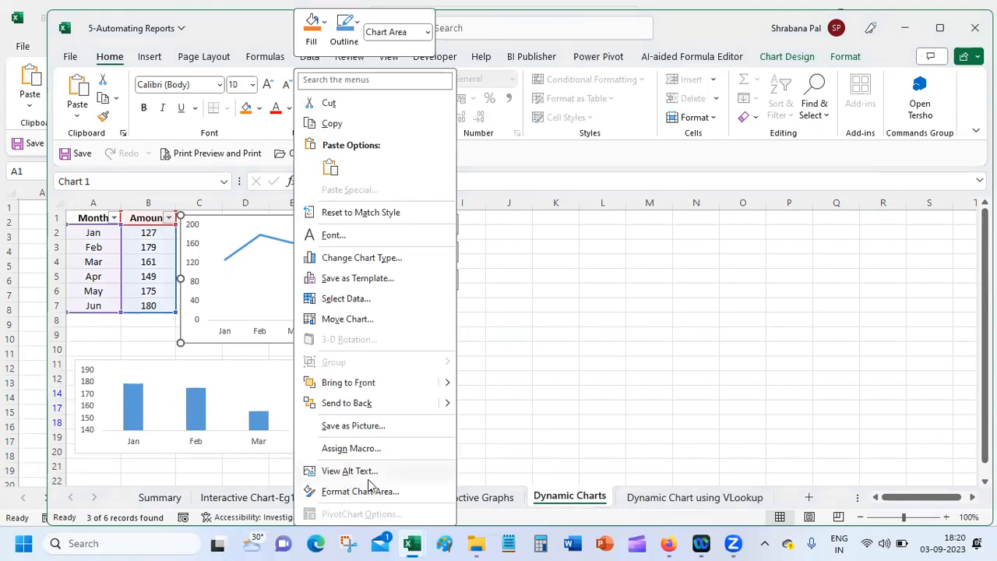
click(810, 58)
click(810, 102)
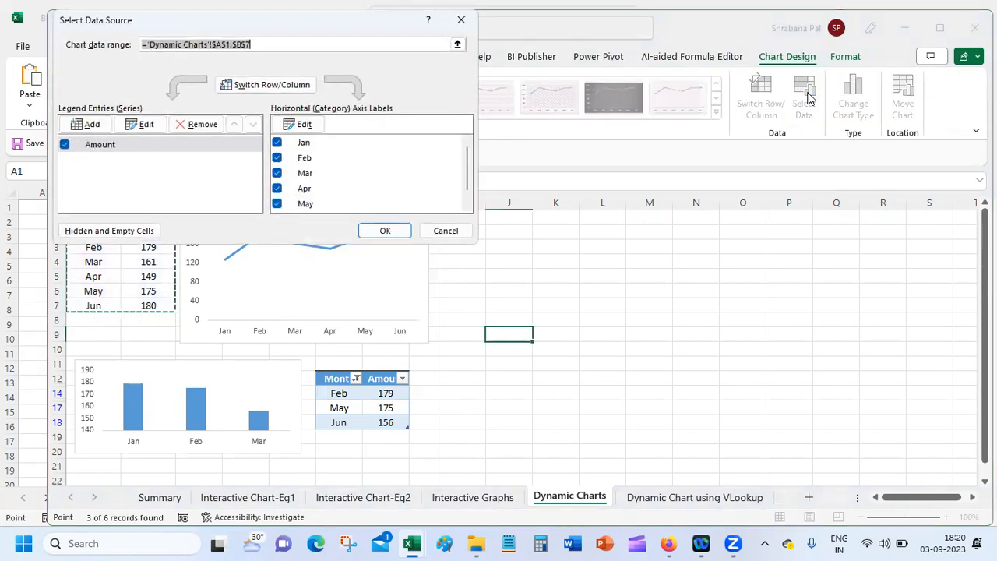
click(141, 124)
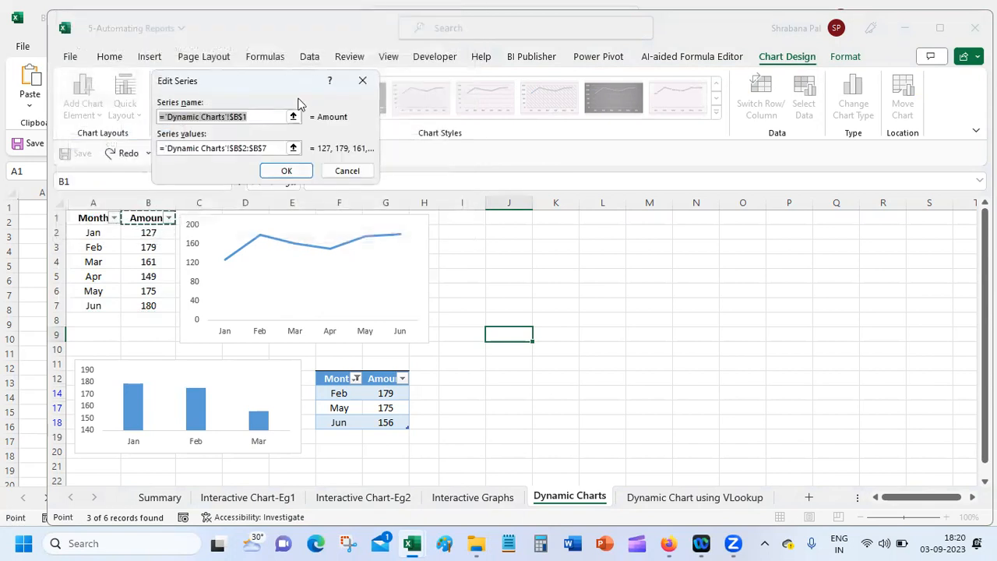
click(328, 175)
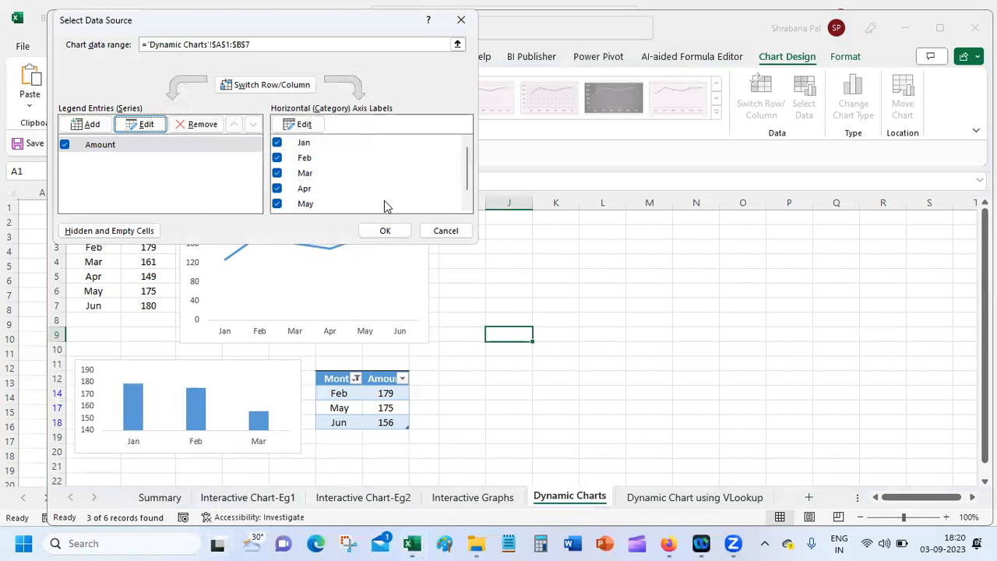
click(446, 230)
Select the Month and Amount data in A1:B7, including the headers
click(106, 265)
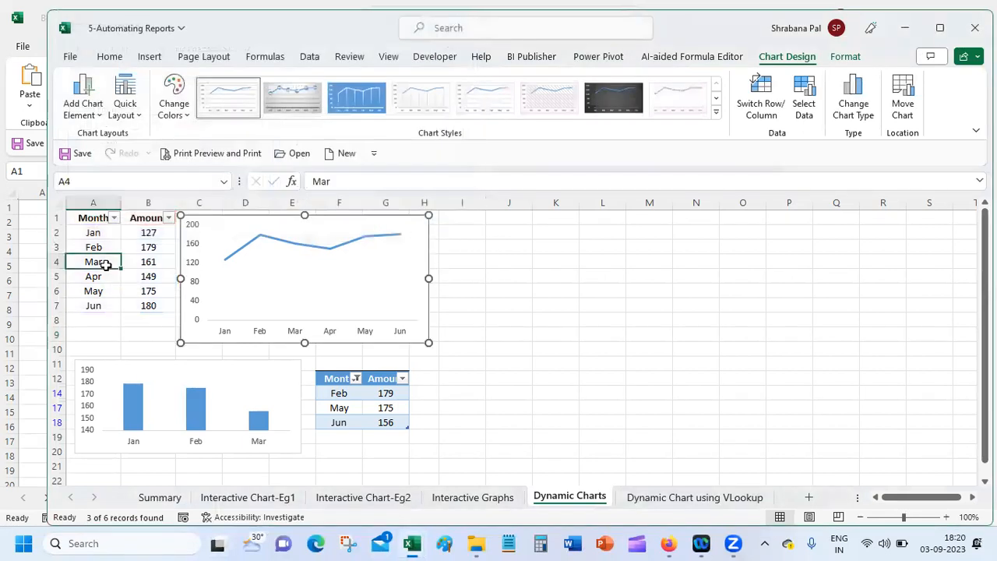
click(164, 262)
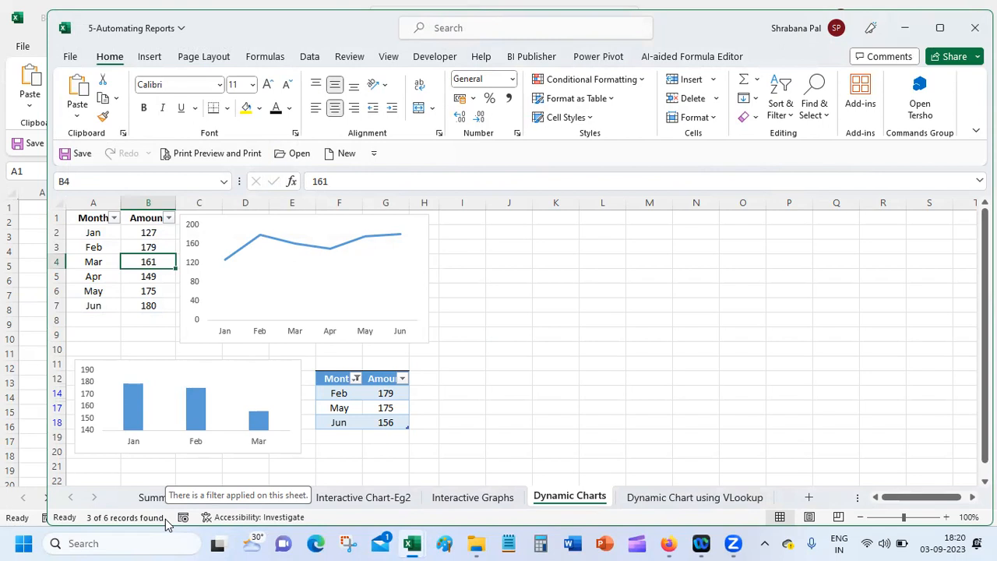
click(459, 276)
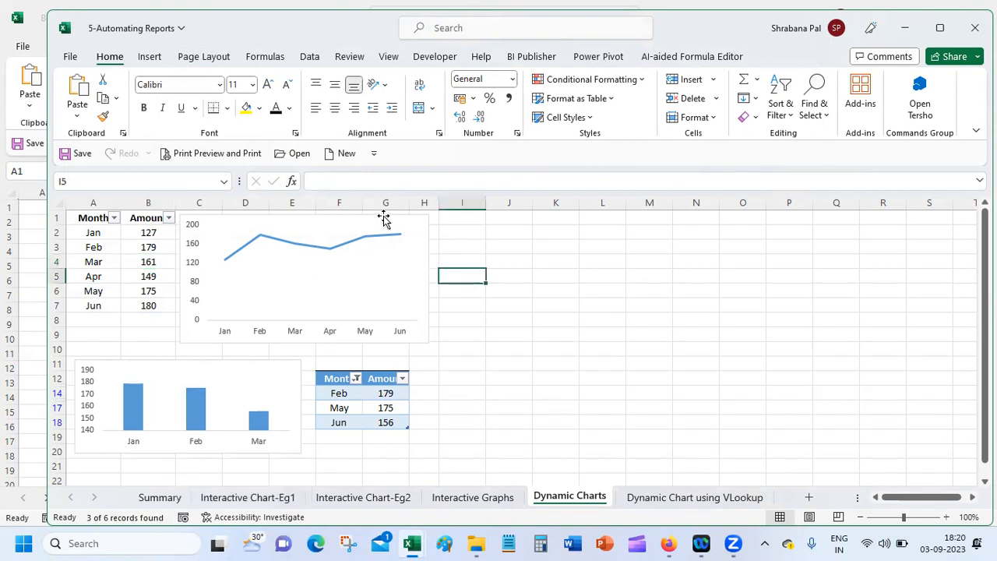
click(524, 228)
drag(88, 219, 148, 305)
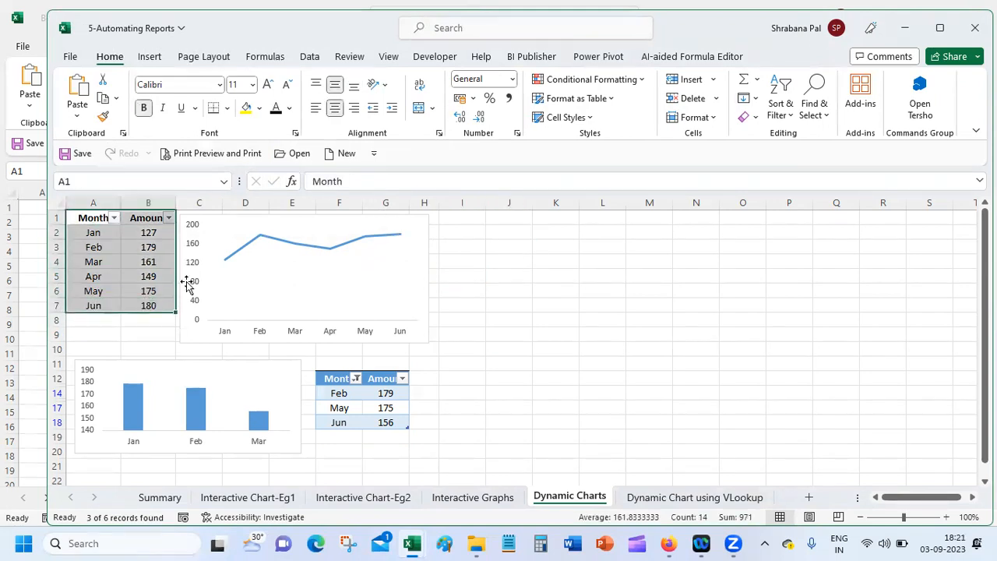
Insert a 2-D pie chart from the selected Month and Amount data
click(152, 60)
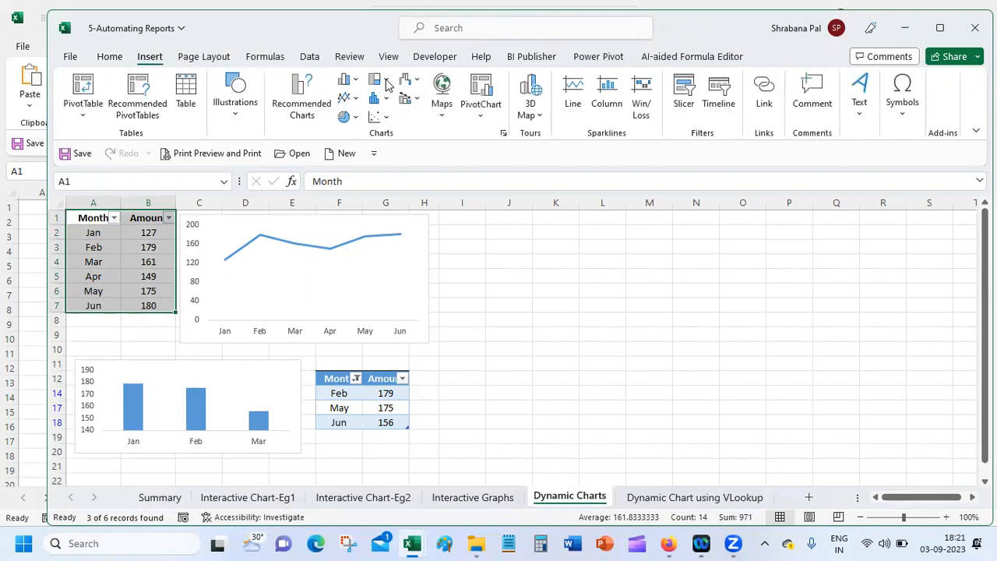
click(355, 117)
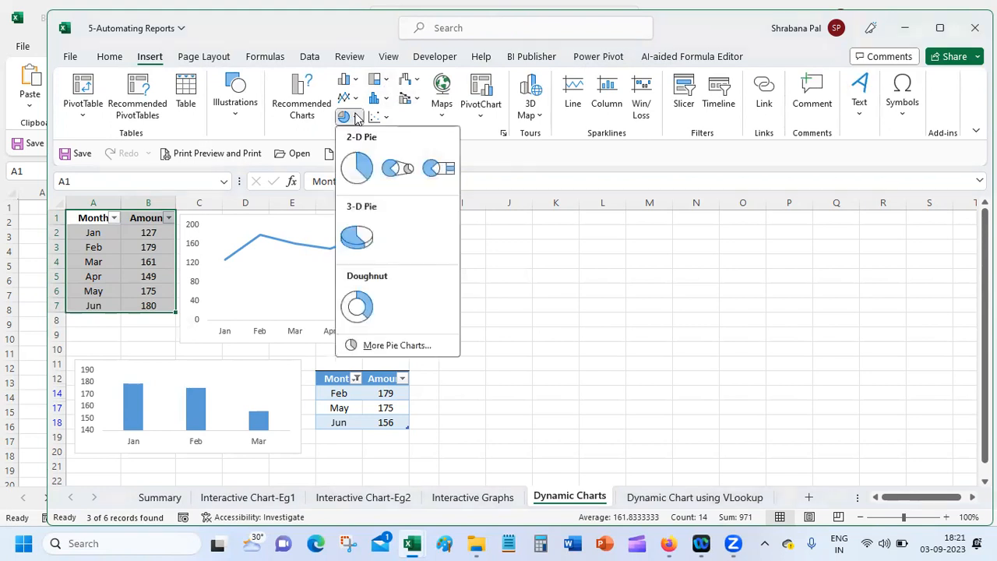
click(357, 167)
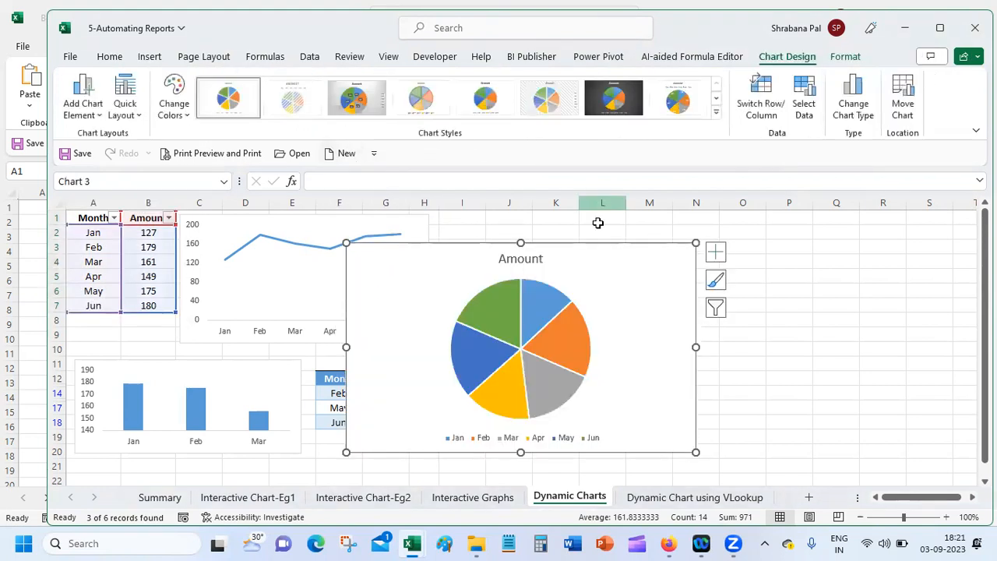
Move the Amount pie chart clear of the other charts and tables, into the empty area around columns J to Q
drag(601, 248, 739, 205)
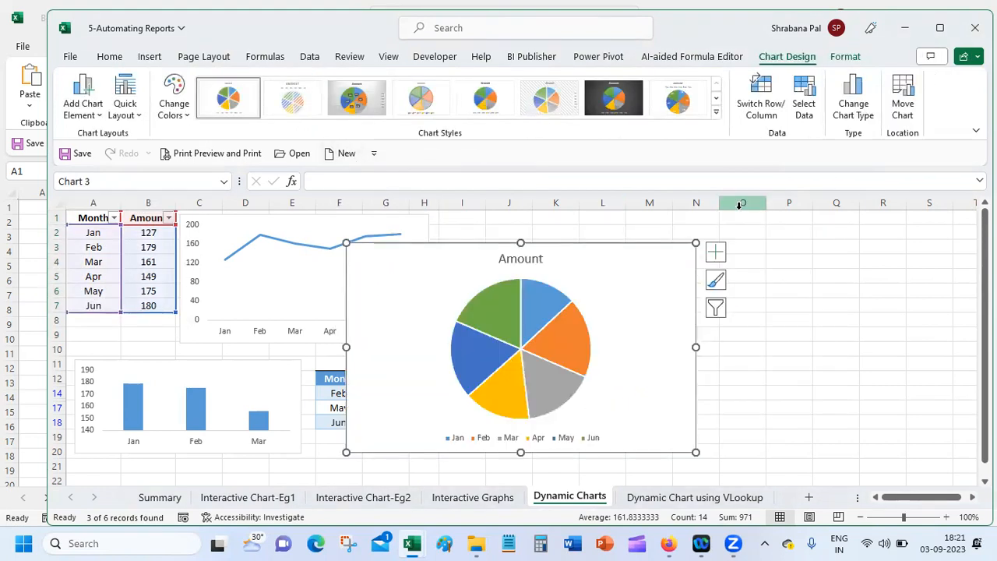
click(818, 250)
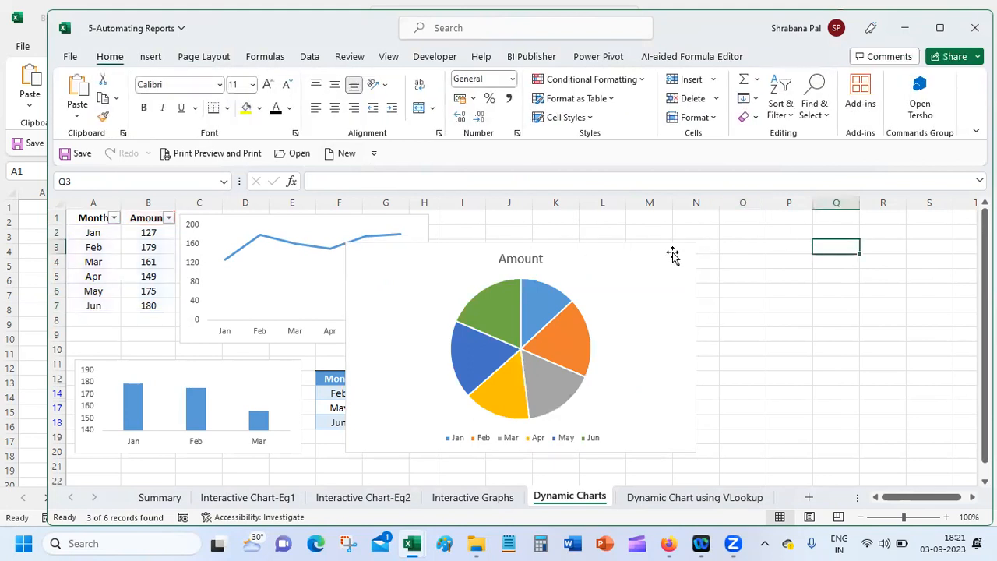
drag(595, 246, 757, 221)
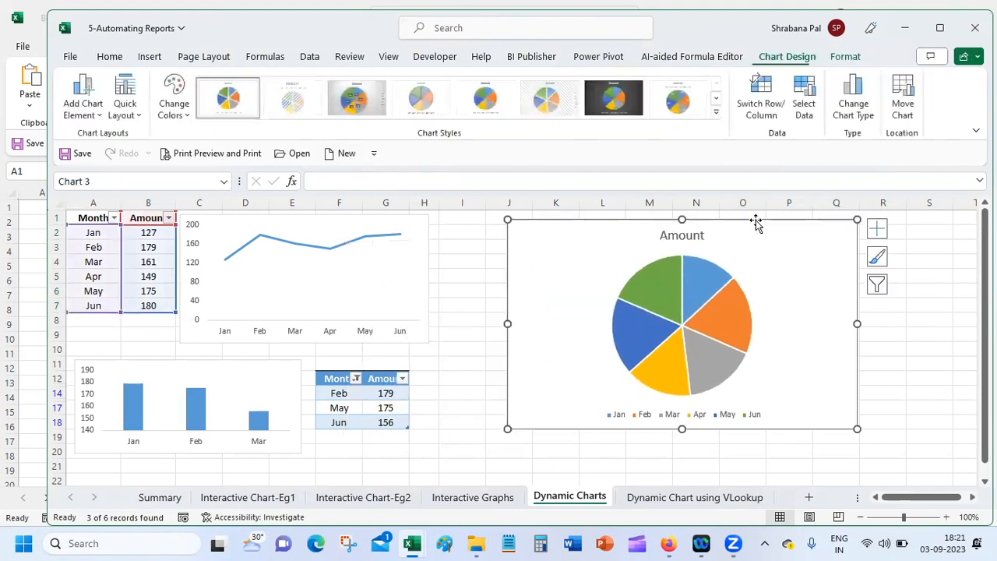
click(449, 261)
Filter the Month column of the upper data range to show only Mar and Apr
click(109, 232)
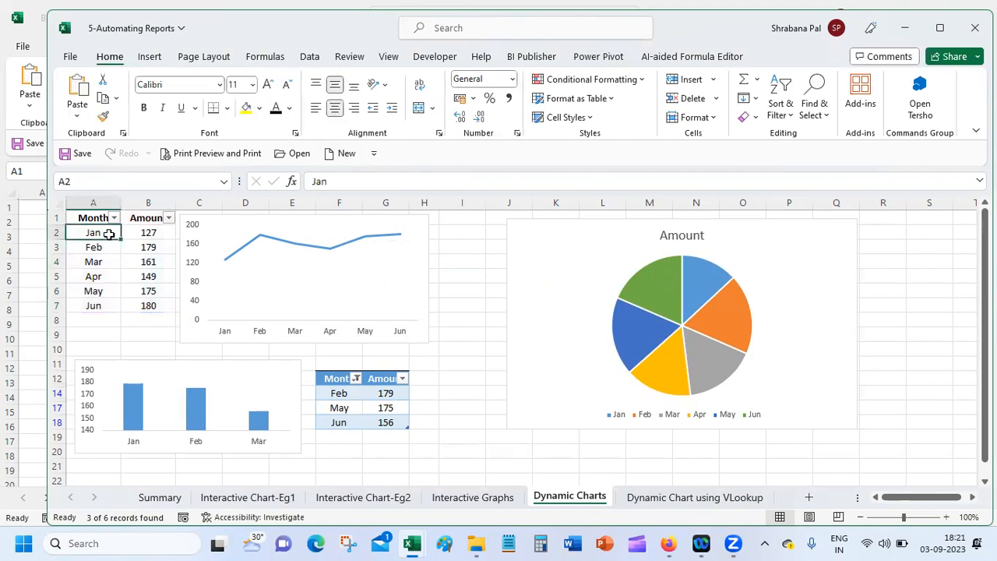
click(113, 218)
click(185, 375)
click(176, 386)
click(178, 439)
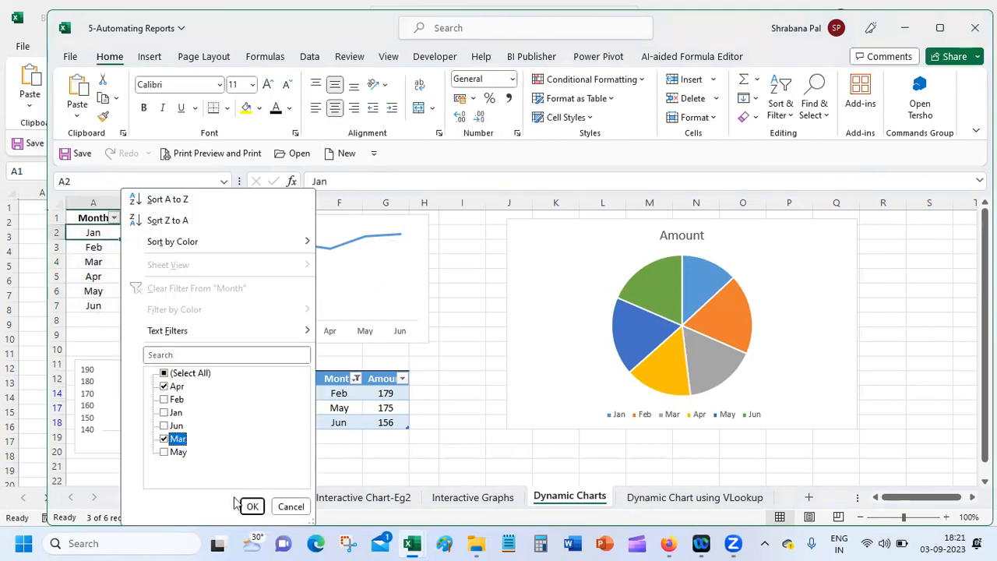
click(253, 506)
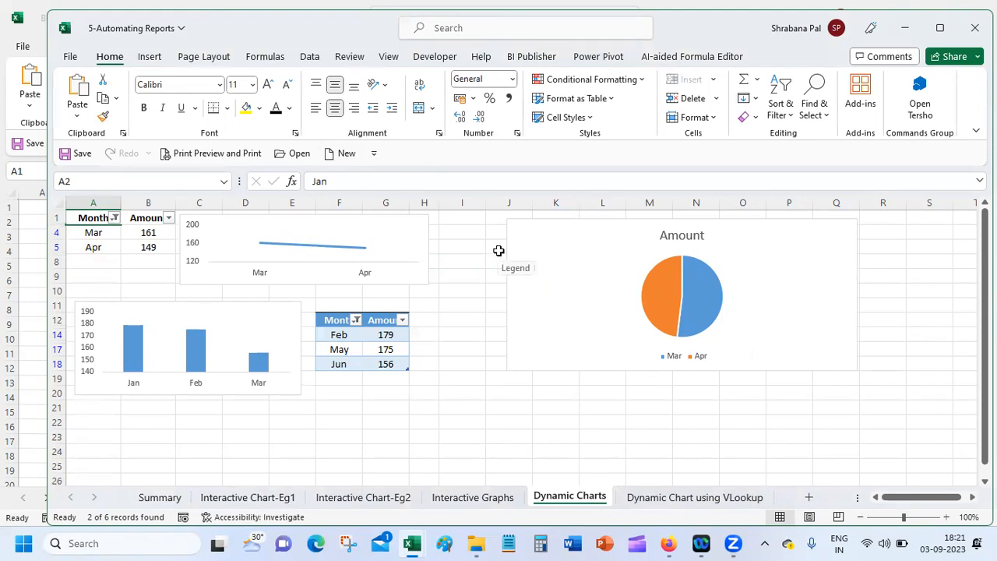
Reset the Month filters of both the upper data range and the blue-banded table to include all months
click(115, 217)
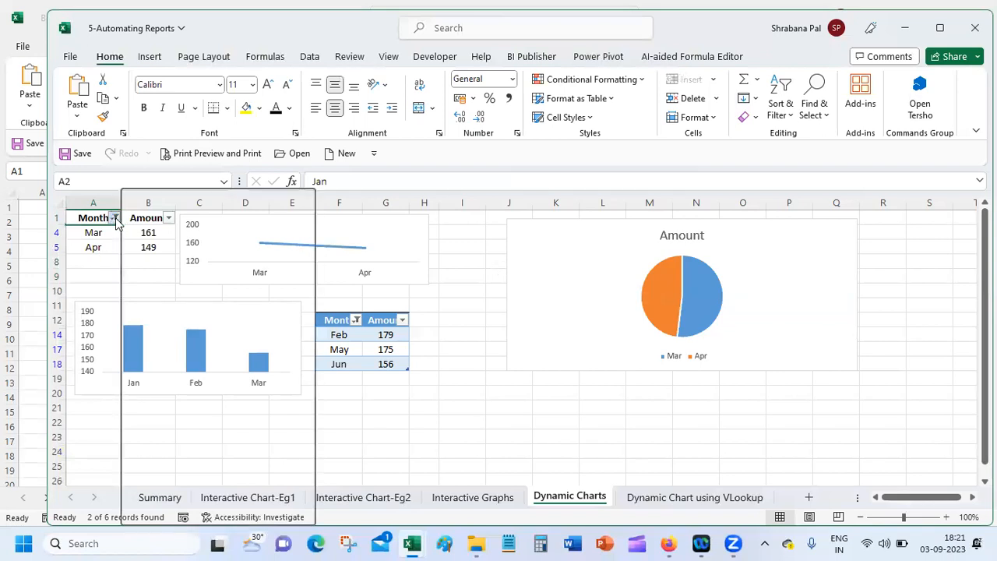
click(196, 290)
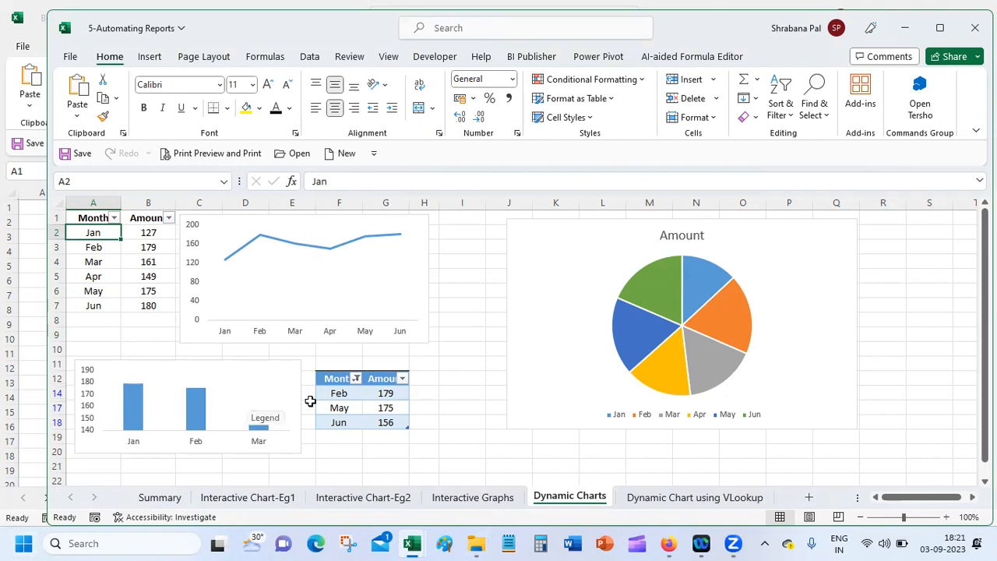
click(355, 378)
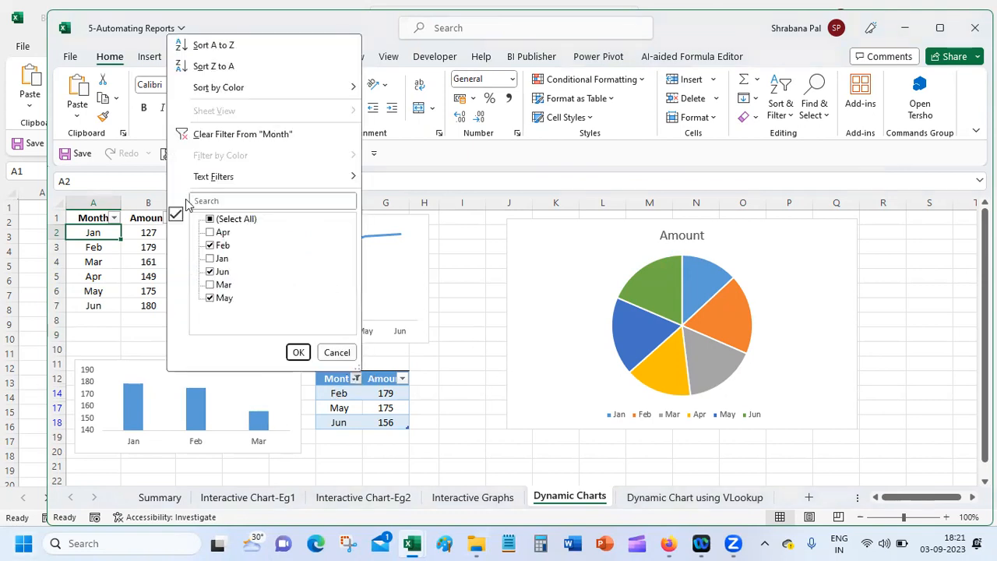
click(218, 221)
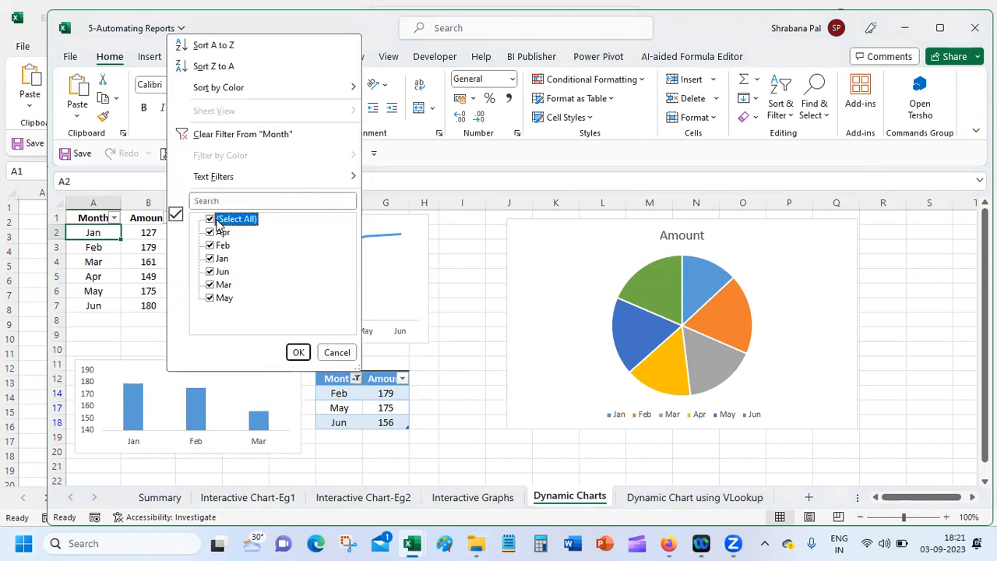
click(298, 352)
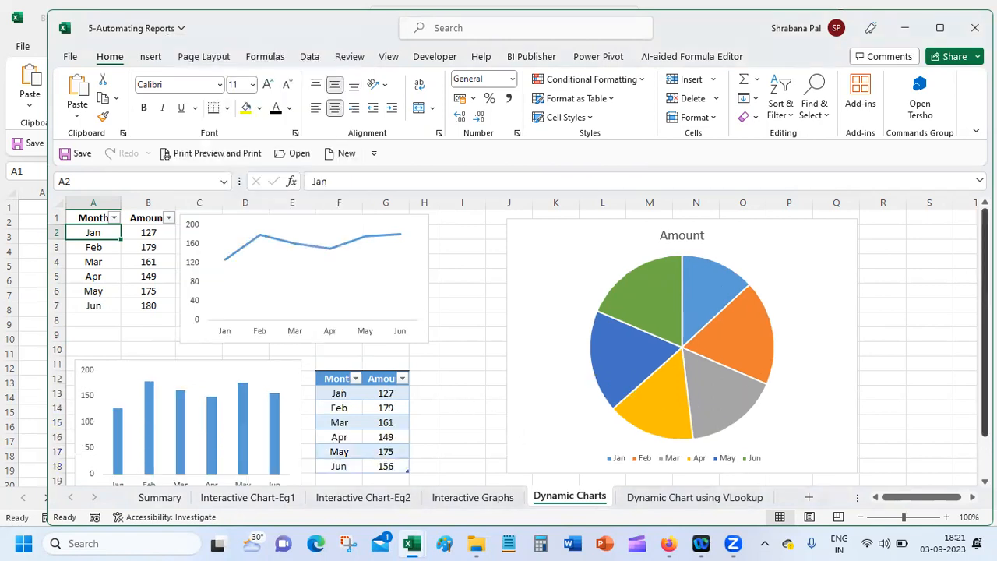
Insert a recommended pie chart from the table in F12:G18, and delete it
scroll(518, 347, down, 1)
click(421, 450)
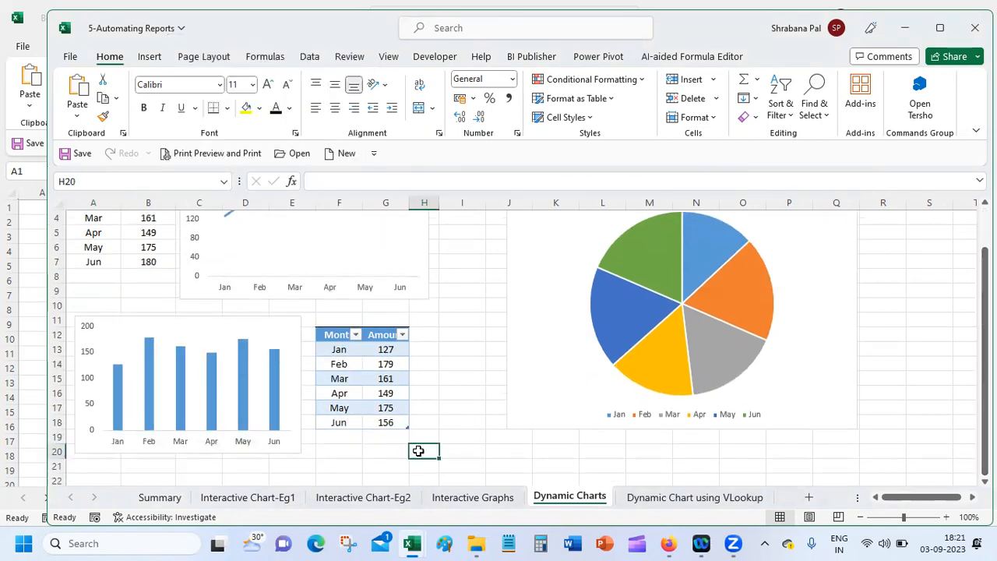
drag(345, 336, 388, 419)
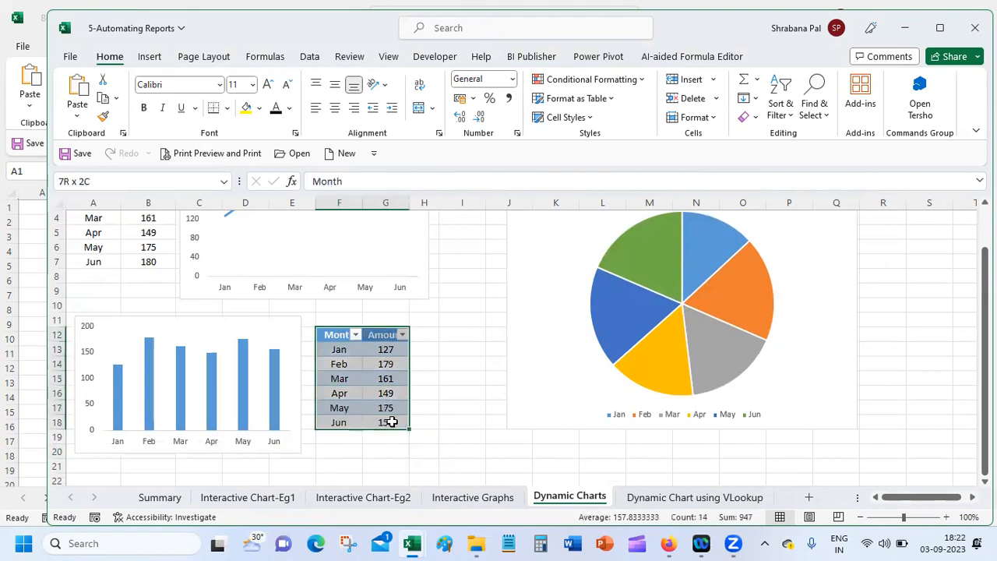
click(149, 57)
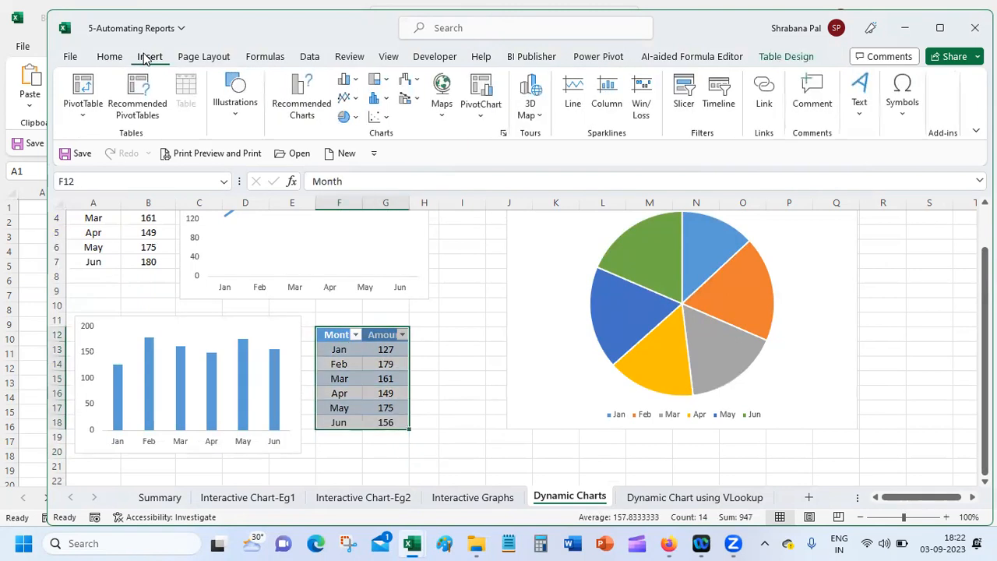
click(304, 104)
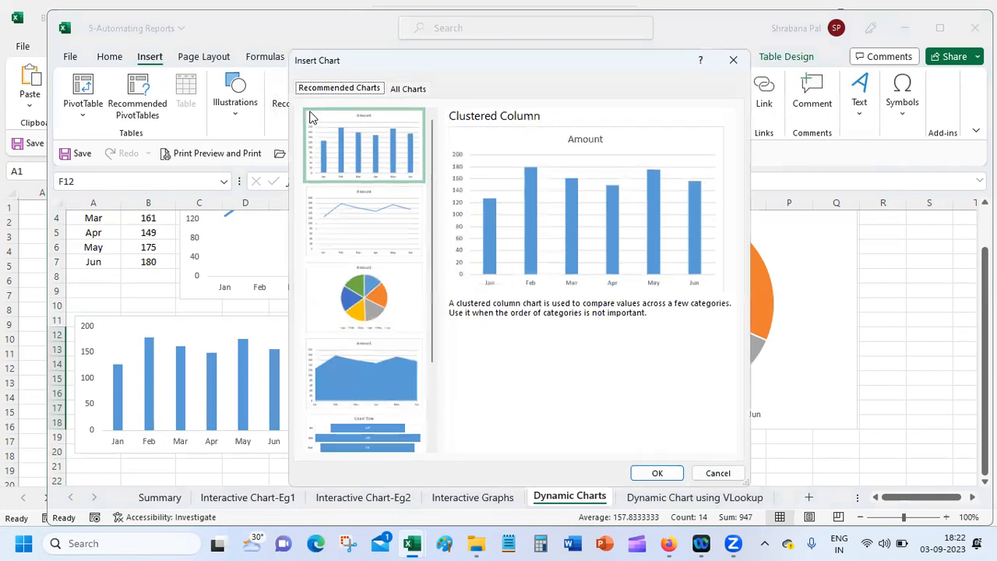
click(377, 331)
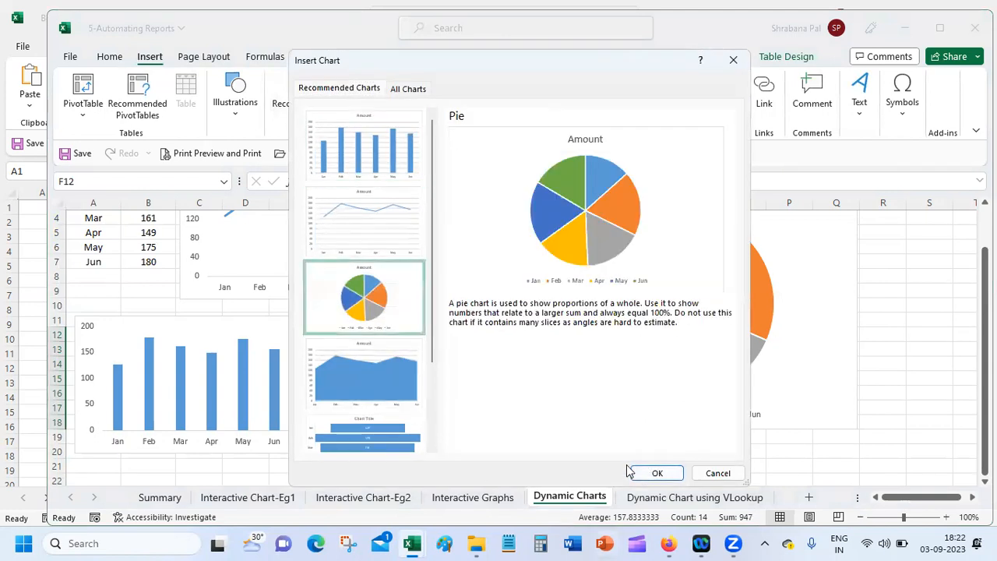
click(656, 473)
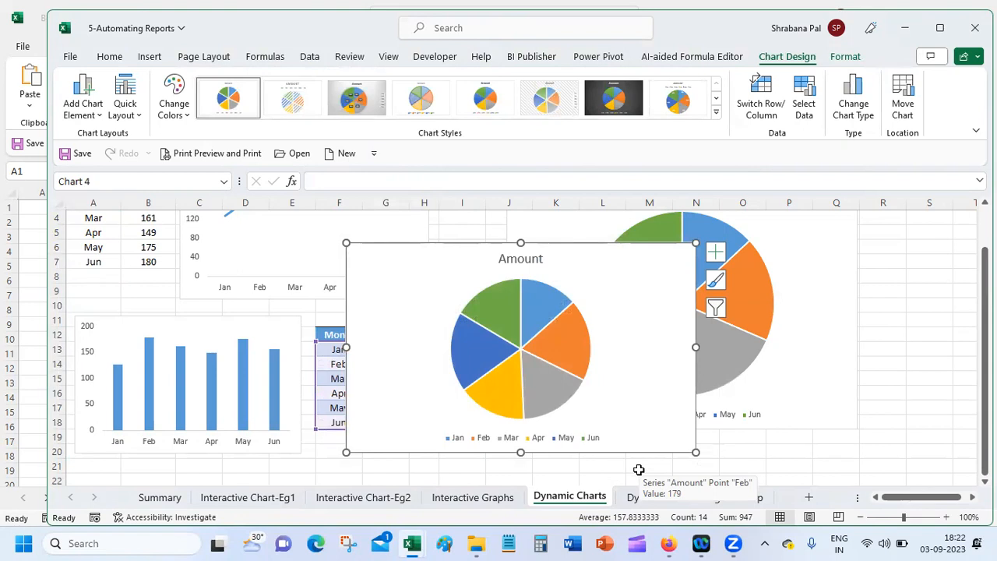
key(Delete)
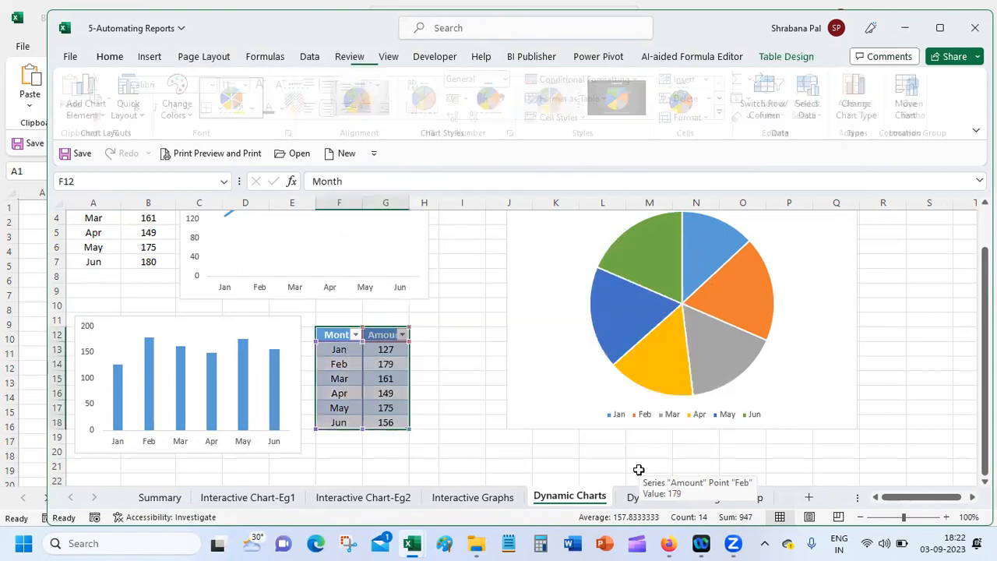
click(465, 418)
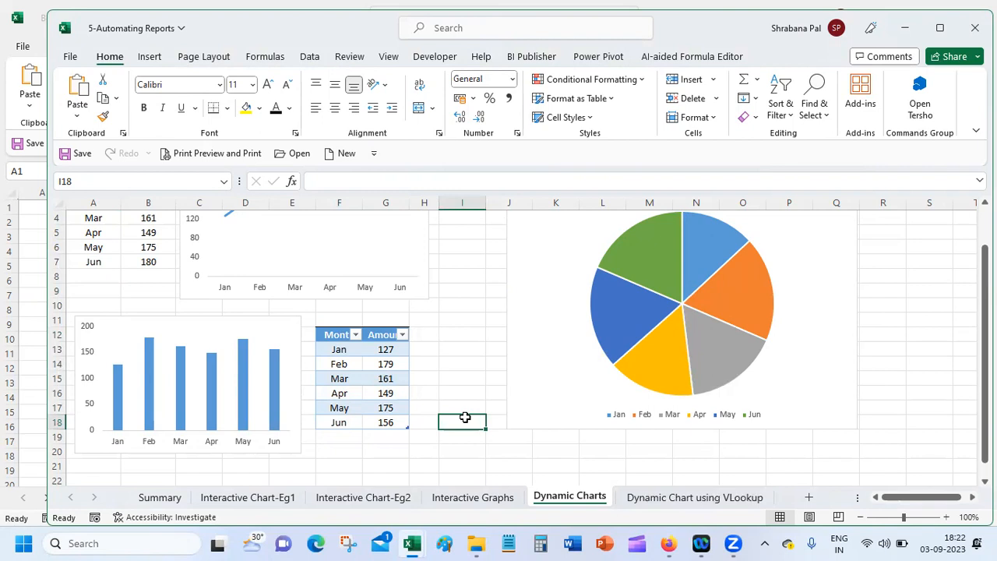
Move the Amount pie chart down so that it starts at about row 11, to the right of the blue-banded table
drag(985, 296, 985, 261)
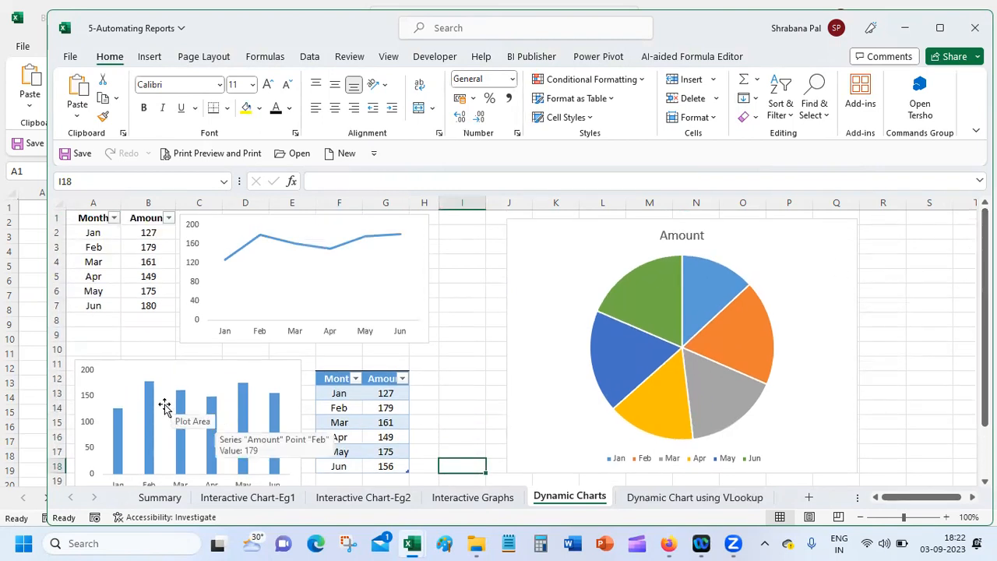
mouse_move(755, 347)
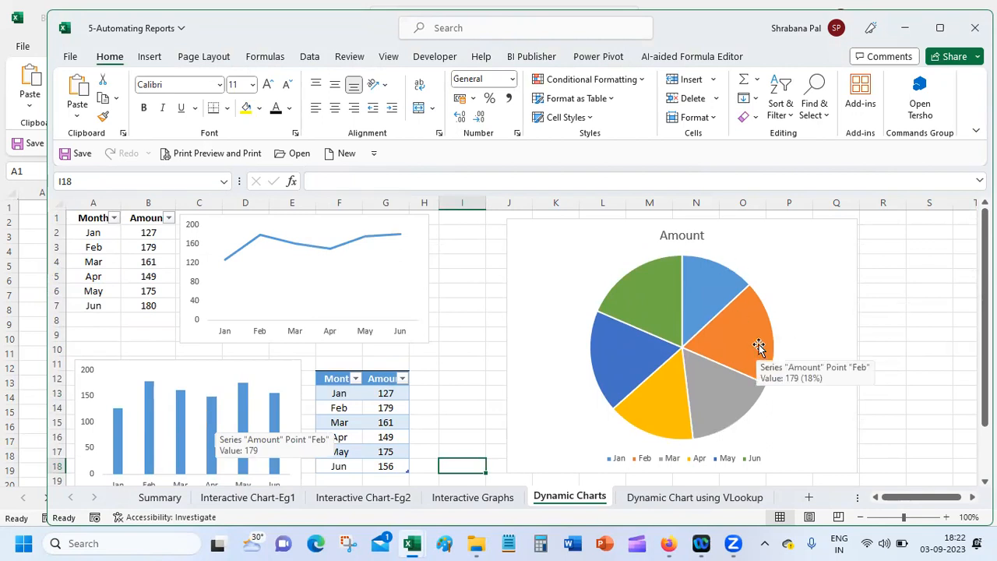
drag(761, 226, 736, 360)
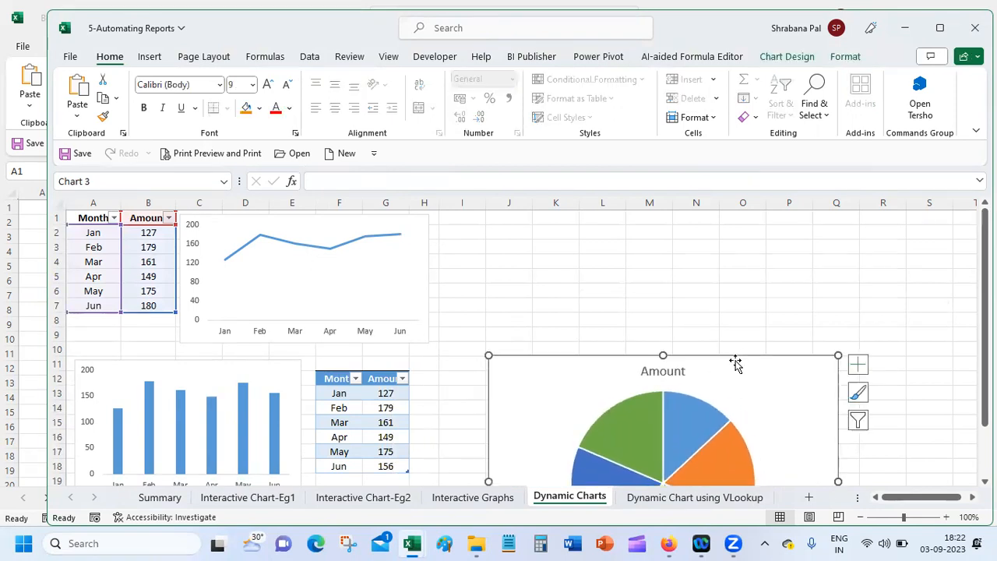
click(632, 302)
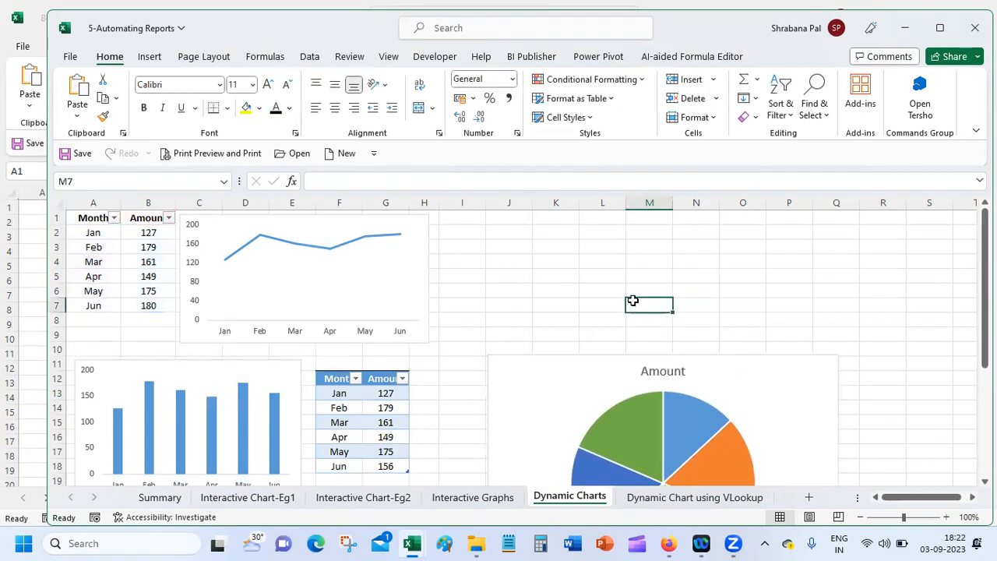
drag(984, 239, 985, 285)
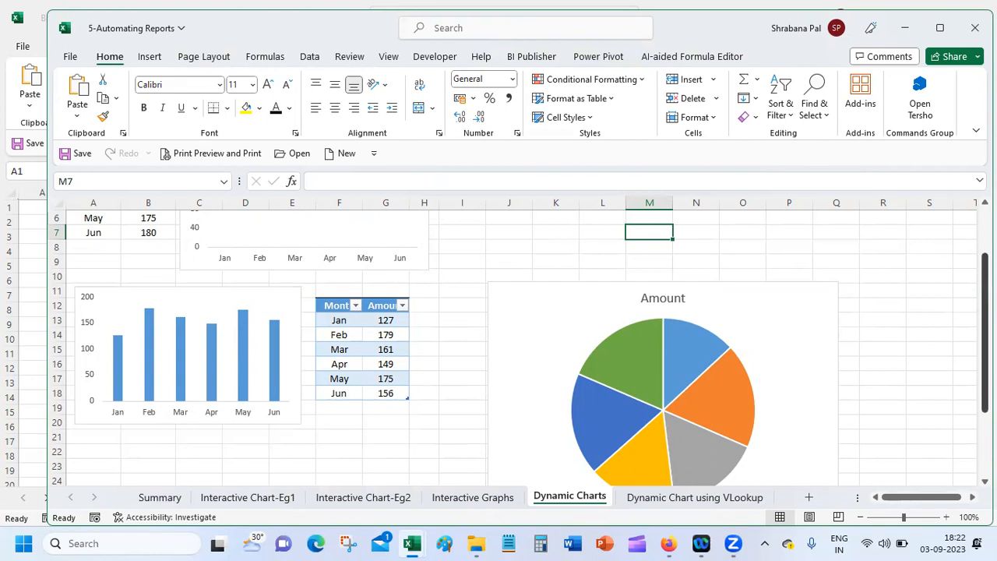
On the Dynamic Chart using VLookup sheet, examine the helper table's Meter No formula in J4 and the meter choices in K7
click(682, 498)
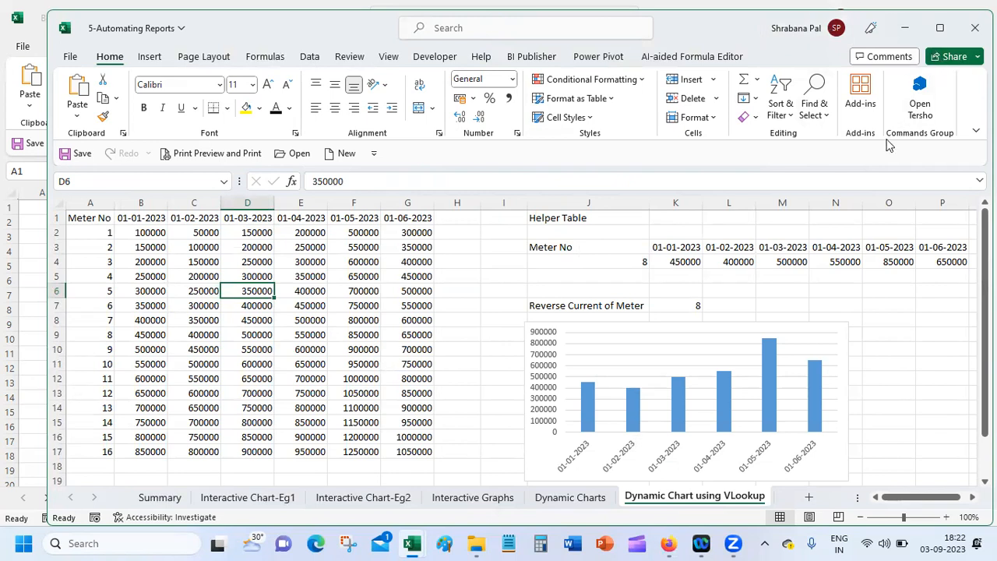
click(84, 234)
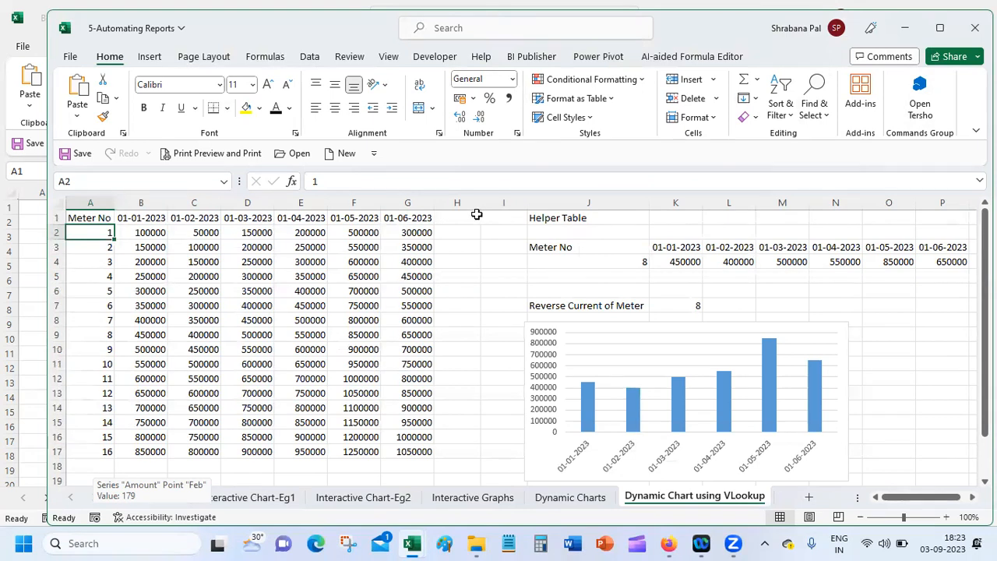
click(571, 261)
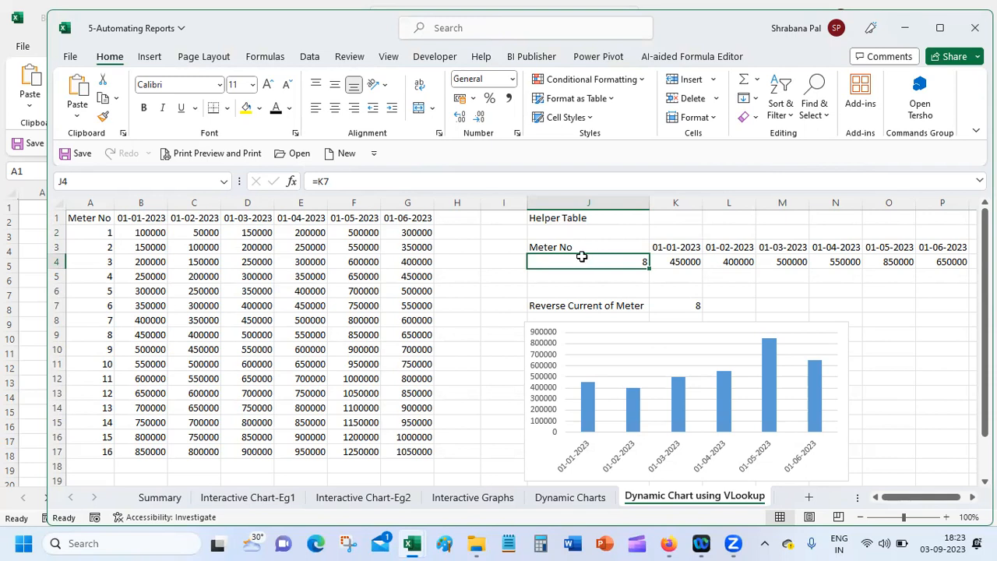
click(691, 305)
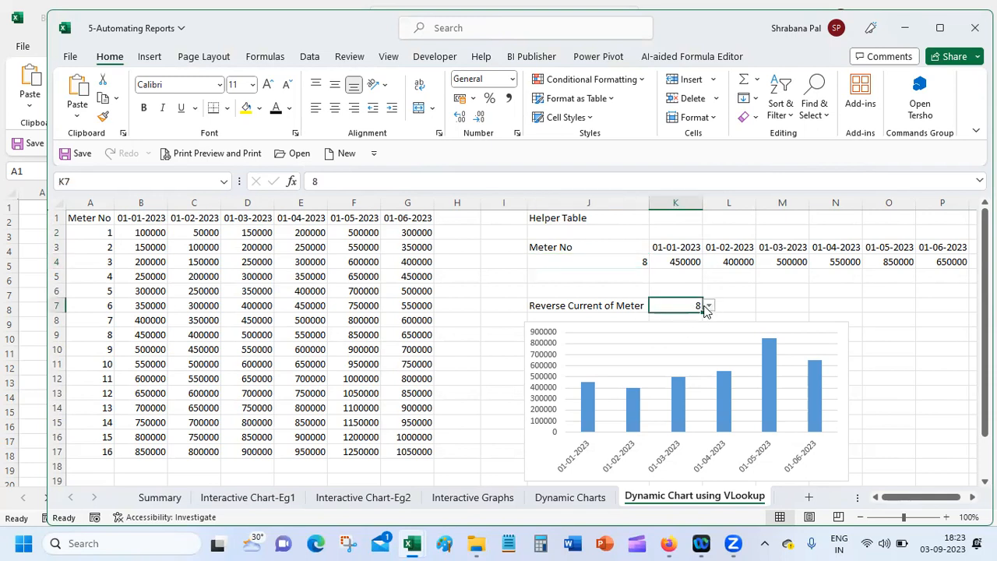
click(709, 305)
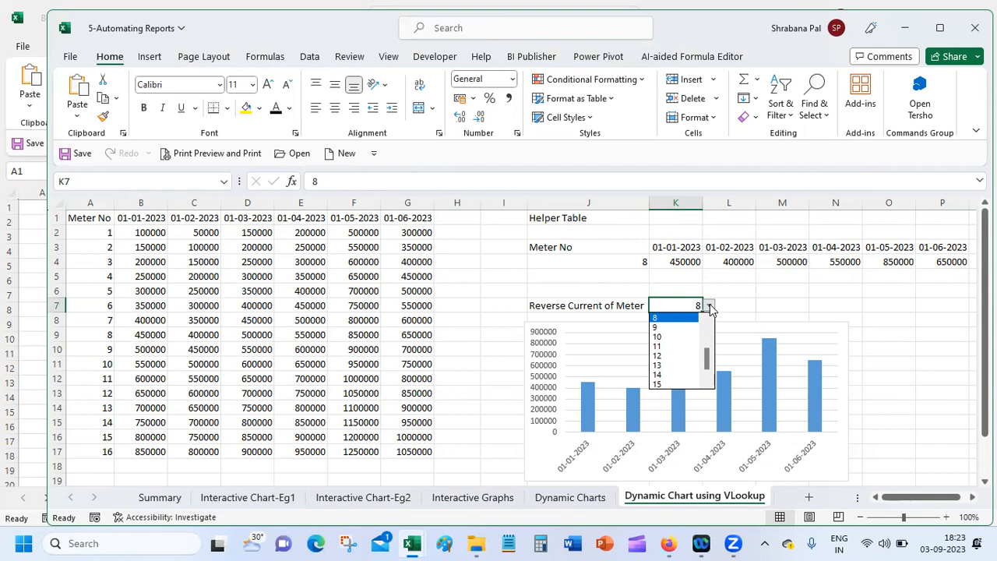
Fill the Reverse Current of Meter label and its selector cell, J7:K7, with yellow
click(578, 316)
drag(578, 304, 671, 299)
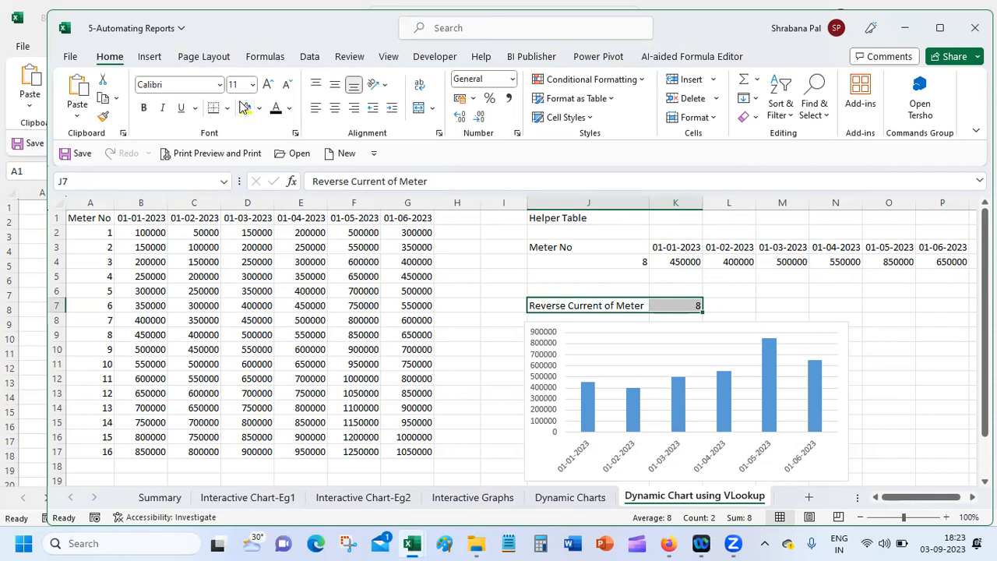
click(246, 107)
Choose meter 12 in the Reverse Current of Meter selector in K7
click(689, 305)
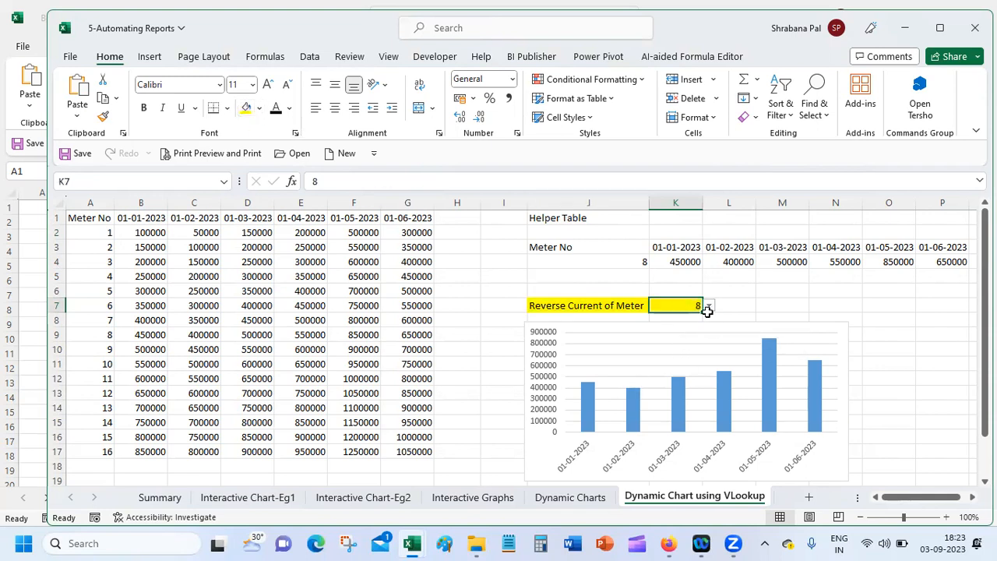
click(708, 305)
click(691, 355)
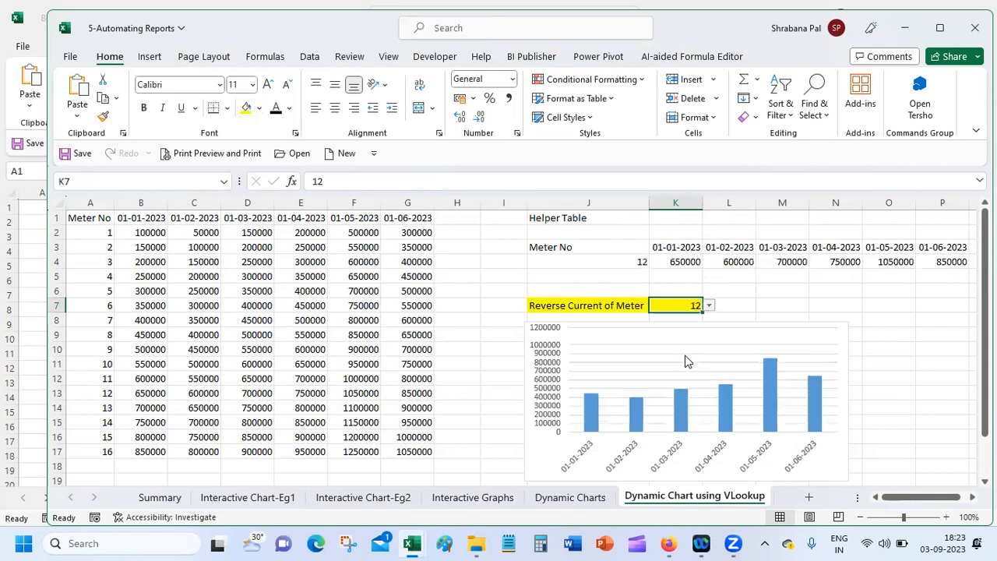
Examine the helper table in J1:P4, the column chart's source range and the Meter No formula in J4
drag(545, 218, 852, 261)
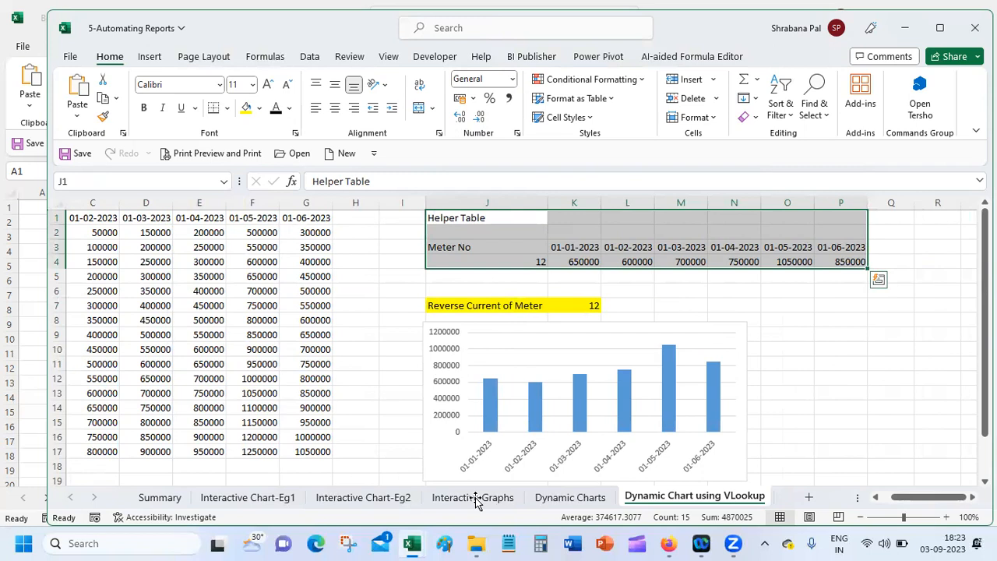
click(601, 341)
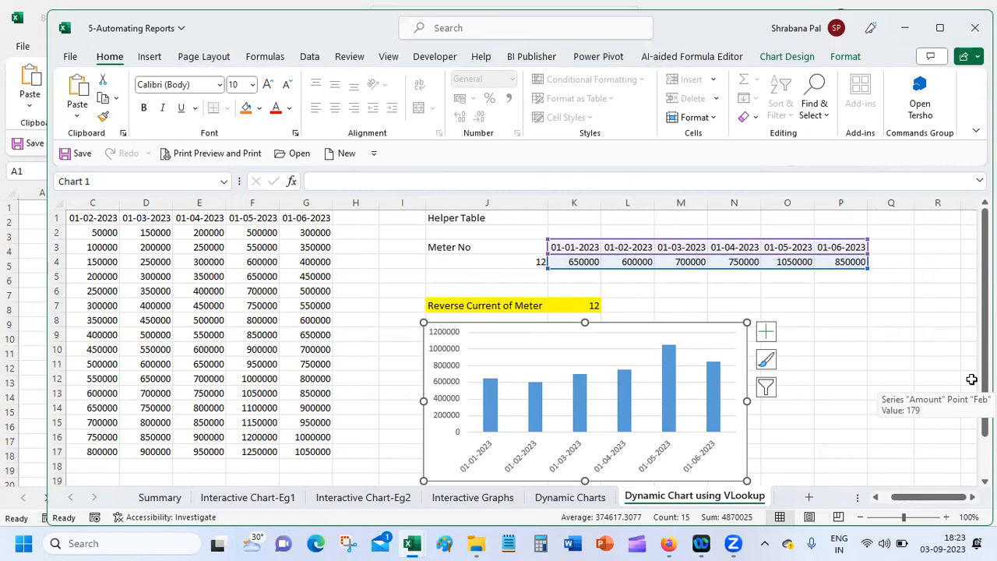
drag(922, 498, 895, 502)
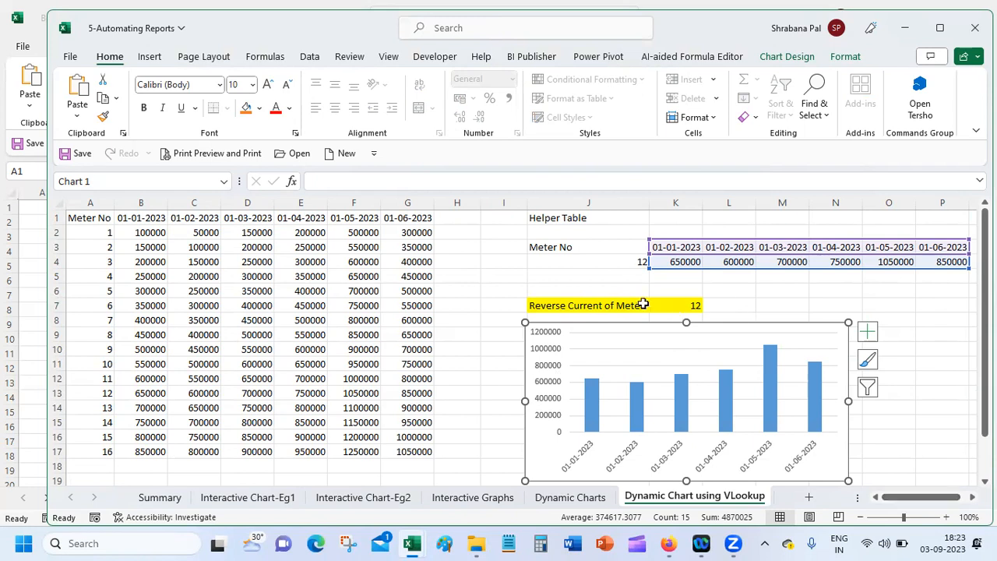
click(616, 263)
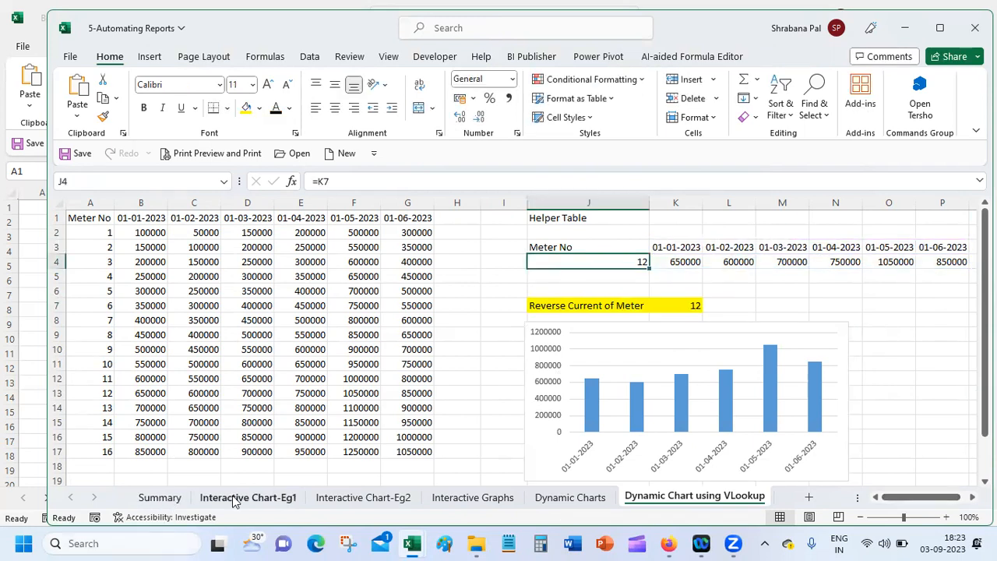
Review the Interactive Chart-Eg1 and Interactive Chart-Eg2 sheets and inspect the K4 formula on the Dynamic Chart using VLookup sheet
click(235, 500)
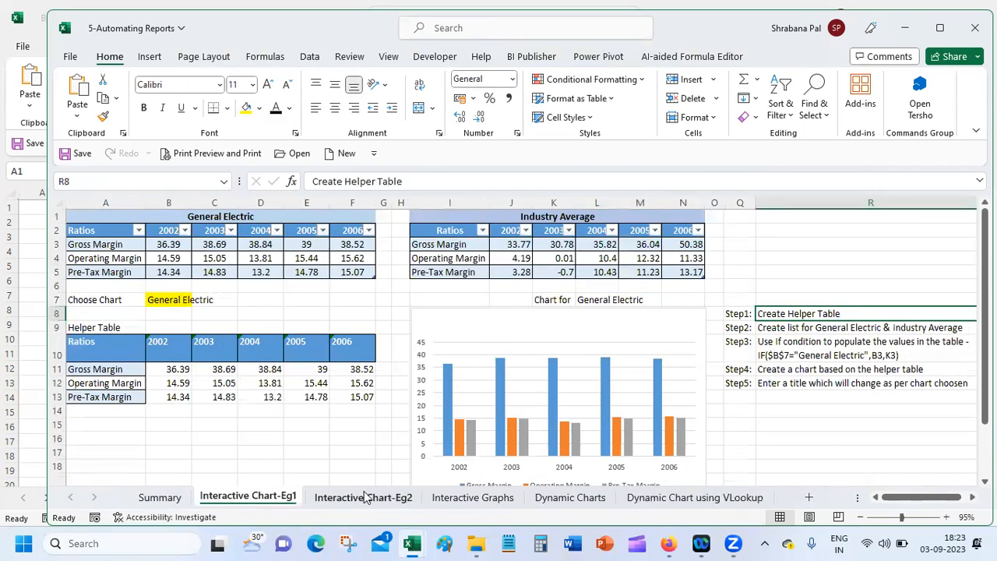
click(370, 498)
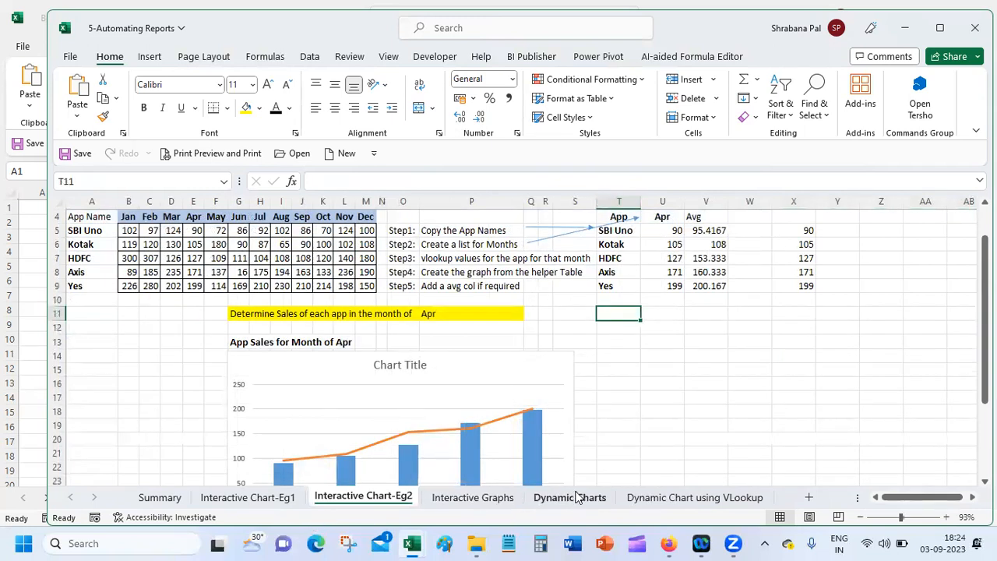
click(648, 498)
click(667, 260)
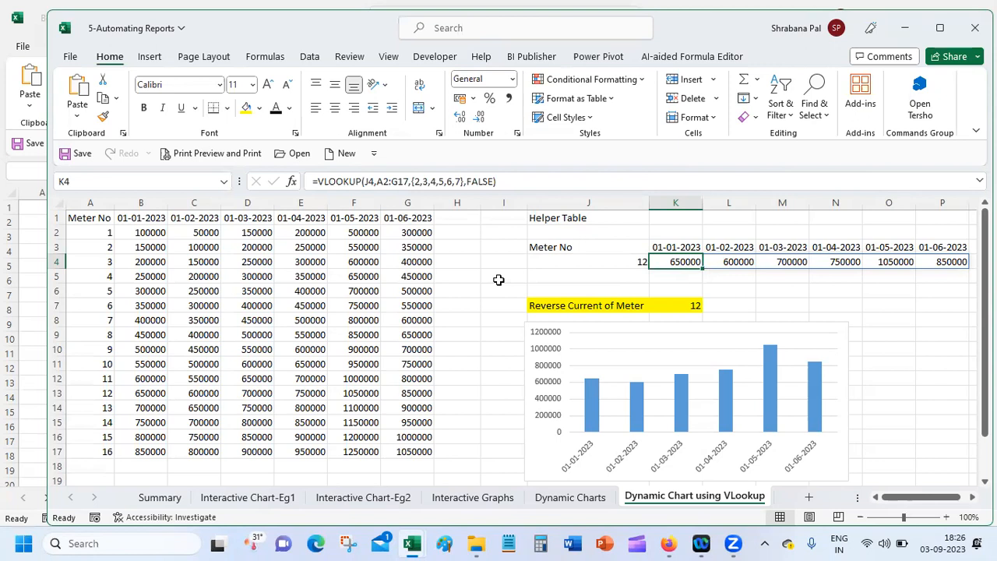
Choose meter 9 in the Reverse Current of Meter selector in K7 and check the linked Meter No cell J4
click(679, 305)
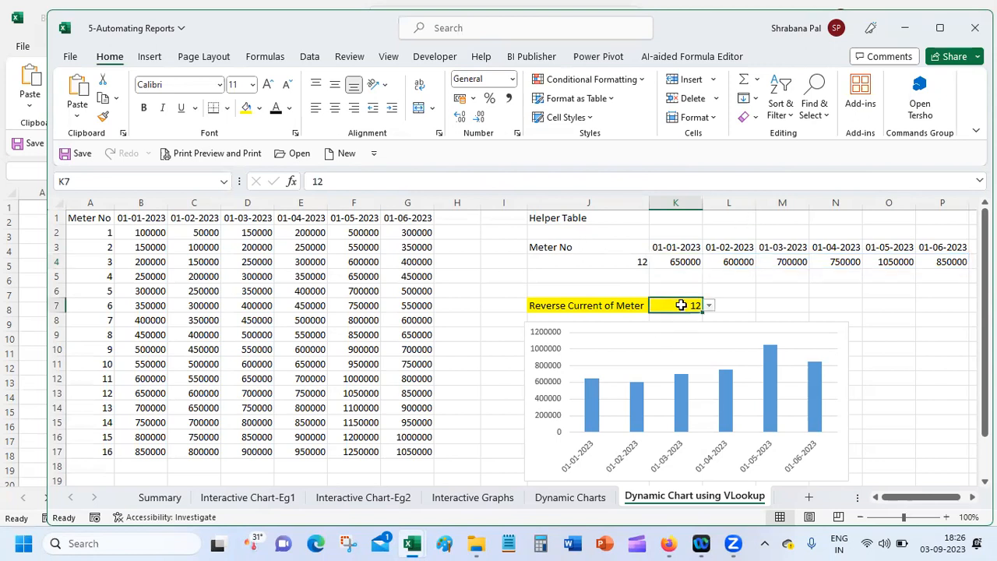
click(708, 305)
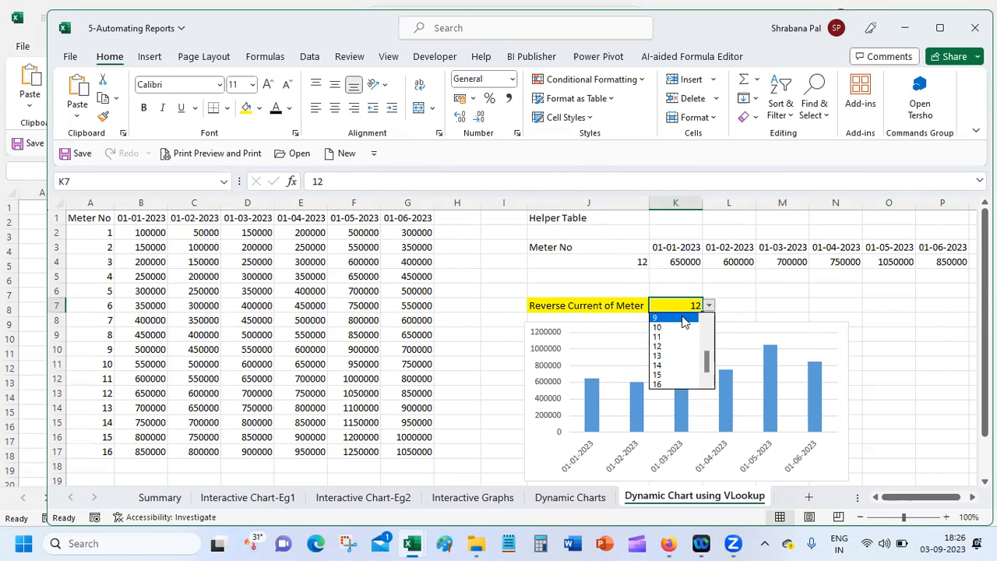
click(683, 319)
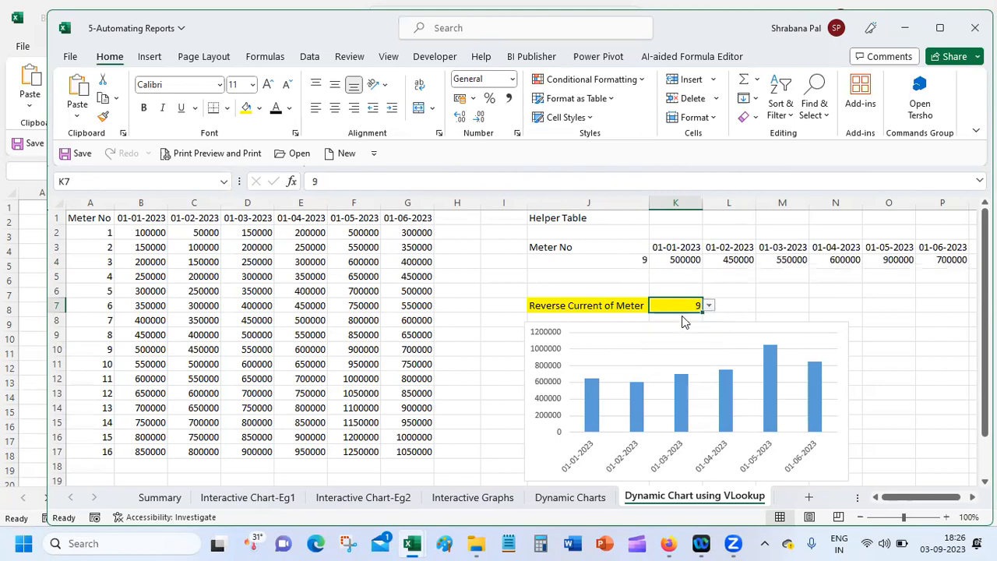
click(611, 264)
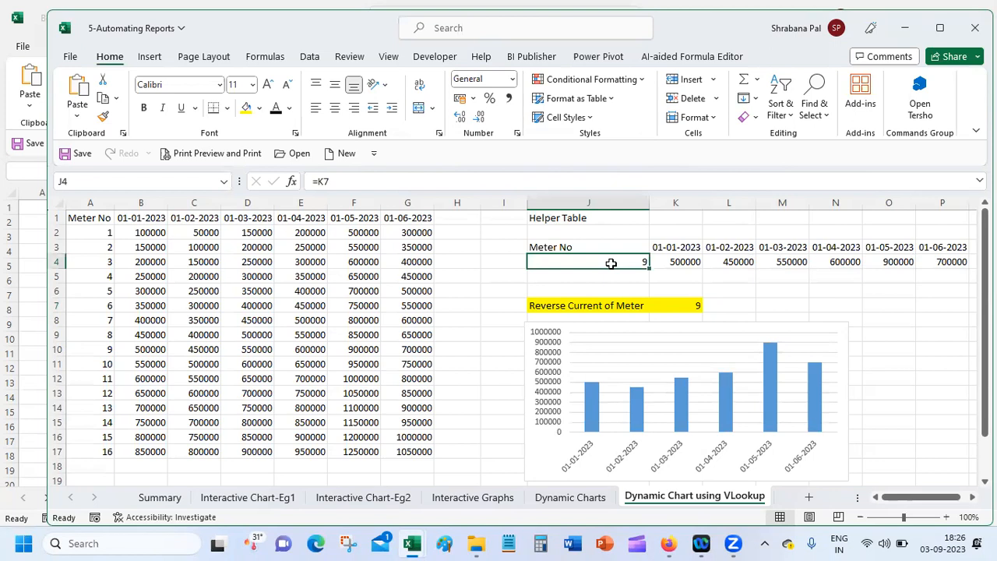
Examine the K7 selector, the helper table's VLOOKUP formula in row 4 and meter 9's source row, A10:G10
click(689, 304)
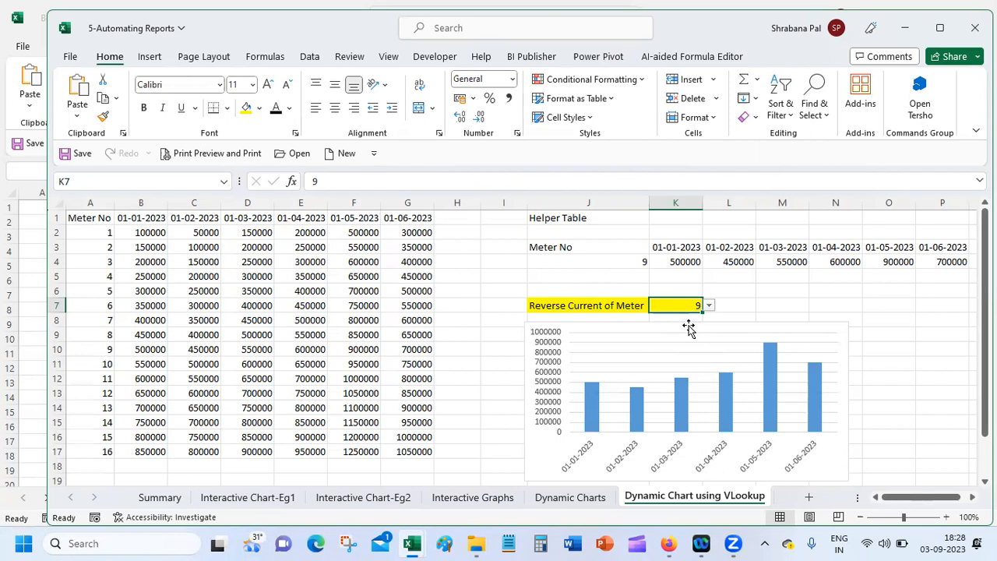
click(611, 275)
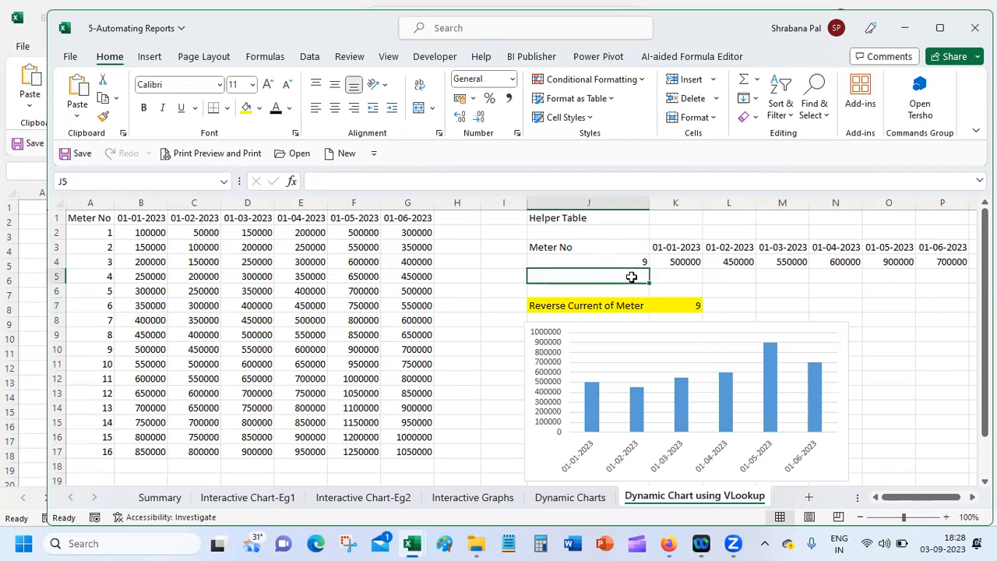
click(674, 261)
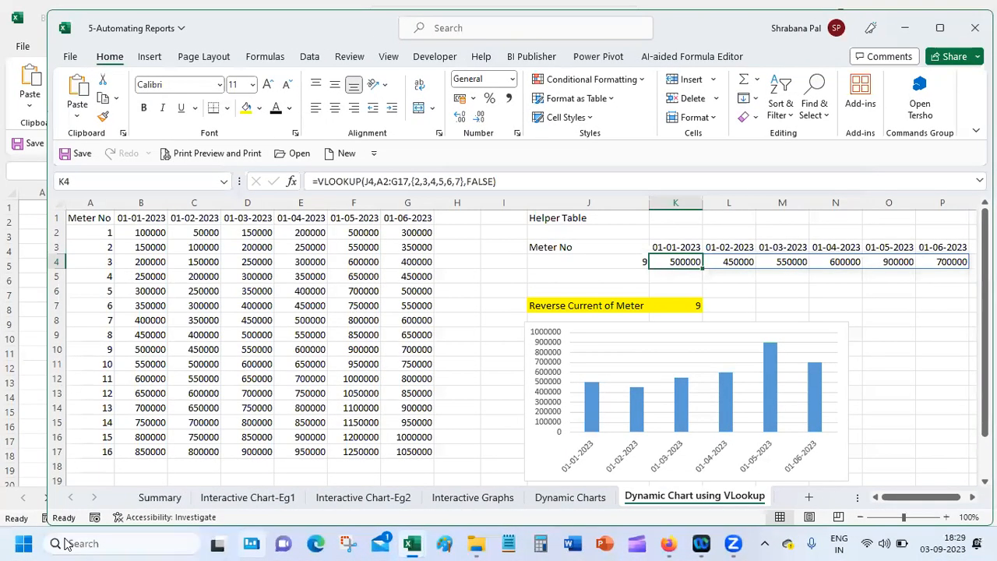
click(500, 359)
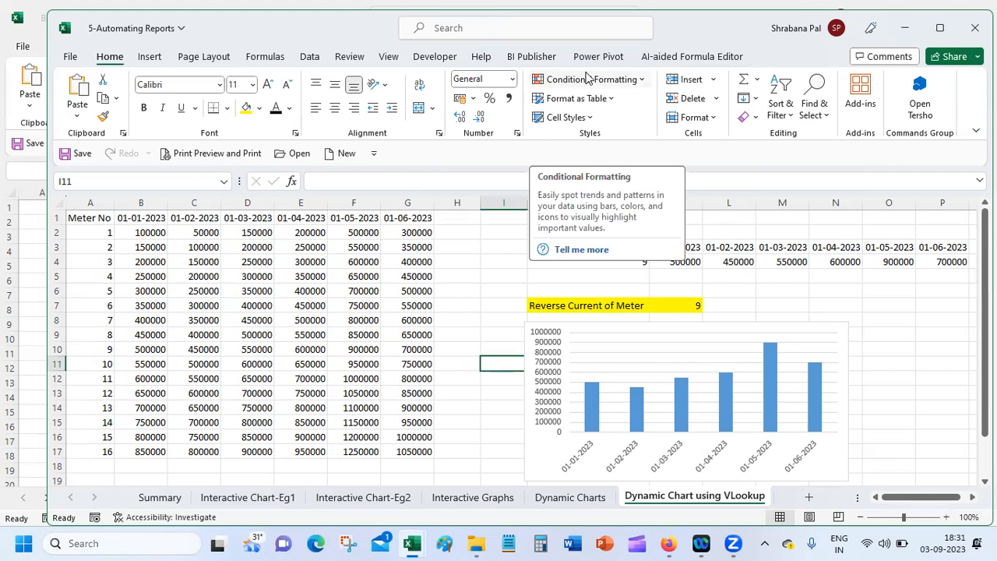
click(819, 301)
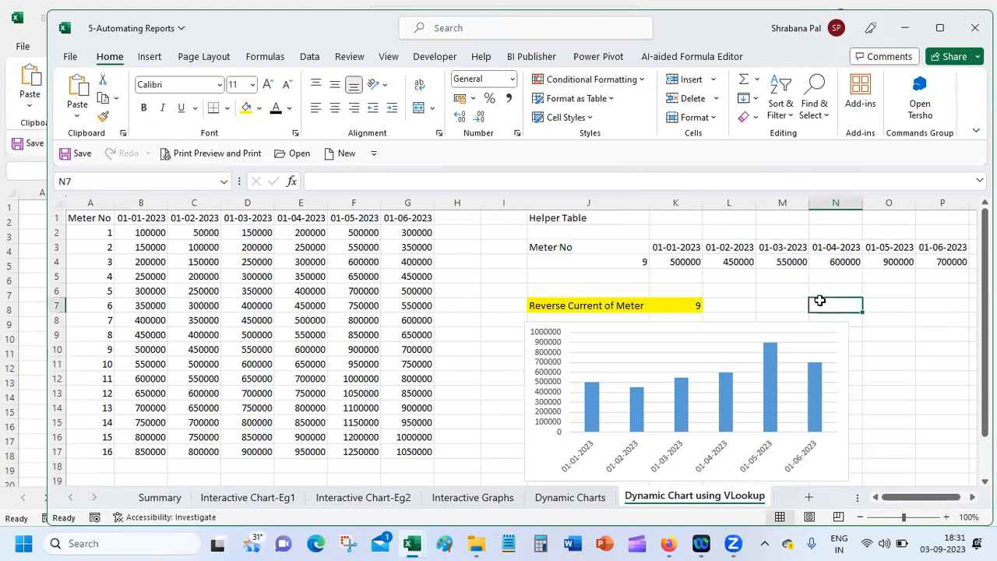
click(901, 261)
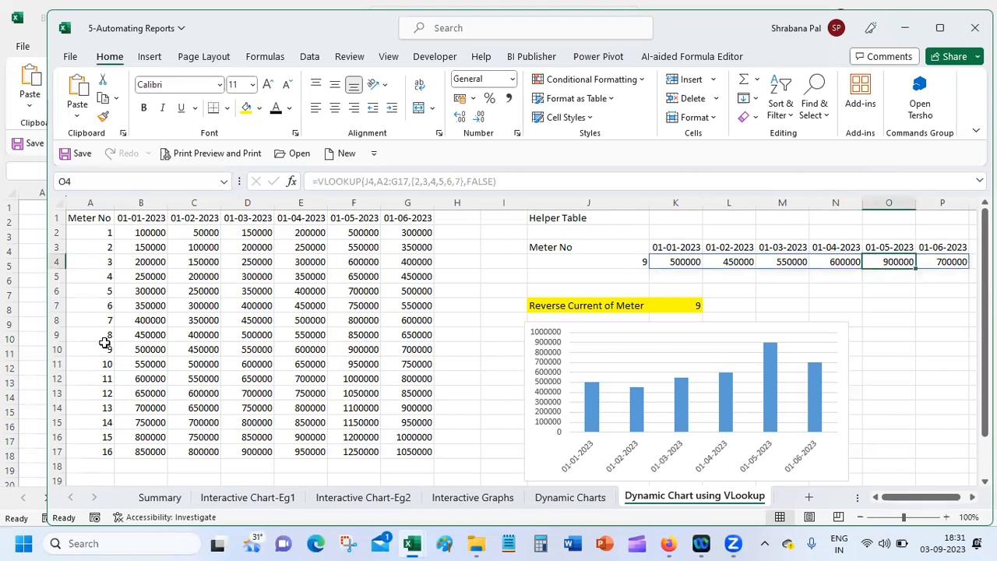
drag(106, 349, 433, 355)
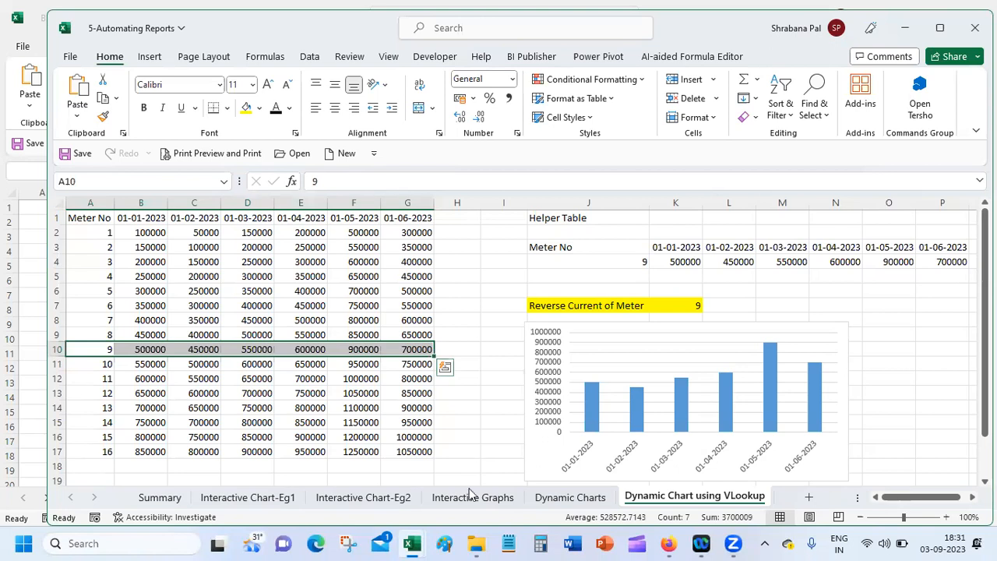
Switch to File Explorer and open the Advanced Charts workbook from the 6-Advanced Charting Features folder
click(476, 543)
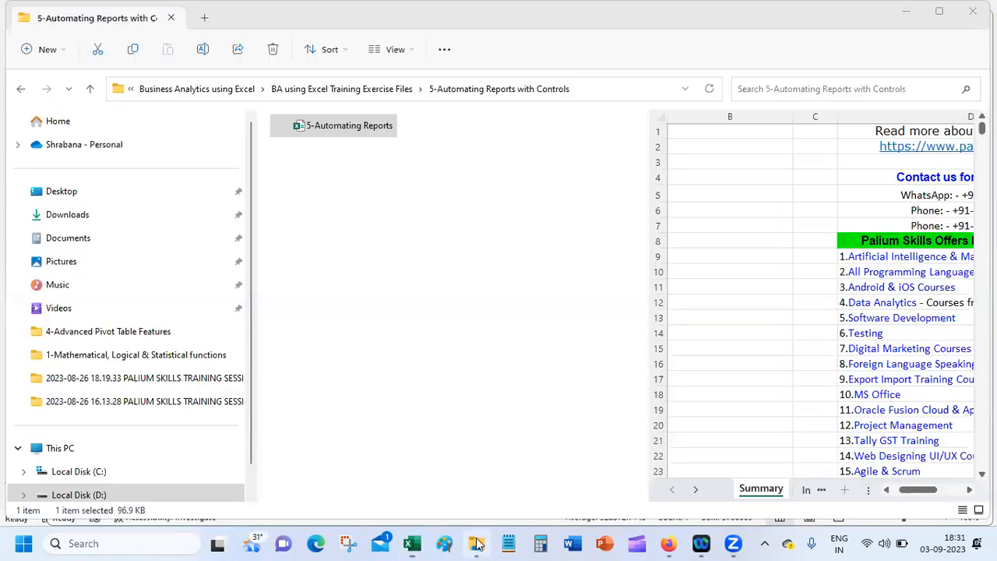
click(319, 90)
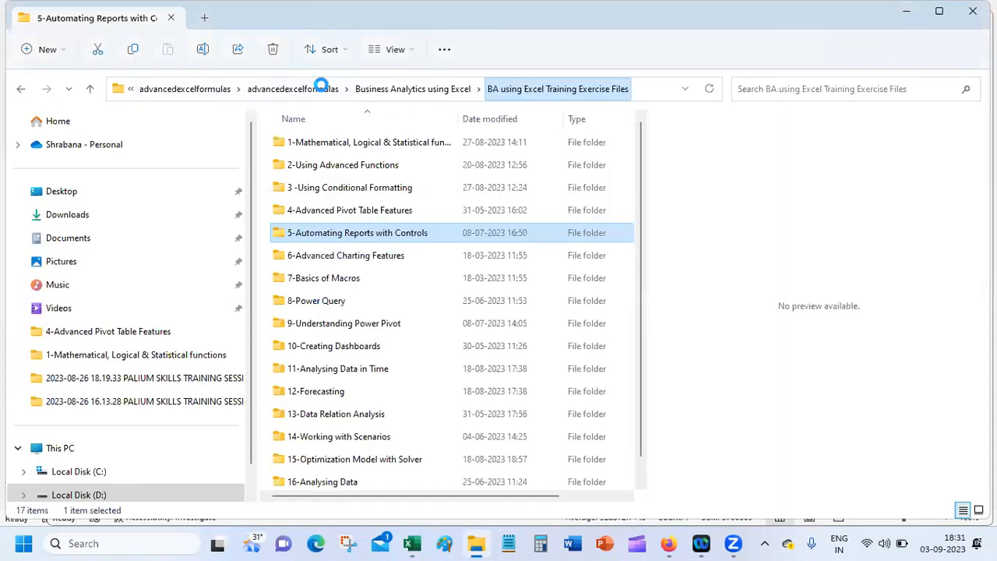
double_click(346, 268)
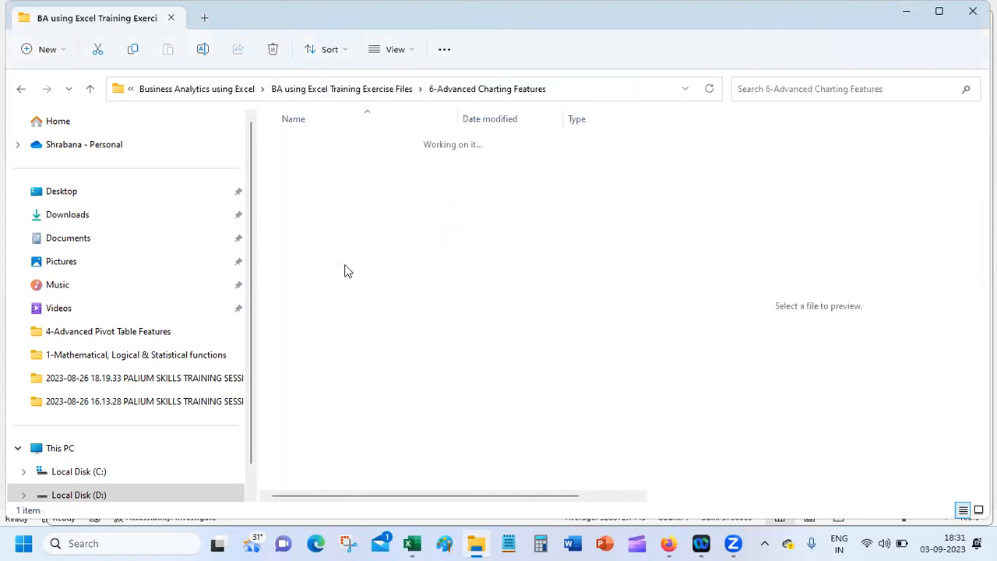
double_click(327, 144)
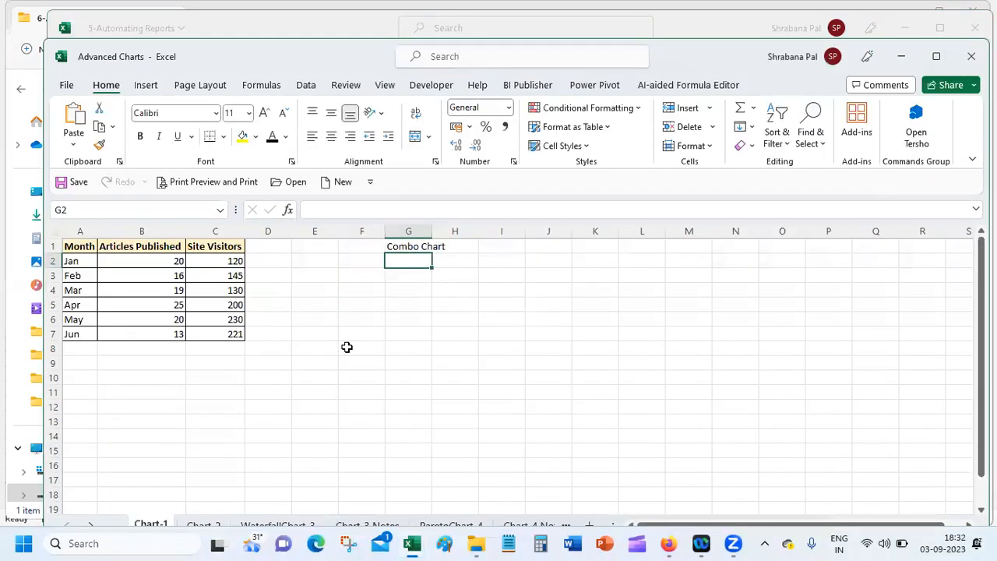
Move the Advanced Charts window upward so that its sheet tabs are fully in view, and select cell M12
click(335, 350)
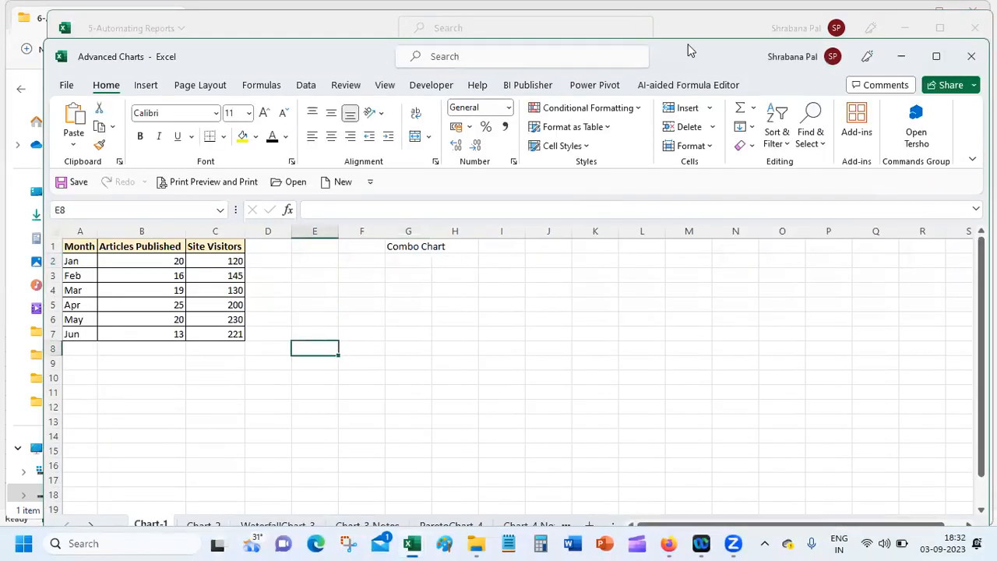
drag(687, 44, 664, 18)
click(680, 380)
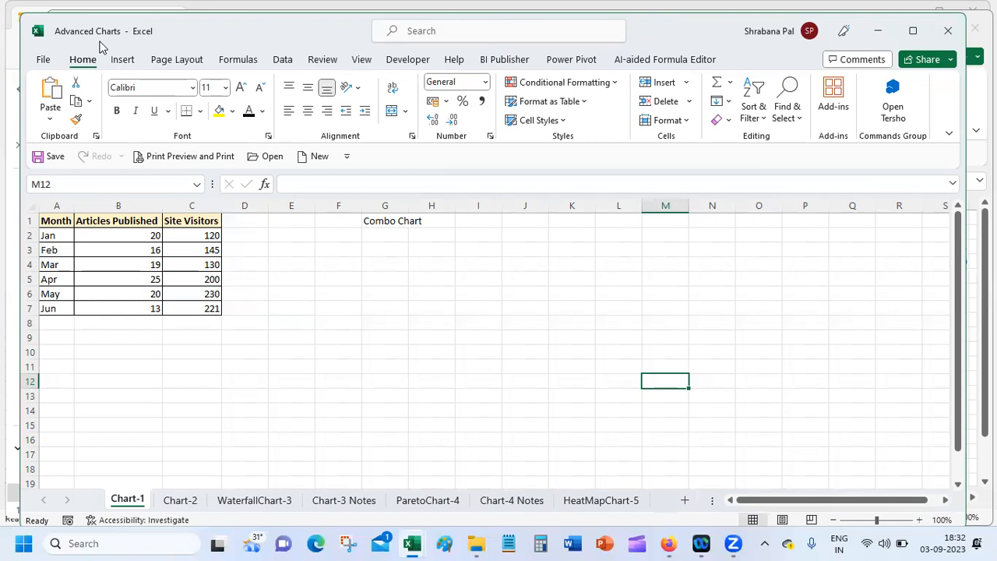
Look through the workbook's chart and notes sheets in order, from Chart-2 to HeatMapChart-5
click(190, 505)
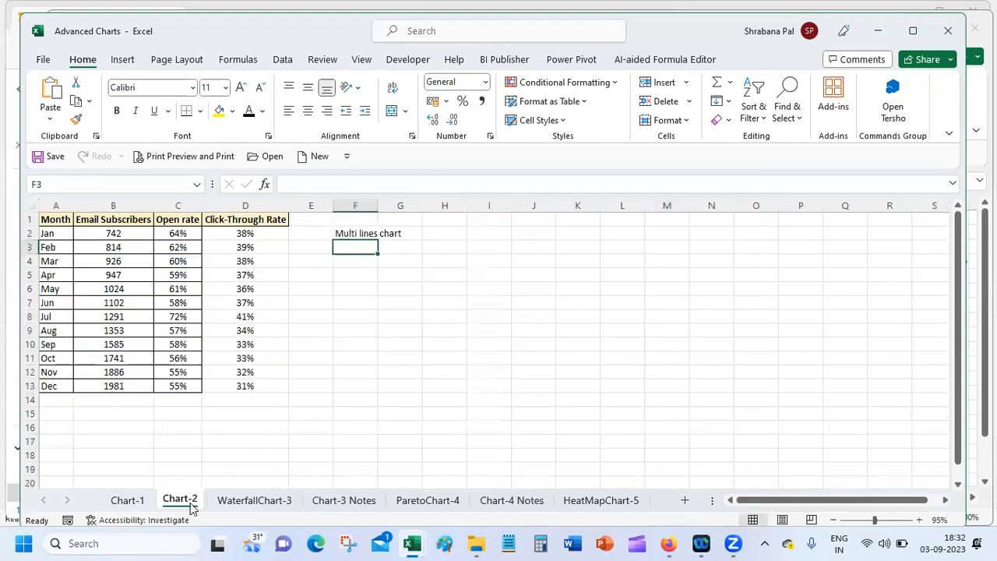
click(251, 502)
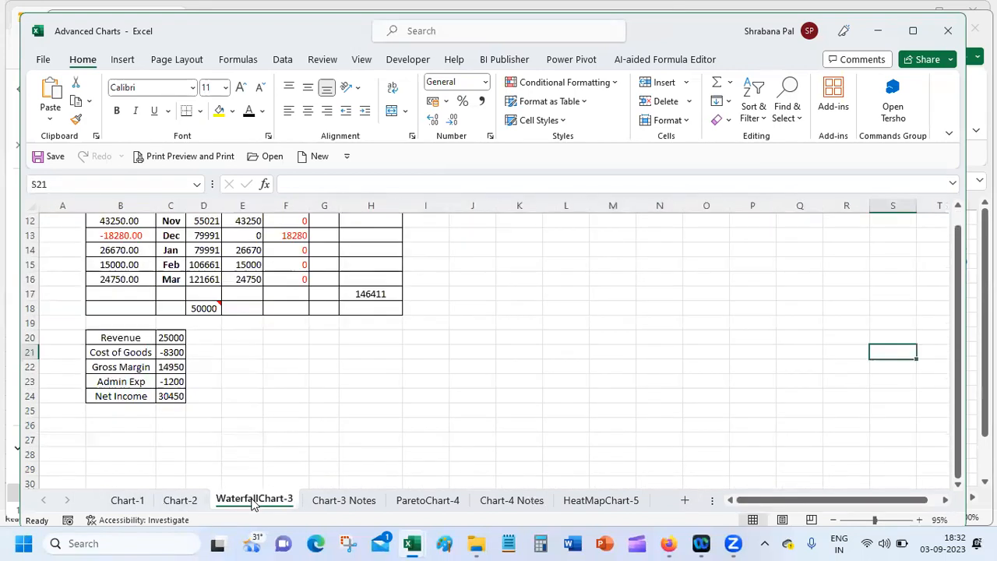
click(351, 507)
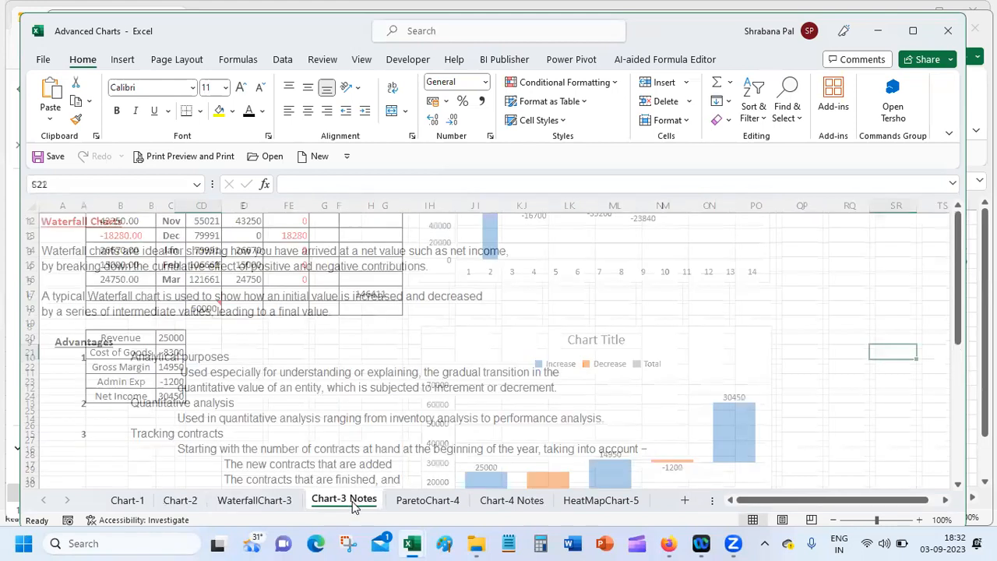
click(421, 505)
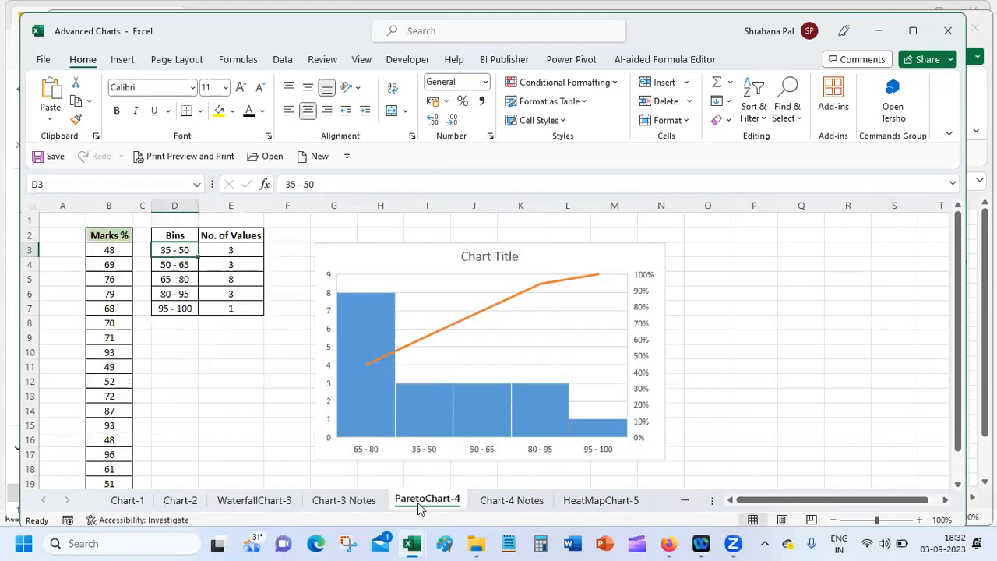
click(520, 502)
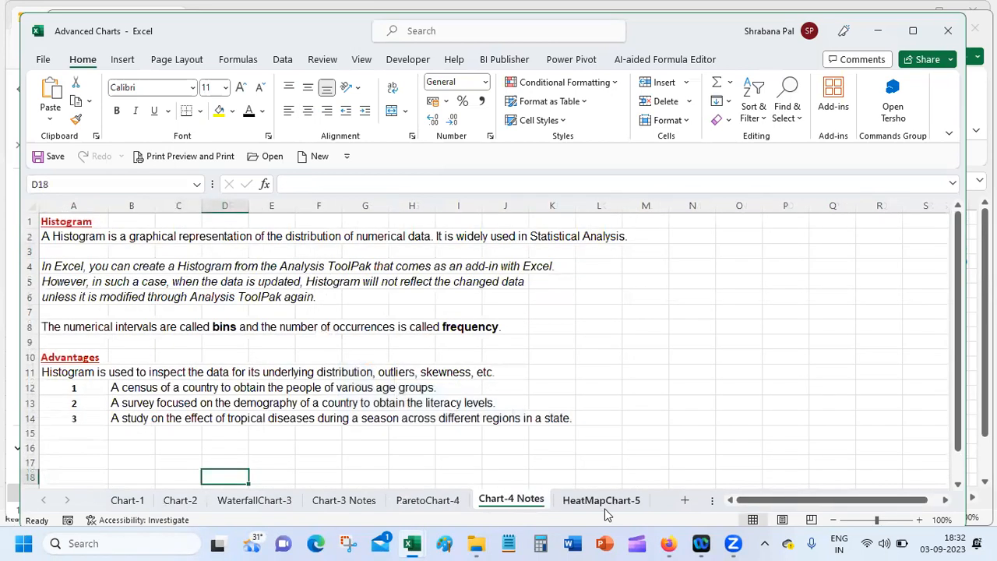
click(605, 511)
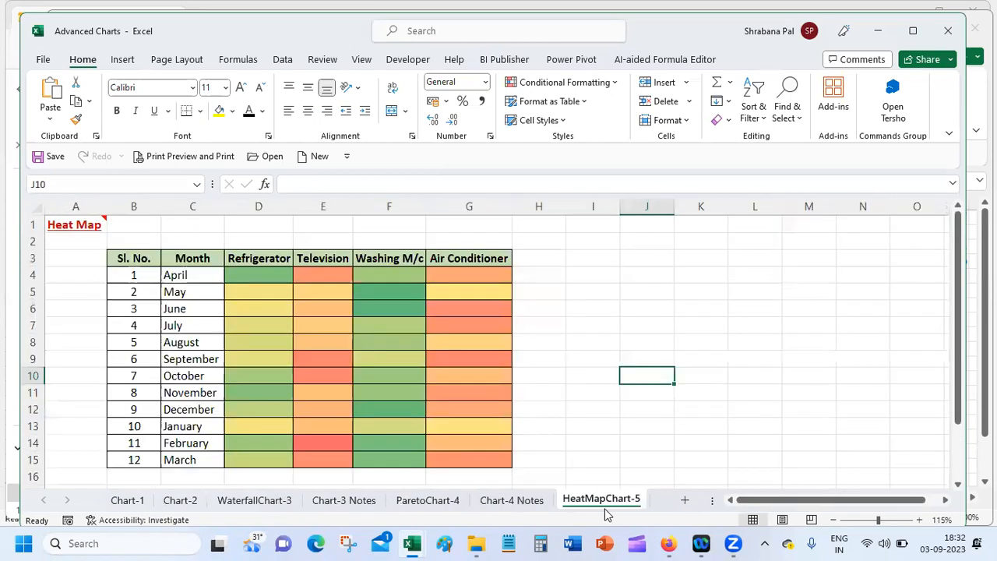
Revisit the Chart-2 sheet and examine the Articles Published and Site Visitors table in A1:C7 of Chart-1
click(182, 499)
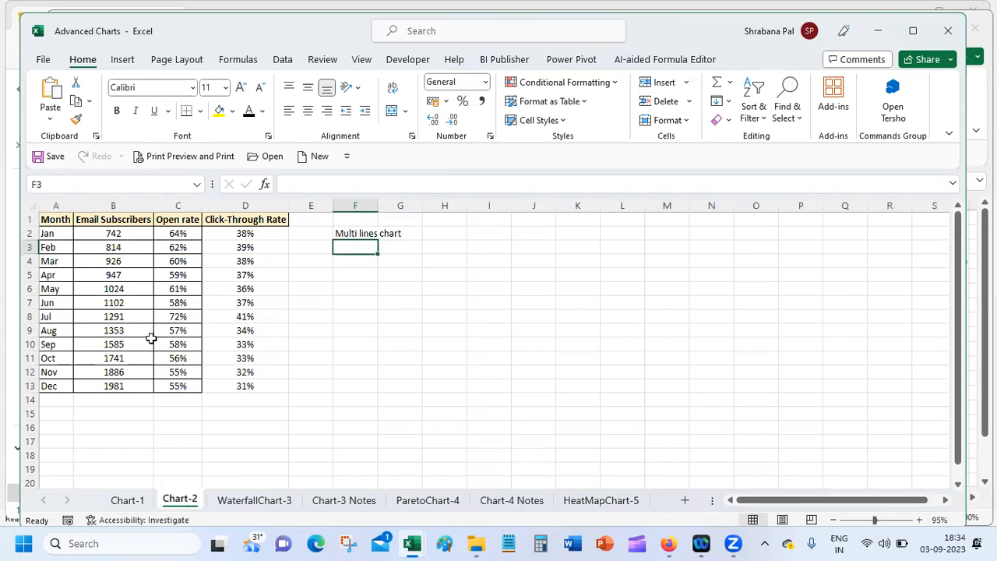
click(124, 499)
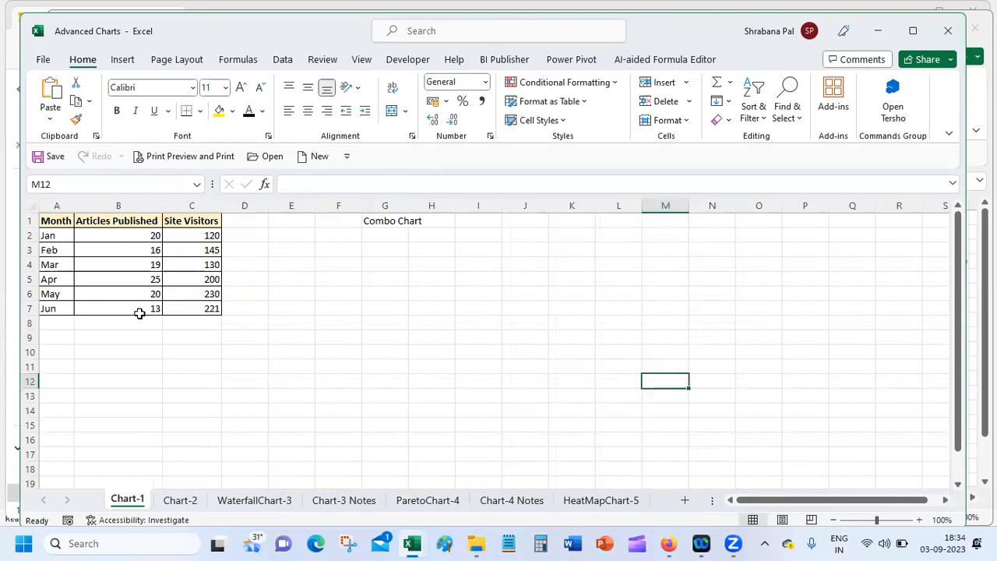
drag(64, 221, 207, 315)
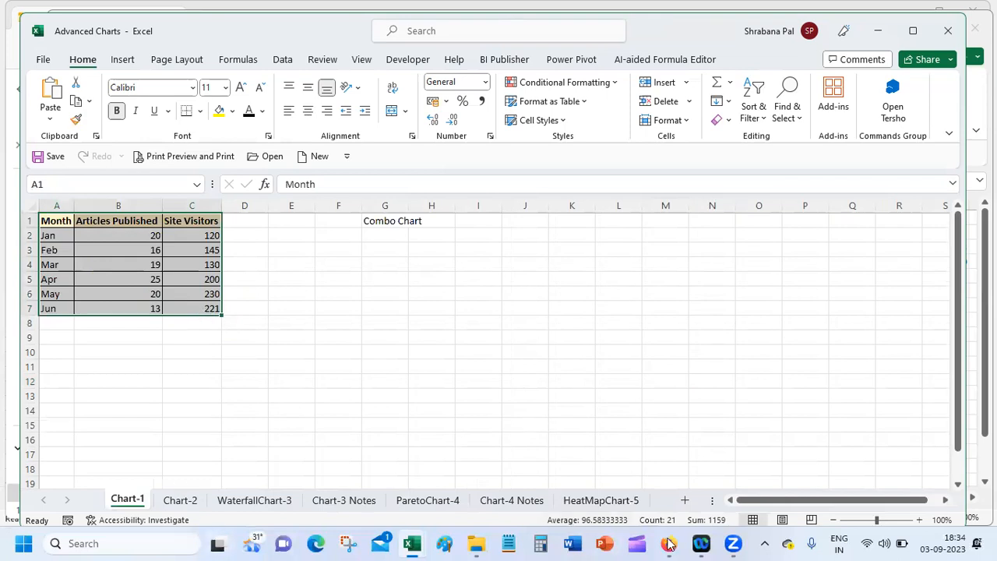
mouse_move(676, 542)
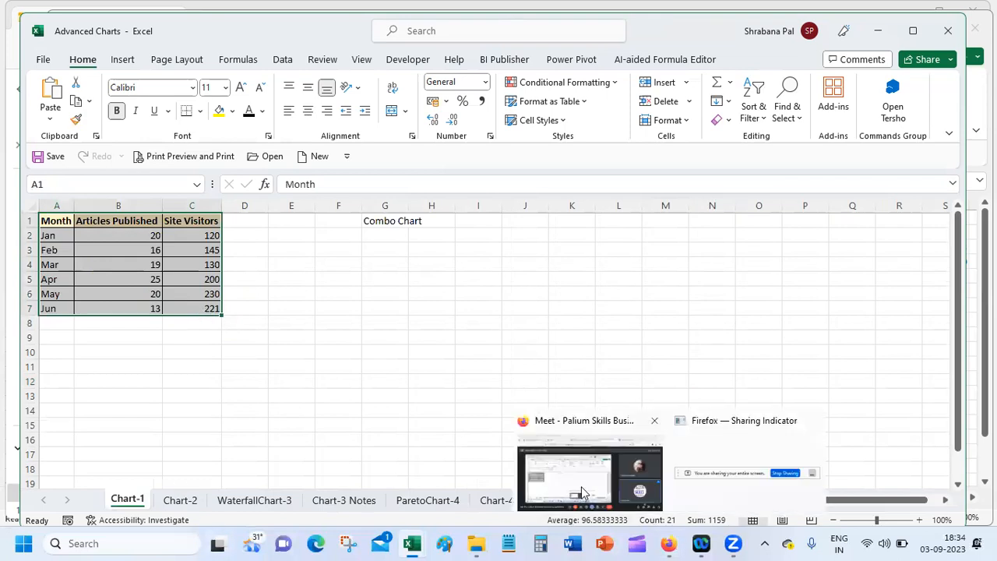
click(193, 235)
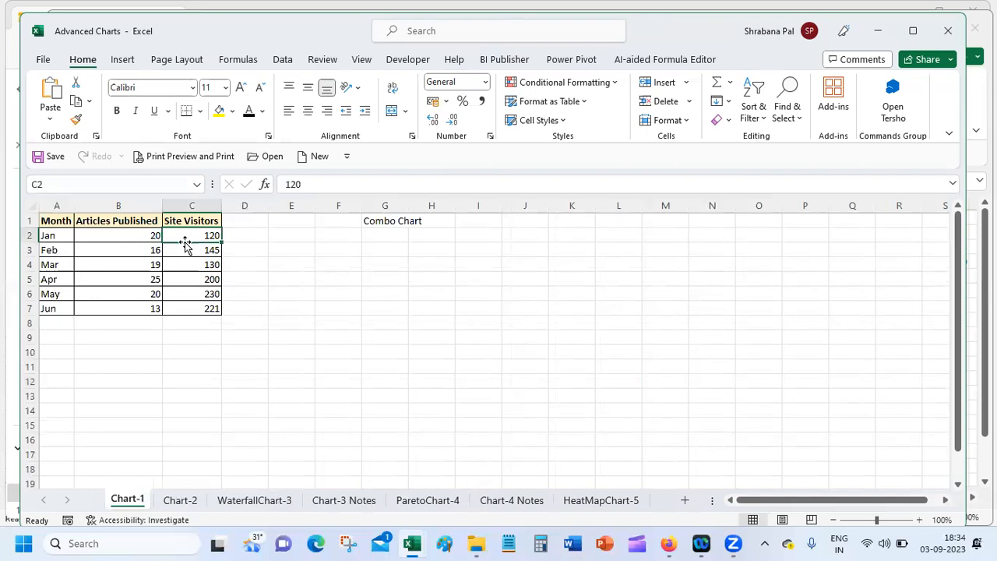
Change the January, February and March Site Visitors values in C2:C4 to 120000, 145000 and 130000
click(363, 184)
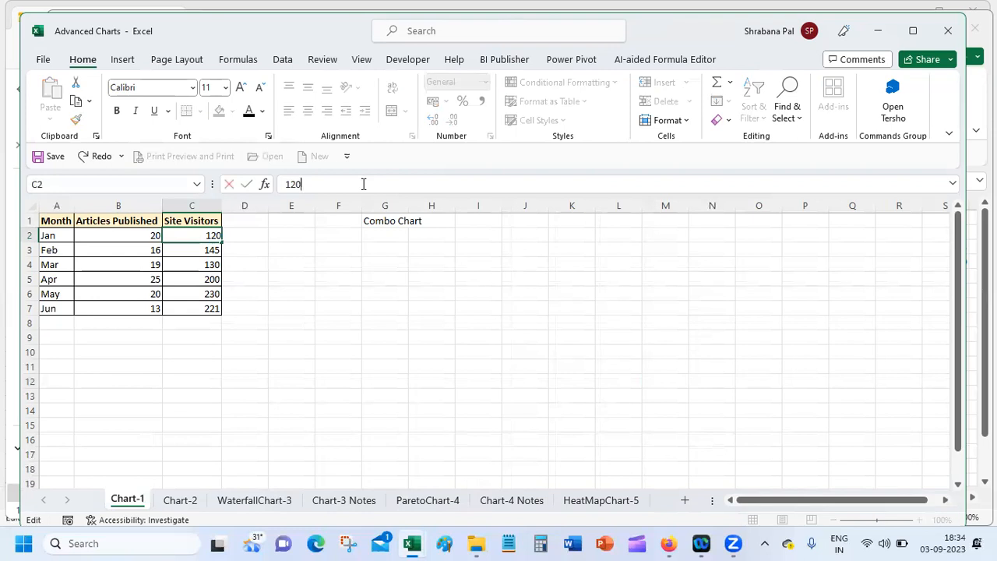
text(000)
key(Return)
click(363, 184)
text(000)
key(Return)
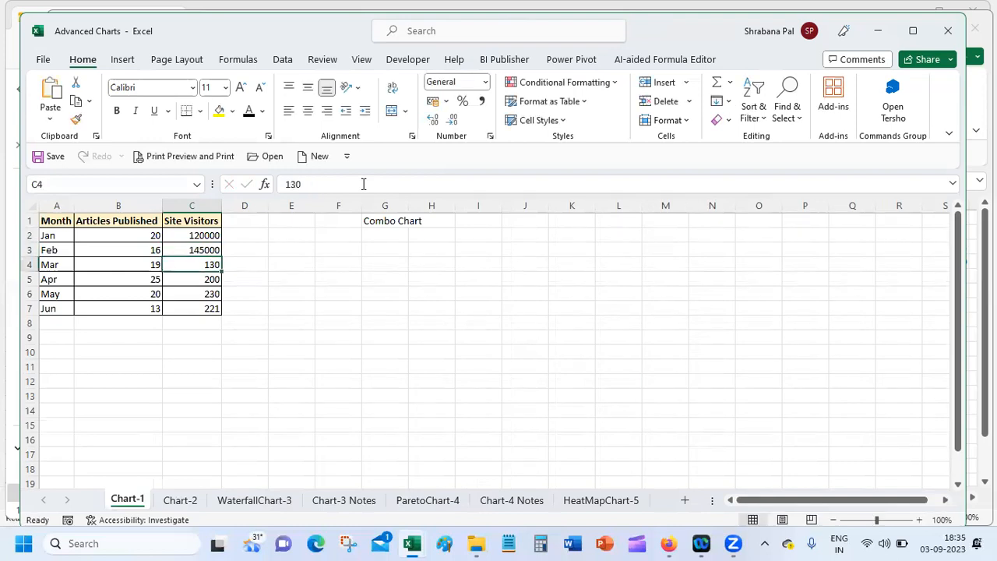
click(363, 184)
text(000)
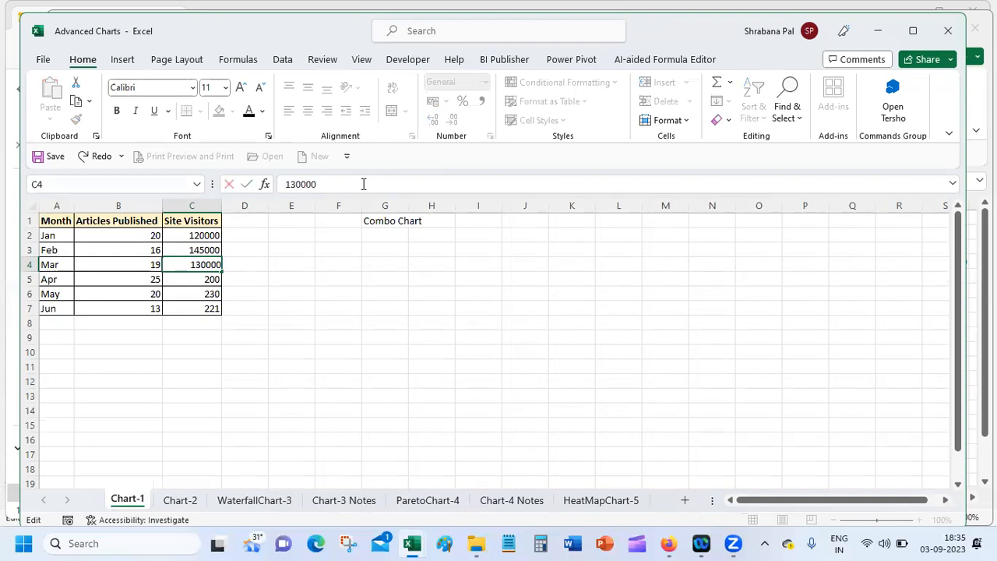
key(Return)
Change the April, May and June Site Visitors values in C5:C7 to 200000, 230000 and 221000
click(363, 183)
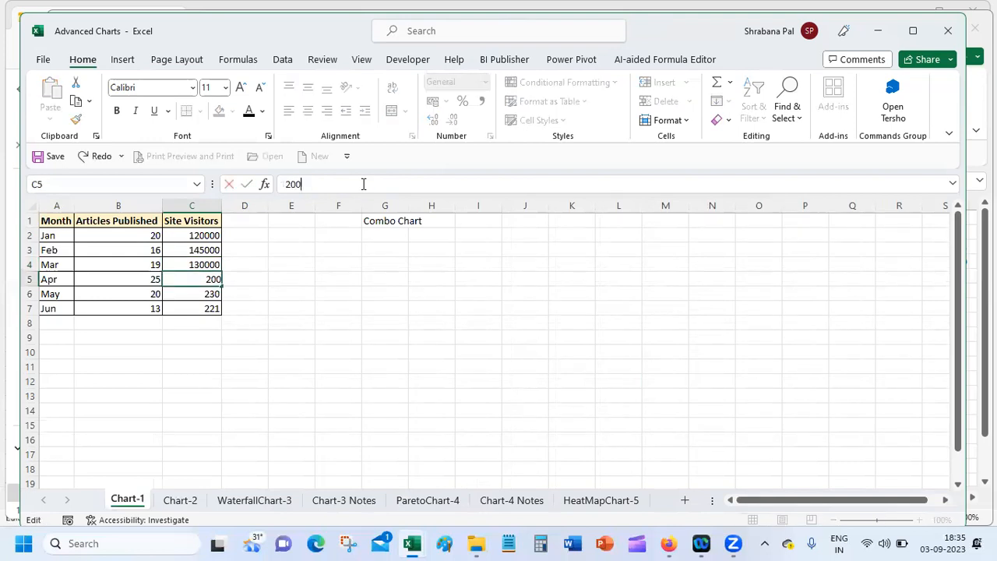
text(000)
key(Return)
click(363, 184)
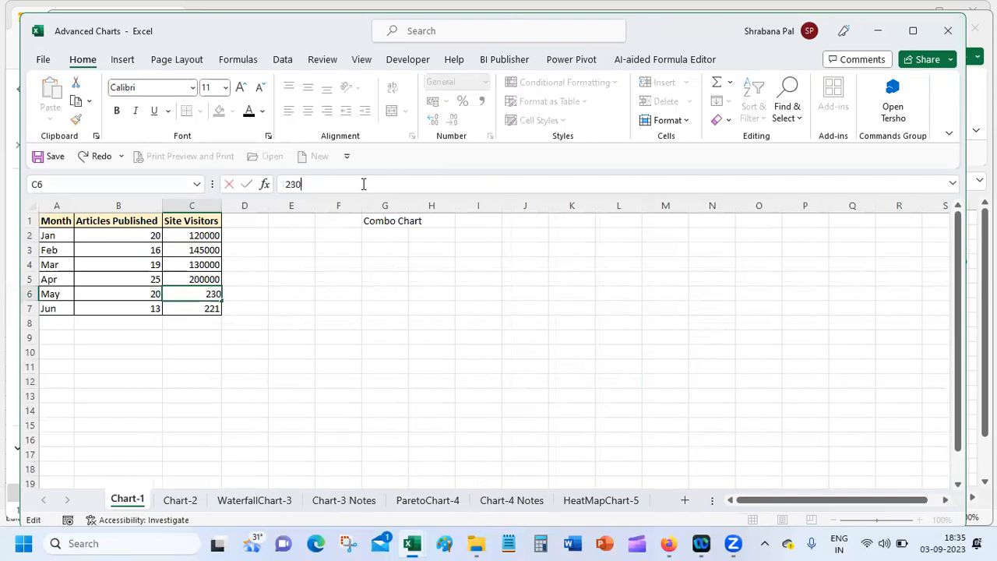
text(000)
key(Return)
click(363, 184)
text(000)
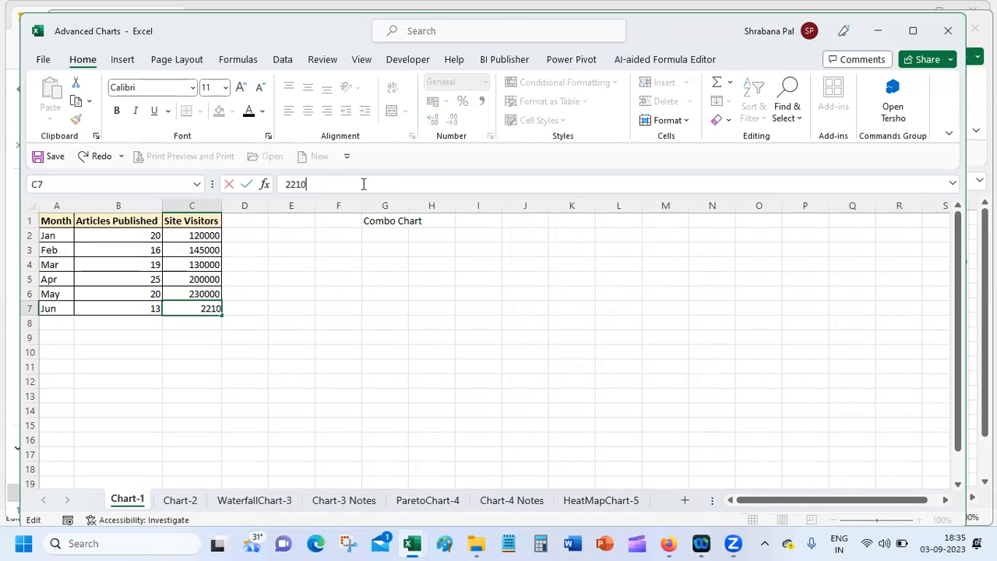
key(Return)
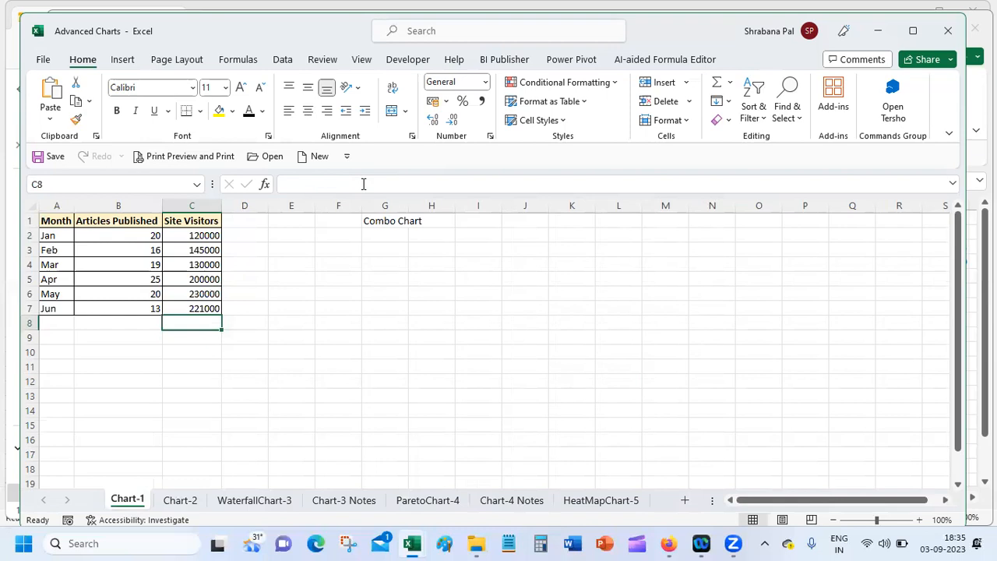
Save the Advanced Charts workbook with the updated Site Visitors figures
click(150, 367)
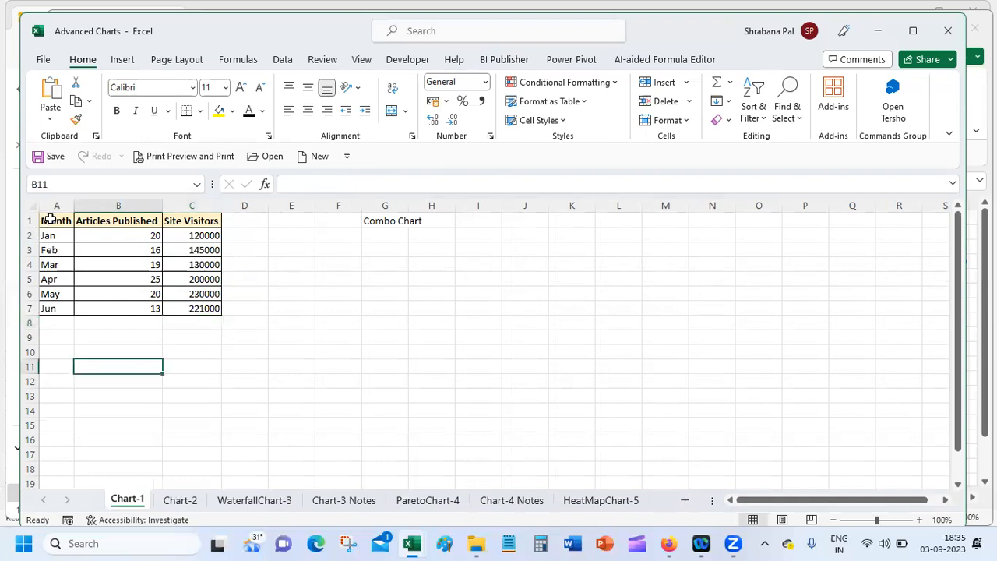
click(49, 156)
click(81, 320)
Insert a 2-D clustered column chart from the Month, Articles Published and Site Visitors table in A1:C7
drag(49, 220, 204, 307)
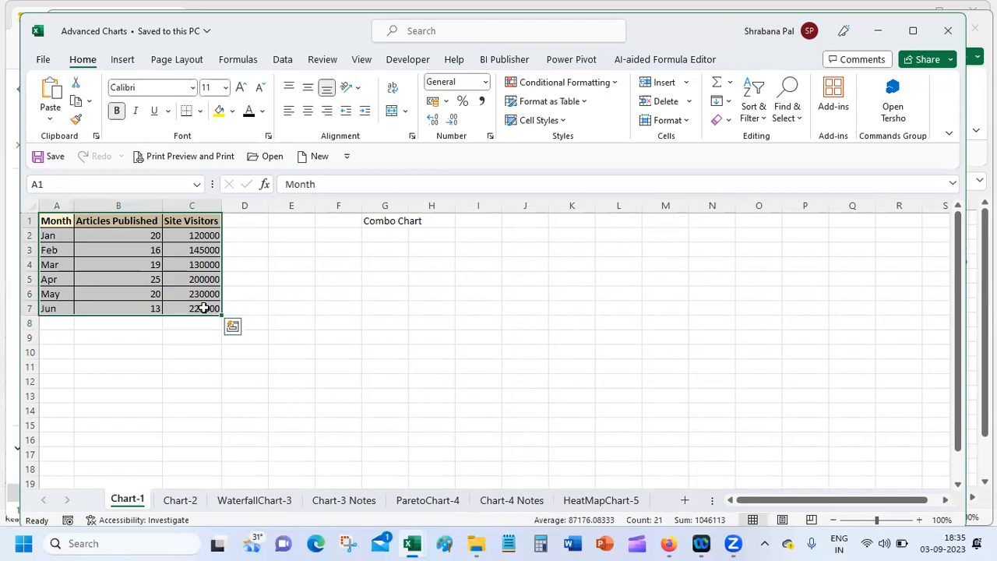
click(124, 61)
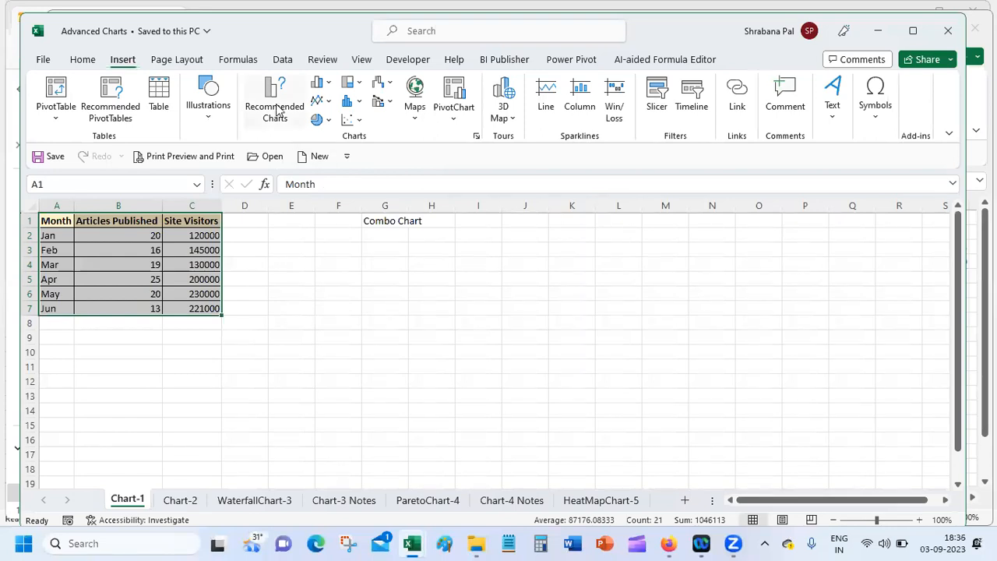
click(305, 295)
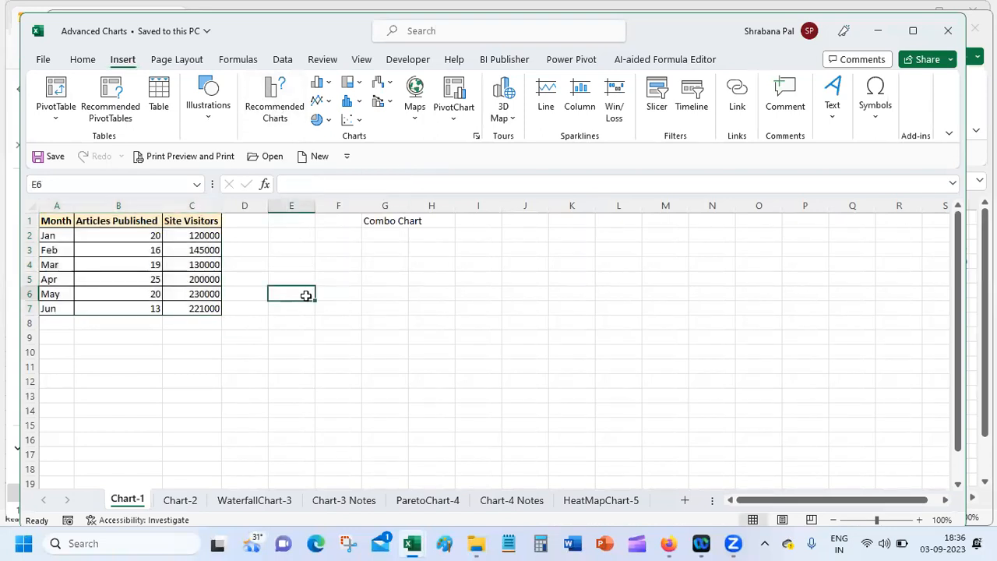
click(55, 221)
drag(55, 221, 192, 304)
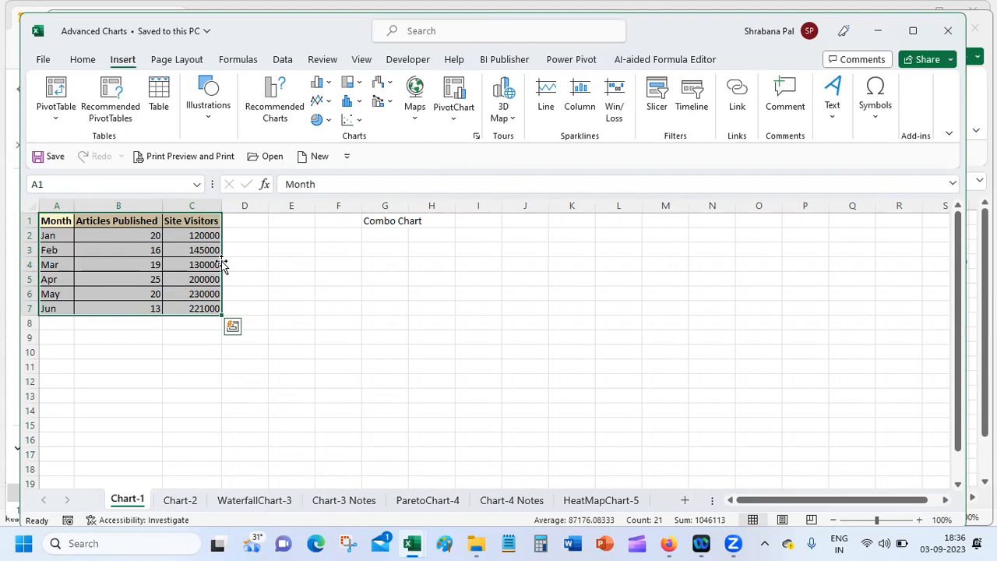
click(330, 86)
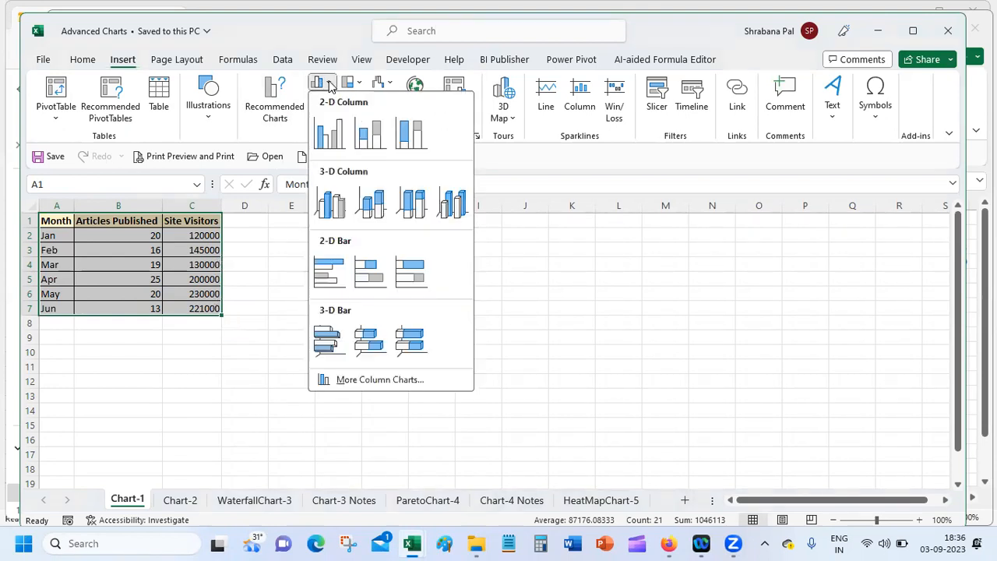
click(320, 131)
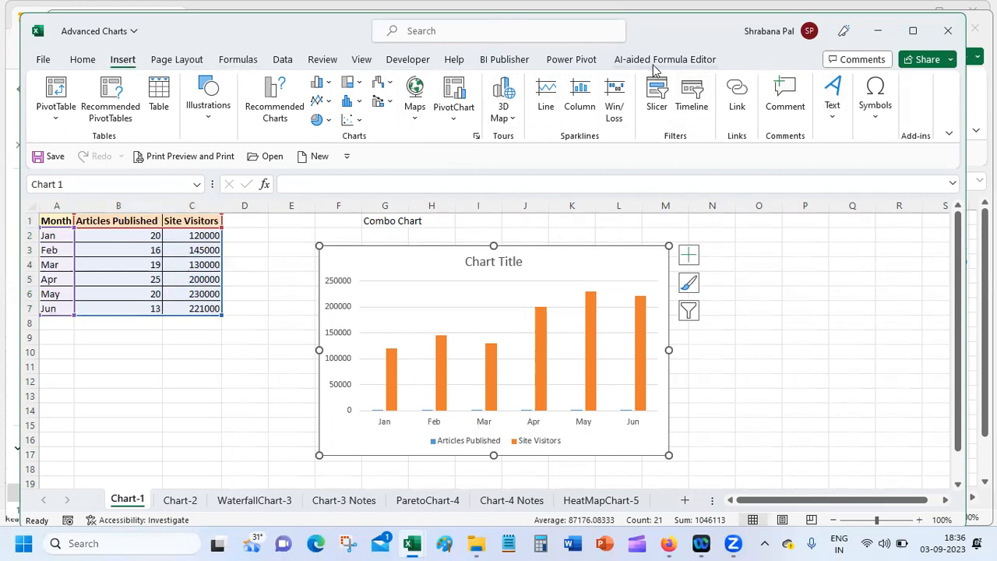
Change the chart type to a custom Combo with Articles Published as Line and Site Visitors as Clustered Column
click(537, 248)
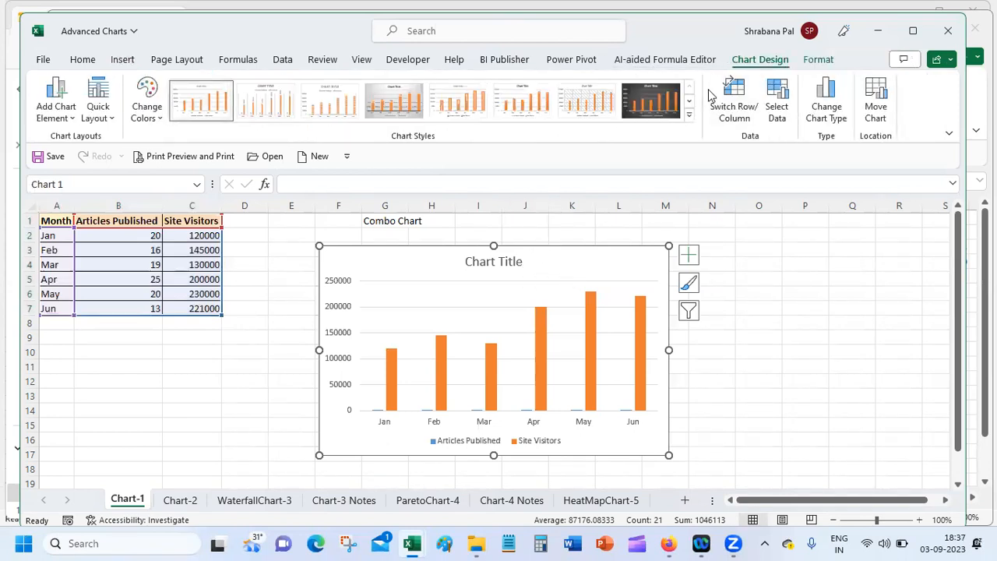
click(823, 117)
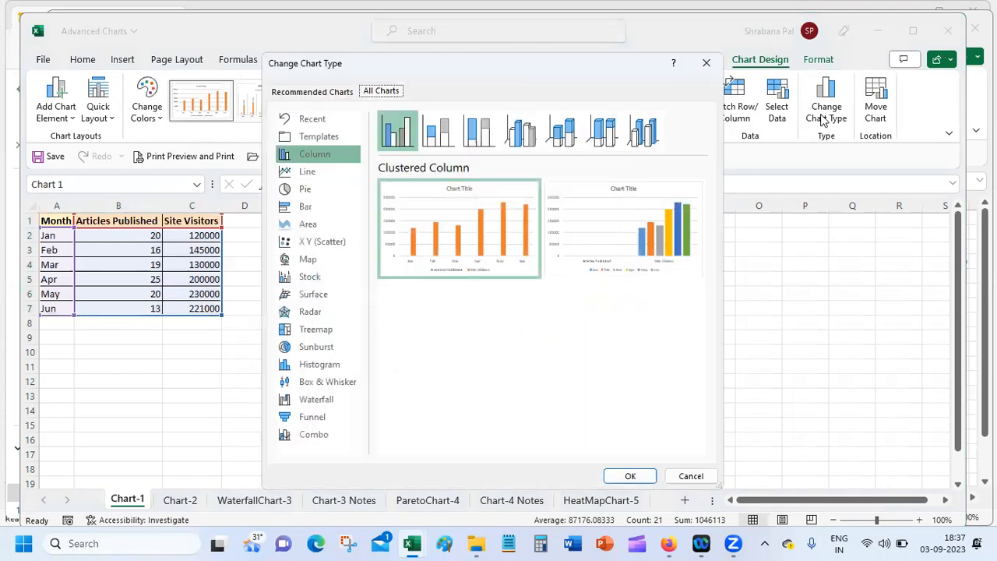
click(326, 443)
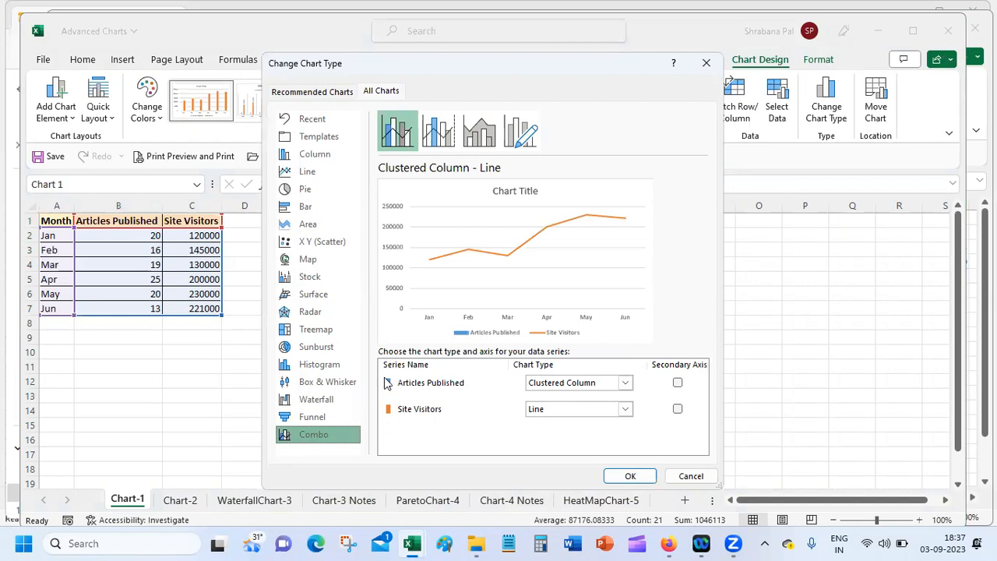
click(576, 385)
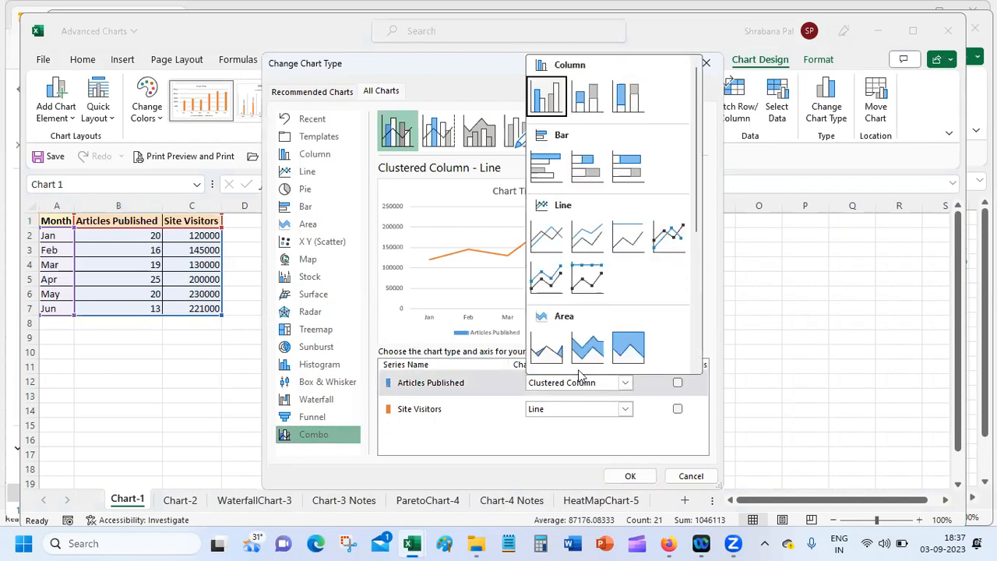
click(579, 382)
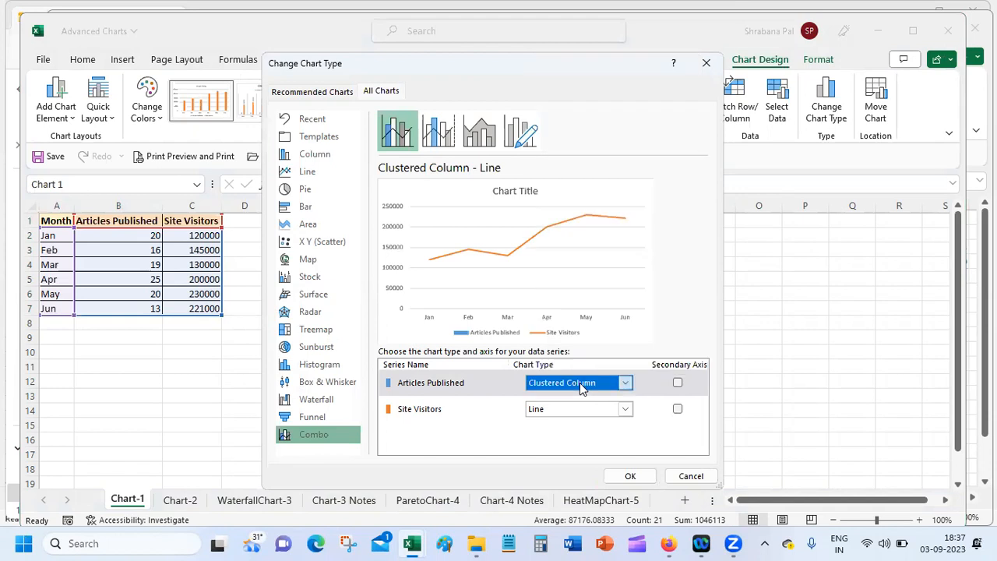
click(579, 382)
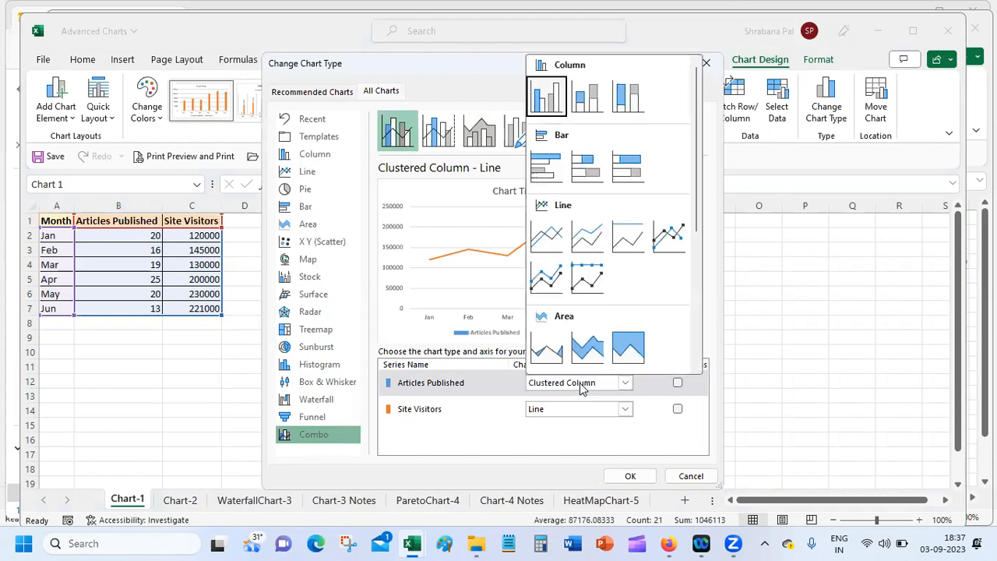
click(547, 236)
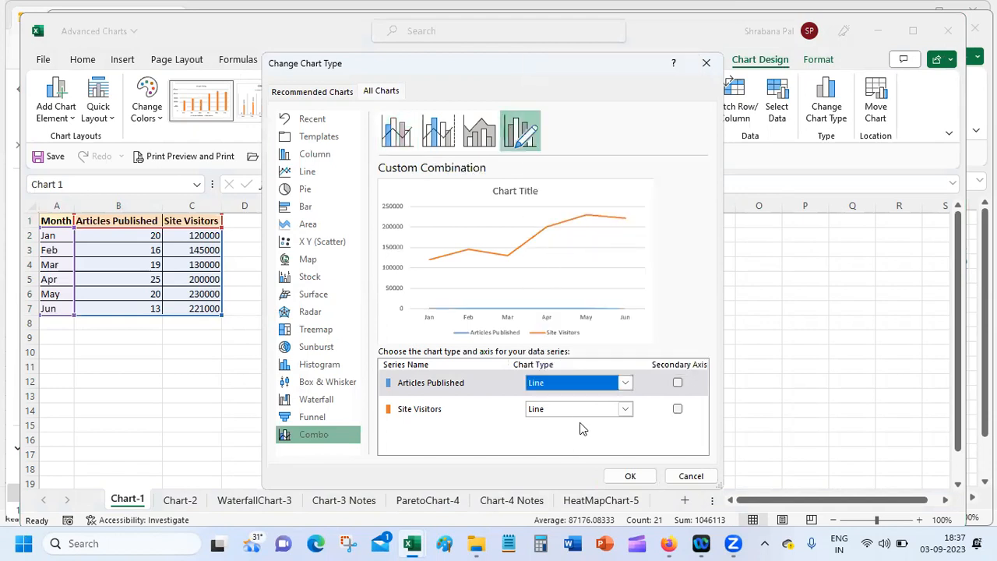
click(583, 409)
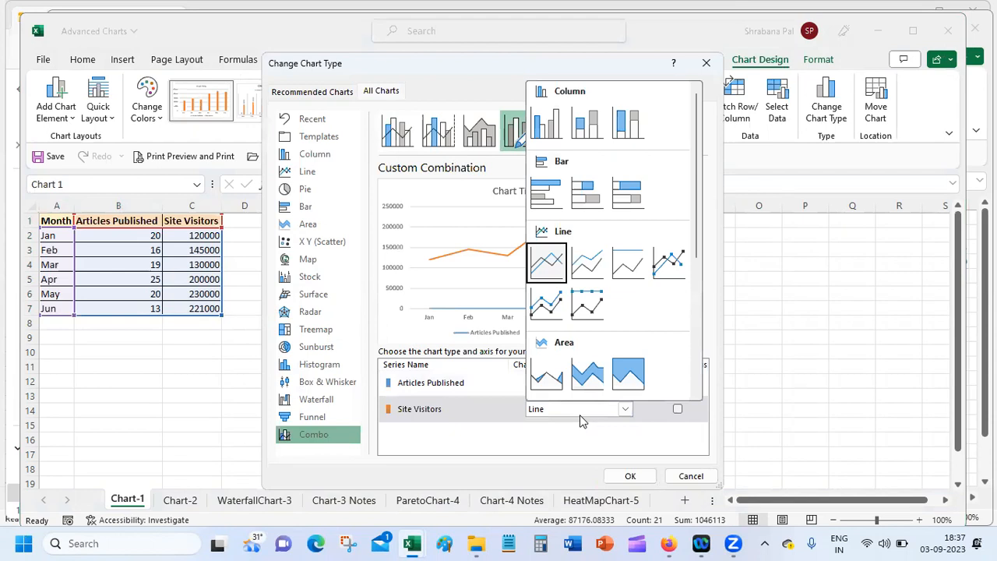
click(546, 124)
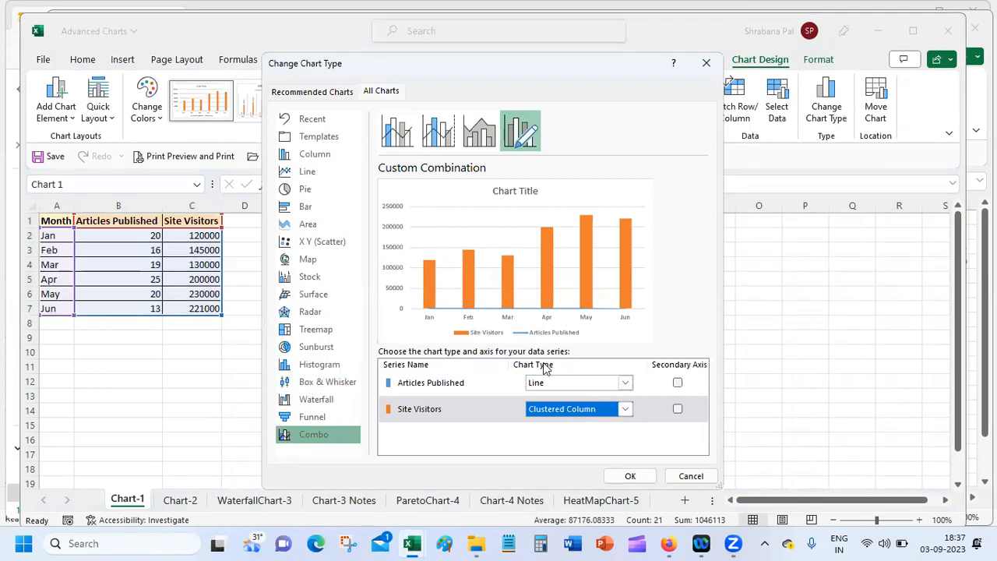
Plot Site Visitors on the secondary axis and apply the combo chart settings
click(677, 409)
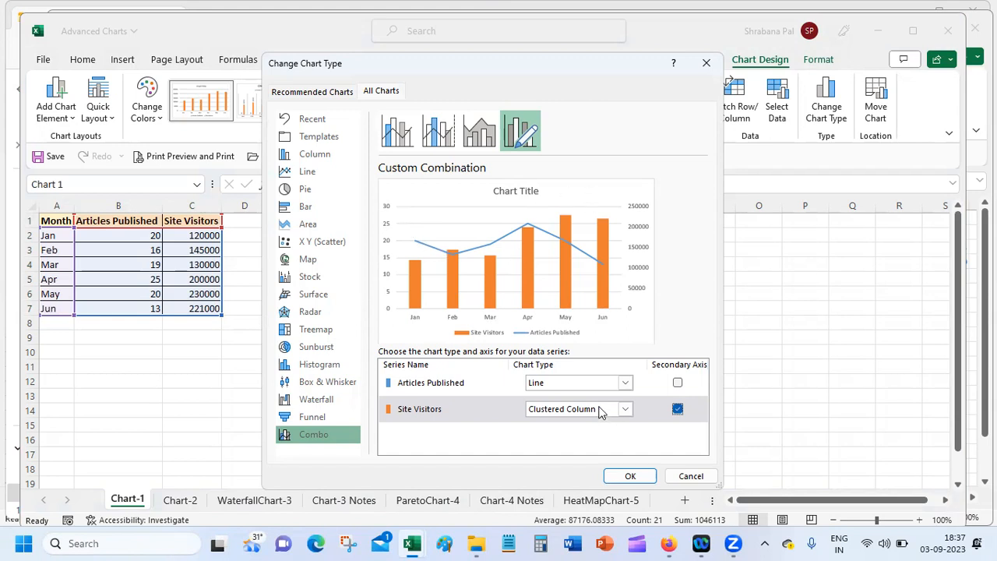
click(458, 388)
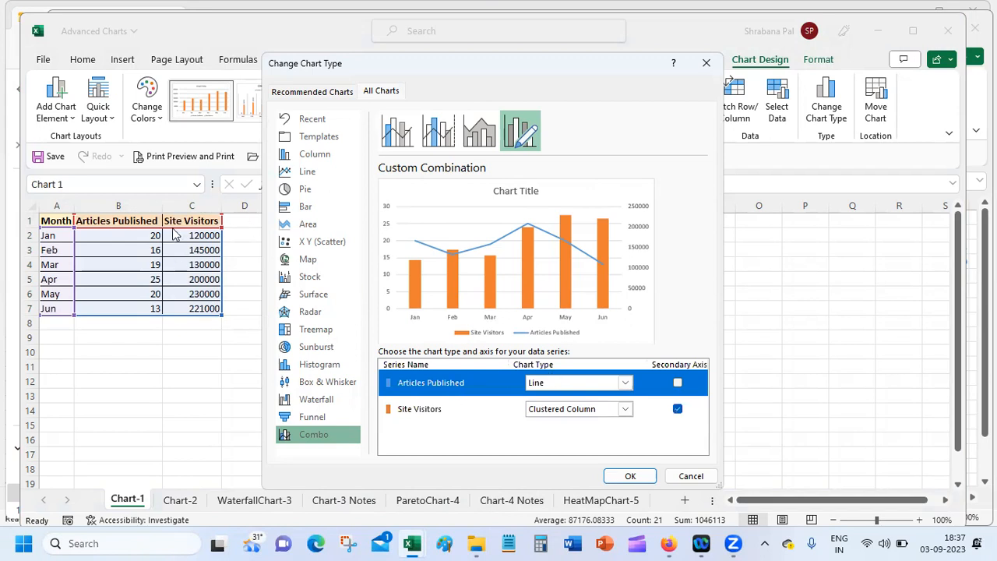
click(630, 475)
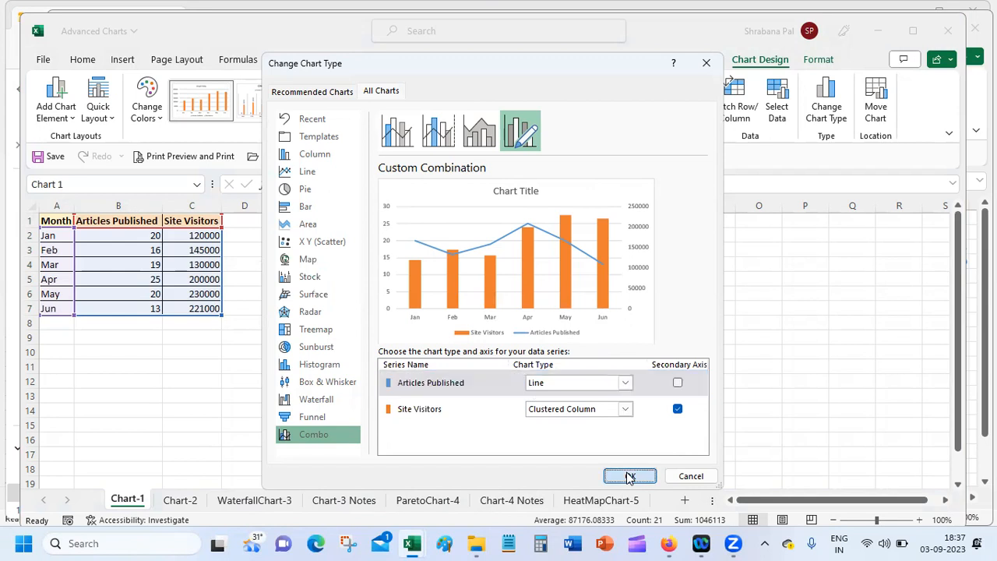
click(790, 321)
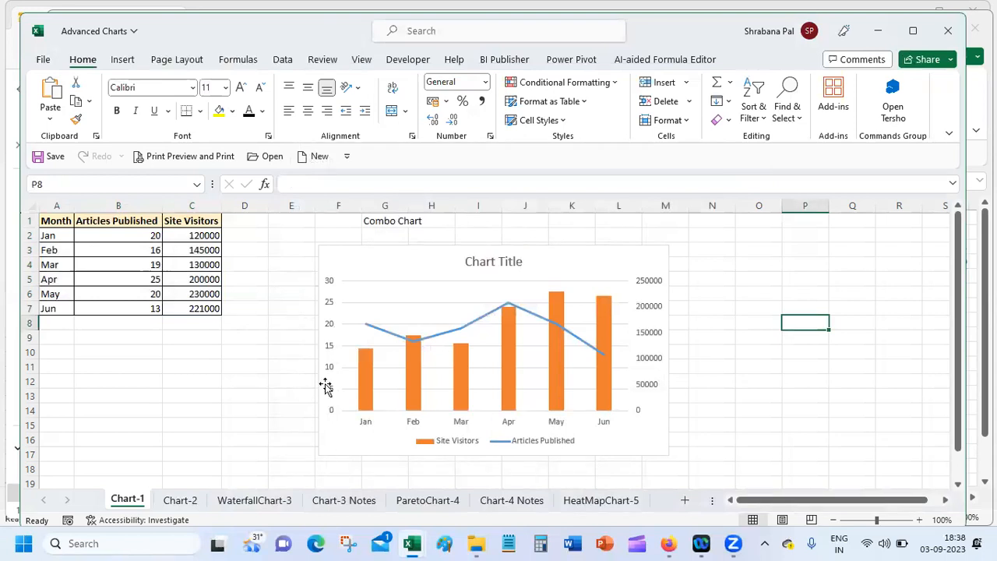
Move the combo chart's secondary axis from Site Visitors to Articles Published and apply the change
mouse_move(471, 326)
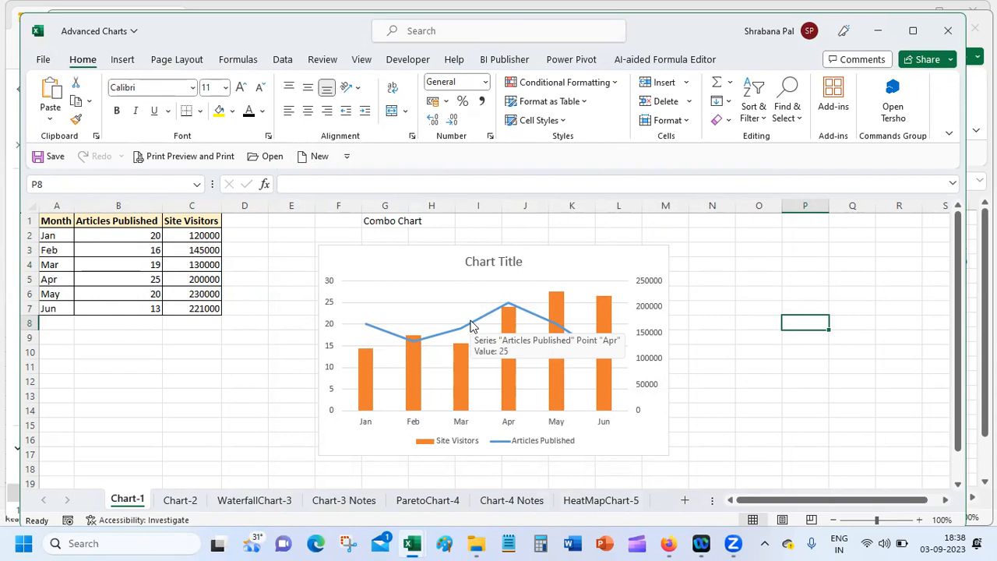
click(185, 263)
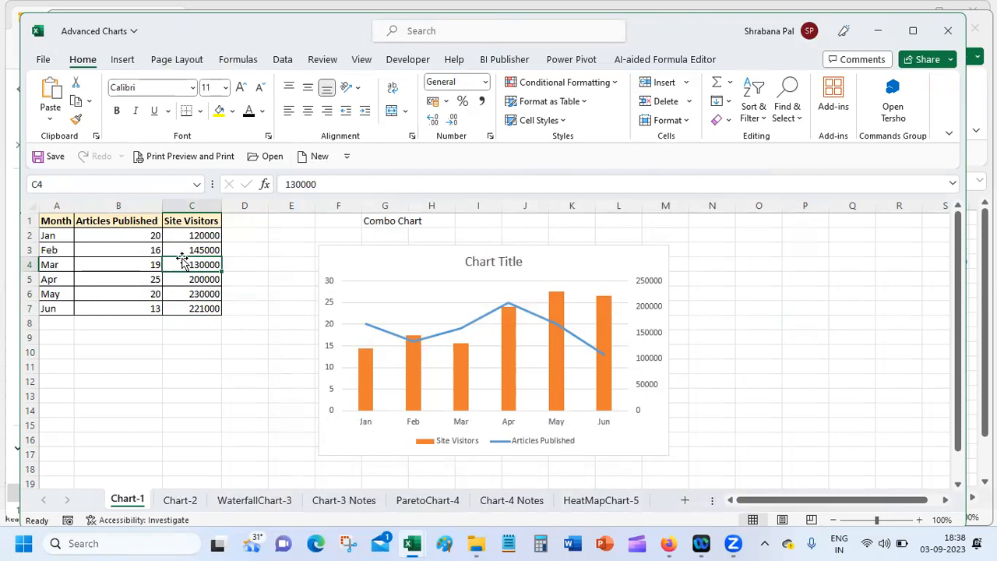
click(445, 258)
right_click(445, 258)
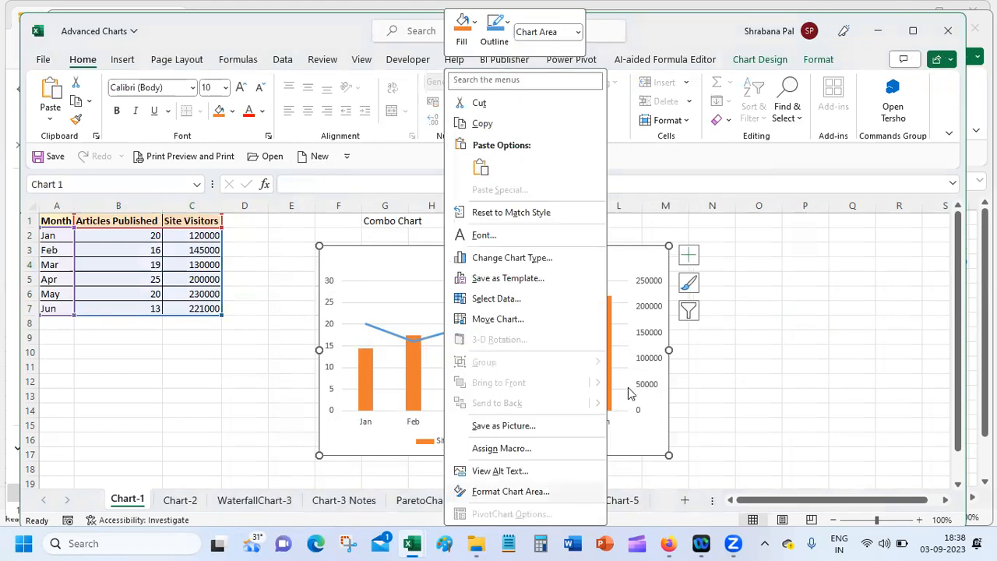
click(718, 37)
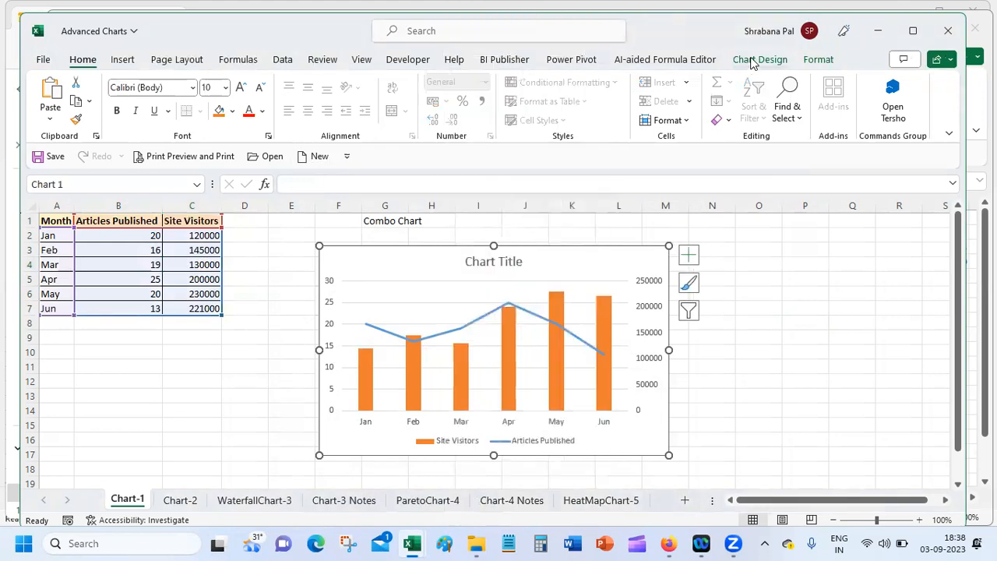
click(752, 62)
click(838, 105)
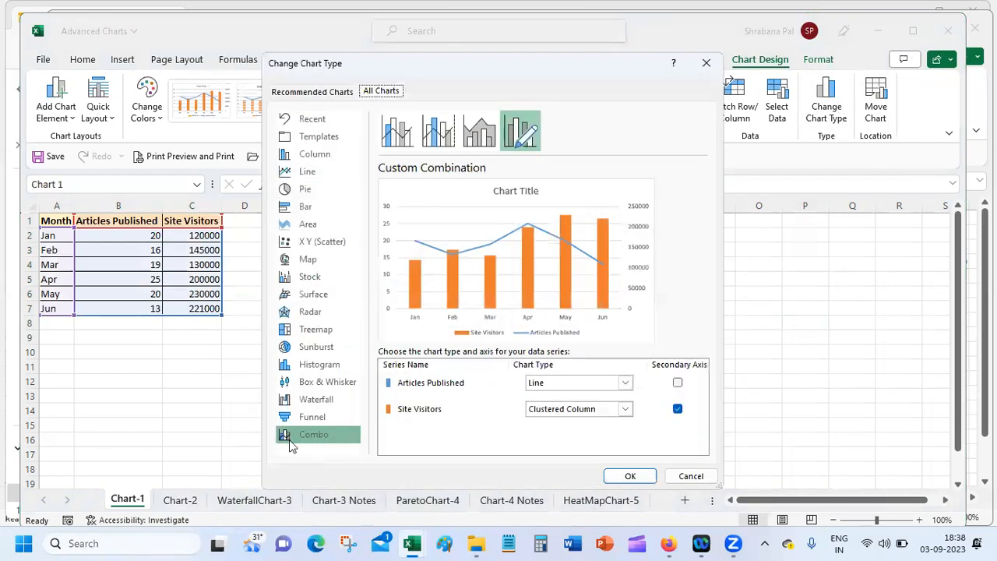
click(489, 386)
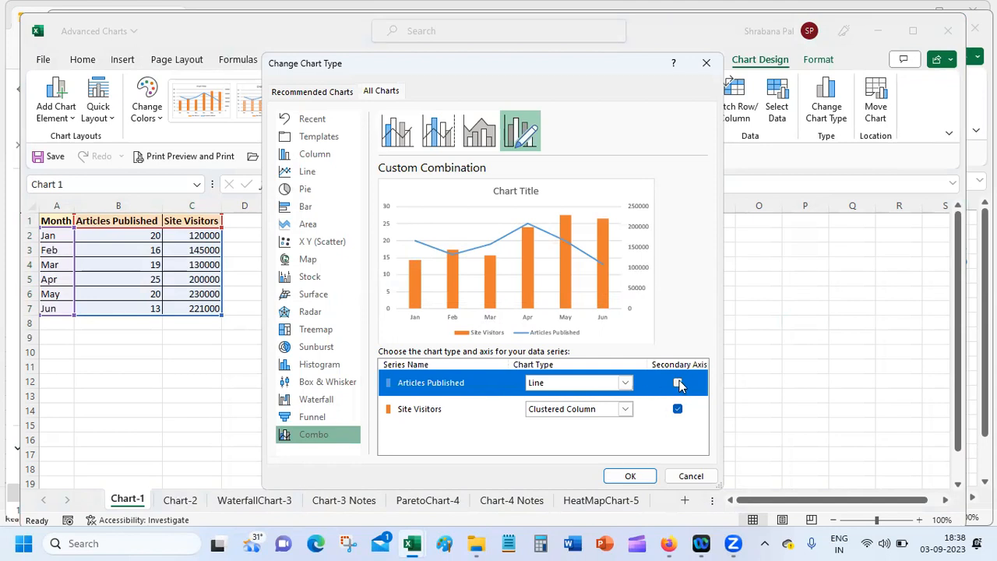
click(676, 408)
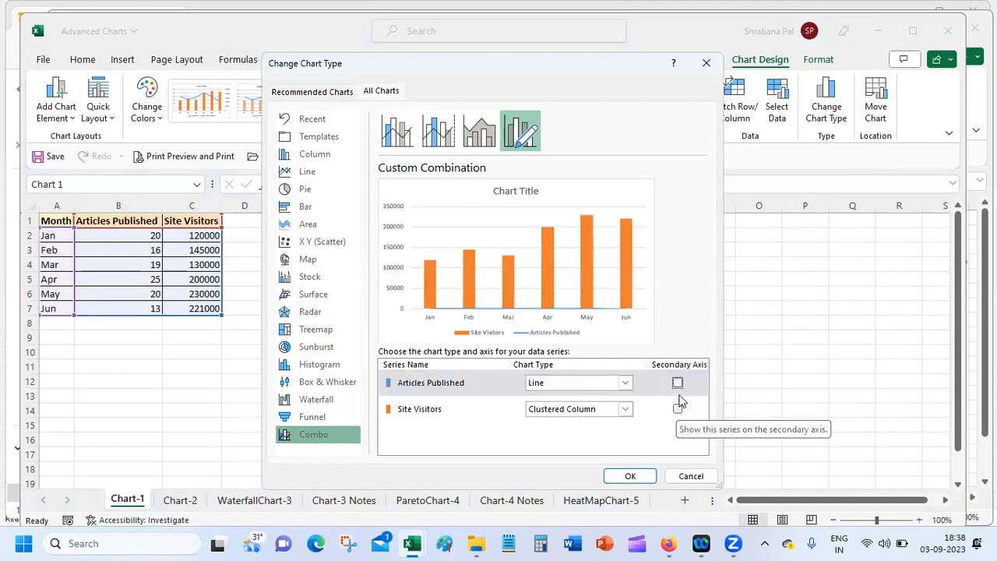
click(678, 383)
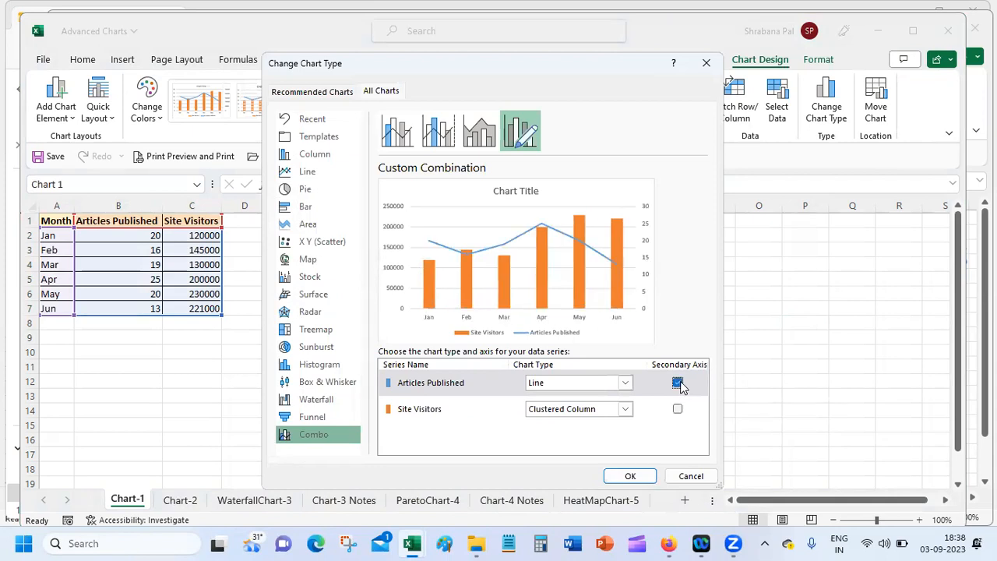
click(629, 475)
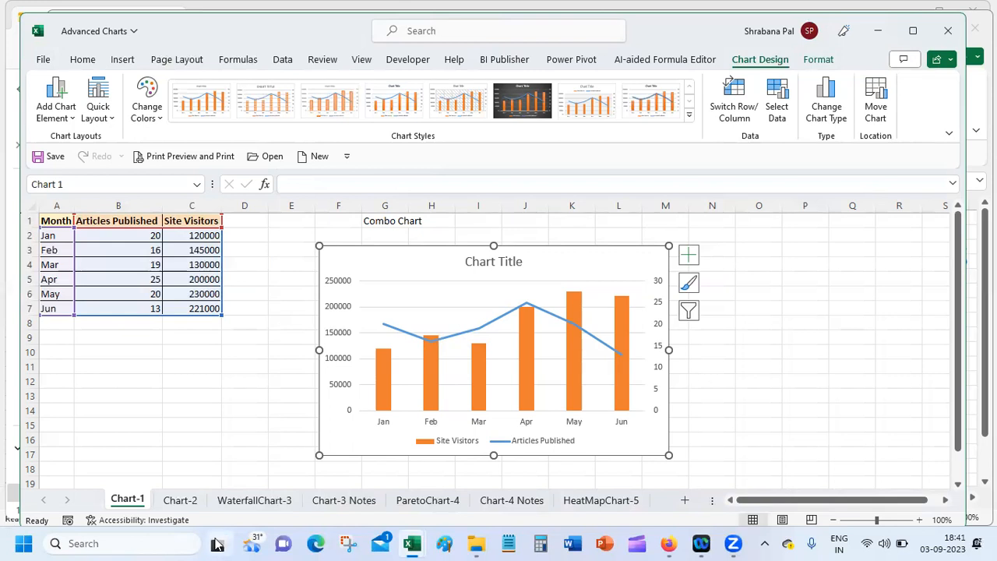
On the Chart-2 sheet, insert a 2-D line chart from the Month, Email Subscribers, Open rate and Click-Through Rate table in A1:D13
click(187, 507)
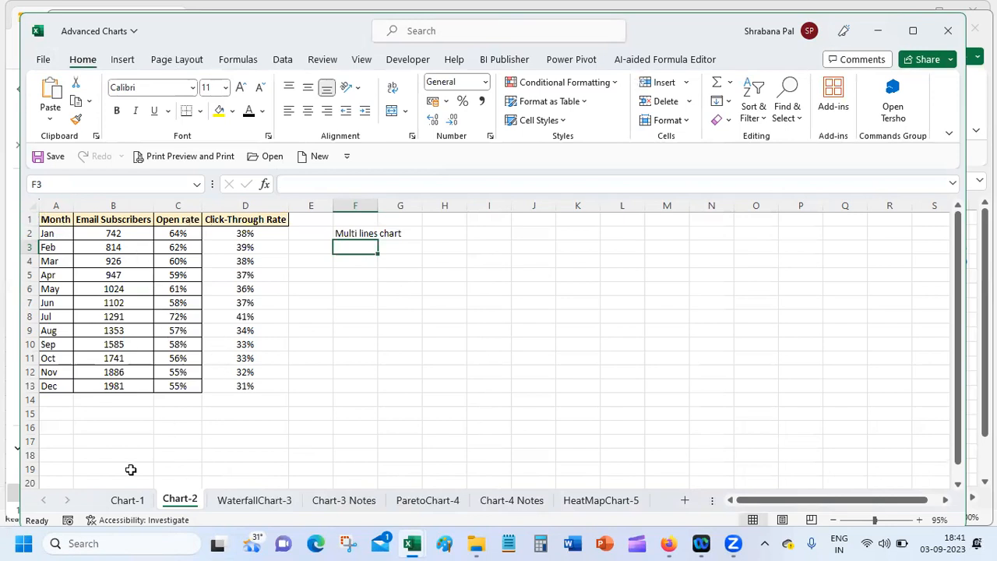
drag(53, 222, 246, 387)
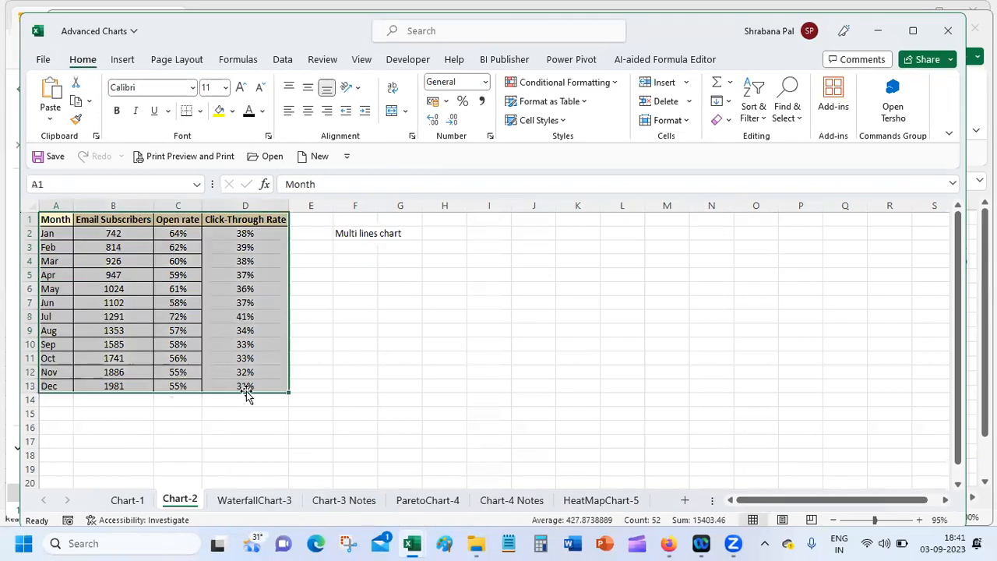
click(123, 59)
click(331, 109)
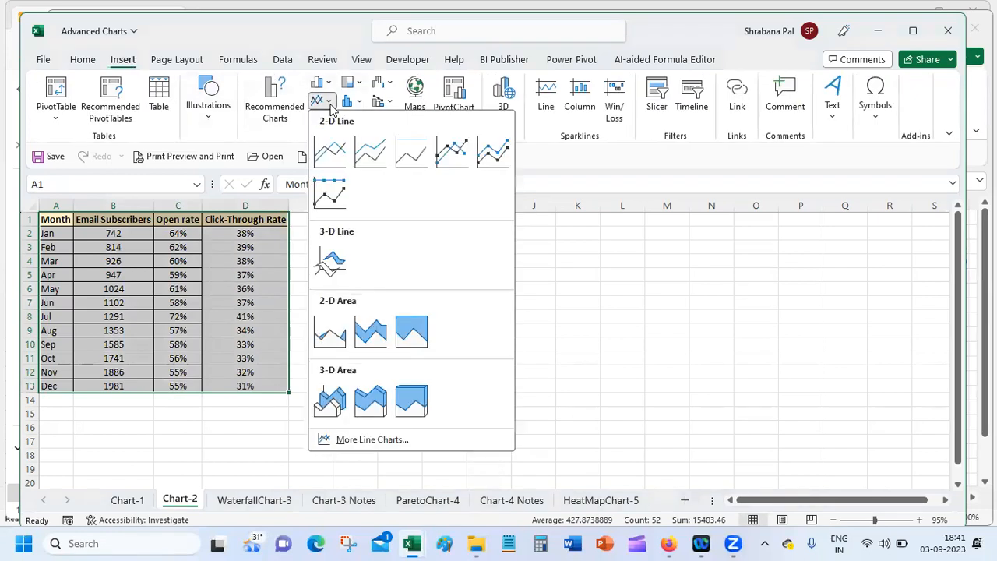
click(331, 150)
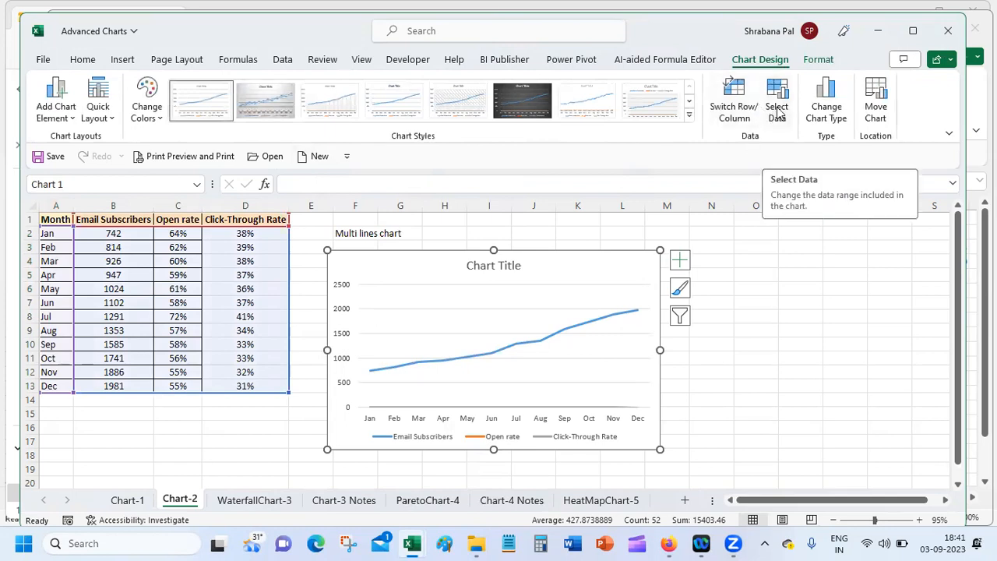
Change the chart to a custom Combo with all three series as Line and Email Subscribers on the secondary axis
click(819, 94)
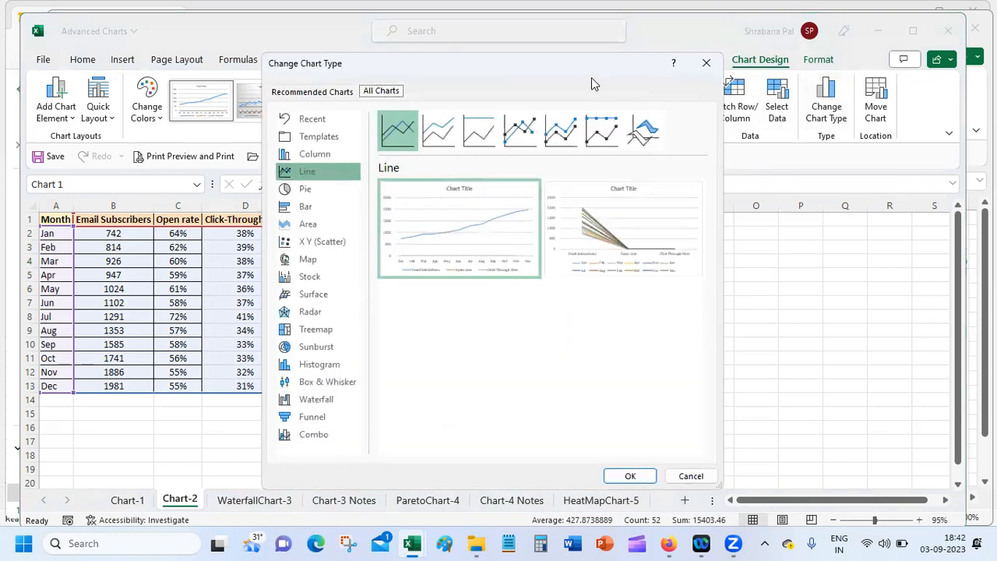
drag(581, 70, 846, 62)
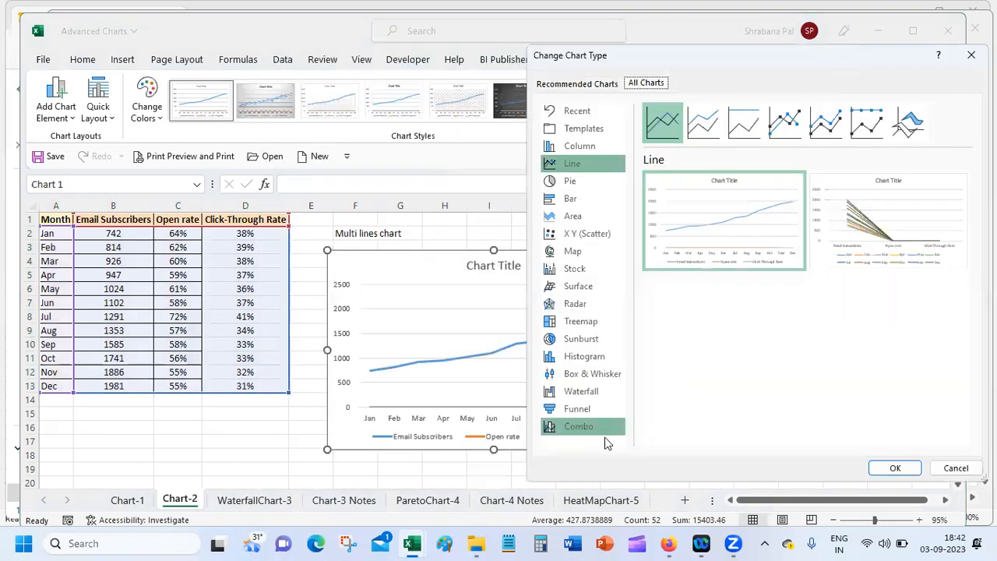
click(589, 426)
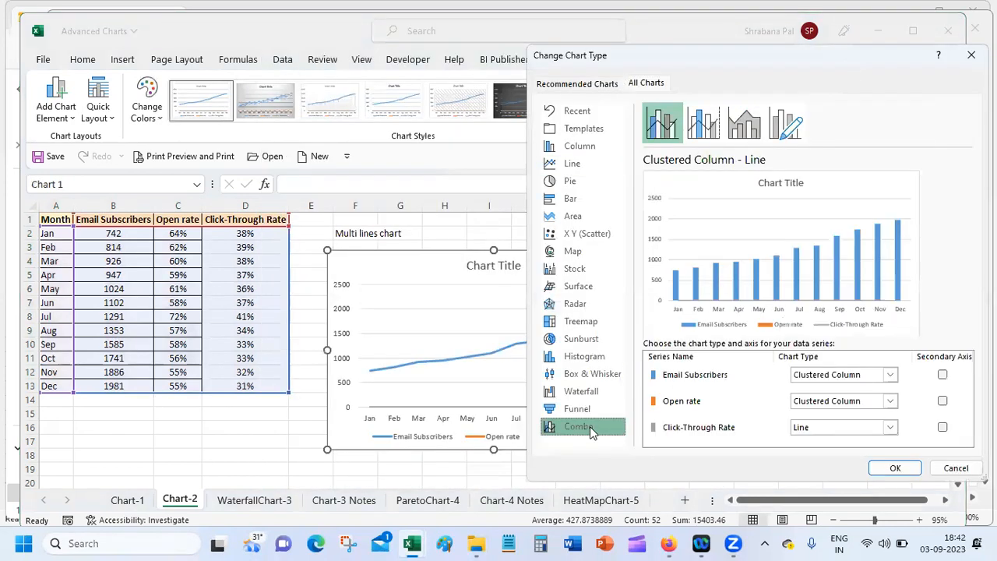
click(867, 375)
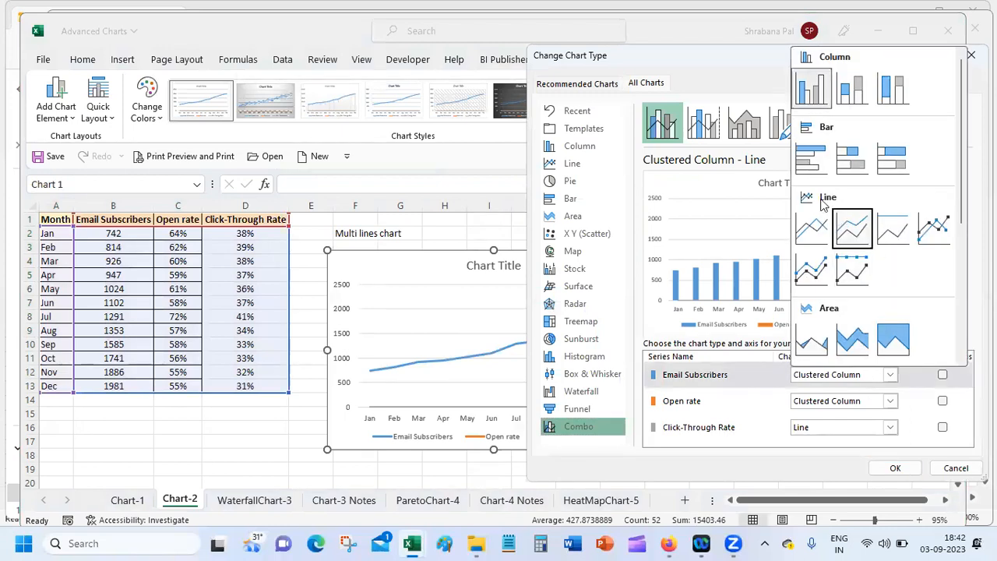
click(811, 227)
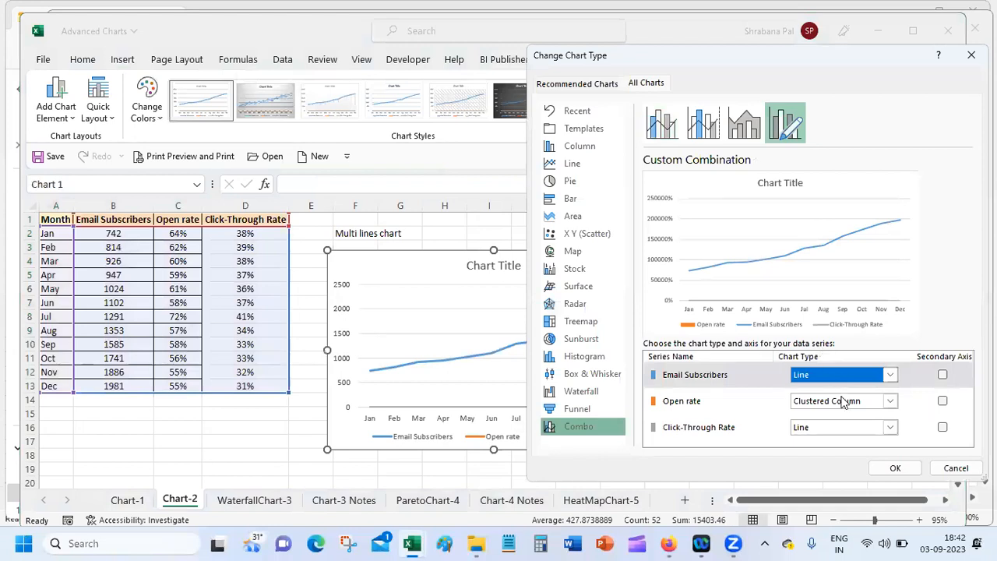
click(846, 400)
click(810, 251)
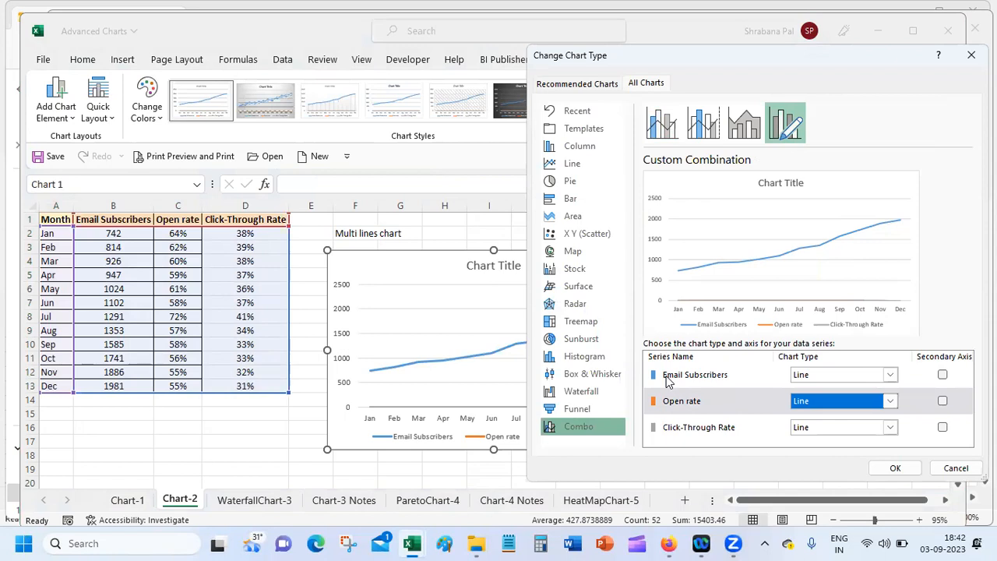
click(942, 375)
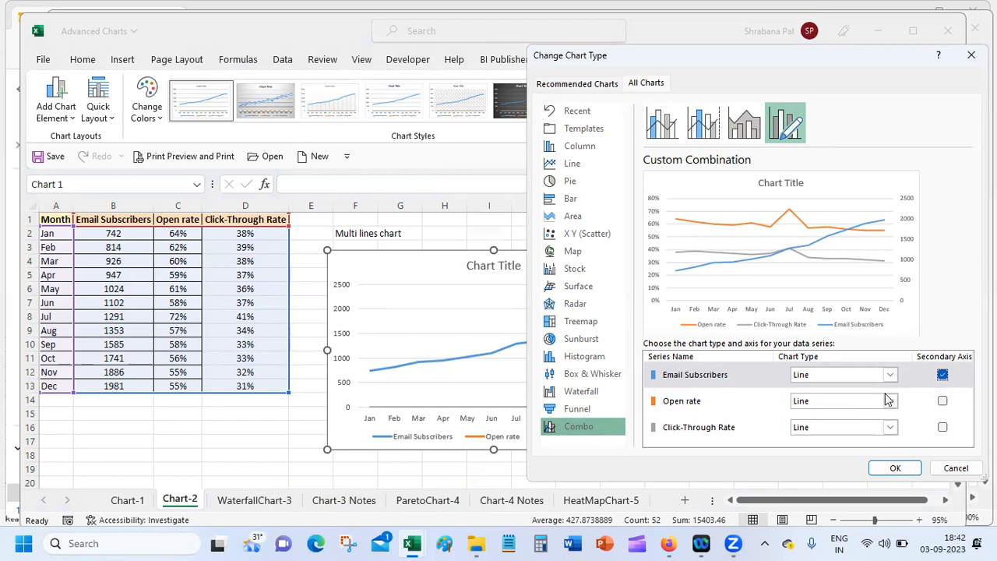
click(894, 467)
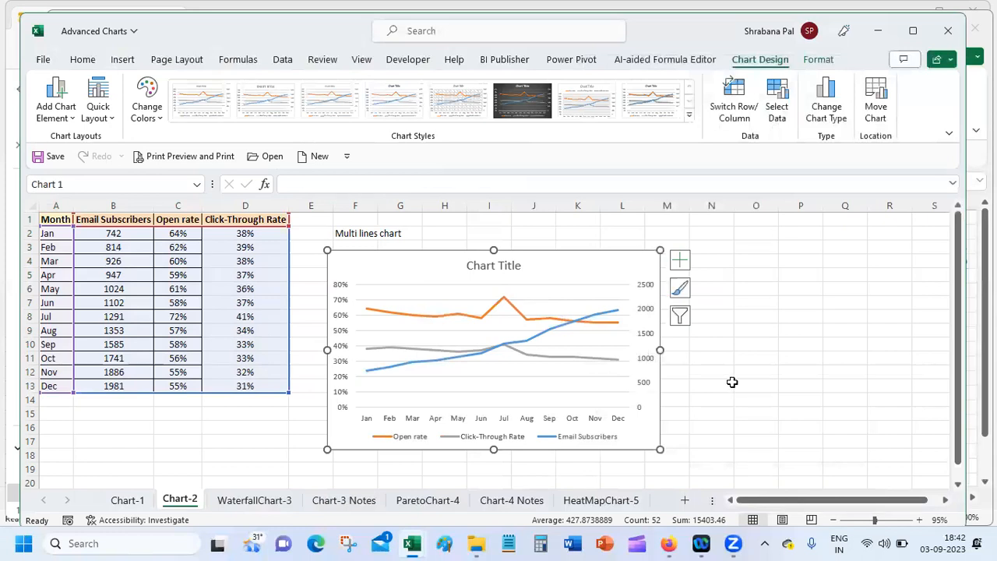
Open the WaterfallChart-3 sheet and examine the Positive, Negative and Float columns of the cash flow table
click(222, 503)
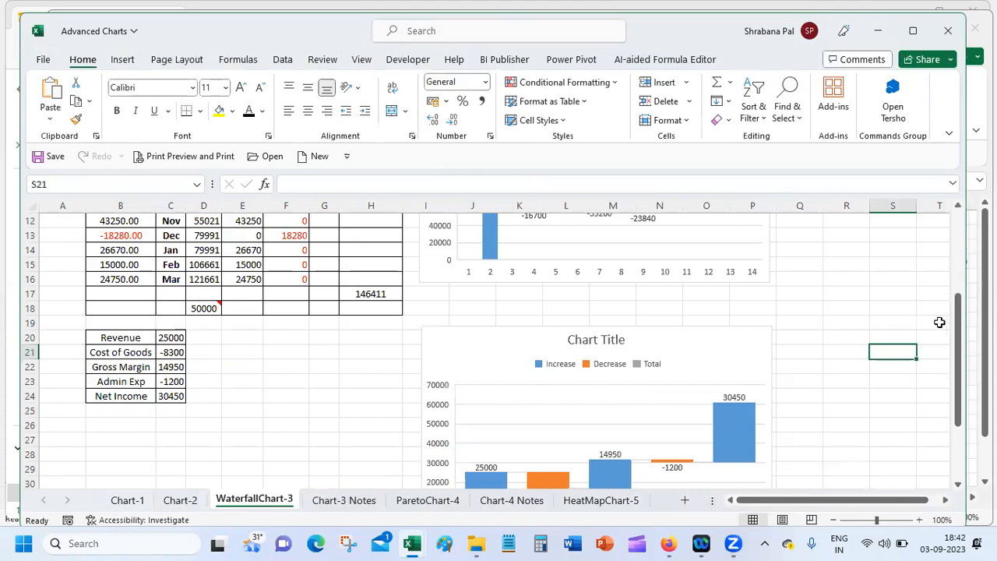
drag(960, 324, 949, 227)
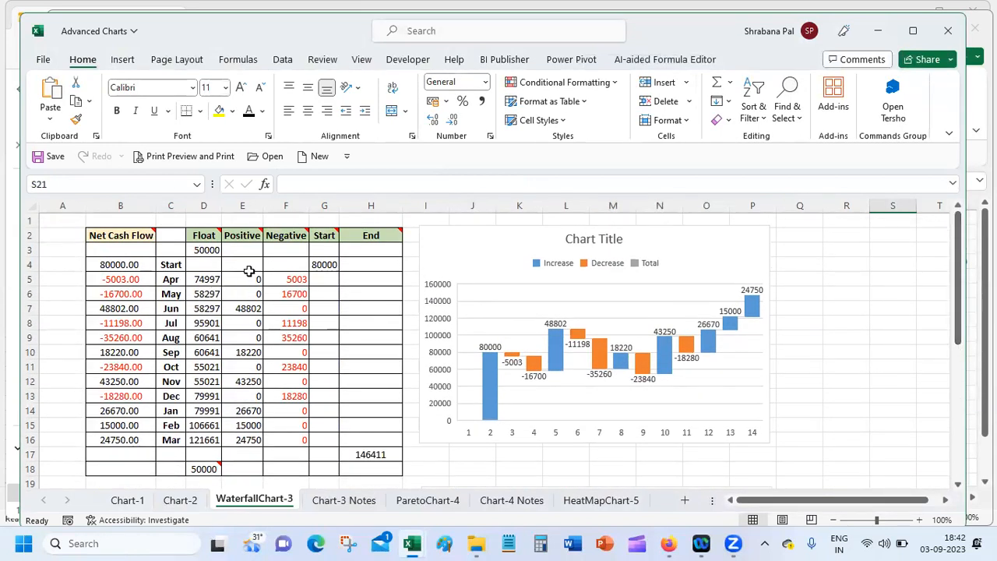
drag(247, 277, 304, 448)
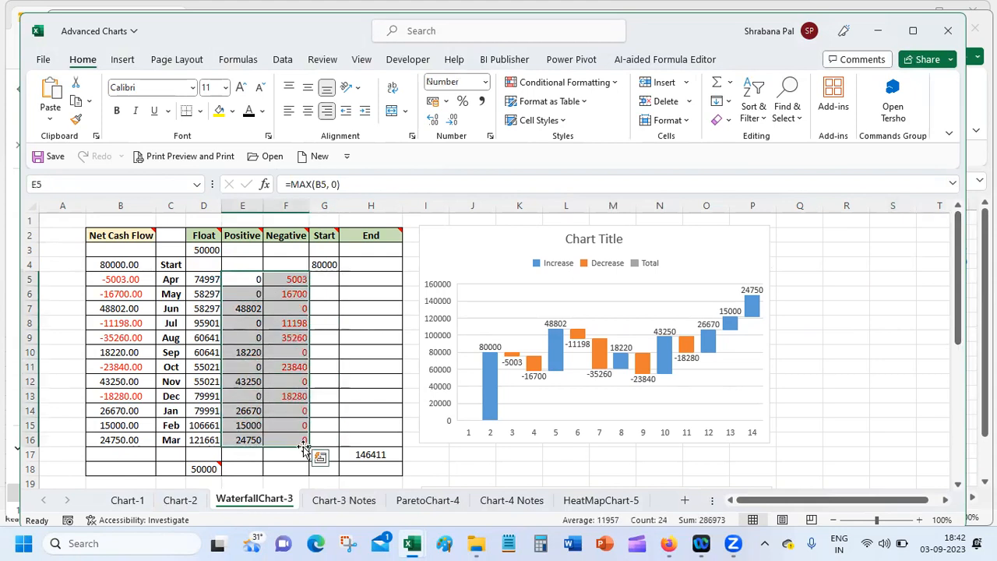
click(216, 282)
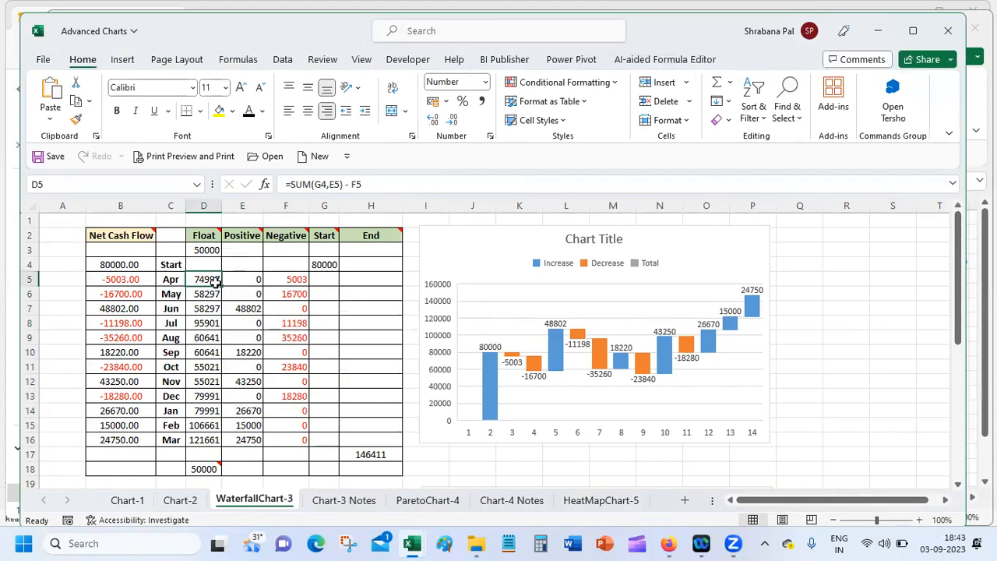
Check the chart type of the Net Cash Flow chart and view the Stock chart option, then leave without applying
click(717, 235)
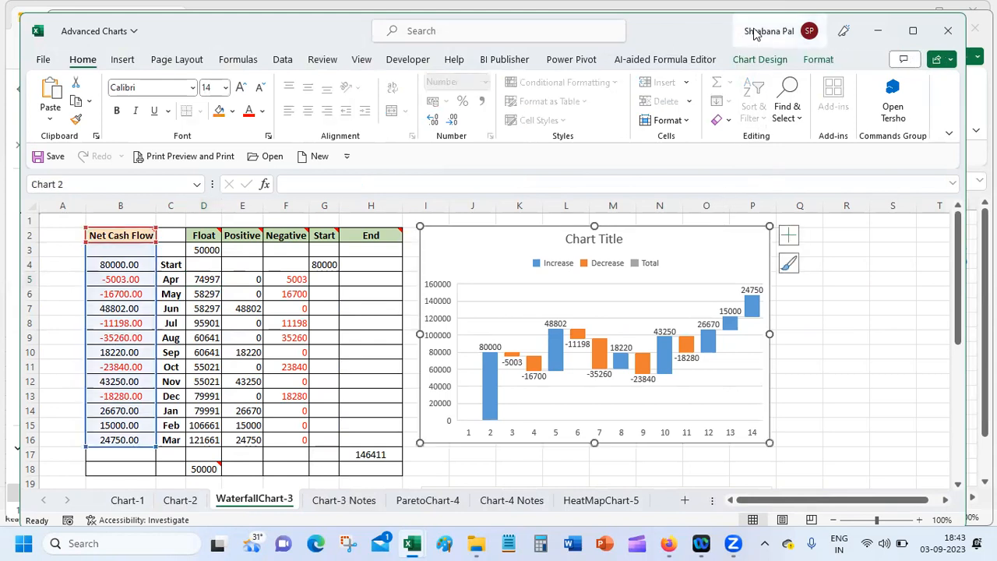
click(757, 60)
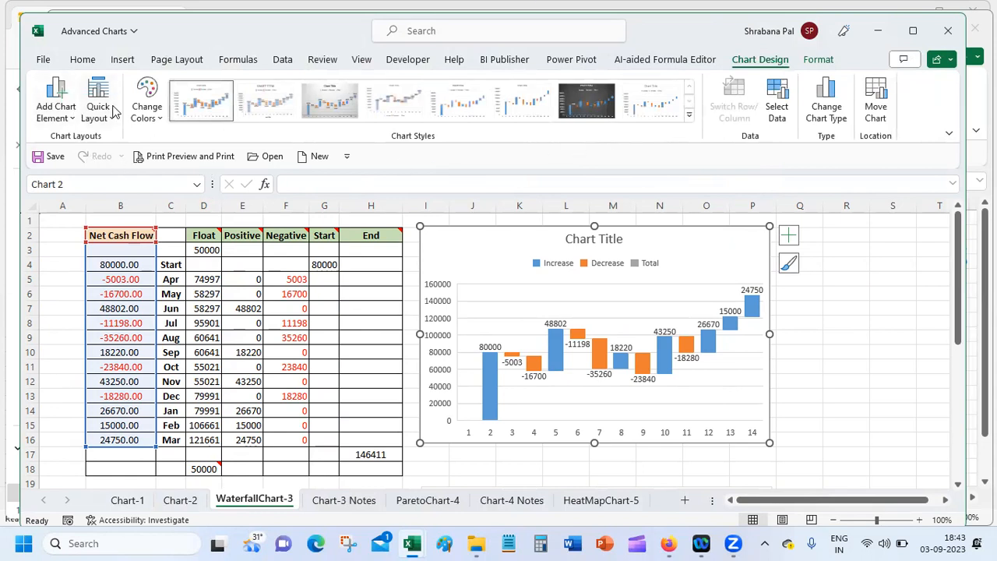
click(834, 105)
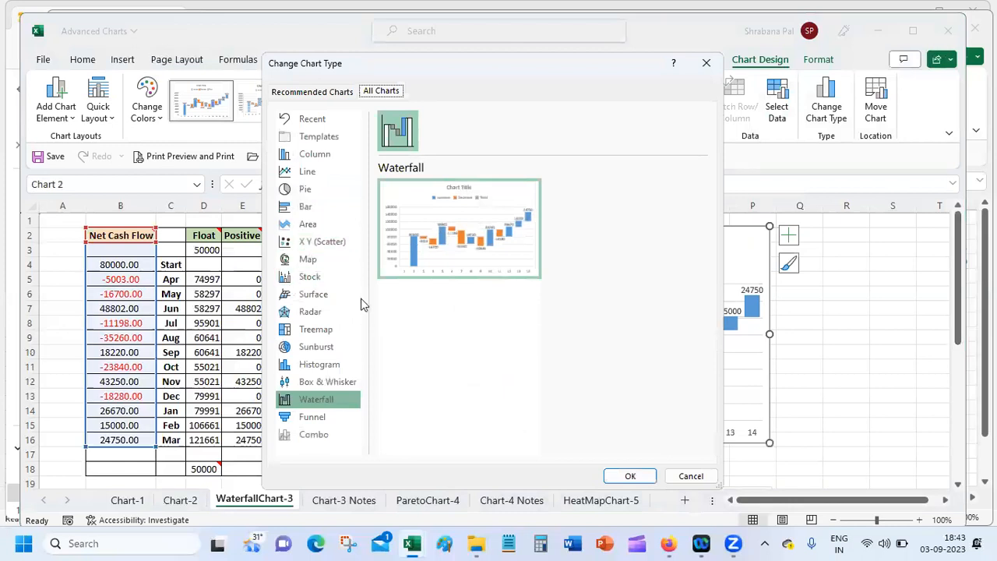
click(328, 282)
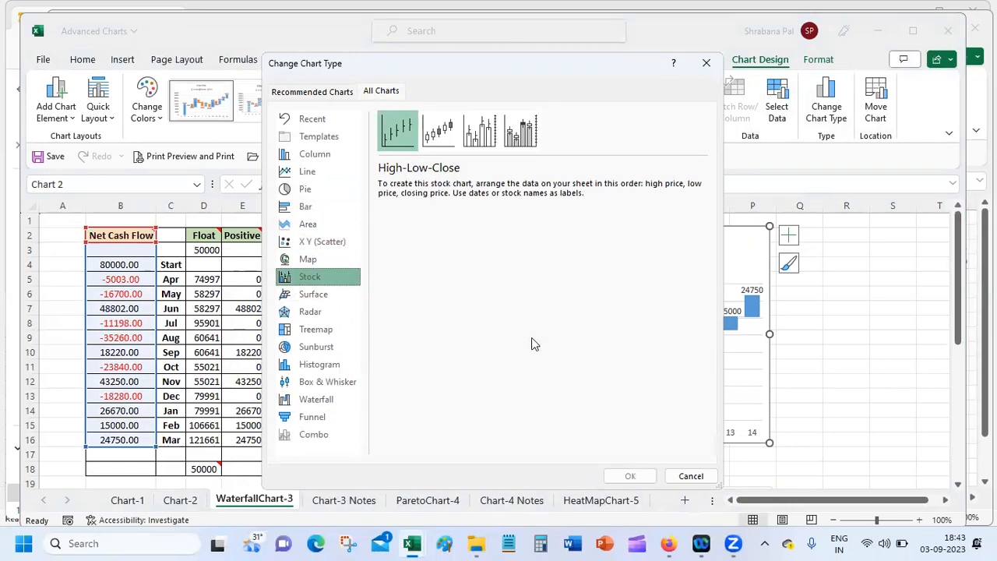
click(687, 476)
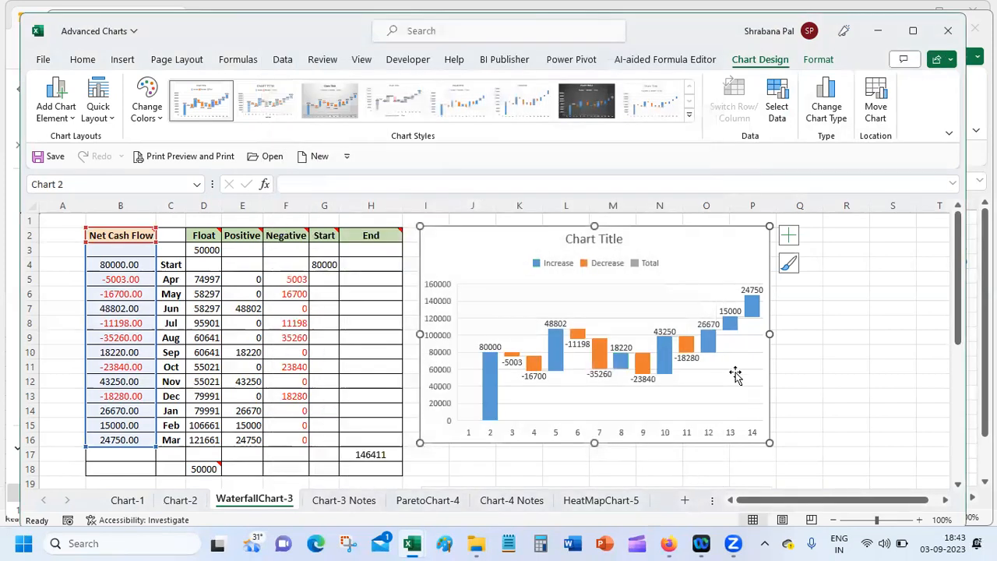
Examine the waterfall chart's source range and the Start to Jun values in the Net Cash Flow column
click(877, 335)
click(691, 240)
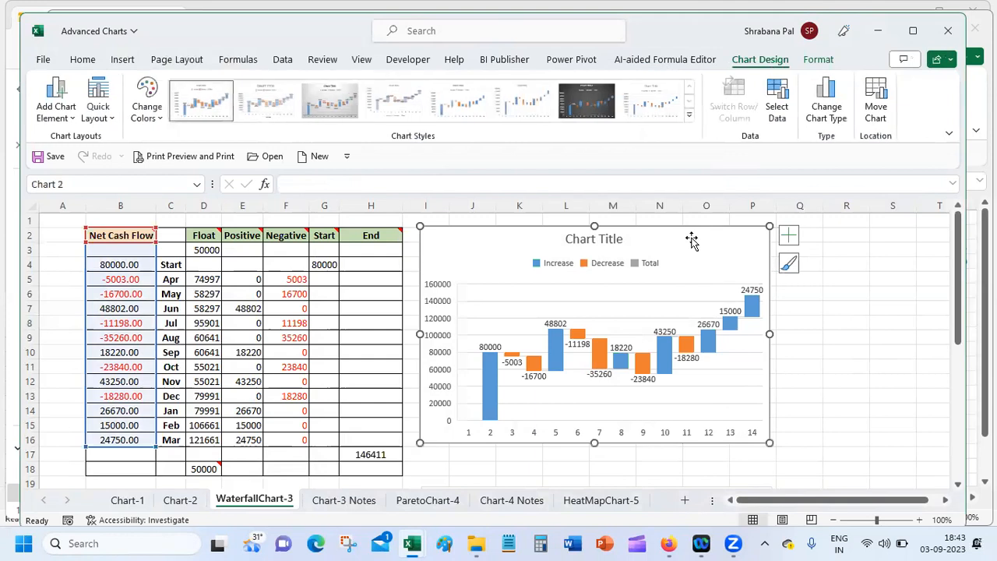
click(101, 264)
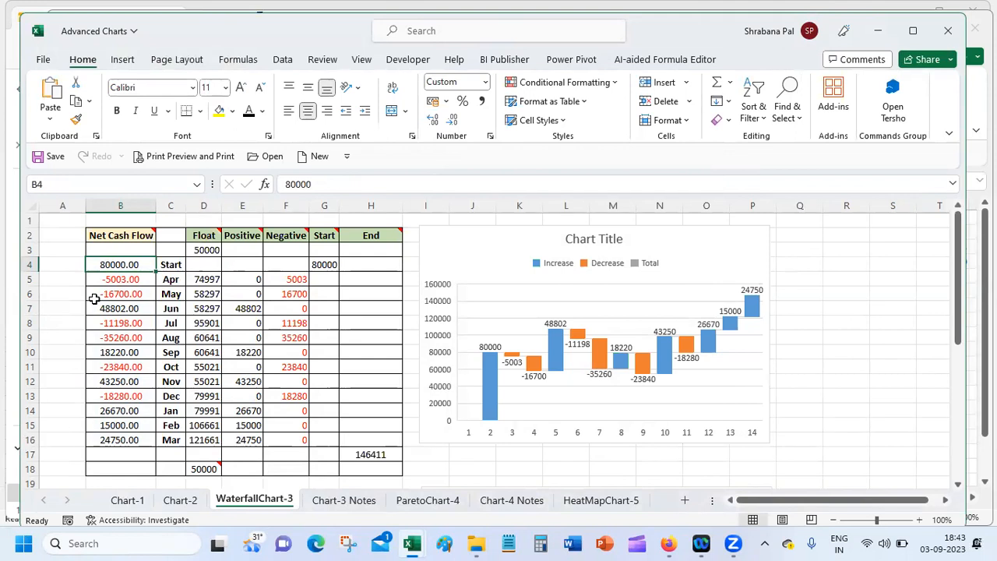
click(69, 278)
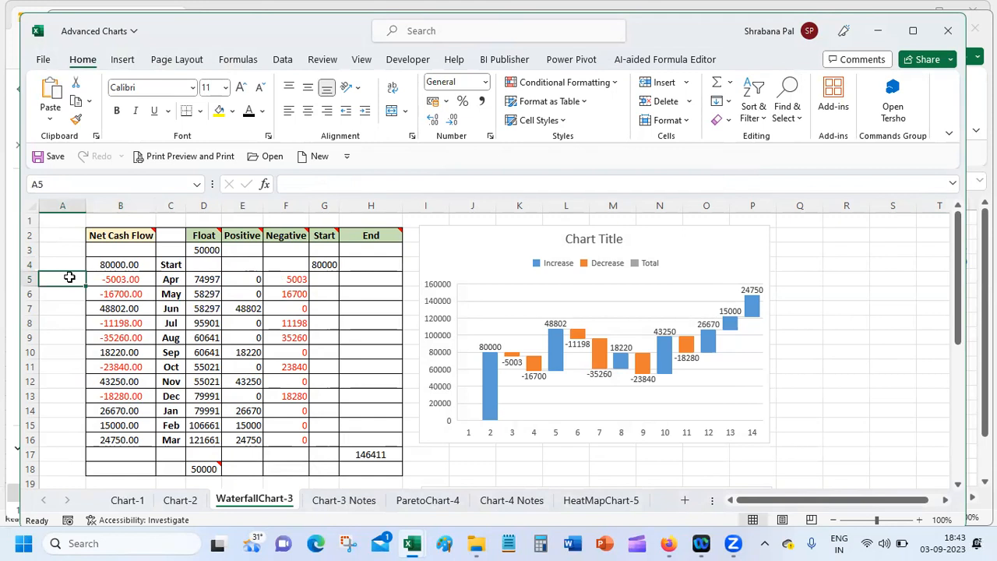
click(117, 295)
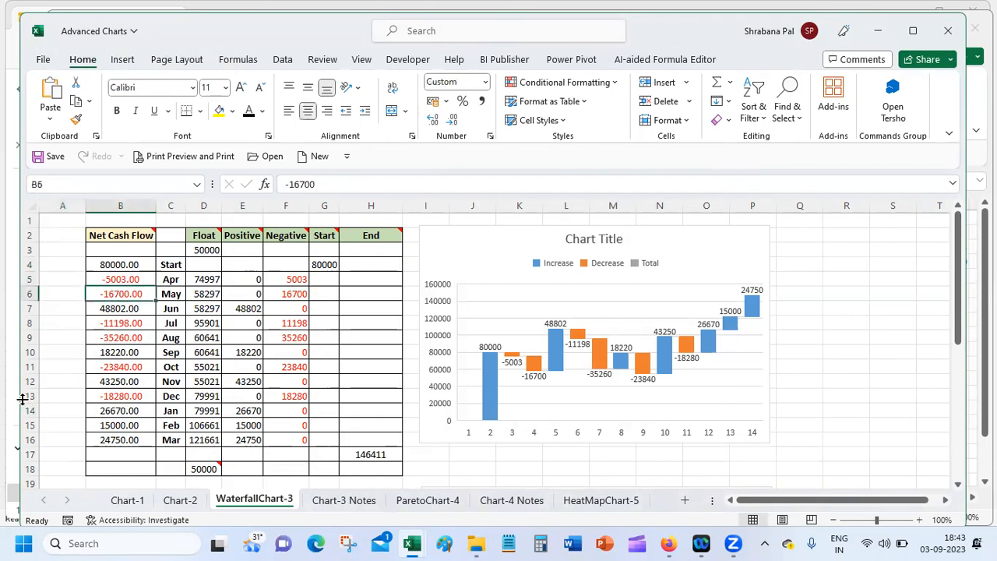
click(102, 309)
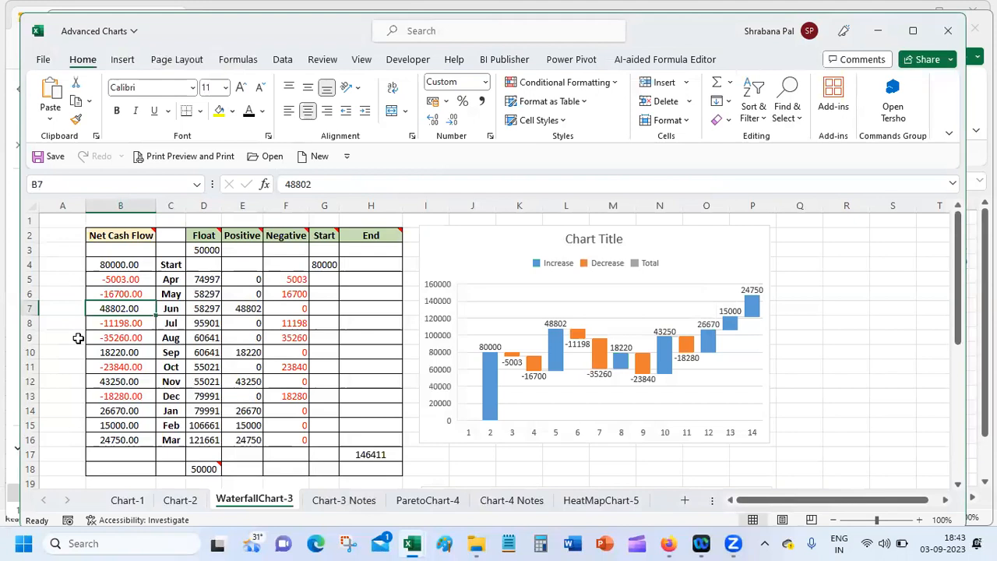
Examine the Jul net cash flow, the Start cell formula and the MAX and ABS(MIN) formulas in the Positive and Negative columns
click(117, 322)
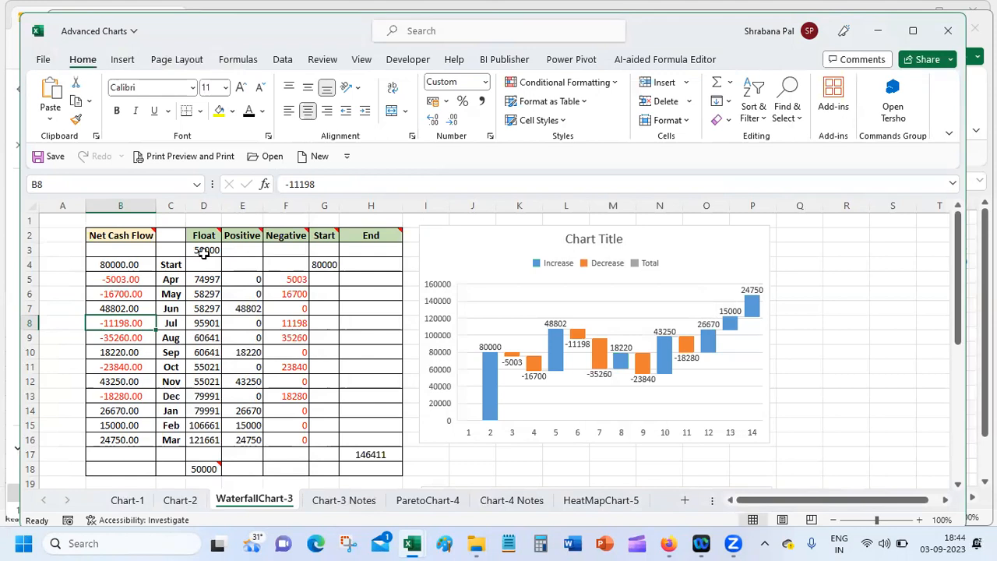
click(327, 265)
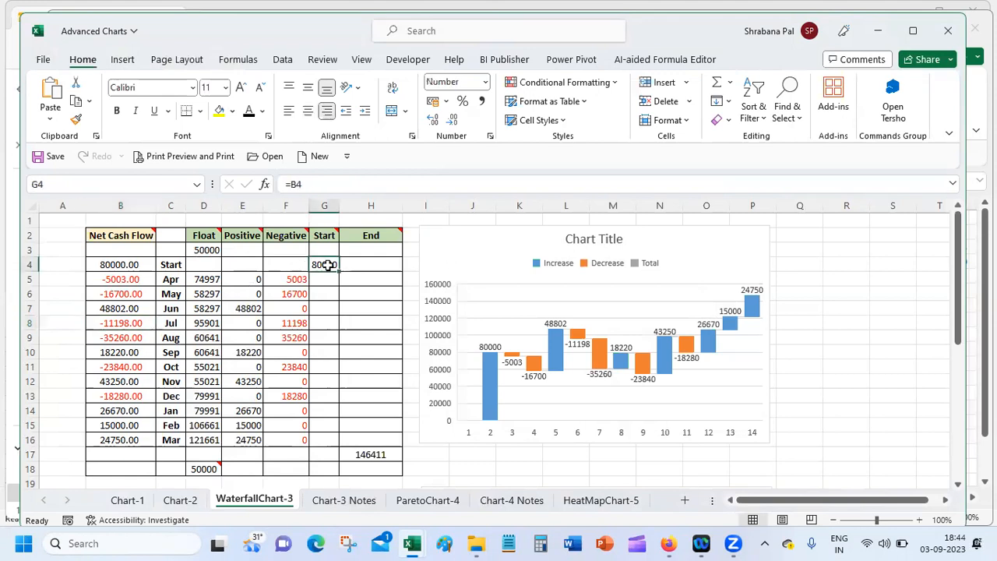
click(249, 309)
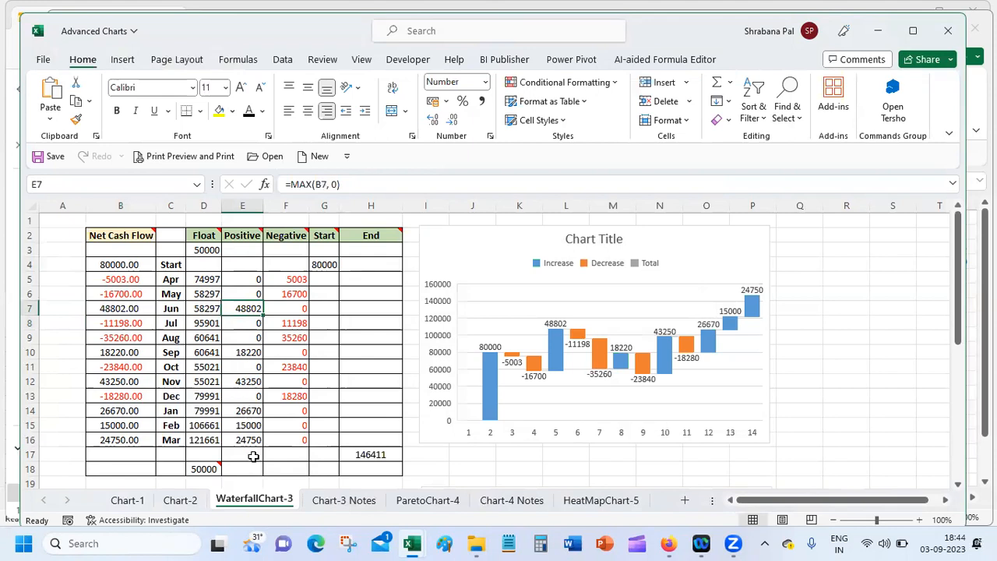
click(293, 280)
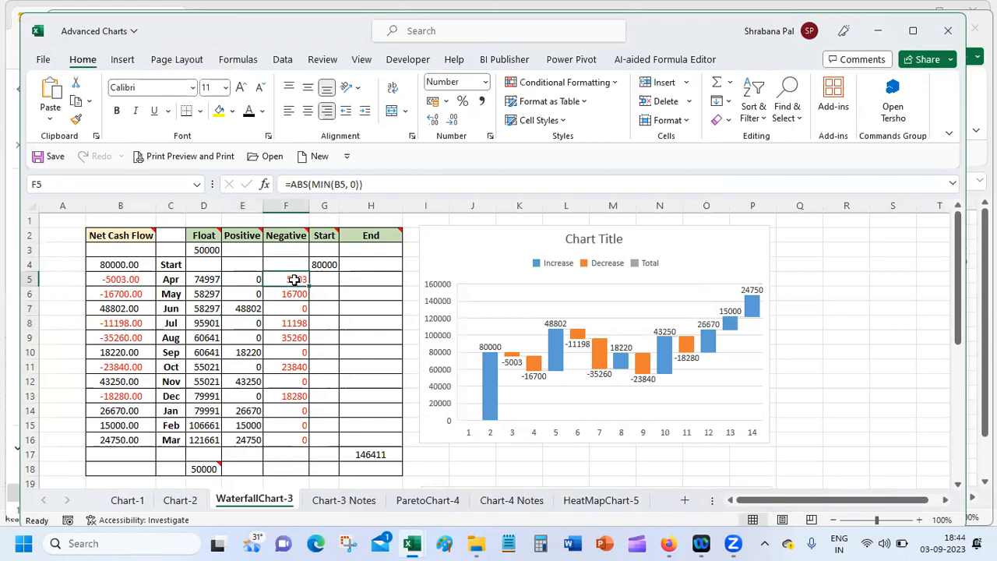
click(288, 310)
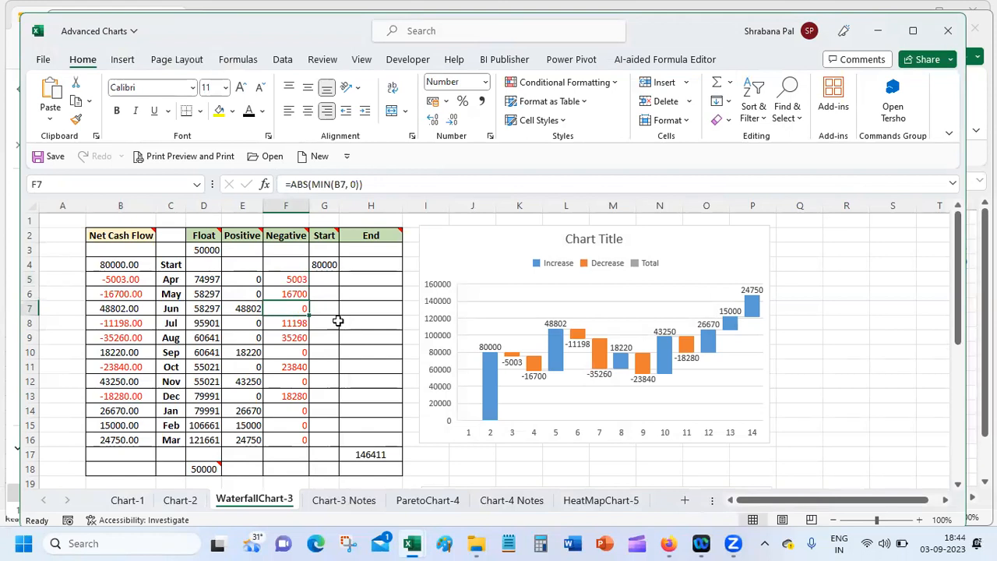
click(226, 309)
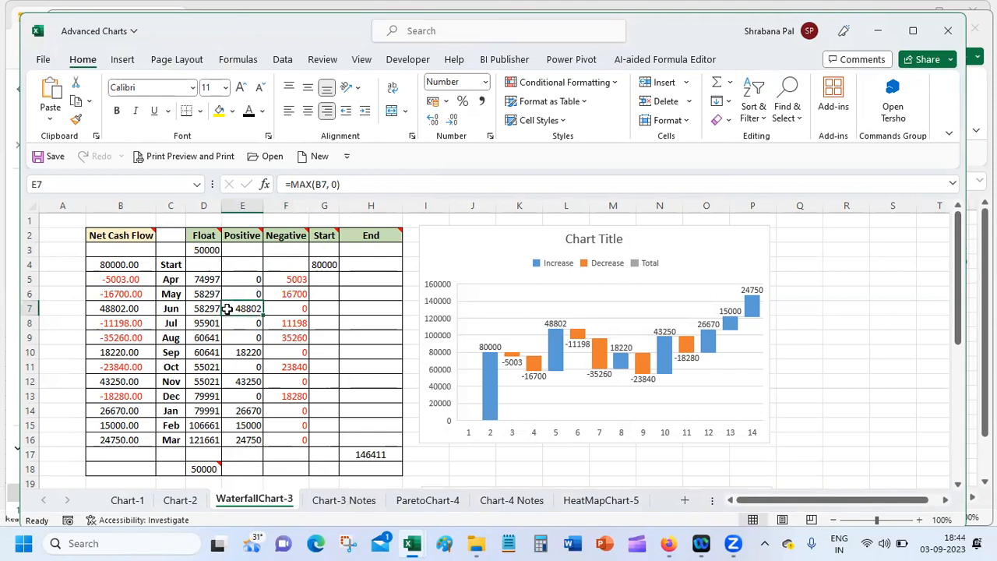
click(244, 352)
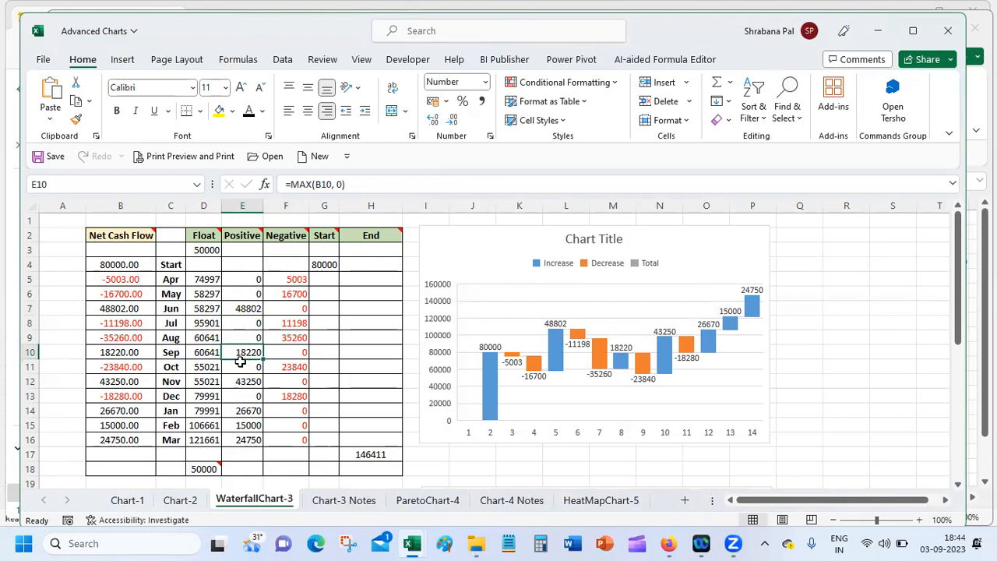
drag(104, 264, 165, 439)
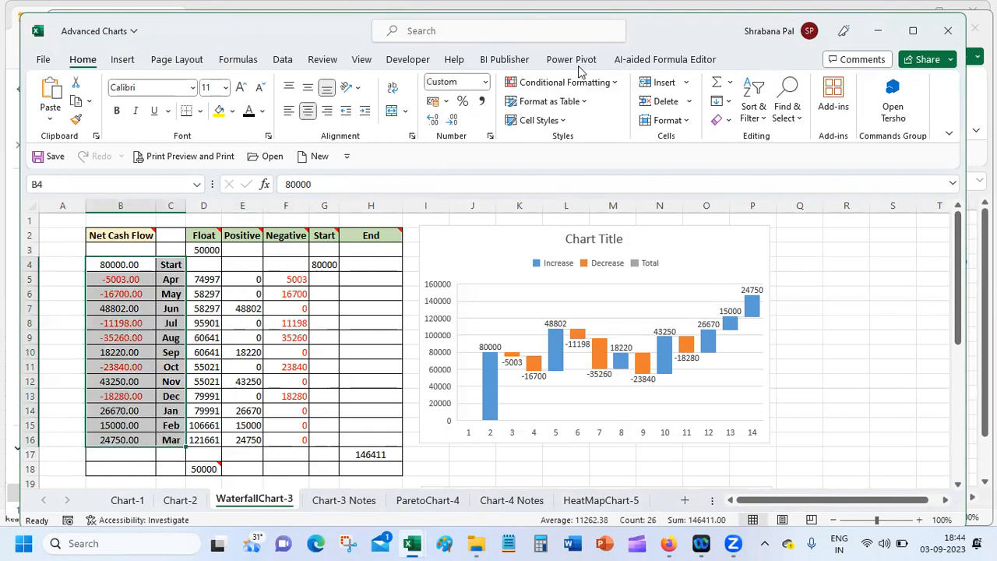
click(120, 63)
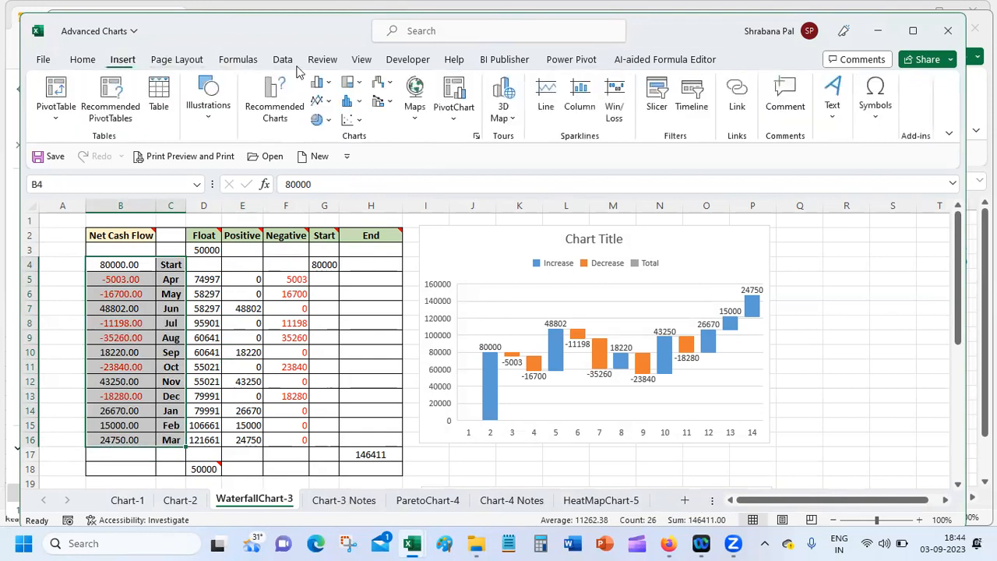
click(291, 113)
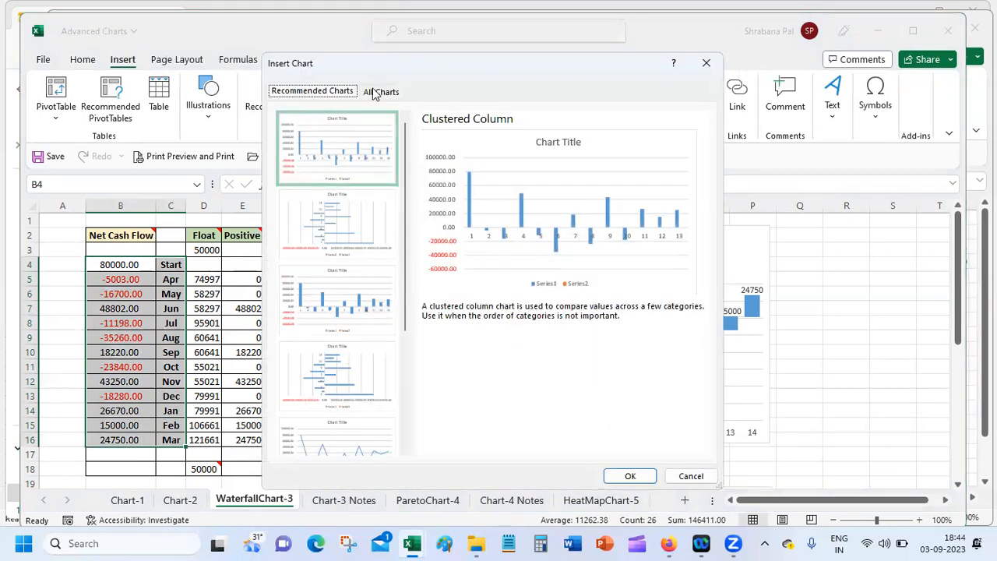
click(375, 92)
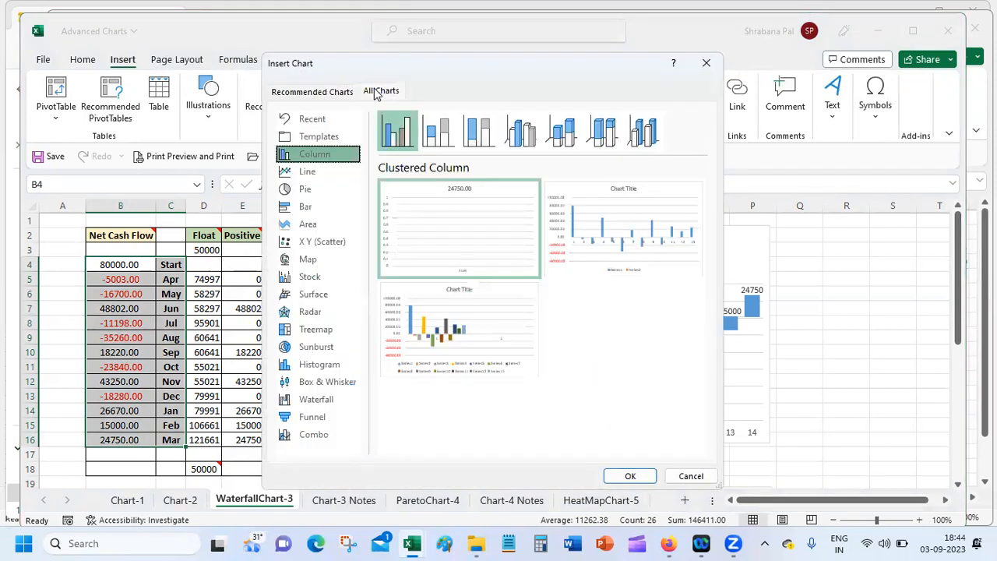
click(330, 383)
click(332, 403)
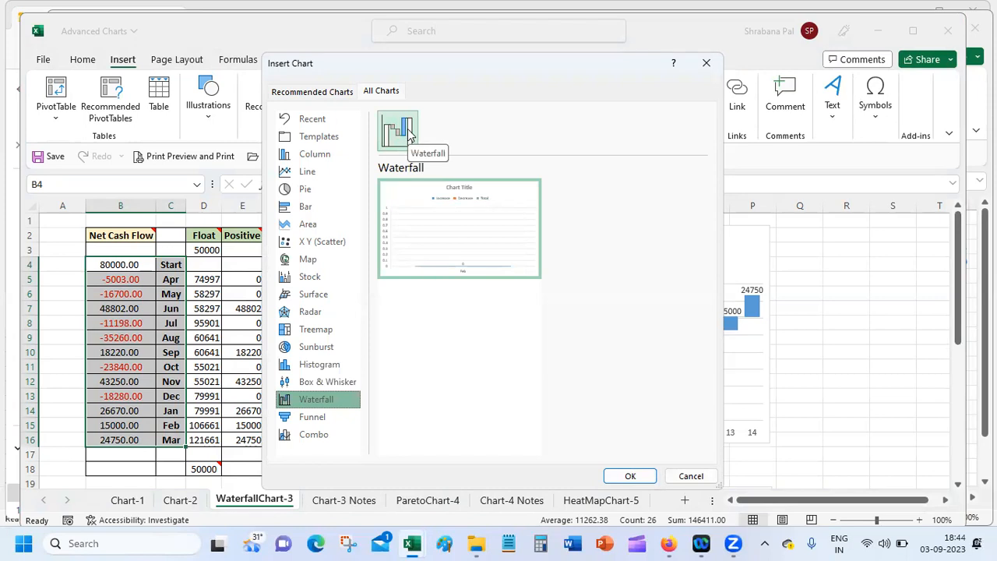
click(700, 476)
Try a waterfall chart built from the whole cash flow range B4:H16, check its bars, and remove it
drag(112, 257, 361, 431)
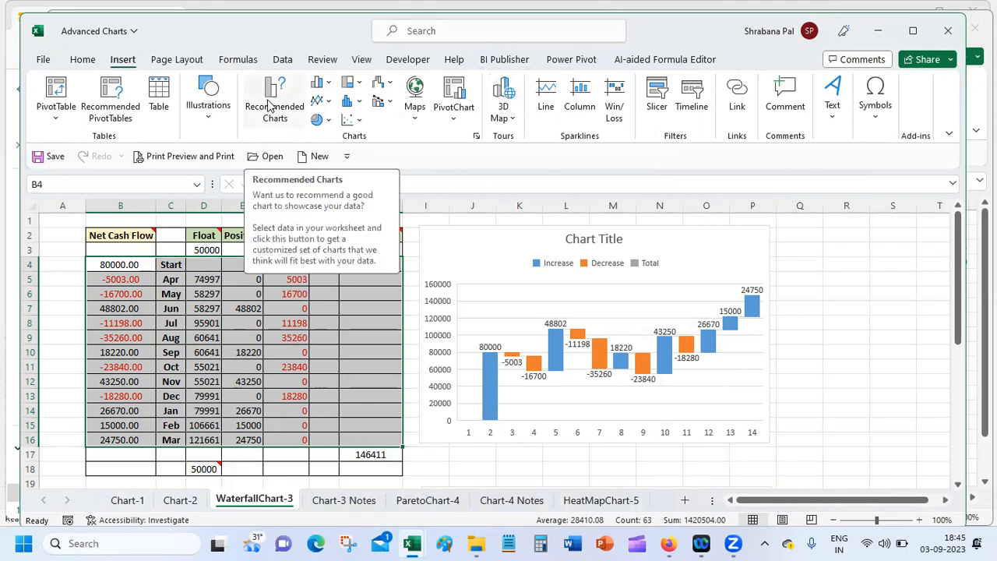
click(390, 104)
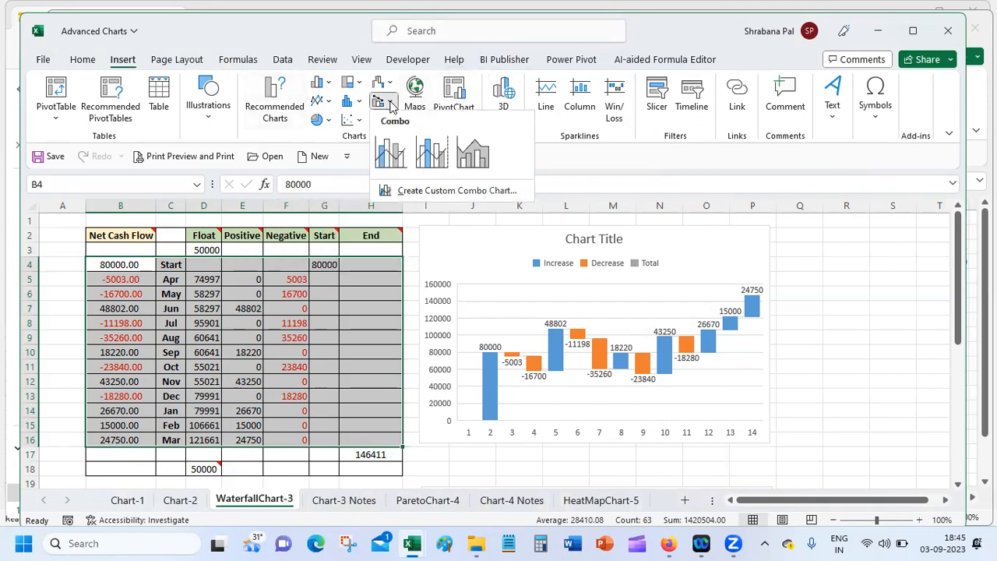
click(385, 83)
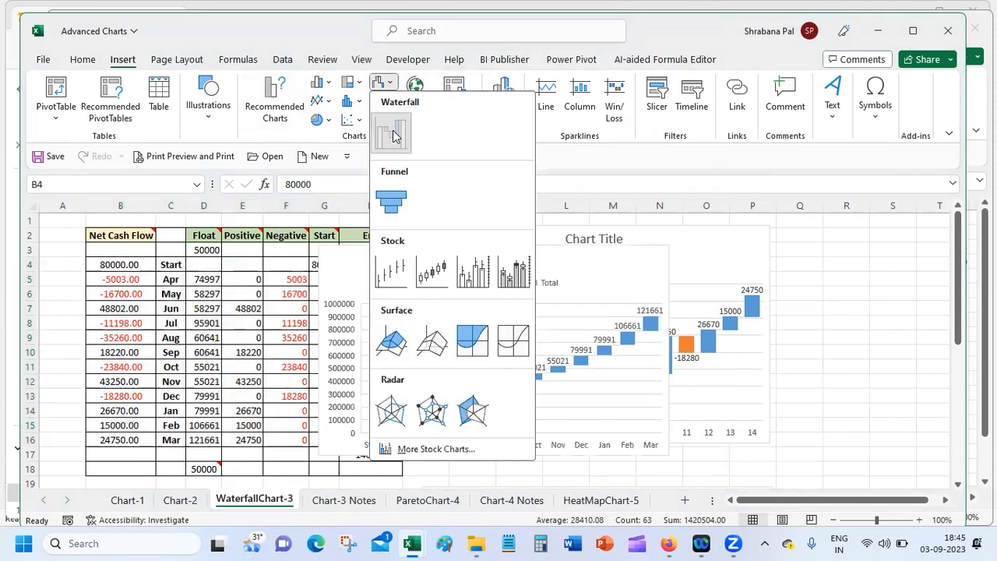
click(394, 134)
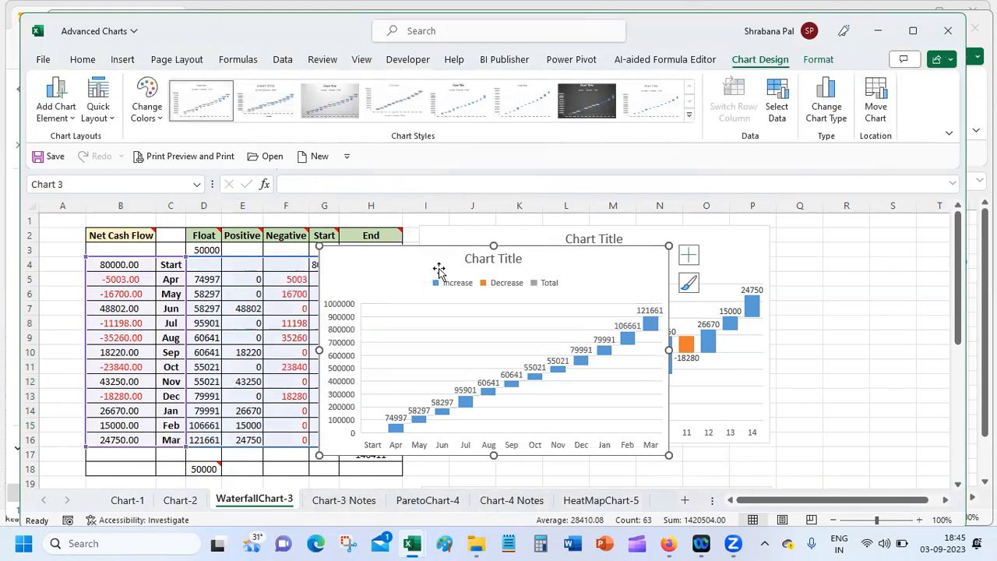
drag(444, 256, 496, 239)
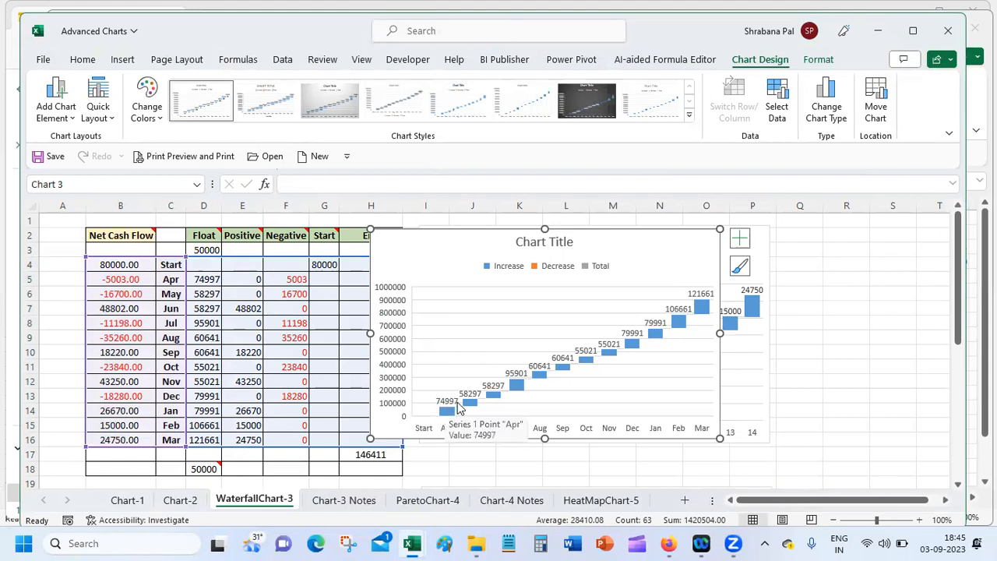
mouse_move(698, 306)
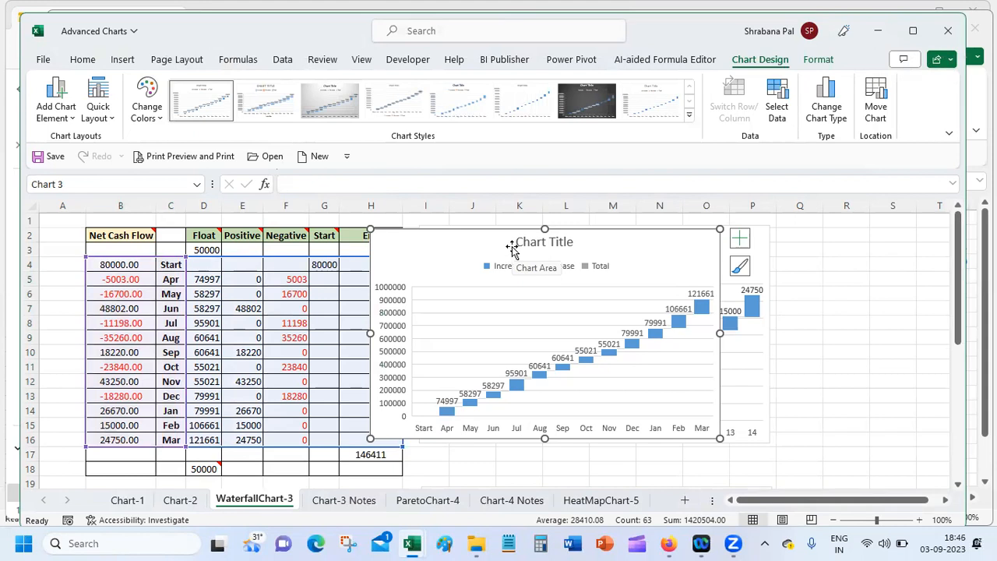
key(Delete)
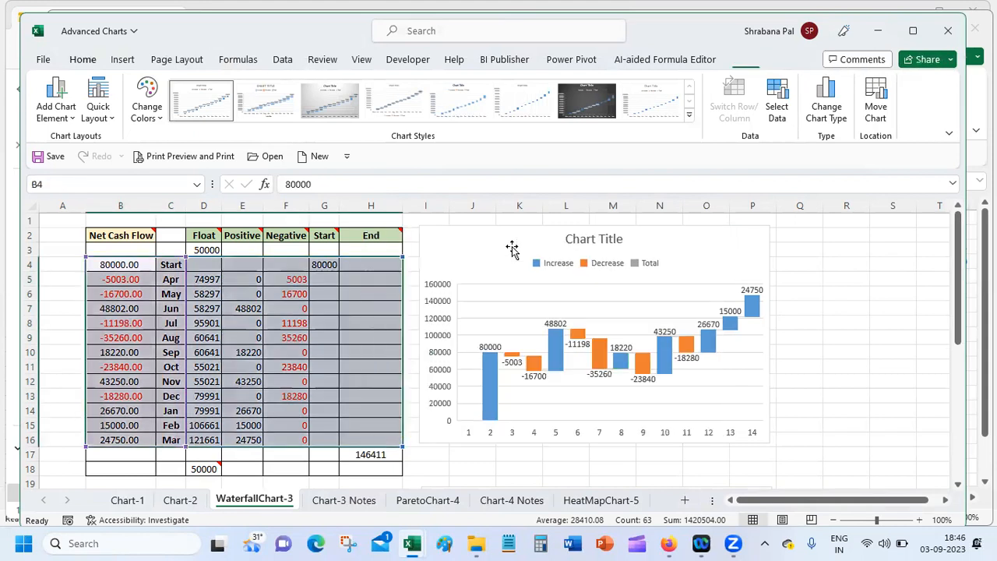
Delete the existing waterfall chart of the Net Cash Flow column beside the table
click(508, 236)
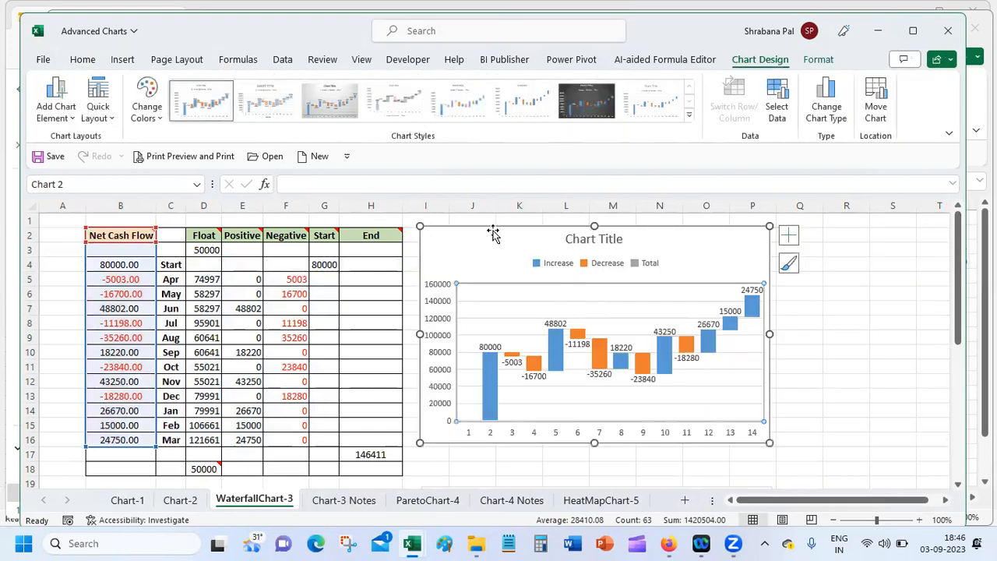
click(547, 232)
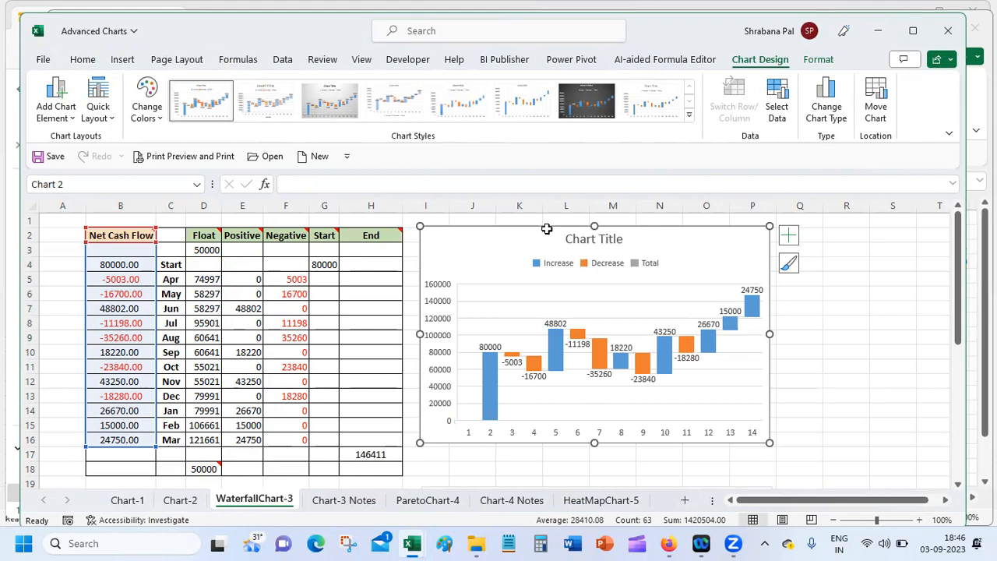
key(Delete)
click(431, 321)
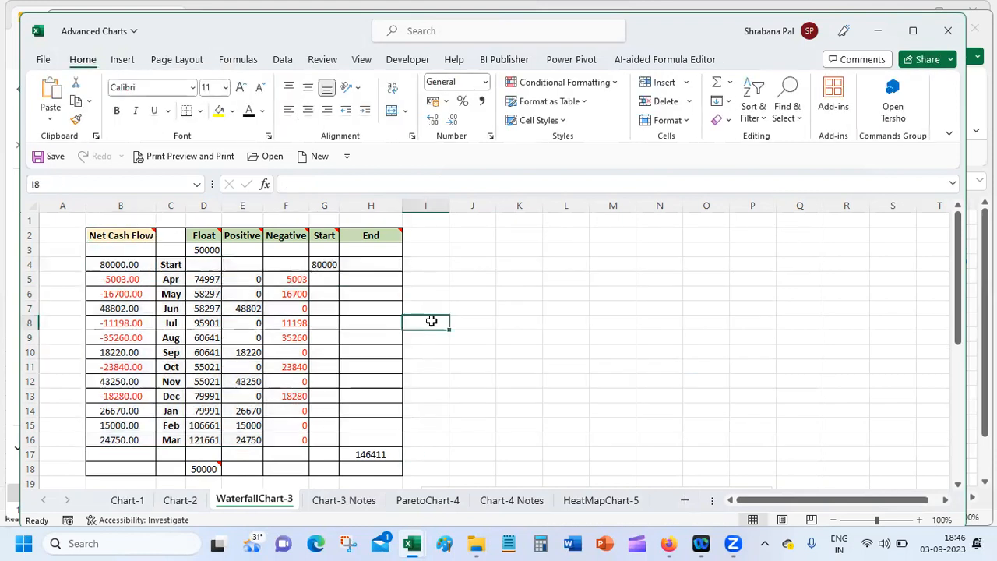
Try a waterfall chart from the month labels and the Float, Positive and Negative columns, C4:F16, and remove it
click(113, 264)
drag(165, 265, 287, 445)
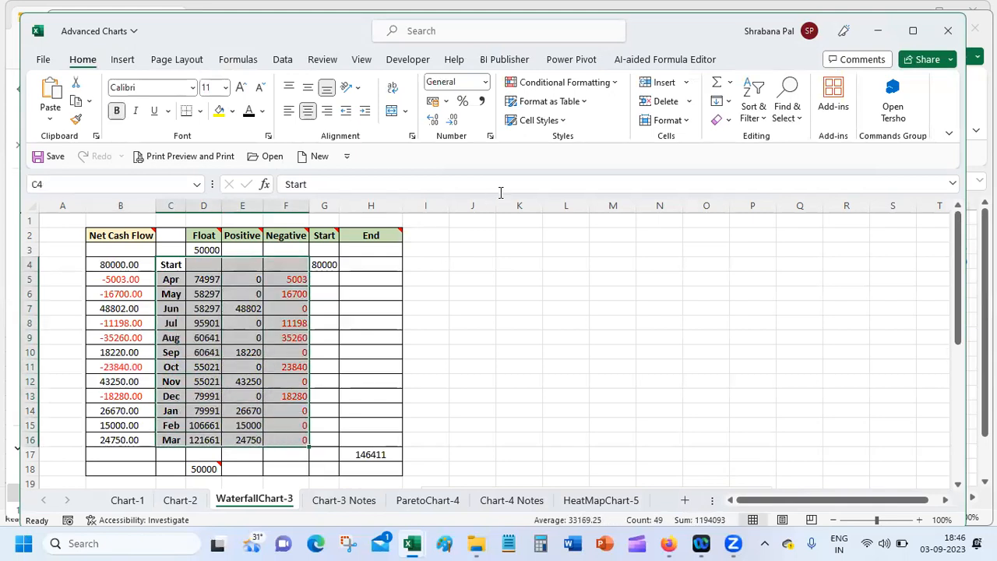
click(134, 61)
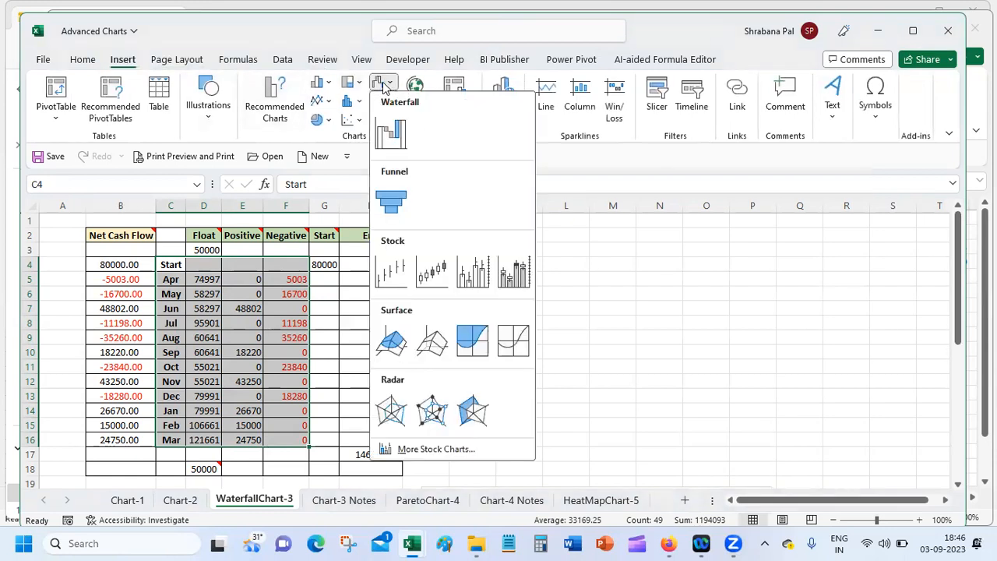
click(390, 134)
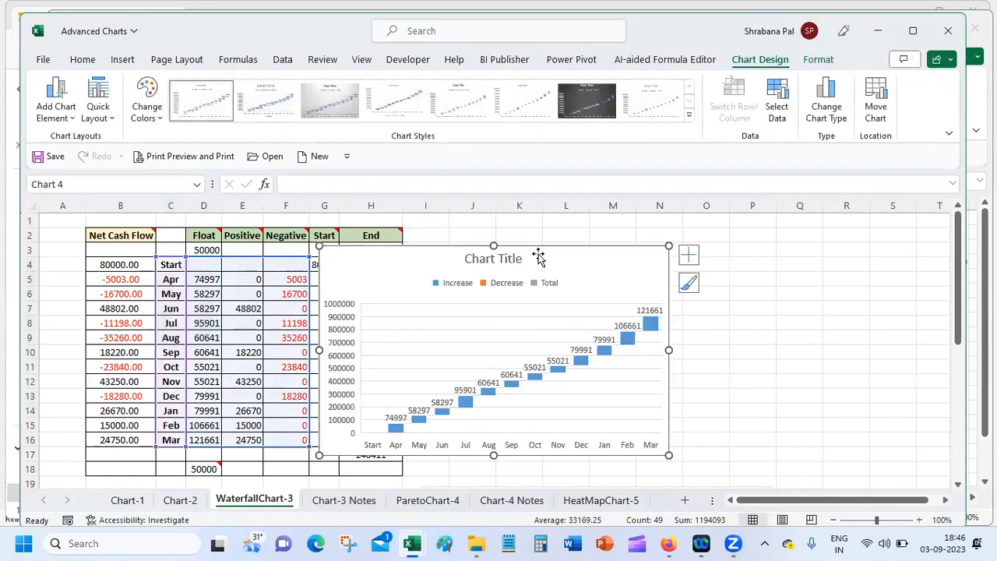
key(Delete)
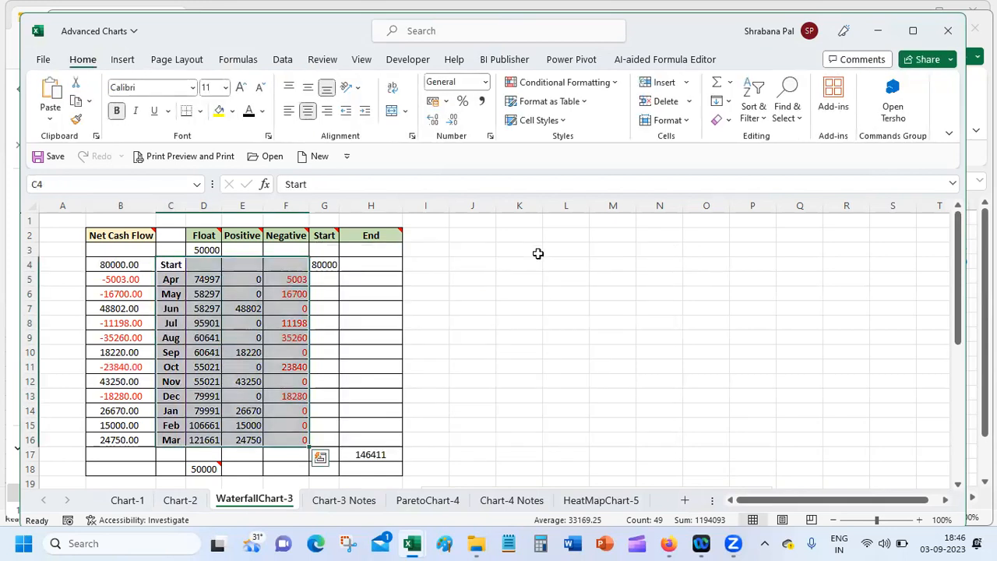
click(458, 296)
Try a waterfall chart from the range B4:F16, including the Net Cash Flow values, and remove it
drag(124, 264, 281, 443)
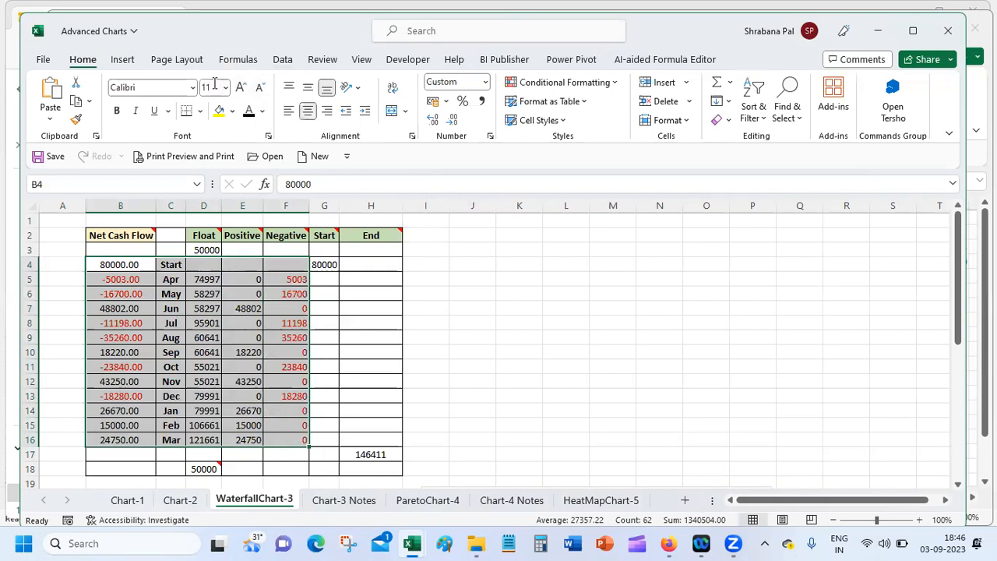
click(123, 60)
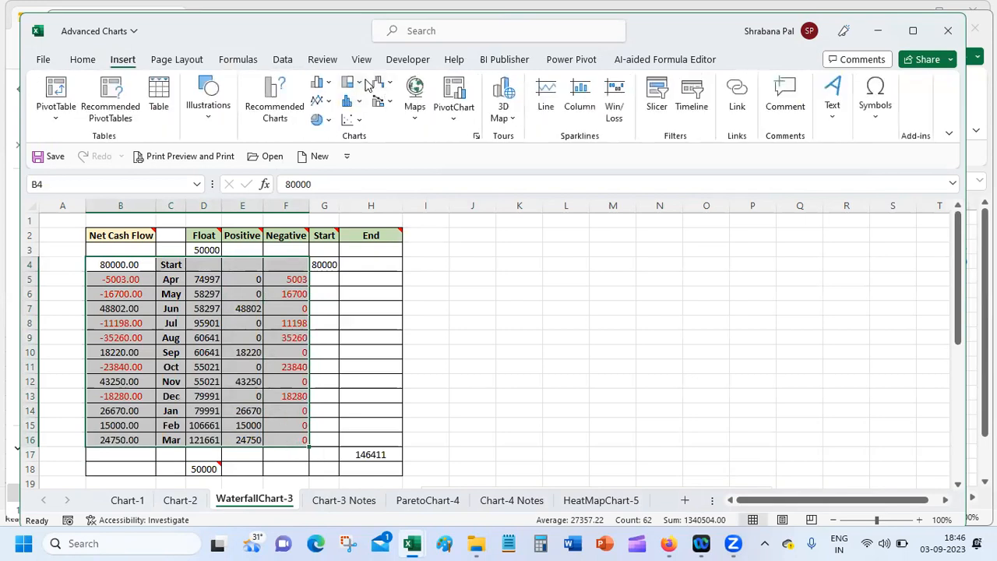
click(394, 82)
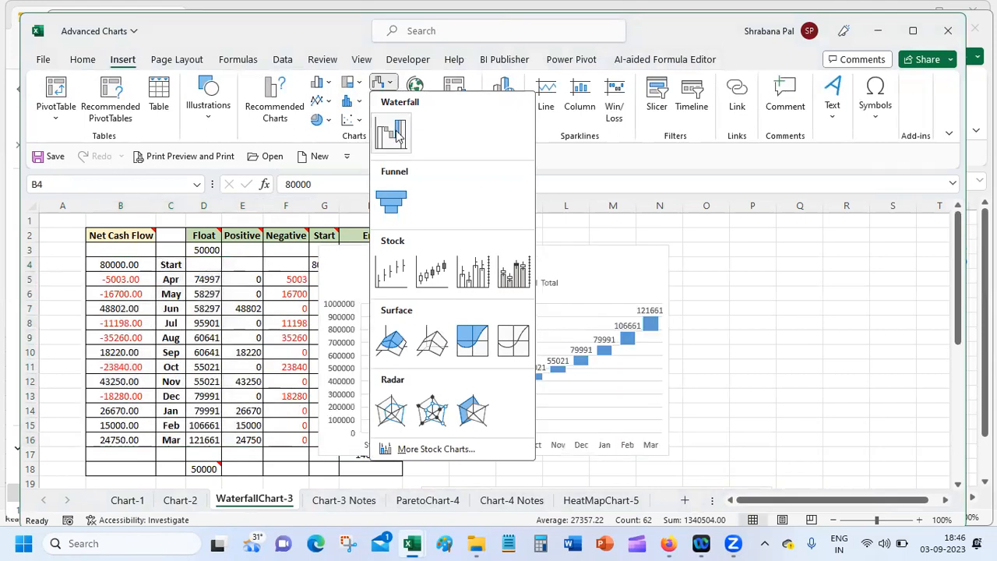
click(393, 134)
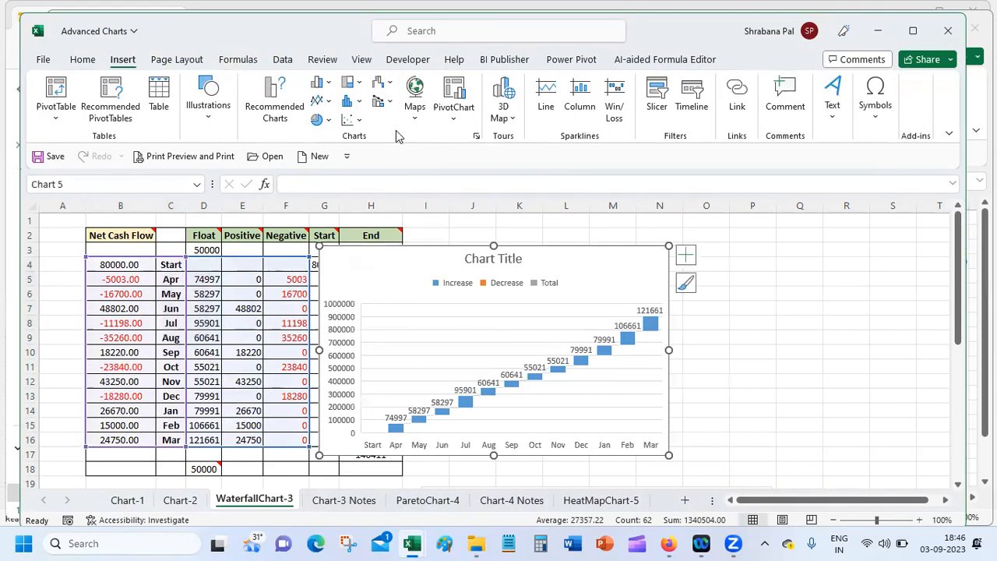
key(Delete)
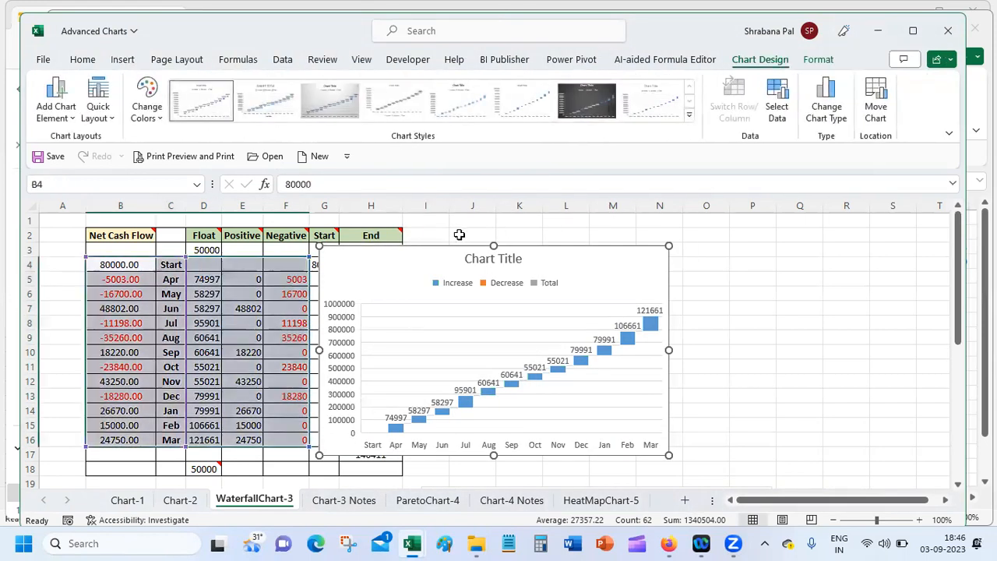
click(467, 306)
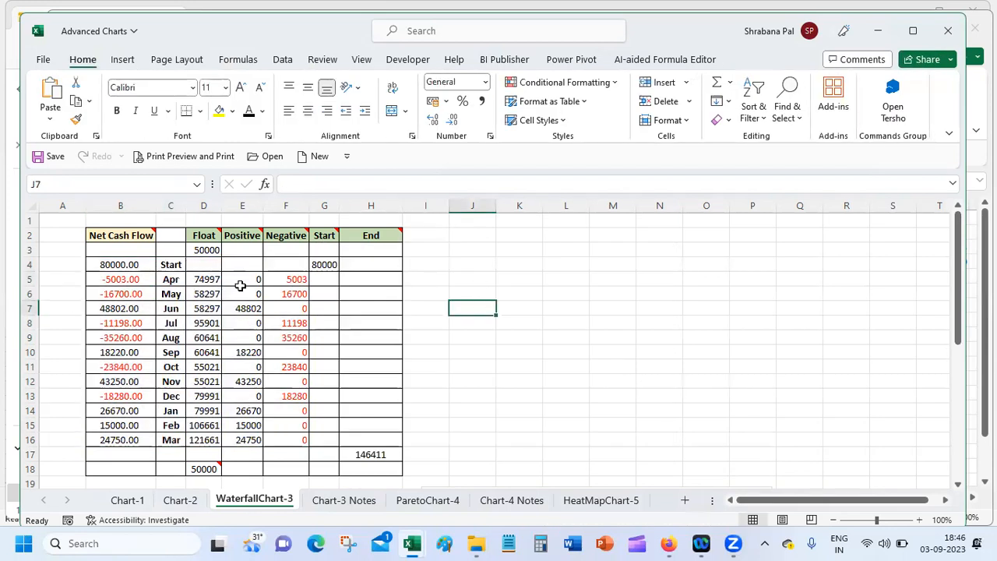
Select the month labels with the Float, Positive and Negative values in C4:F16 and start inserting a chart
click(179, 266)
drag(187, 285, 287, 447)
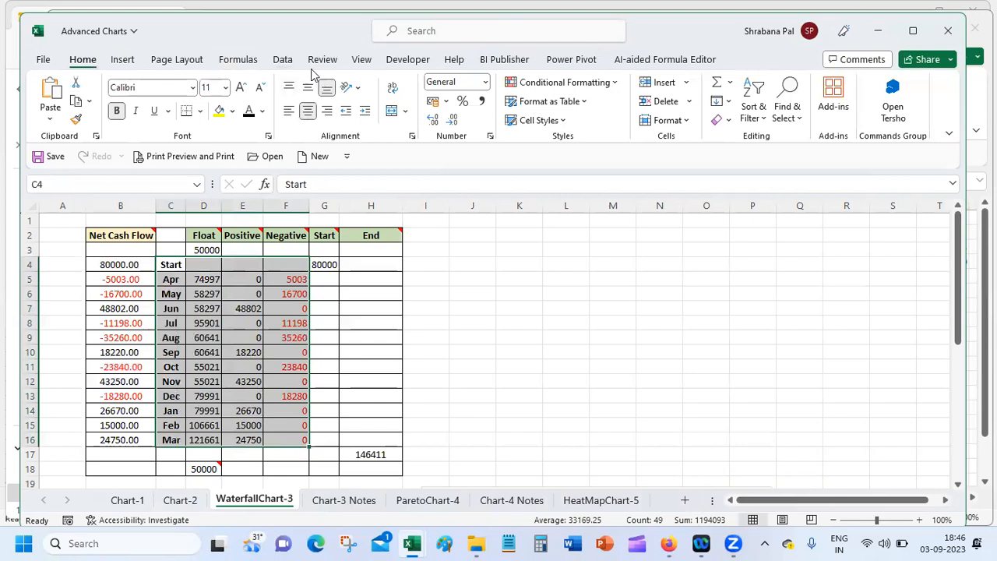
click(123, 60)
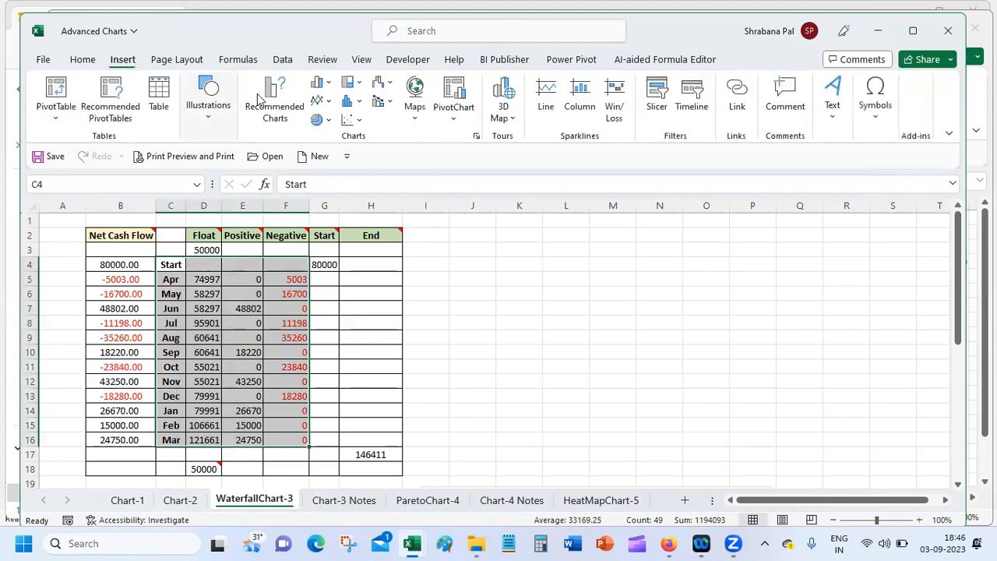
Try a waterfall chart built from the selected range C4:F16, then undo the insertion
click(381, 82)
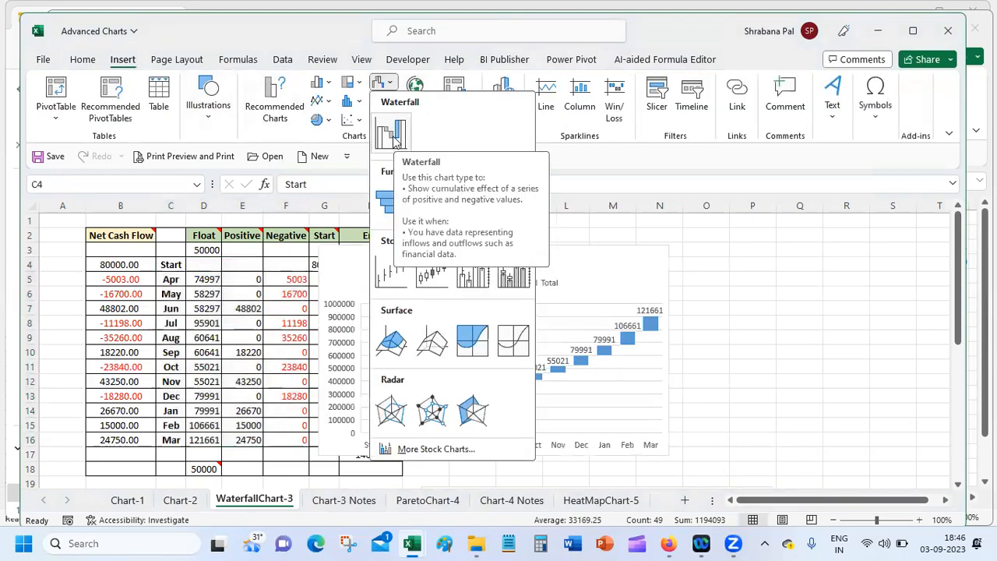
click(393, 134)
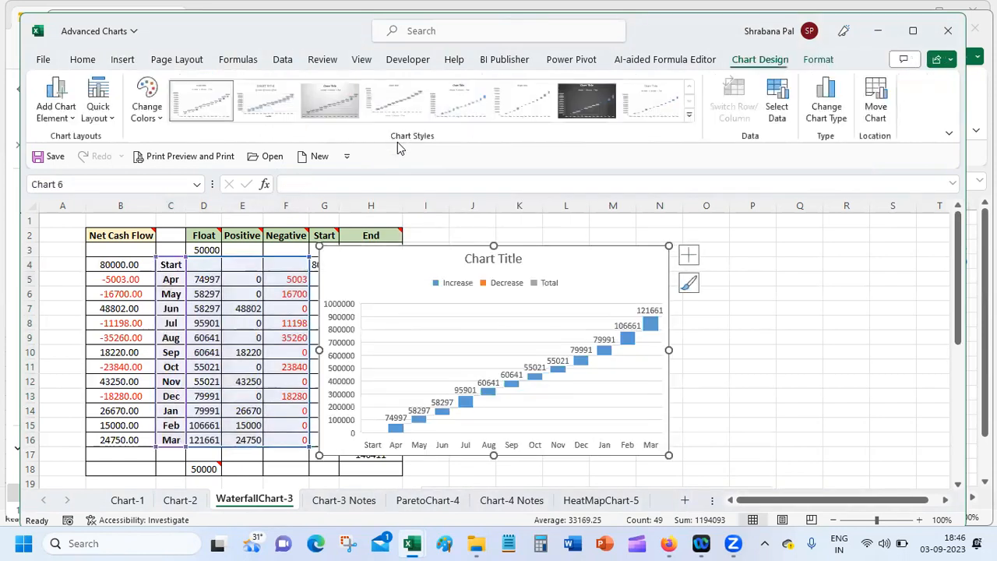
key(ctrl+z)
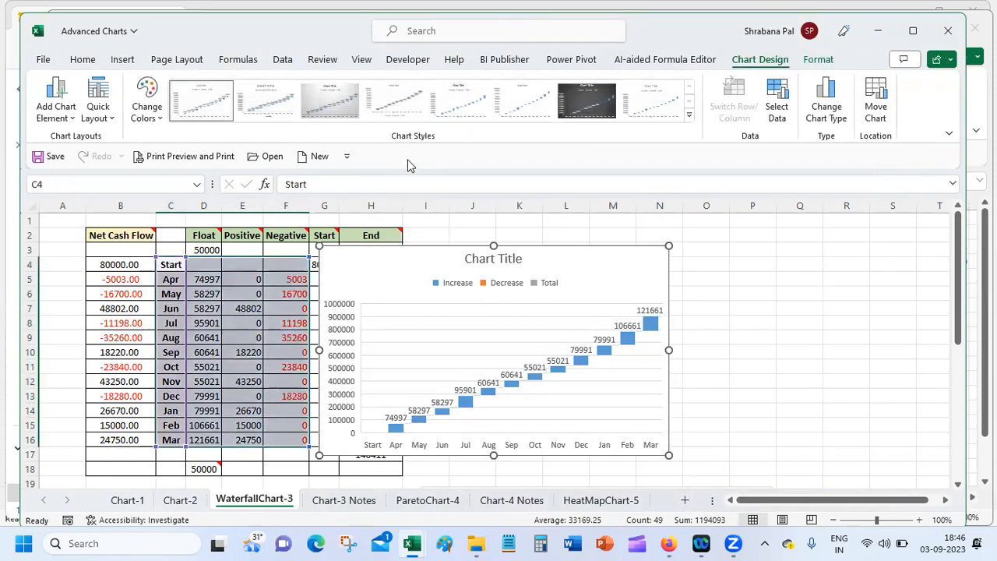
click(445, 276)
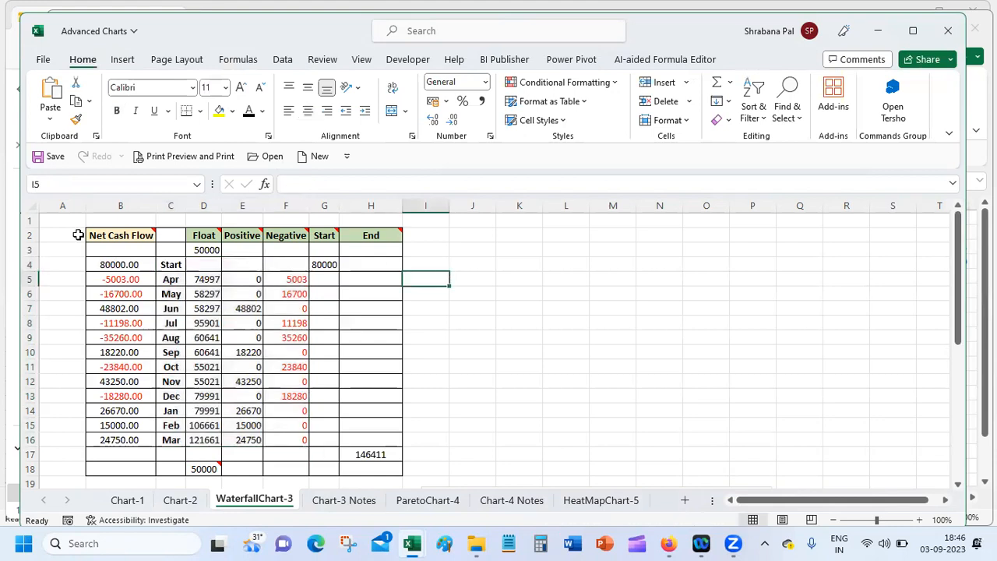
Try a waterfall chart built from the range B3:H18, then delete it
drag(117, 253, 361, 467)
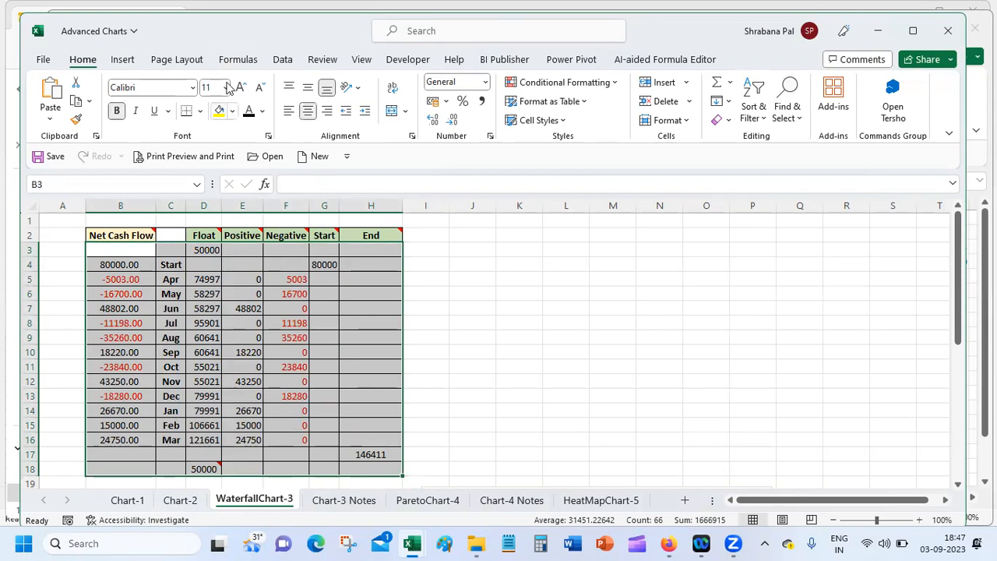
click(123, 59)
click(381, 82)
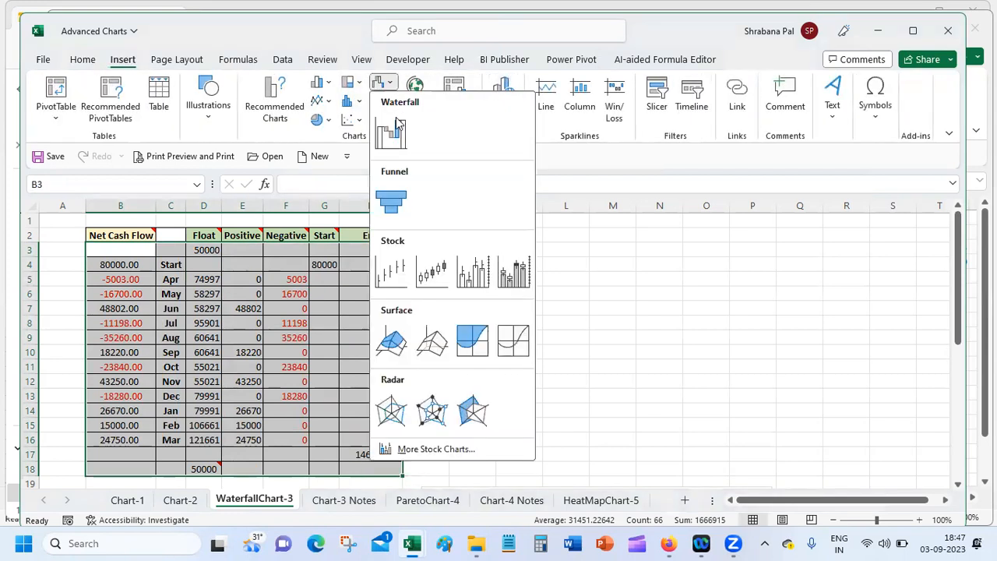
click(397, 126)
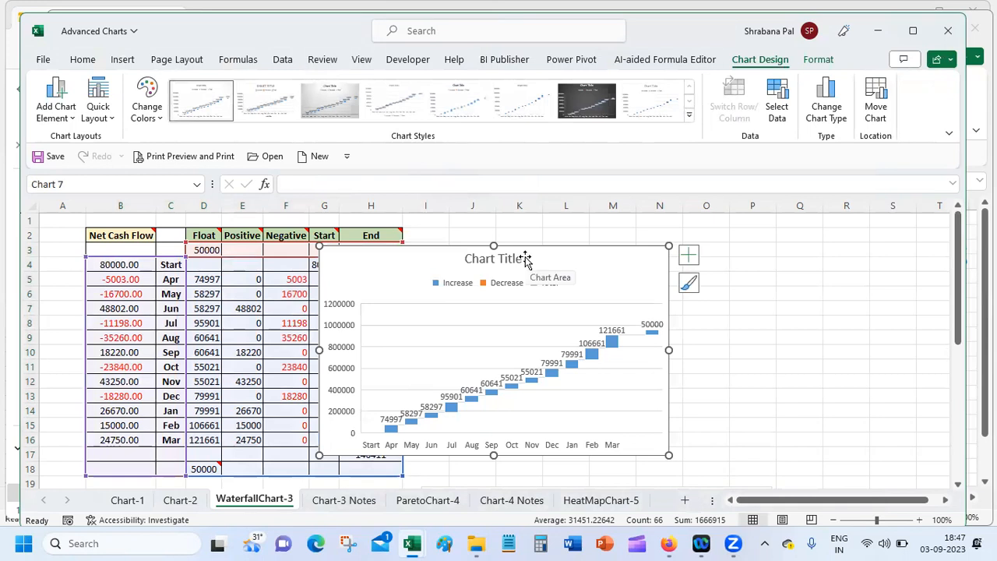
key(Delete)
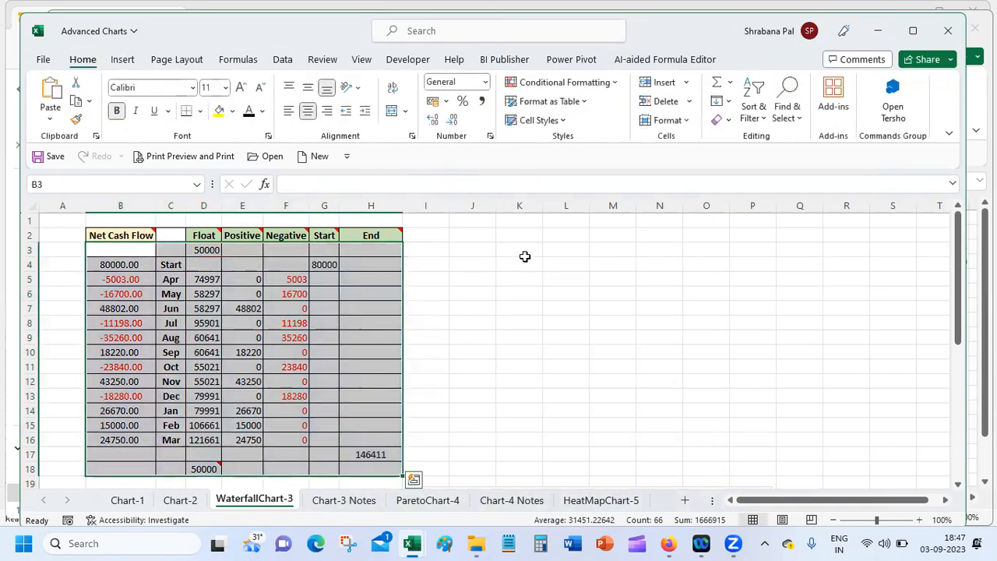
click(480, 327)
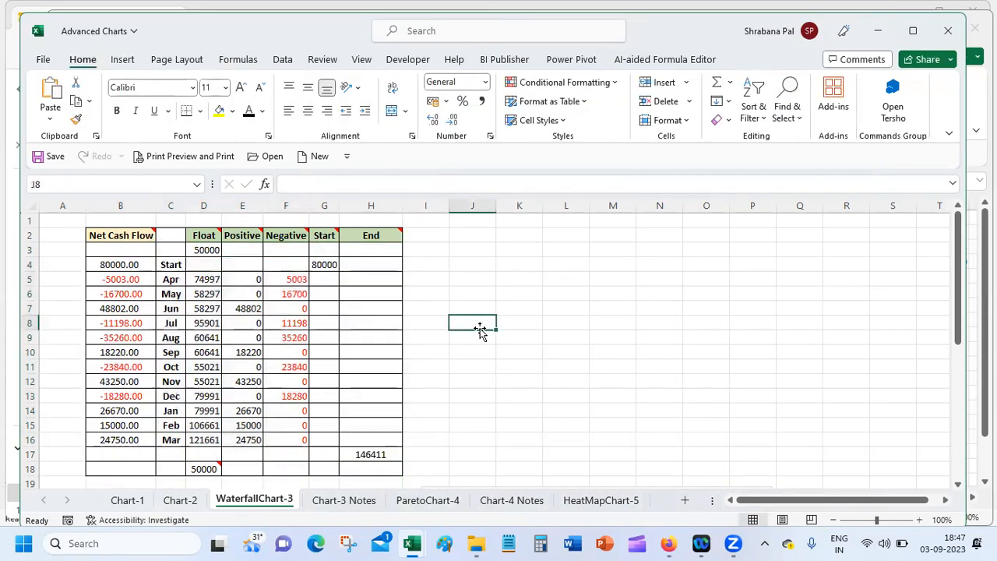
Insert a waterfall chart from the whole cash flow table and place it beside the table, clear of the data
click(323, 266)
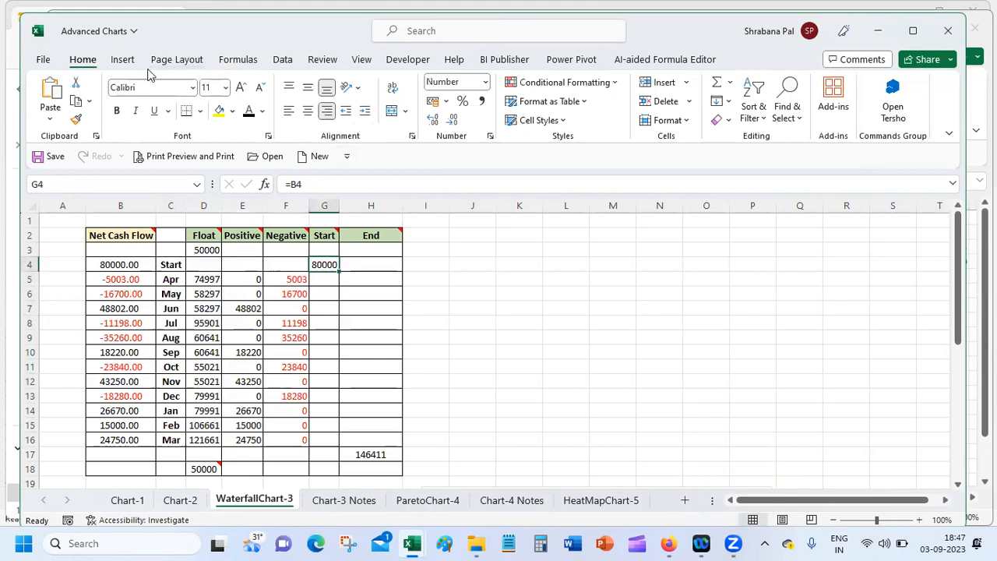
click(122, 62)
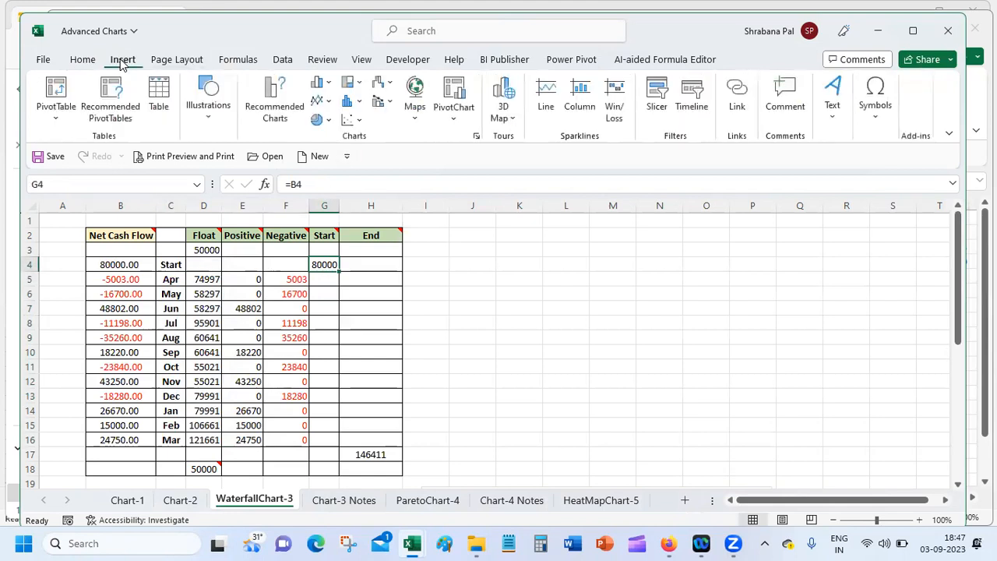
click(387, 84)
click(397, 133)
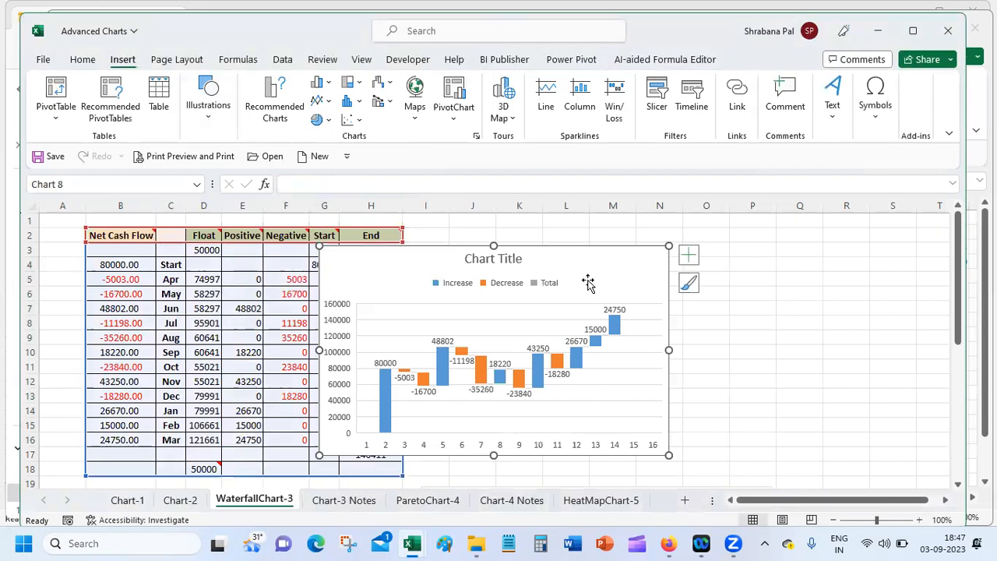
drag(571, 255, 737, 247)
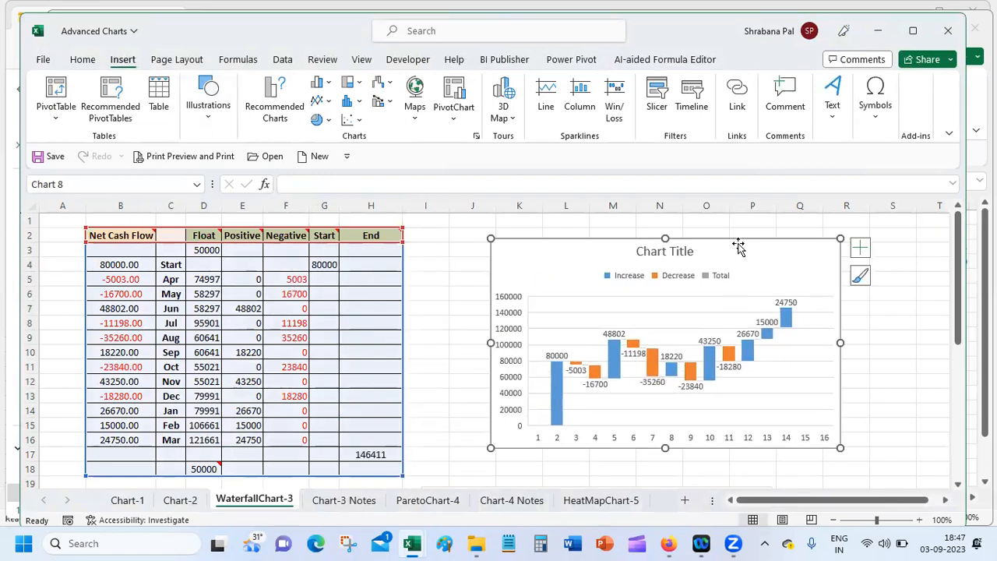
Read the note on the Net Cash Flow header and check April's net cash flow entry
click(136, 234)
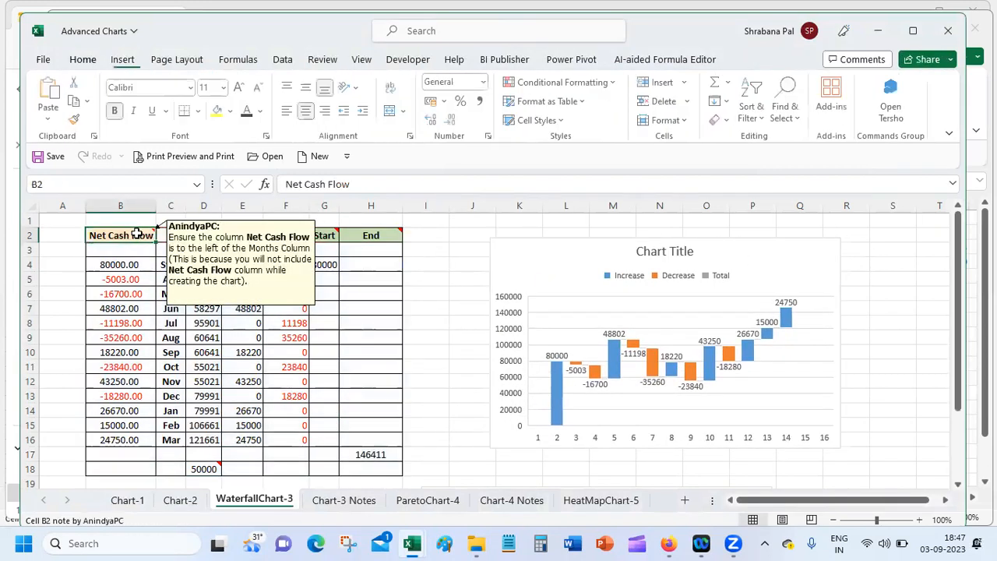
click(482, 396)
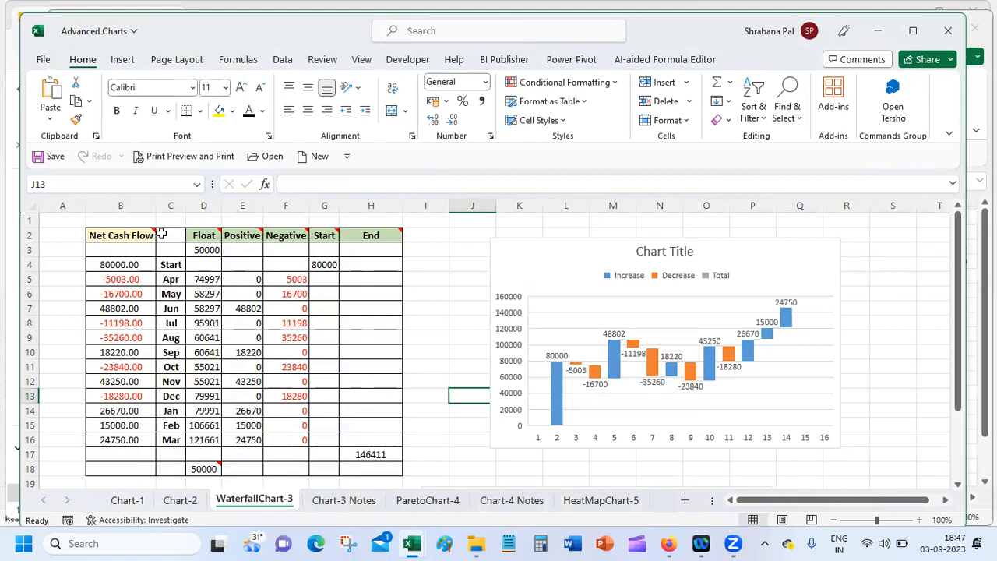
click(137, 280)
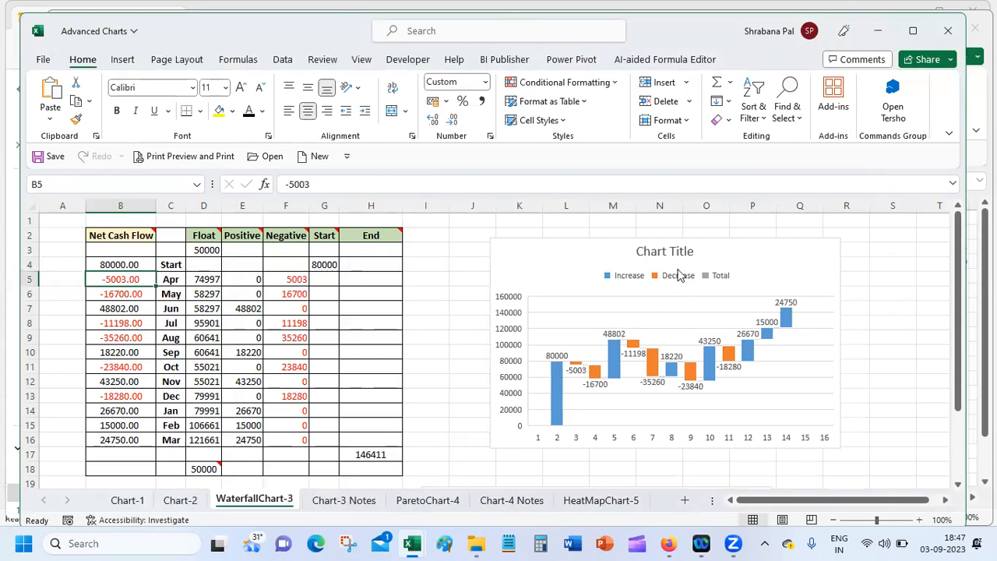
Open the waterfall chart's data source settings with the Net Cash Flow series selected, and move the dialog clear of the table
click(695, 243)
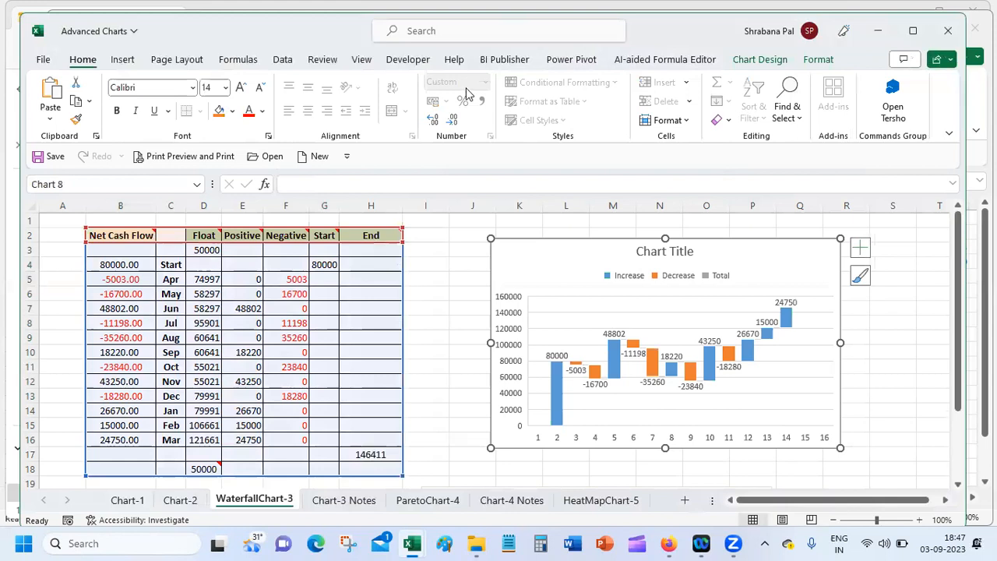
click(759, 60)
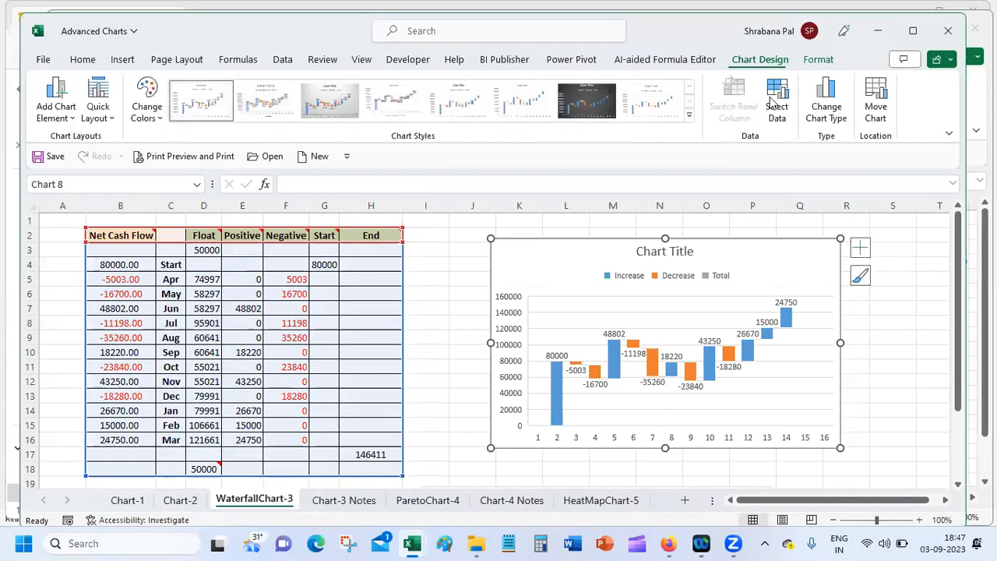
click(779, 103)
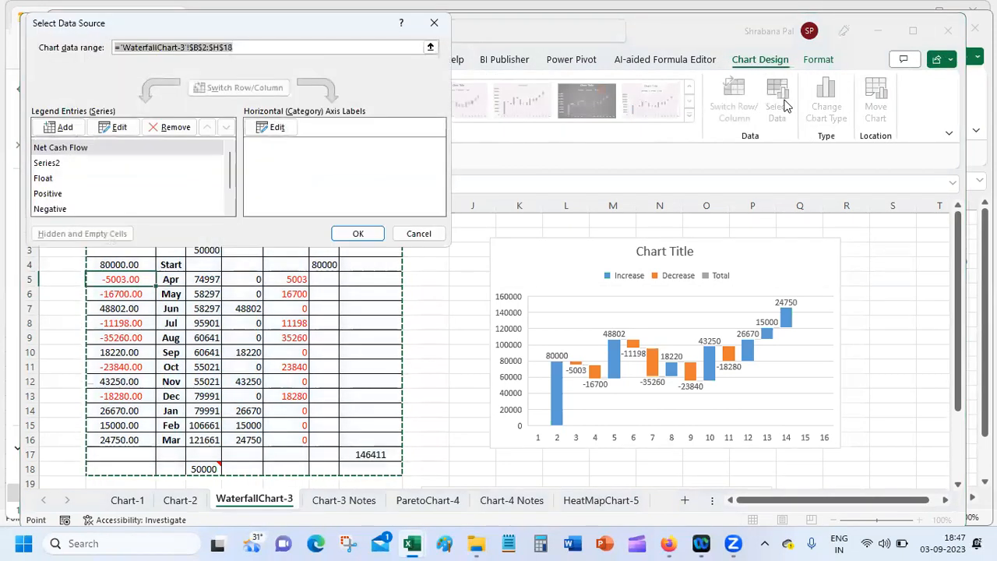
click(80, 151)
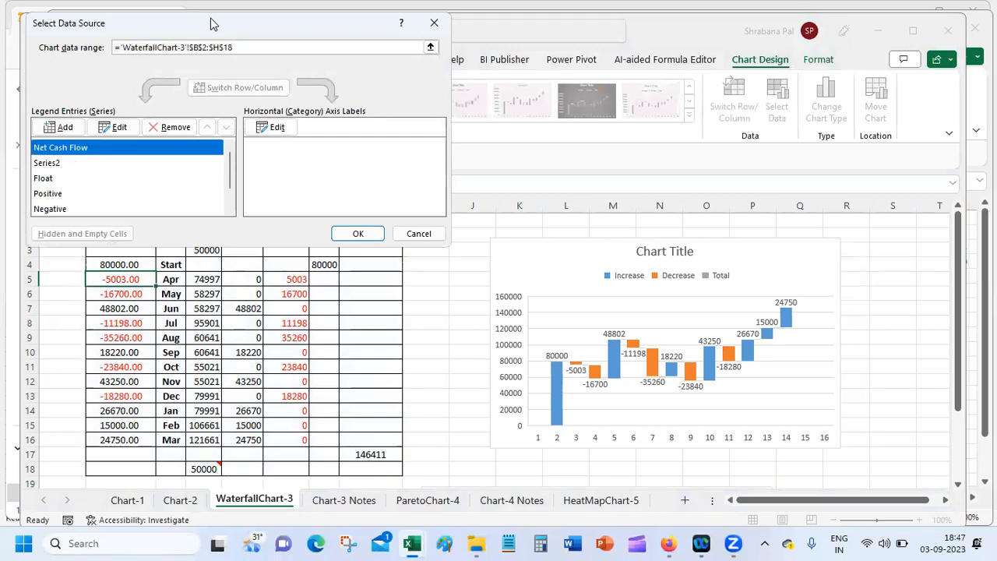
drag(210, 23, 573, 12)
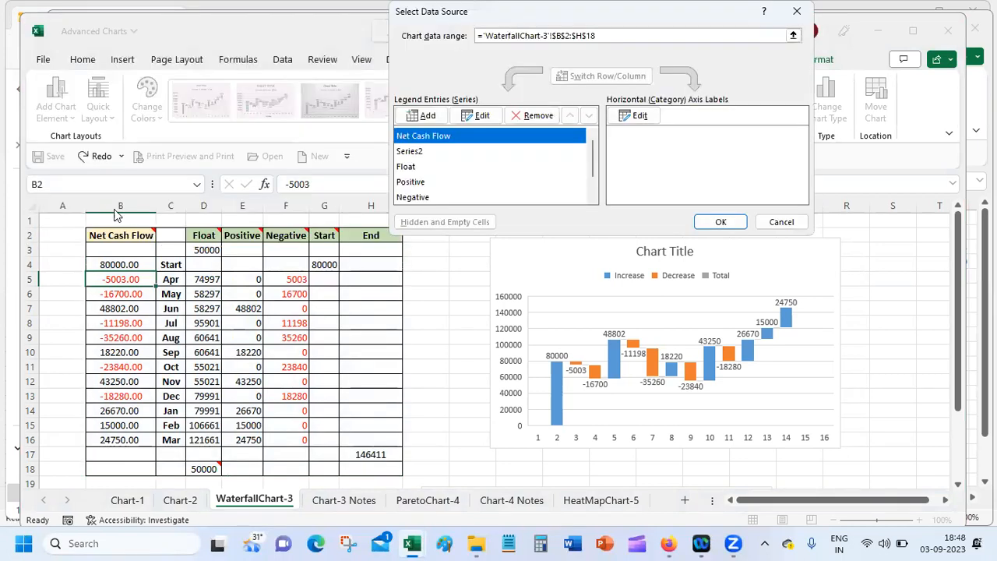
Examine the chart's remaining series from Series2 to End against the table columns, and close the data source settings without changes
click(439, 151)
click(441, 167)
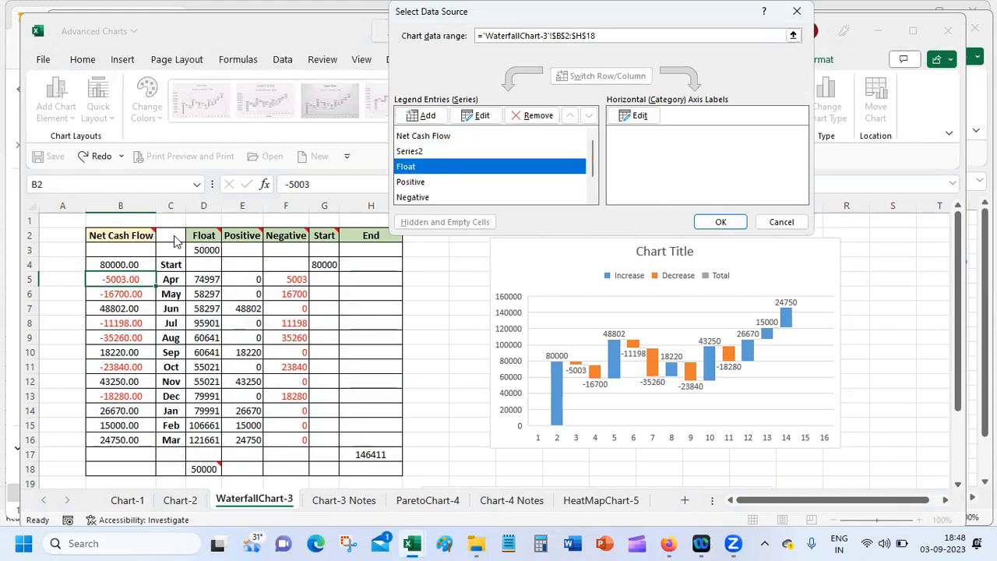
click(448, 153)
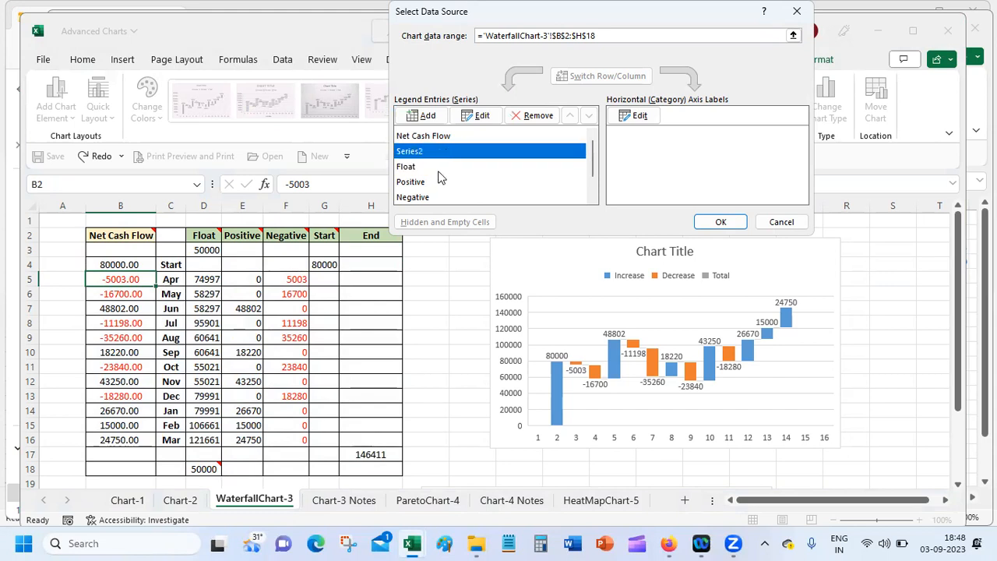
click(440, 169)
click(443, 185)
click(449, 200)
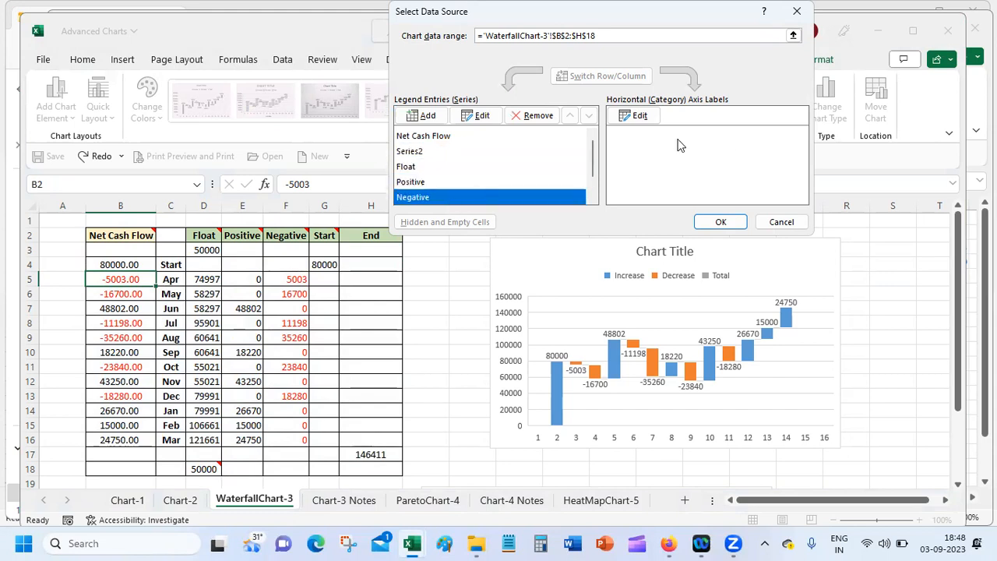
drag(594, 157, 605, 194)
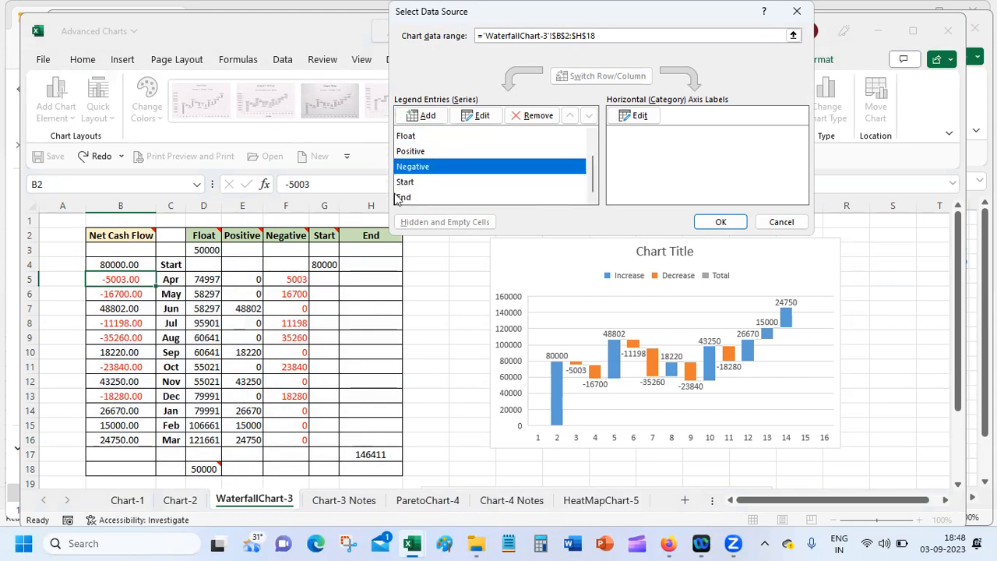
click(416, 184)
click(415, 199)
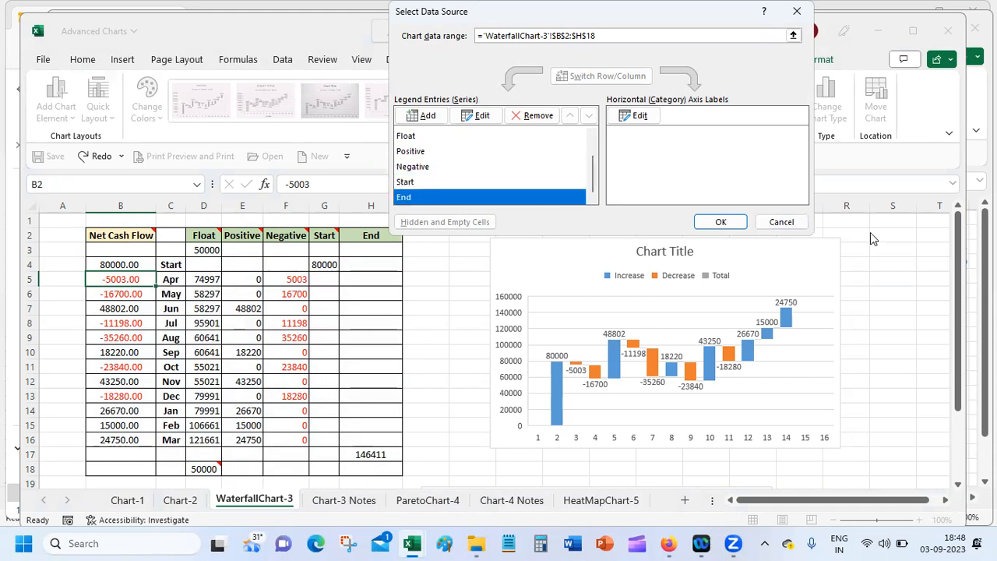
click(583, 296)
key(Escape)
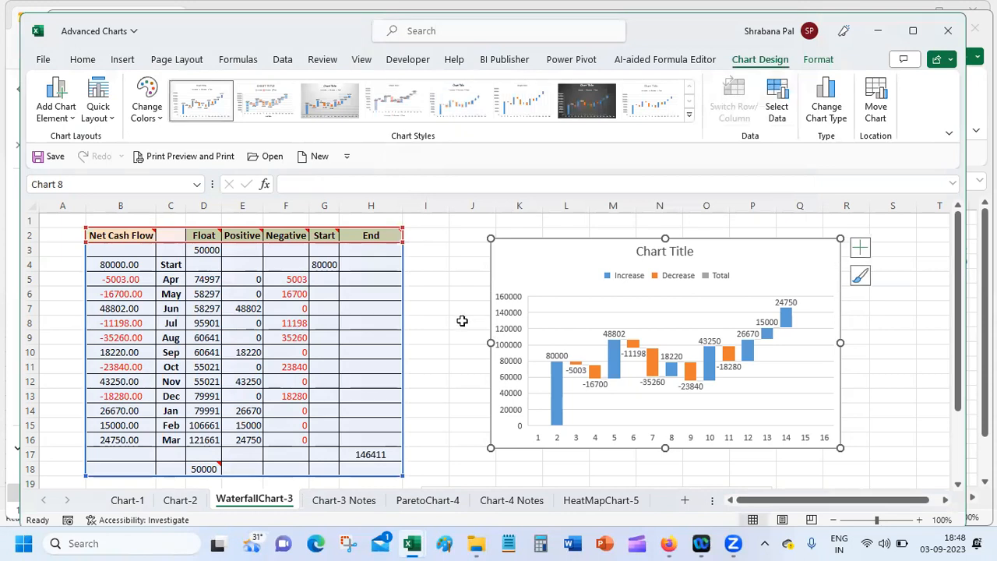
click(462, 320)
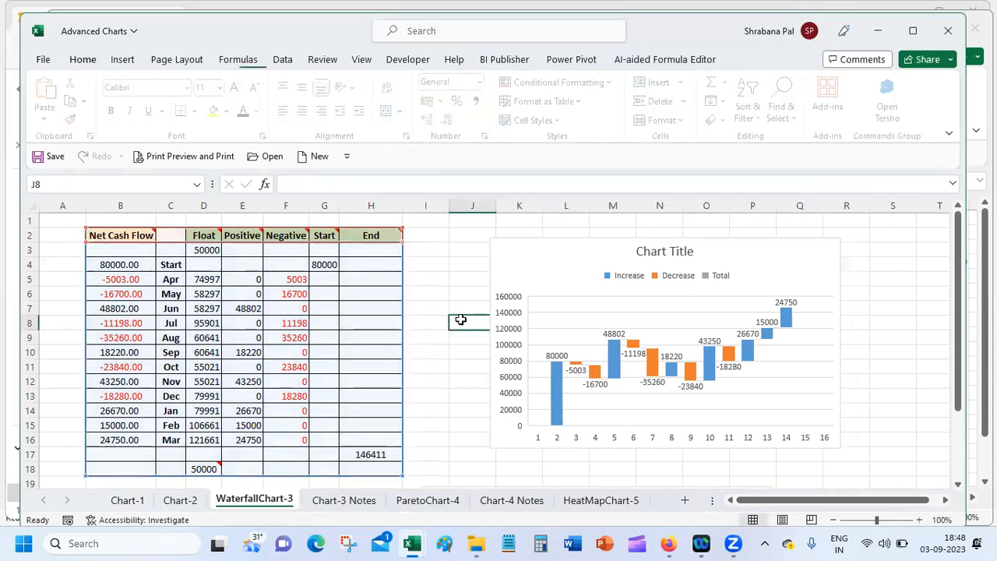
Examine the starting balance, April's net cash flow, and the formulas in April's Float and Positive cells and the Start column
click(109, 264)
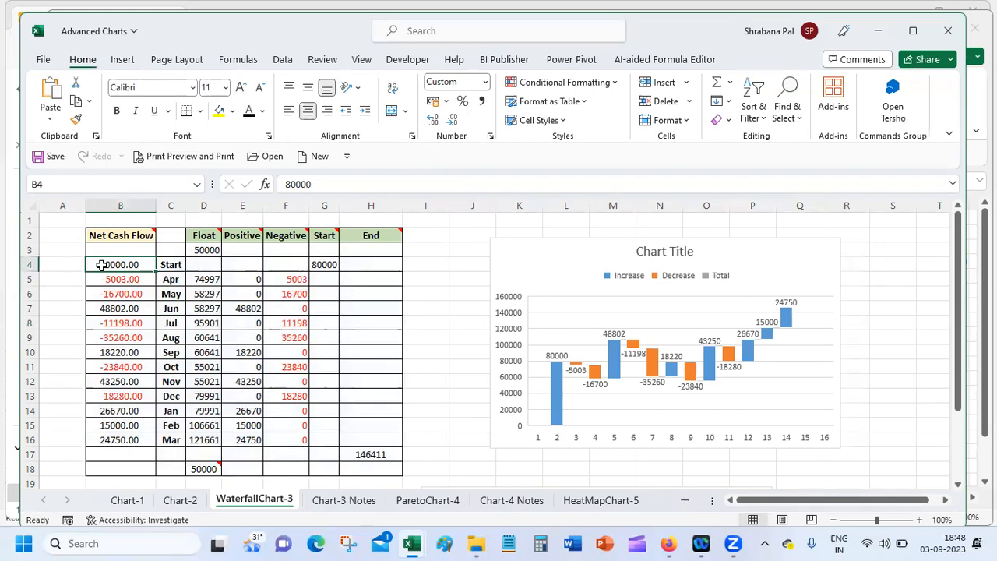
click(130, 280)
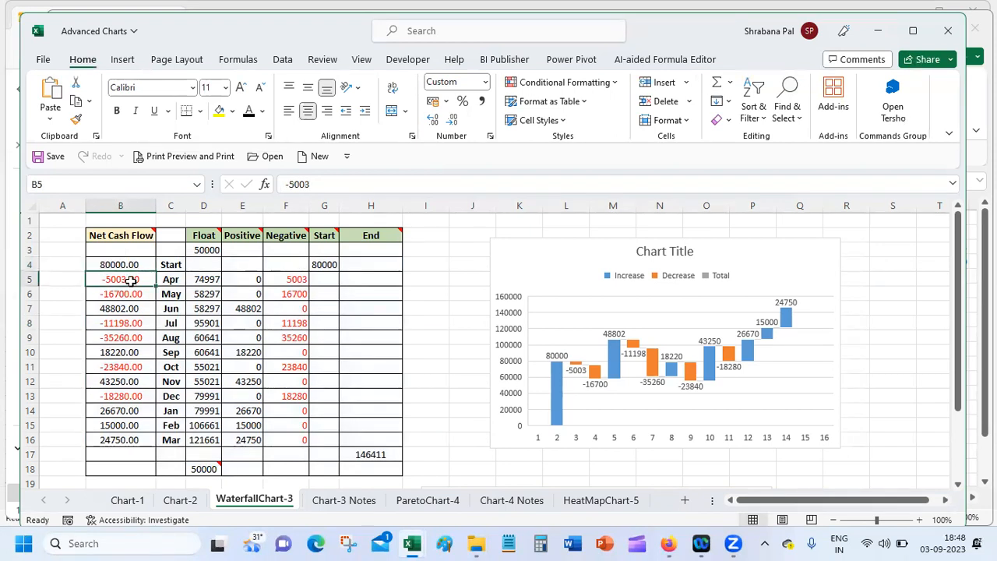
click(206, 281)
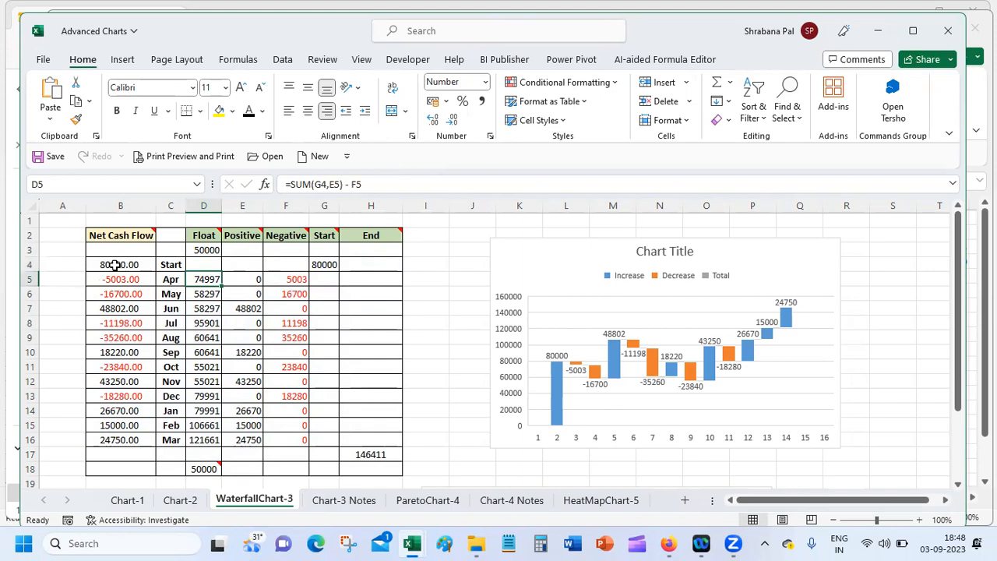
click(329, 264)
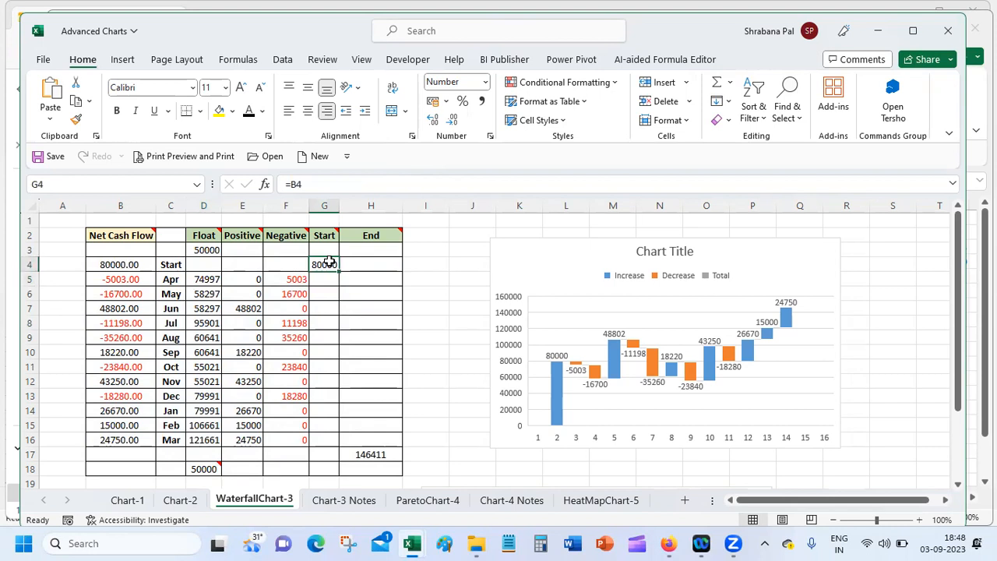
click(93, 277)
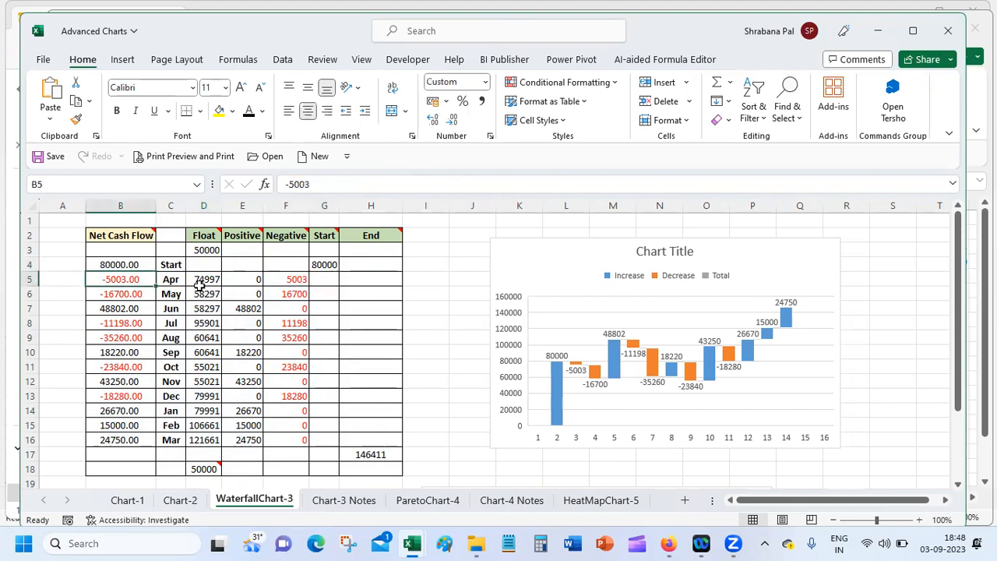
click(223, 282)
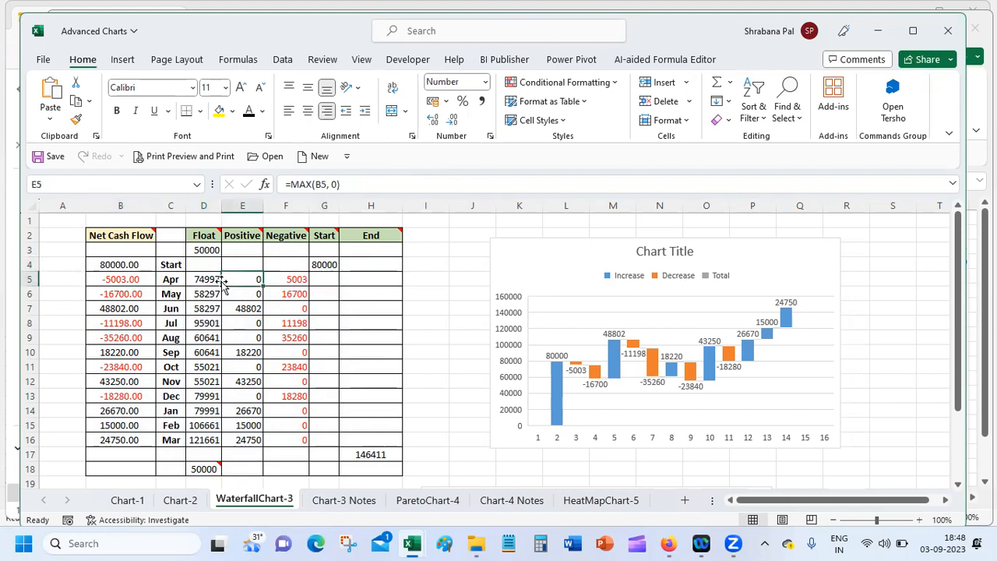
click(326, 264)
click(102, 280)
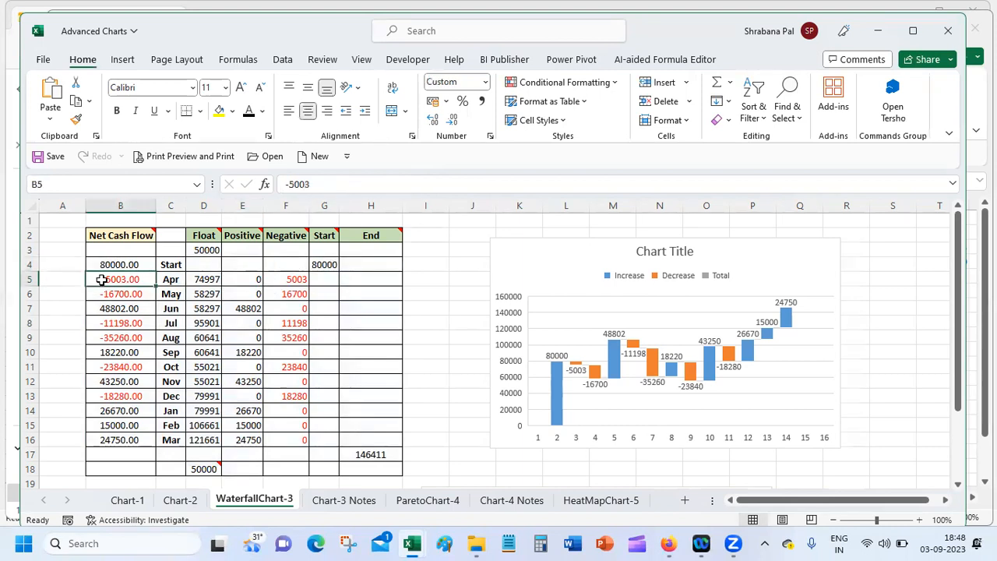
Trace April's Float formula through the starting balance, April's net cash flow, and the Positive and Negative cells it refers to
click(191, 276)
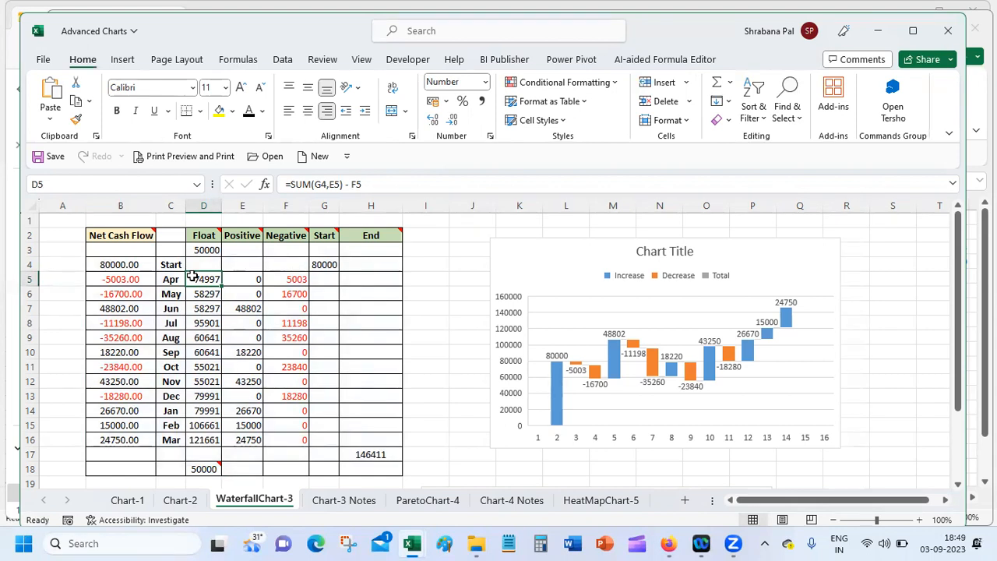
click(334, 265)
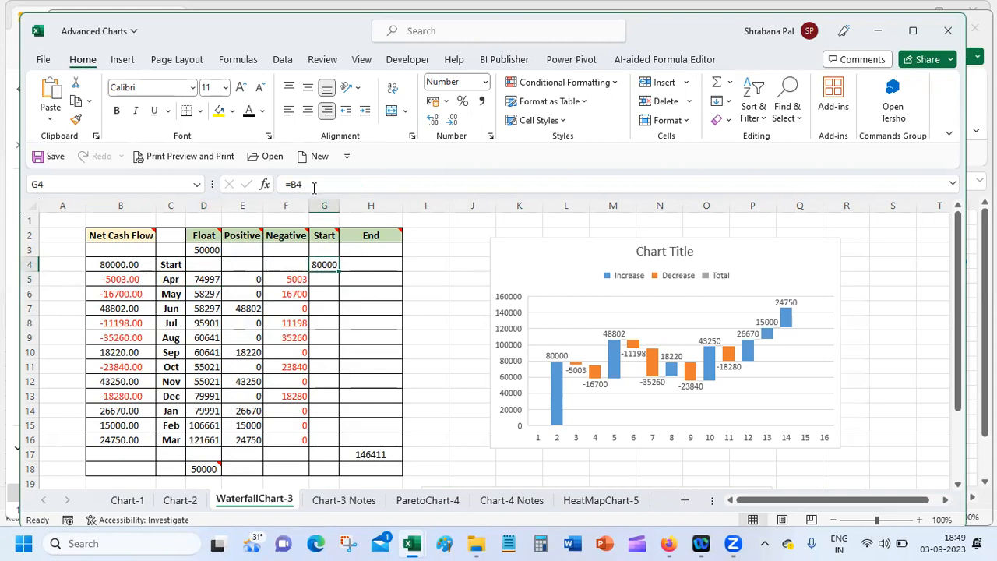
click(110, 276)
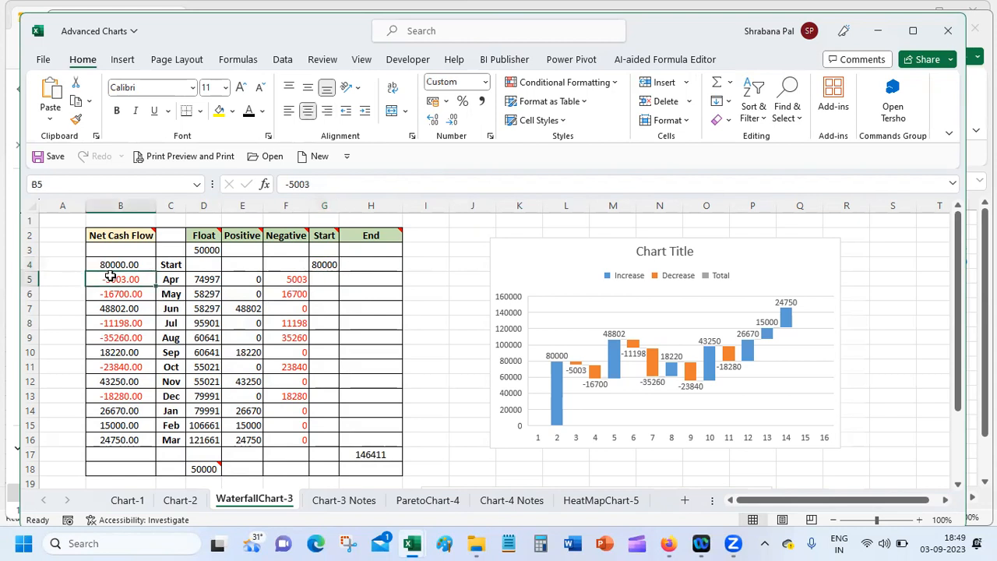
click(288, 279)
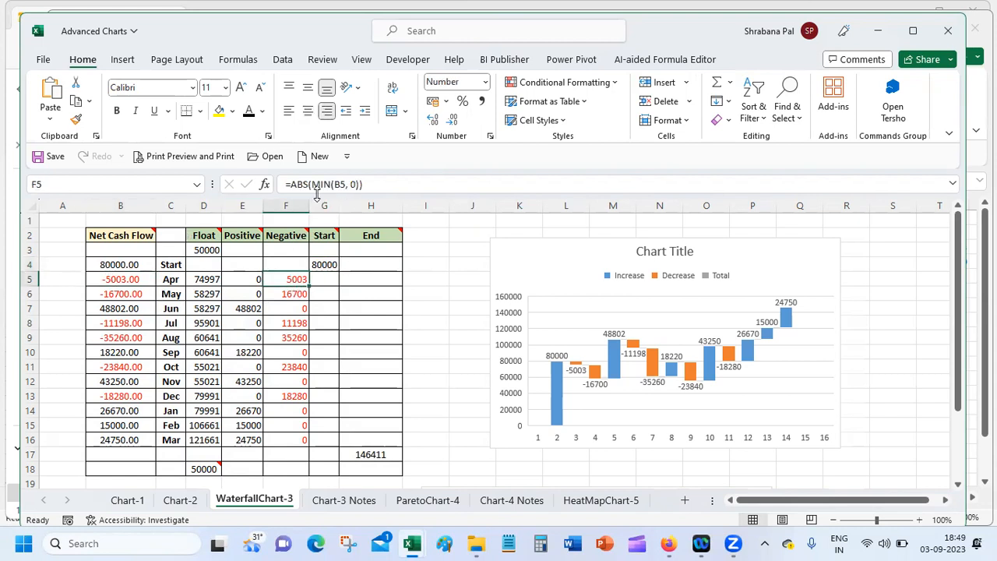
click(137, 264)
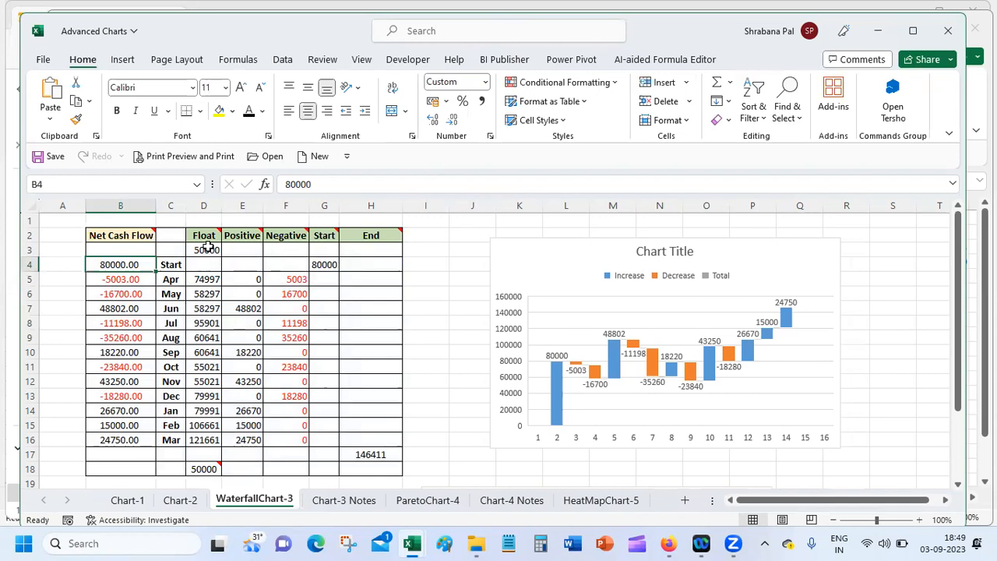
click(117, 278)
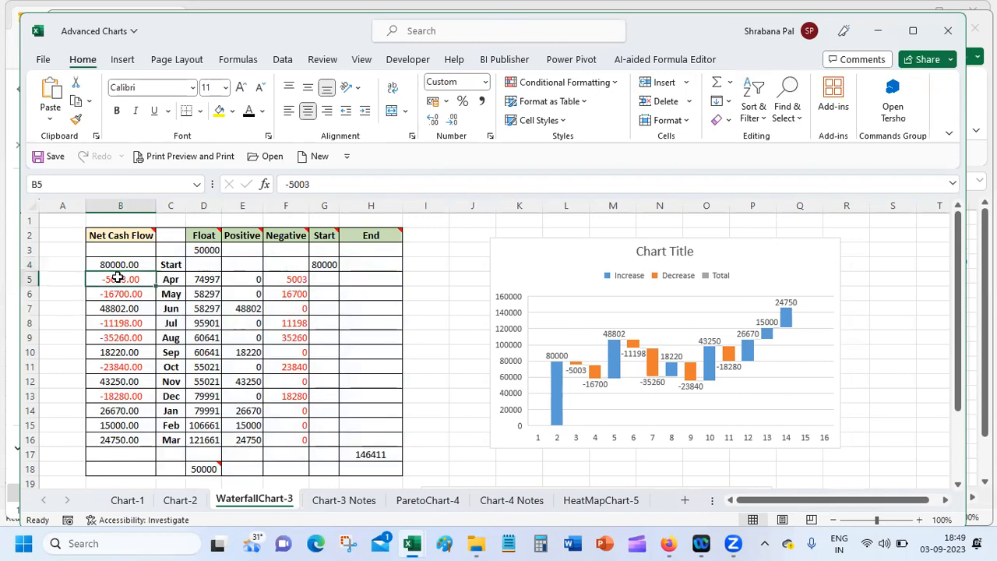
click(213, 280)
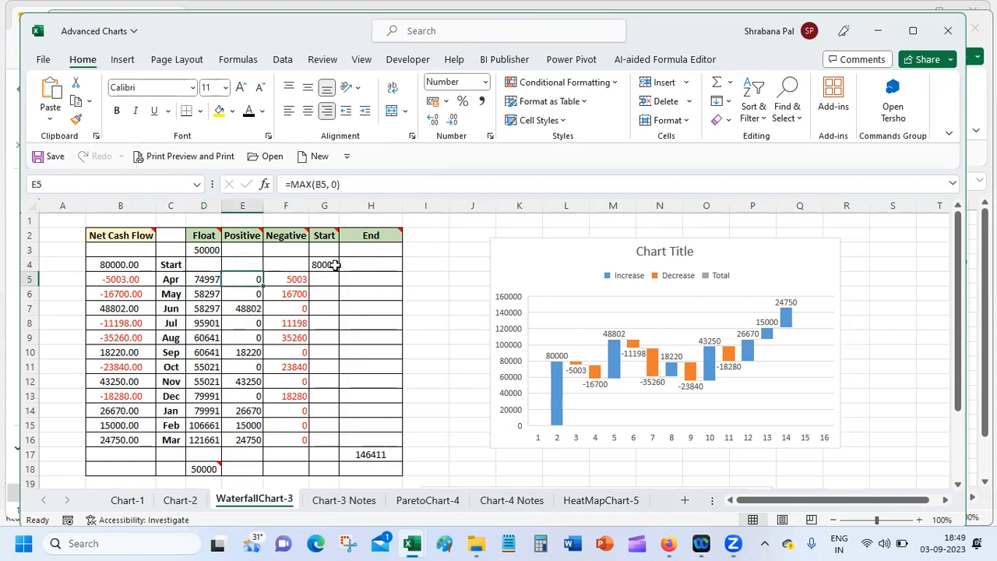
click(327, 265)
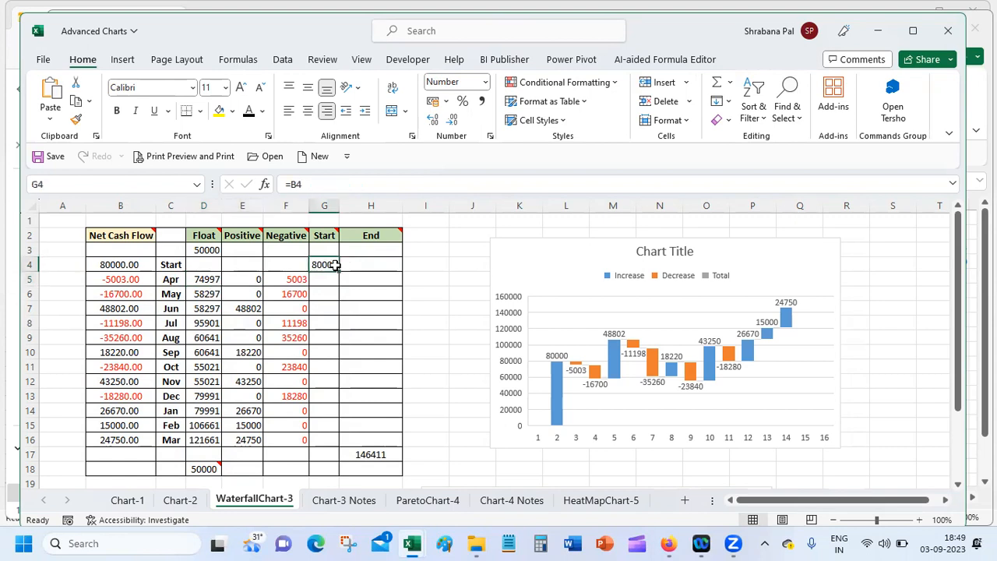
click(240, 280)
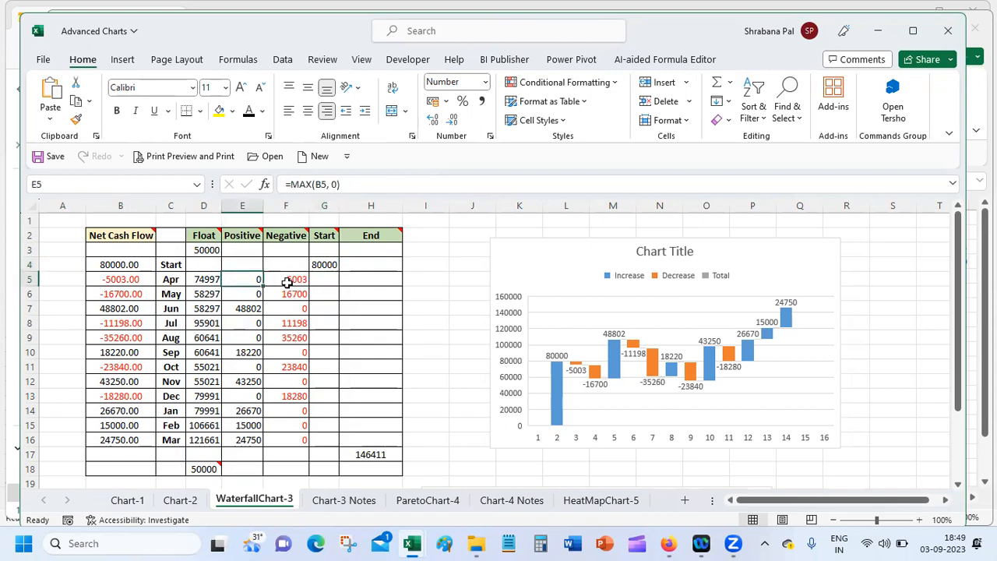
click(200, 282)
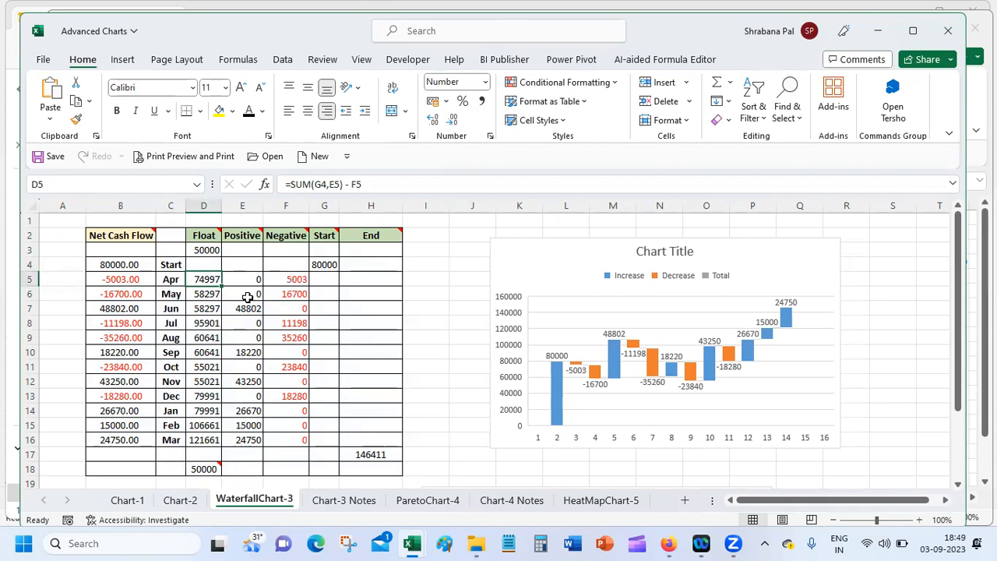
Examine the Float formulas from May to August, showing the cells referenced by May's and July's formulas and leaving them as they are
click(195, 291)
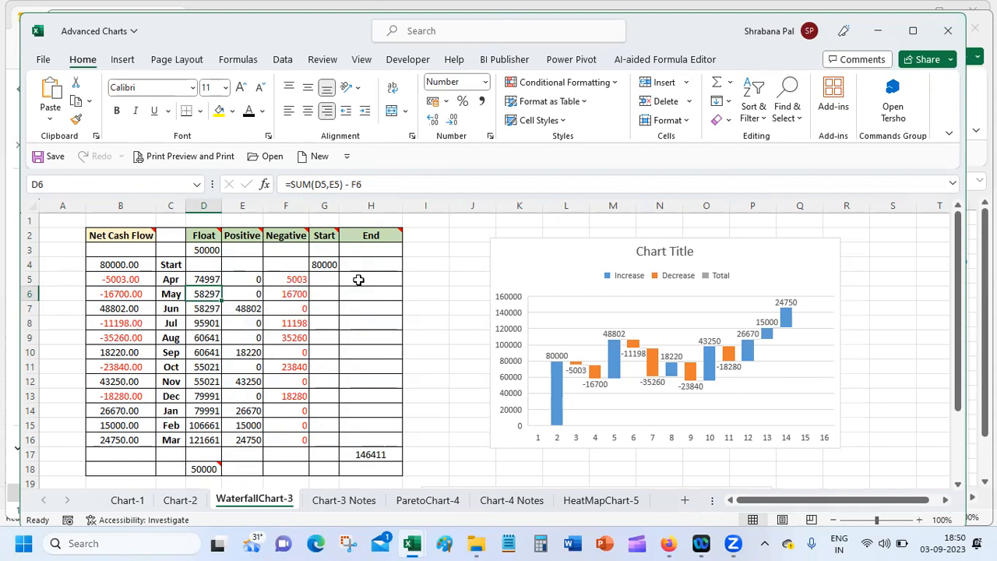
double_click(208, 296)
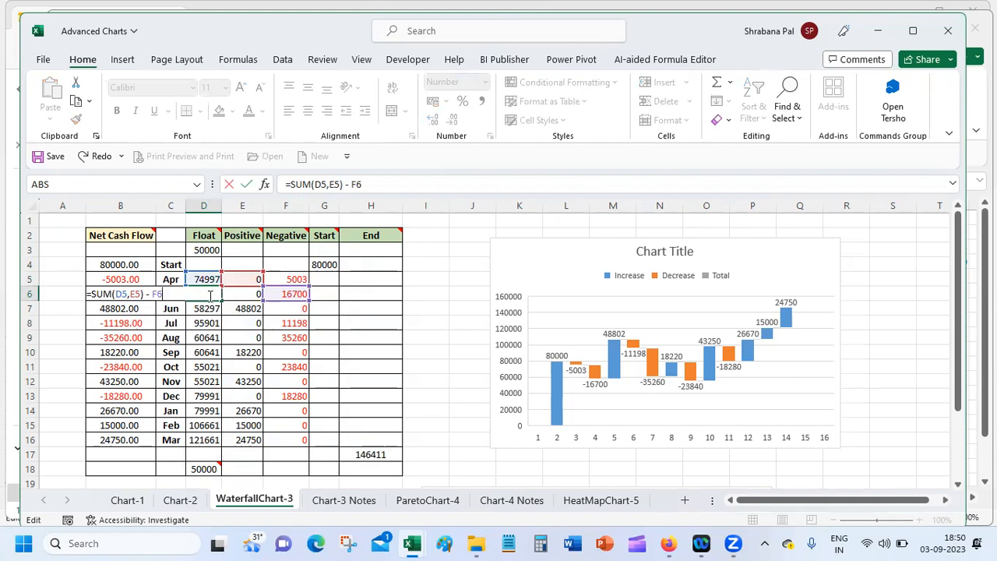
key(Return)
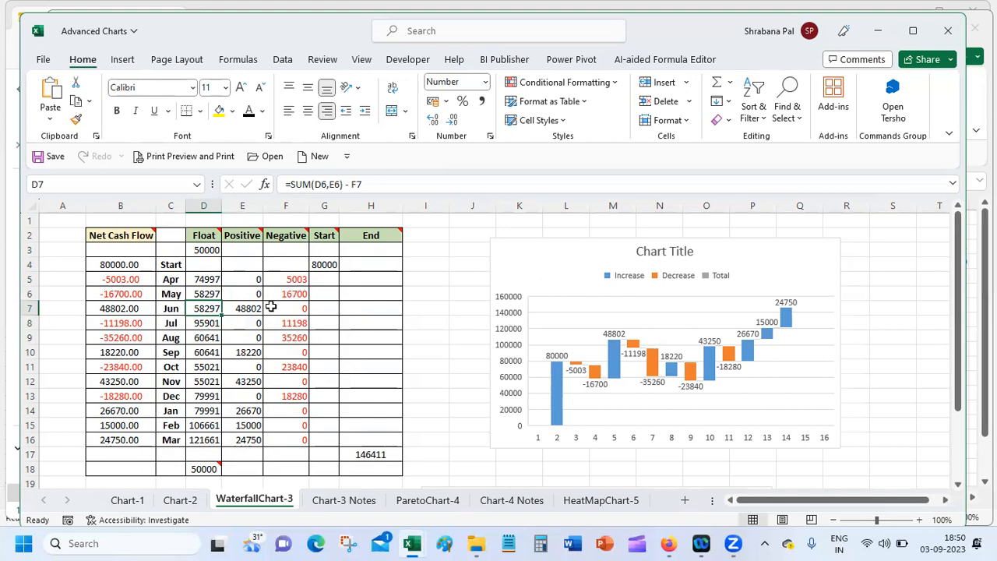
click(196, 323)
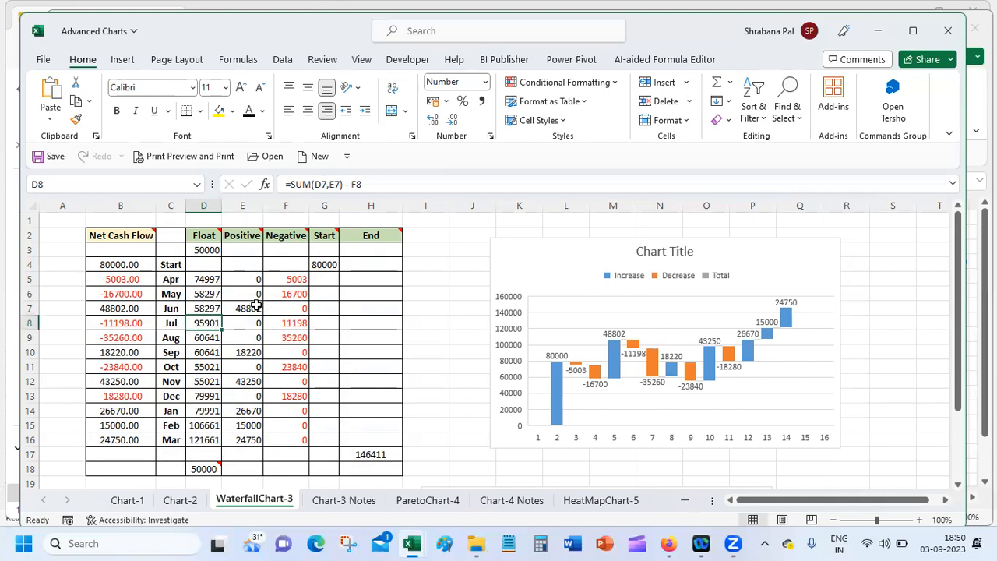
double_click(209, 322)
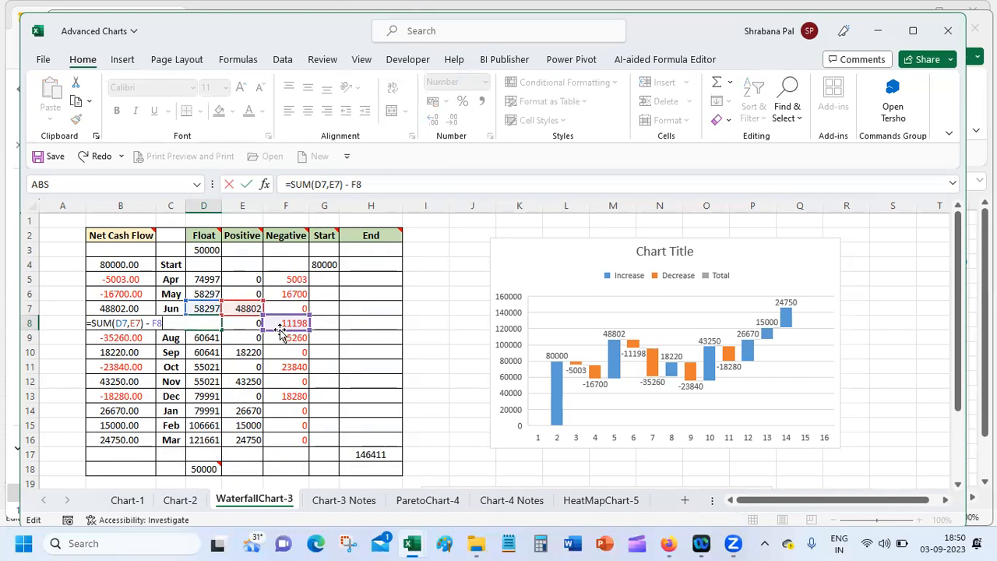
key(Return)
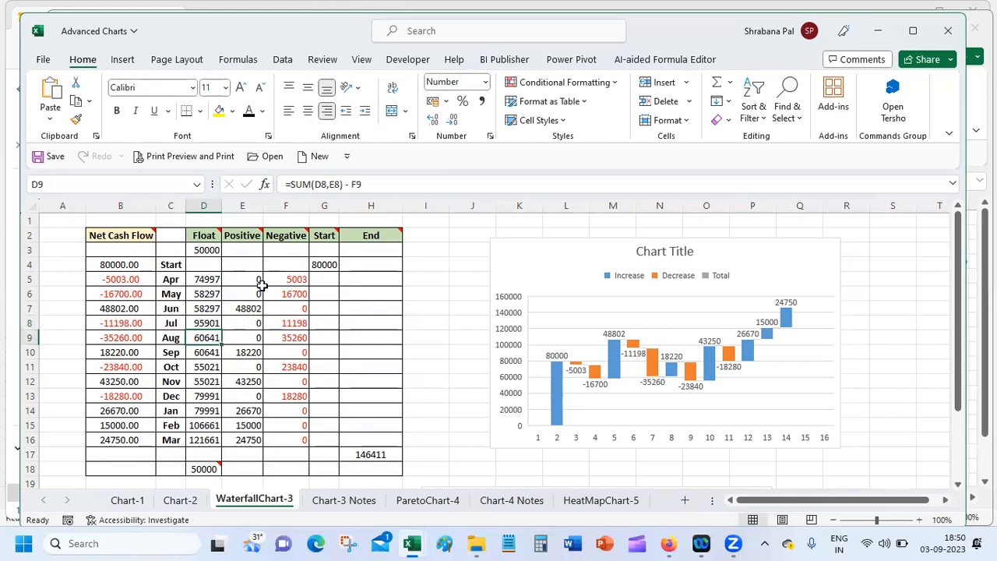
Examine the Positive column's MAX formulas for April, August, September and June, and compare them with May's net cash flow entry
click(250, 274)
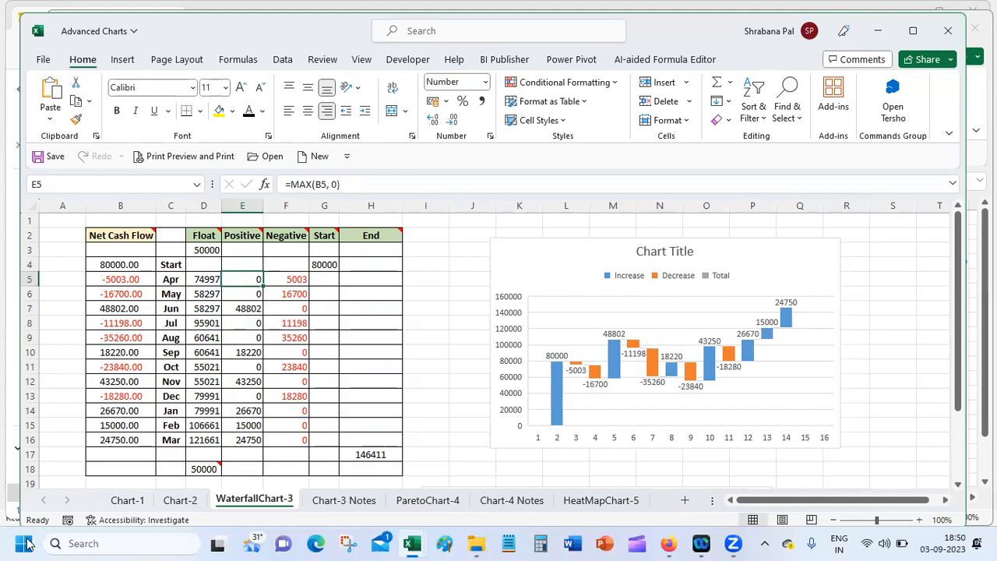
click(239, 336)
click(247, 352)
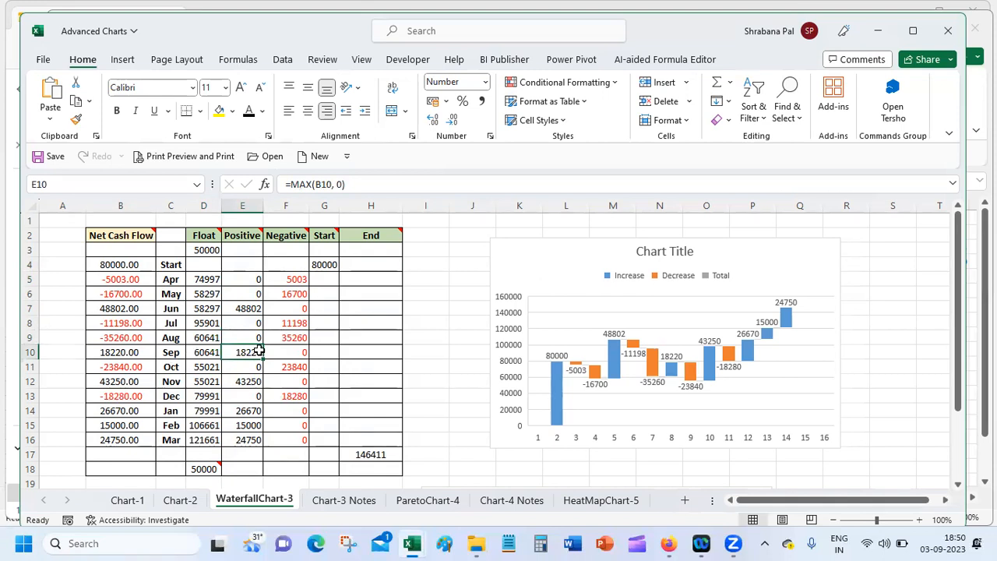
click(254, 310)
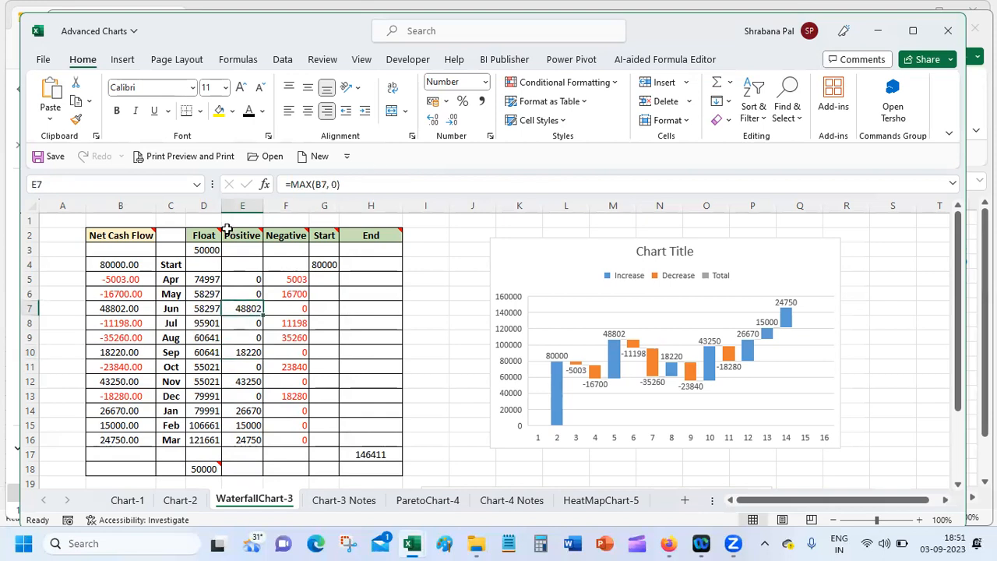
click(122, 294)
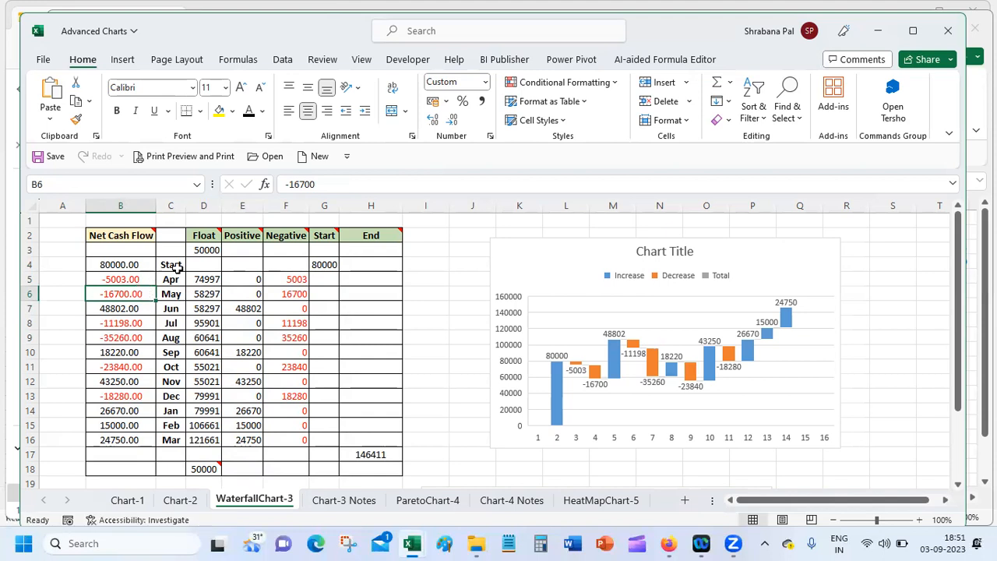
click(239, 277)
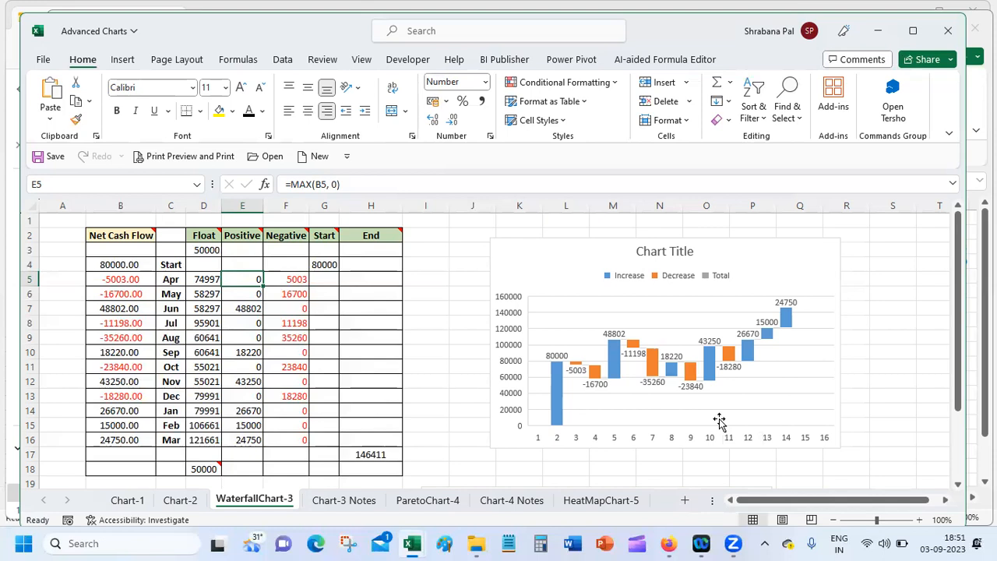
Follow the net cash flow from the starting balance through July's Float cell, and compare it with the waterfall chart's bars
click(126, 262)
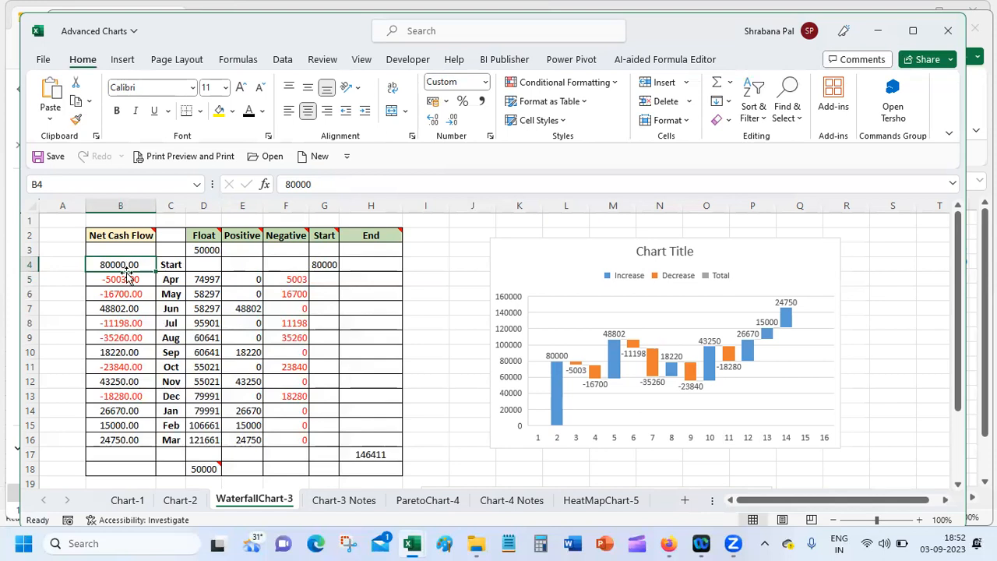
click(128, 279)
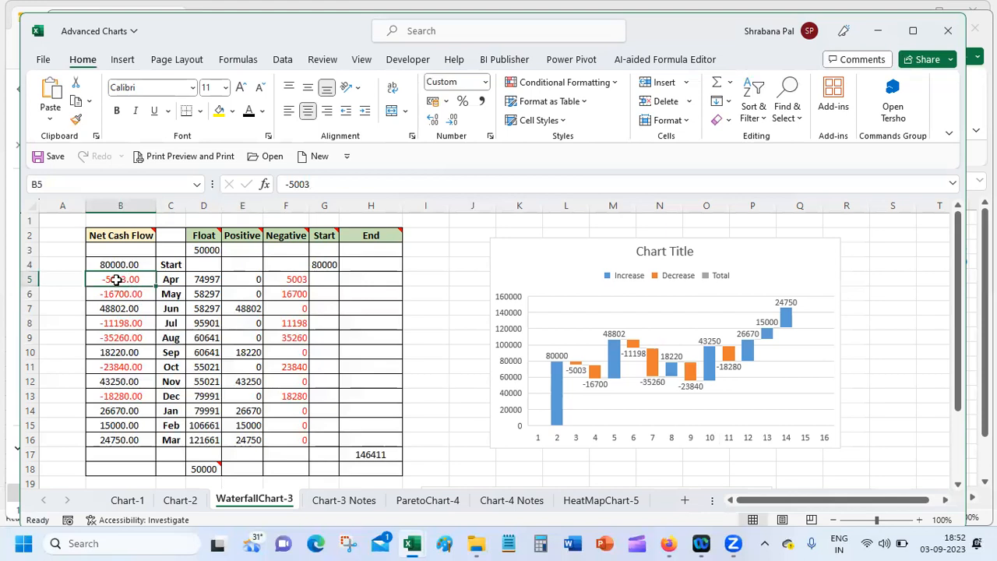
click(196, 279)
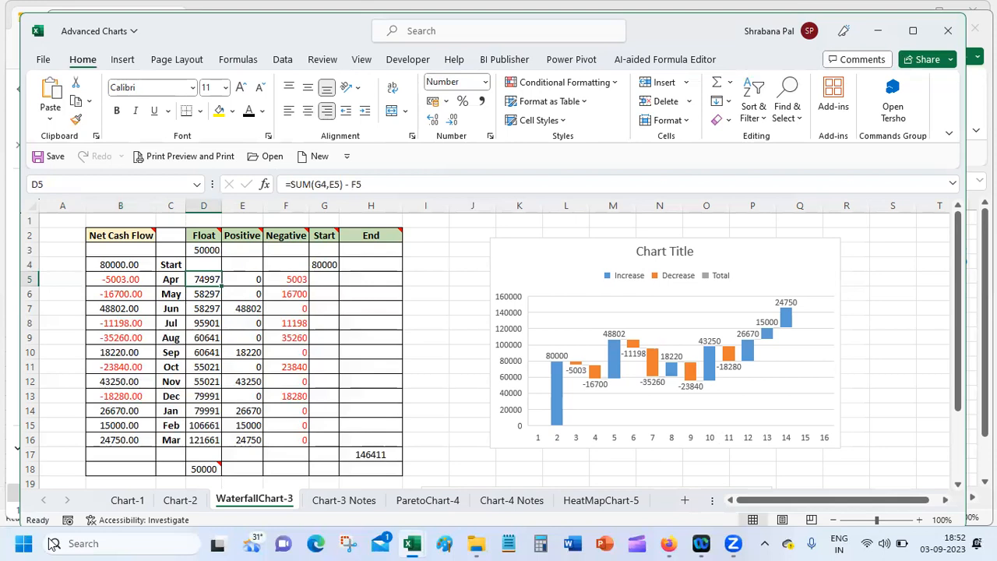
click(129, 294)
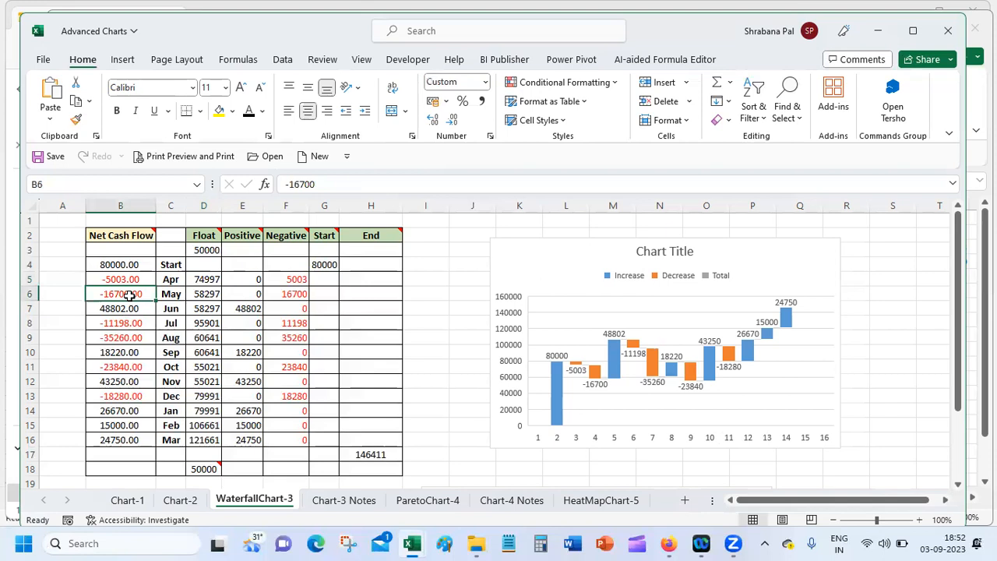
click(204, 293)
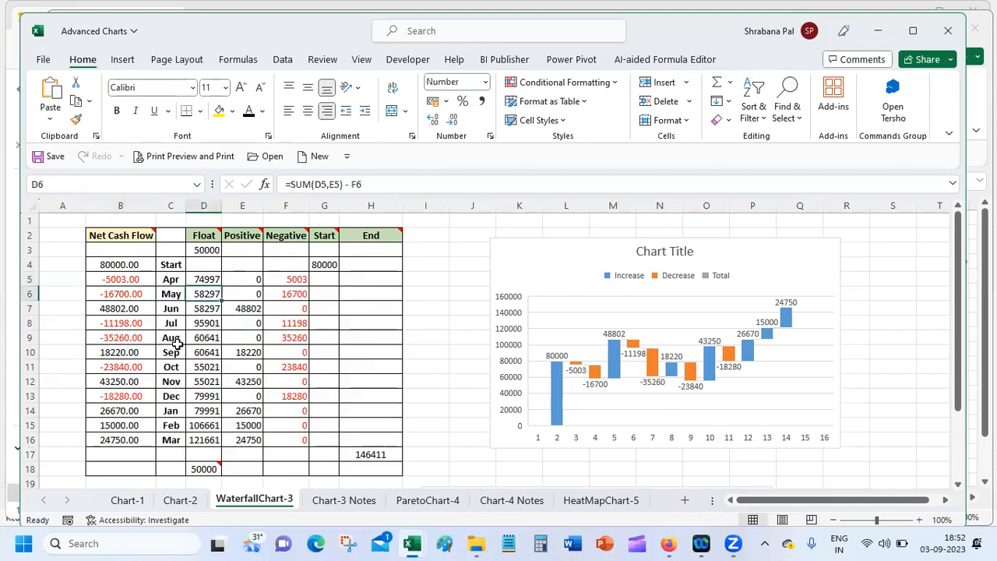
click(132, 308)
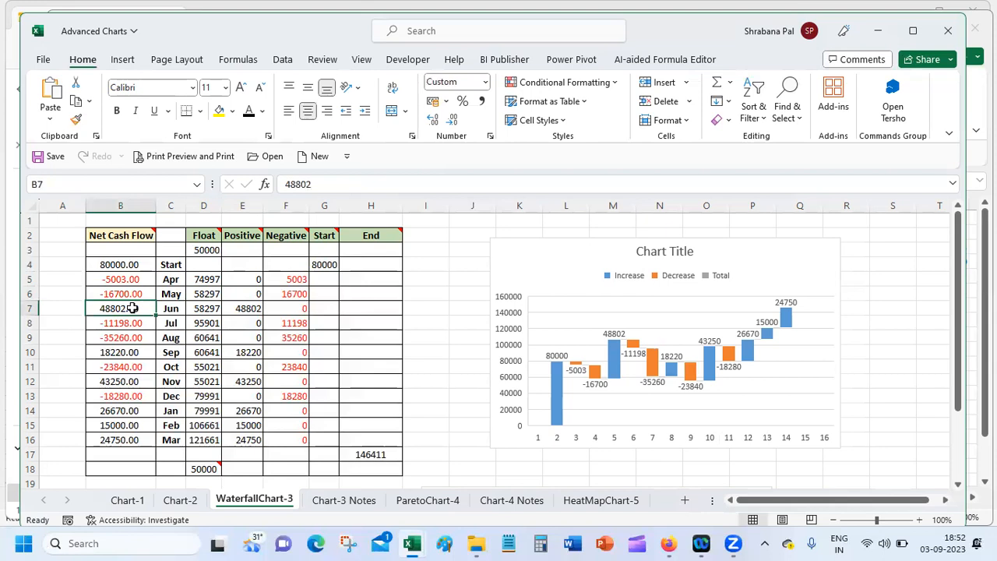
click(249, 309)
click(204, 322)
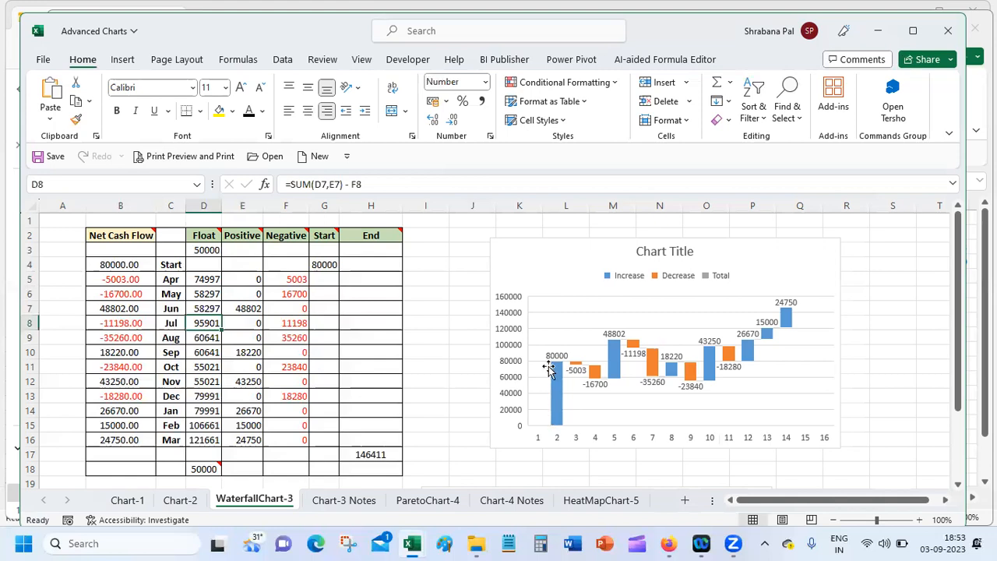
mouse_move(550, 365)
mouse_move(609, 356)
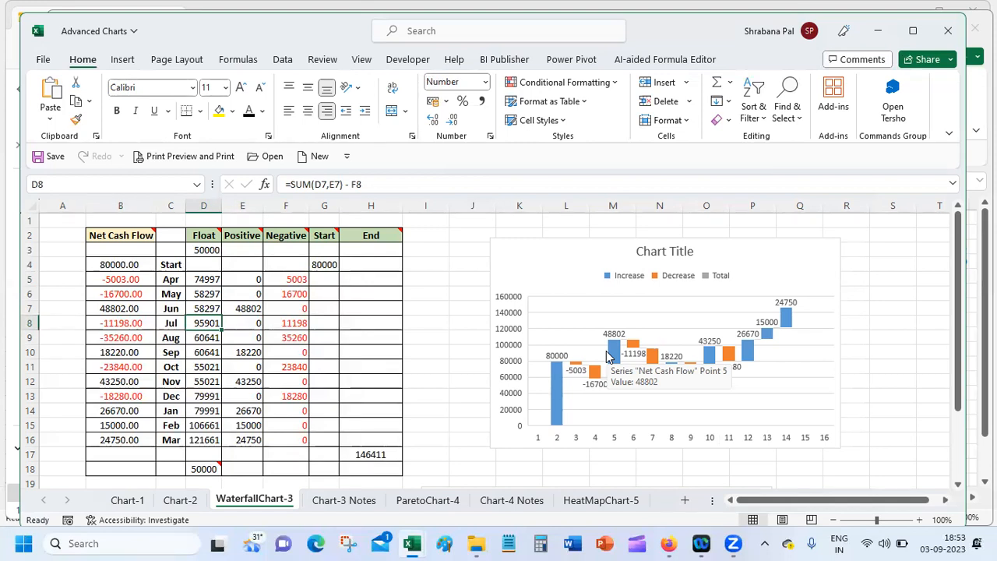
Compare the formulas in April's Negative and Positive cells
click(289, 278)
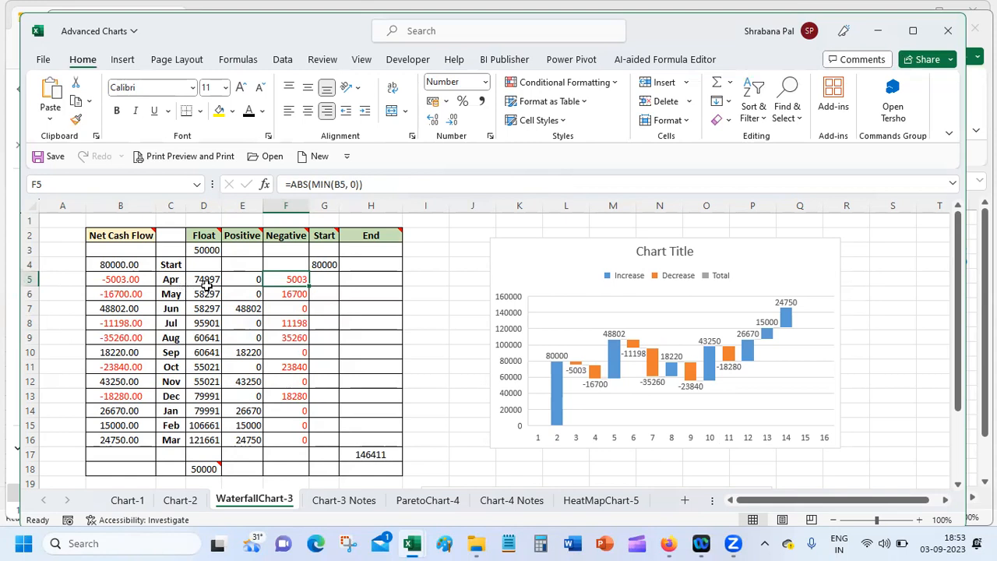
click(247, 281)
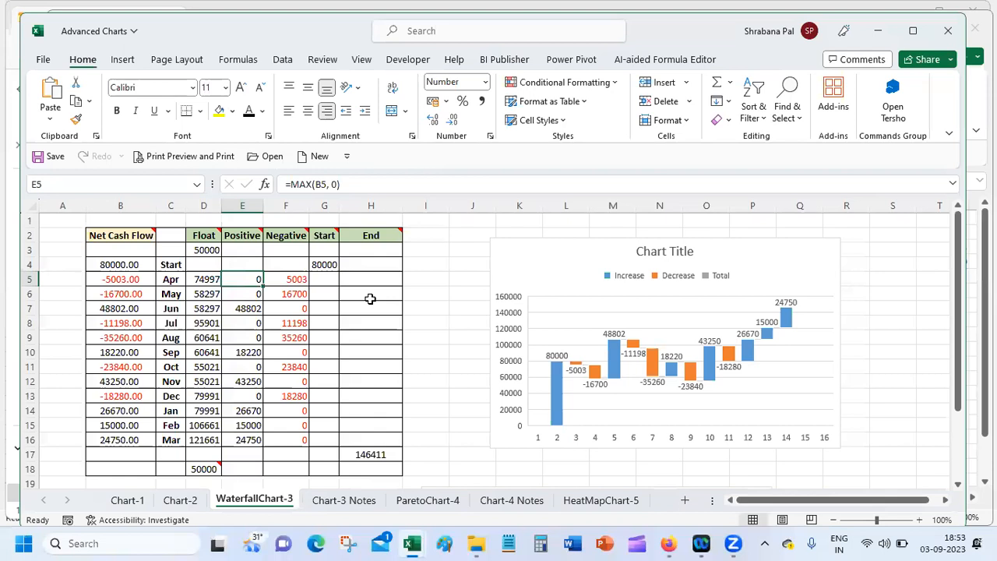
click(281, 280)
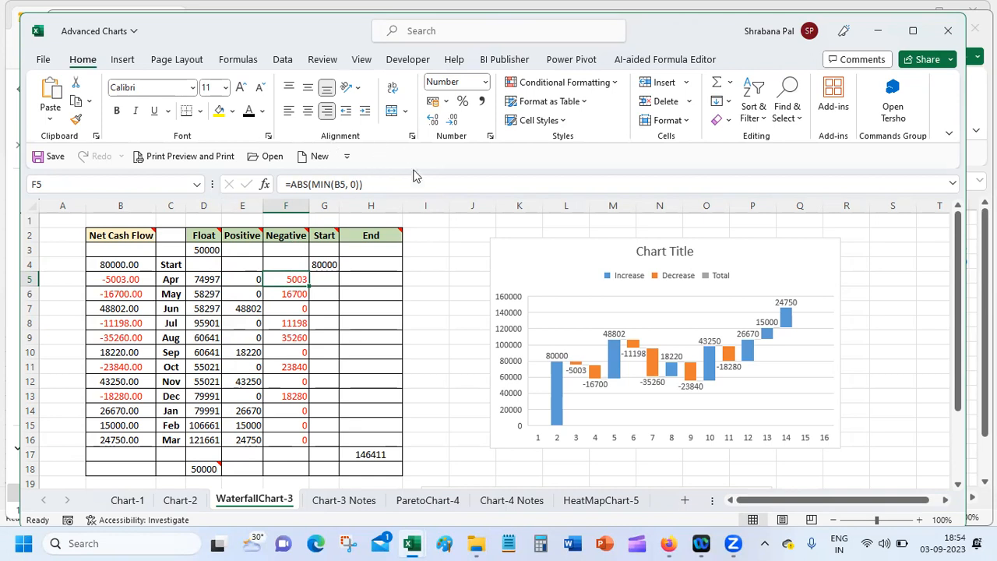
Enter the formula =ABS(B5) in cell I5, using April's net cash flow as the argument
click(437, 280)
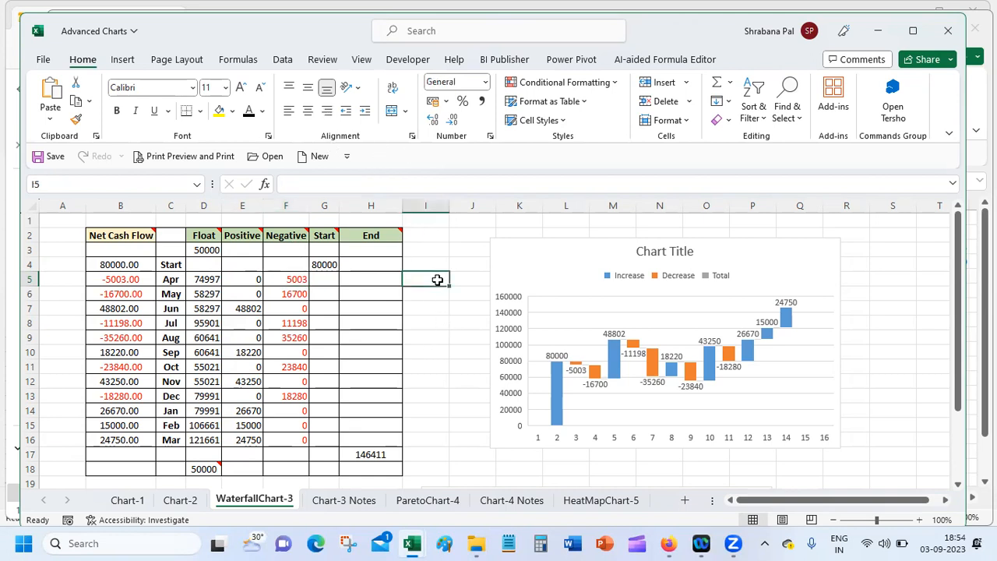
text(=a)
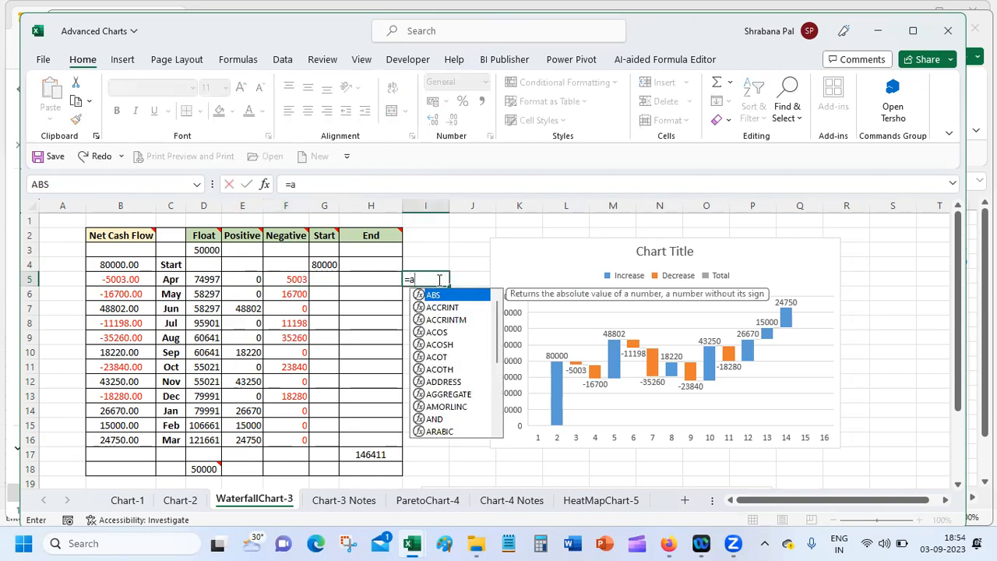
text(b)
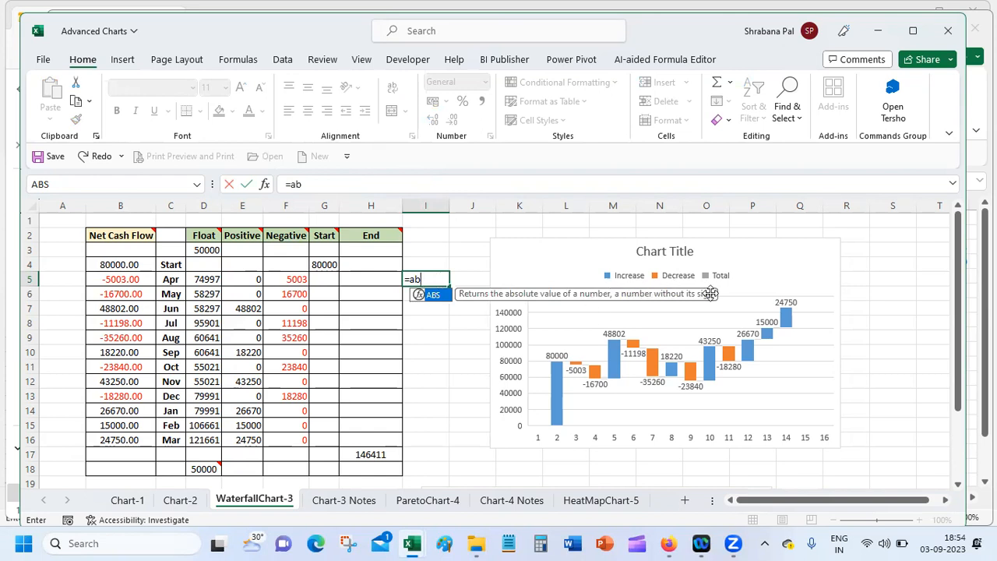
mouse_move(775, 309)
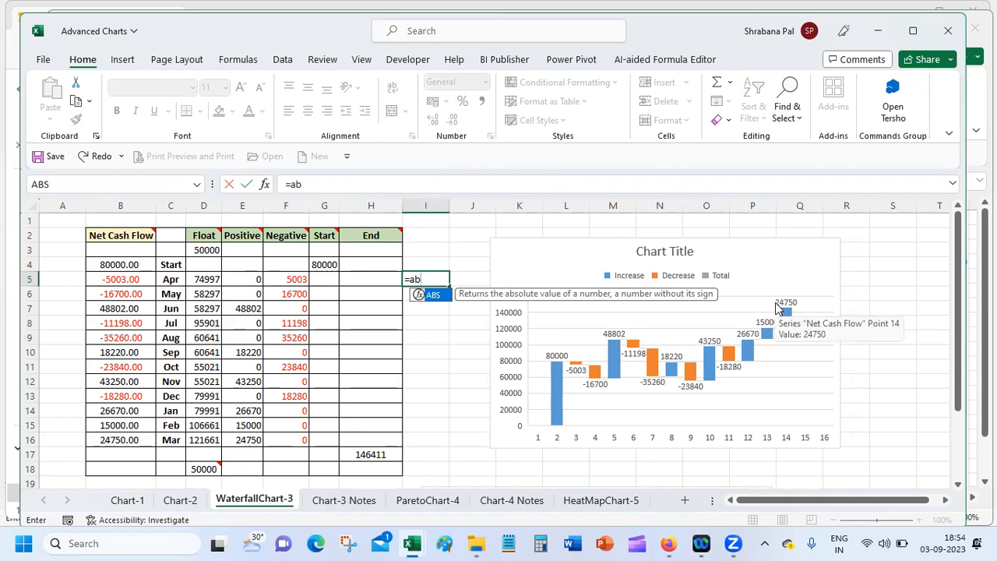
key(Tab)
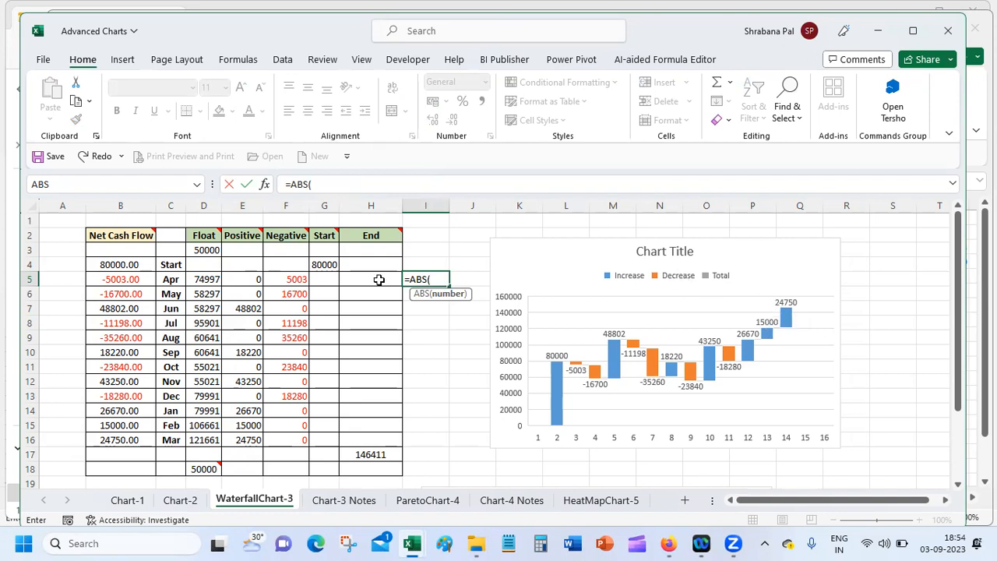
click(127, 285)
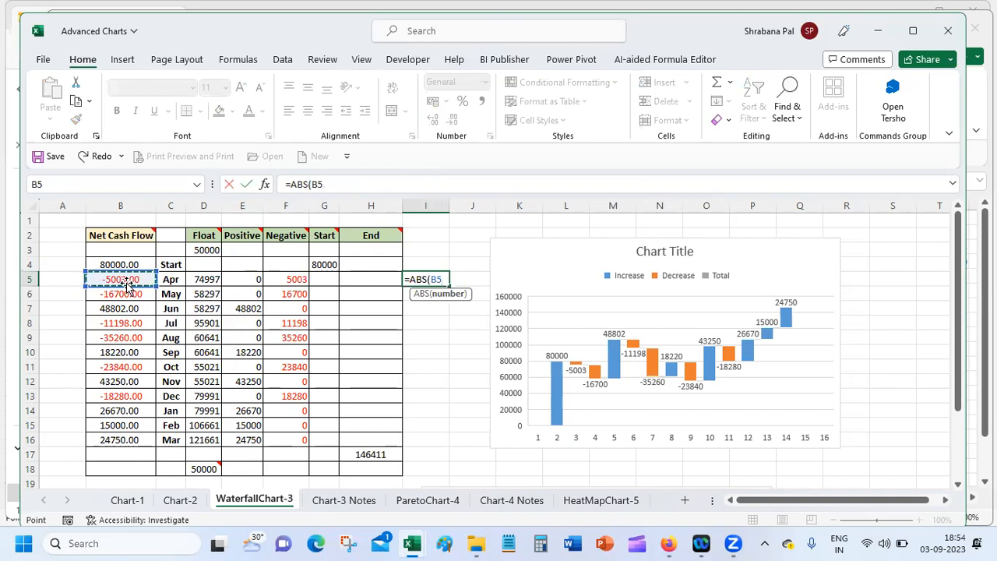
key(Return)
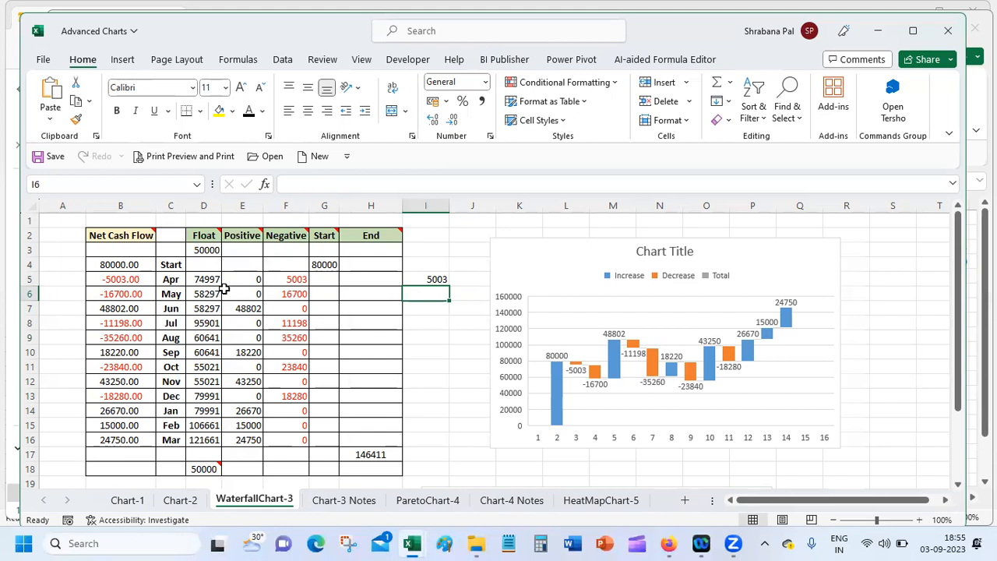
Try a waterfall chart from the net cash flow values and month labels in B4:C16, and delete it
click(108, 281)
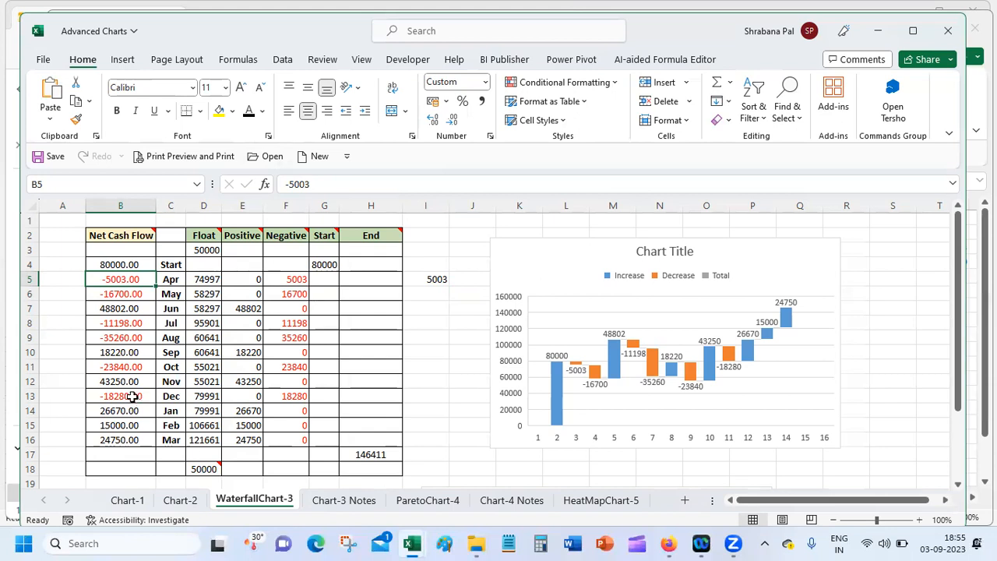
click(111, 264)
drag(130, 297, 173, 450)
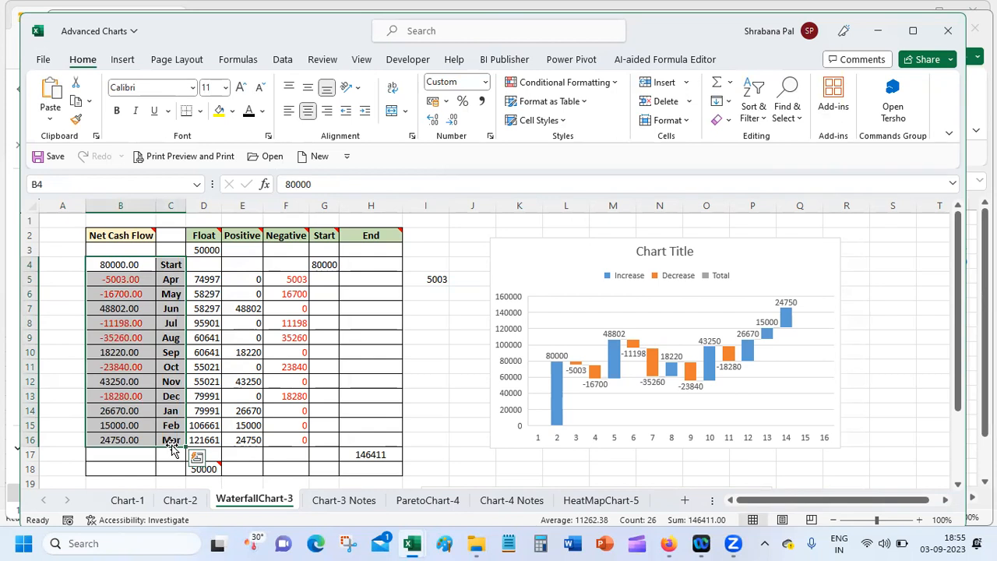
click(123, 61)
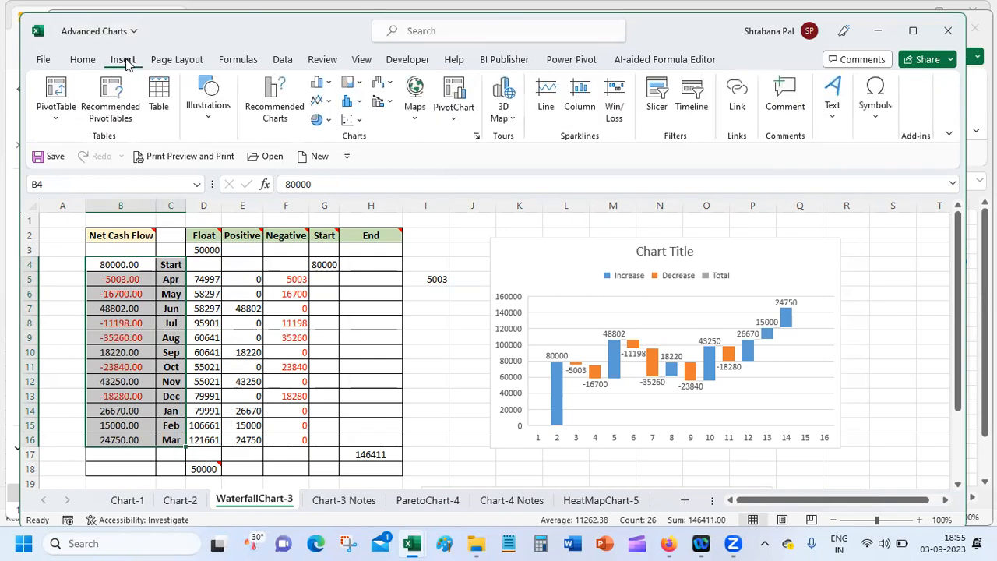
click(390, 87)
click(391, 133)
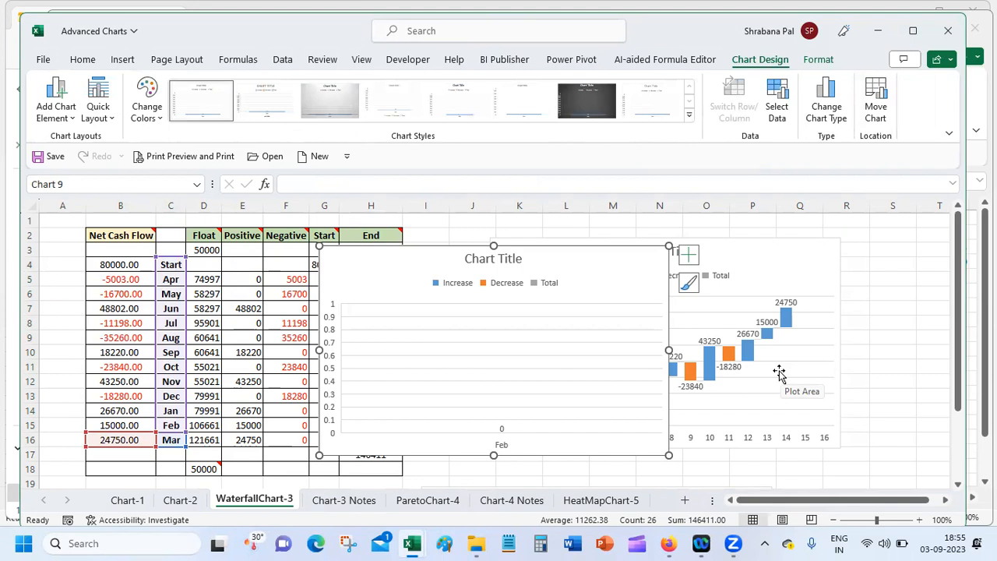
key(Delete)
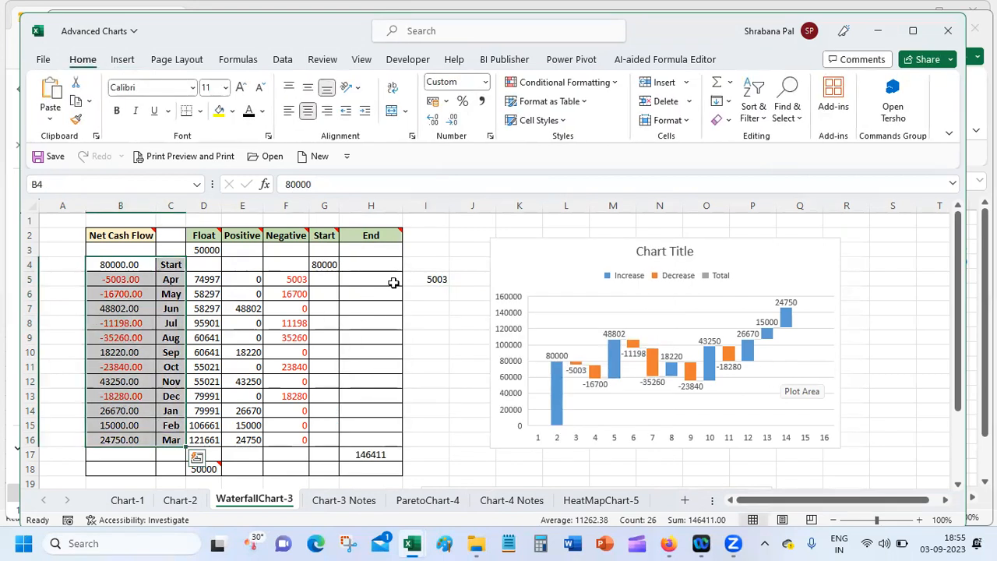
Insert a waterfall chart from the month labels and Float values in C4:D16
drag(170, 265, 210, 441)
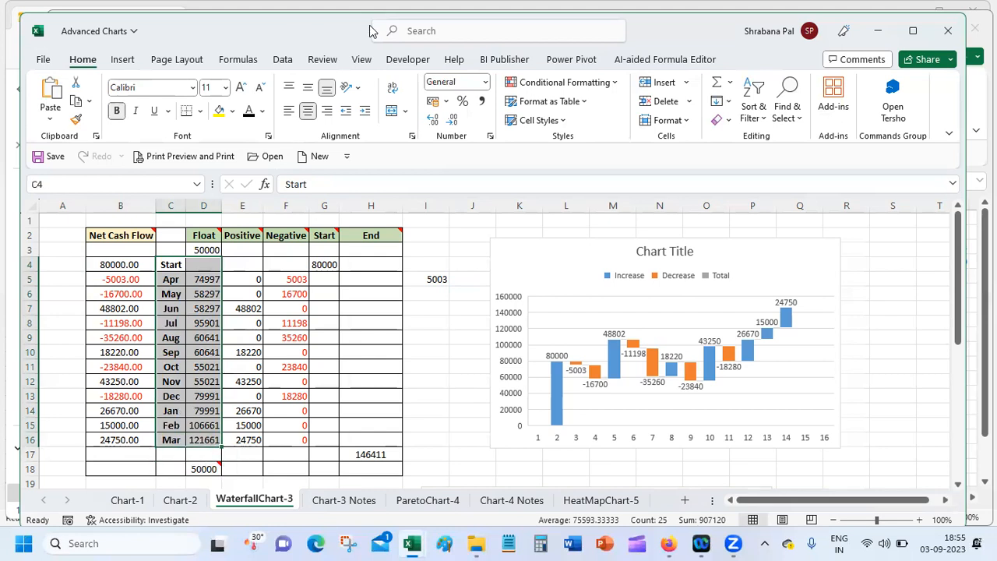
click(127, 61)
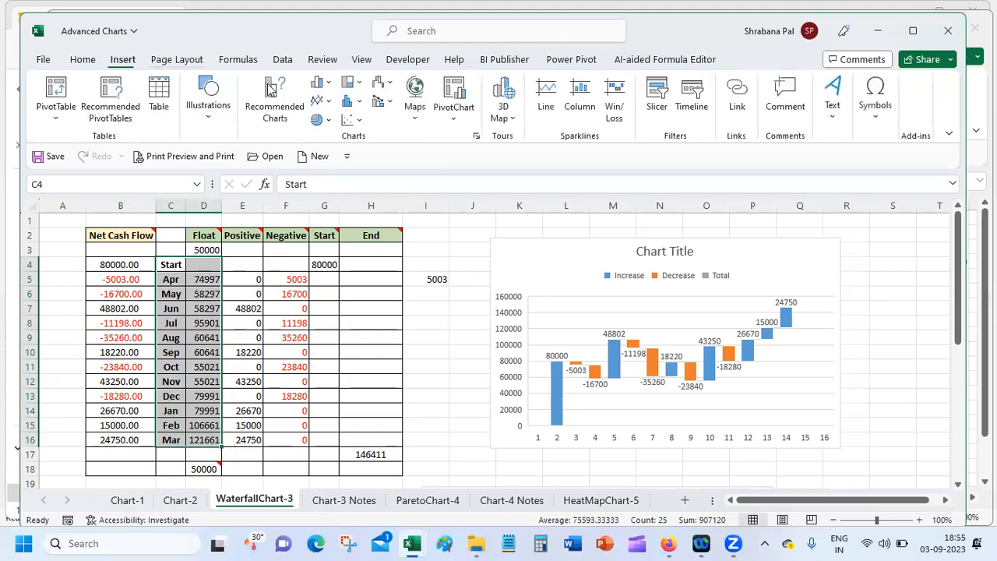
click(319, 83)
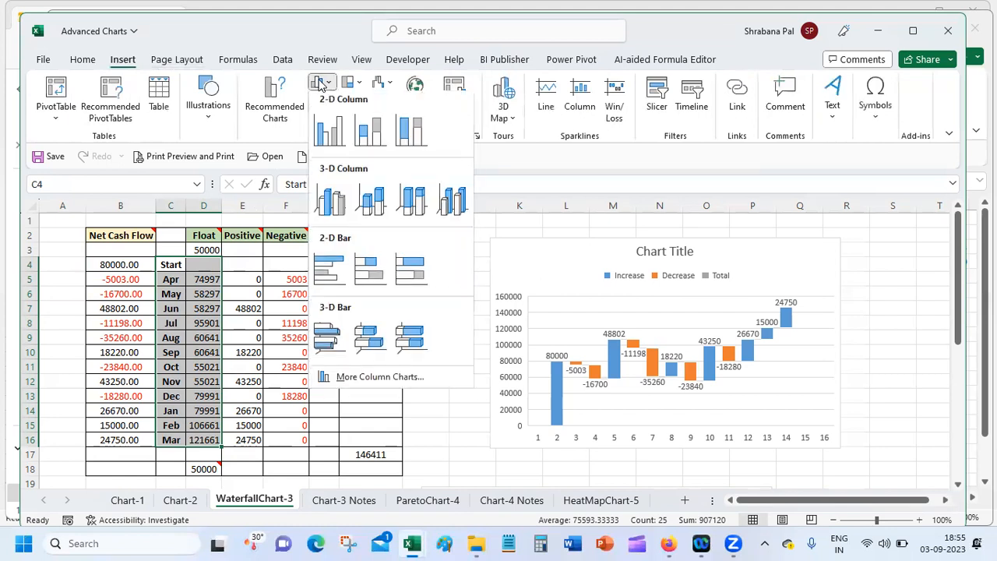
click(363, 83)
click(362, 83)
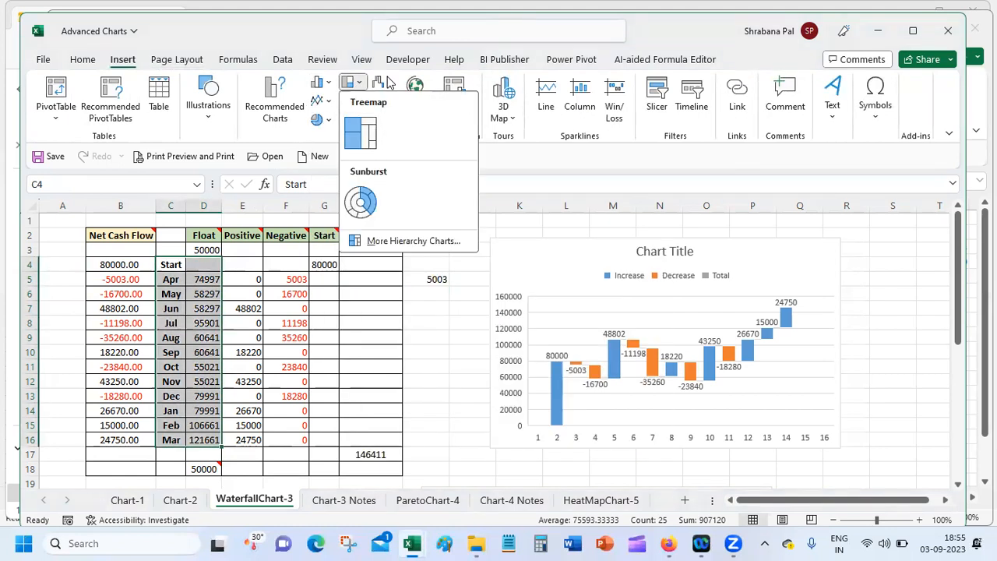
click(382, 82)
click(391, 134)
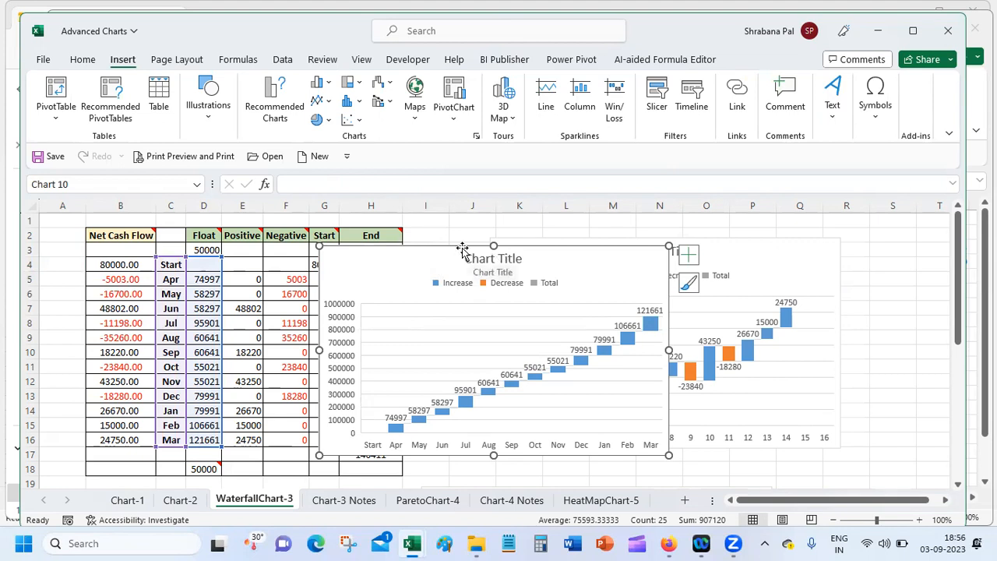
Move the Float waterfall chart over the table beside the existing chart, and delete its title and the chart itself
drag(462, 247, 236, 233)
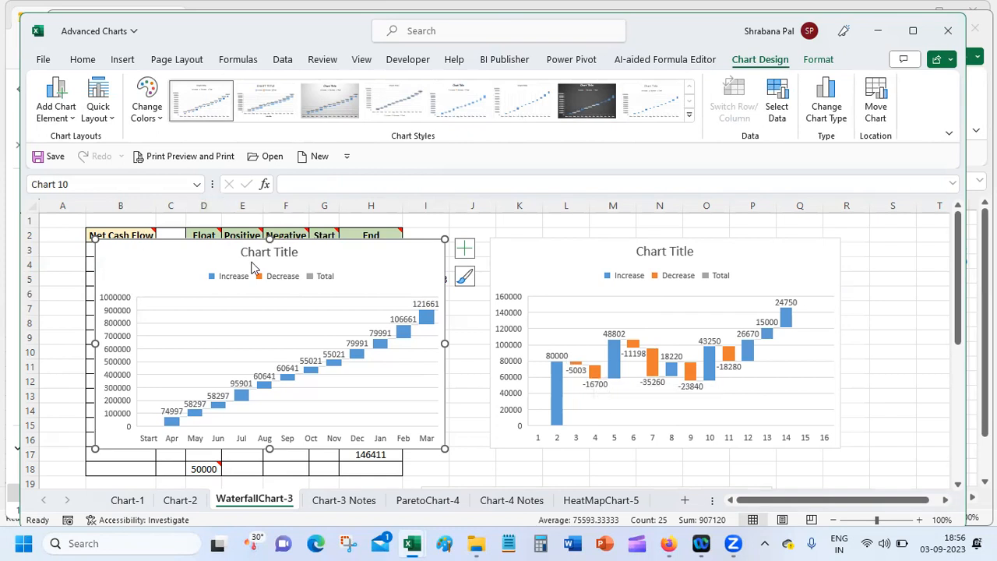
click(296, 249)
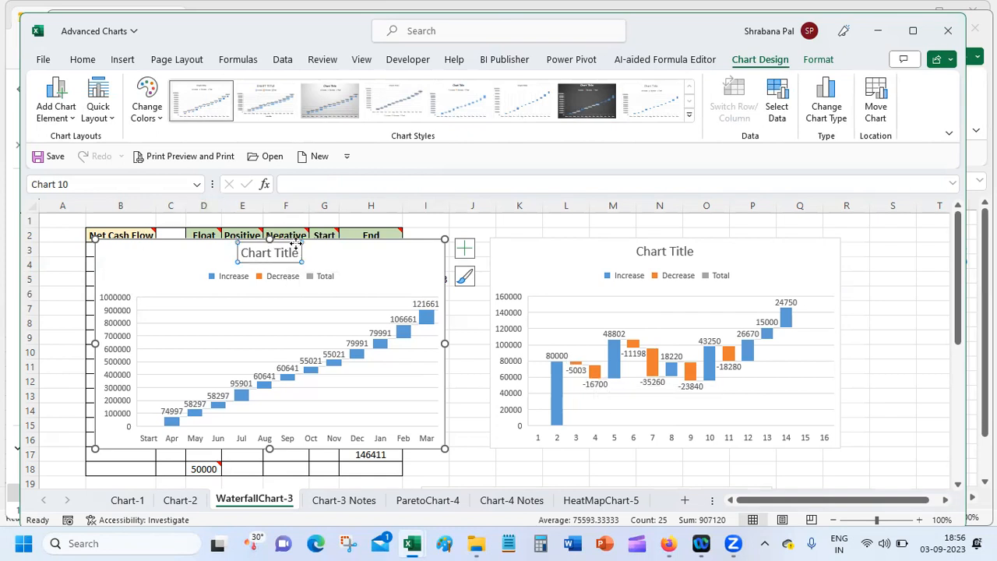
key(Delete)
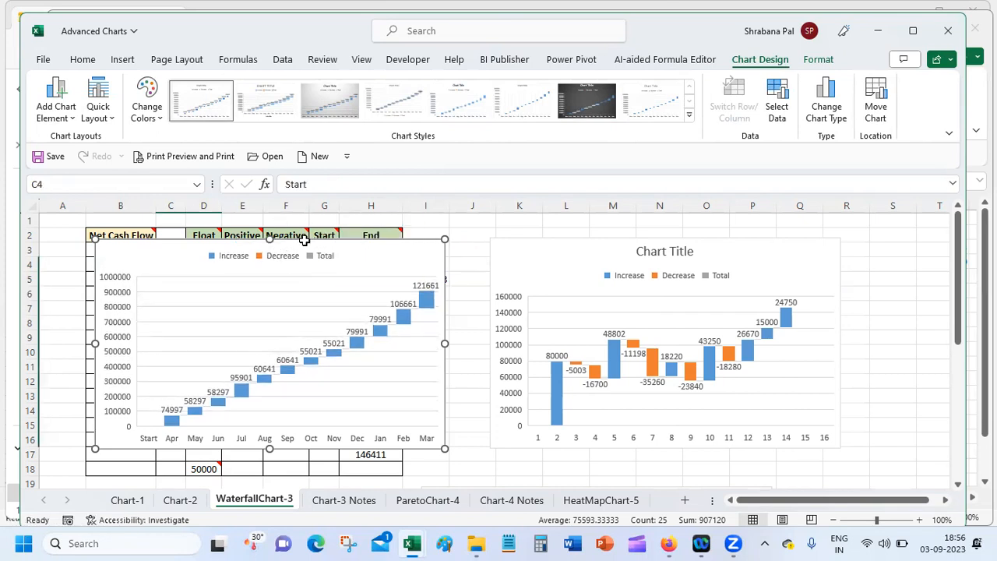
key(Delete)
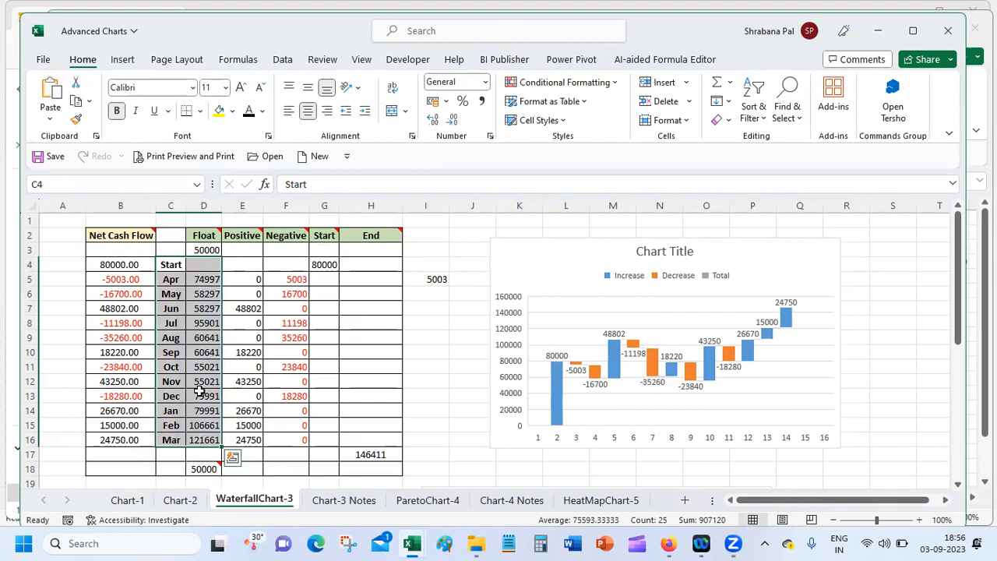
Examine the End formula in H17 and the March cells it references, leaving it as it is
click(164, 369)
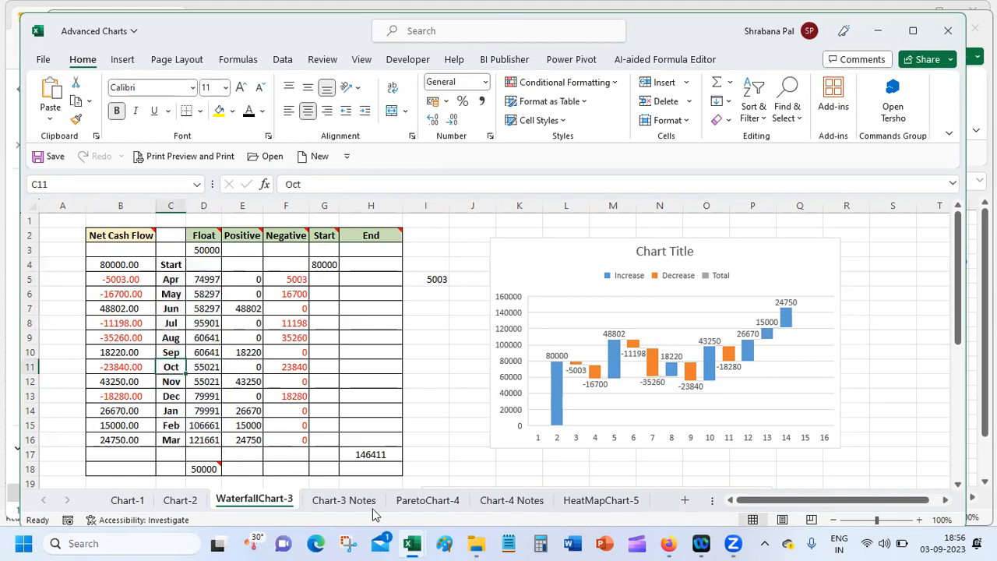
click(358, 458)
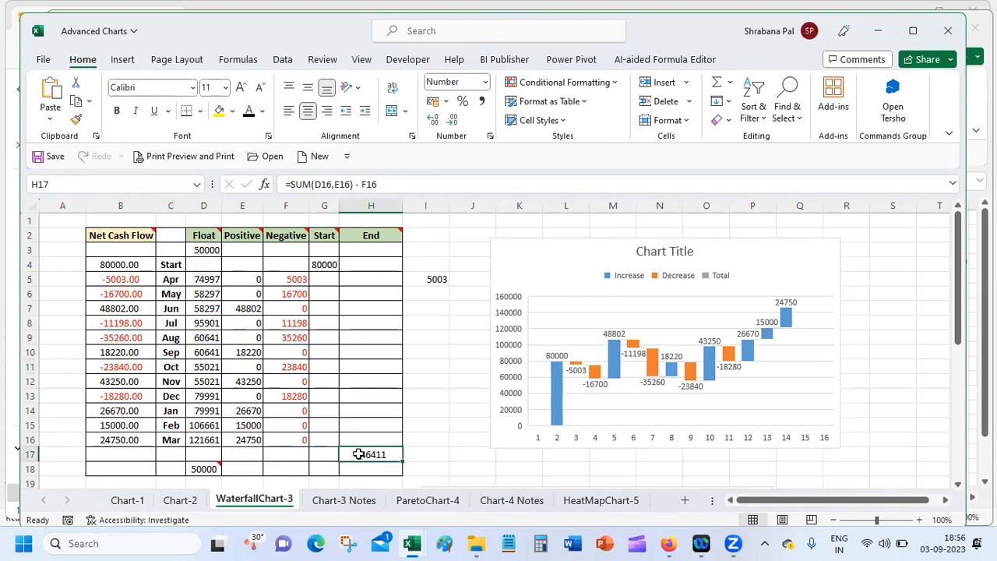
double_click(358, 454)
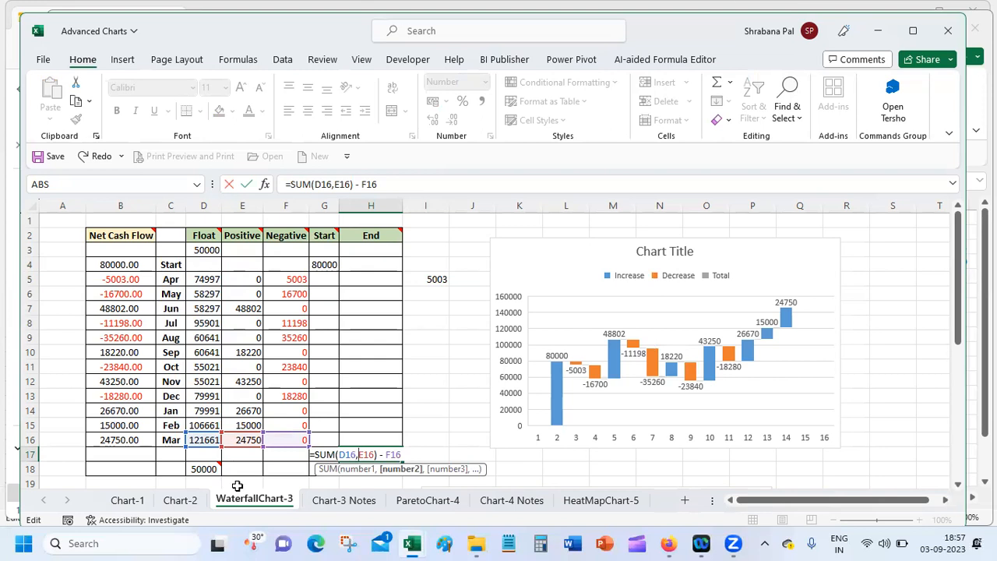
key(Return)
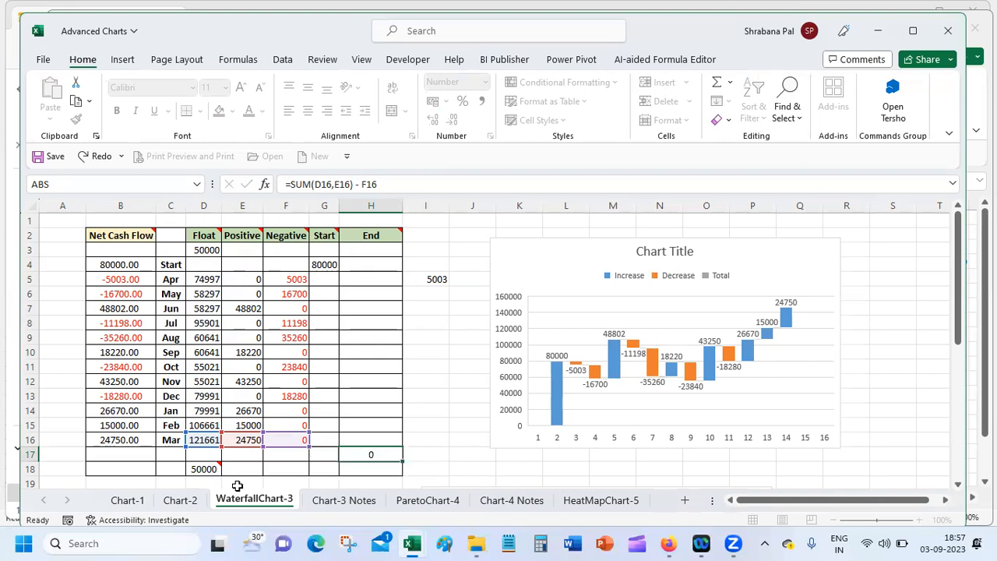
Clear the 50000 from D18 below the Float values, and compare the waterfall chart with the note on that cell
click(207, 467)
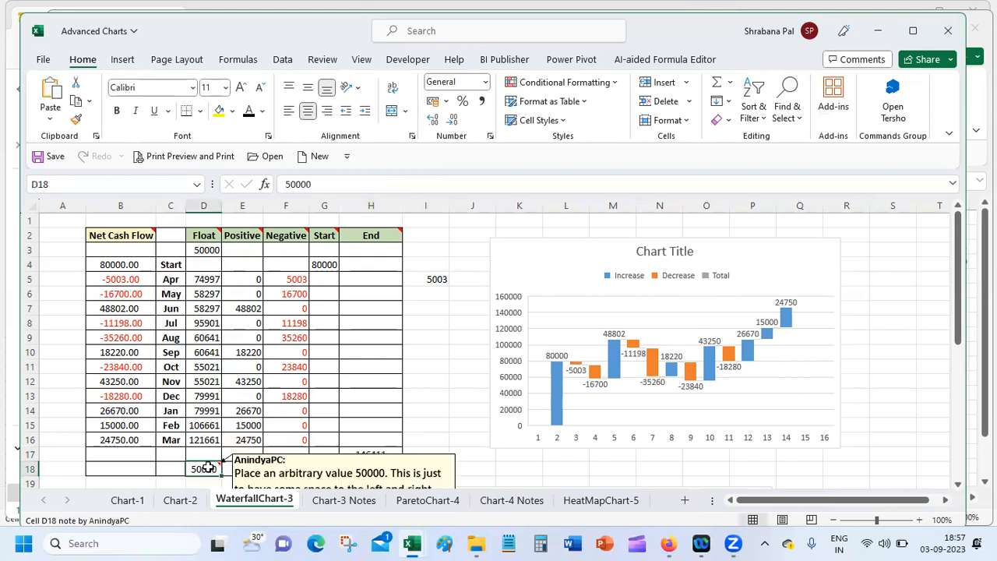
drag(958, 322, 958, 352)
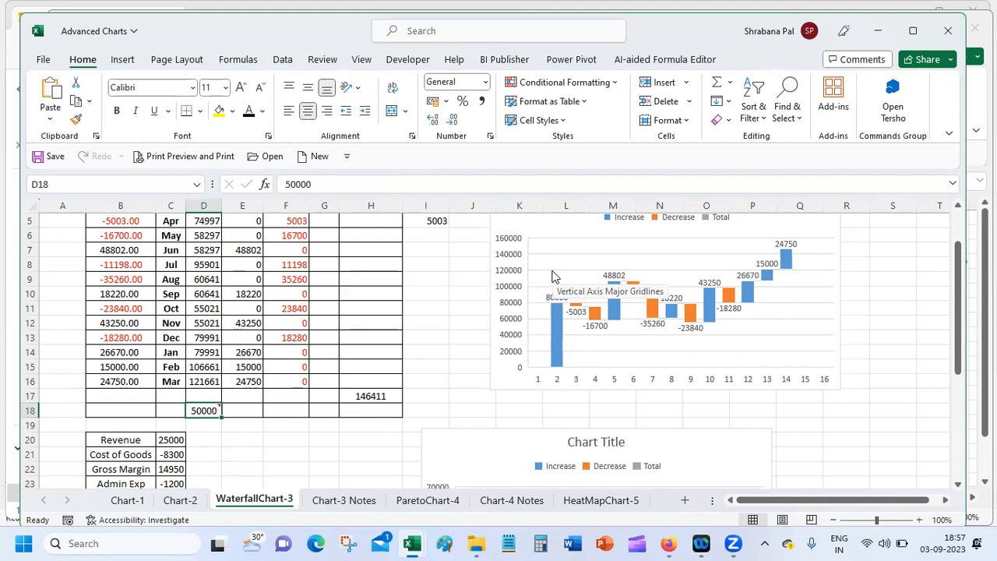
key(Return)
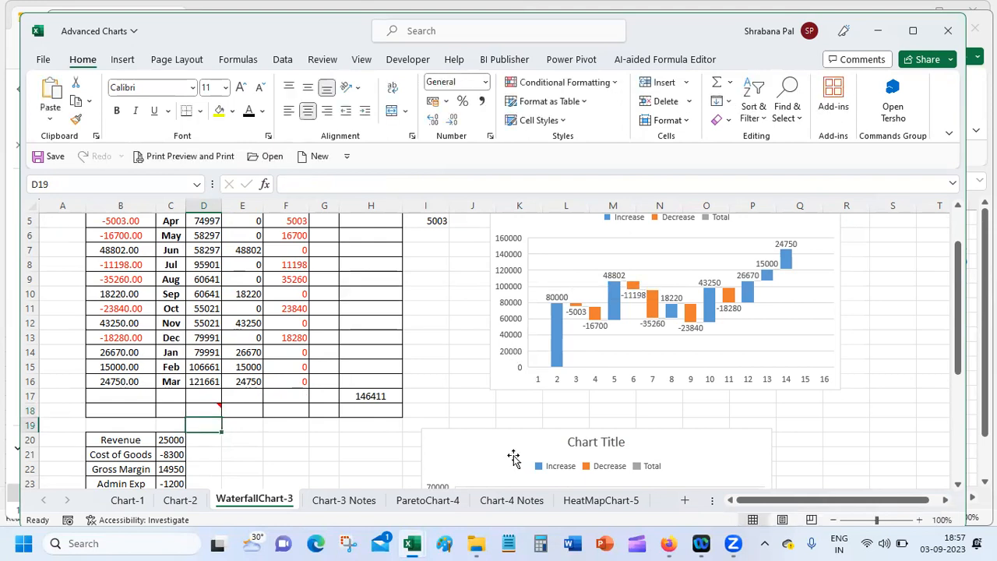
click(457, 420)
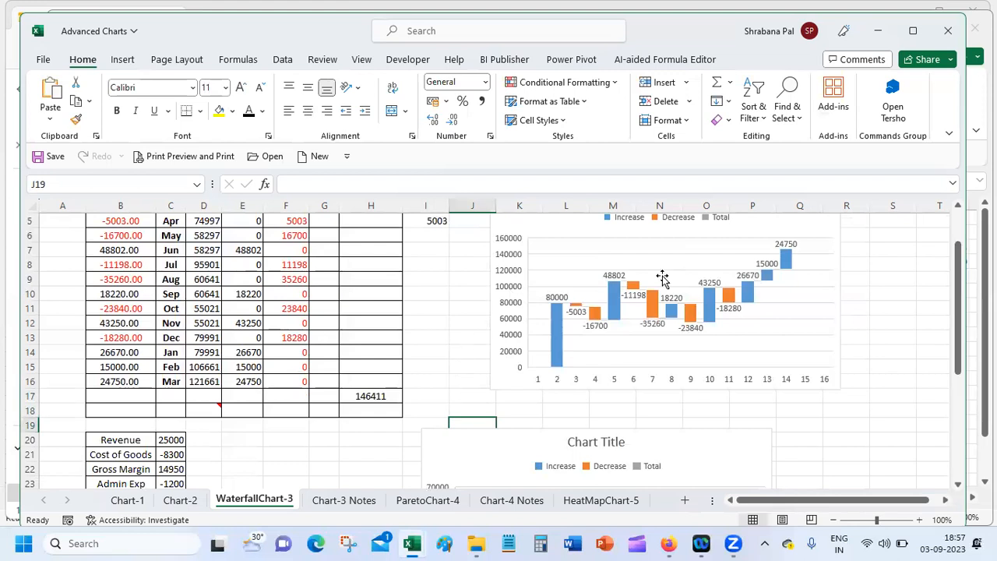
mouse_move(753, 292)
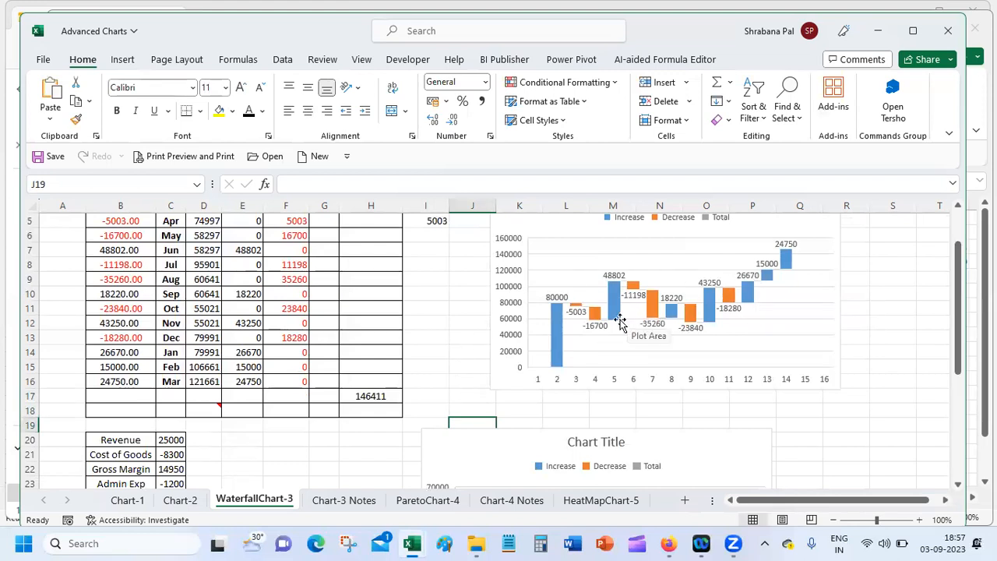
mouse_move(200, 410)
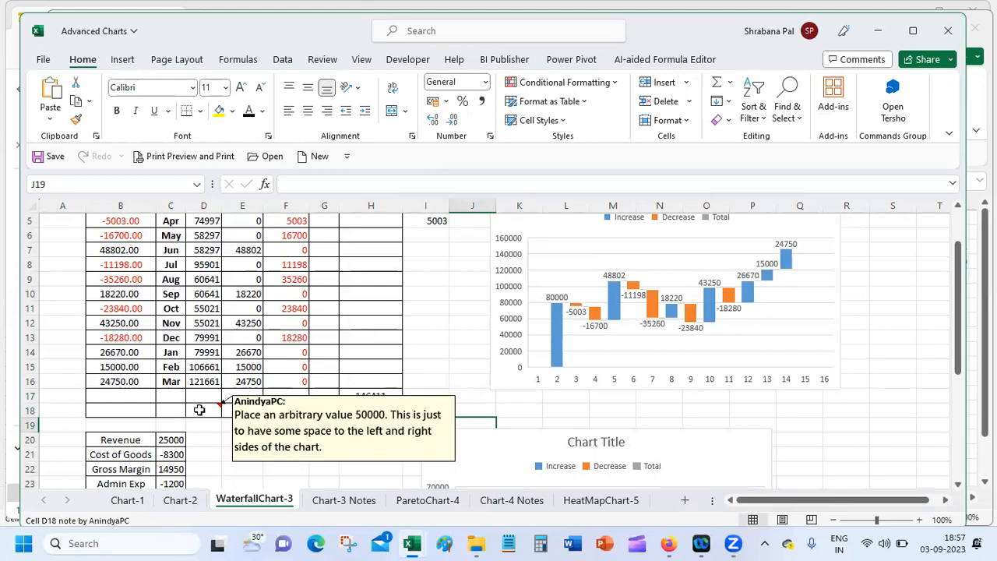
Undo the clearing of D18 and select cell F20
click(306, 472)
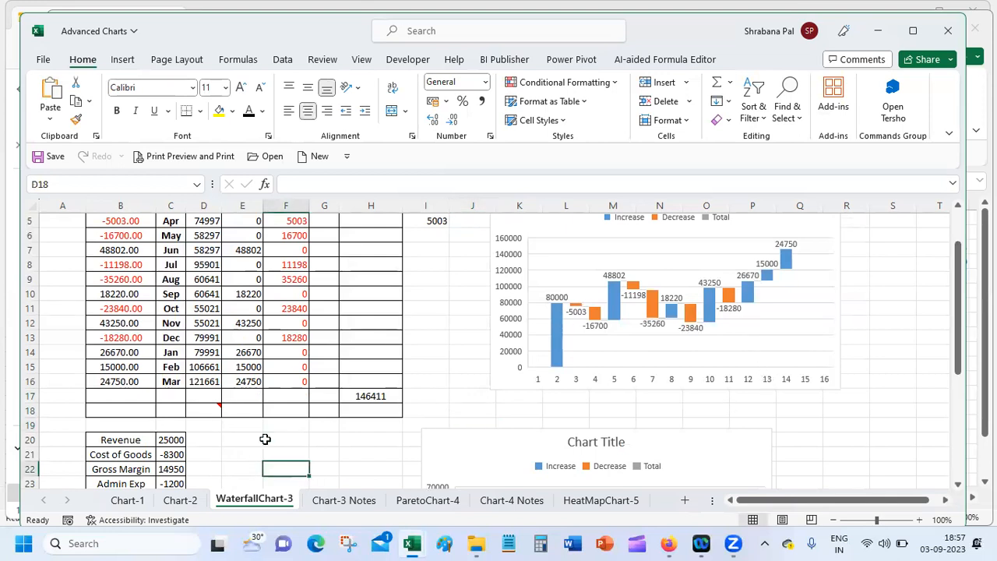
key(ctrl+z)
click(265, 439)
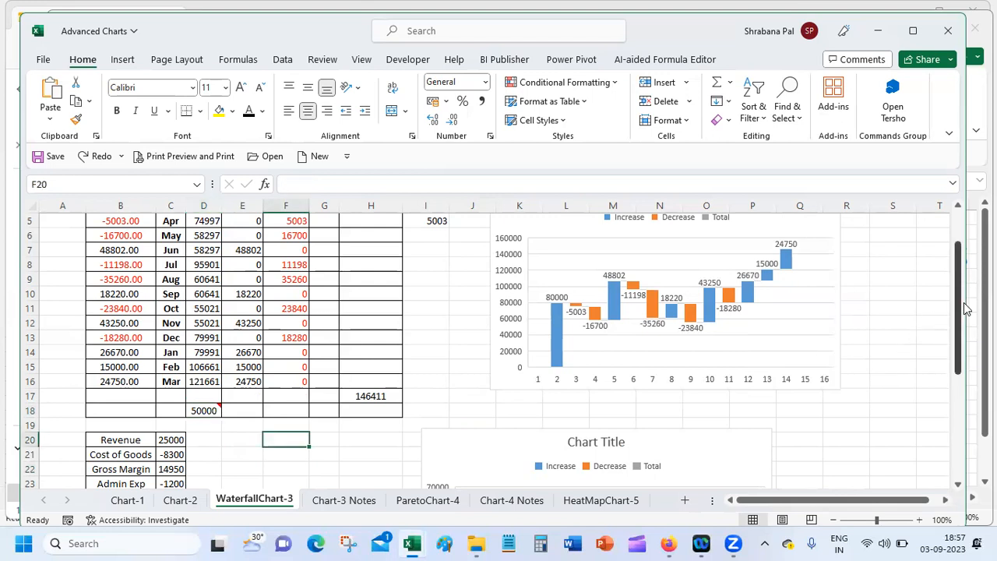
Delete the arbitrary 50000 from cell D18 in the Float column
drag(957, 305, 958, 309)
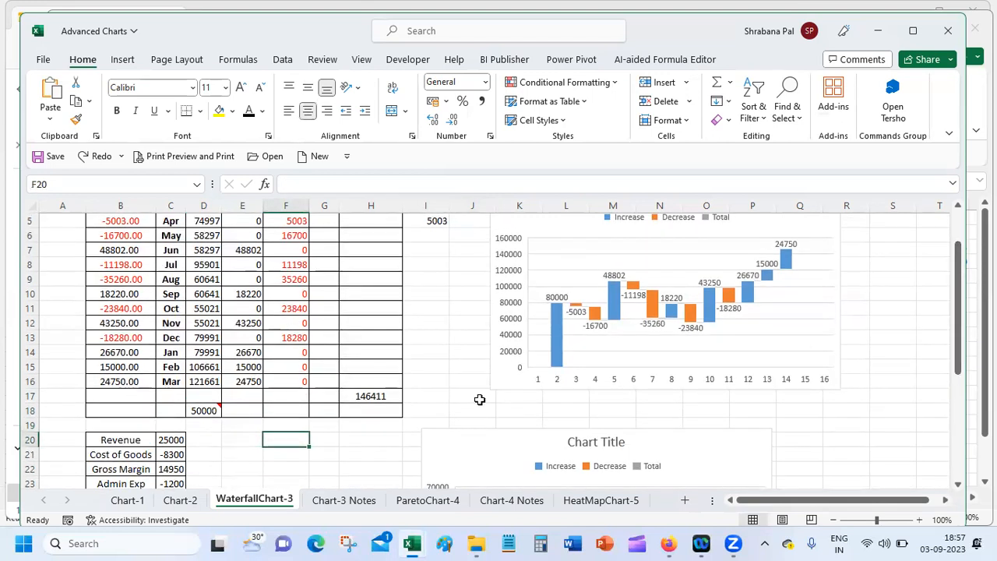
click(206, 410)
key(Delete)
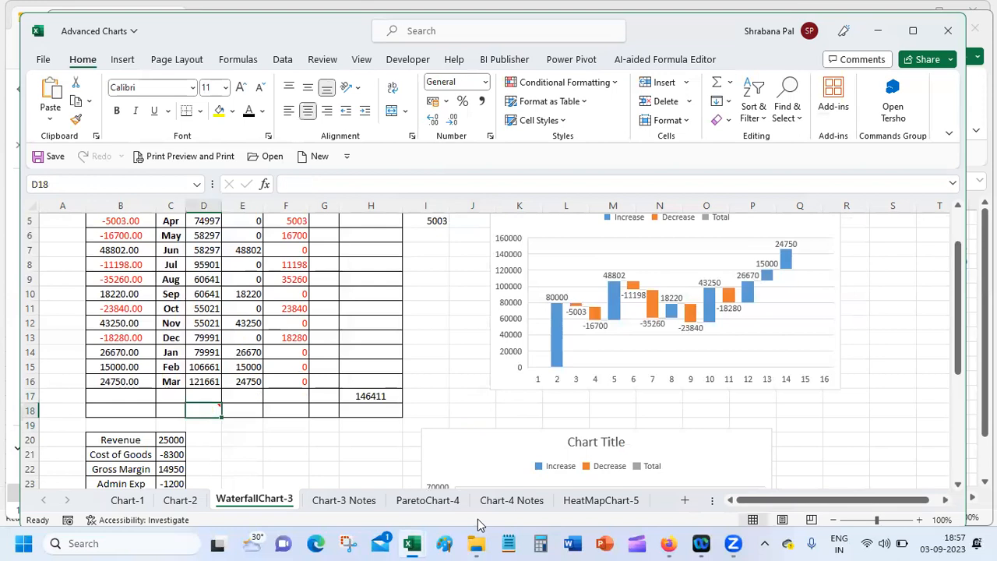
Try 500000 as the spacing value in cell D18 below the Float values, and undo the entry
click(415, 459)
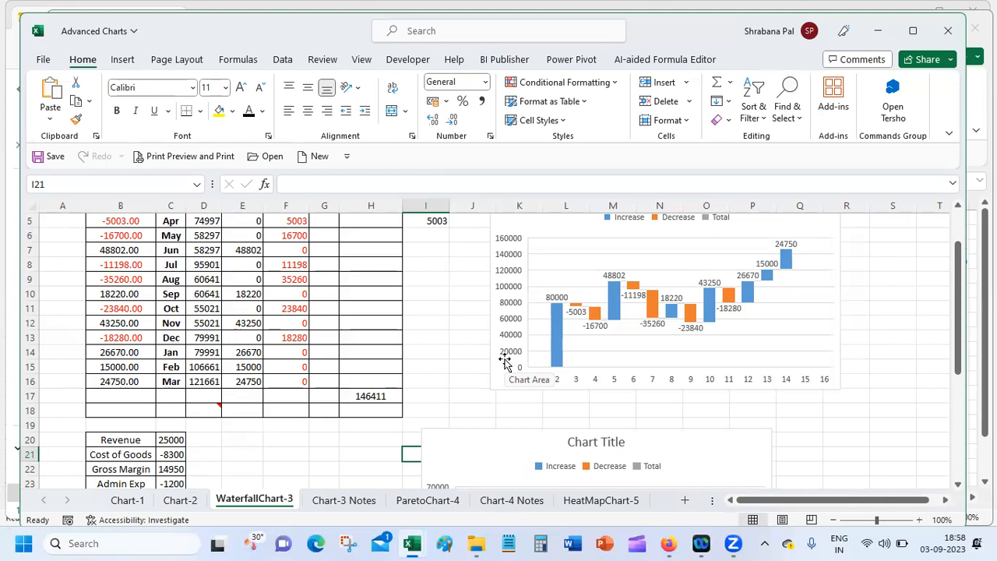
click(204, 410)
text(500)
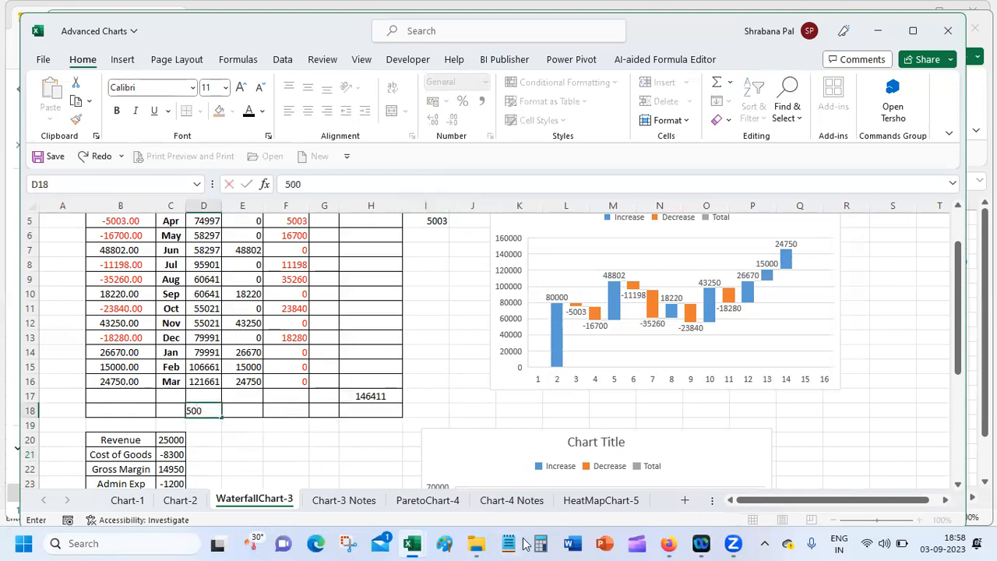
text(000)
key(Return)
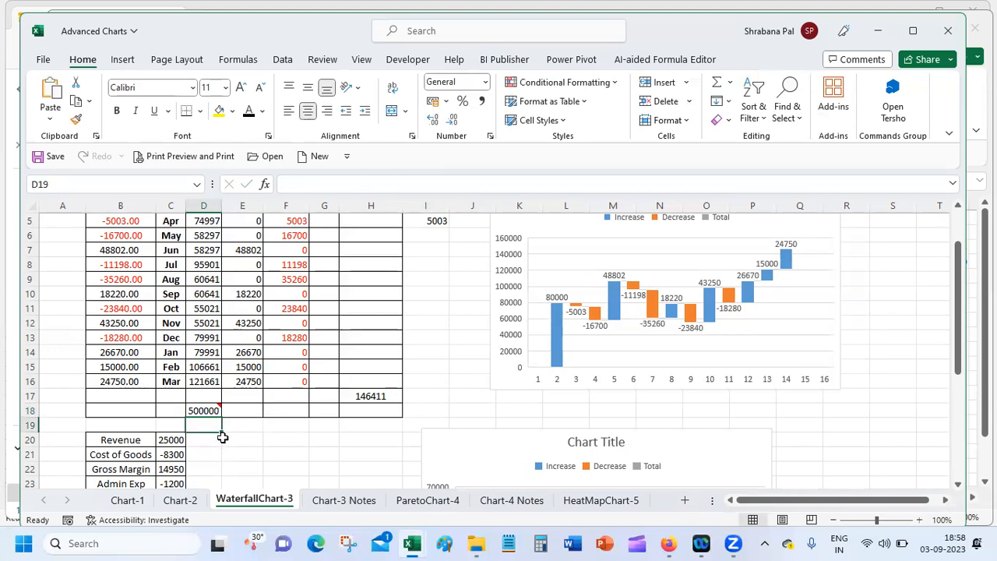
key(ctrl+z)
click(248, 428)
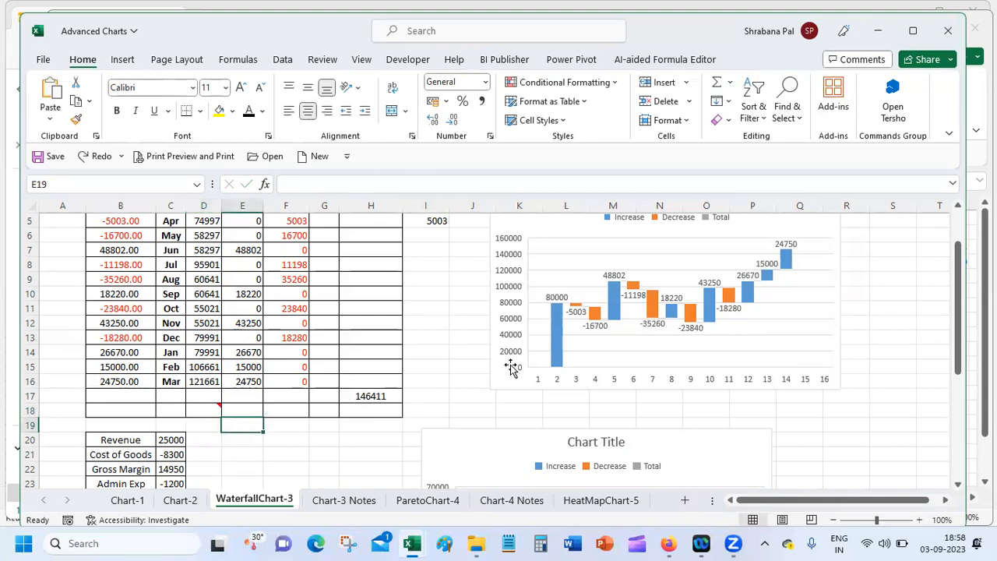
Enter 50000 in cell D18 below the Float values and enlarge the waterfall chart to about column S and row 22
click(697, 227)
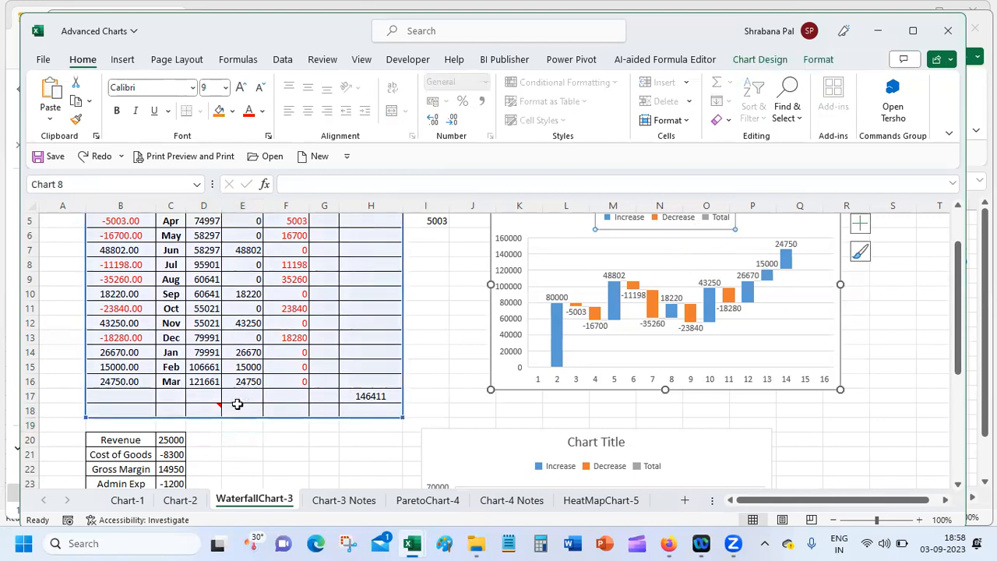
click(324, 452)
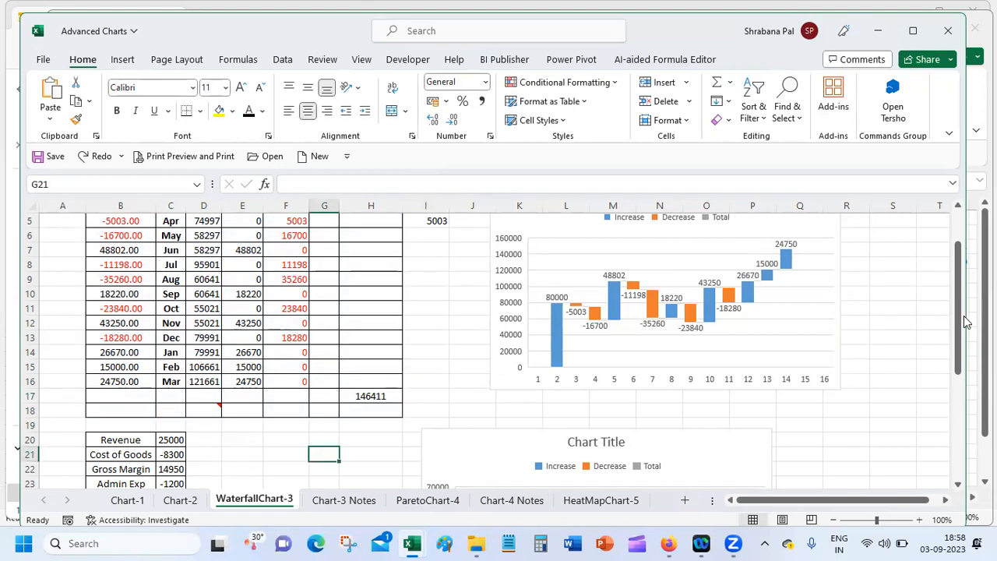
scroll(358, 389, down, 1)
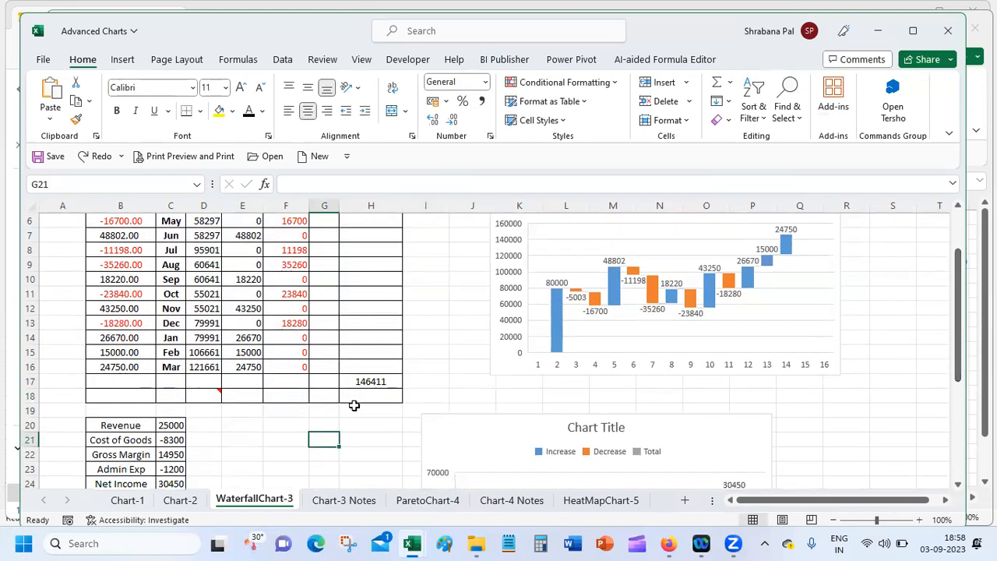
click(198, 395)
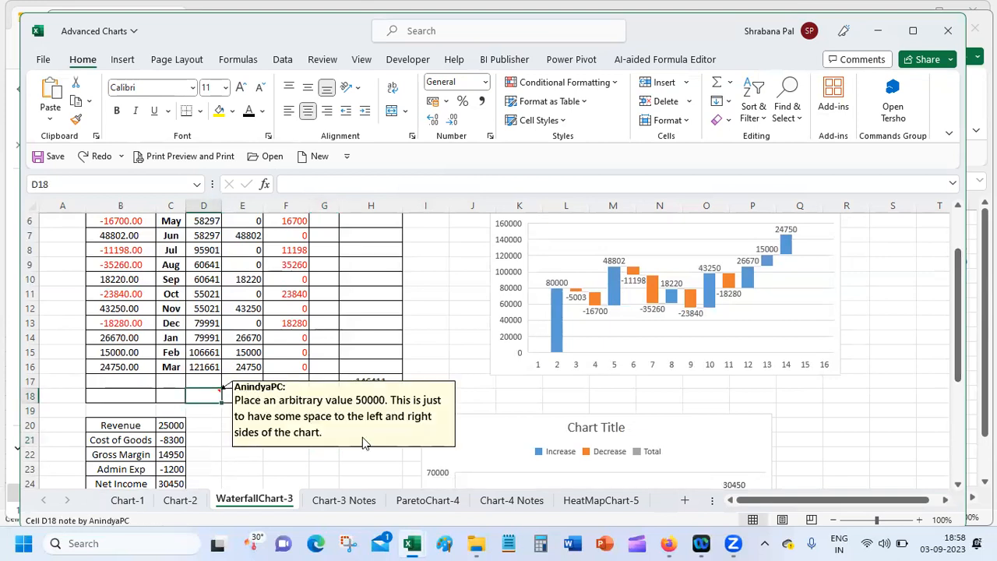
text(50000)
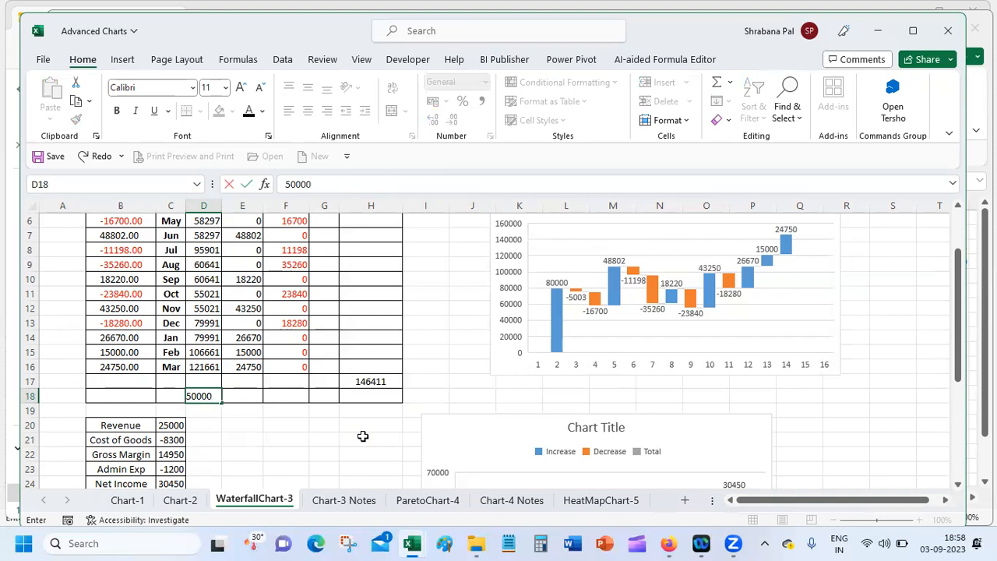
key(Return)
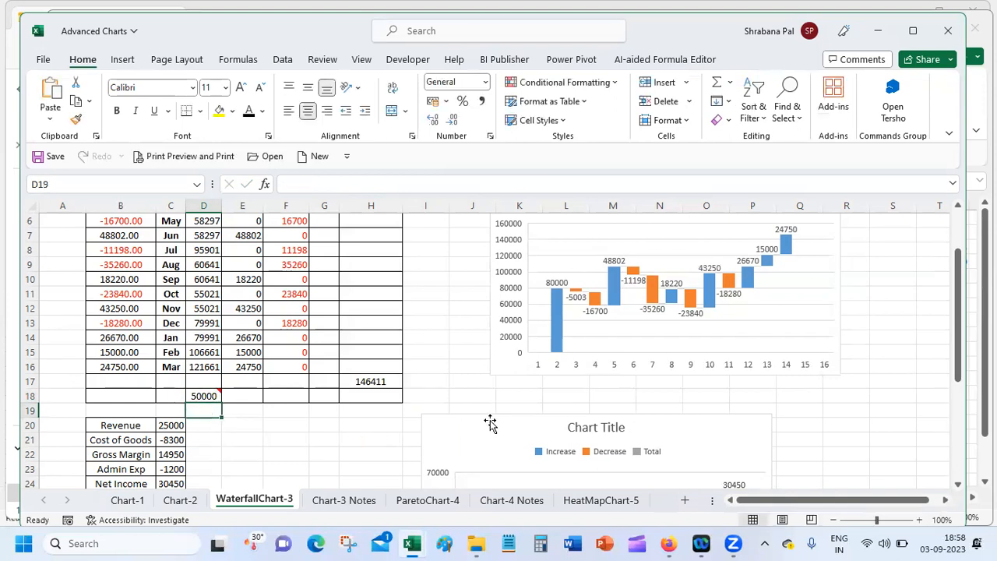
drag(841, 376, 916, 460)
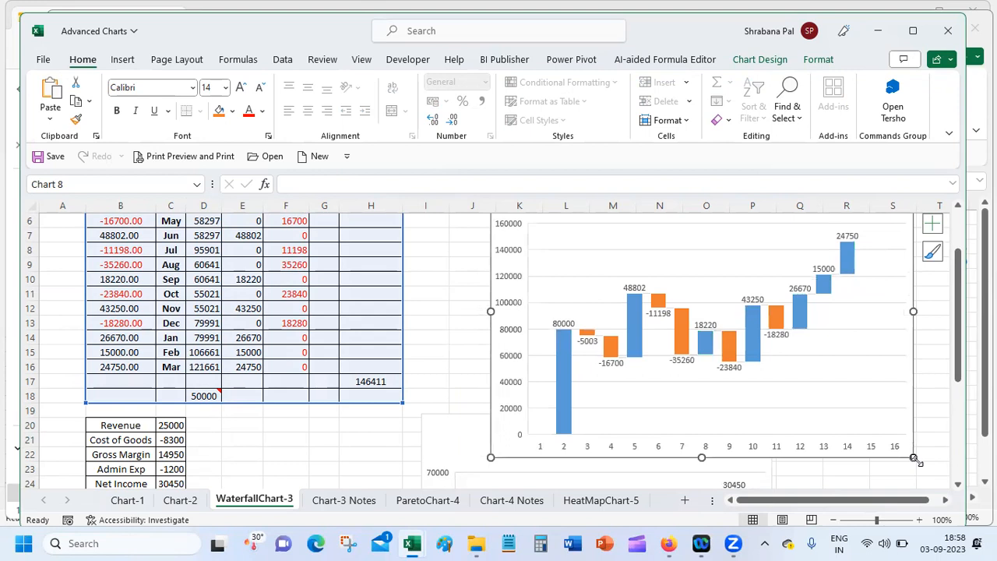
Change the spacing value in cell D18 to 5000
click(204, 394)
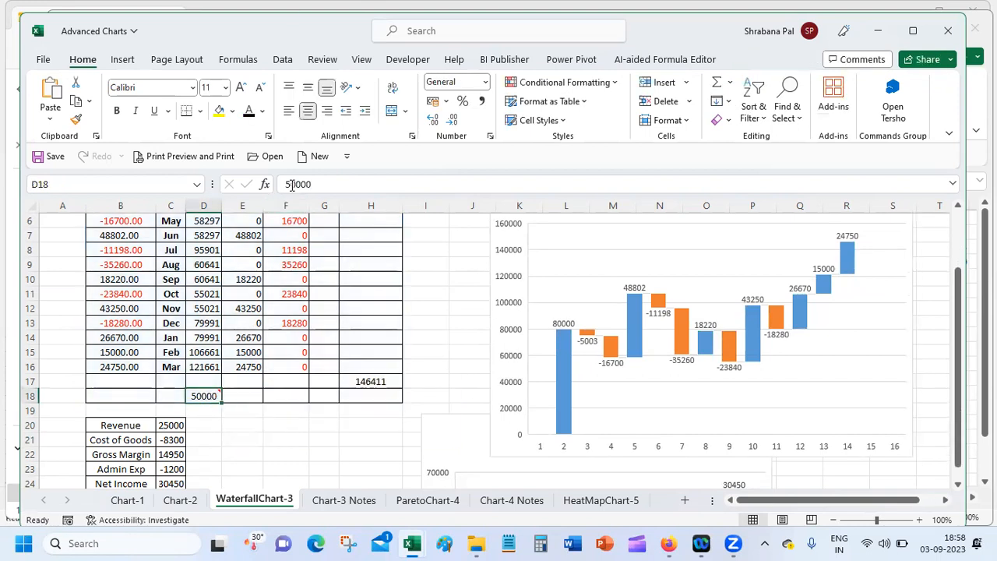
click(292, 184)
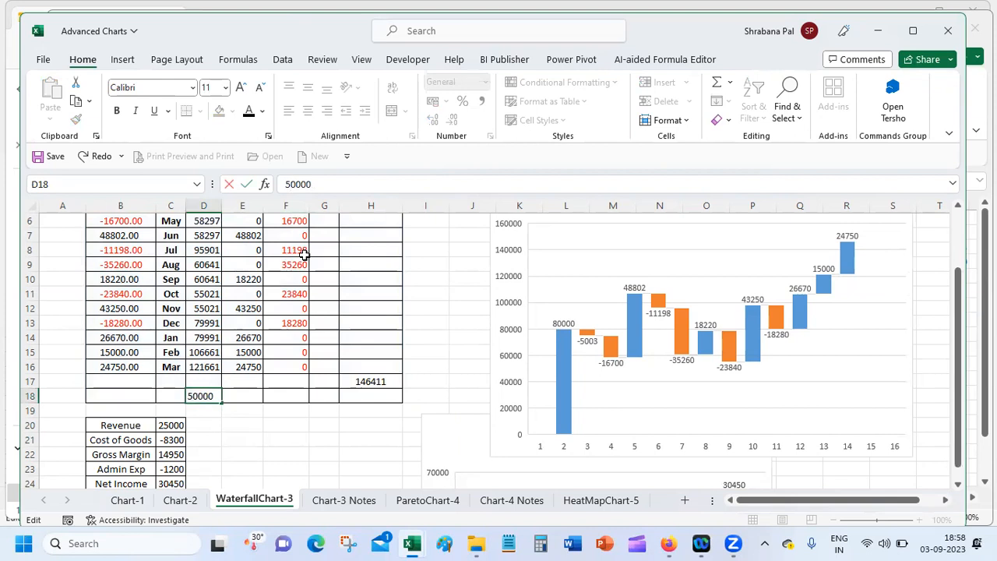
key(Return)
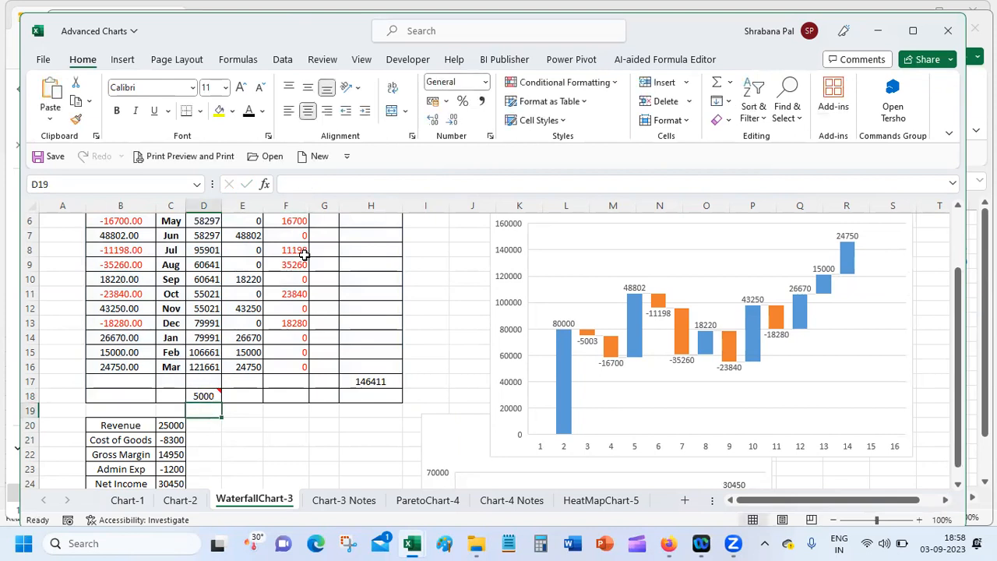
Replace the value in cell D18 with 100000 and check the effect on the waterfall chart
key(Up)
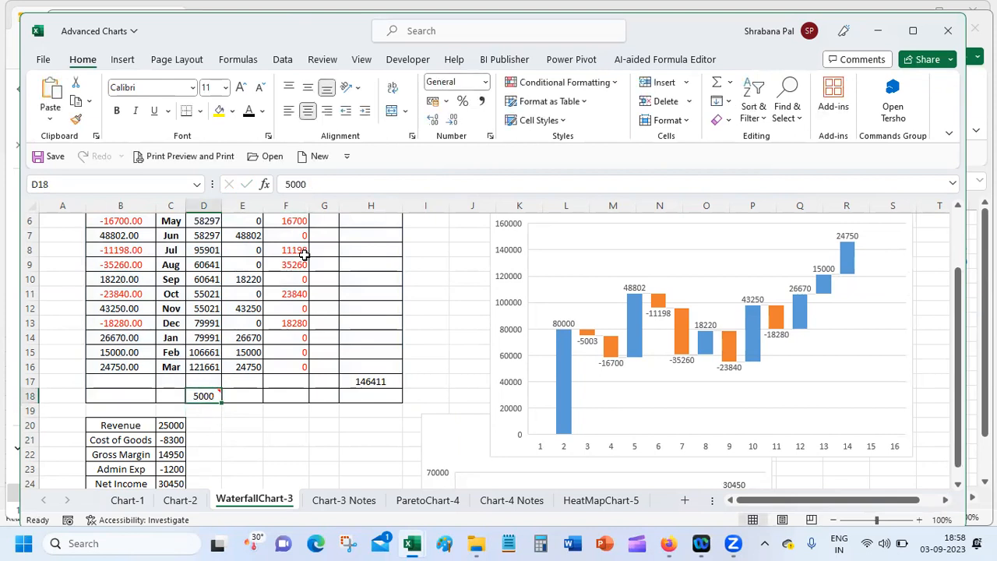
drag(315, 190, 274, 192)
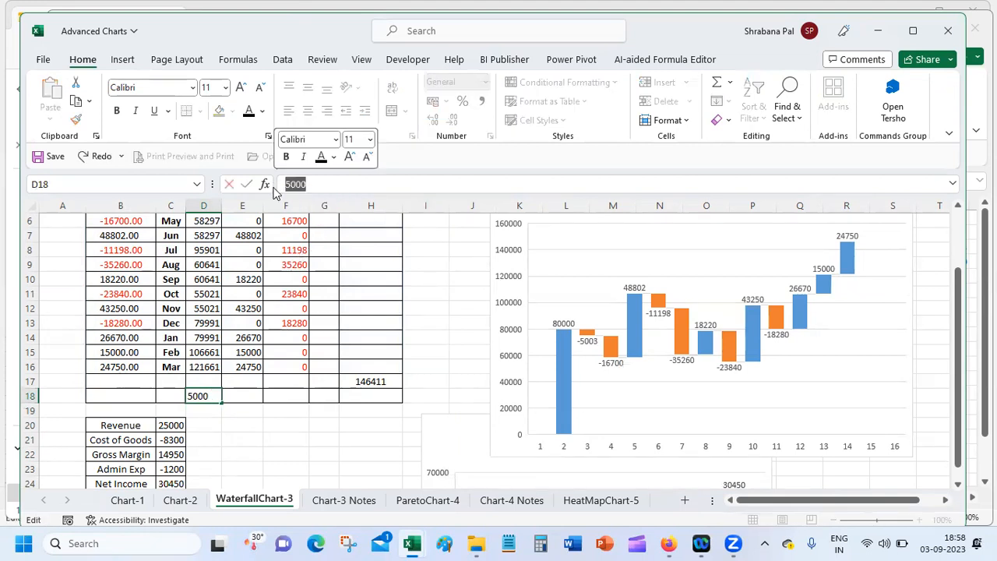
text(10000)
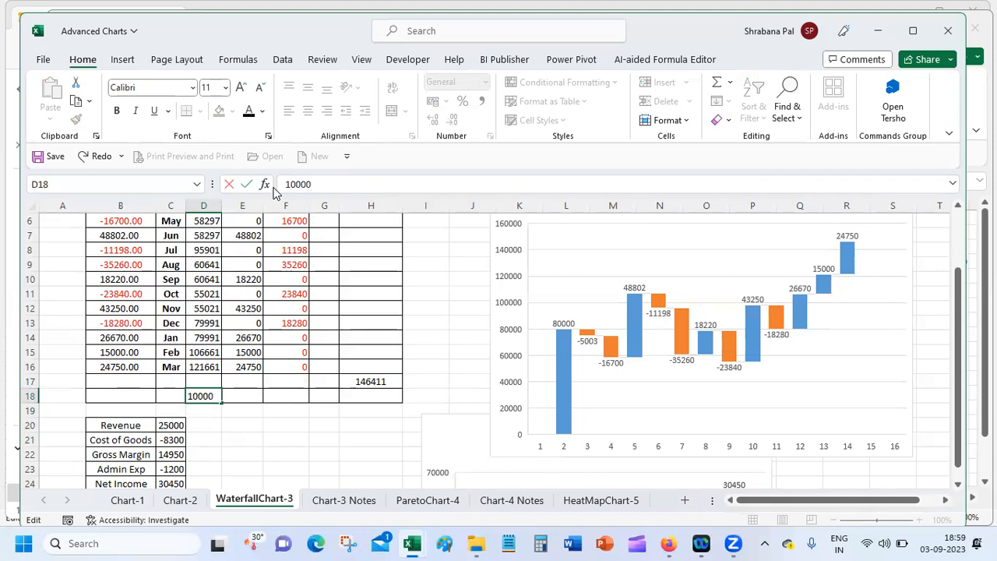
text(0)
key(Return)
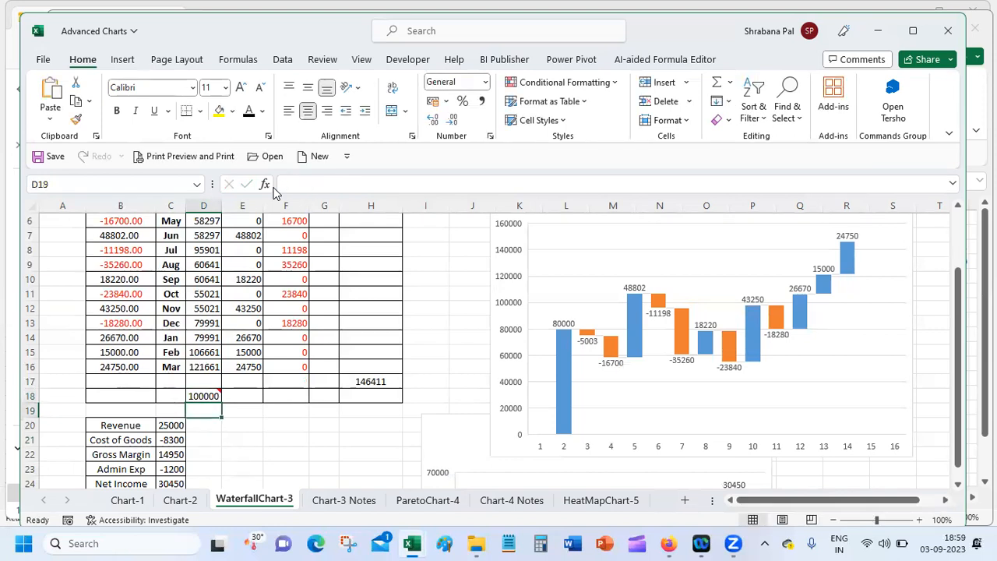
click(904, 228)
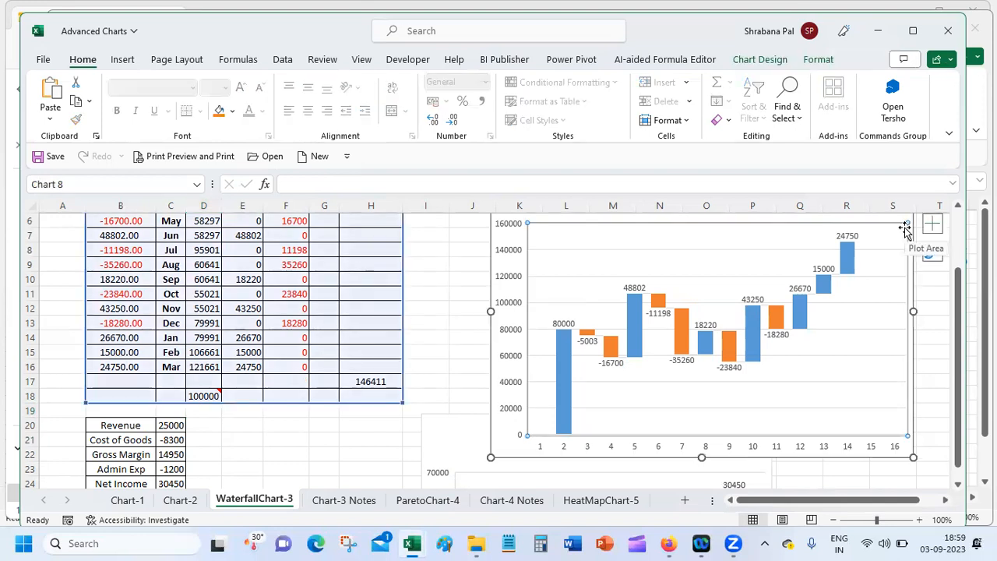
Set the spacing value in cell D3 to 100000 and shrink the waterfall chart to about column R and row 18
drag(959, 360, 963, 313)
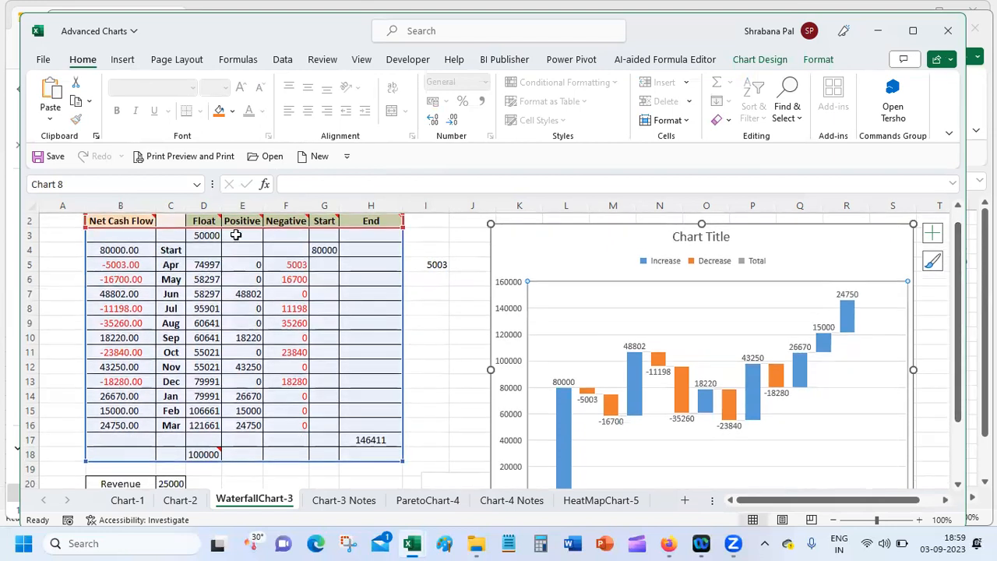
click(202, 237)
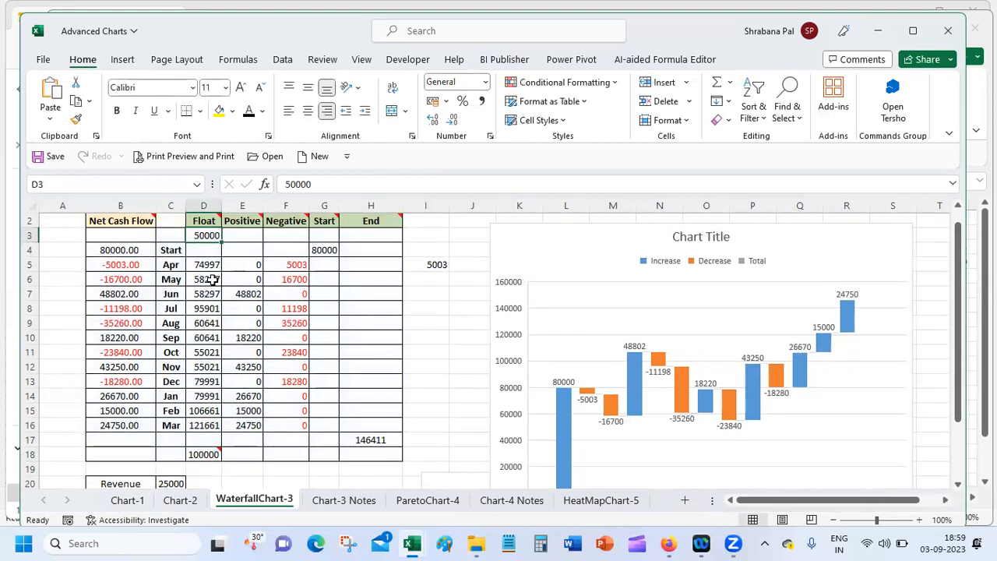
text(100000)
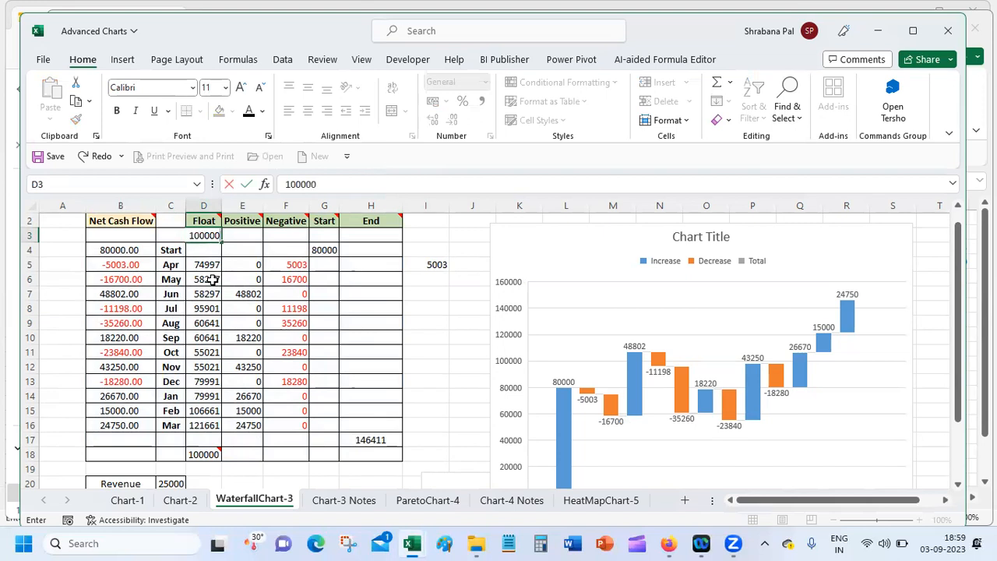
key(Return)
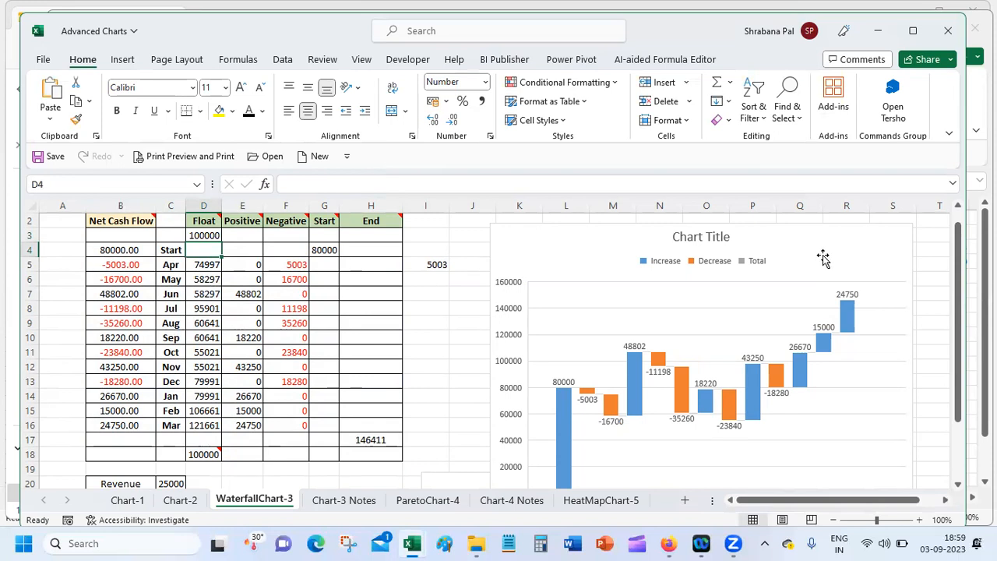
click(821, 227)
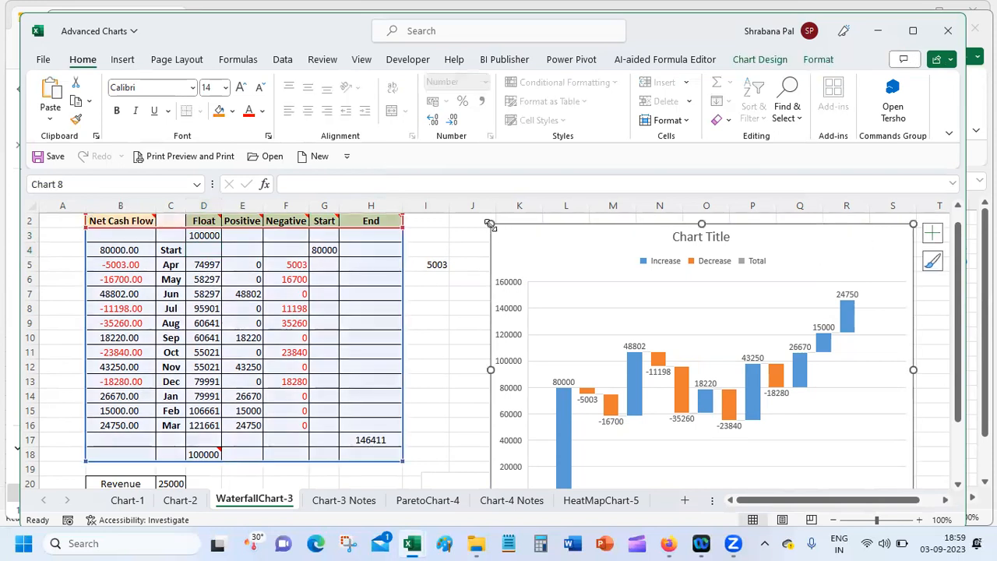
drag(552, 267, 504, 222)
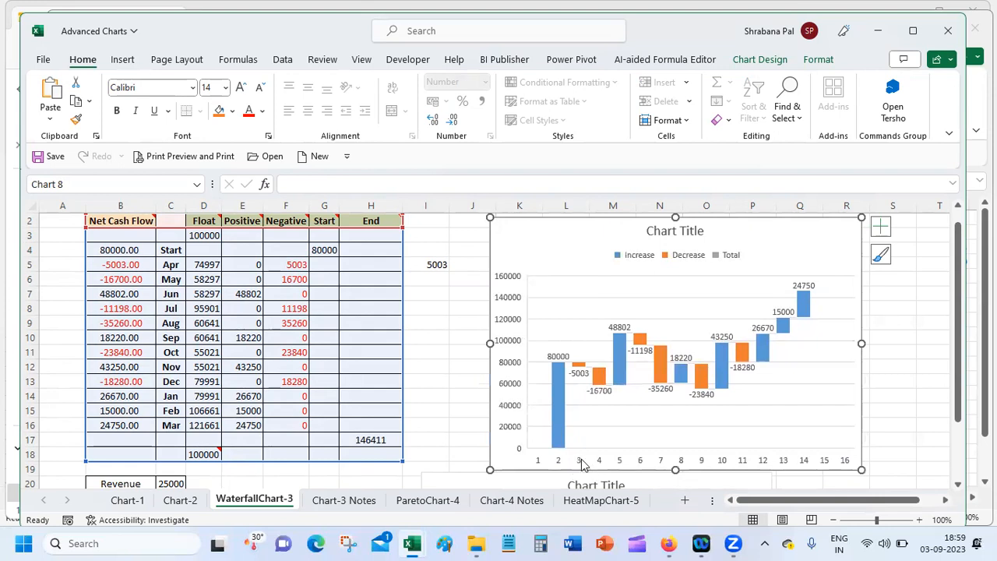
Undo the last chart resizing and the 100000 entries in cells D3 and D18
click(202, 453)
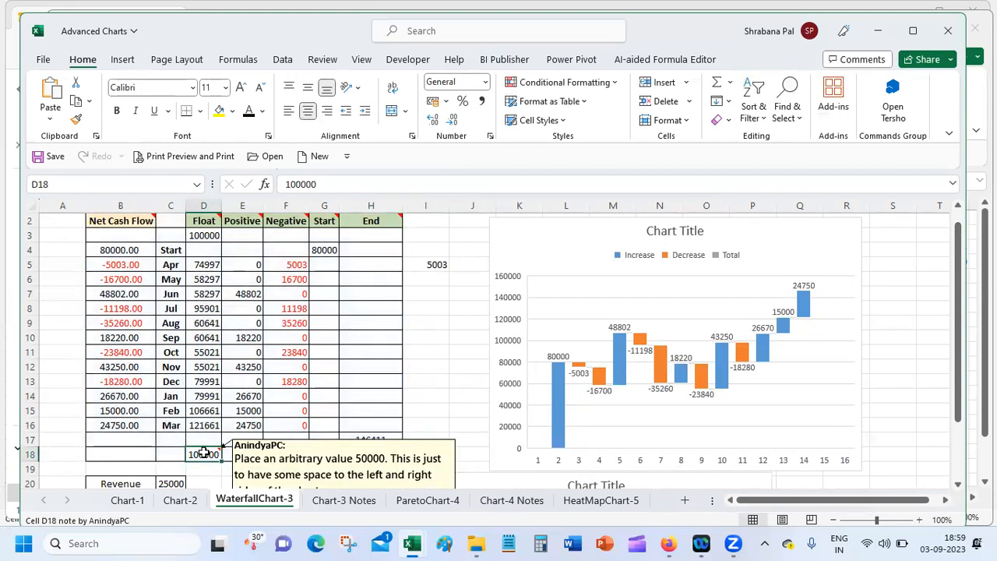
key(ctrl+z)
key(ctrl+z)
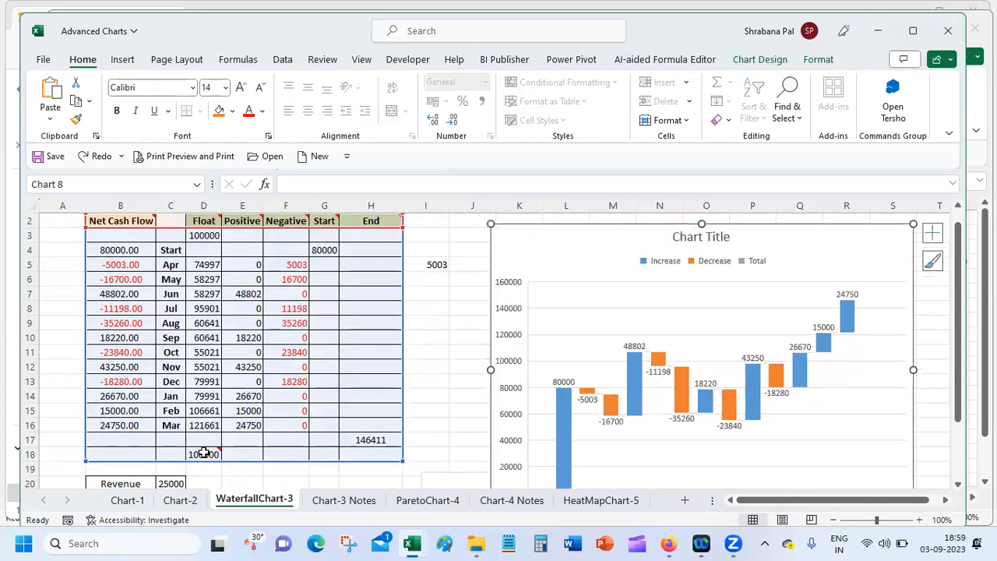
click(204, 454)
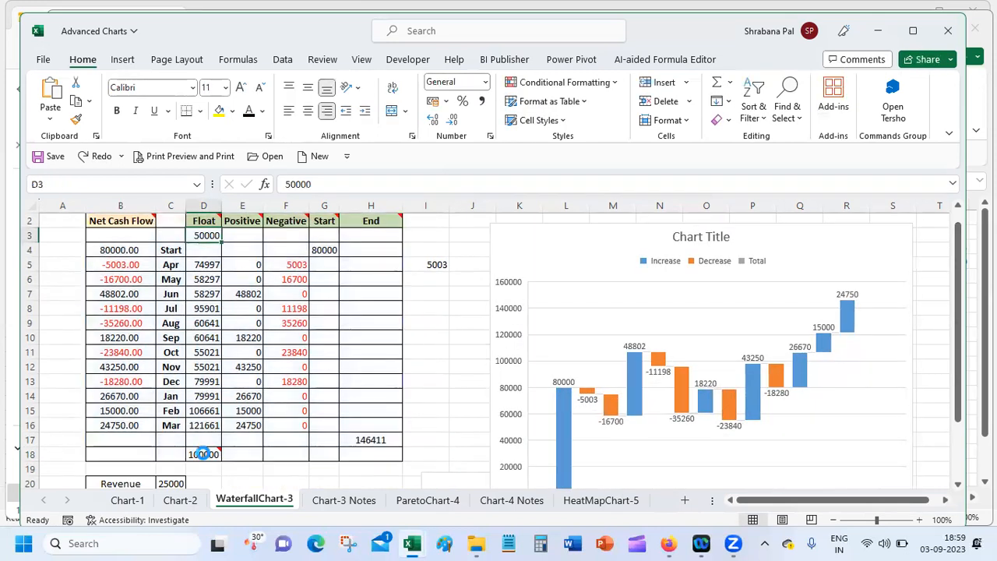
key(ctrl+z)
key(ctrl+z)
click(249, 464)
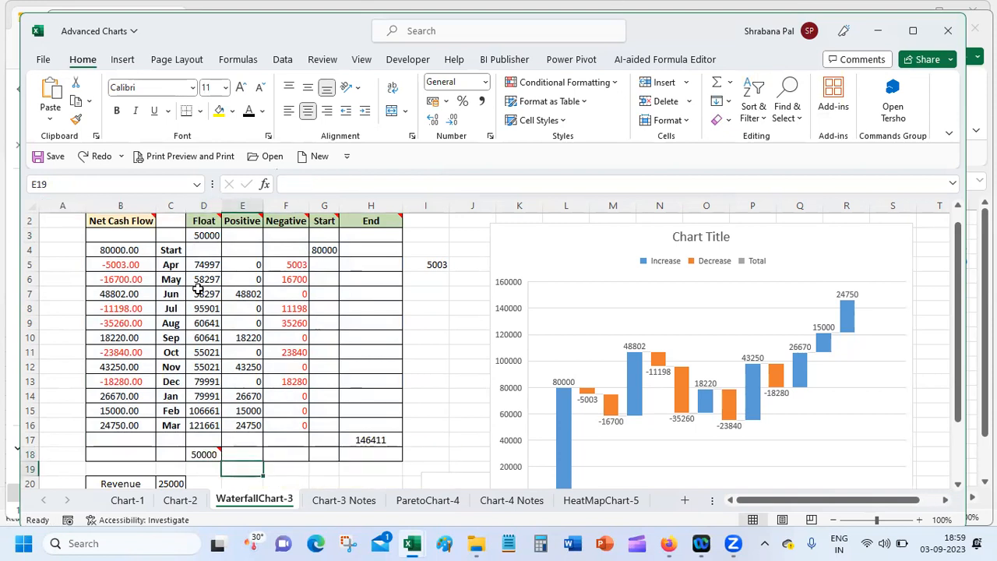
Examine the Float range D3:D18, including its spacing values, beside the waterfall chart
drag(207, 238, 212, 460)
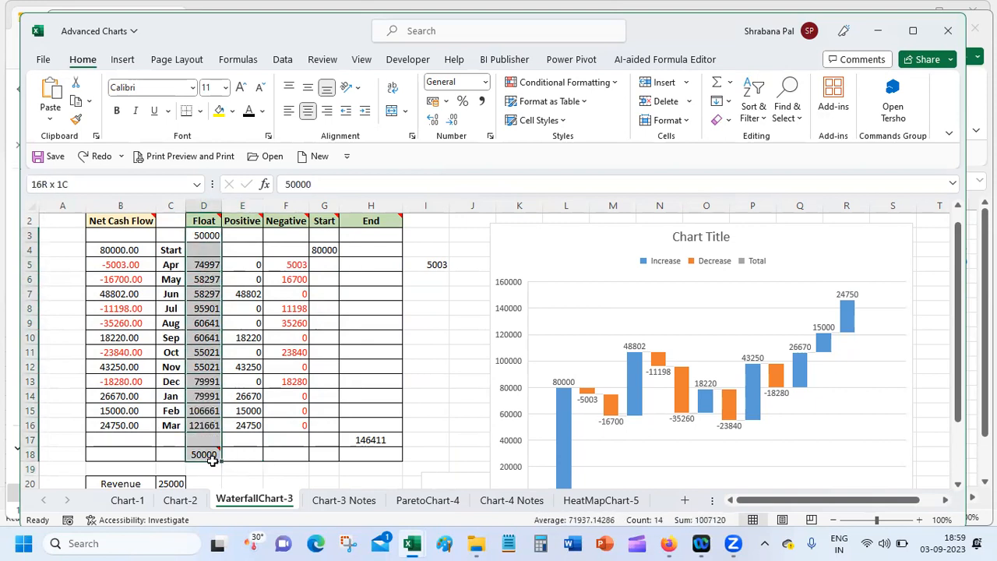
drag(214, 463, 212, 456)
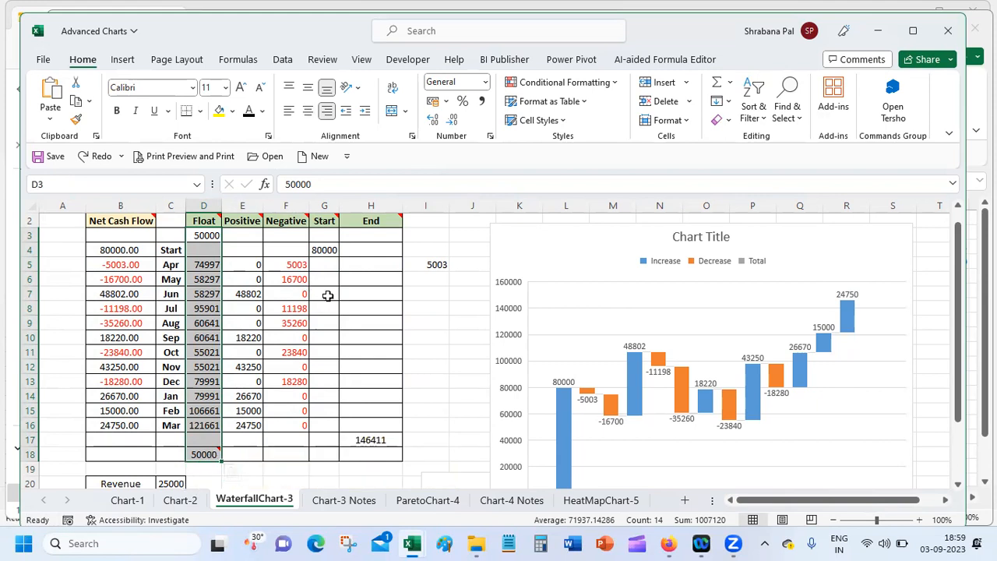
click(380, 306)
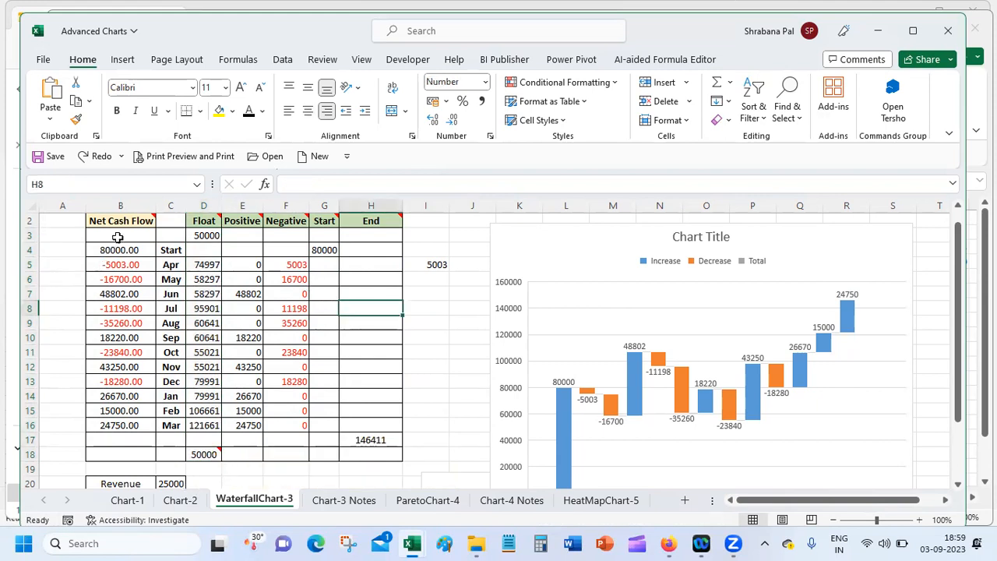
Delete the arbitrary 50000 spacing values from cells D3 and D18 in the Float column
click(204, 236)
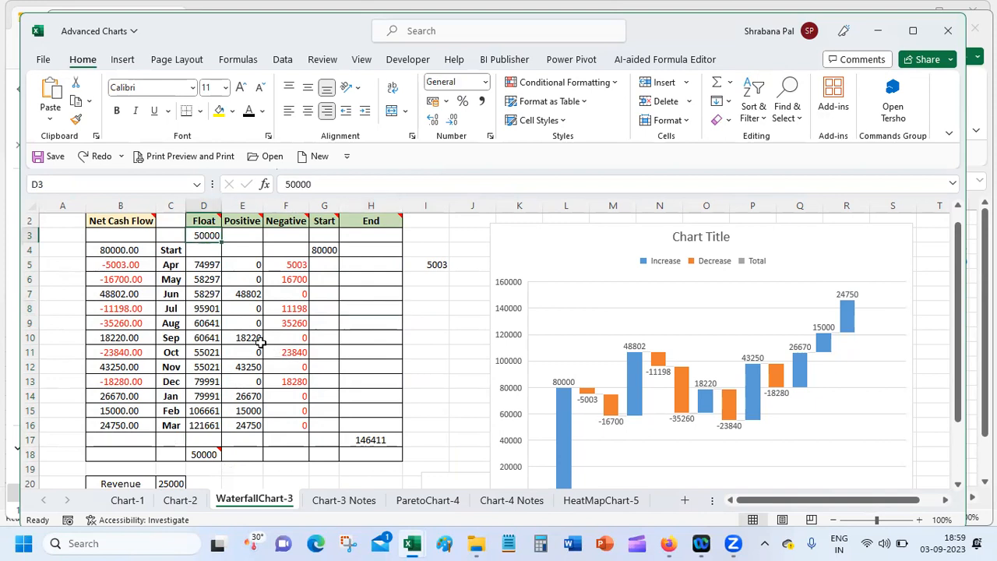
click(306, 355)
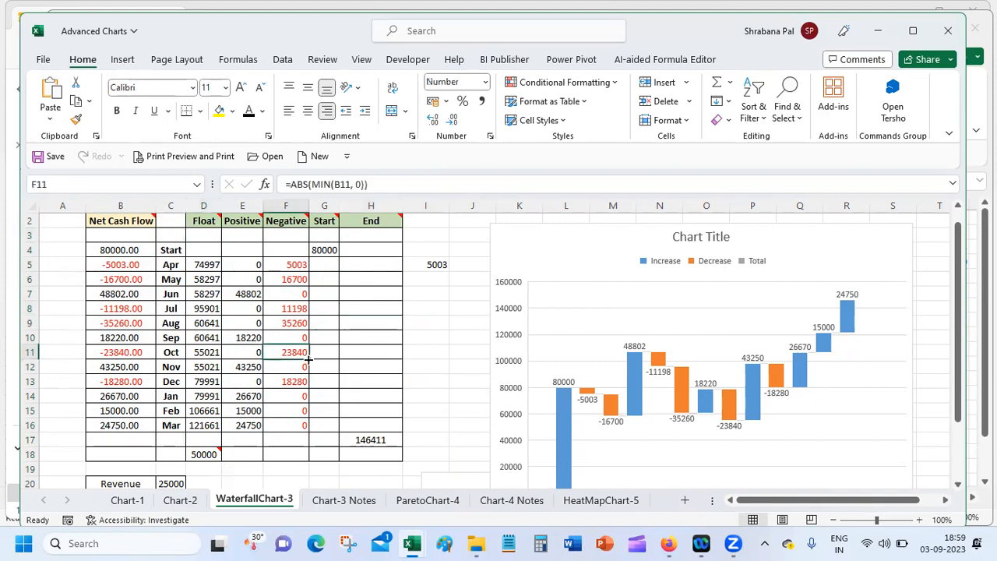
click(203, 456)
key(Delete)
click(227, 478)
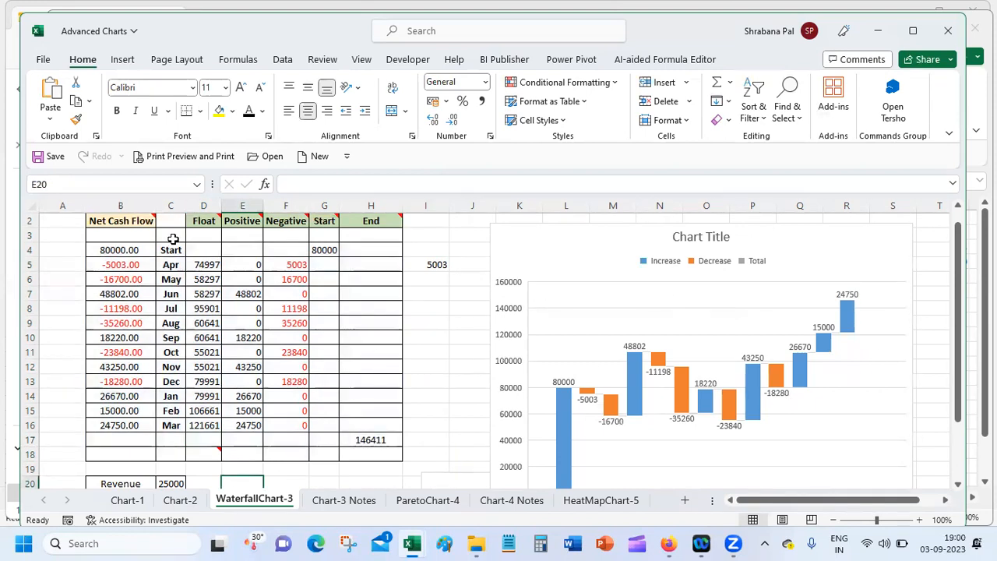
Enter the arbitrary spacing value 50000 in cells D3 and D18 of the Float column
click(208, 236)
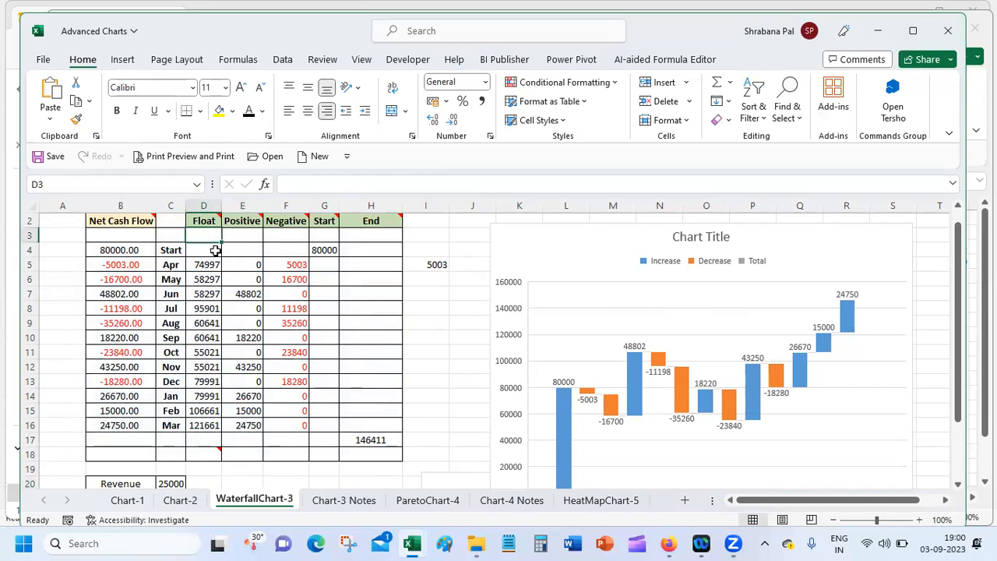
text(50000)
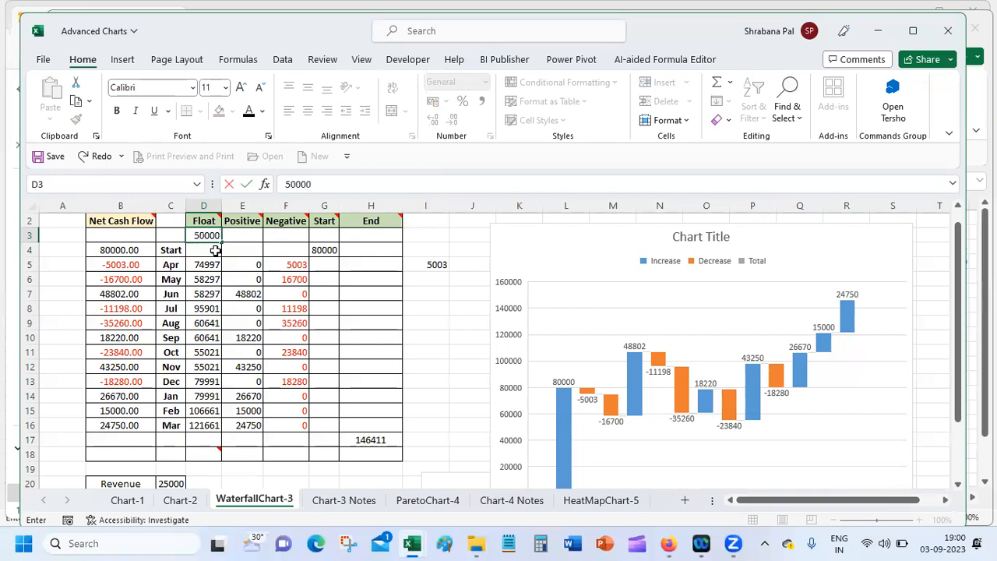
key(Return)
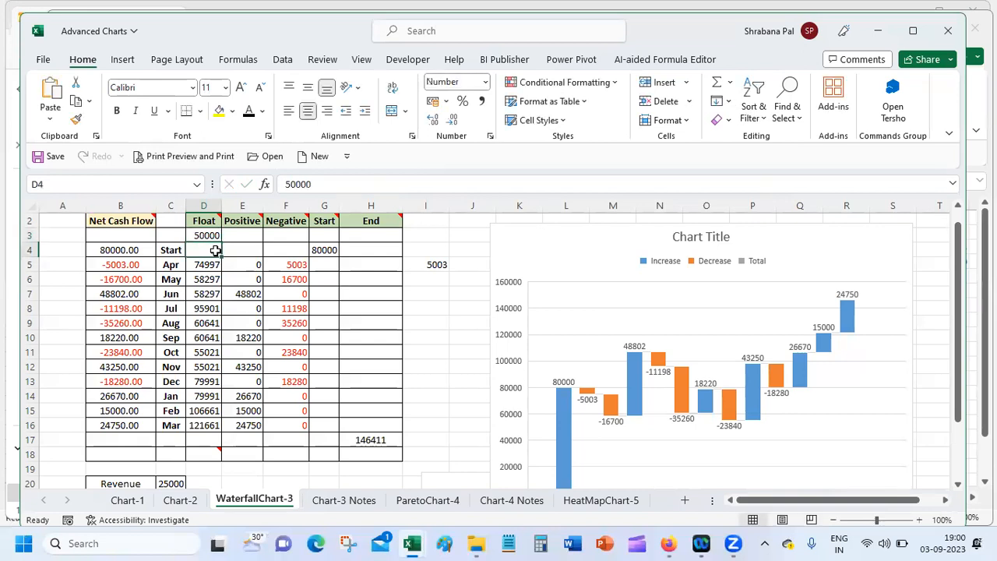
click(211, 453)
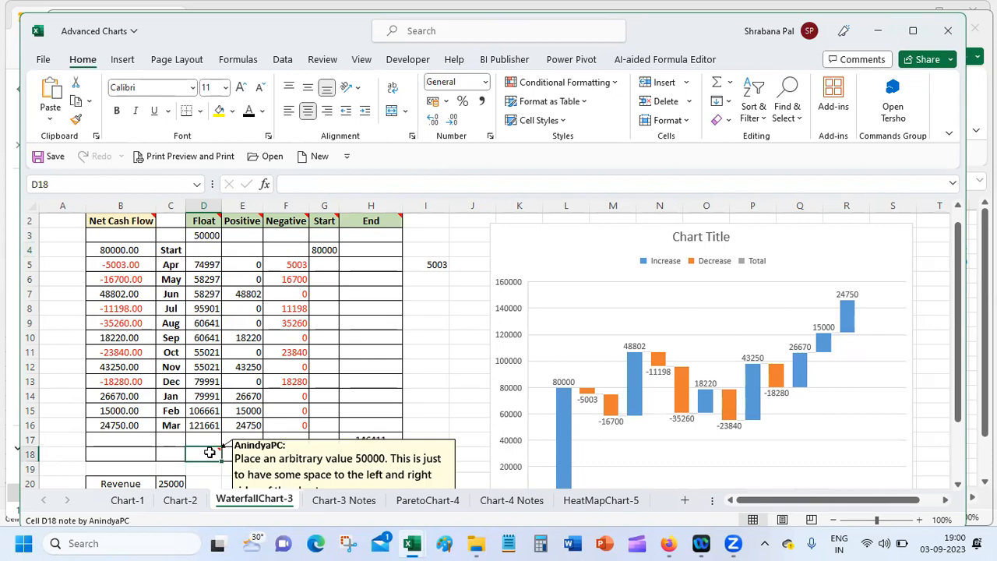
text(50000)
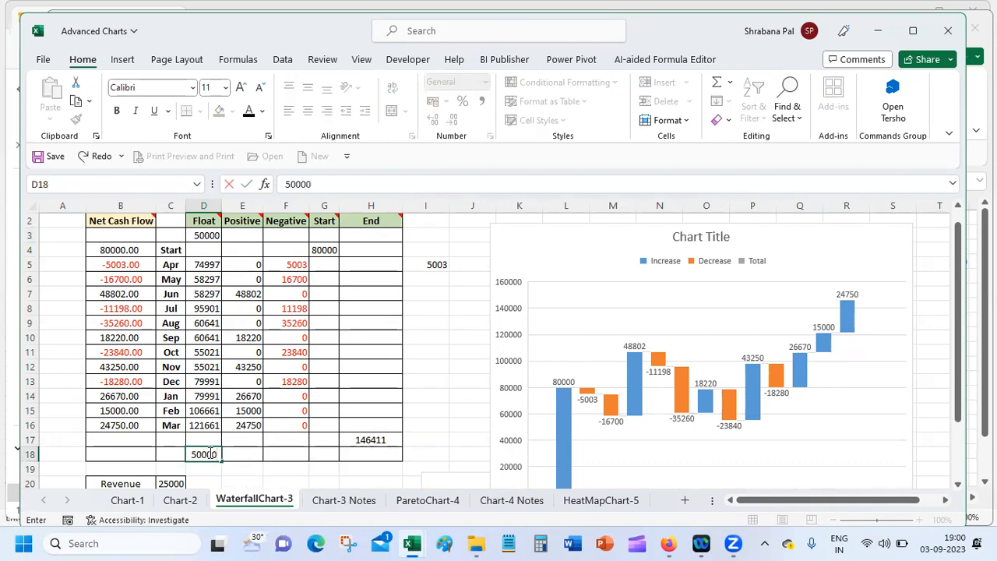
key(Return)
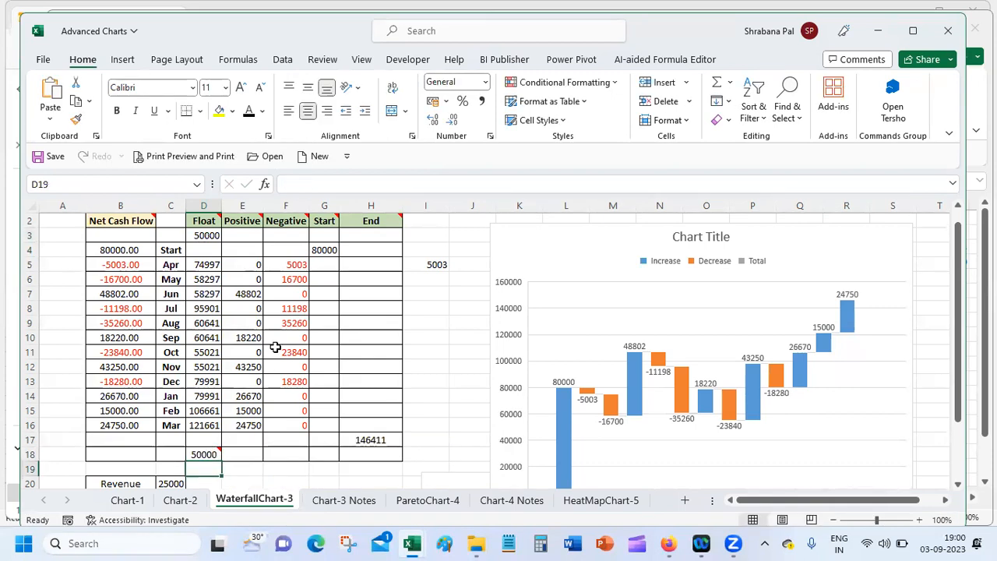
Extend the Start formula in cell G4 to =B4+D3 so it adds the spacing value
click(319, 251)
click(338, 180)
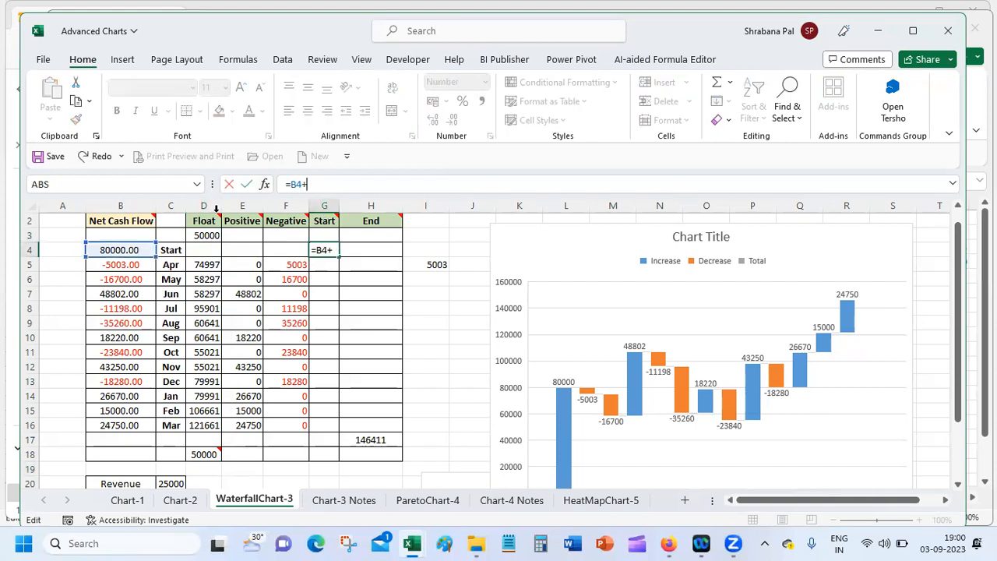
click(200, 239)
key(Return)
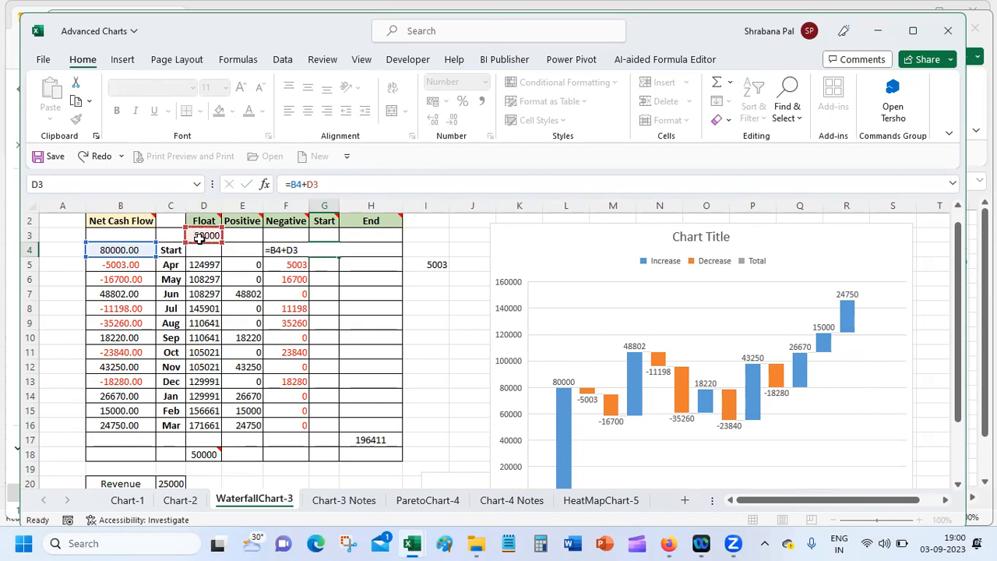
key(Return)
Extend the End formula in cell H17 to =SUM(D16,E16) - F16 -D18 so it subtracts the spacing value
drag(964, 261, 963, 285)
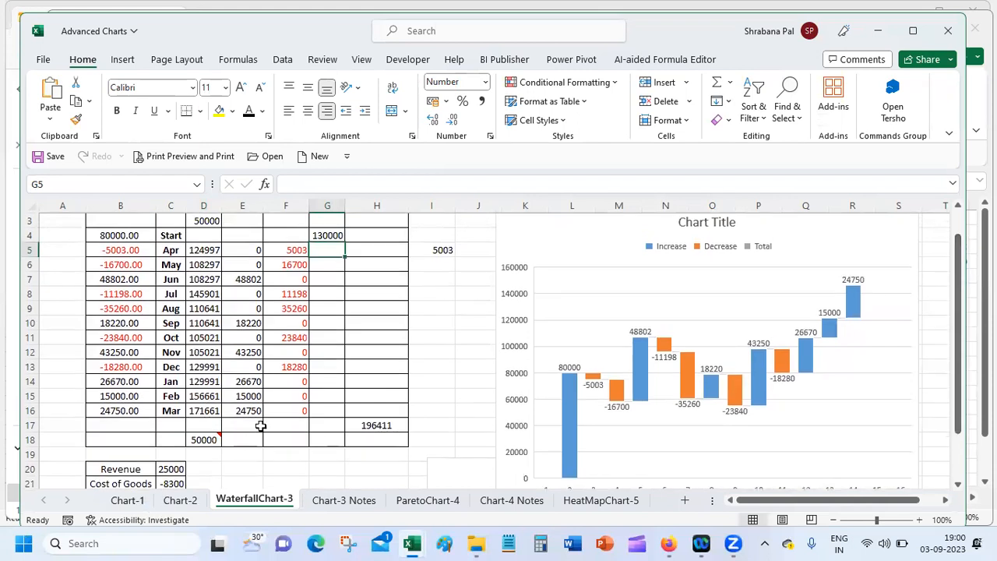
click(373, 423)
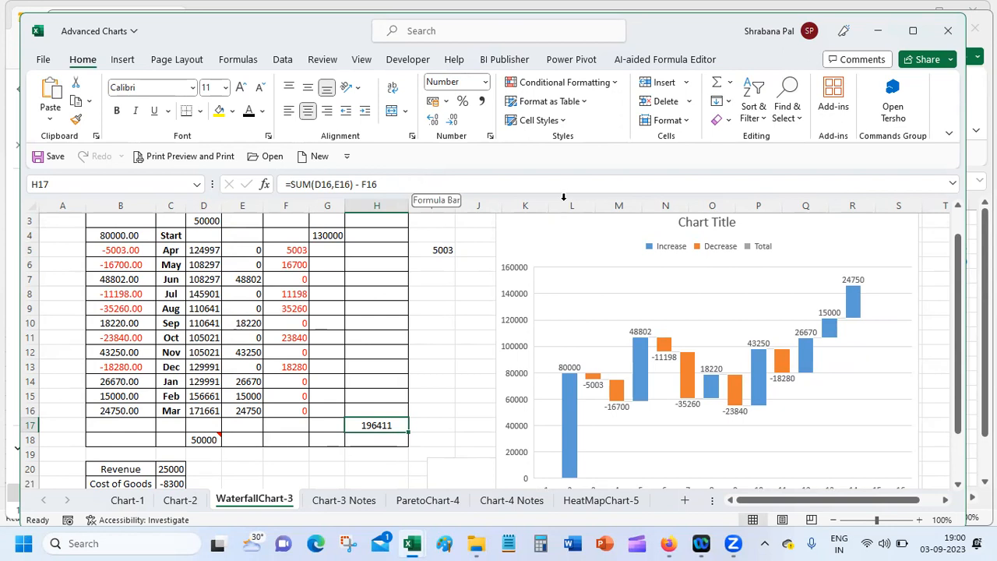
mouse_move(956, 282)
mouse_down()
mouse_move(954, 256)
mouse_move(958, 275)
mouse_up()
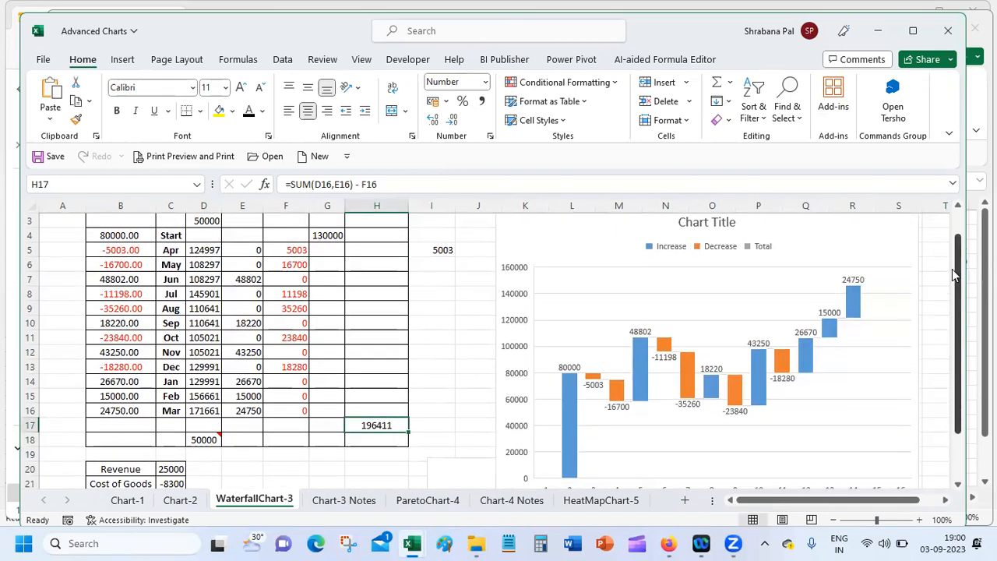
click(414, 184)
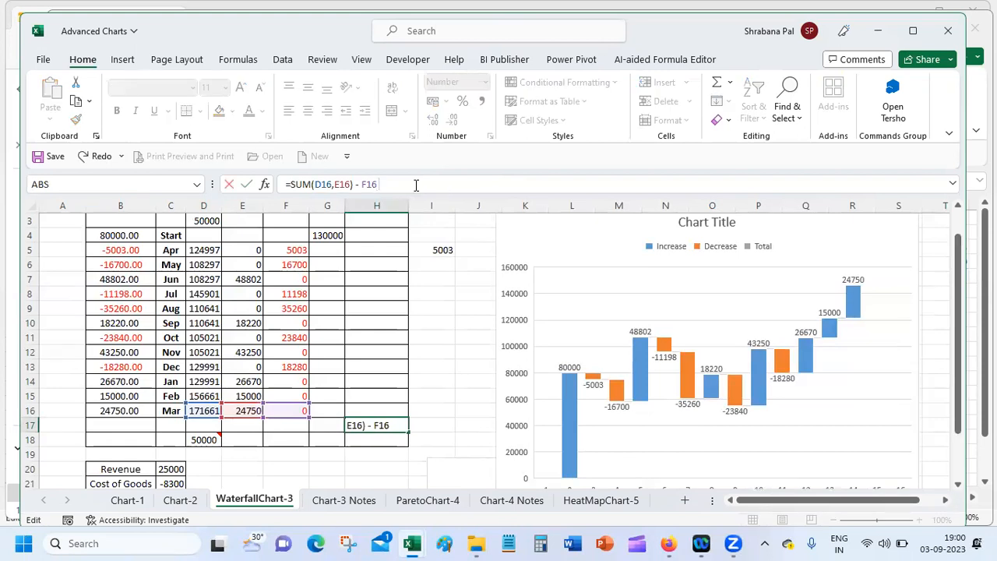
text(-)
click(212, 440)
key(Return)
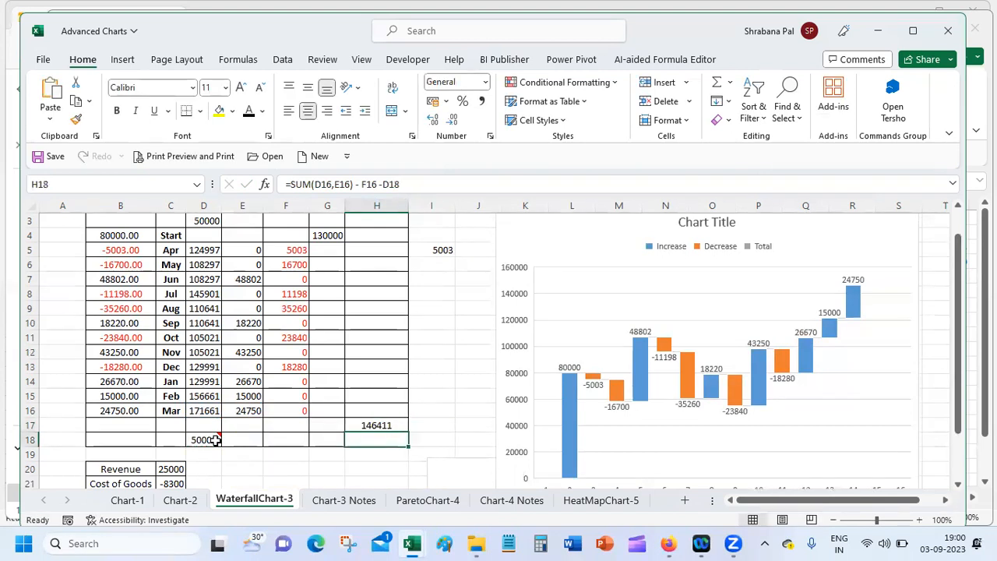
click(274, 483)
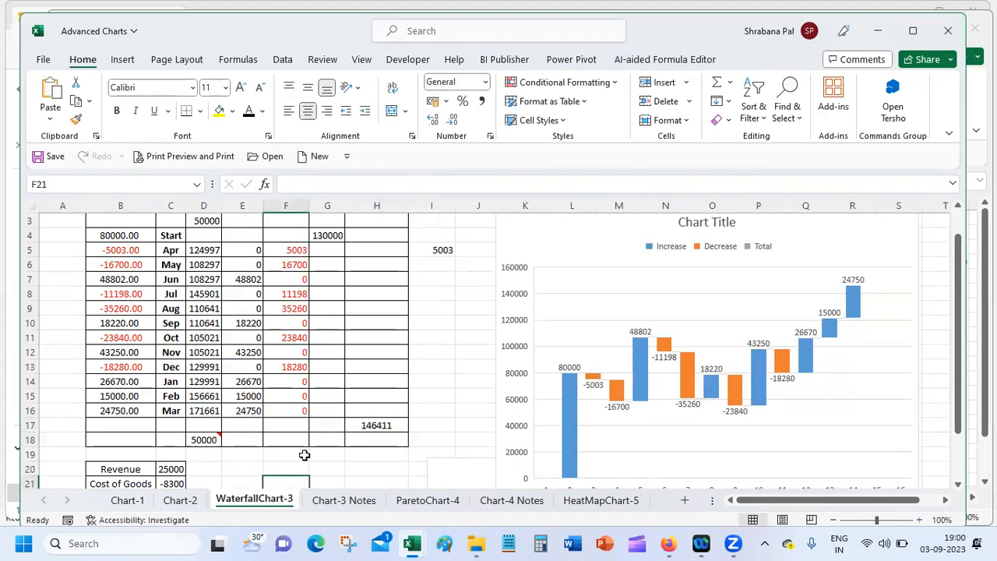
click(281, 456)
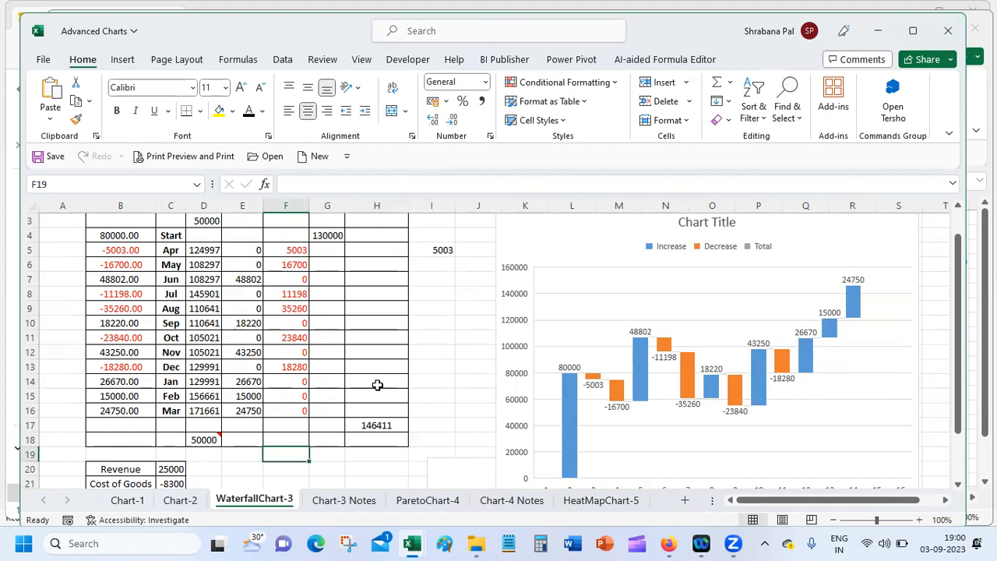
Undo the last entries in cells H17, G4 and D18, and redo those in D18 and G4
click(394, 431)
click(398, 468)
key(ctrl+z)
key(ctrl+z)
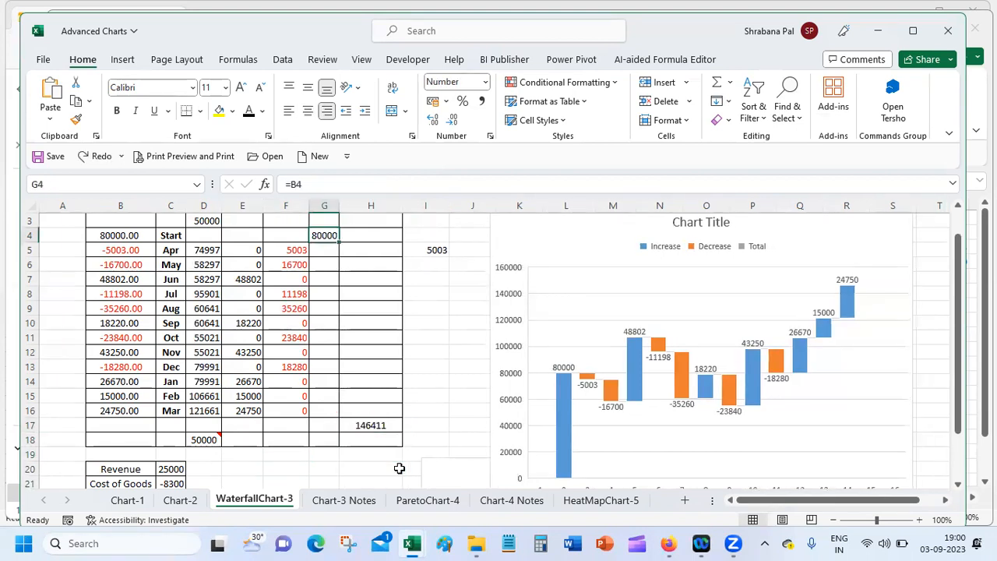
key(ctrl+z)
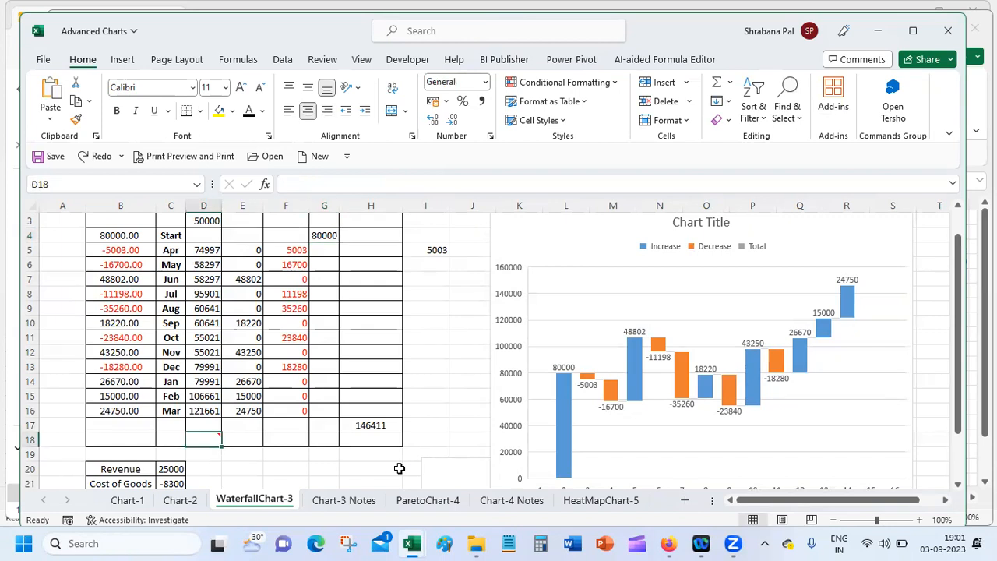
key(ctrl+y)
key(ctrl+y)
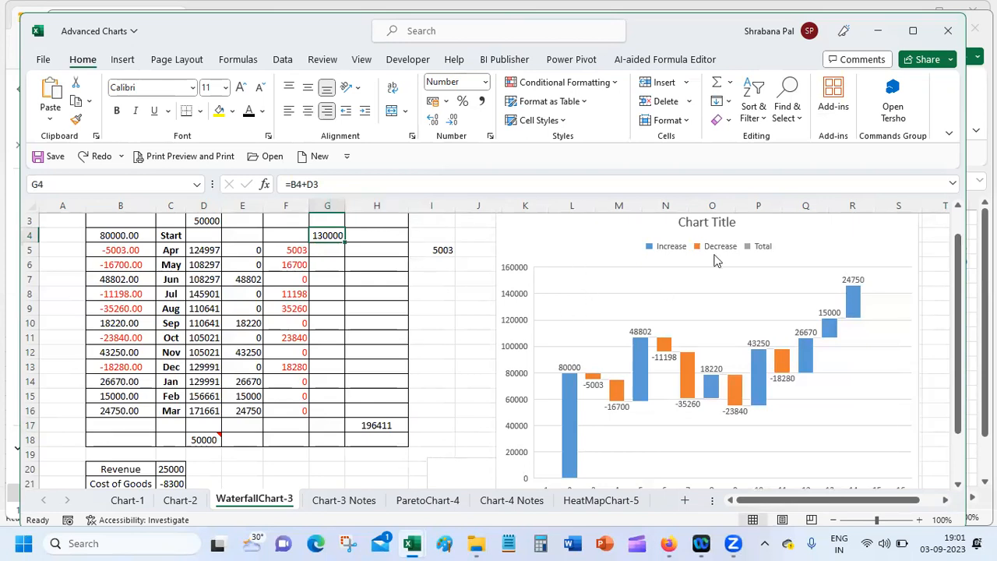
Shrink the waterfall chart so it spans about columns M to S, starting near row 9
drag(968, 282, 966, 256)
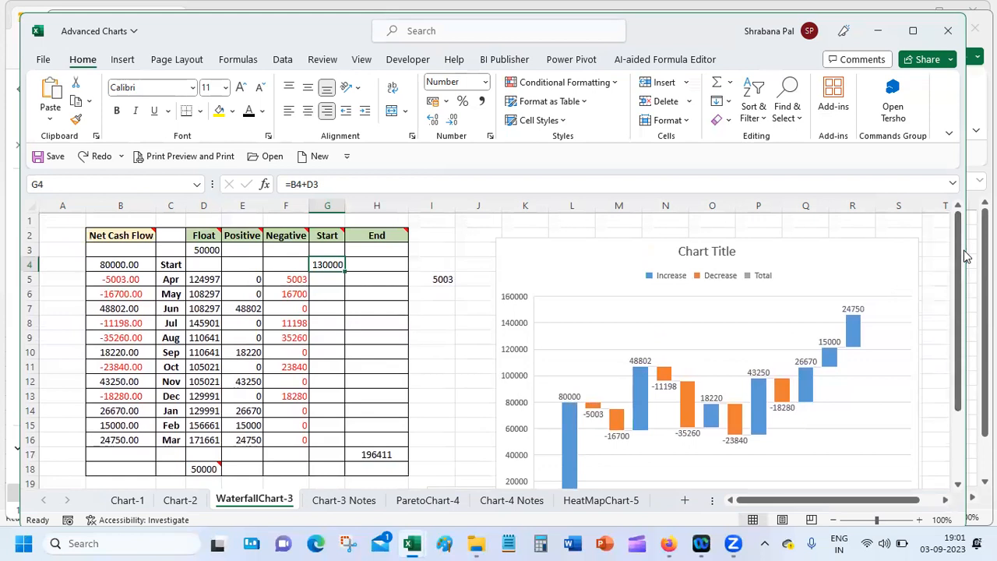
click(530, 244)
drag(496, 238, 613, 333)
Try moving the waterfall chart up to row 1 over columns K to Q, and undo the move
drag(707, 338, 609, 225)
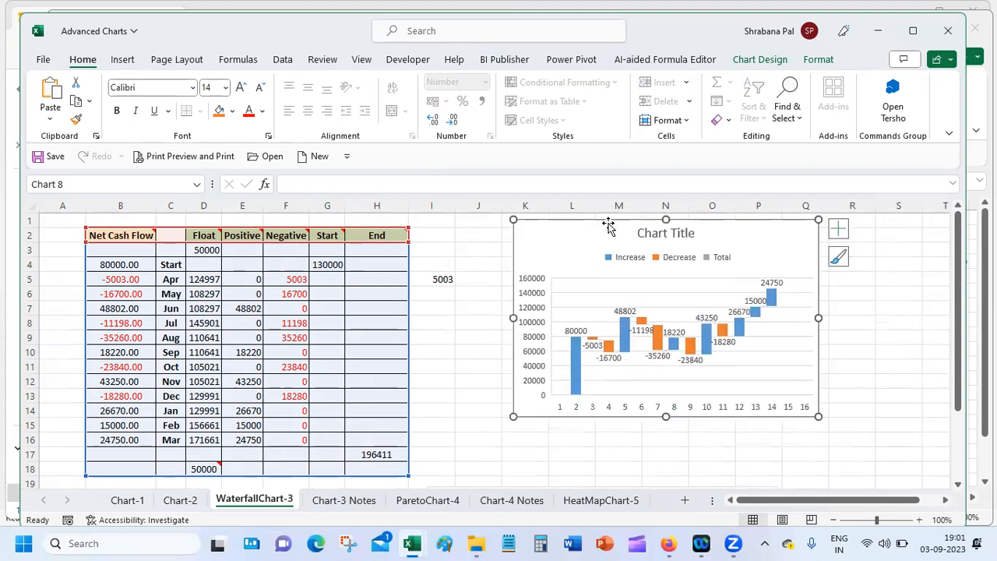
click(417, 351)
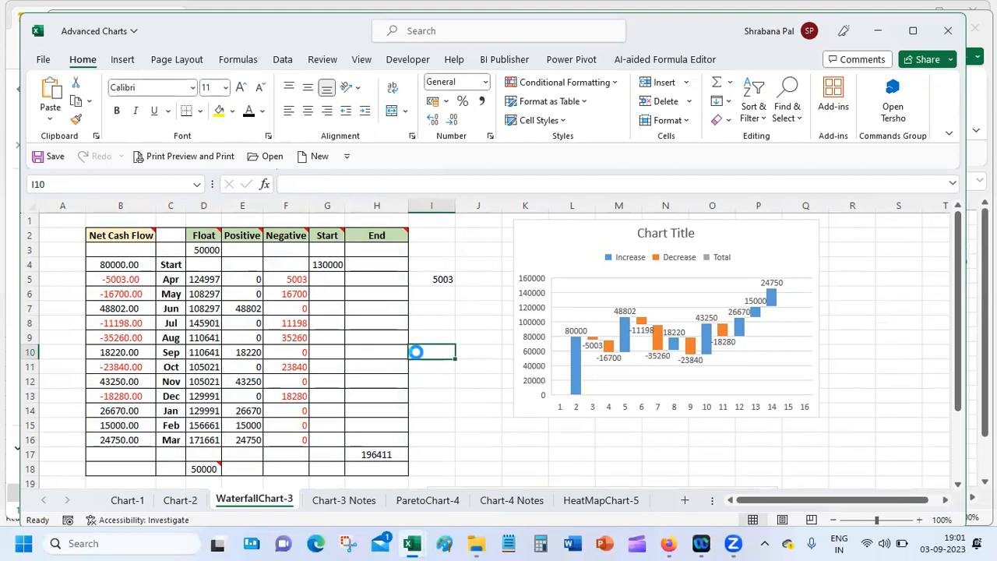
key(ctrl+z)
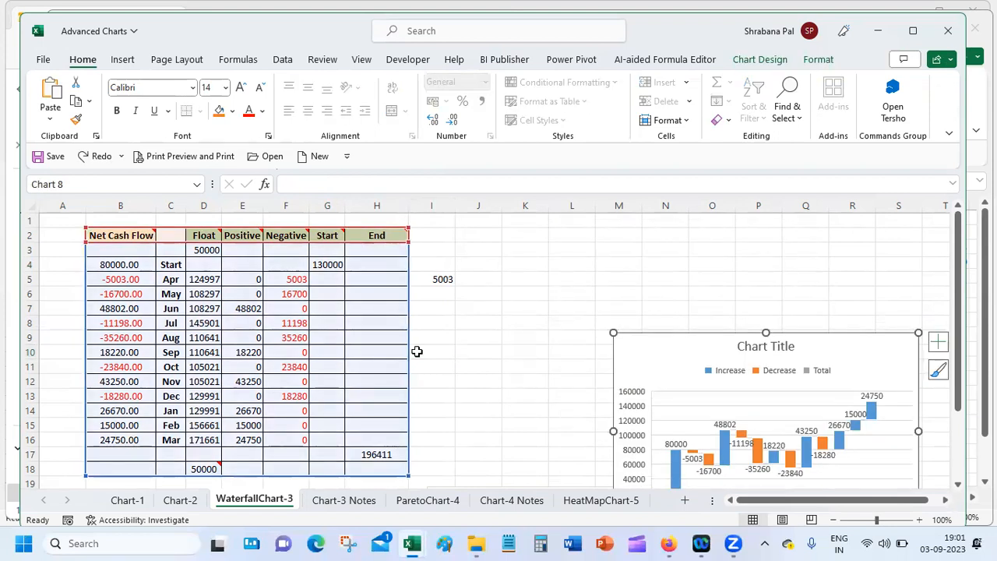
Remove the D3 spacing reference from the Start formula in cell G4, leaving =B4
click(330, 264)
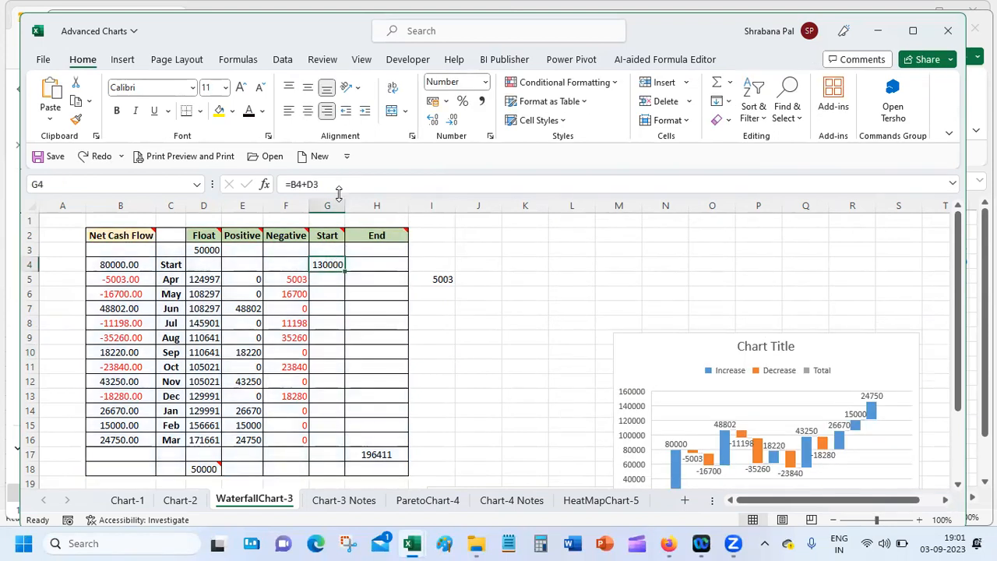
click(341, 187)
key(BackSpace)
key(BackSpace)
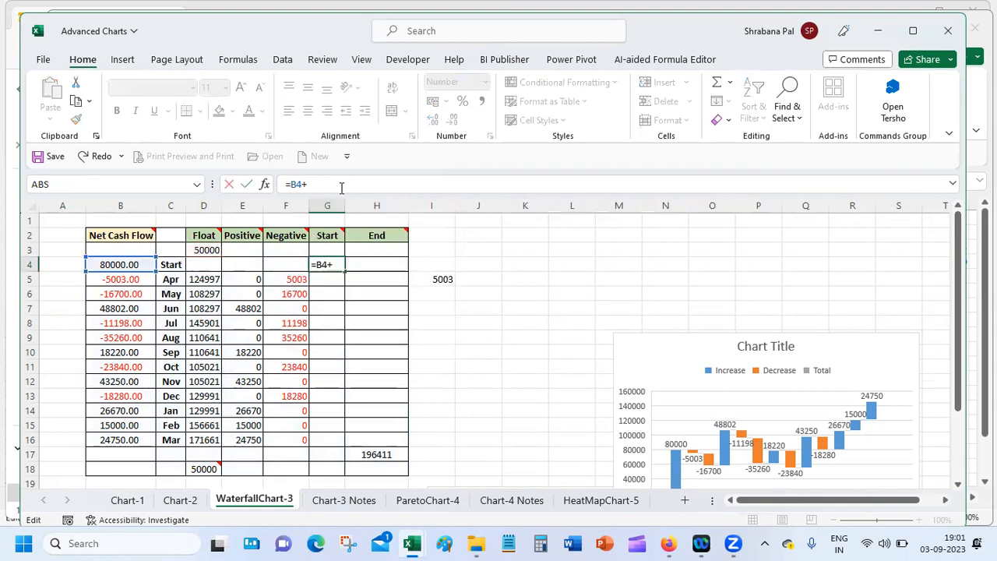
key(Return)
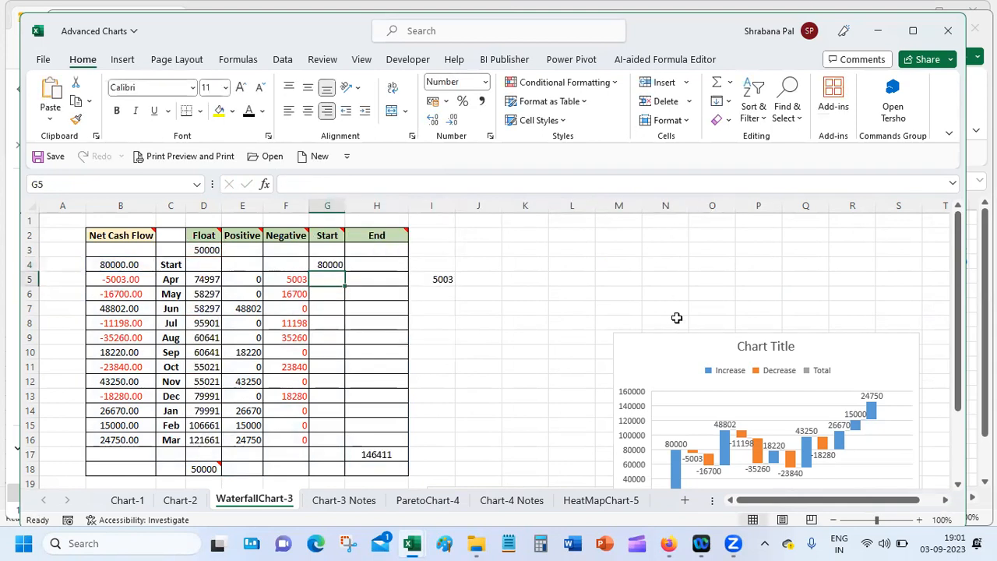
Move the waterfall chart up beside the data table, over about columns K to Q and rows 3 to 16
drag(671, 340, 615, 211)
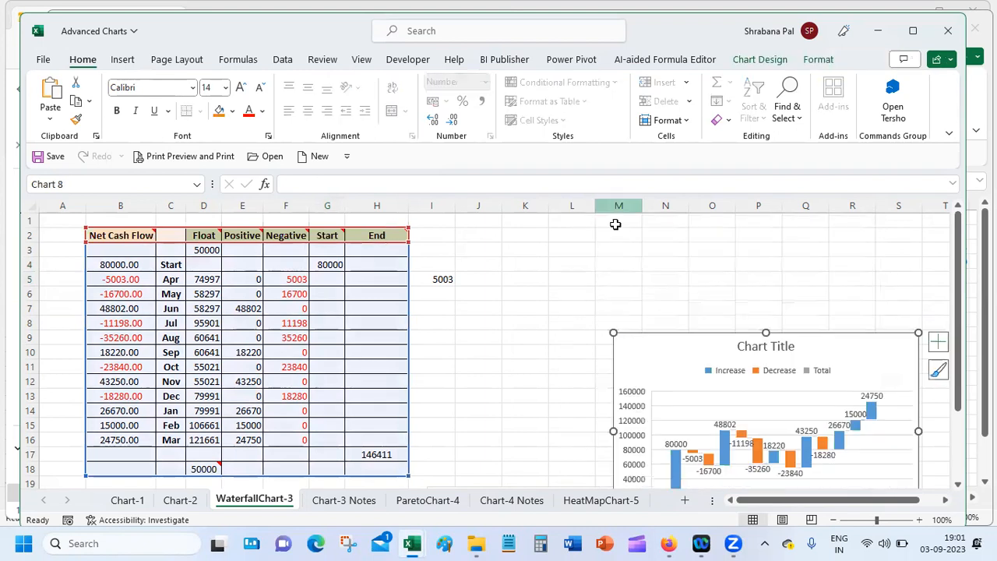
drag(667, 340, 581, 252)
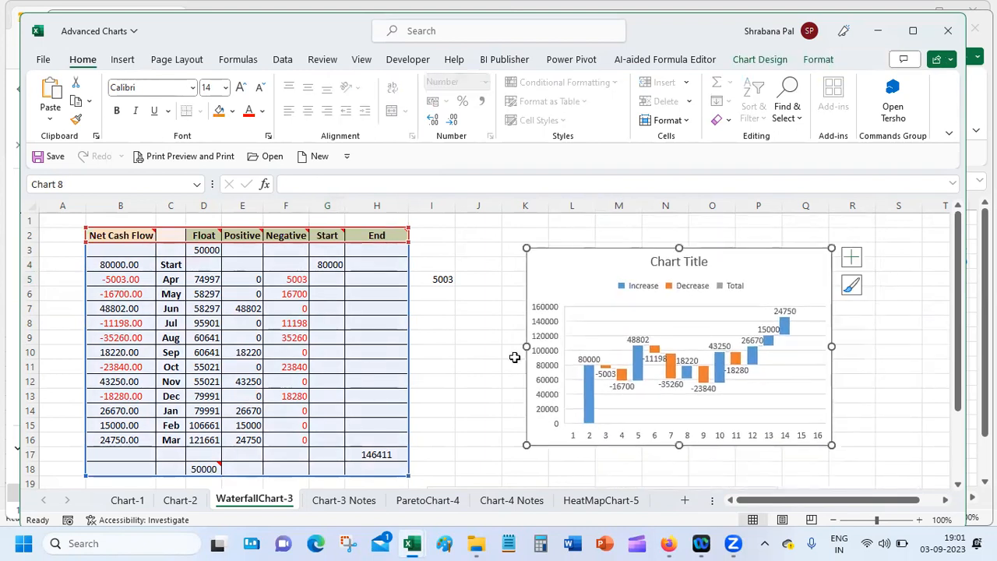
click(462, 384)
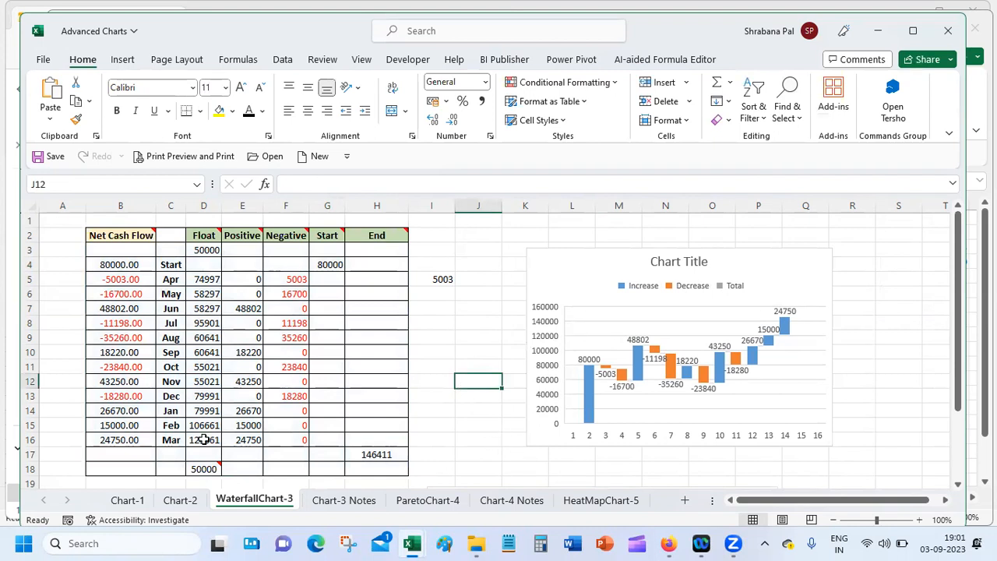
Add the D3 spacing value to the Start formula in cell G4, making it =B4+D3
click(326, 263)
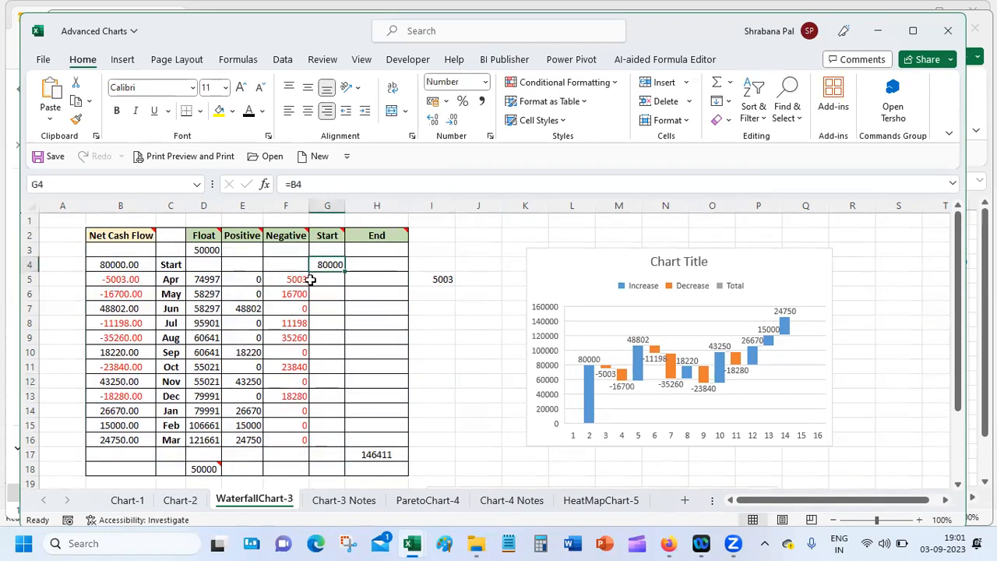
click(343, 184)
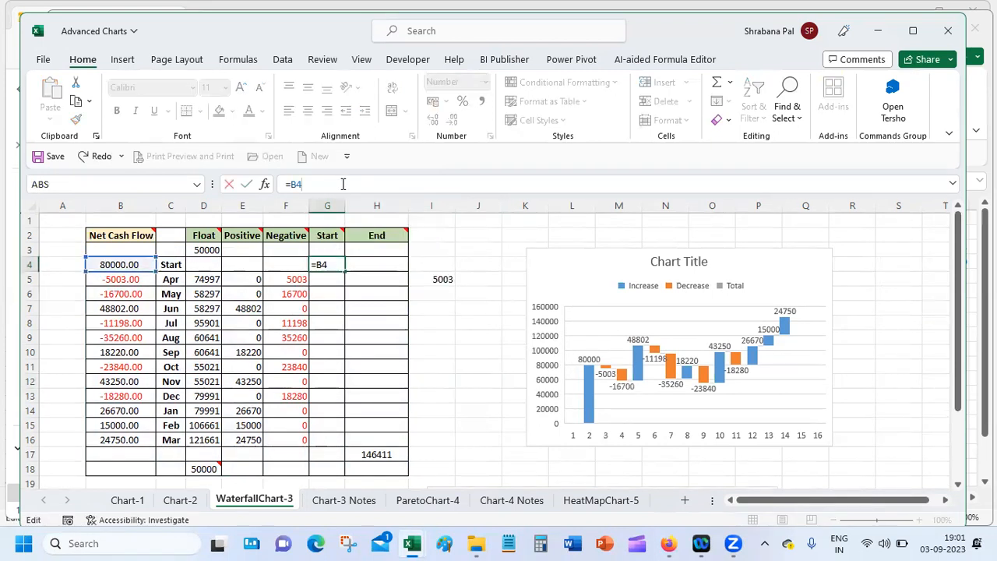
click(207, 250)
key(Return)
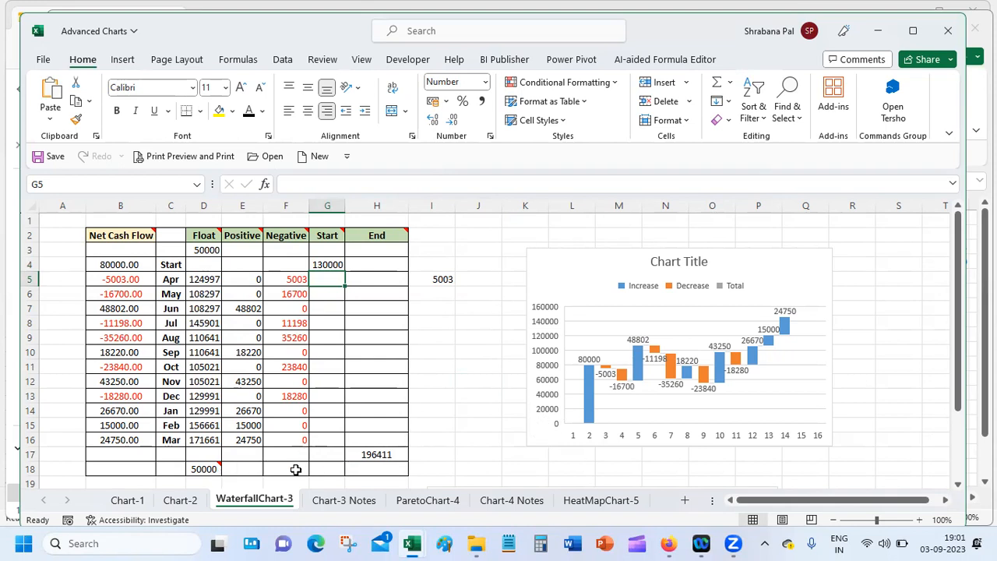
Subtract the D18 spacing value in the End formula in cell H17, making it =SUM(D16,E16) - F16-D18
click(201, 468)
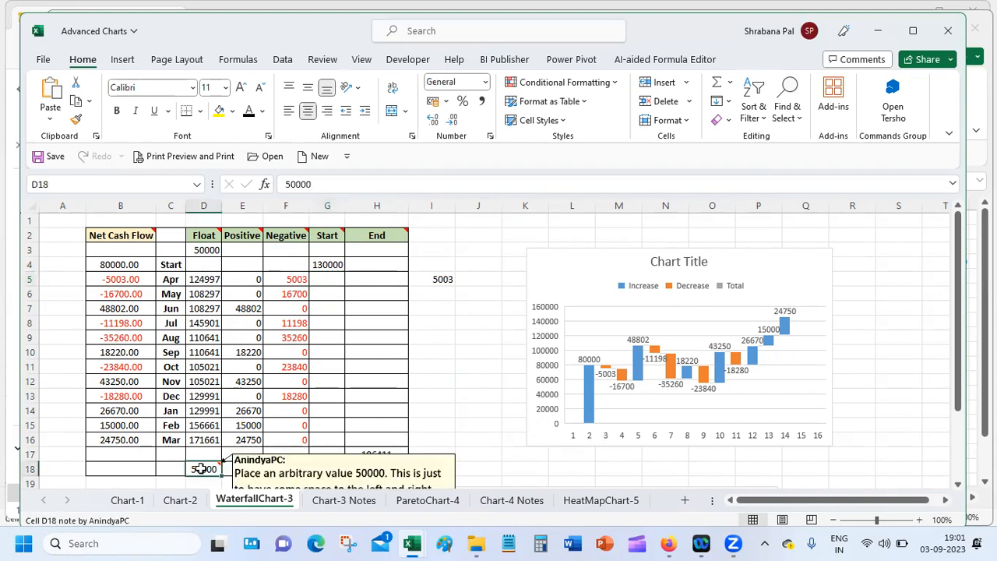
click(378, 455)
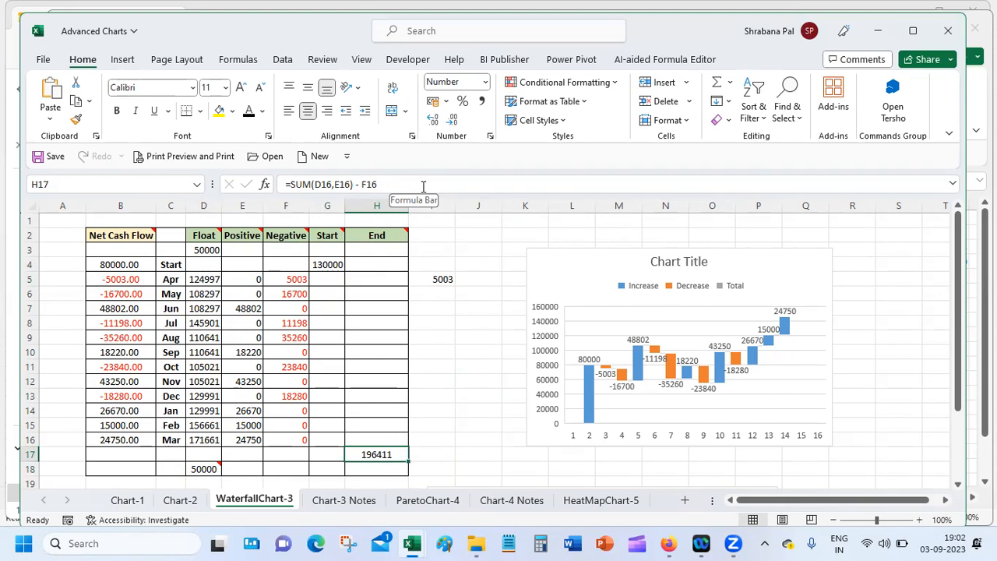
click(423, 185)
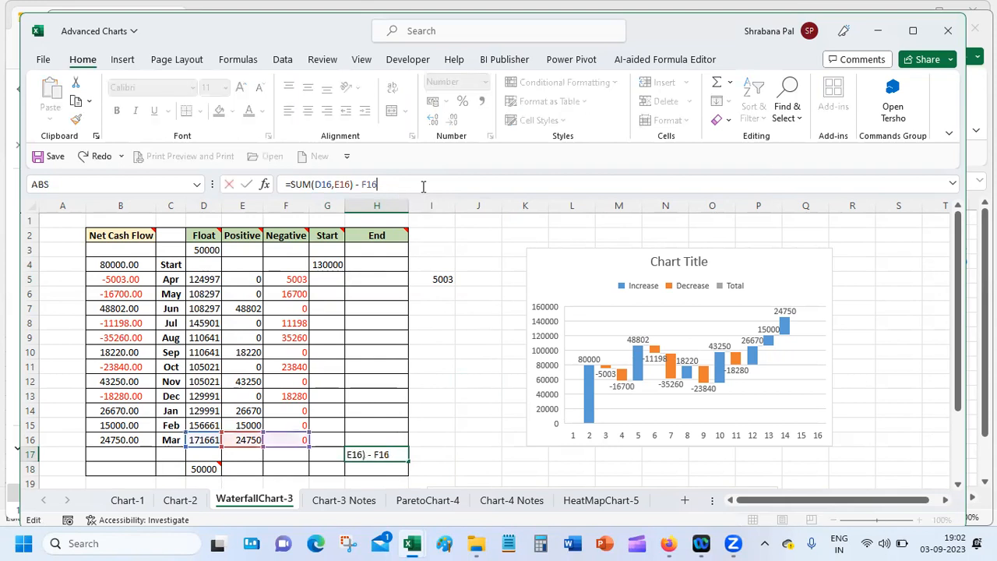
click(204, 468)
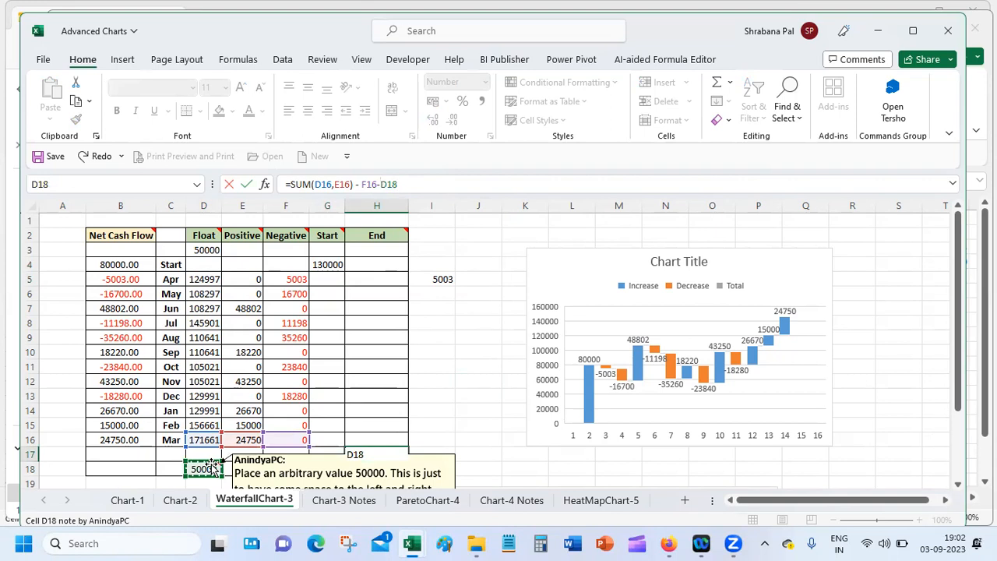
key(Return)
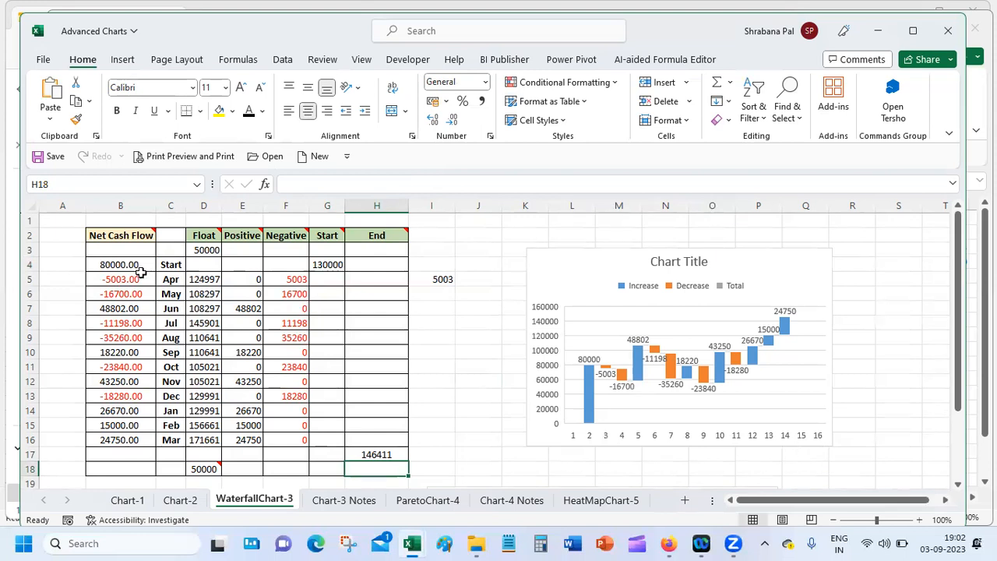
Insert a waterfall chart from the whole cash flow table, range B2:H18
click(130, 235)
mouse_move(130, 235)
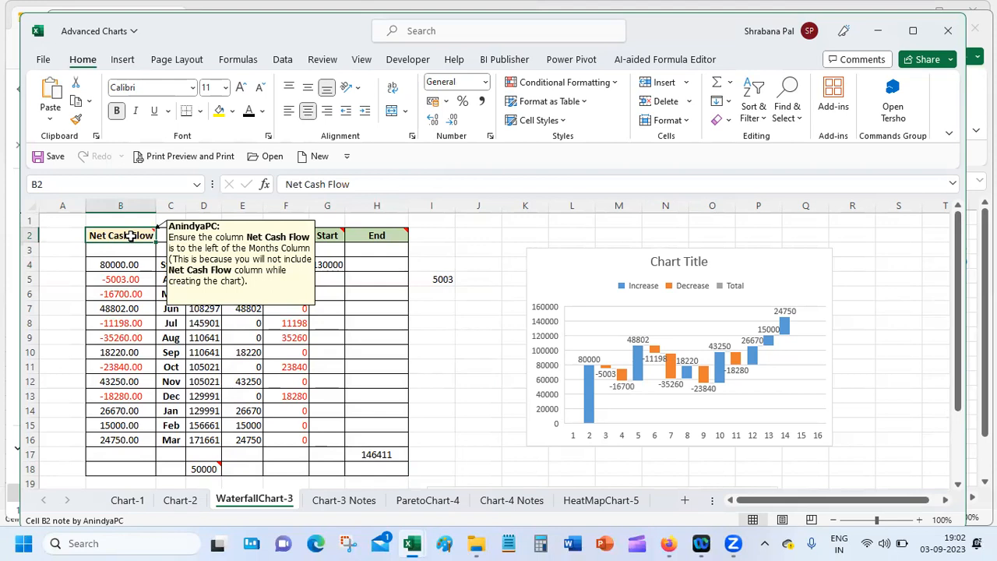
mouse_move(130, 235)
mouse_down()
mouse_move(125, 250)
mouse_move(206, 451)
mouse_move(331, 472)
mouse_move(398, 475)
mouse_move(396, 466)
mouse_up()
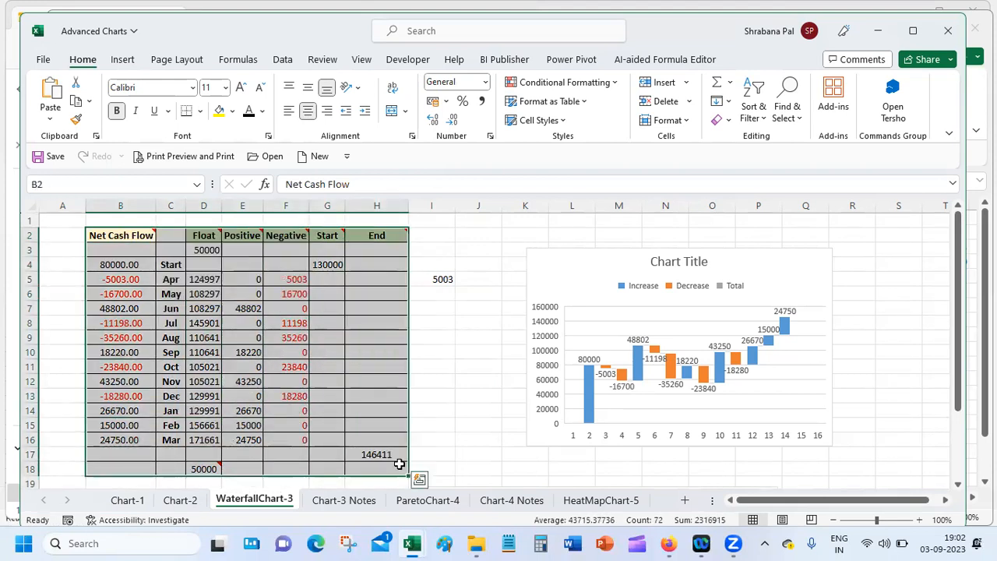
click(123, 61)
click(392, 85)
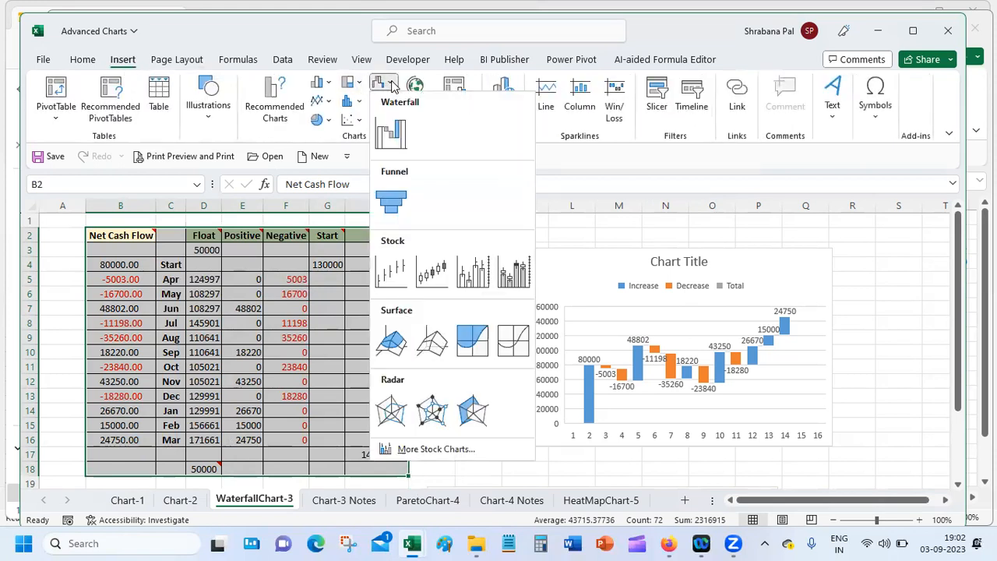
click(393, 134)
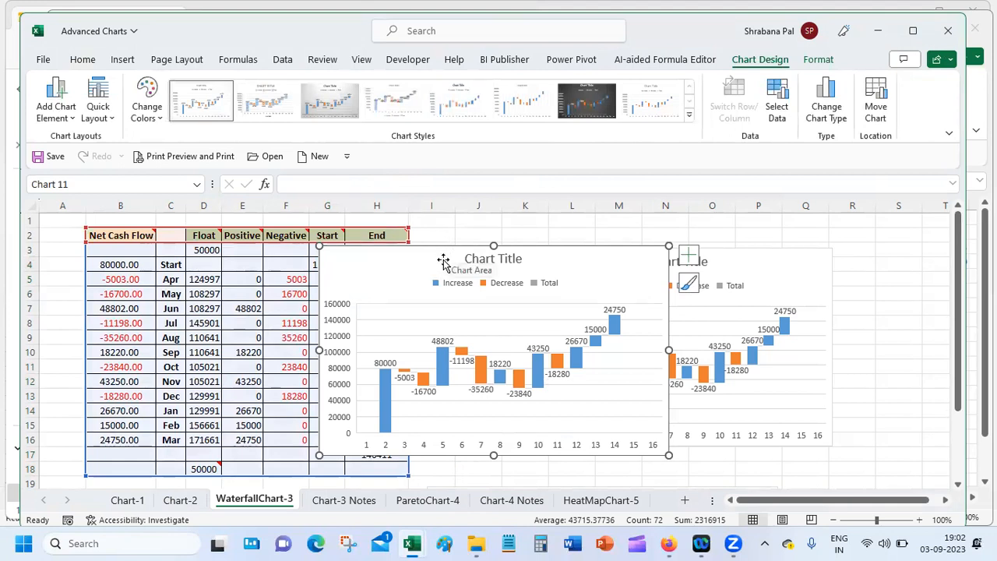
drag(442, 253, 464, 236)
click(202, 410)
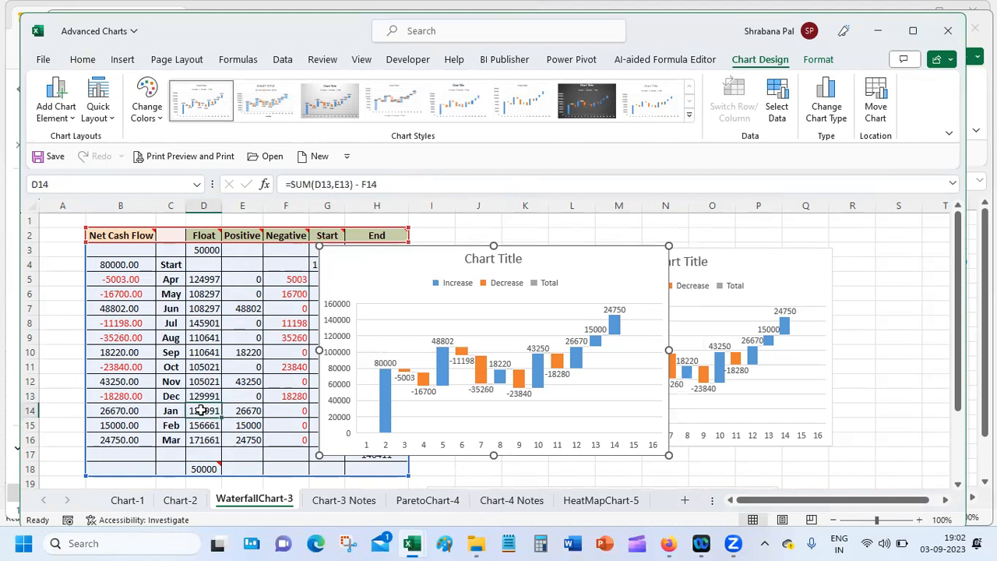
click(205, 454)
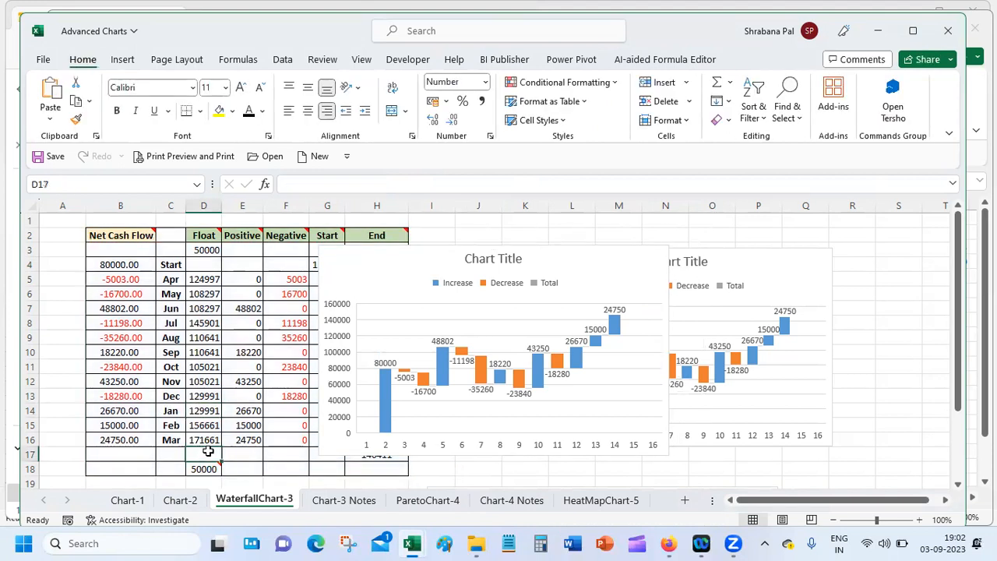
Try ending the new chart's data range at row 17 or row 19 and shifting it to columns C to I, then undo the shift
click(401, 256)
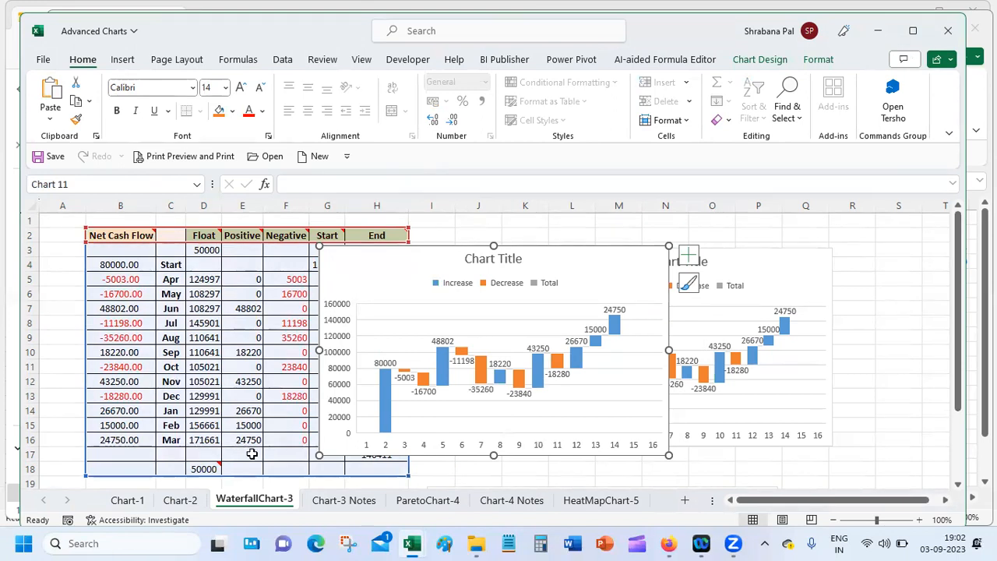
drag(404, 464, 406, 461)
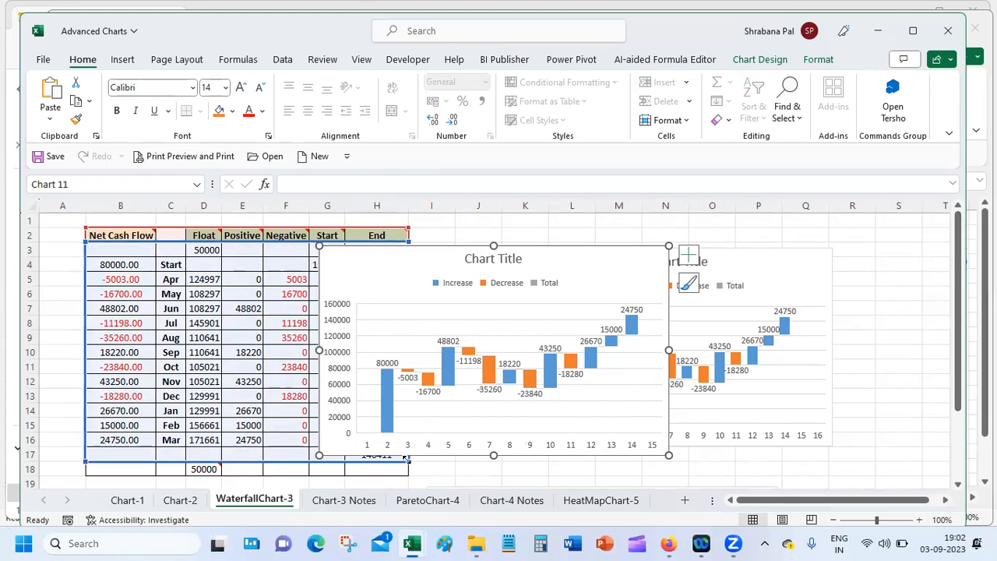
drag(410, 474, 409, 485)
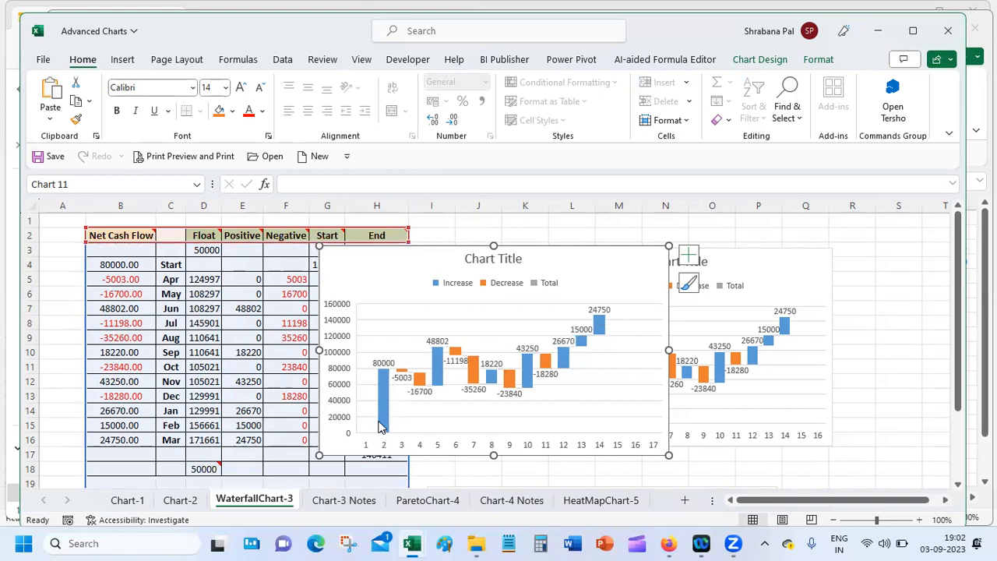
mouse_move(381, 427)
scroll(964, 358, down, 1)
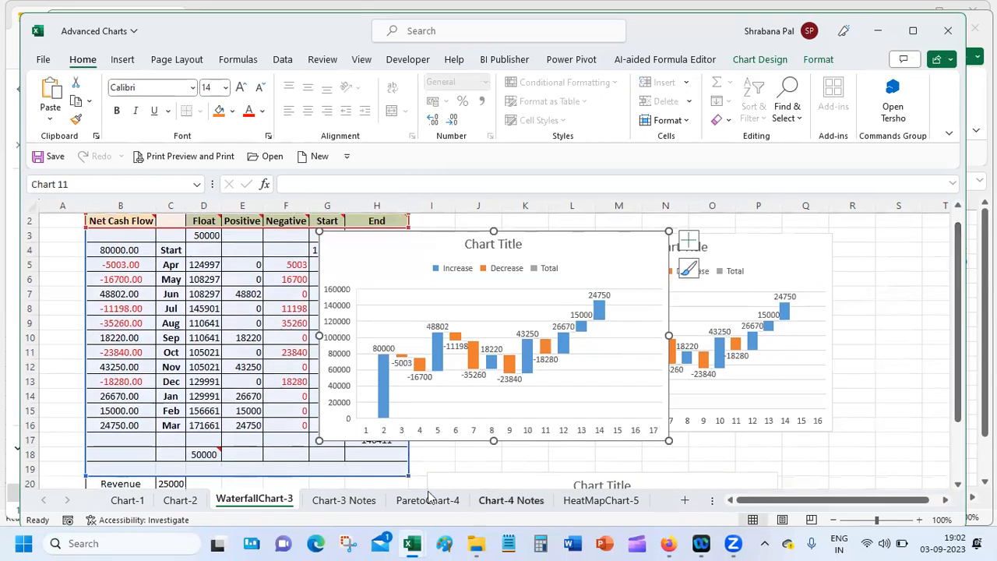
drag(405, 472, 430, 462)
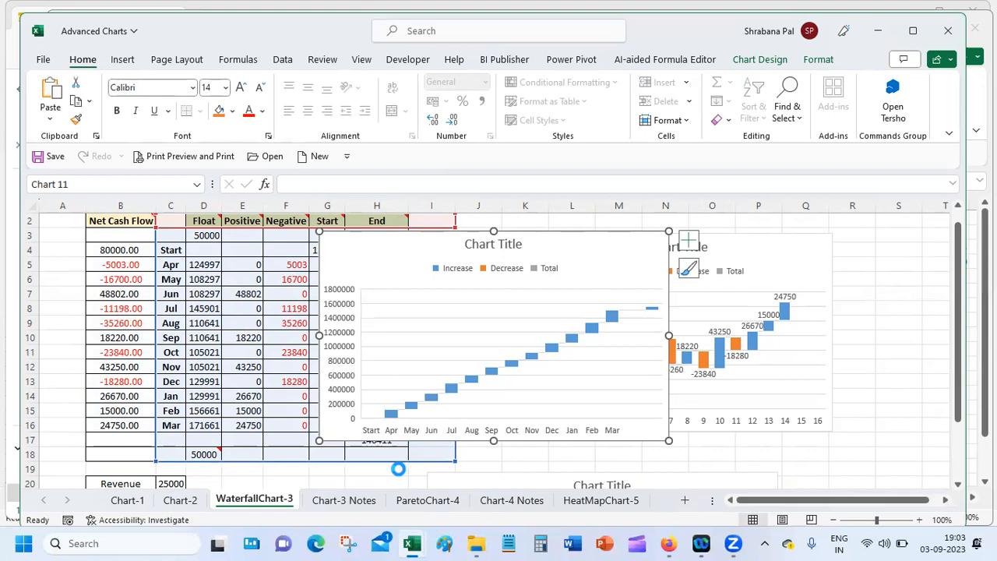
key(ctrl+z)
Limit the new waterfall chart's data values to rows 4 to 17 and move the chart beside the table, over about columns K to R
drag(398, 454, 398, 447)
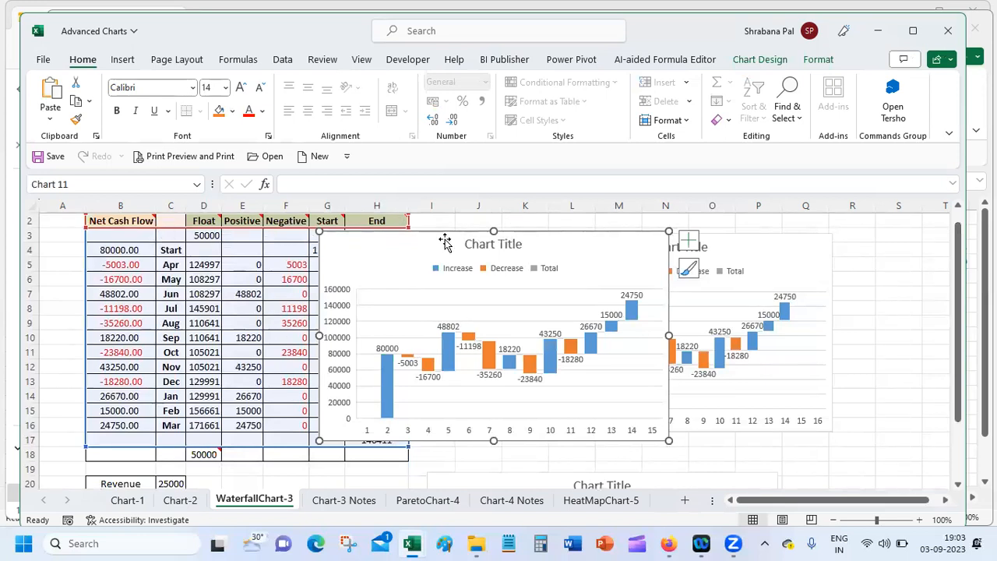
drag(449, 235, 631, 228)
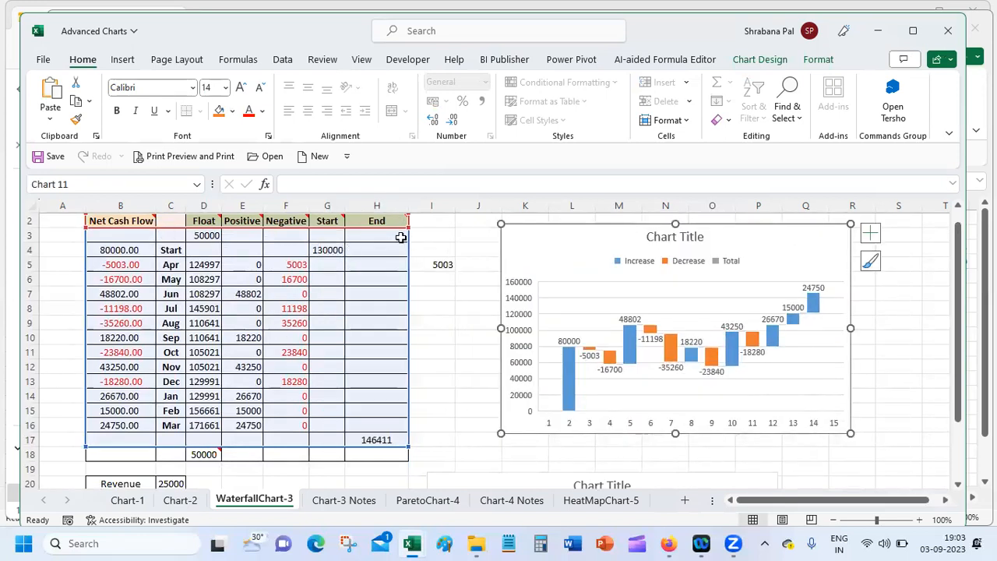
drag(405, 227, 404, 242)
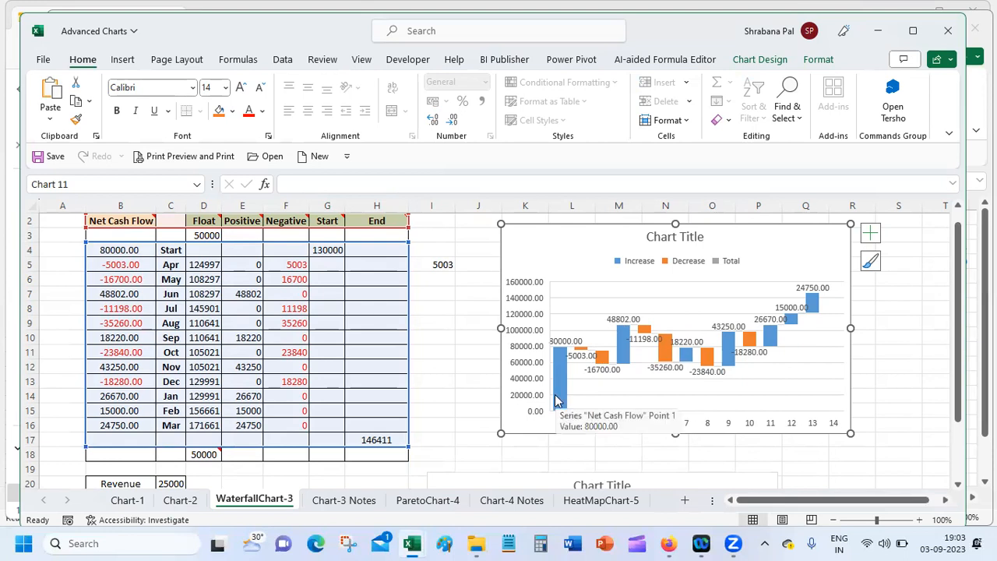
click(479, 475)
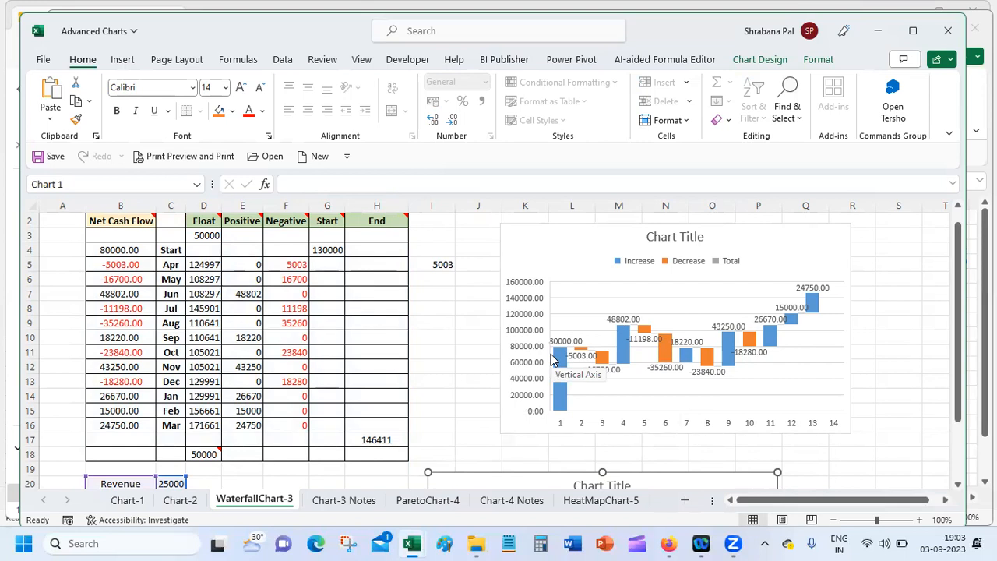
click(445, 306)
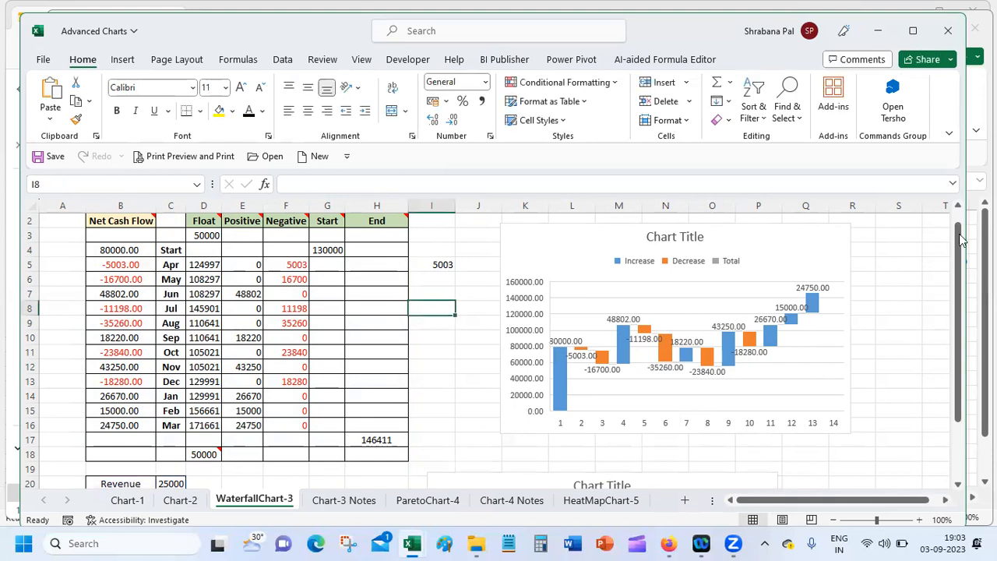
Maximize the workbook window and examine the Revenue to Net Income table and its waterfall chart below the cash flow data
click(914, 31)
scroll(499, 342, down, 2)
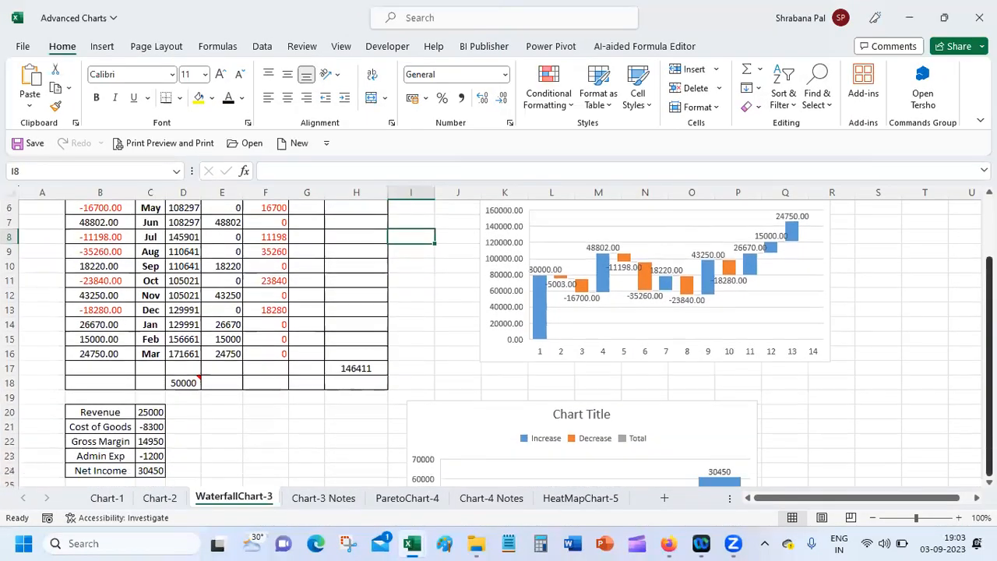
scroll(499, 340, down, 1)
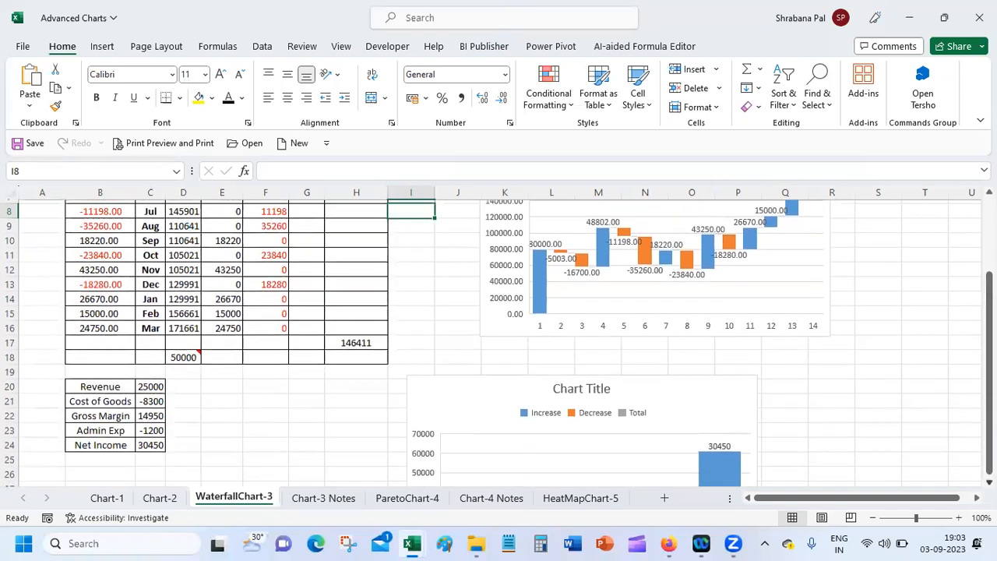
scroll(498, 339, down, 2)
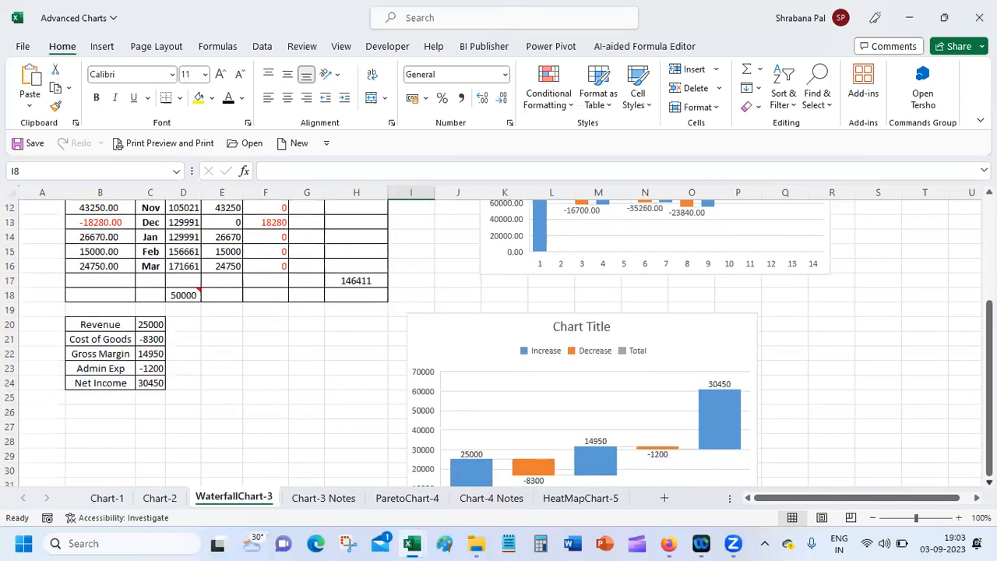
scroll(498, 339, down, 2)
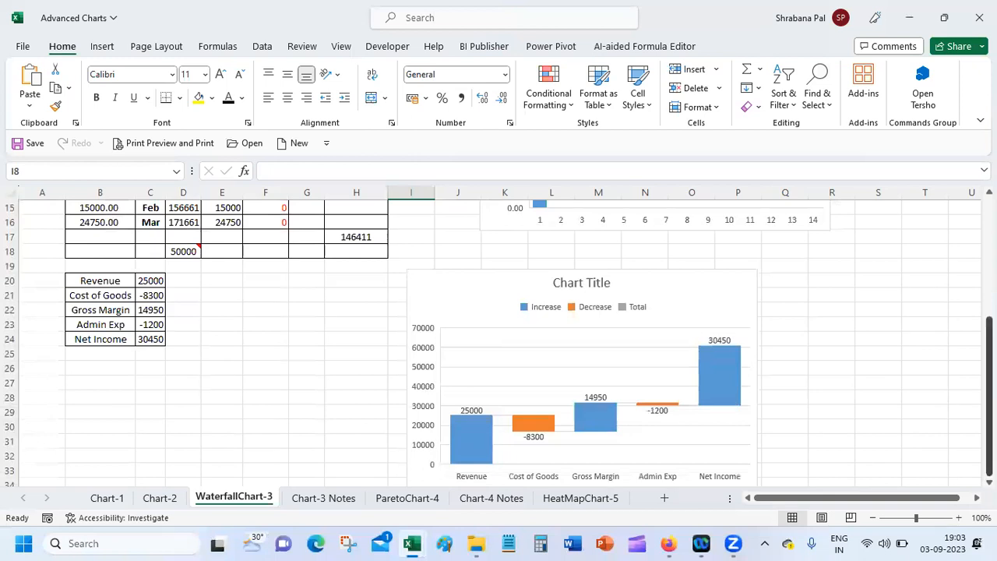
scroll(498, 340, up, 4)
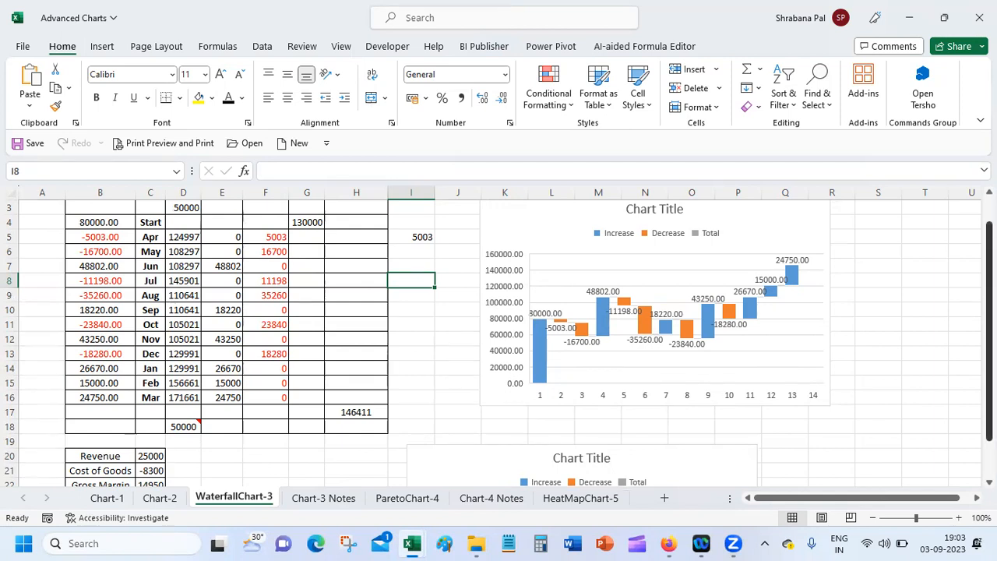
scroll(418, 432, down, 1)
scroll(418, 433, down, 1)
scroll(418, 433, down, 1)
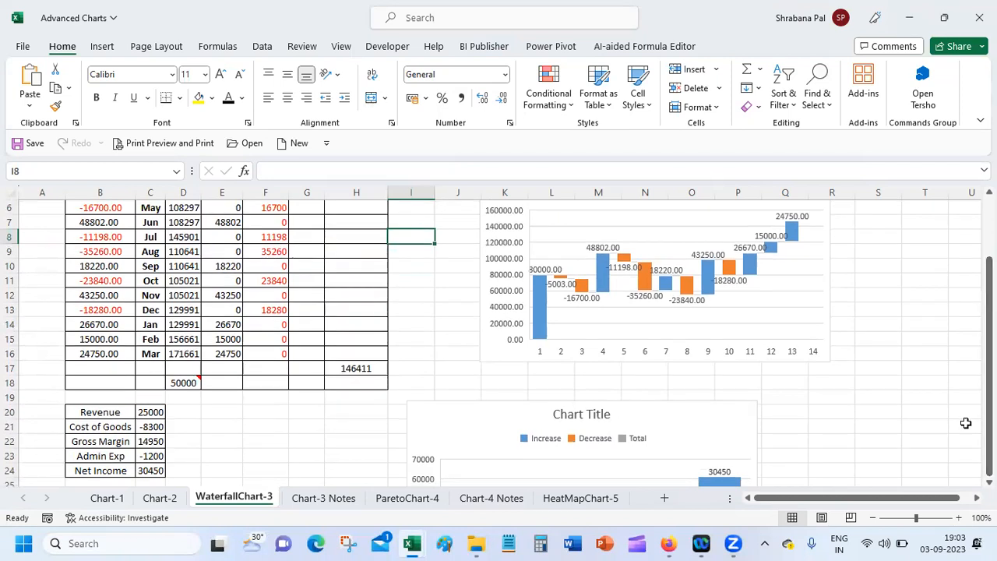
scroll(499, 343, down, 4)
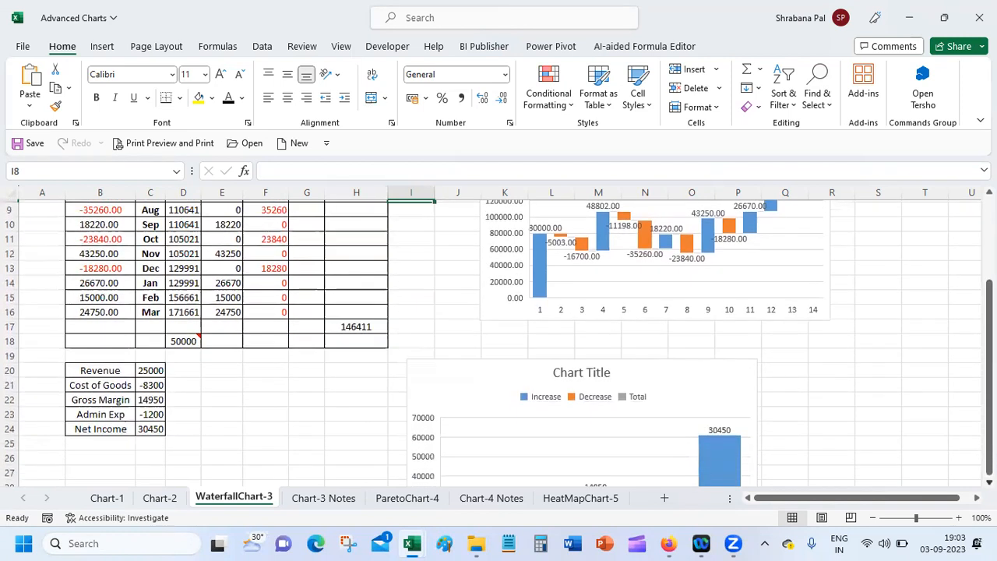
scroll(498, 342, down, 1)
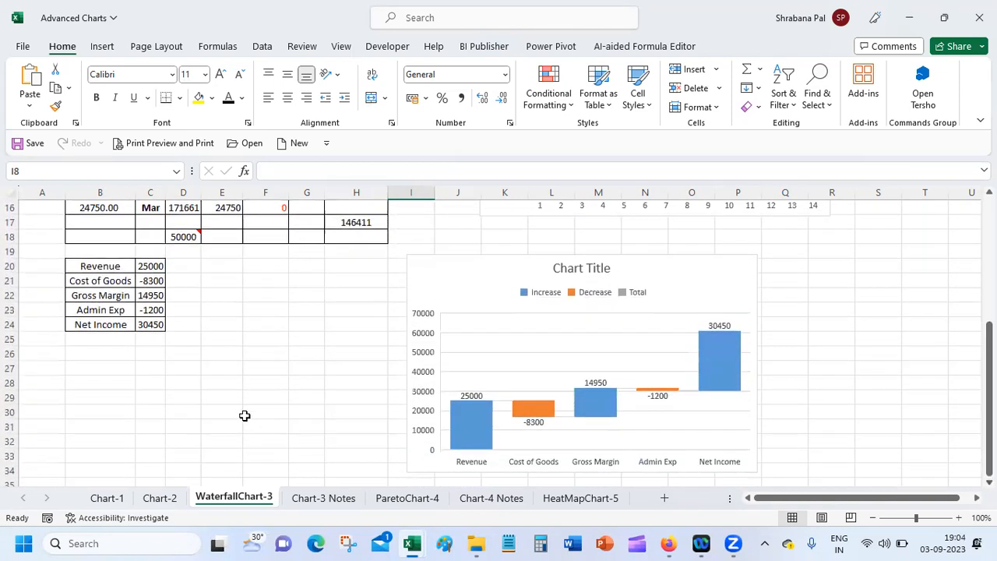
click(113, 392)
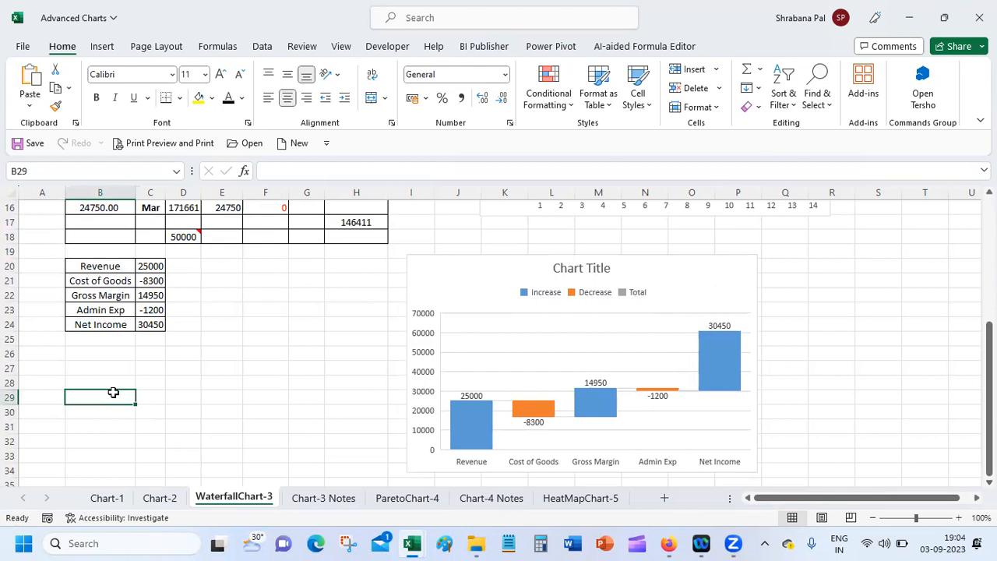
click(507, 262)
click(341, 326)
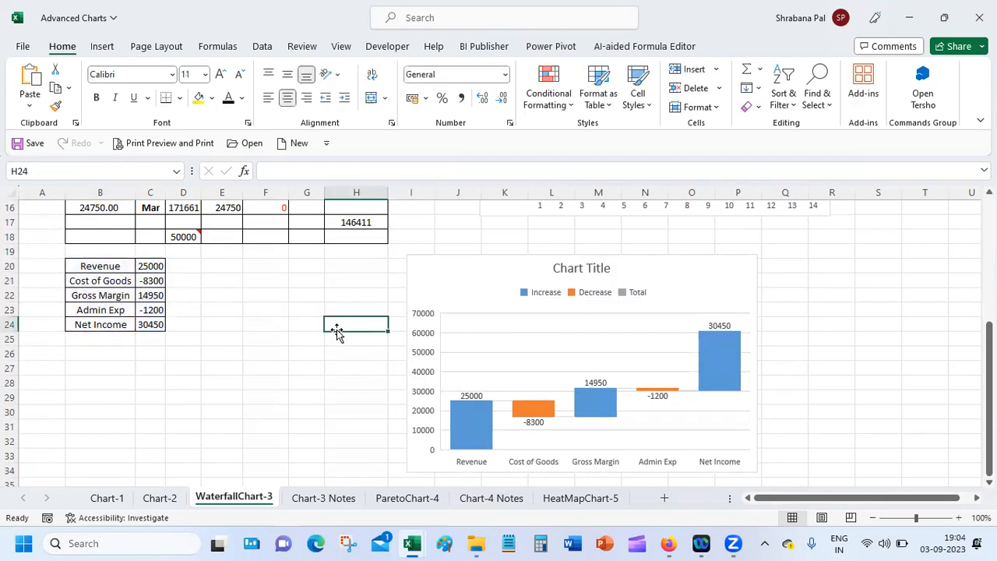
Inspect the Revenue, Cost of Goods, Gross Margin and Admin Exp entries in cells C20 to C23
click(145, 268)
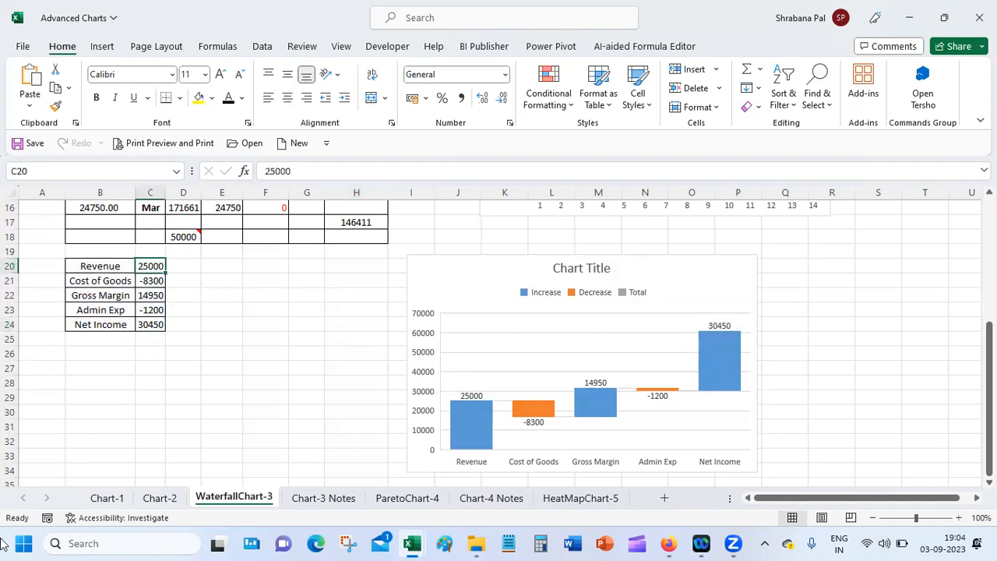
click(144, 283)
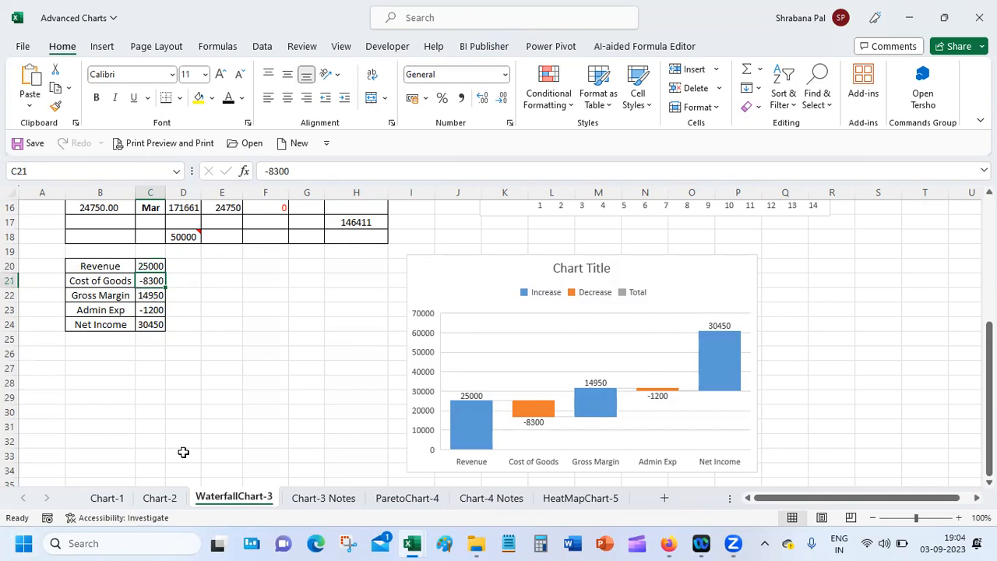
click(152, 297)
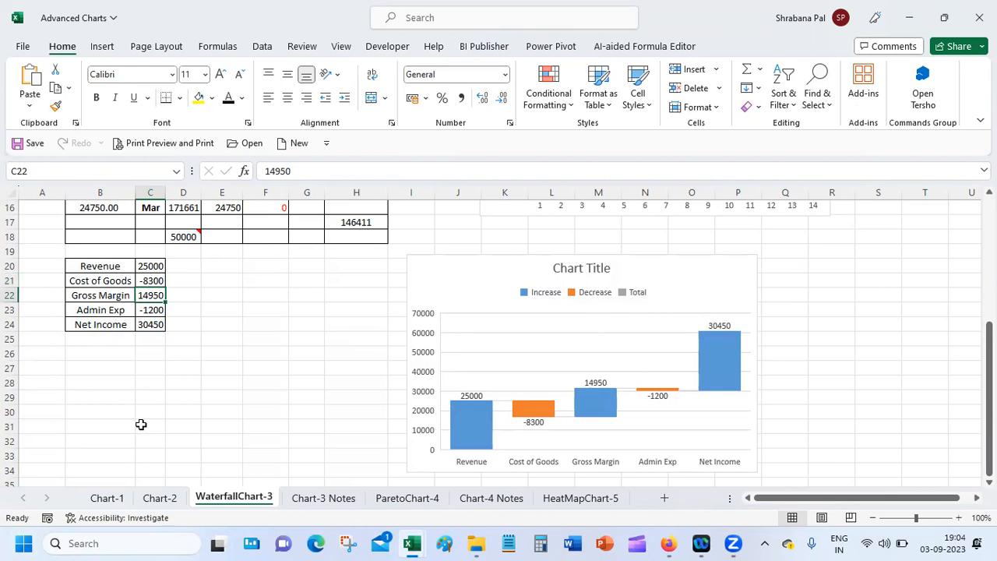
click(146, 311)
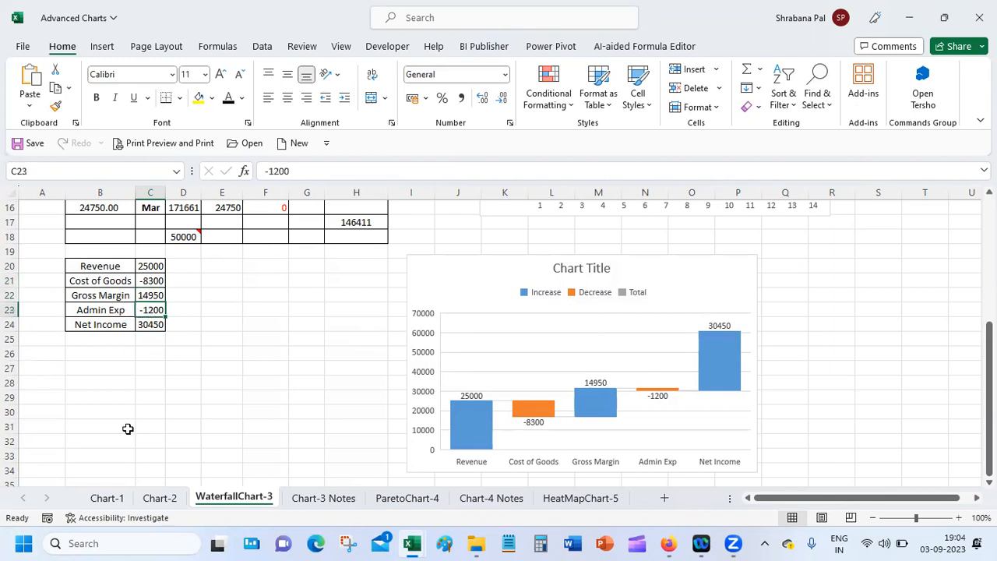
Insert a waterfall chart from the Revenue to Net Income table, B20:C24, and place it over about columns F to M
click(144, 319)
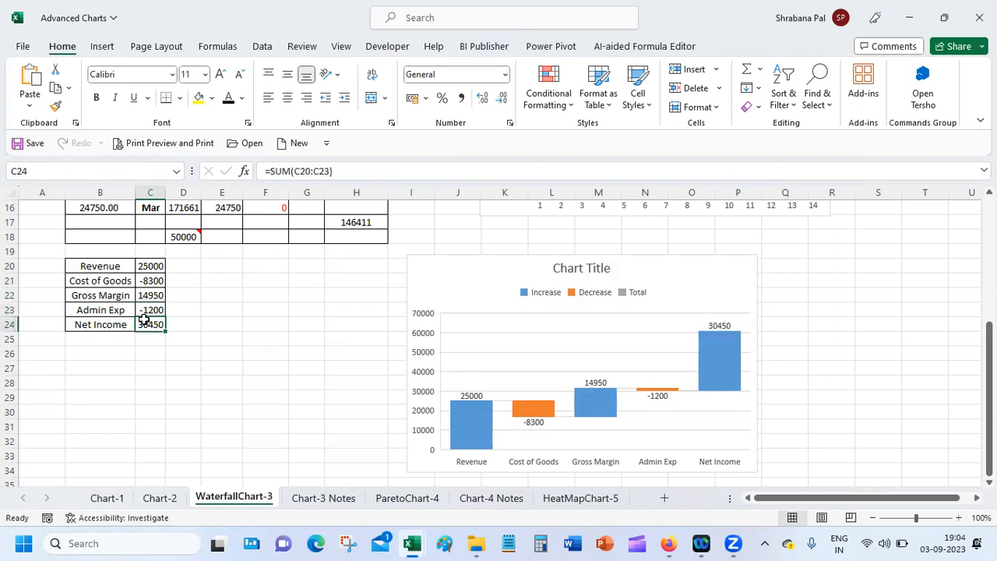
click(93, 263)
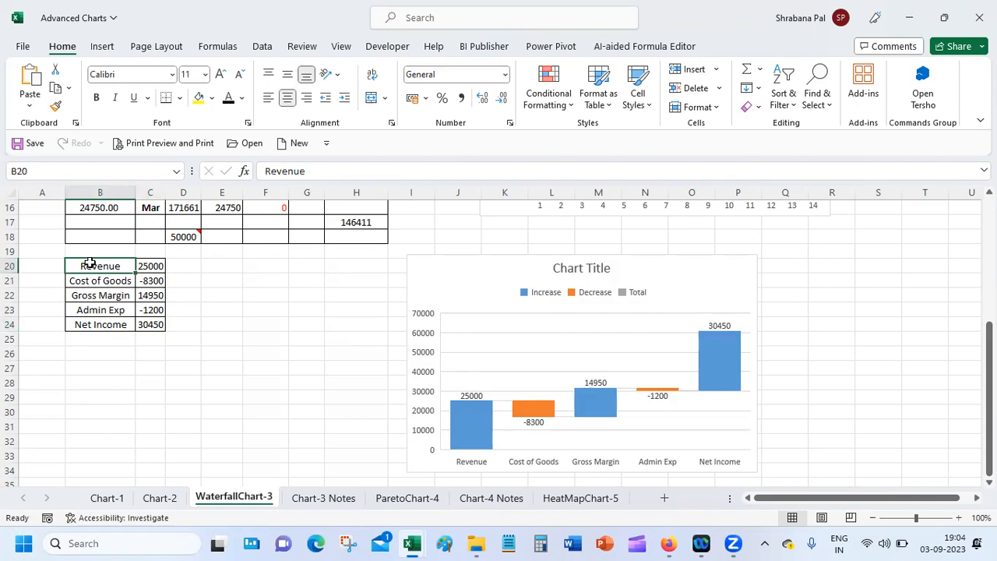
drag(91, 263, 144, 321)
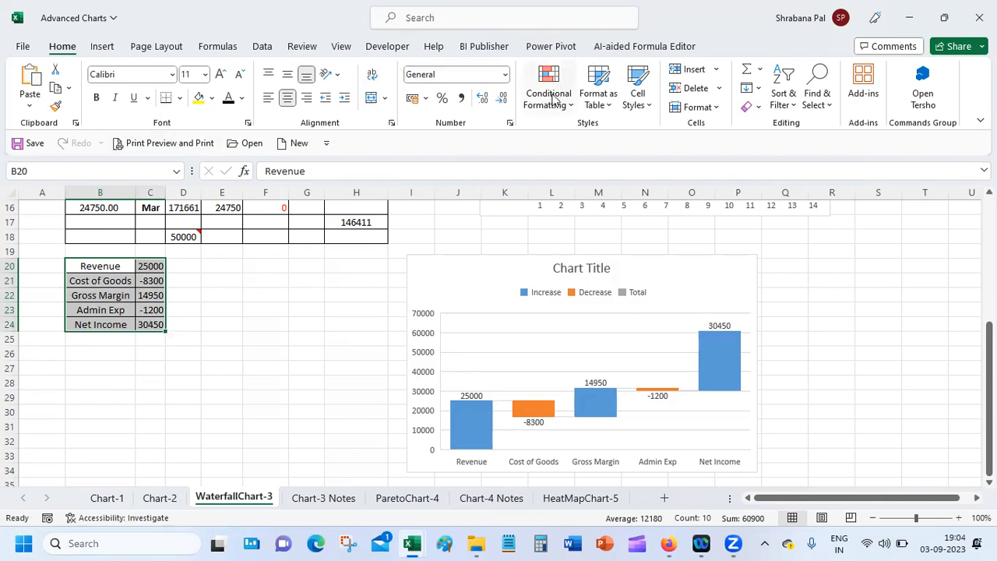
click(102, 48)
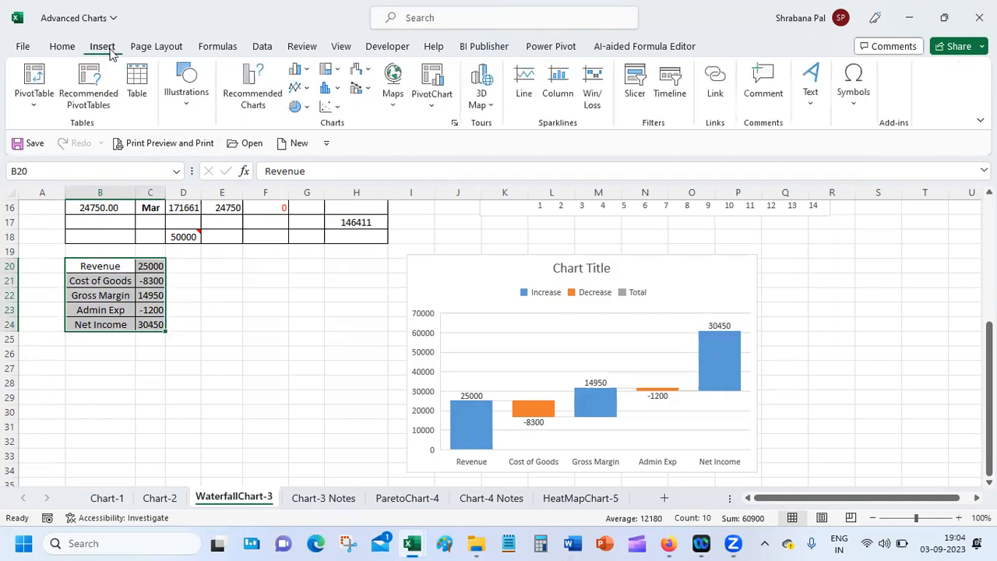
click(360, 71)
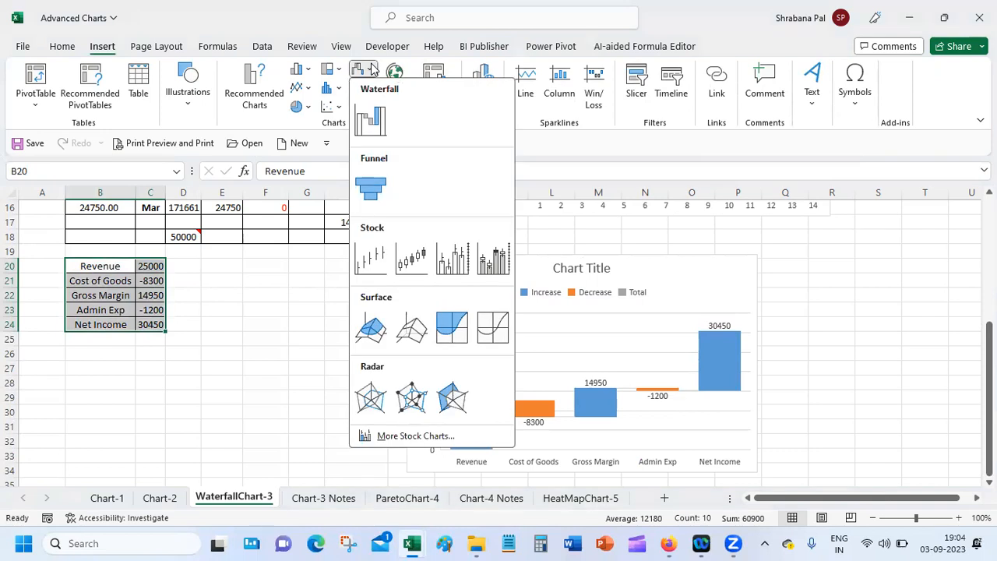
click(378, 128)
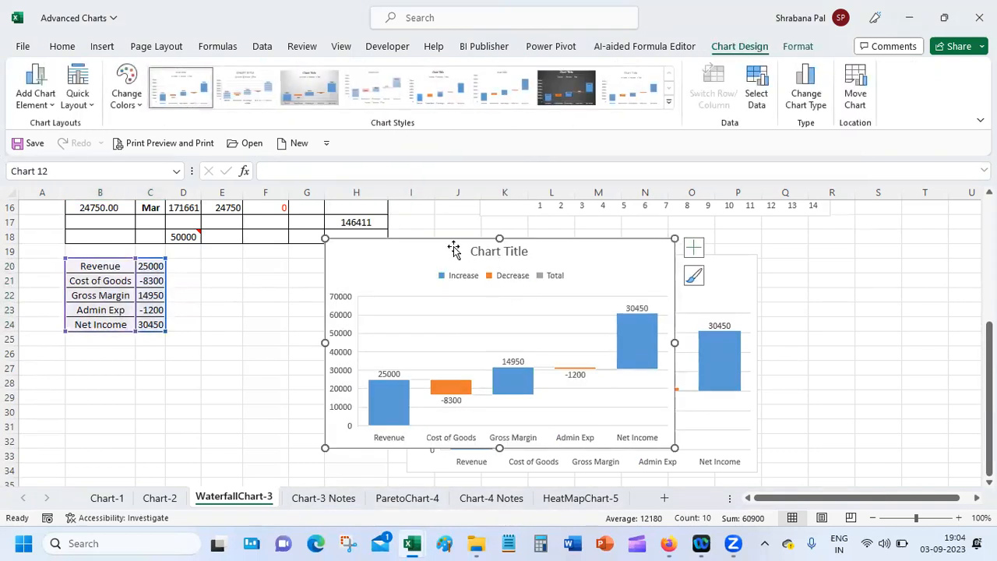
drag(453, 240, 387, 266)
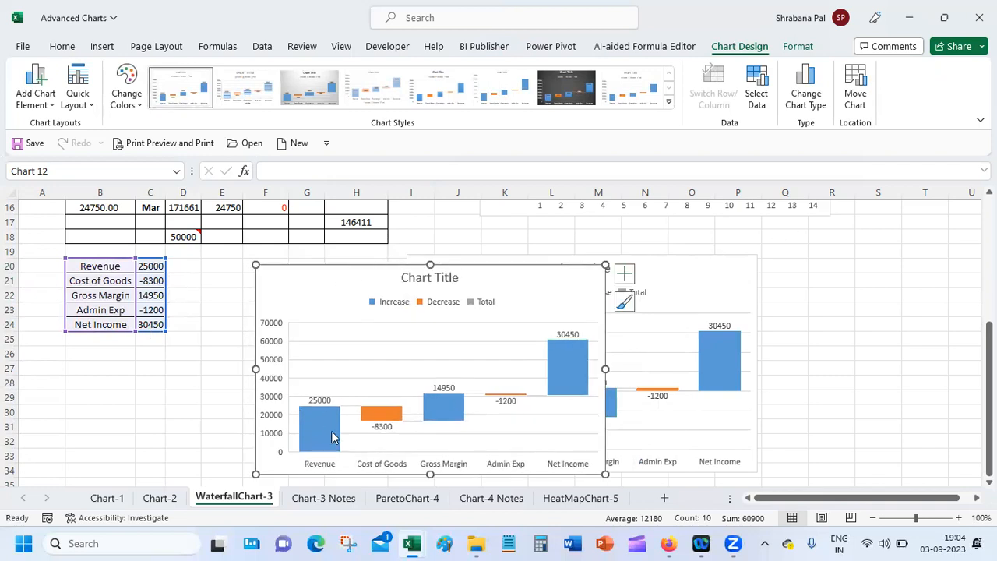
mouse_move(317, 437)
mouse_move(381, 437)
mouse_move(511, 411)
mouse_move(567, 372)
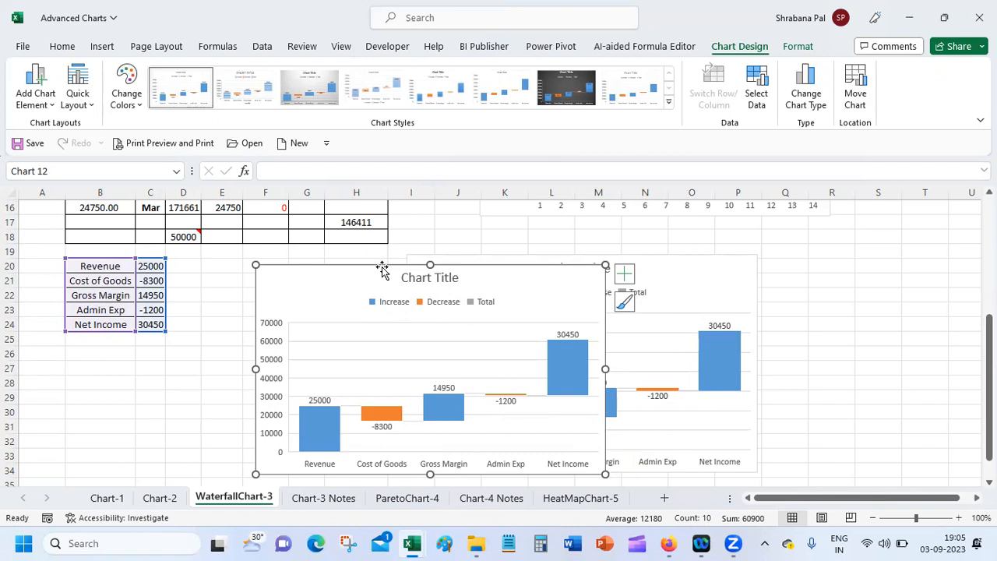
On the ParetoChart-4 sheet, examine the Marks % list, the bins and the COUNTIFS formula in cell E3
click(407, 498)
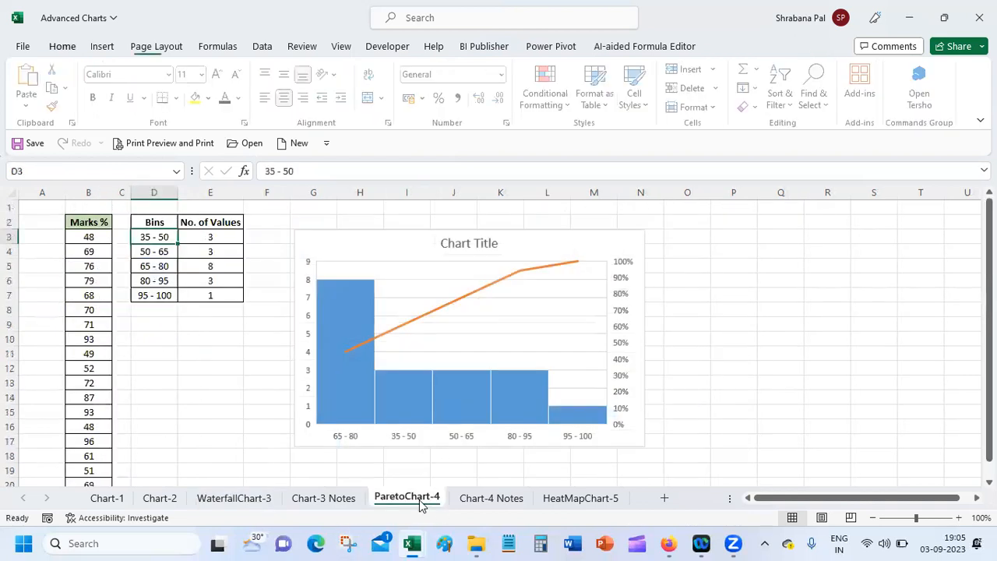
click(206, 395)
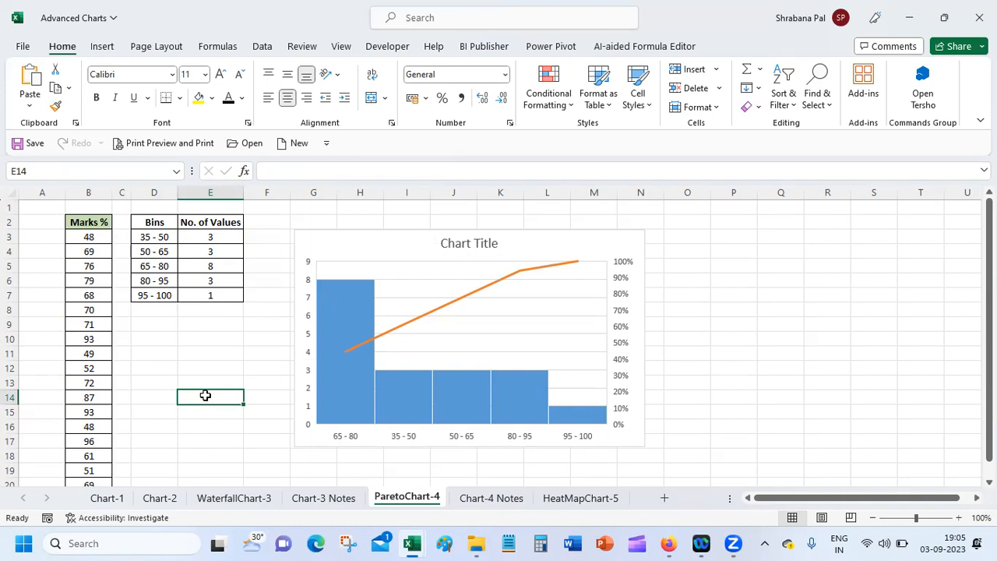
mouse_move(346, 351)
drag(89, 236, 96, 451)
scroll(966, 327, up, 1)
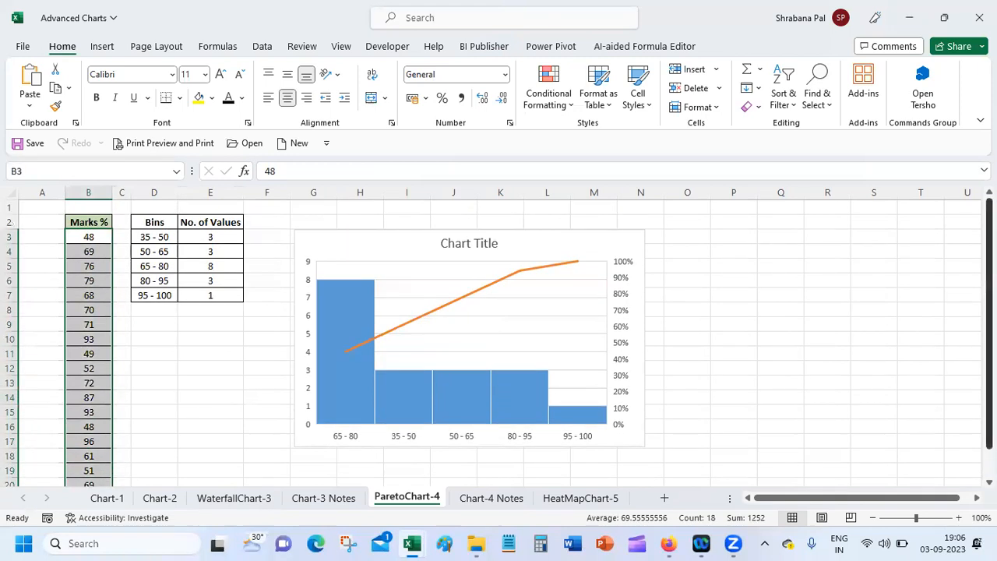
click(213, 237)
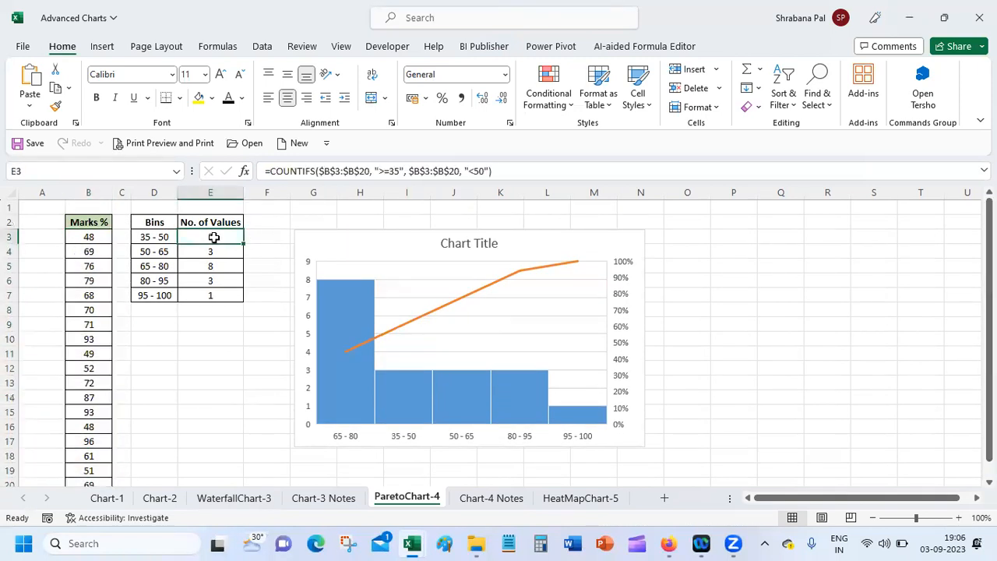
click(210, 411)
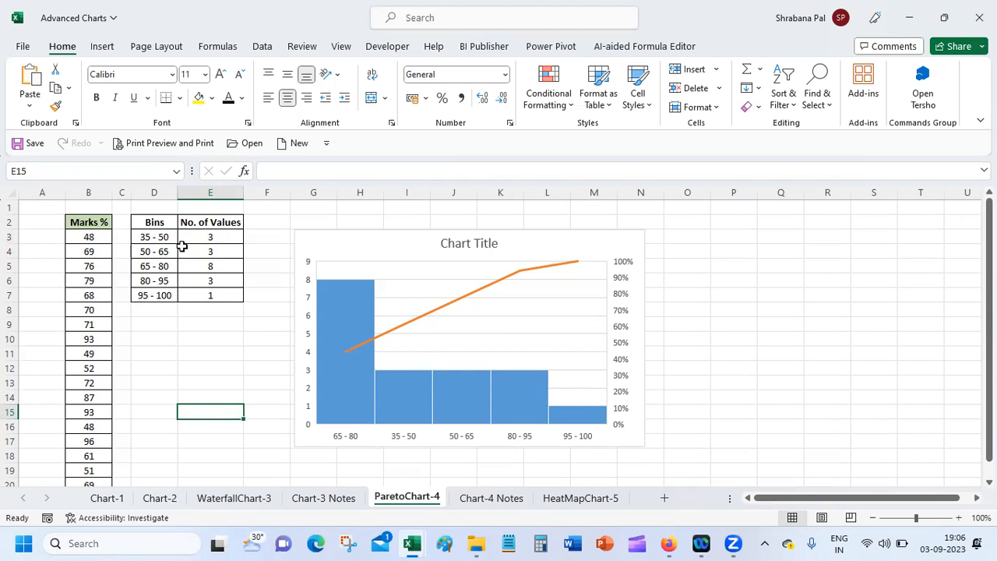
click(143, 251)
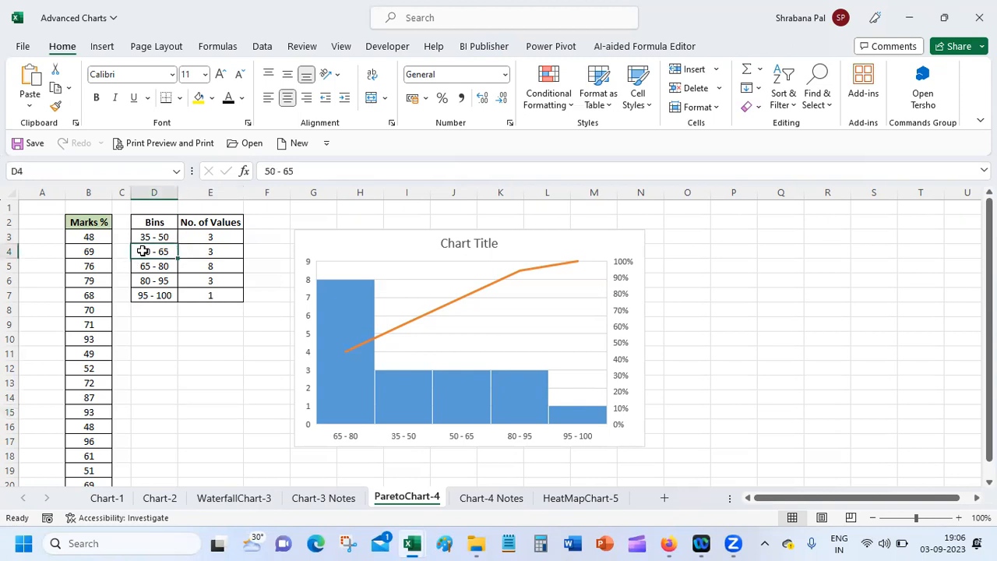
click(153, 265)
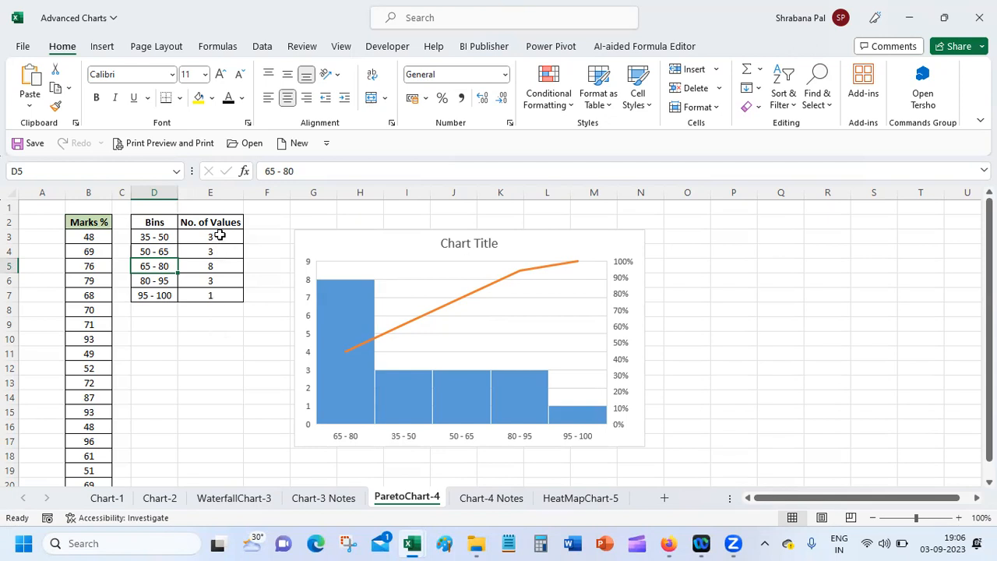
click(218, 236)
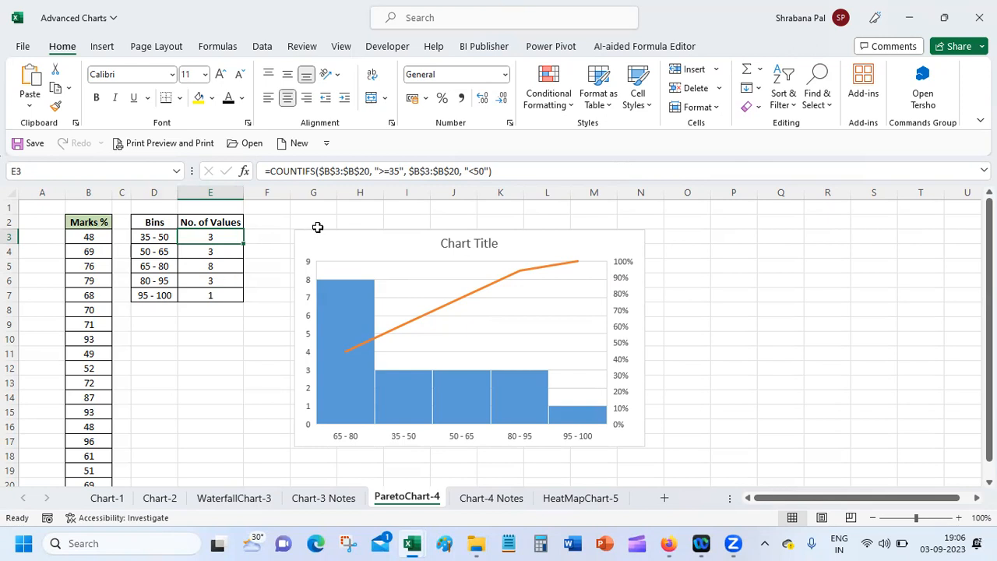
Insert a Pareto chart from the Bins and No. of Values table, D2:E7, and move it over about columns L to S
drag(151, 223, 218, 297)
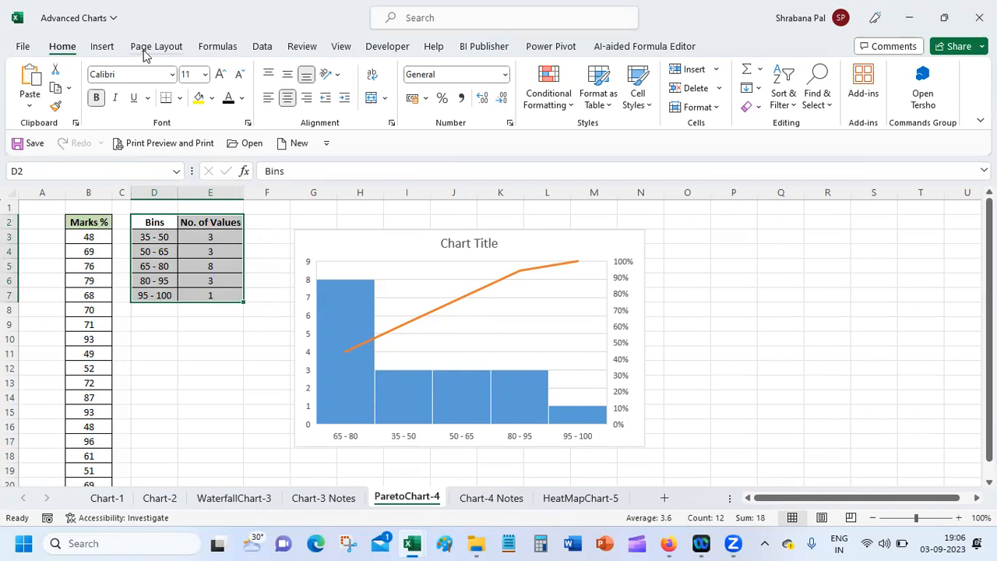
click(102, 46)
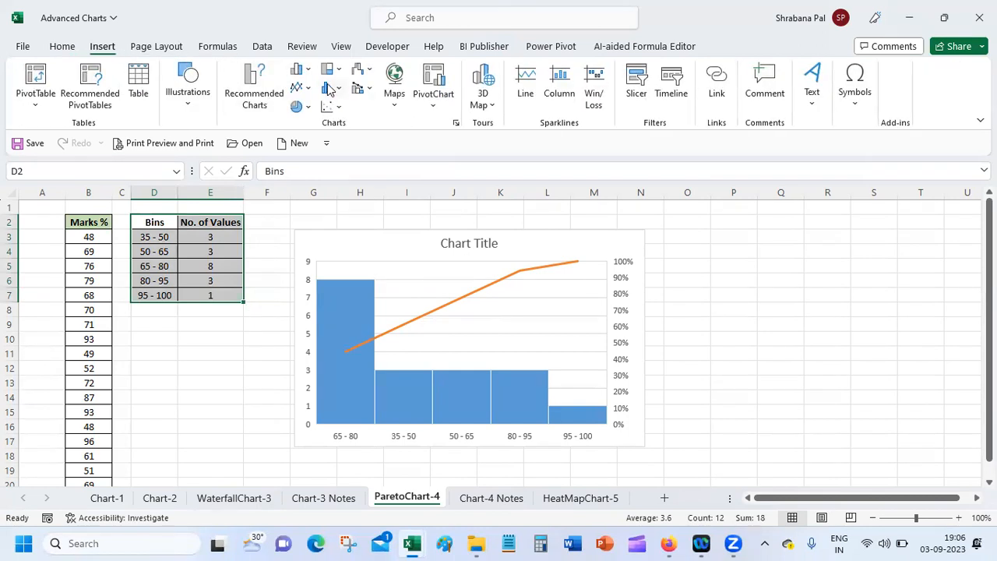
click(267, 99)
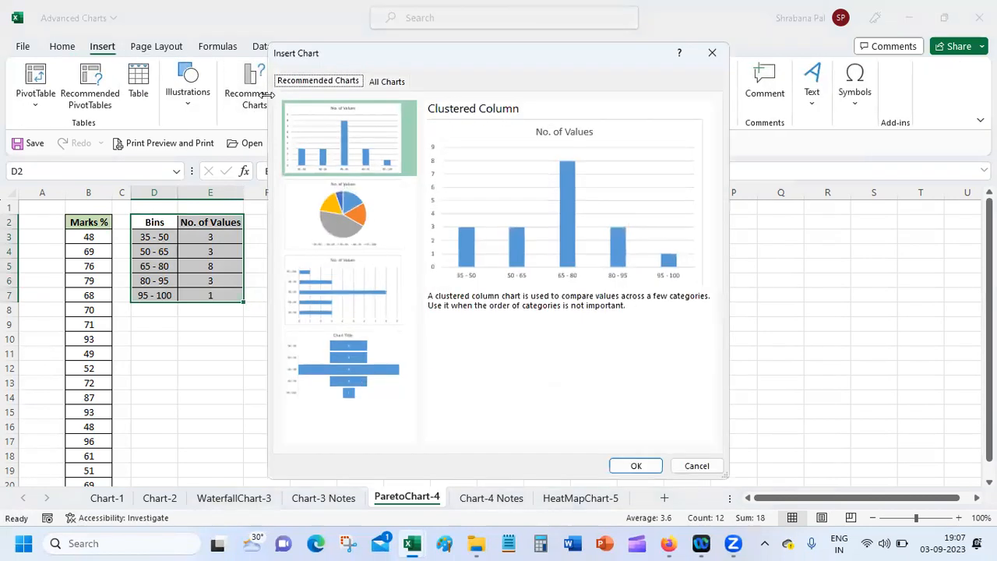
click(377, 83)
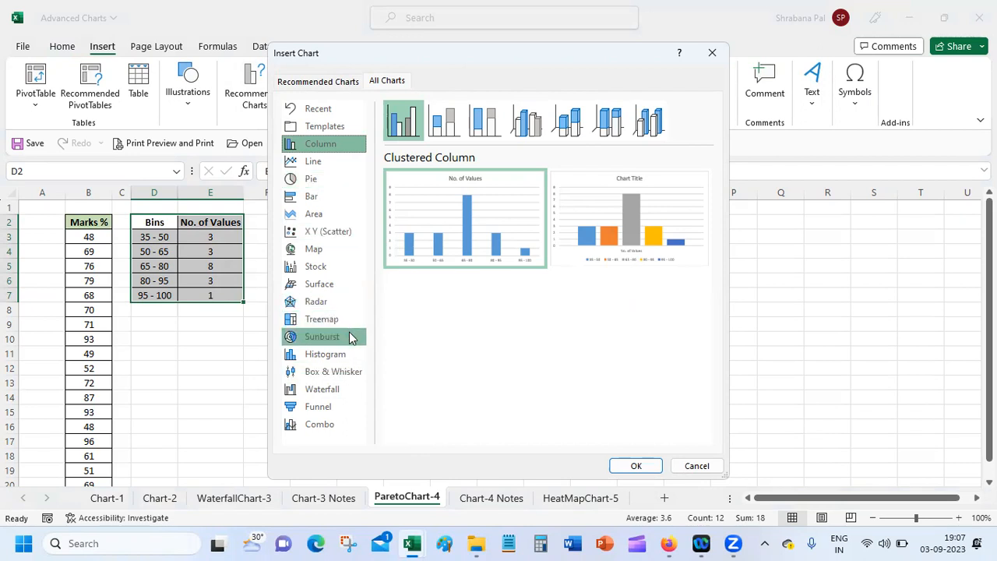
click(341, 355)
click(447, 127)
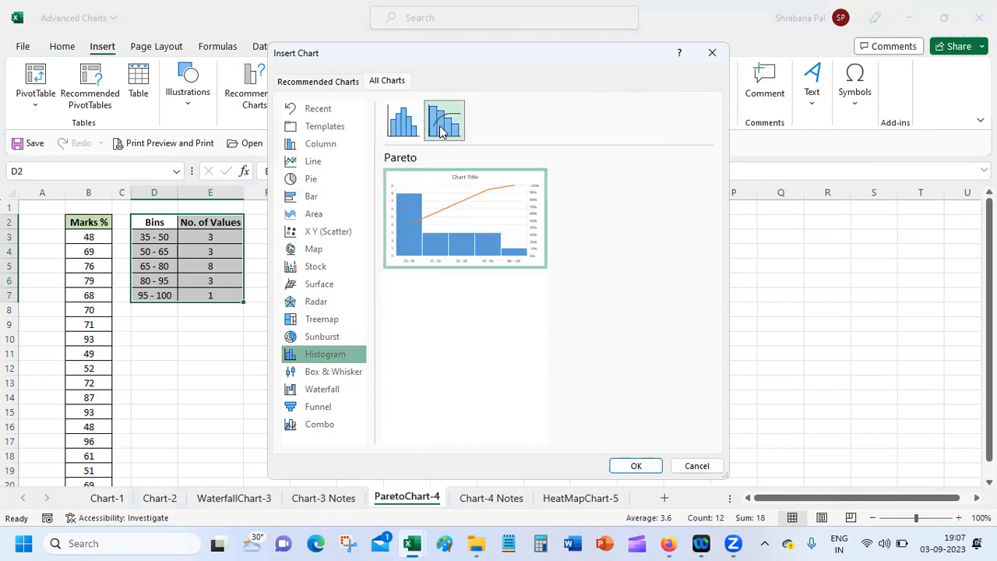
click(634, 466)
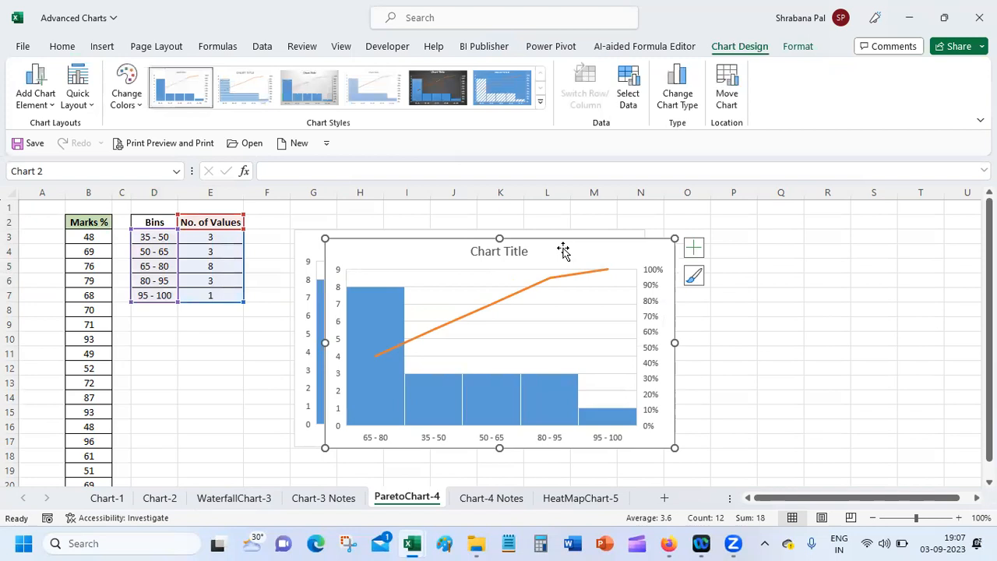
drag(568, 249, 769, 242)
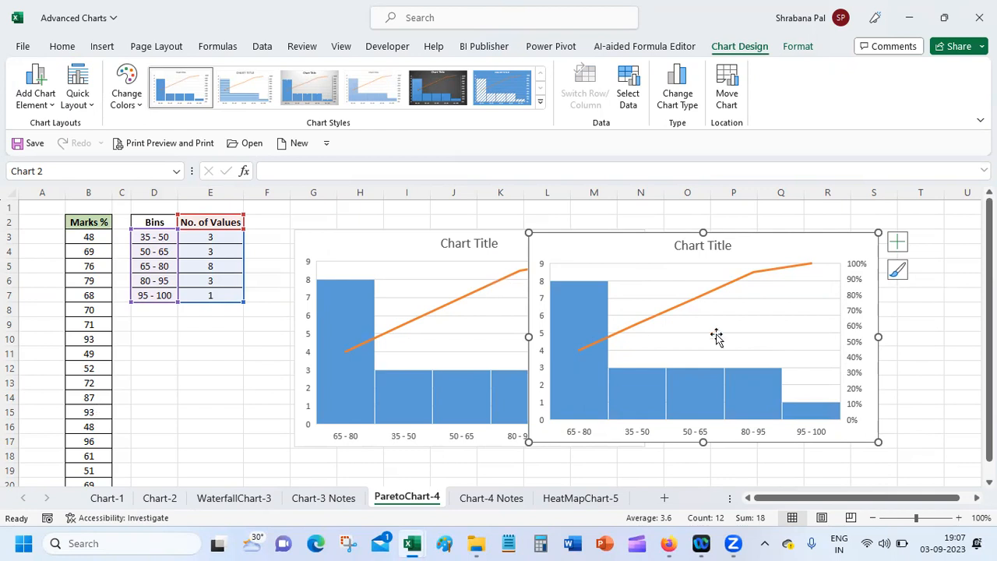
mouse_move(582, 292)
mouse_move(589, 423)
Delete the newly inserted Pareto chart that overlaps the original one
click(217, 398)
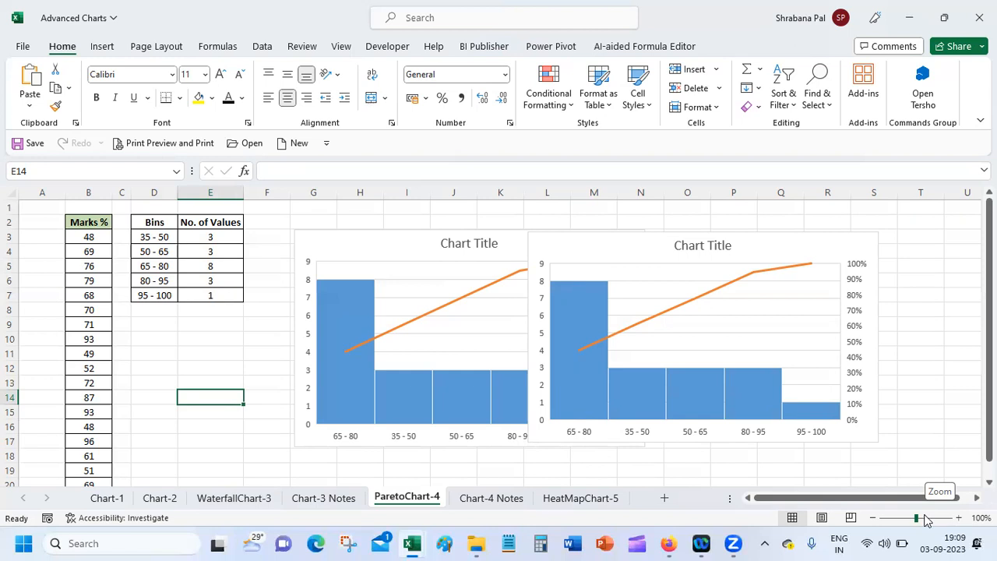
click(781, 239)
key(Delete)
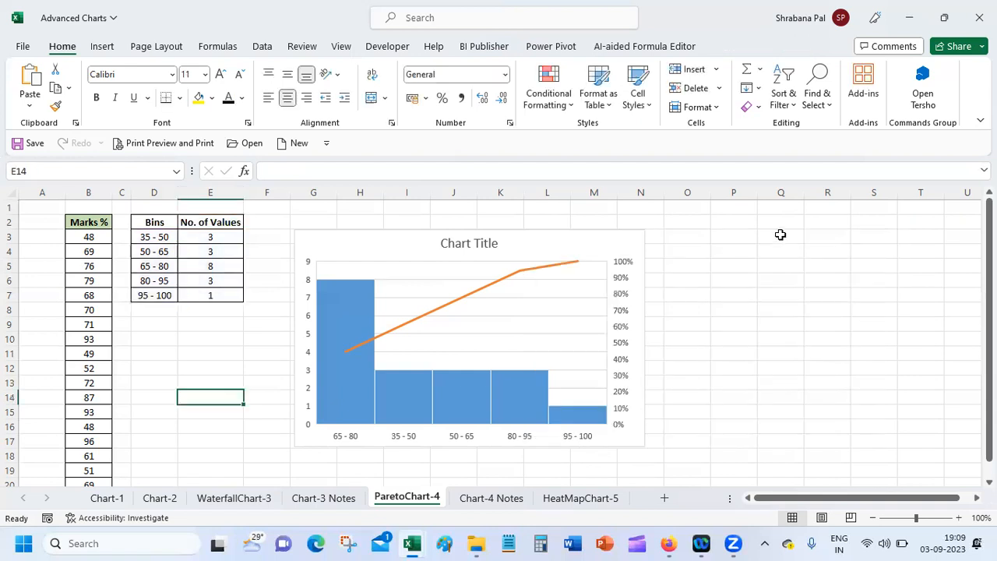
Read the histogram definition, the bins and frequency note and the advantages on the Chart-4 Notes sheet
click(492, 499)
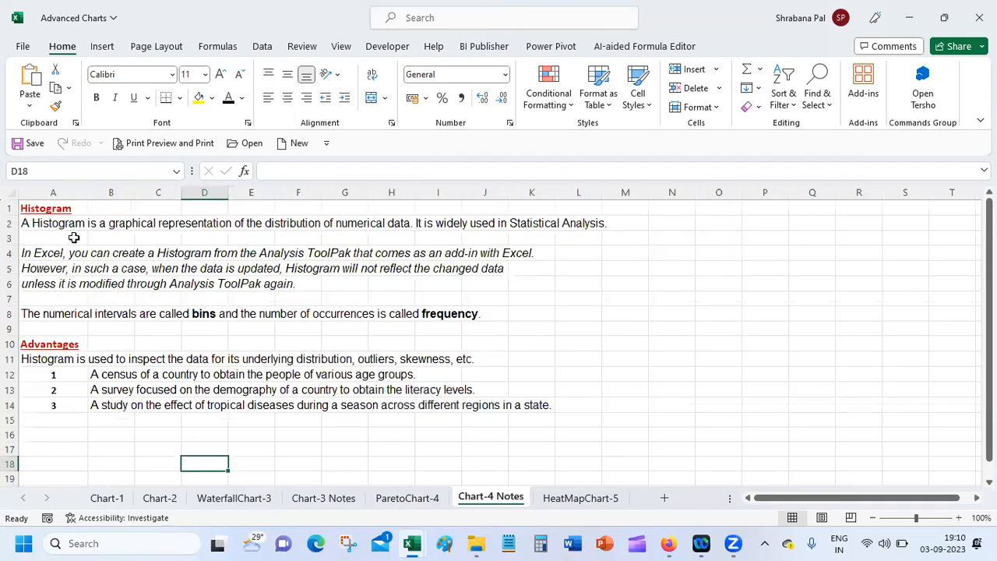
click(47, 225)
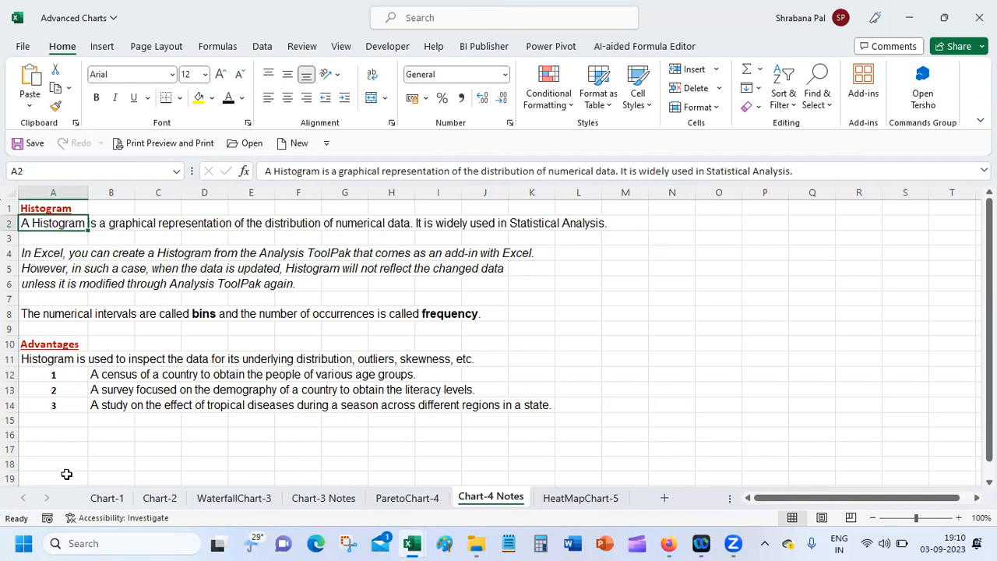
click(139, 439)
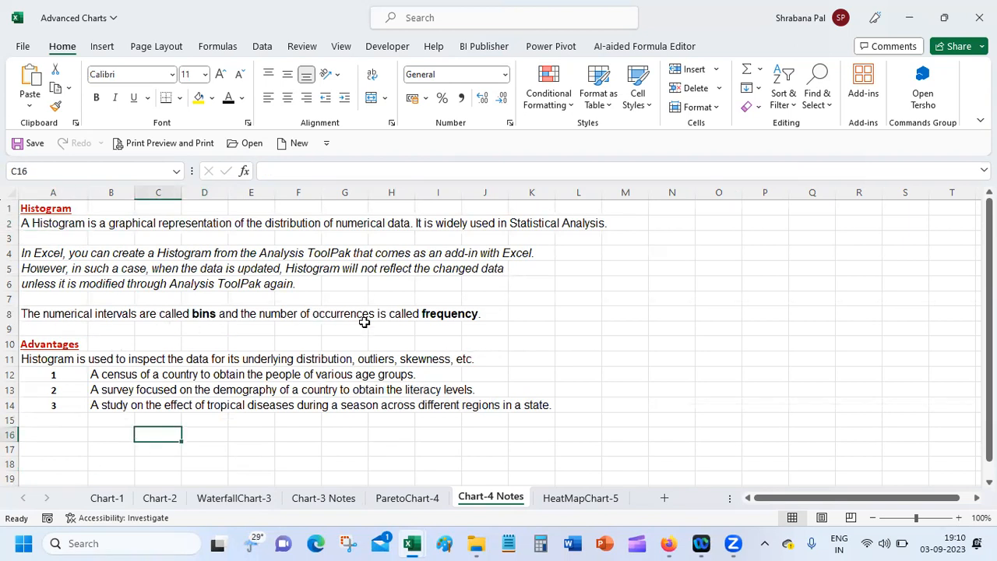
Return to the ParetoChart-4 sheet and compare the bin counts, especially the 65 - 80 row, with the chart's columns
click(389, 497)
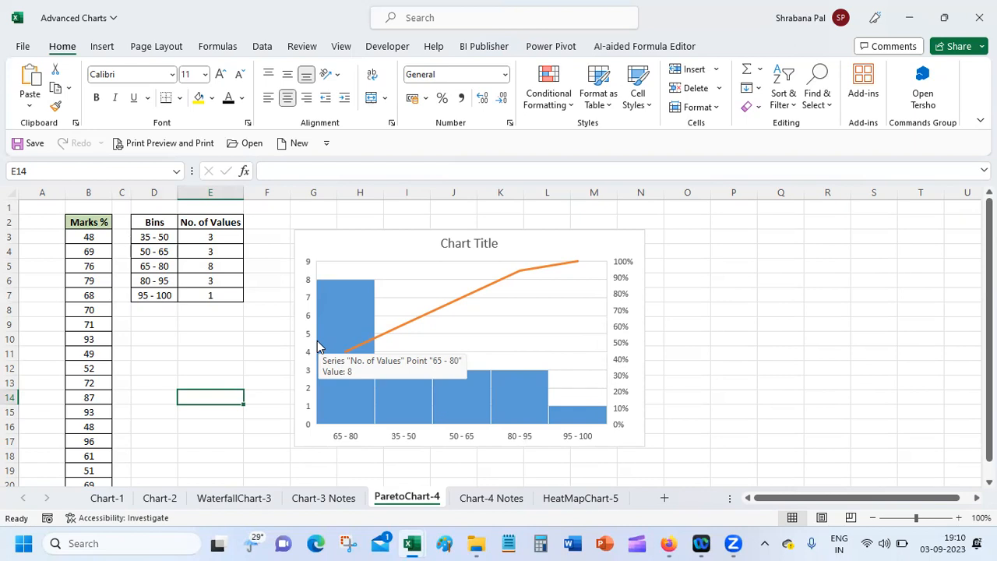
click(198, 237)
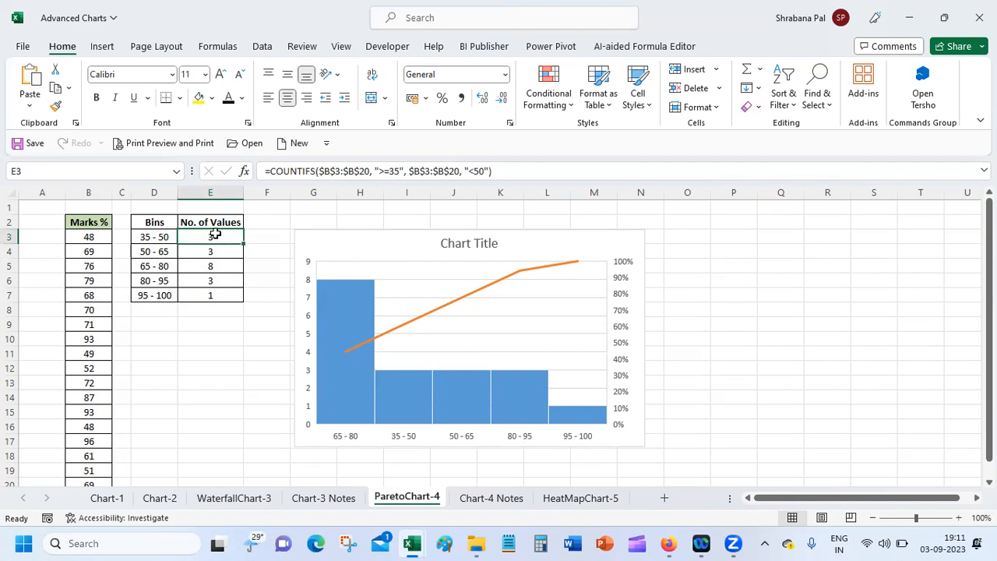
click(199, 355)
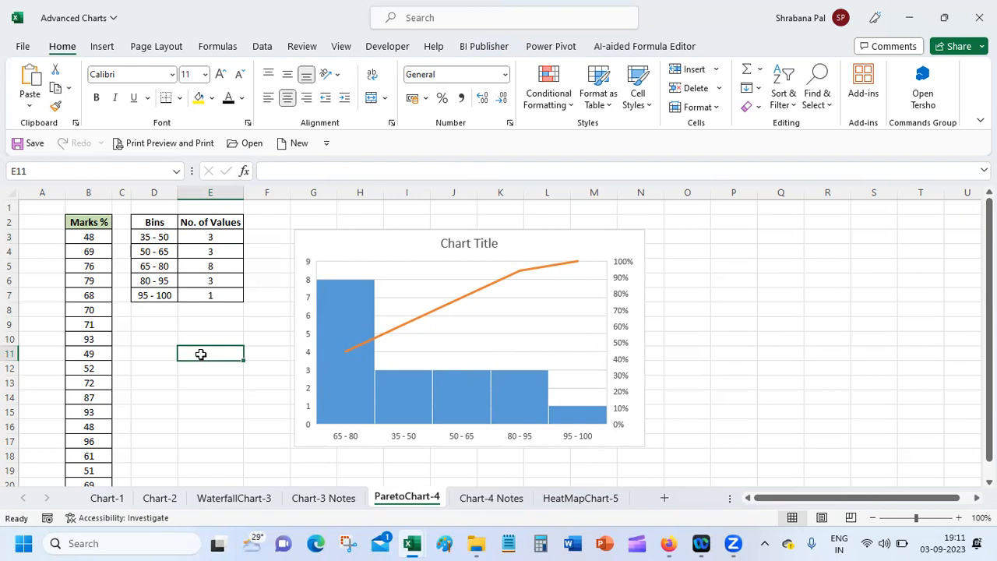
drag(160, 266, 222, 265)
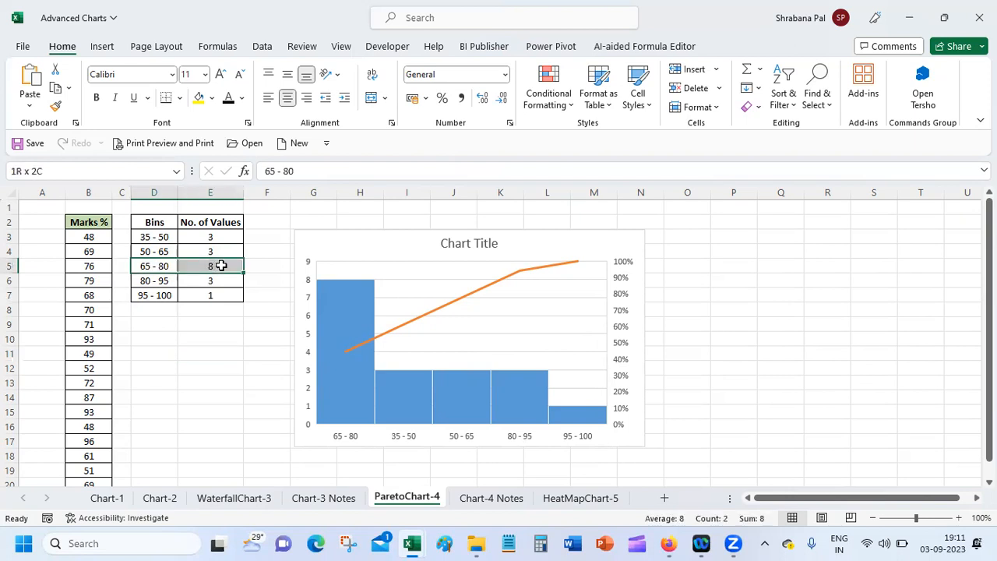
click(340, 280)
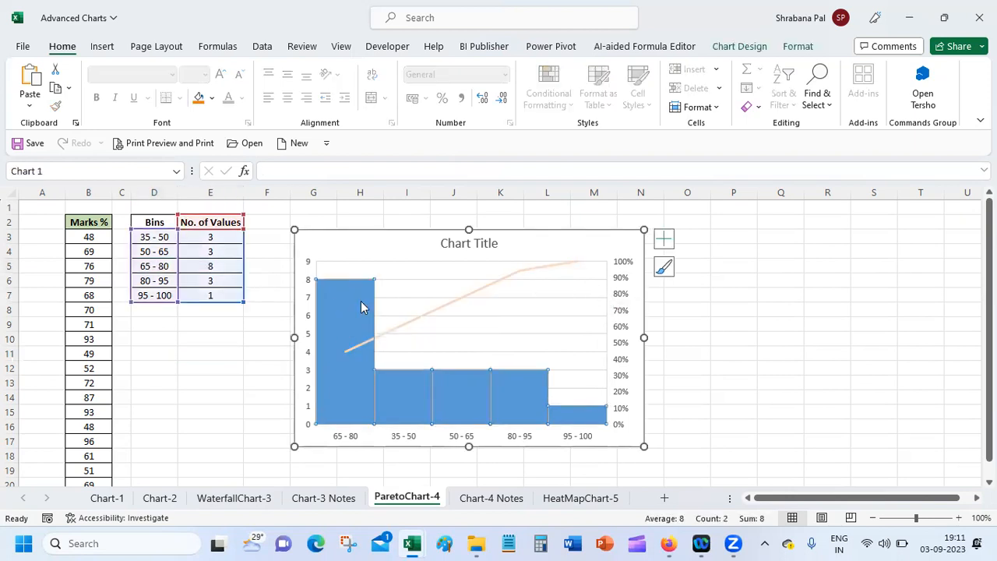
mouse_move(360, 307)
Open the HeatMapChart-5 sheet and view the monthly appliance sales heat map
click(573, 497)
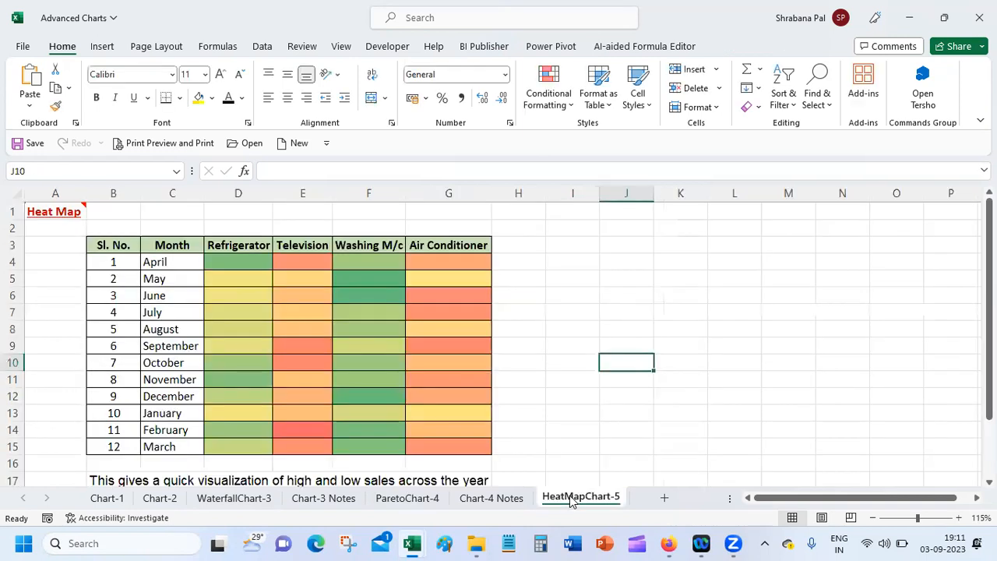
click(703, 261)
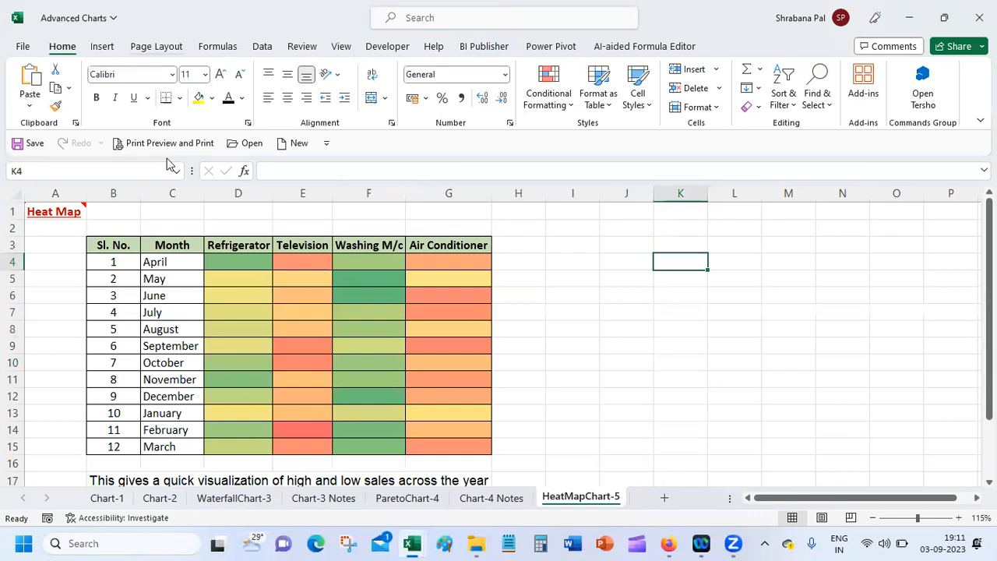
Clear the conditional formatting rules from the monthly appliance sales cells D4:G15
click(643, 357)
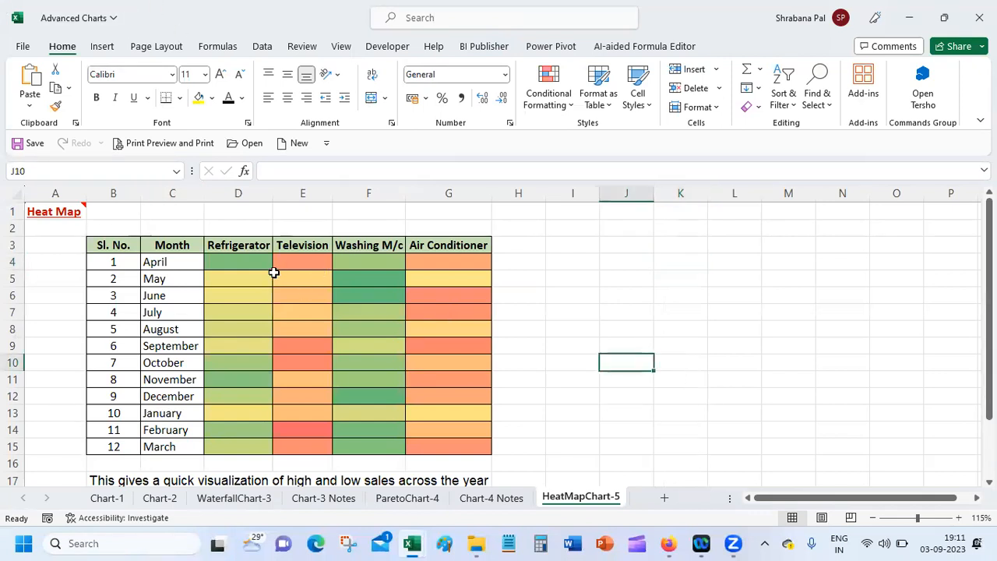
click(247, 264)
click(802, 289)
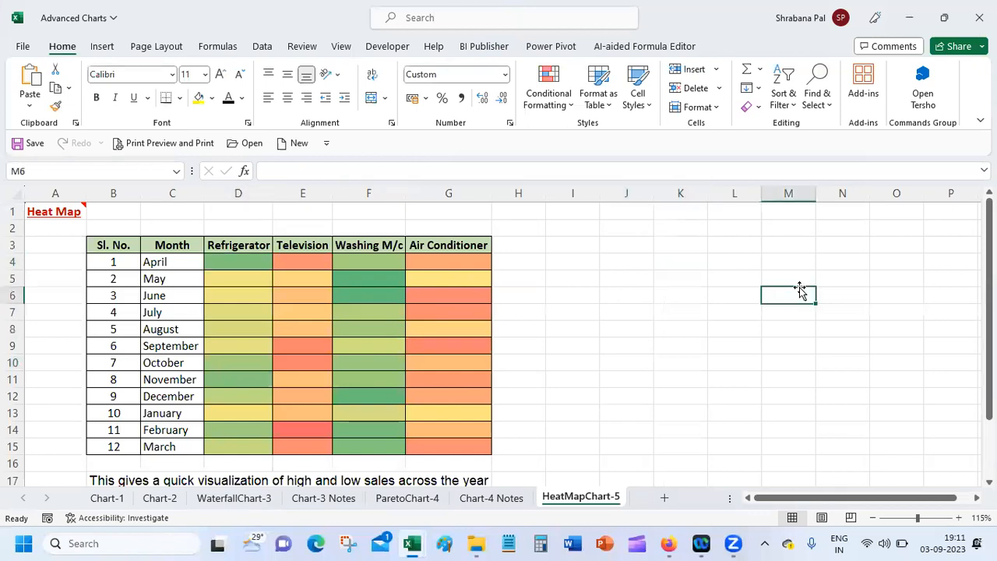
drag(242, 262, 350, 349)
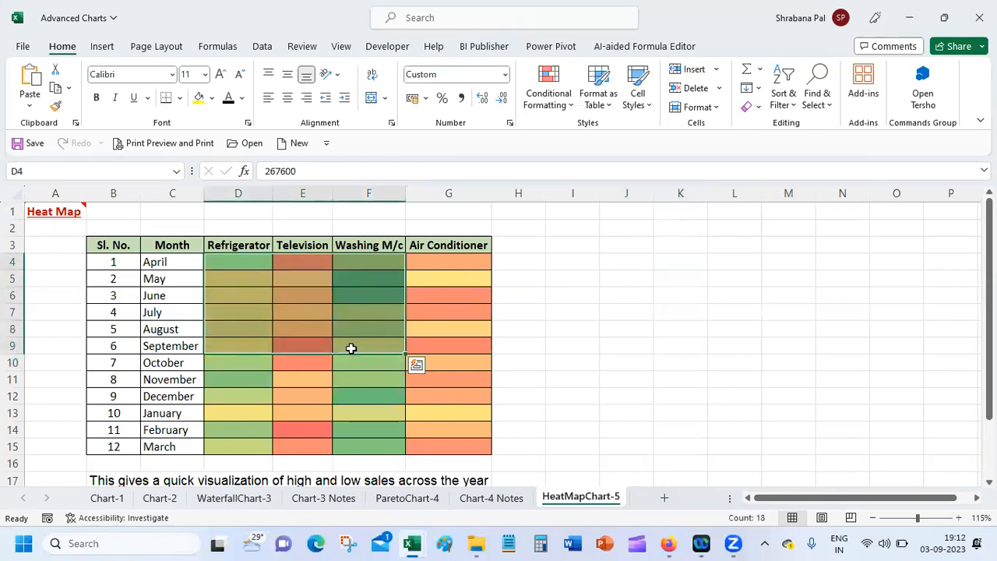
shift+click(479, 447)
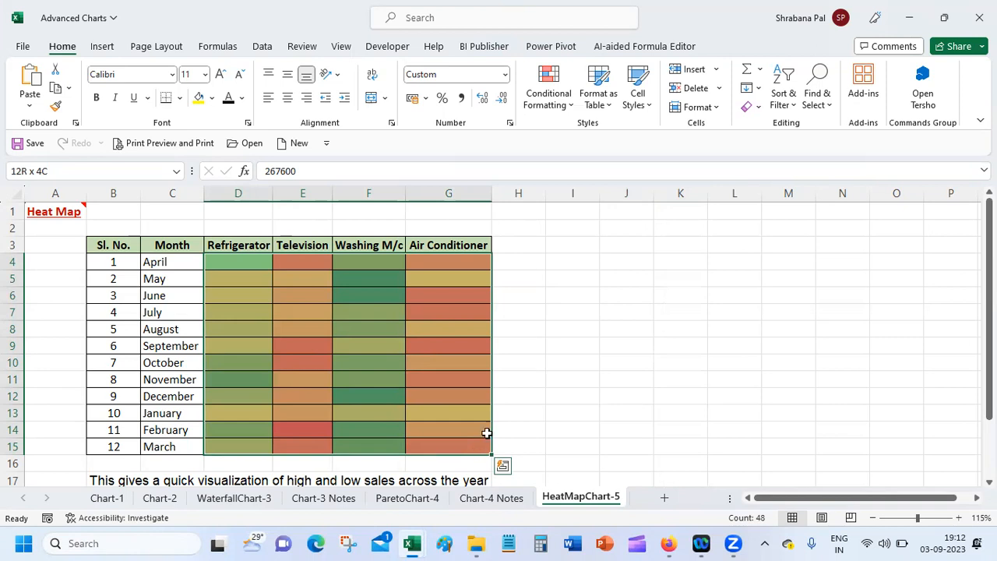
click(546, 109)
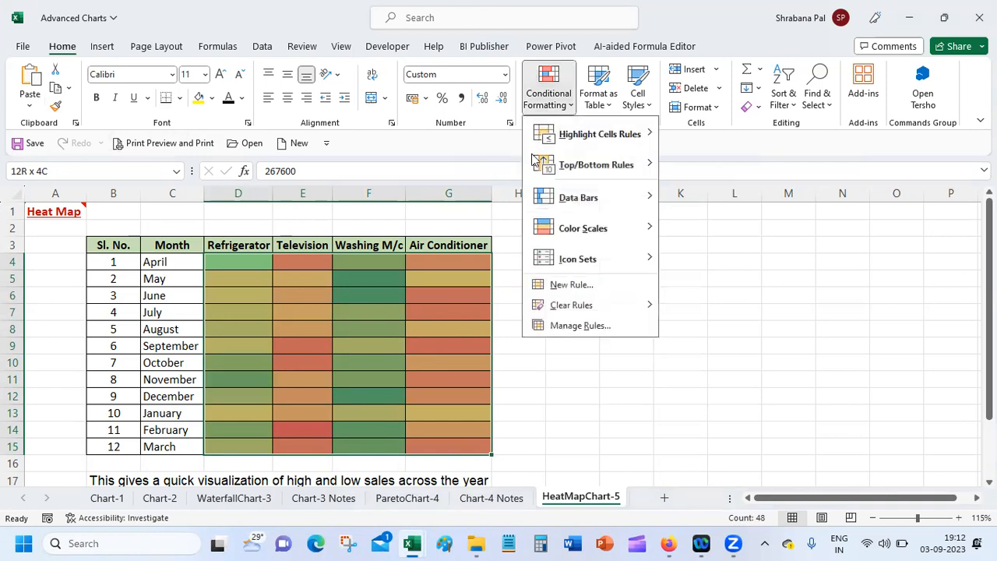
mouse_move(604, 305)
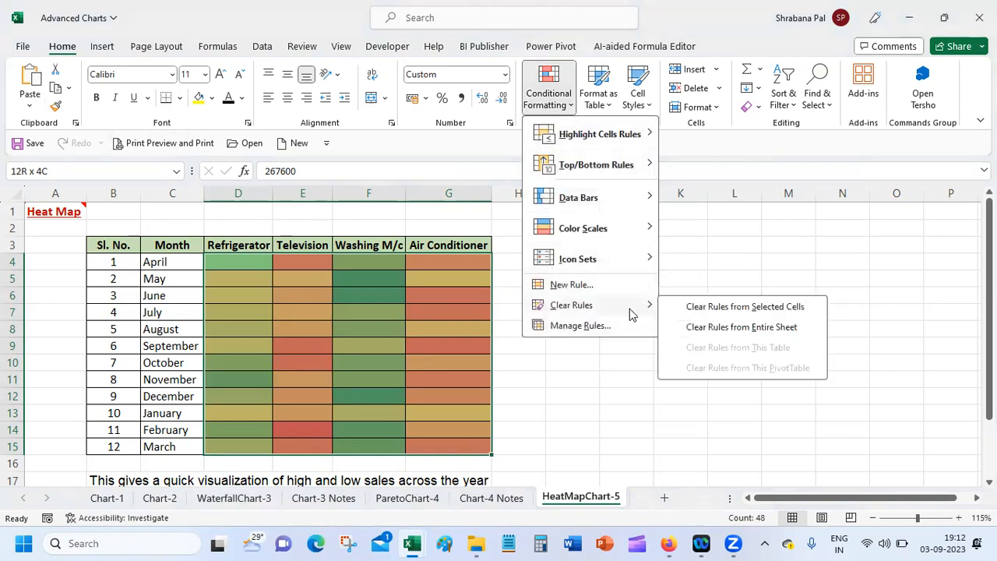
click(693, 306)
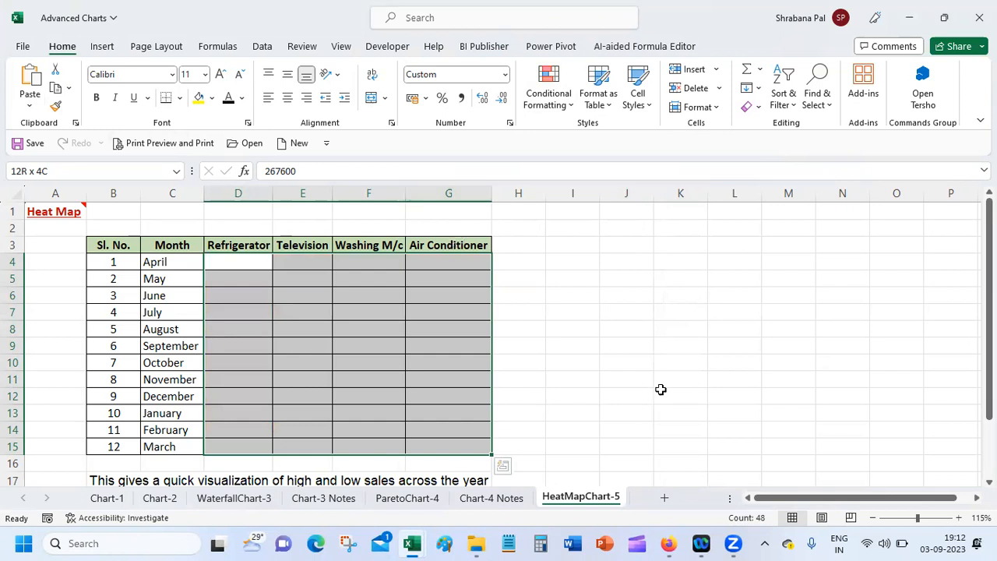
Inspect the hidden sales figures stored in the April cells under Refrigerator, Television and Washing M/c
click(691, 365)
click(224, 262)
drag(315, 331, 429, 445)
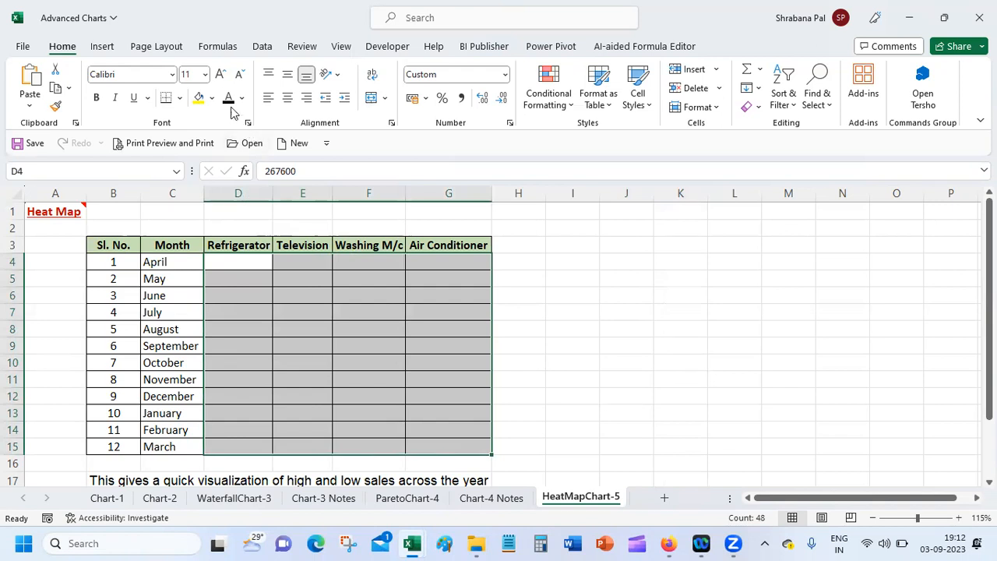
click(241, 267)
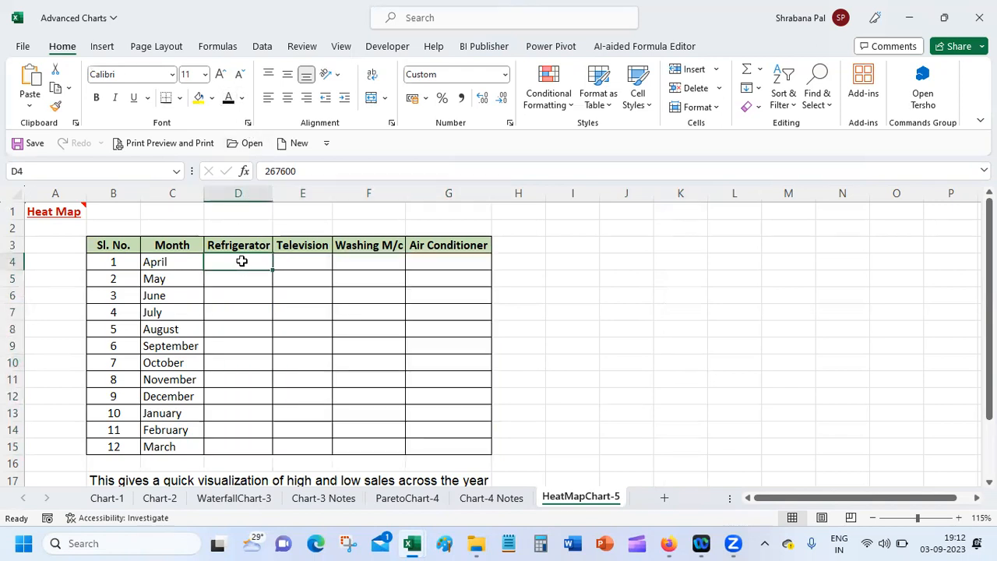
click(303, 270)
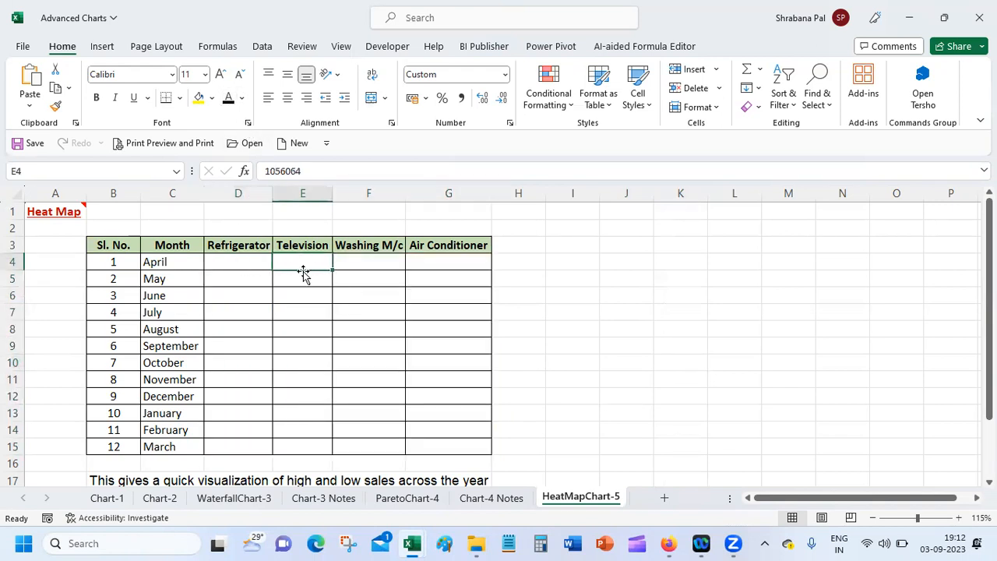
click(351, 258)
Reveal the hidden sales figures in D4:G16 by setting their custom number format to General
click(245, 273)
drag(245, 272, 421, 463)
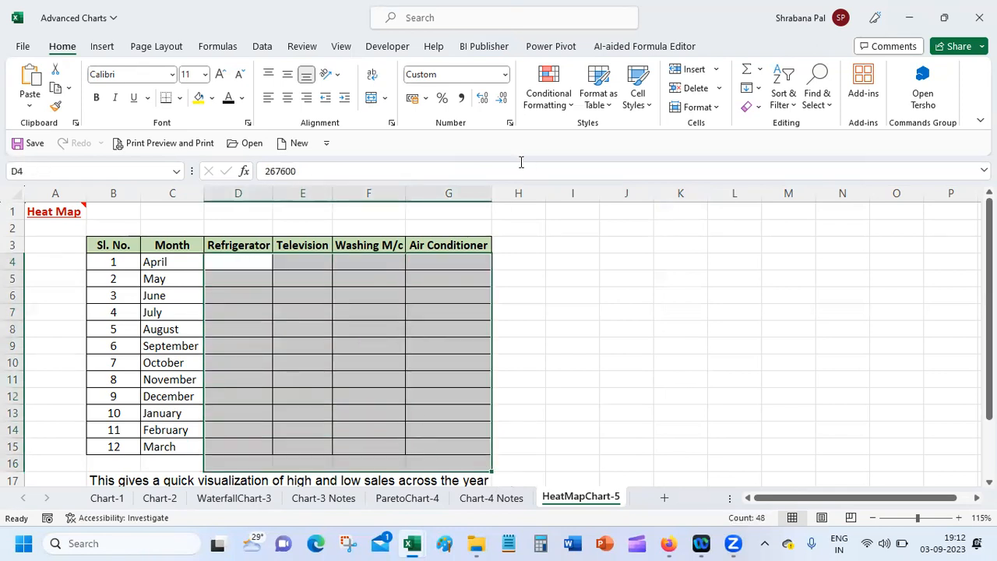
click(510, 125)
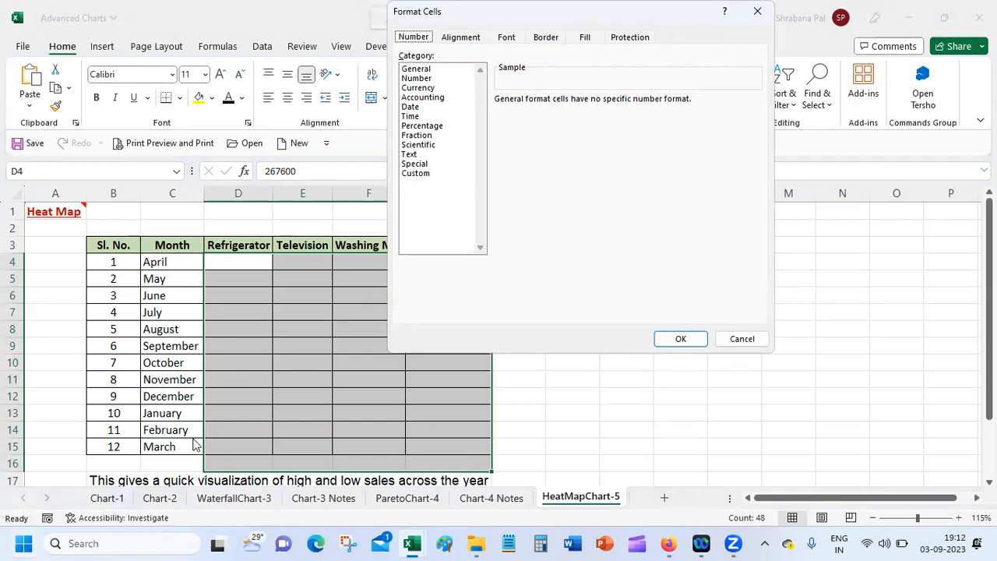
mouse_move(404, 543)
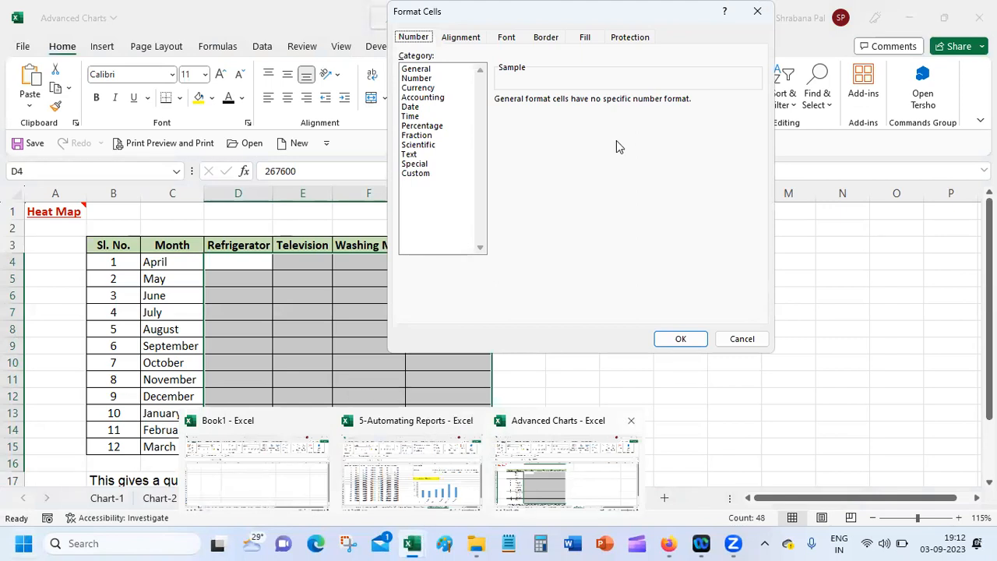
click(432, 173)
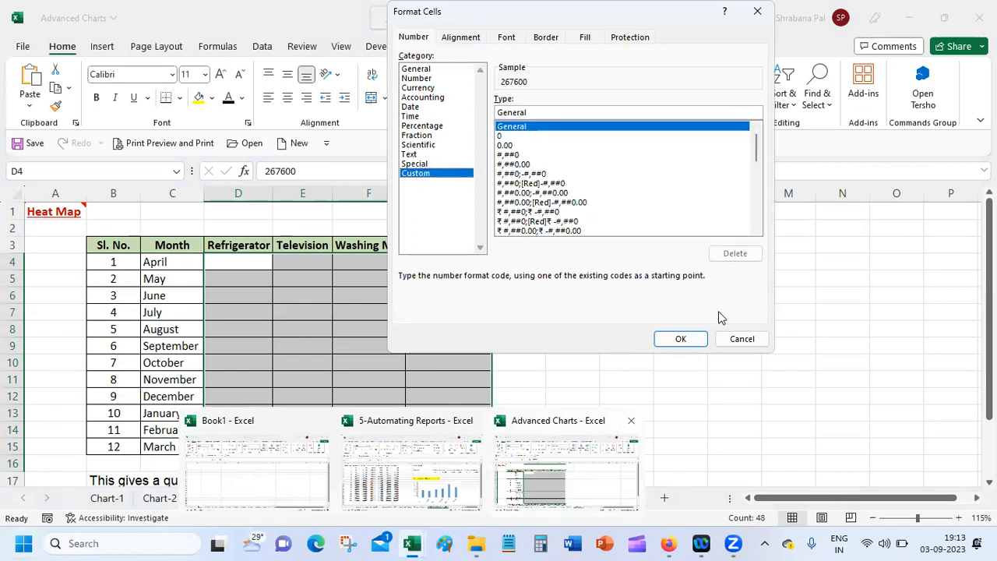
click(672, 340)
click(607, 343)
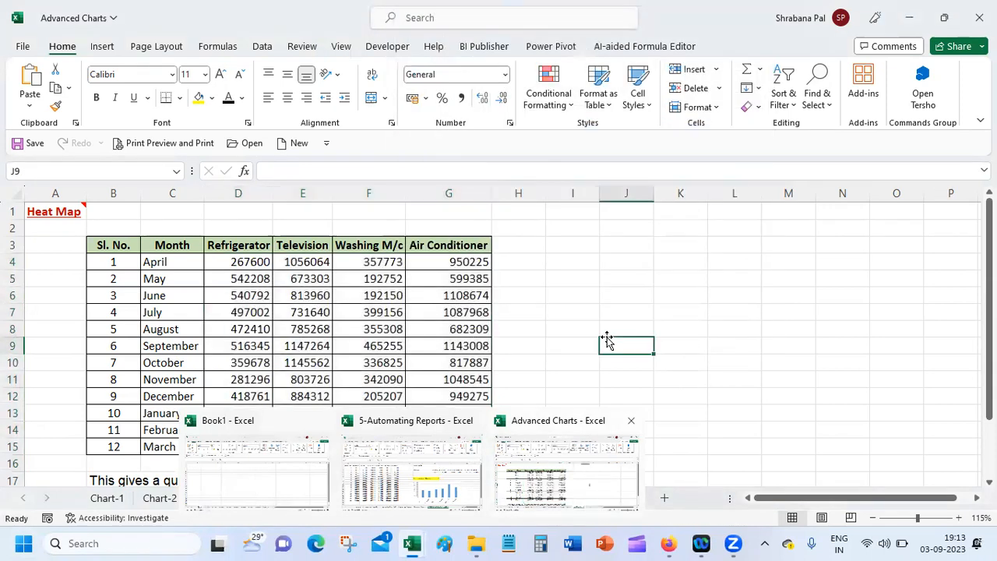
click(732, 379)
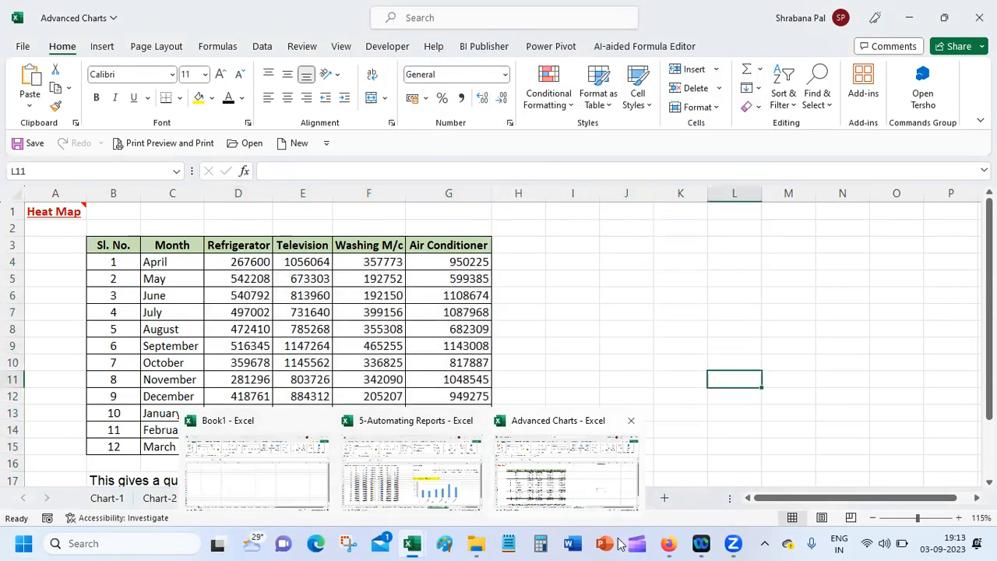
click(614, 309)
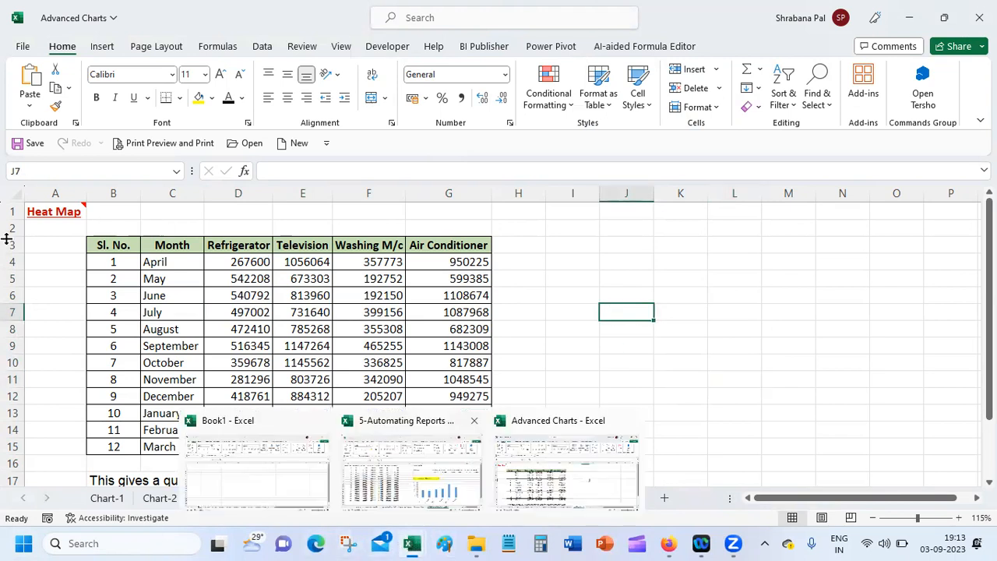
click(56, 246)
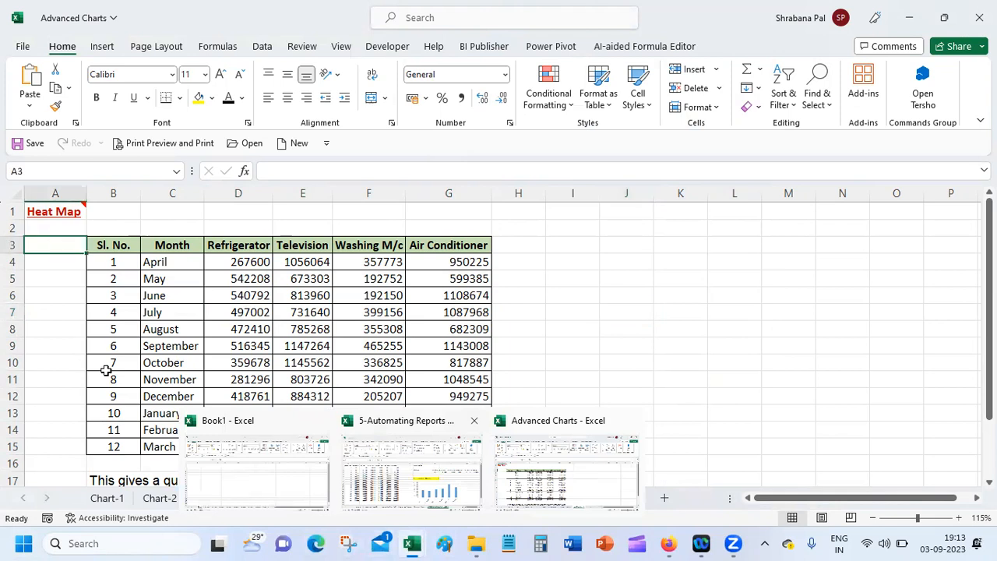
click(547, 471)
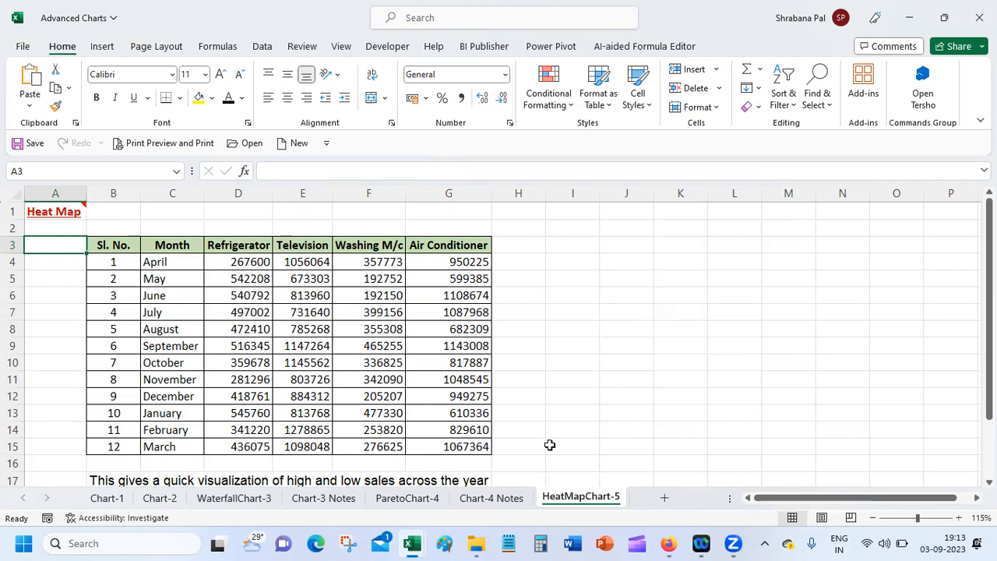
Apply the Green-Yellow-Red color scale to the sales figures in D4:G15
drag(249, 265, 463, 450)
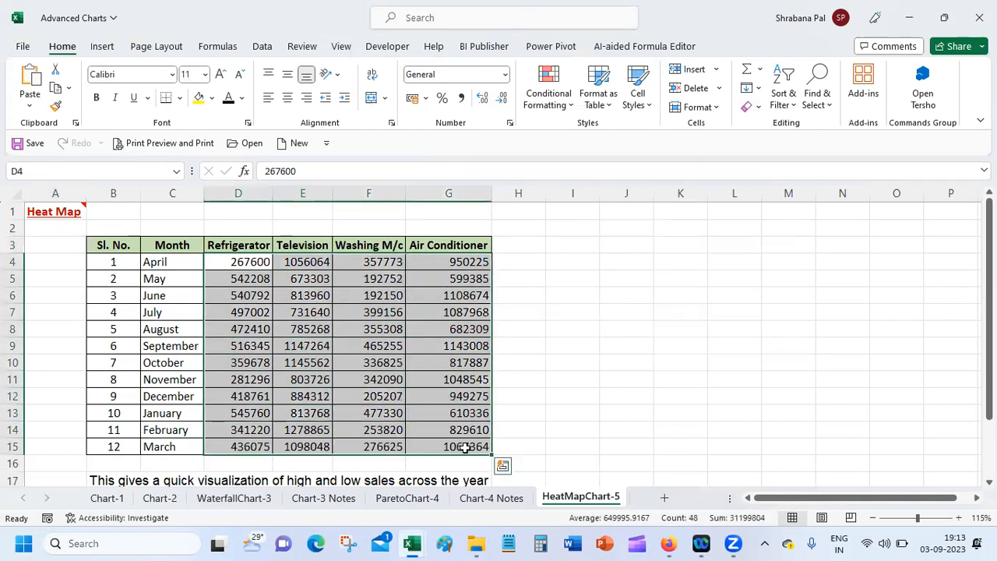
click(560, 106)
mouse_move(576, 240)
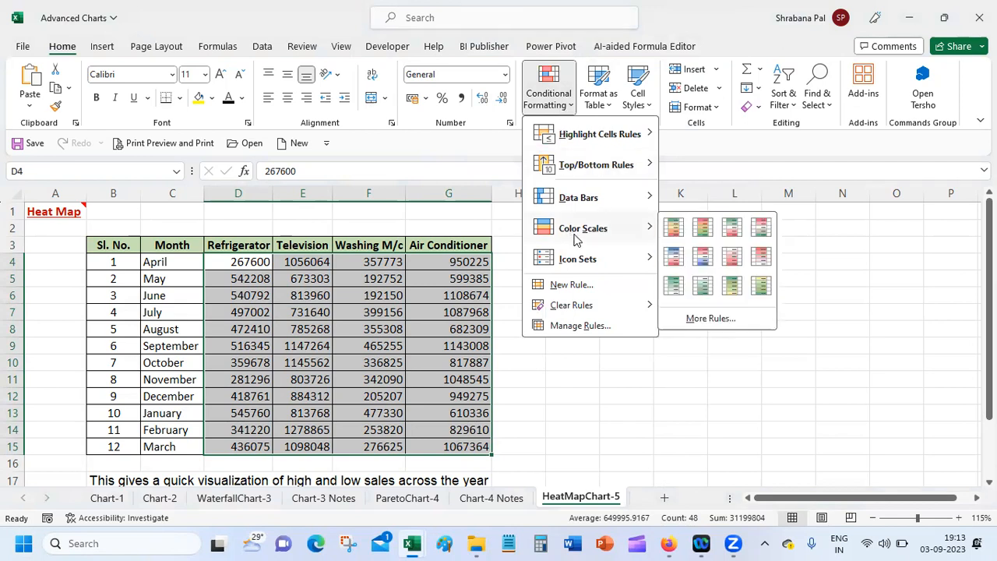
click(660, 227)
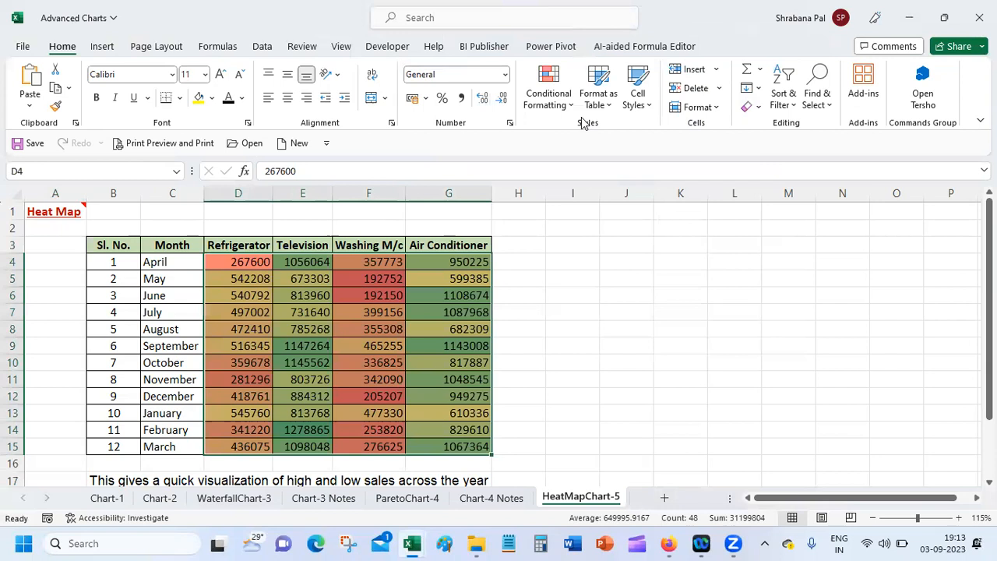
Open the graded color scale rule for editing and review its minimum, midpoint and maximum types and colors beside the table
click(550, 102)
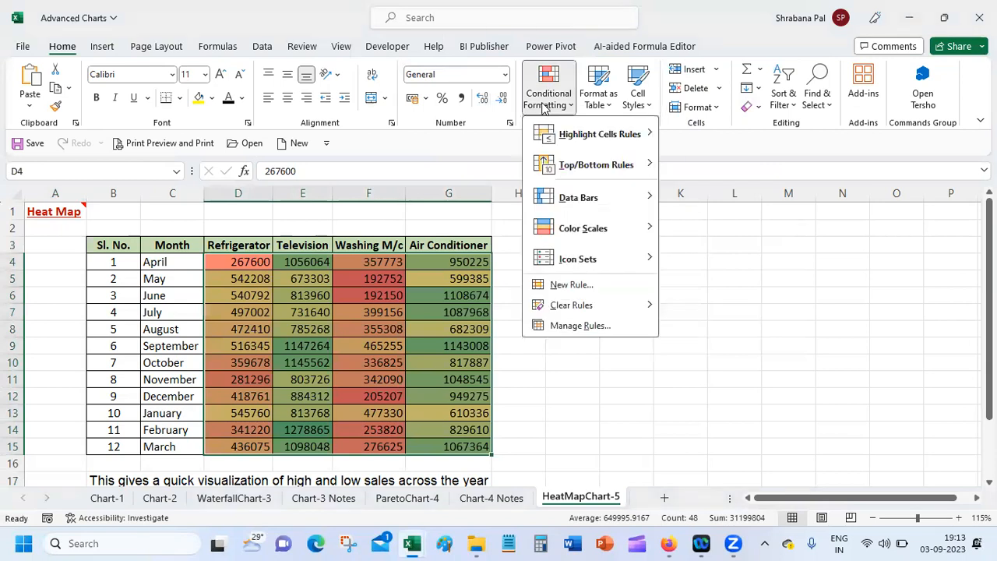
click(608, 327)
click(466, 195)
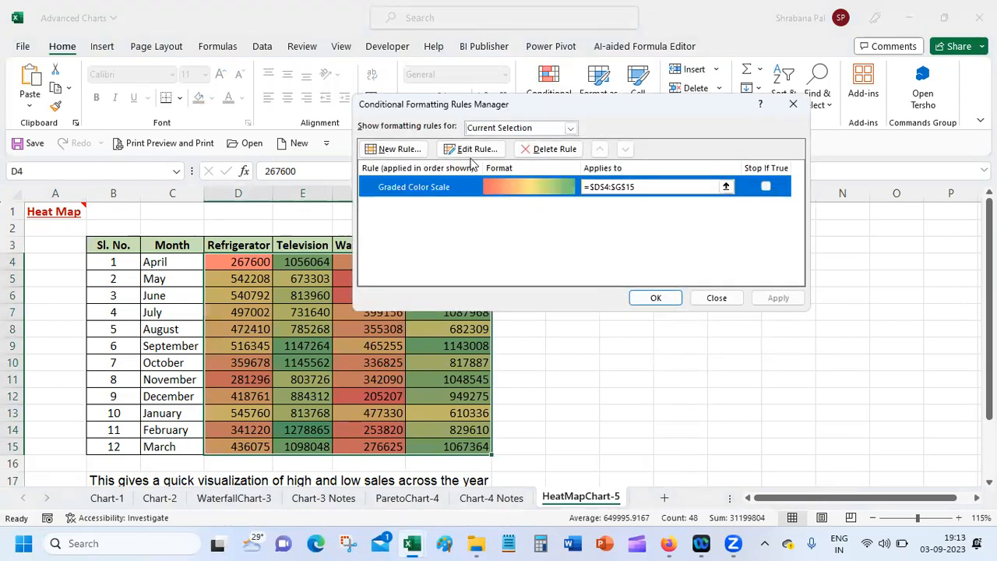
click(474, 154)
drag(530, 70, 692, 126)
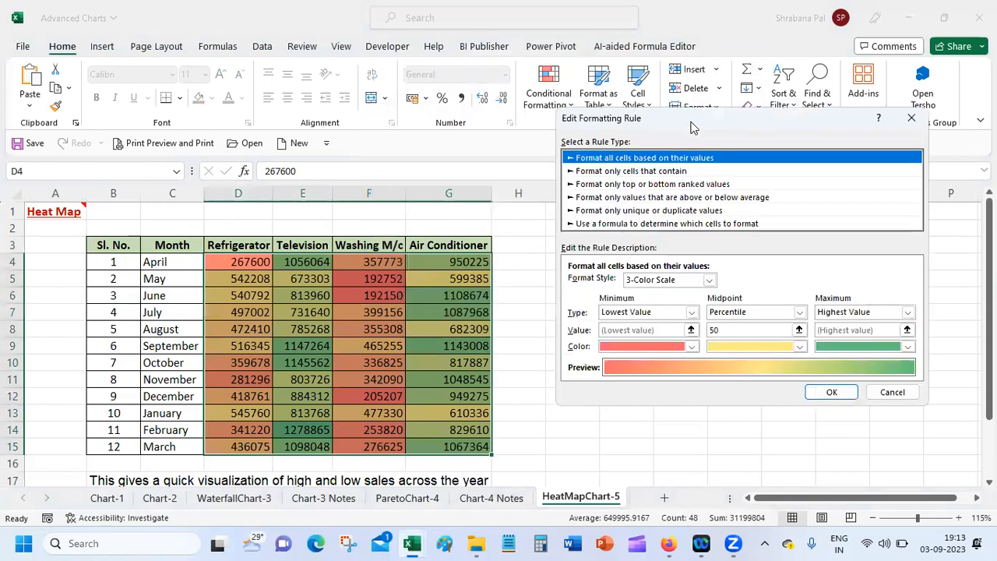
Switch to Firefox and check the Google Meet screen-sharing session
mouse_move(732, 537)
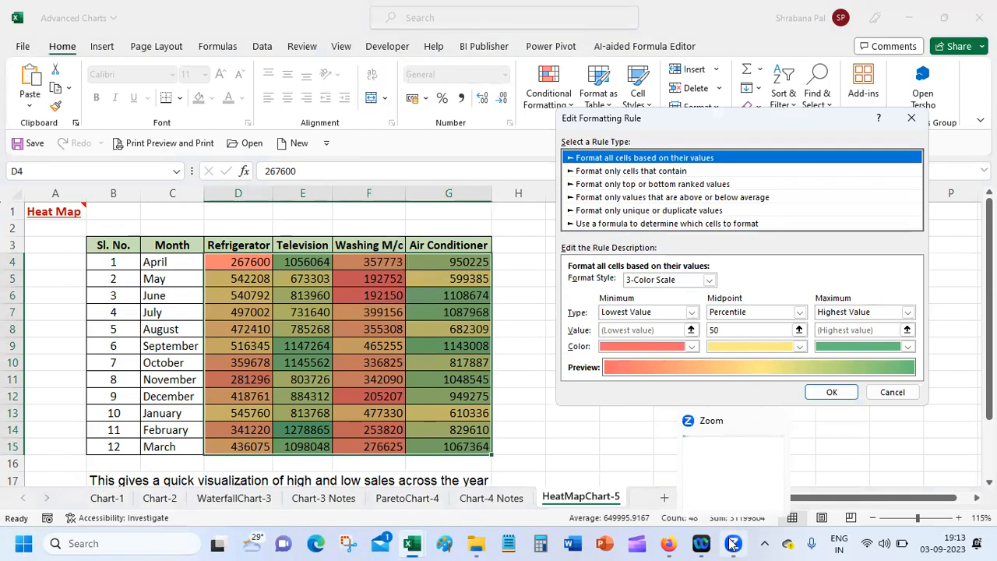
click(731, 543)
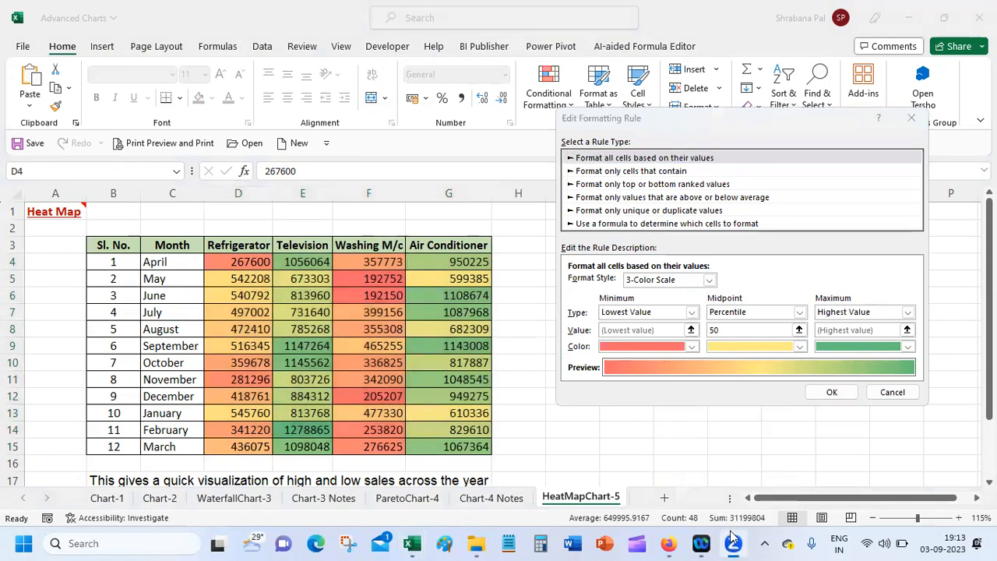
click(732, 541)
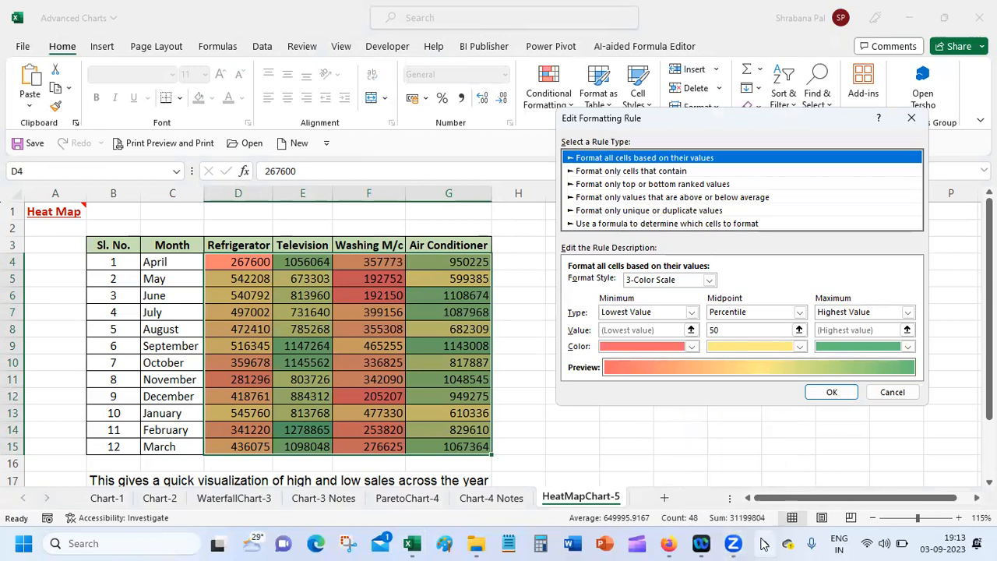
click(763, 543)
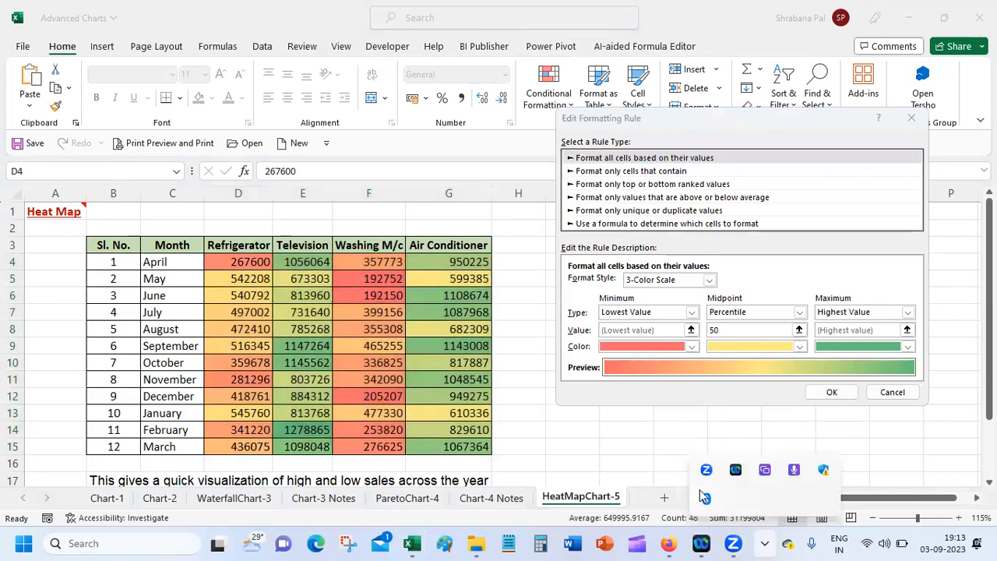
mouse_move(673, 543)
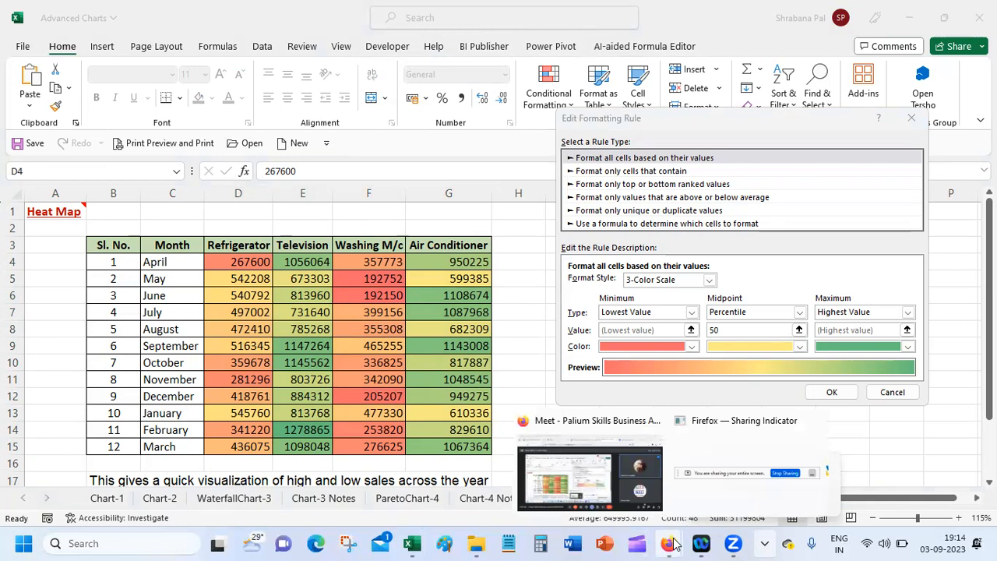
click(554, 470)
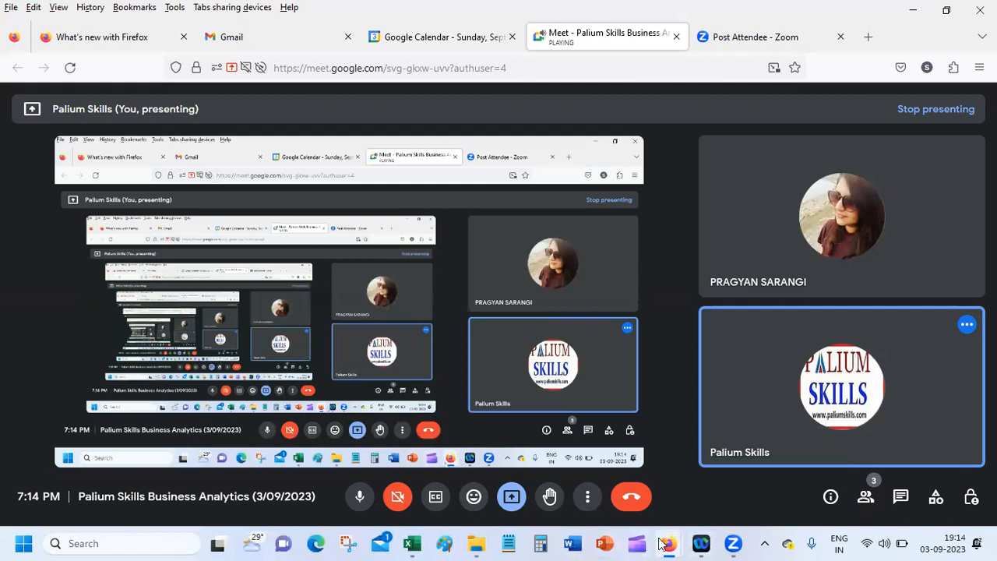
mouse_move(668, 542)
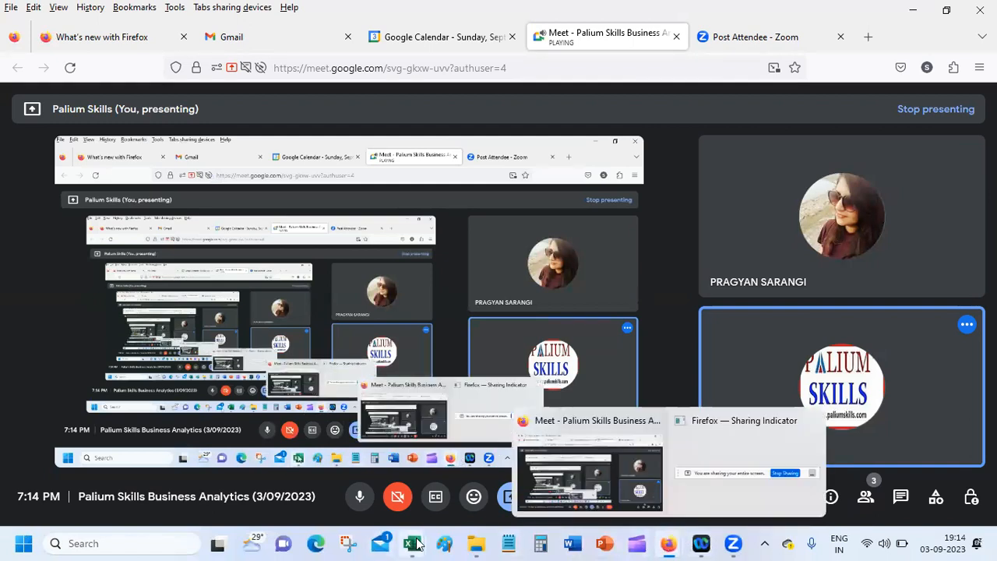
Switch back to the Advanced Charts workbook in Excel, accept the 3-Color Scale rule and close the rules manager
mouse_move(411, 543)
click(567, 480)
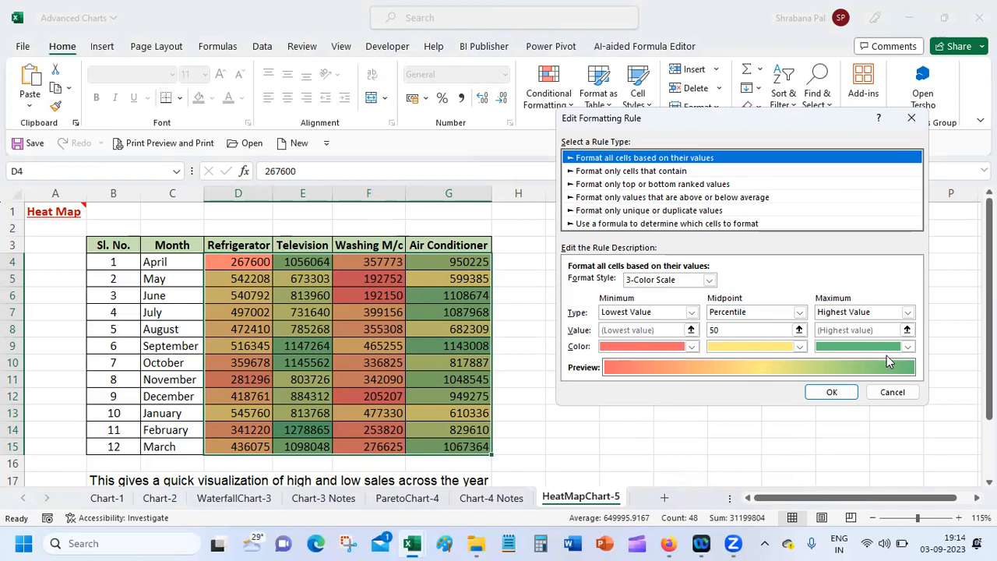
click(831, 392)
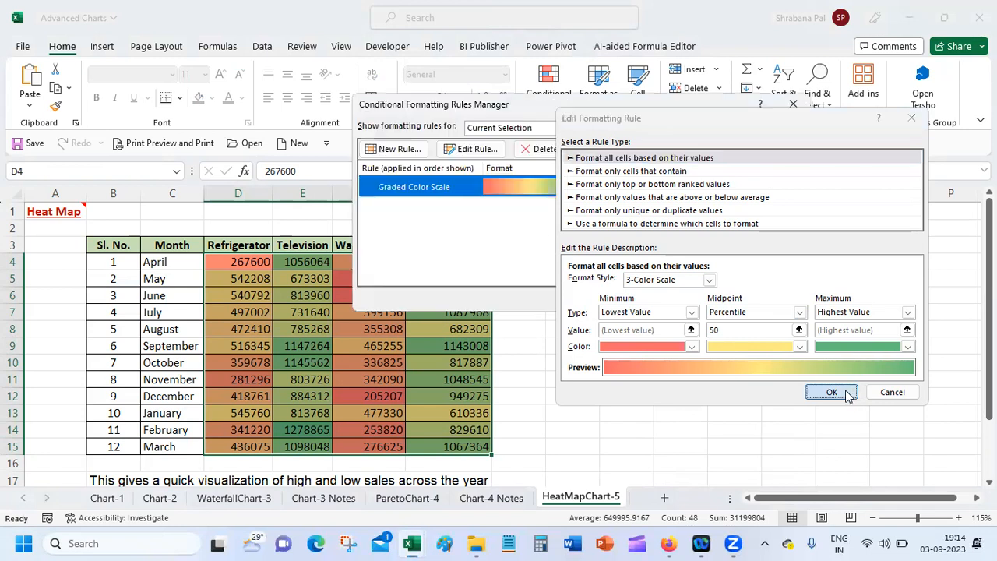
click(658, 306)
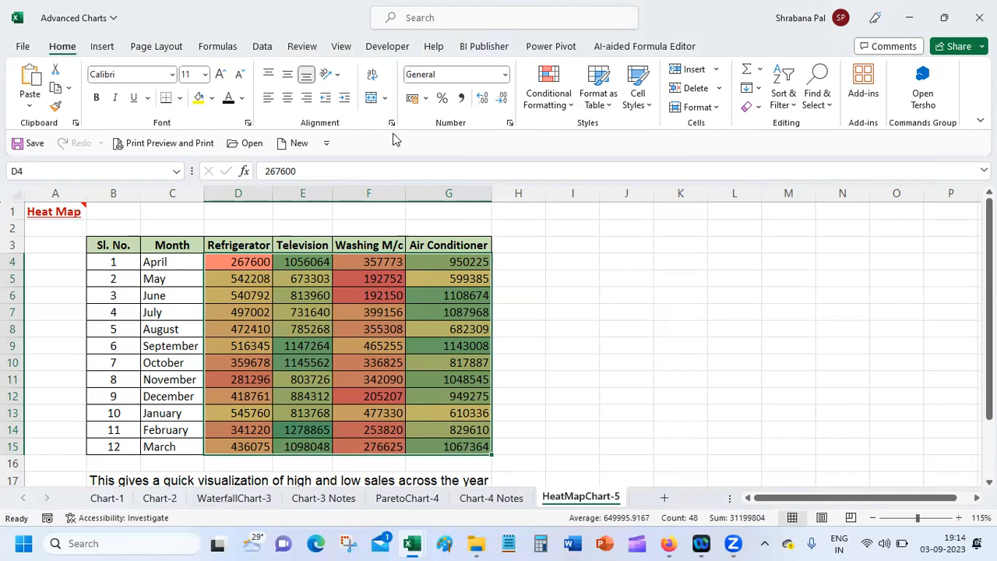
Undo the last change and clear the conditional formatting rules from the sales figures in D4:G15
key(ctrl+z)
click(556, 109)
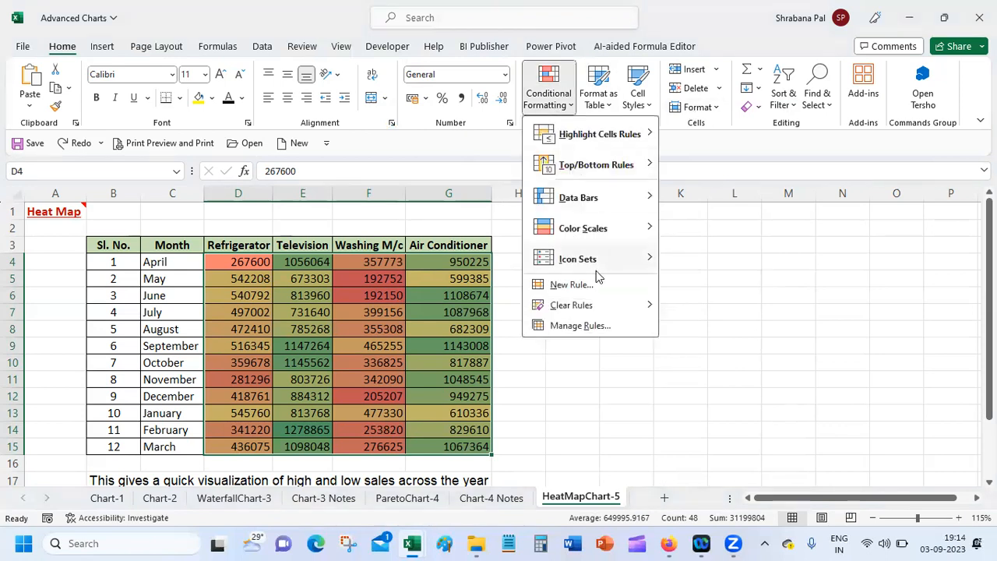
mouse_move(601, 306)
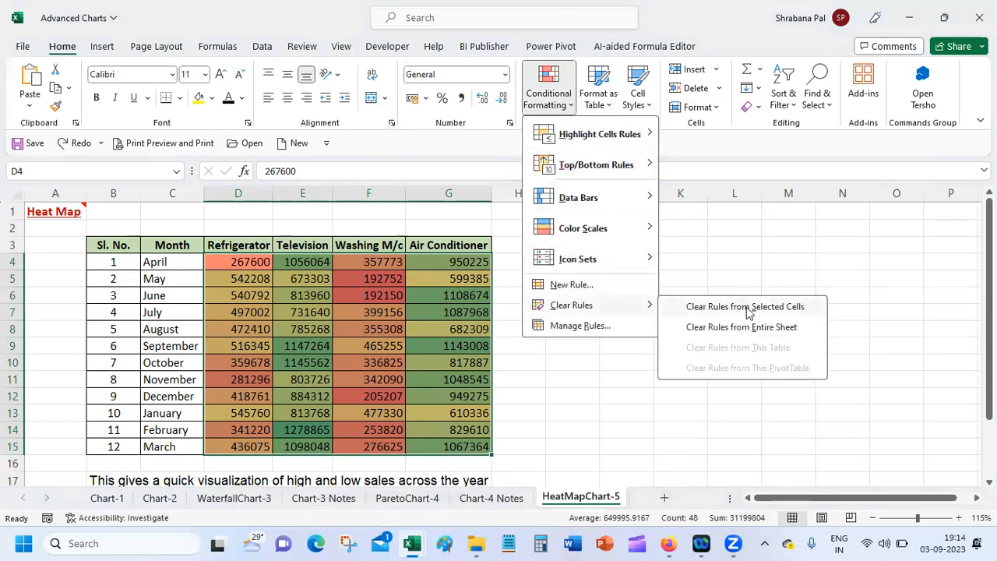
click(745, 306)
Copy the sales figures in D4:G15 to a second block starting at I4
key(ctrl+c)
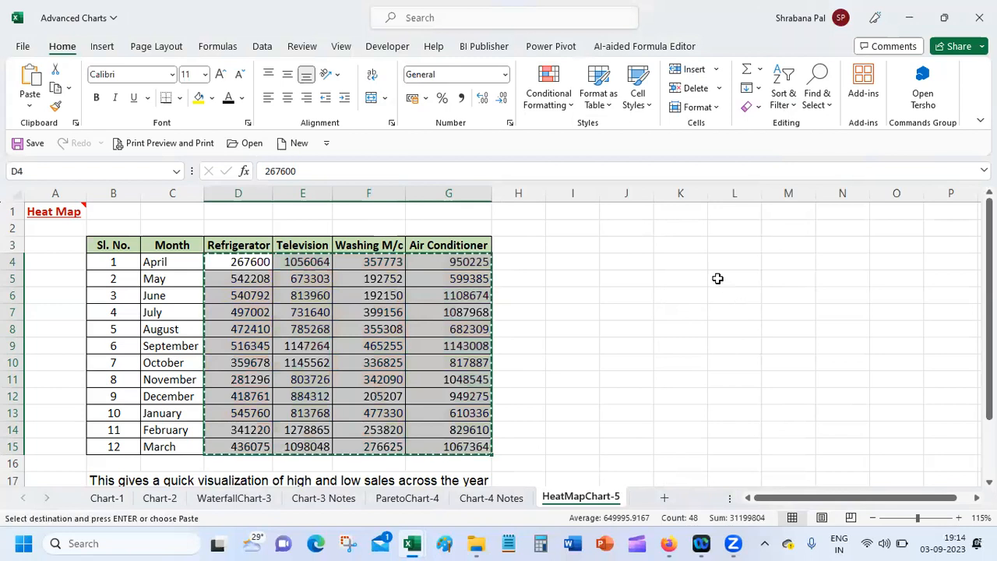
click(585, 261)
key(ctrl+v)
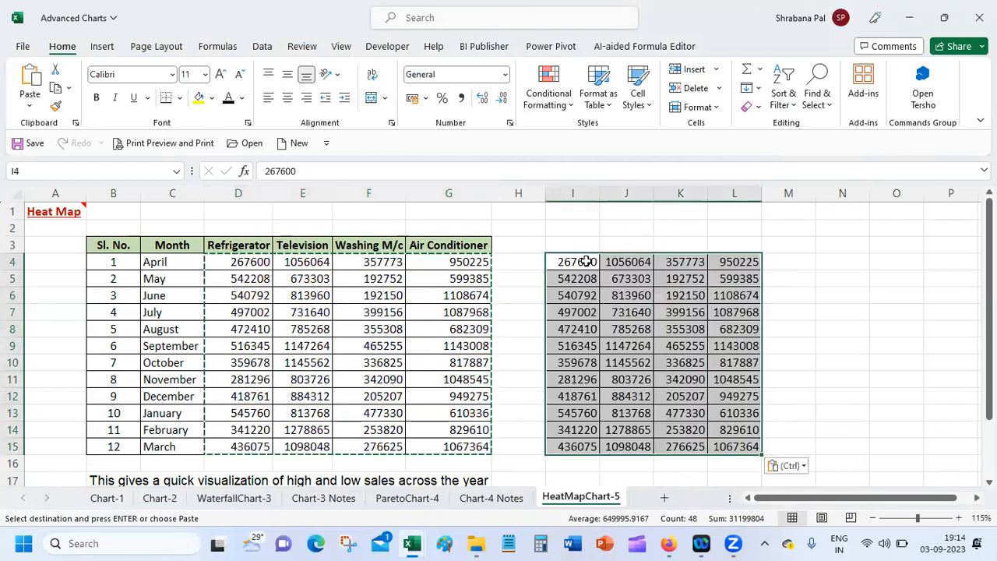
Copy the four product headers from D3:G3 to I3 and fit column I to the width of its header
drag(241, 247, 463, 245)
key(ctrl+c)
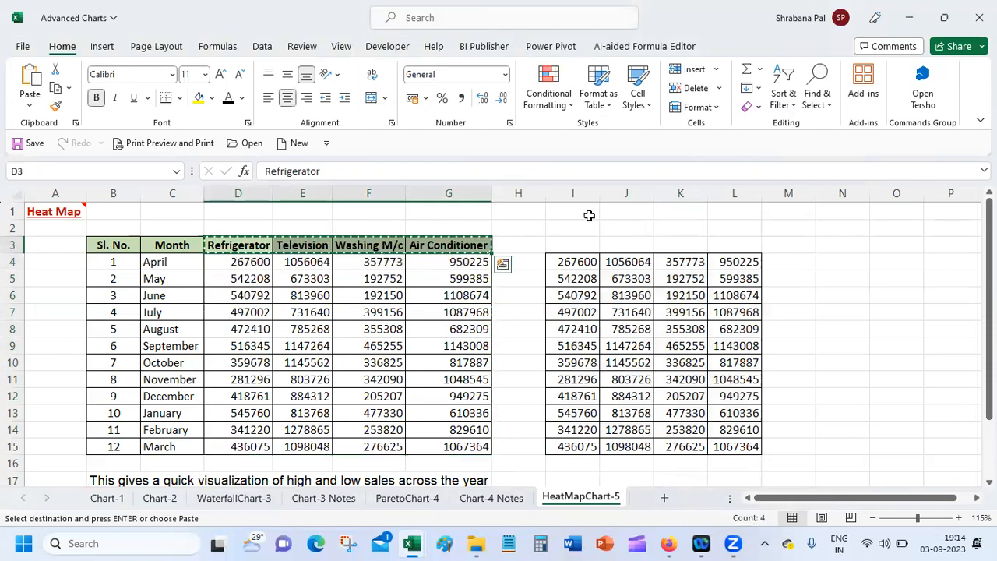
click(579, 246)
key(ctrl+v)
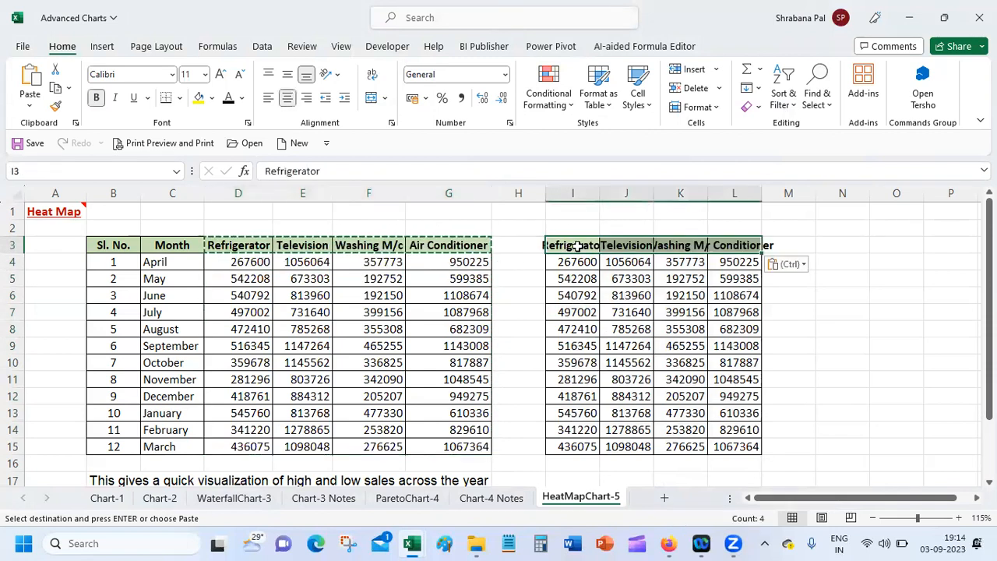
double_click(599, 193)
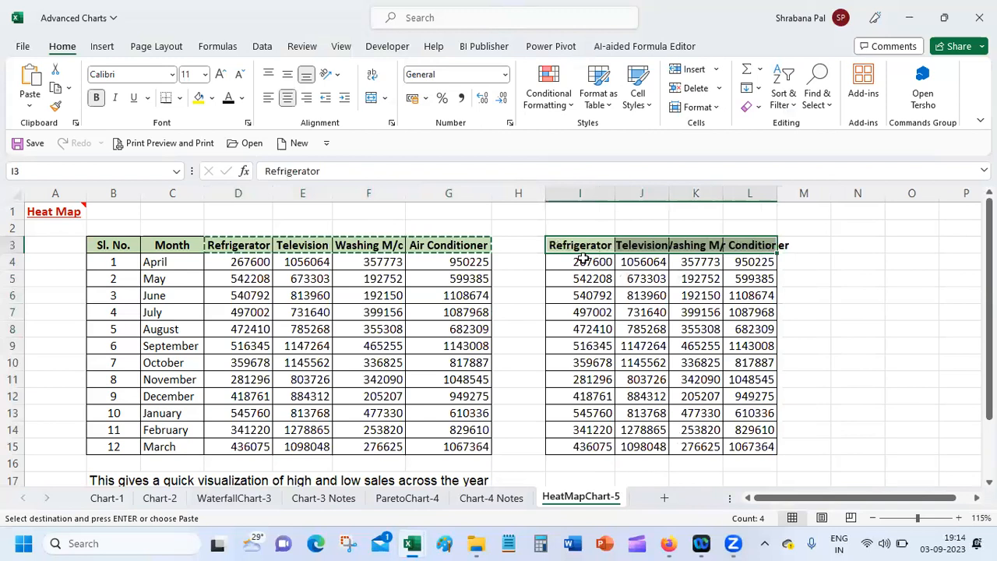
Link the copied block to the original table by entering =D4 in I4 and filling it across and down to L15
click(582, 262)
text(=)
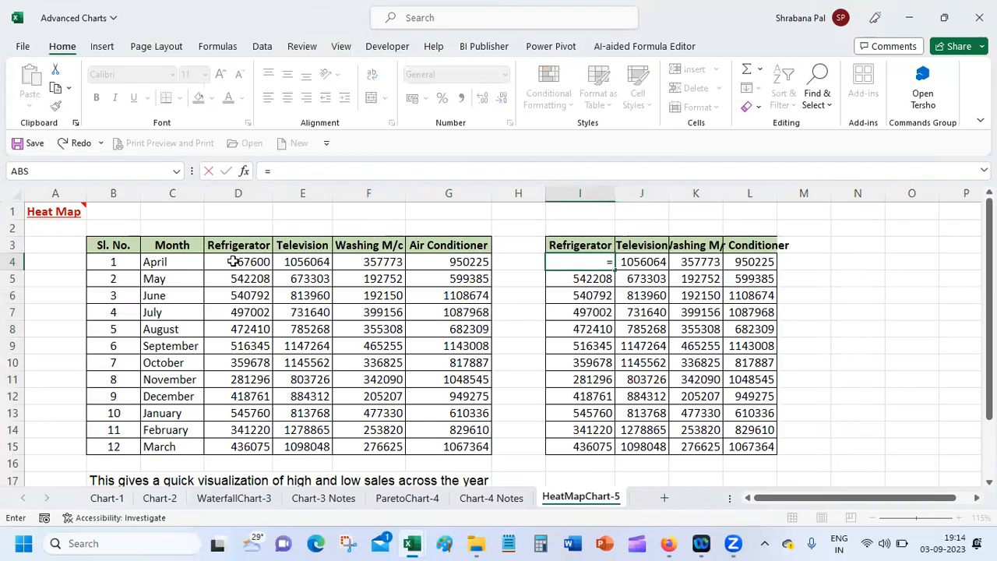
click(234, 262)
key(Return)
click(585, 260)
drag(615, 269, 777, 265)
drag(775, 368, 781, 453)
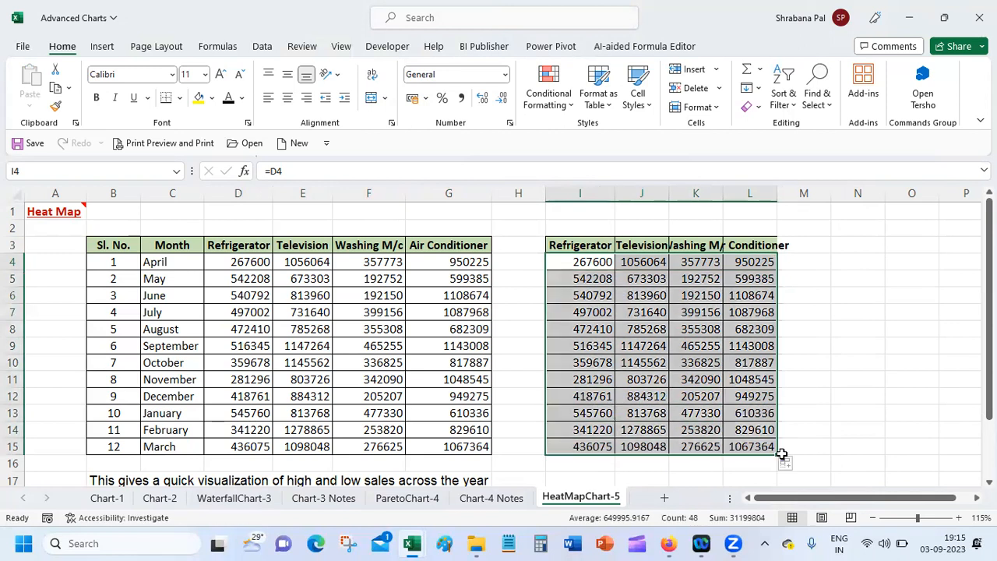
Change May's Television sales in E5 to 67330399 and widen column J to fit the linked figure
click(321, 283)
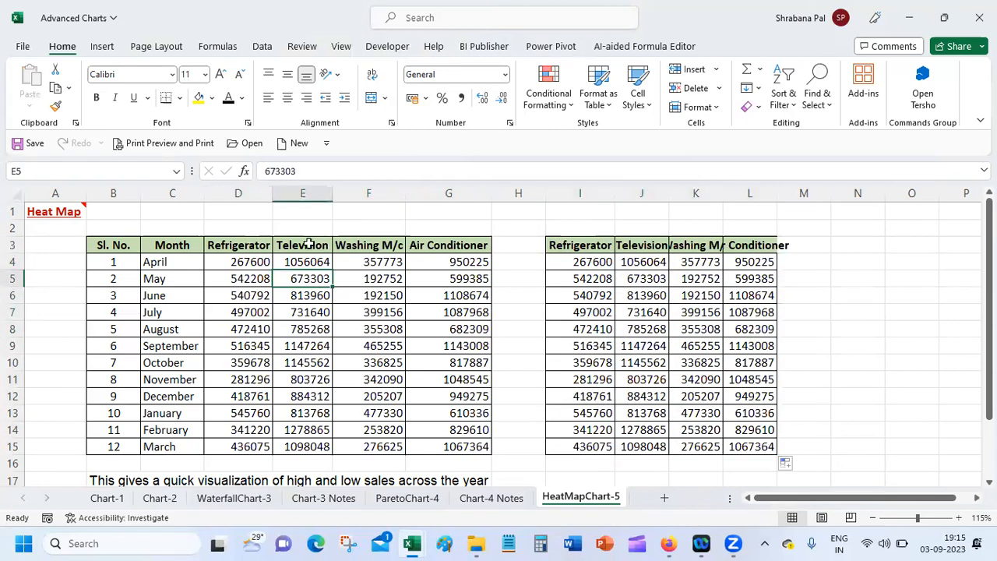
click(320, 173)
text(99)
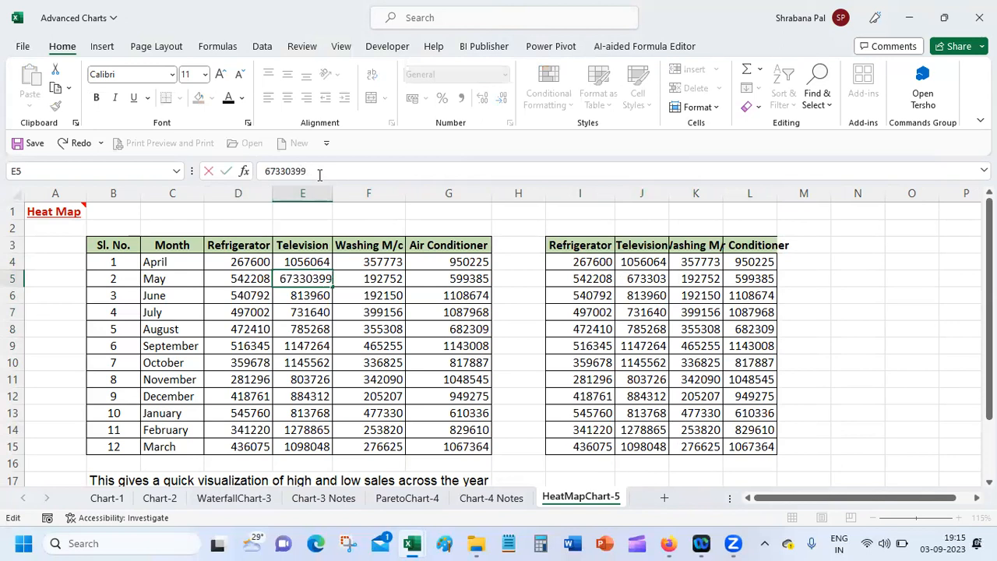
key(Return)
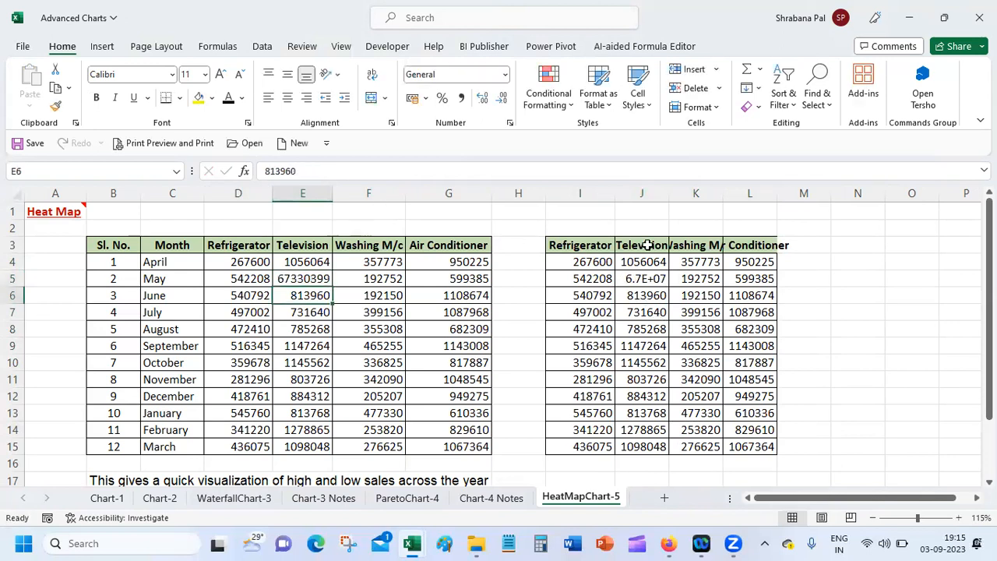
drag(669, 192, 674, 192)
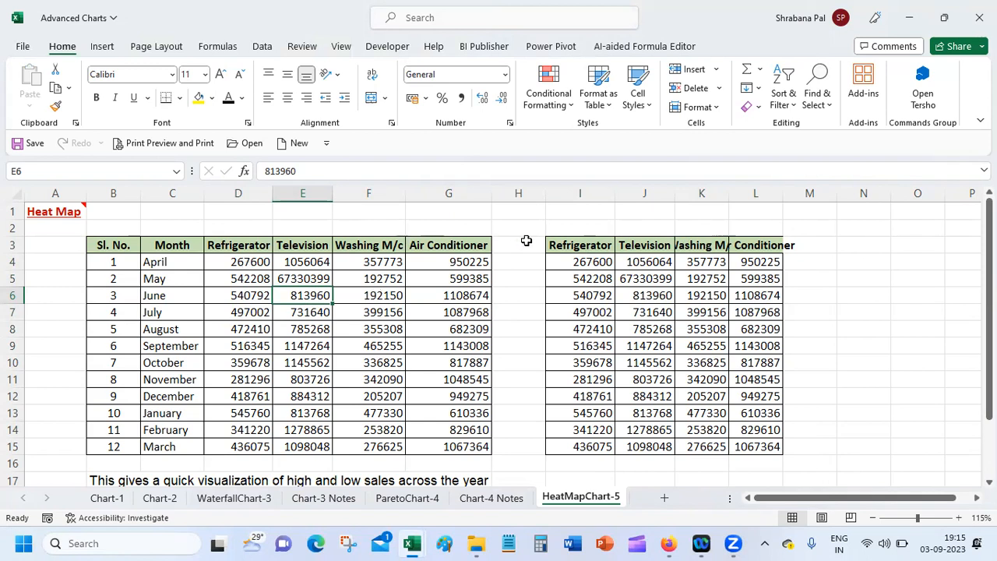
Apply the Green-Yellow-Red color scale to I4:L15 and fit the Washing M/c and Air Conditioner columns to their headers
drag(566, 261, 745, 443)
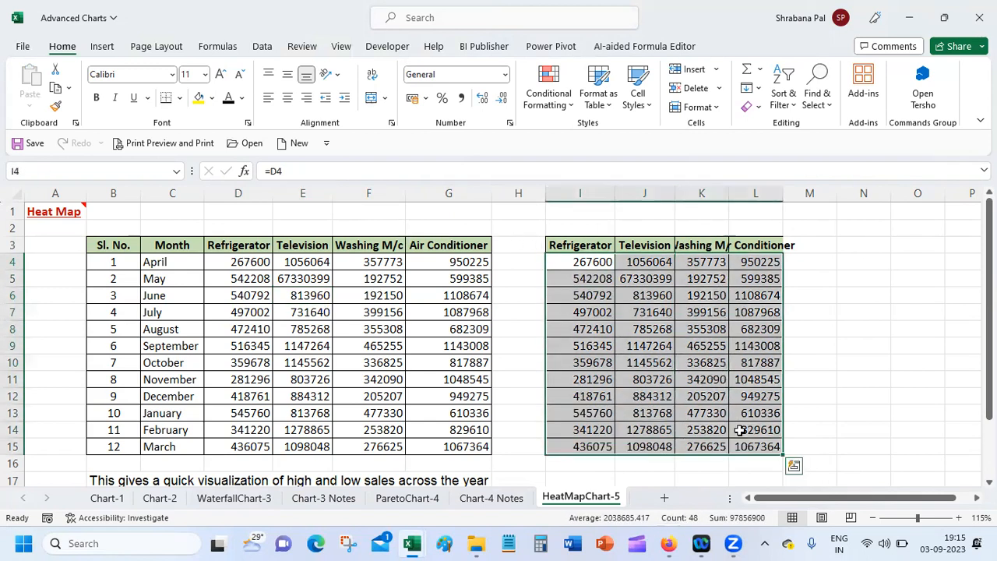
click(547, 100)
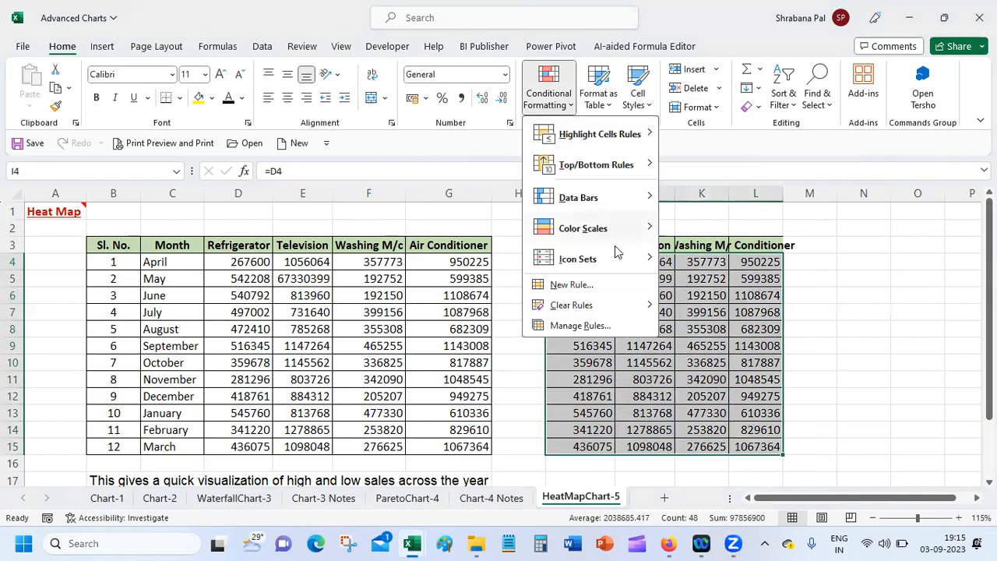
mouse_move(625, 226)
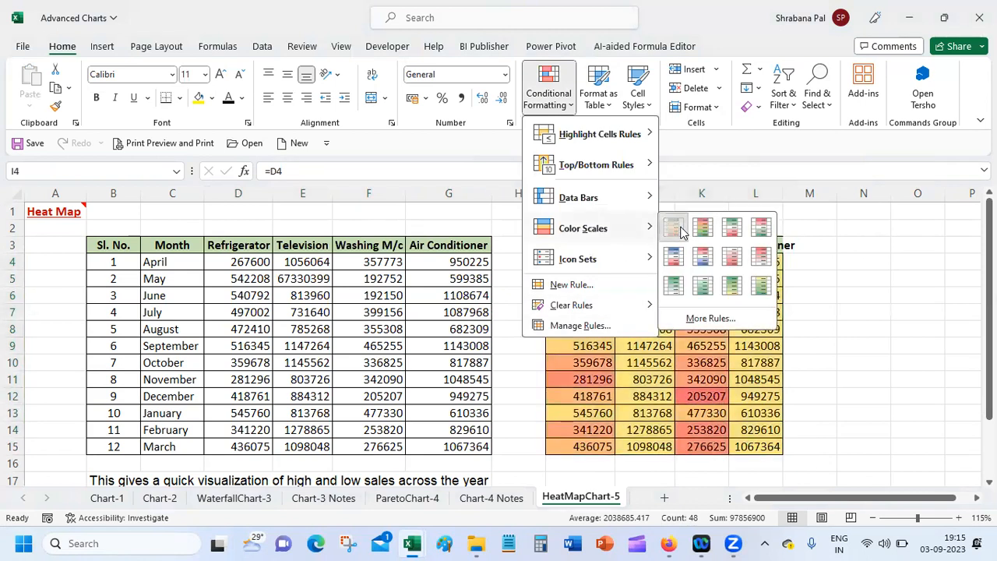
click(677, 226)
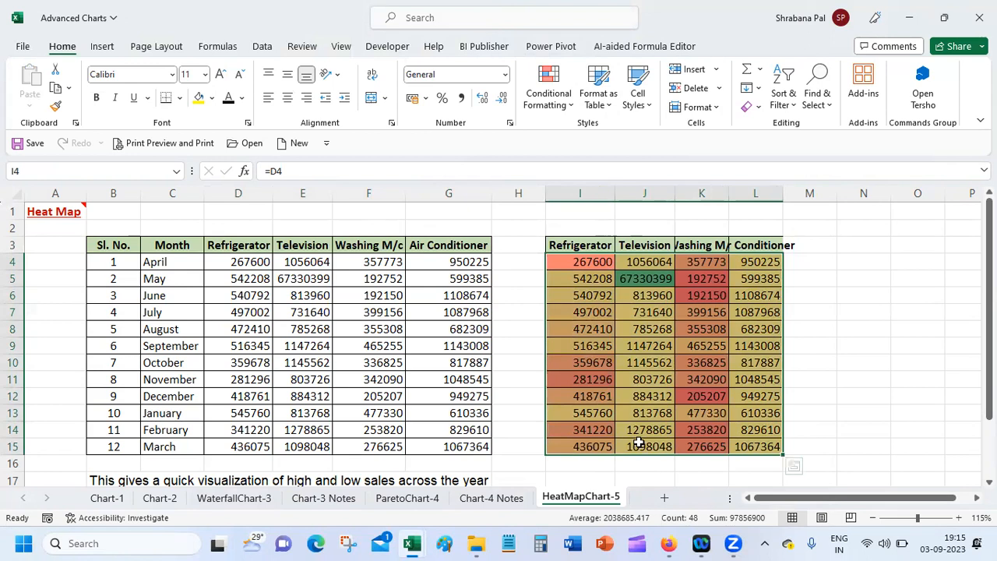
double_click(784, 193)
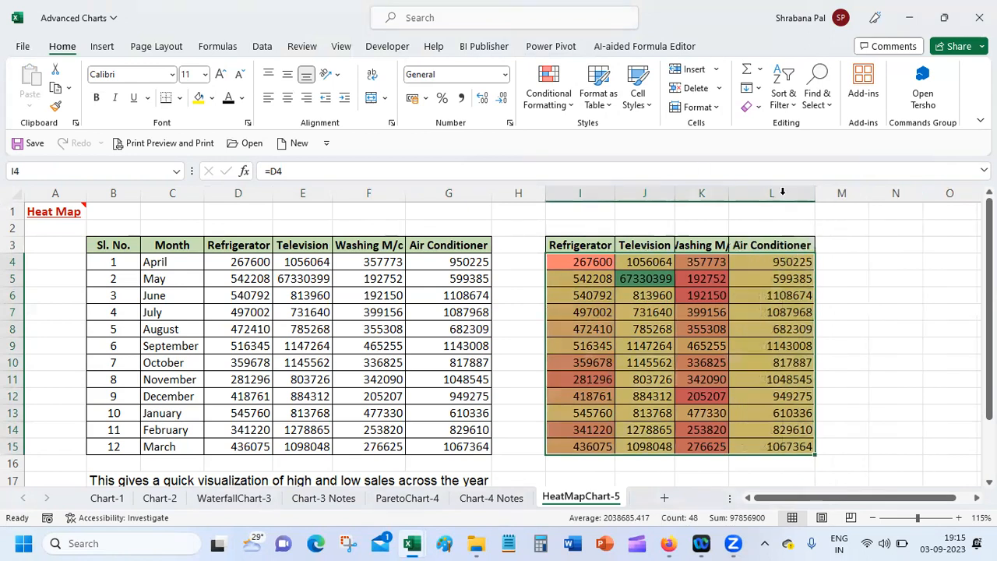
double_click(732, 192)
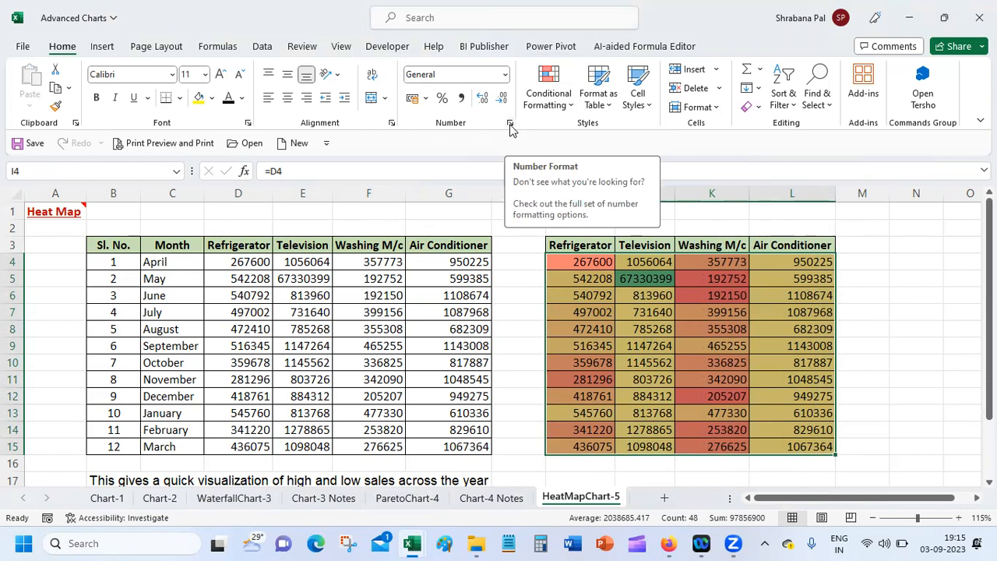
Try a white font color on the figures in I4:L15, and restore the automatic font color
click(242, 98)
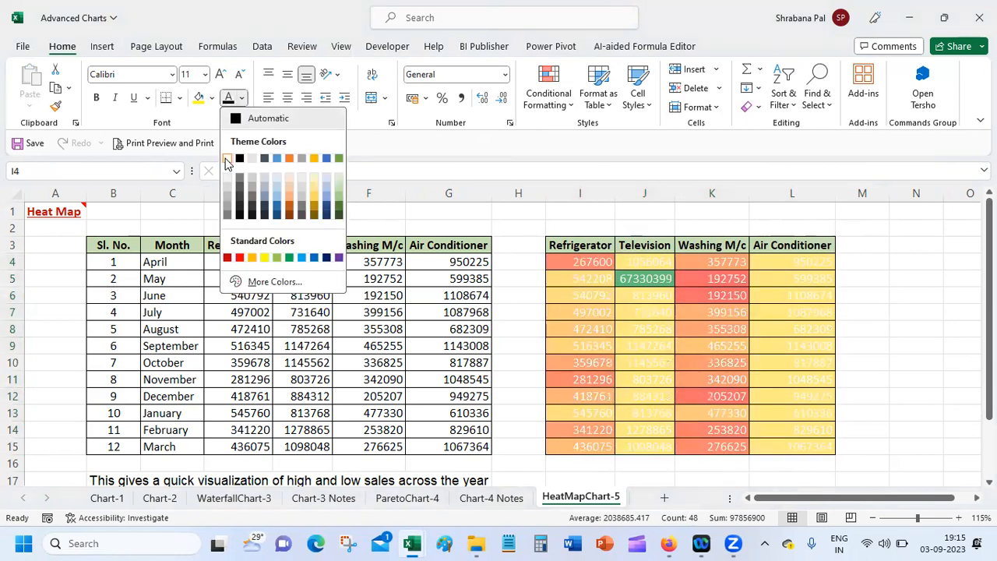
click(230, 159)
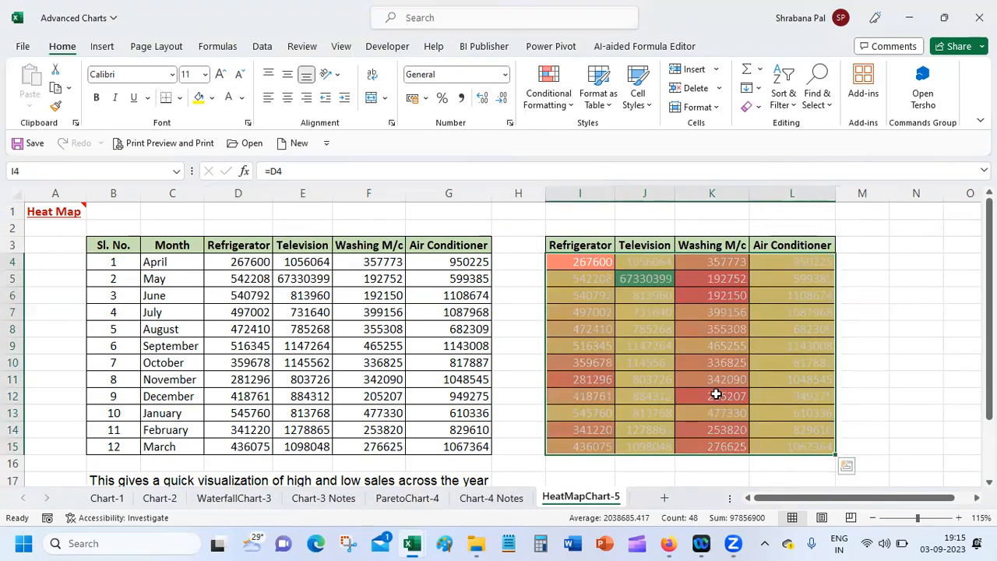
click(242, 97)
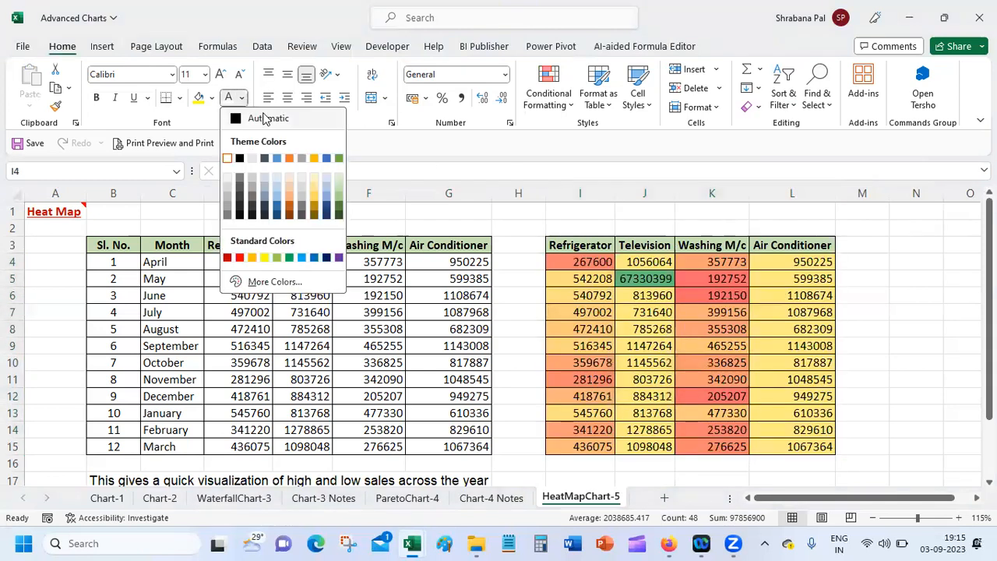
click(264, 118)
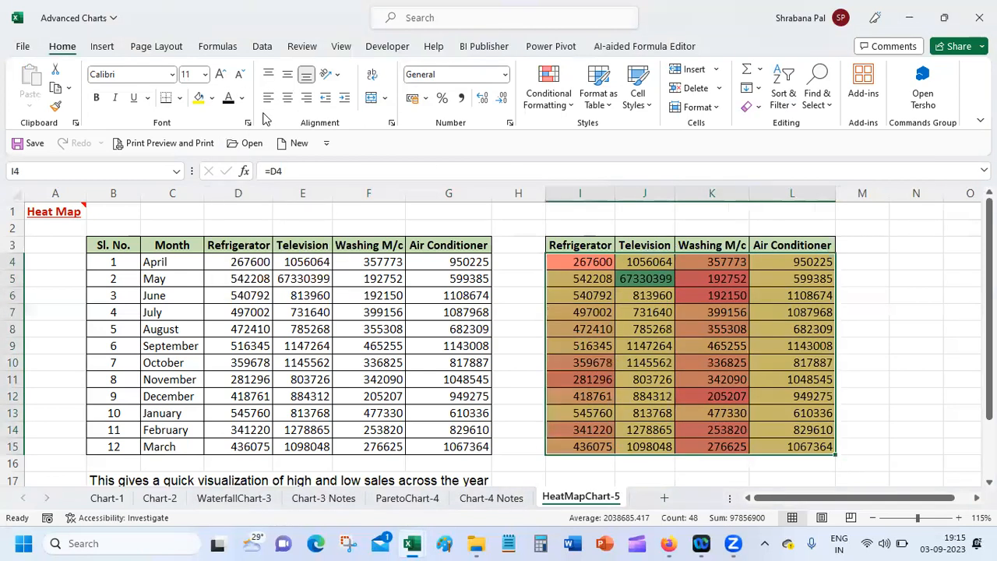
Hide the numbers in I4:L15 with the custom number format ;;; so that only the heat map colors show
click(508, 124)
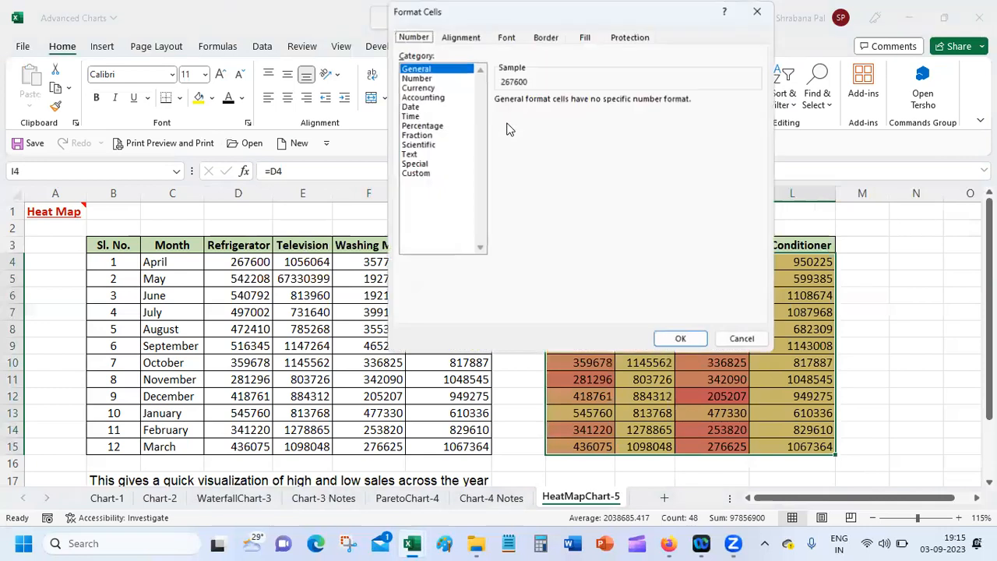
click(437, 173)
drag(538, 109, 449, 104)
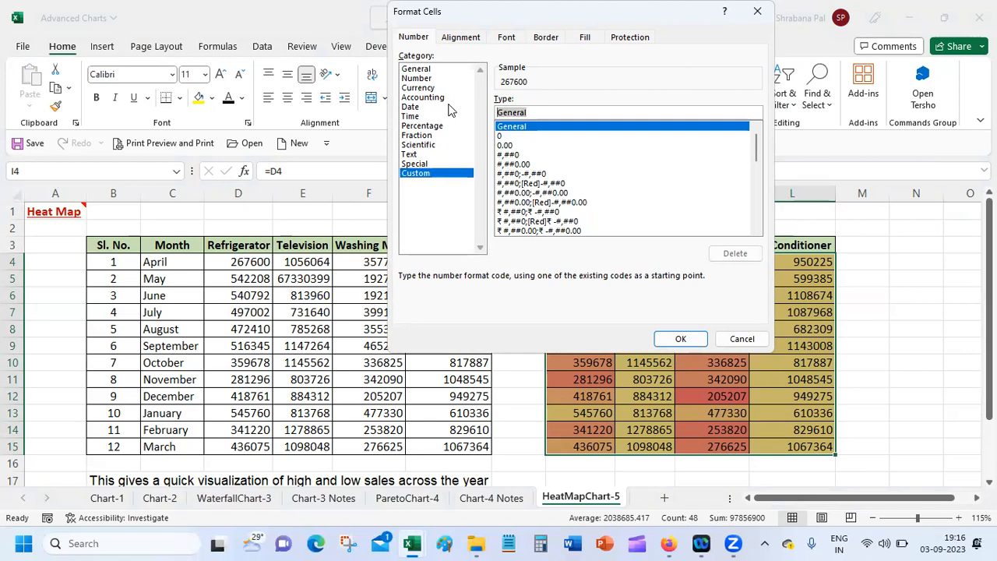
text(;;;)
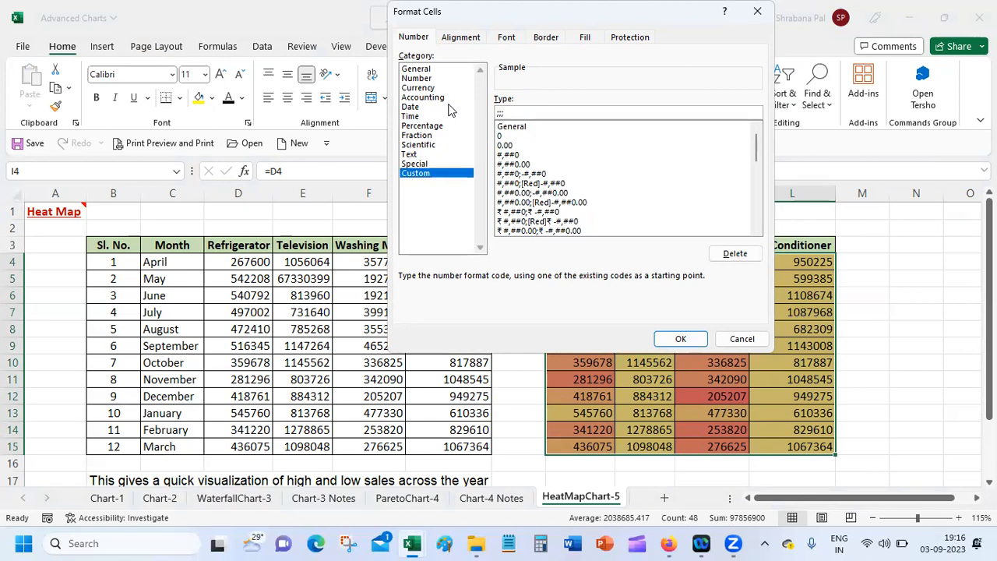
key(BackSpace)
click(691, 343)
click(908, 325)
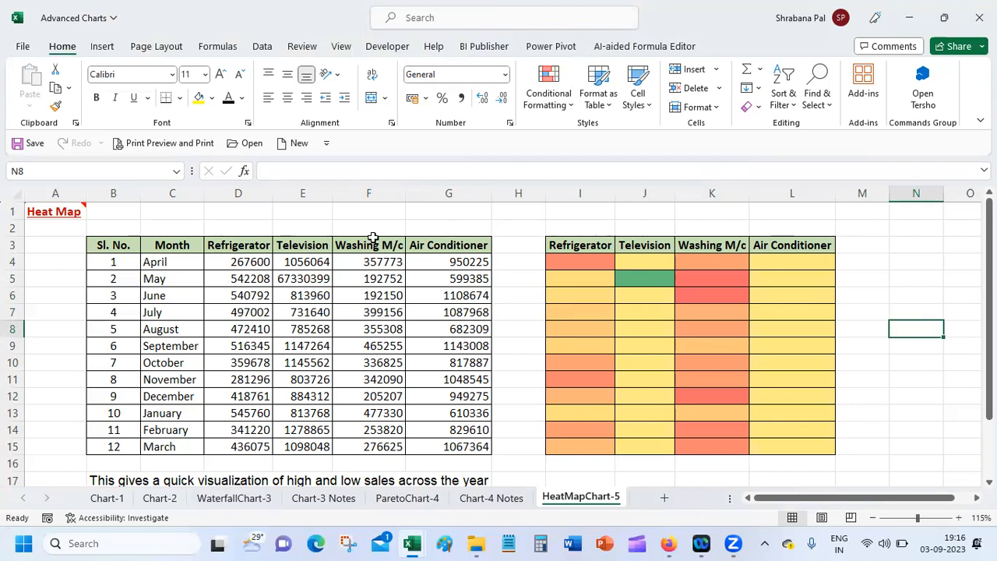
Change April's Washing M/c sales in F4 to 357 to test the linked heat map
click(374, 262)
click(302, 172)
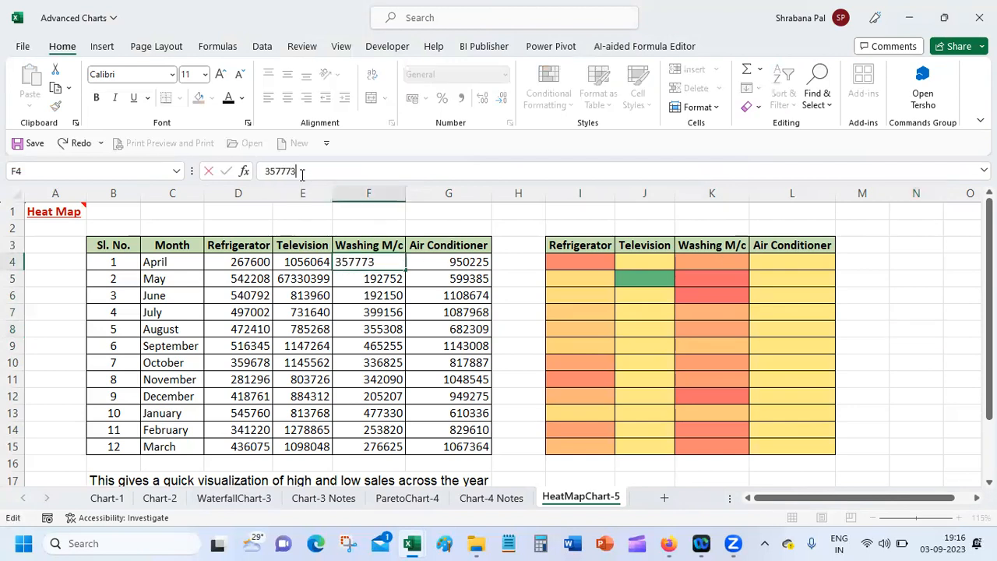
key(BackSpace)
key(BackSpace)
key(BackSpace)
key(Return)
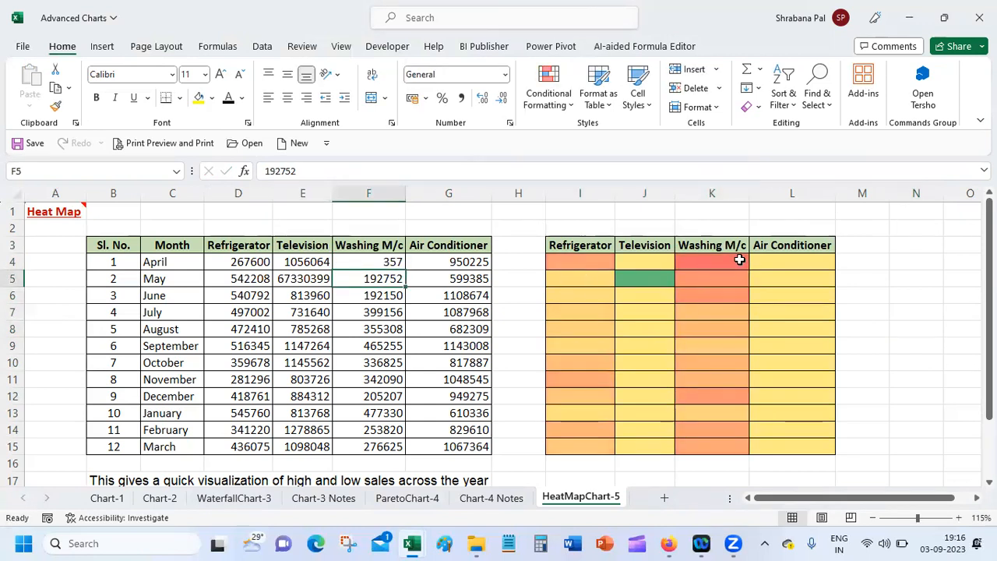
Change October's Air Conditioner sales in G10 to 8178
click(414, 251)
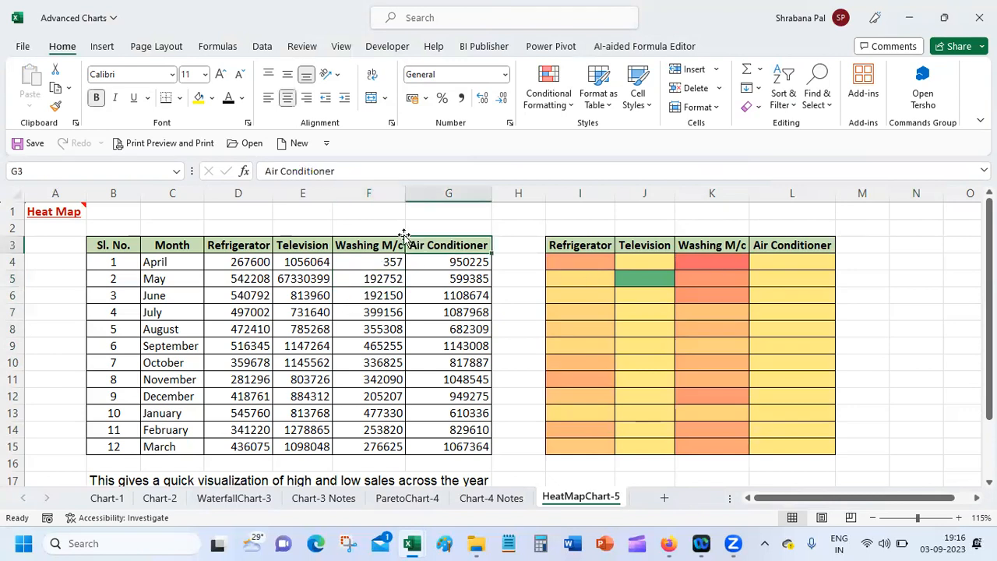
click(451, 364)
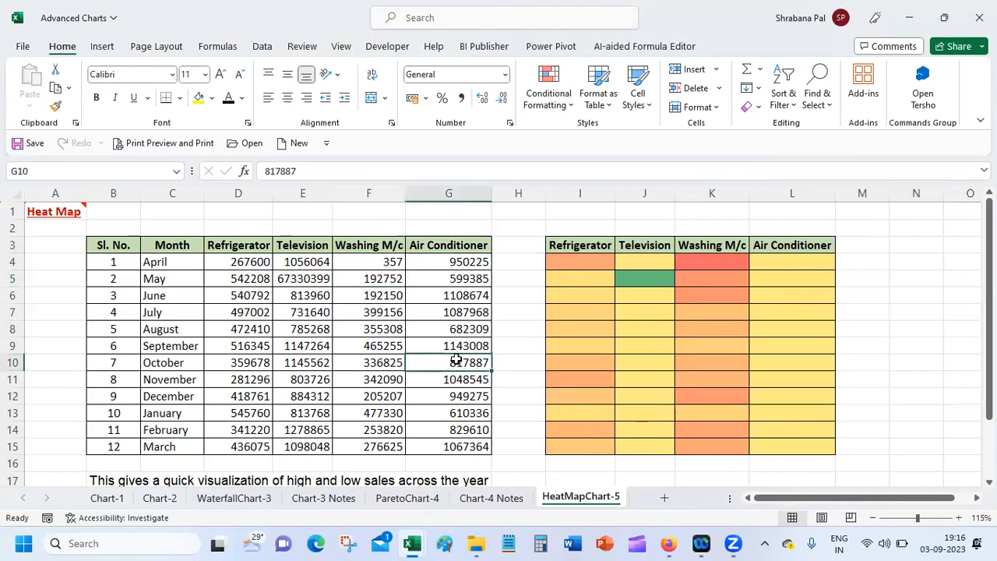
click(344, 165)
key(BackSpace)
key(BackSpace)
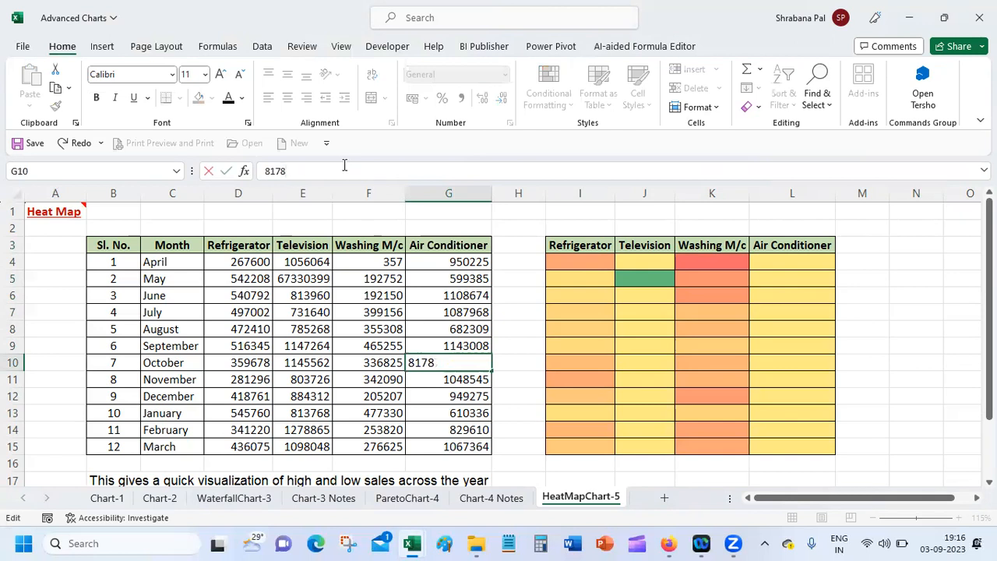
key(Return)
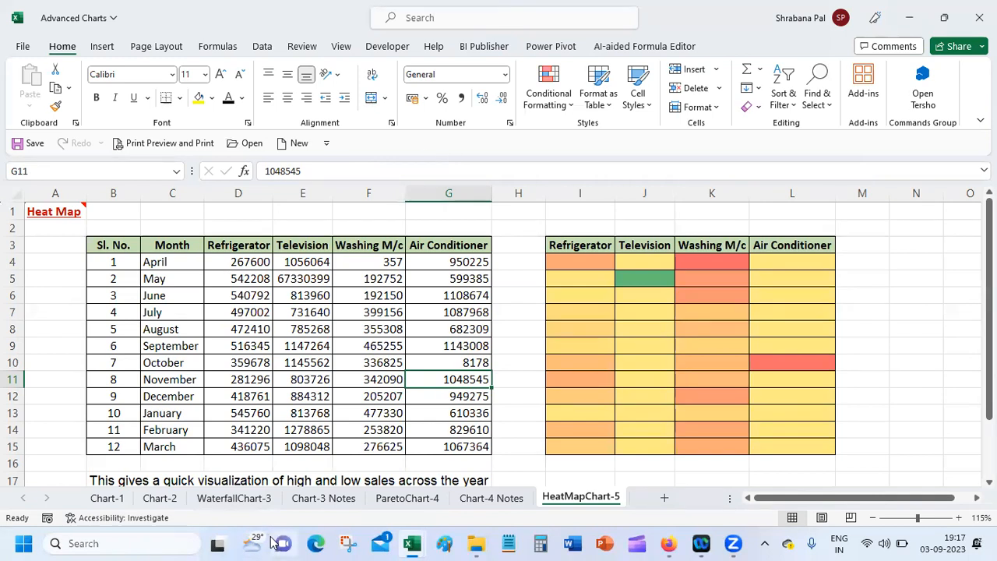
Apply the Red-White-Green color scale directly to the sales figures in D4:G15
drag(240, 262, 459, 446)
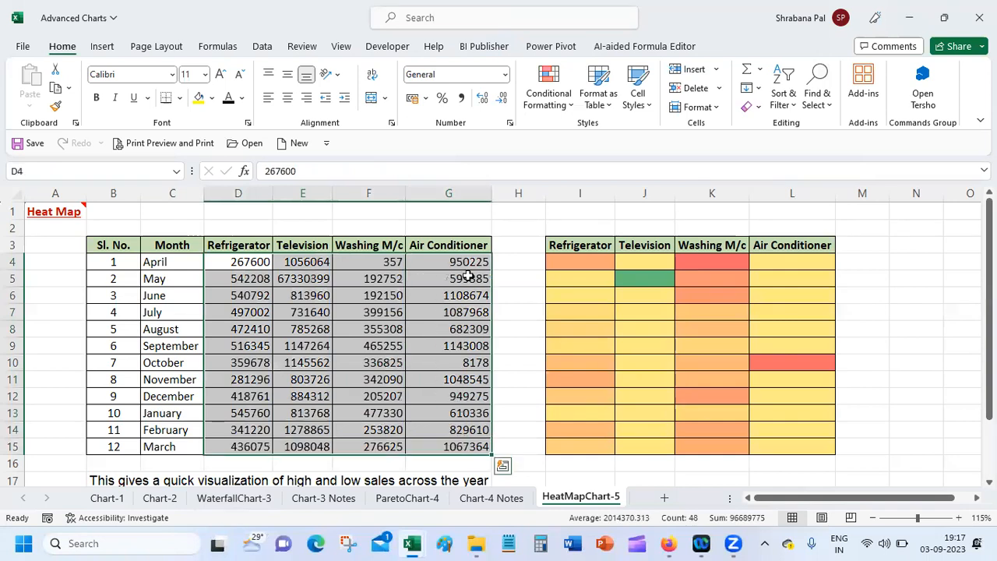
click(549, 99)
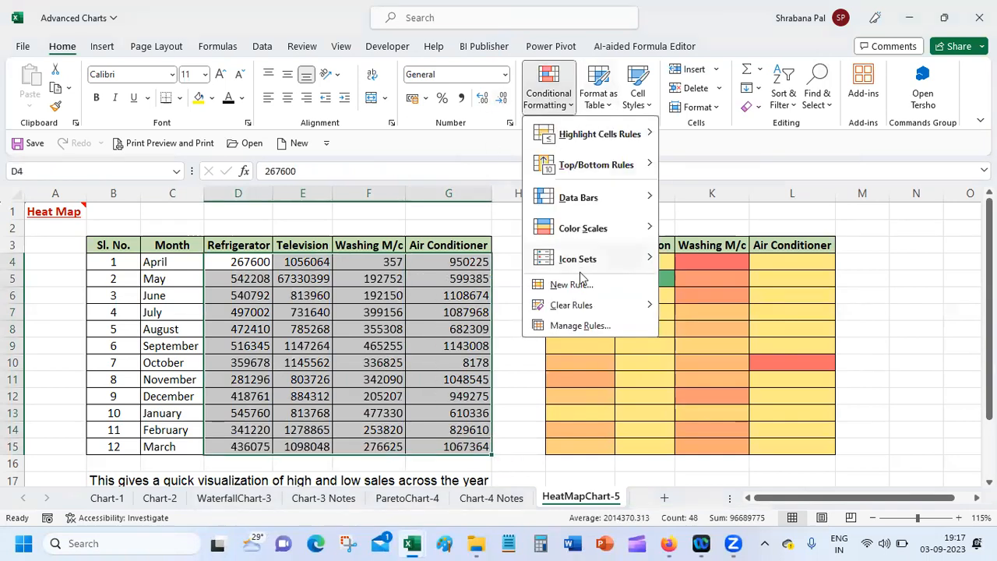
mouse_move(603, 230)
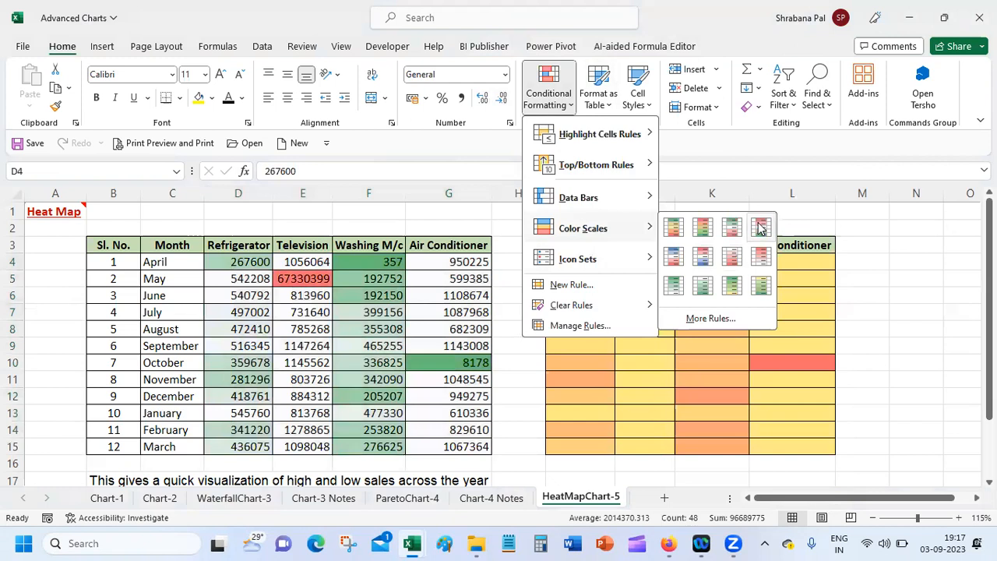
click(757, 225)
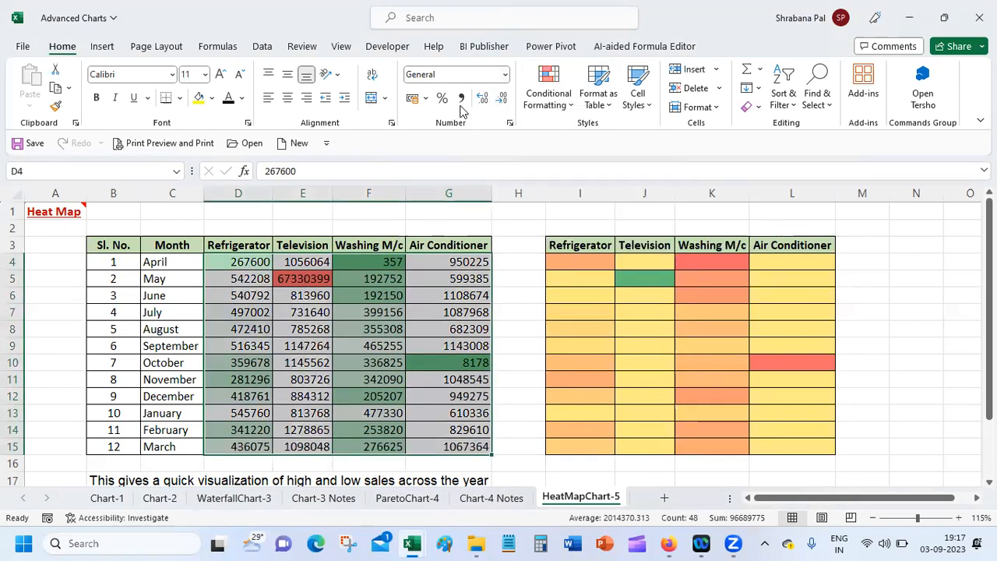
Hide the sales figures in D4:G15 with the custom number format ;;; and check the underlying values of D4 and E11
key(ctrl+1)
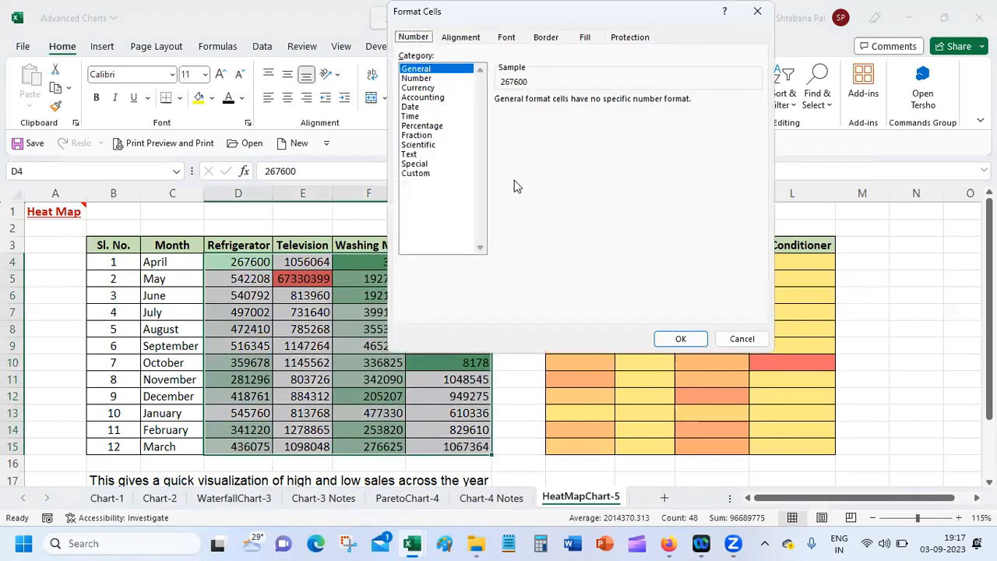
click(436, 173)
double_click(510, 113)
click(510, 113)
drag(531, 113, 499, 113)
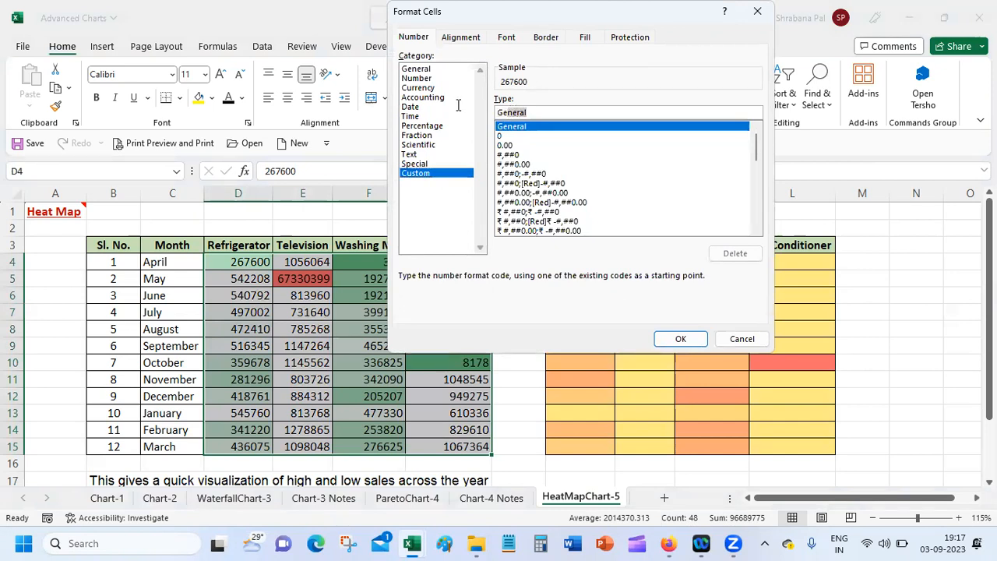
text(;;;)
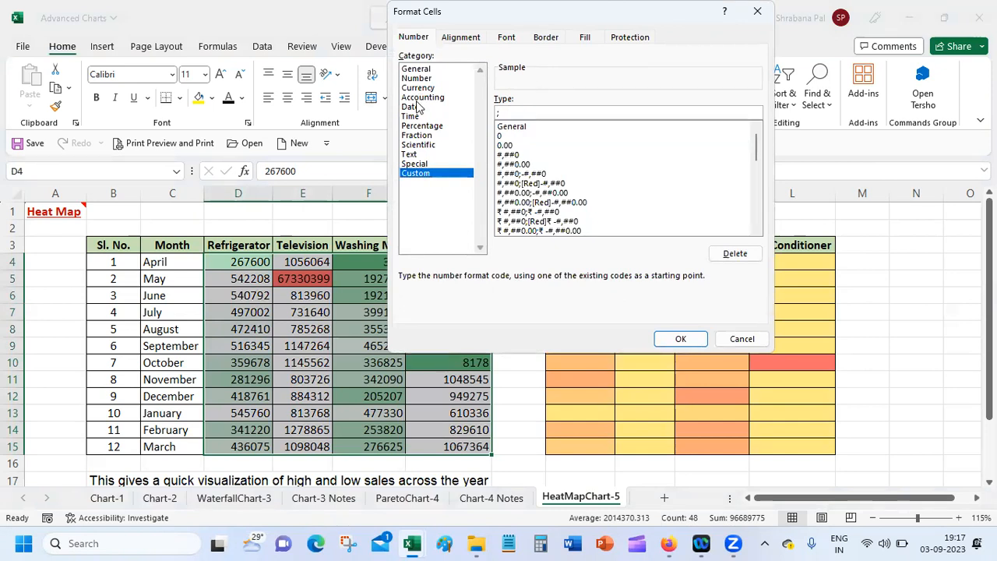
key(Return)
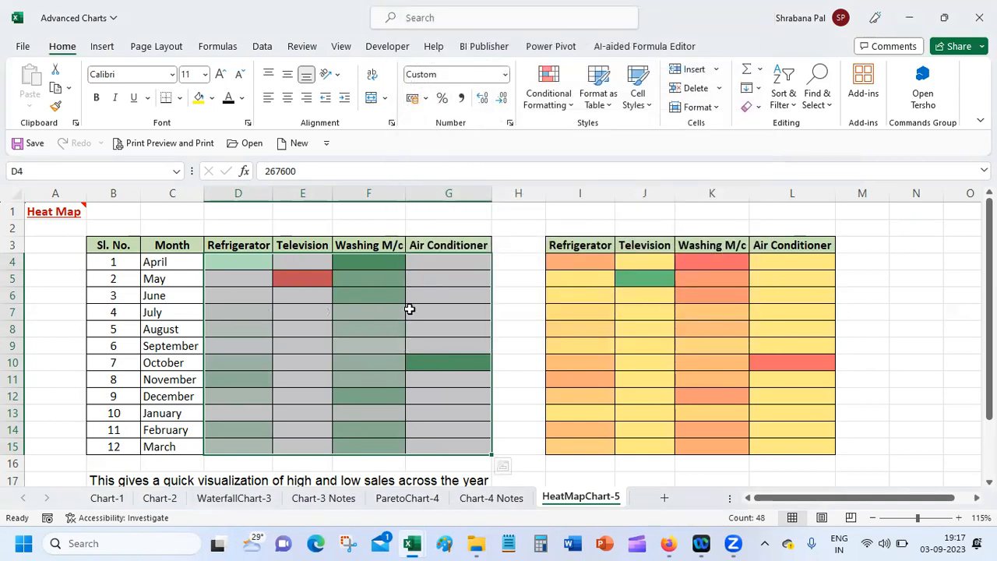
click(247, 265)
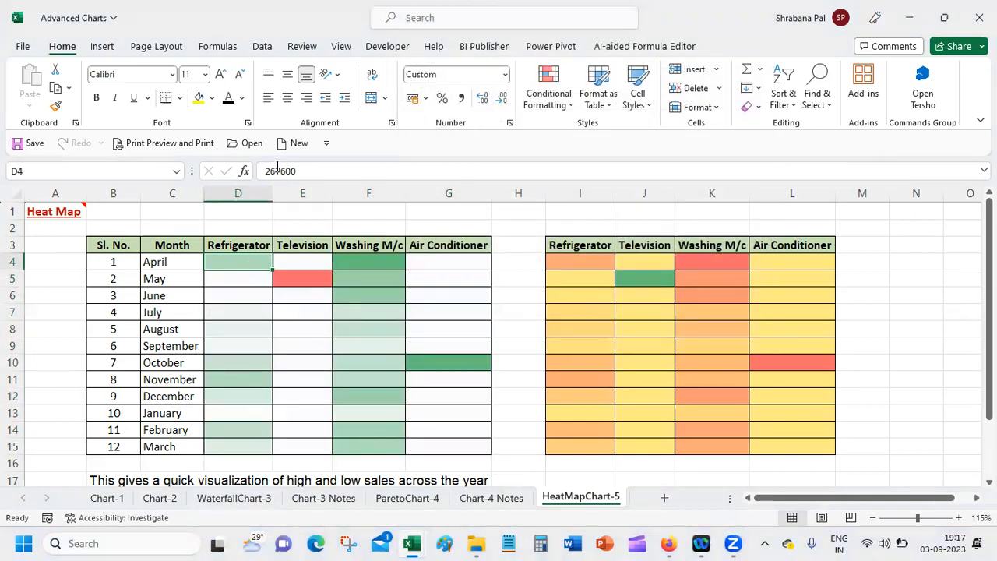
click(299, 379)
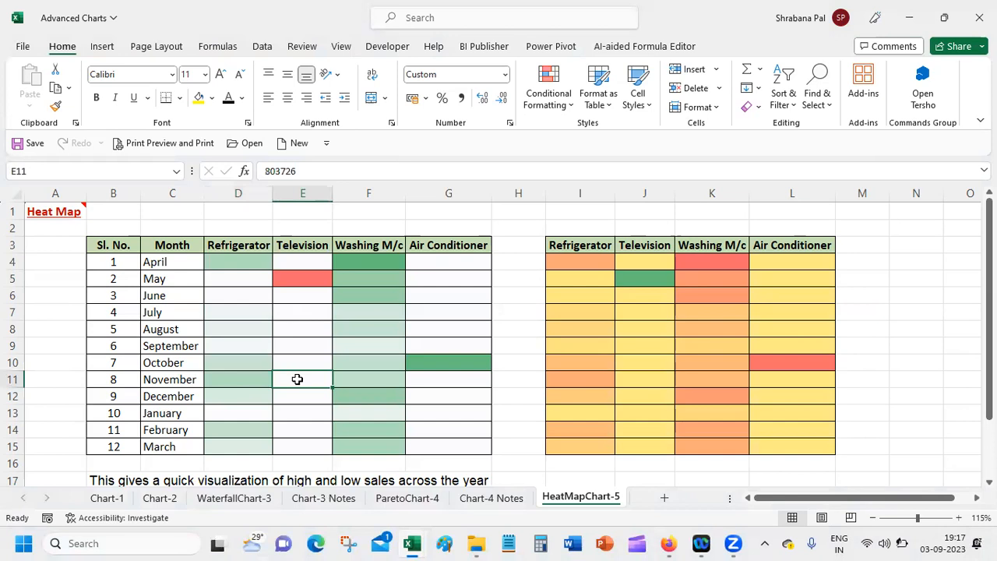
Undo the hidden number format and color scale on D4:G15, along with the last change to October's Air Conditioner sales
key(ctrl+z)
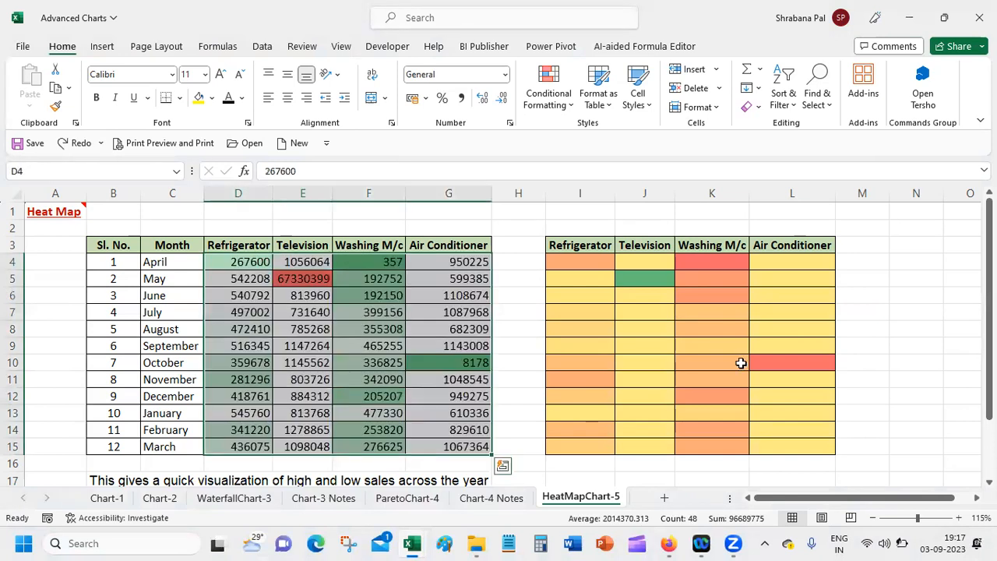
key(ctrl+z)
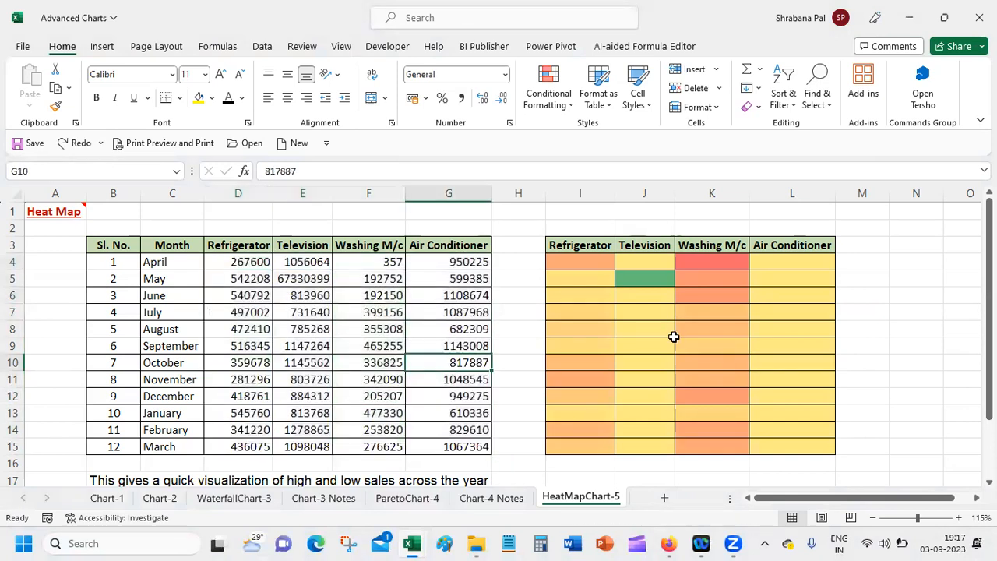
click(670, 333)
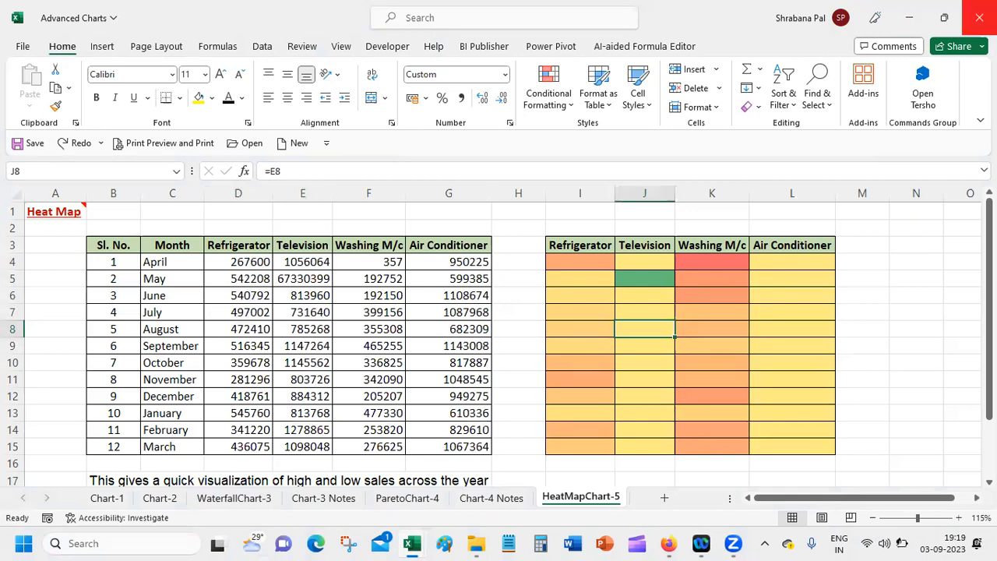
Close the Advanced Charts workbook and save its changes
click(979, 17)
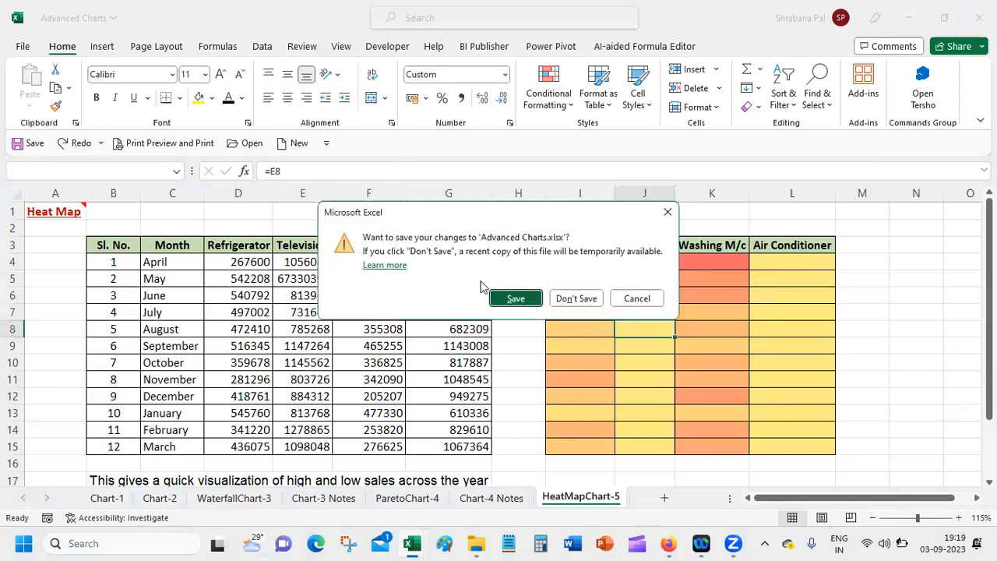
click(516, 299)
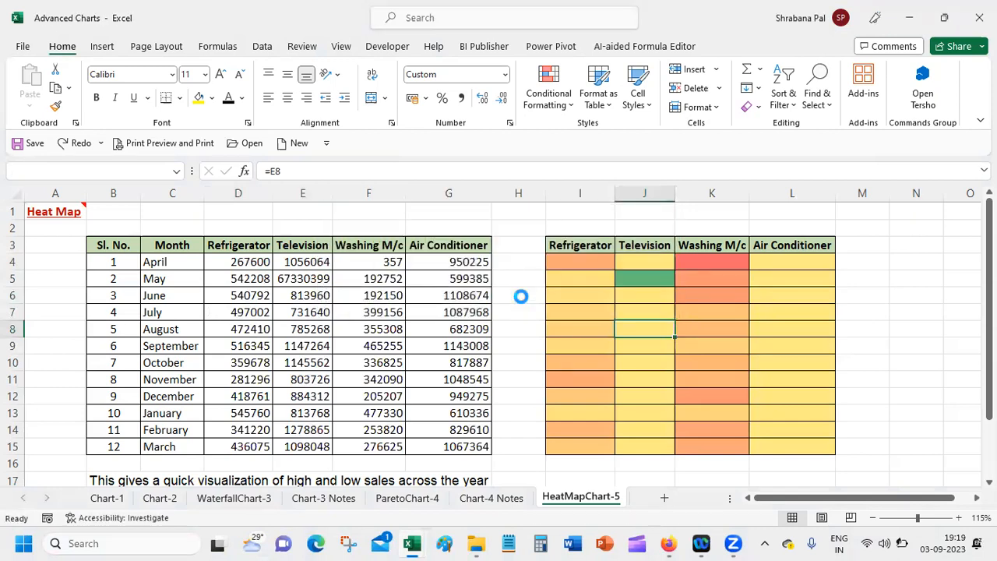
click(493, 247)
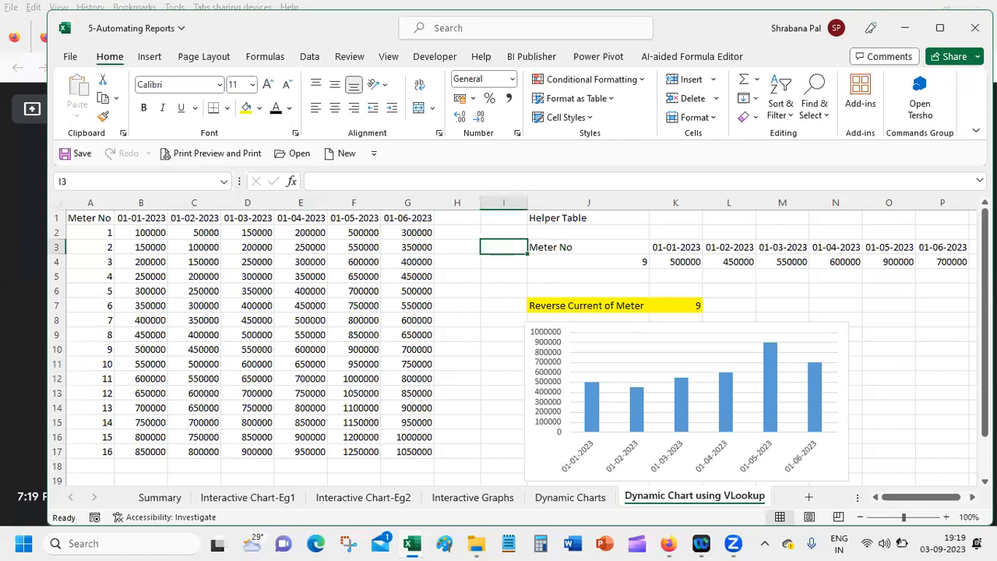
click(974, 27)
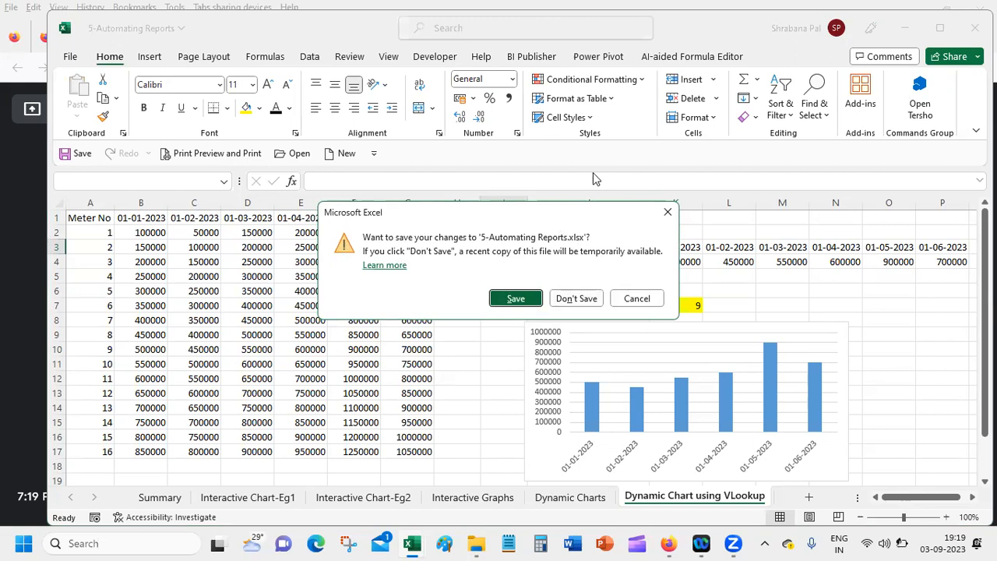
drag(555, 216, 712, 99)
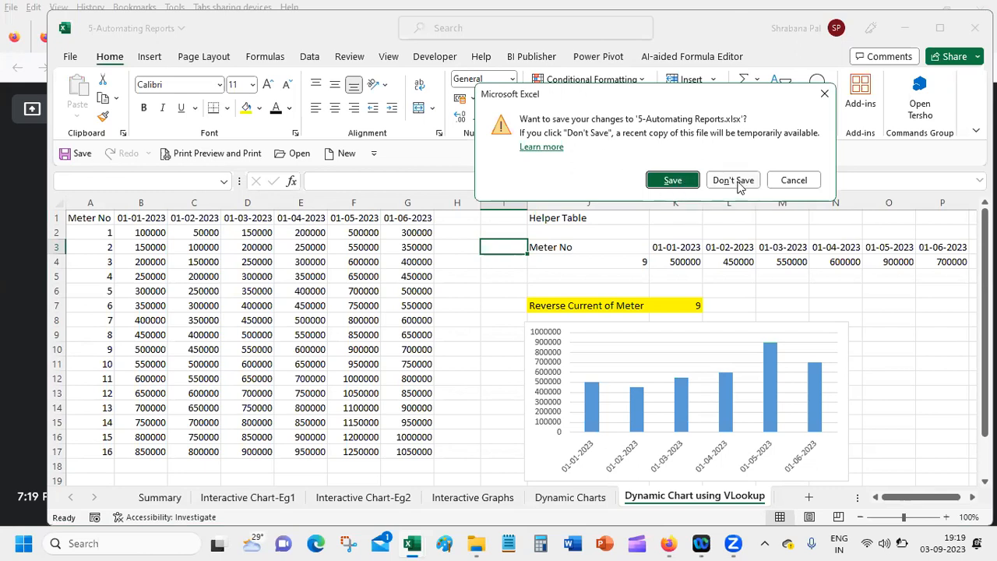
click(810, 184)
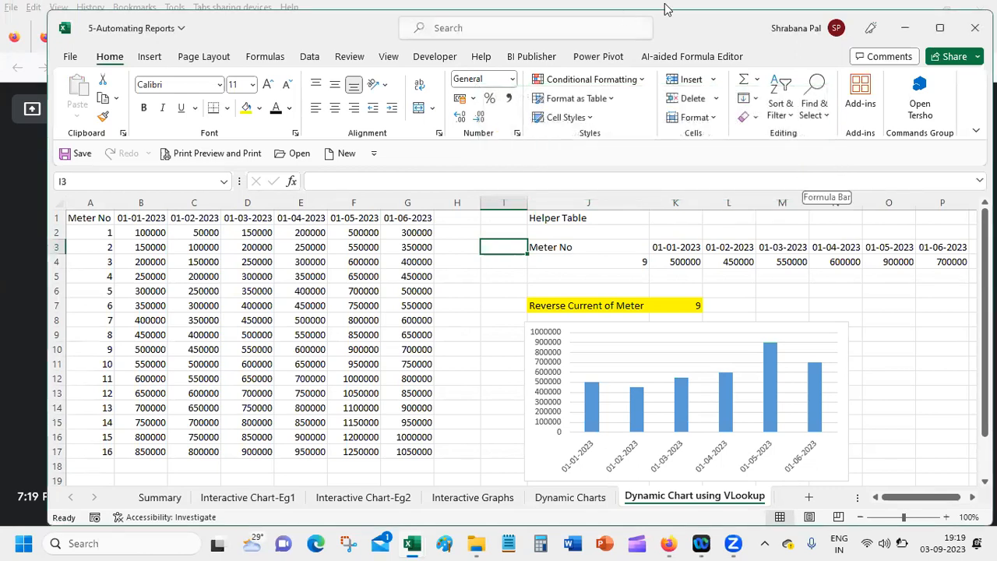
double_click(710, 31)
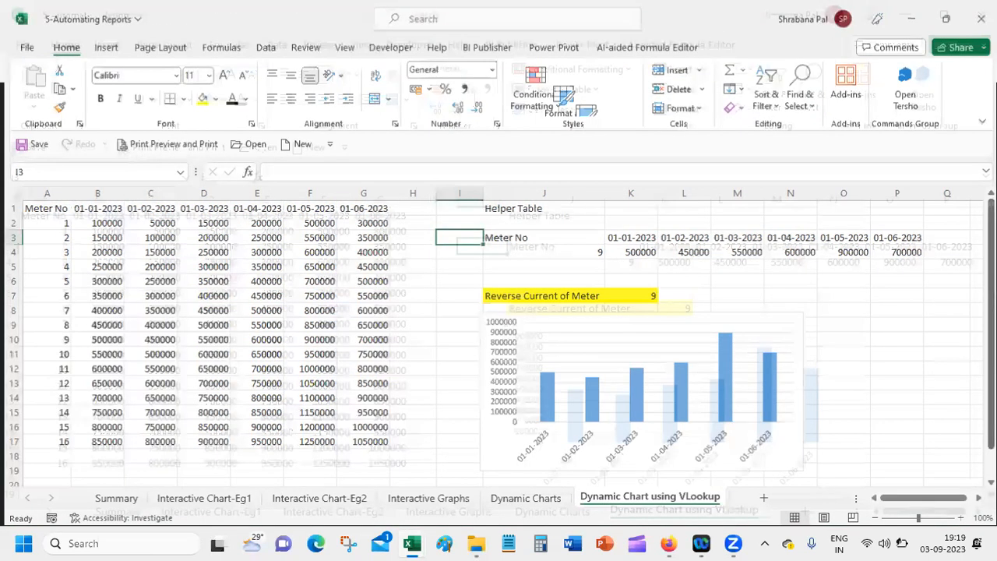
click(978, 17)
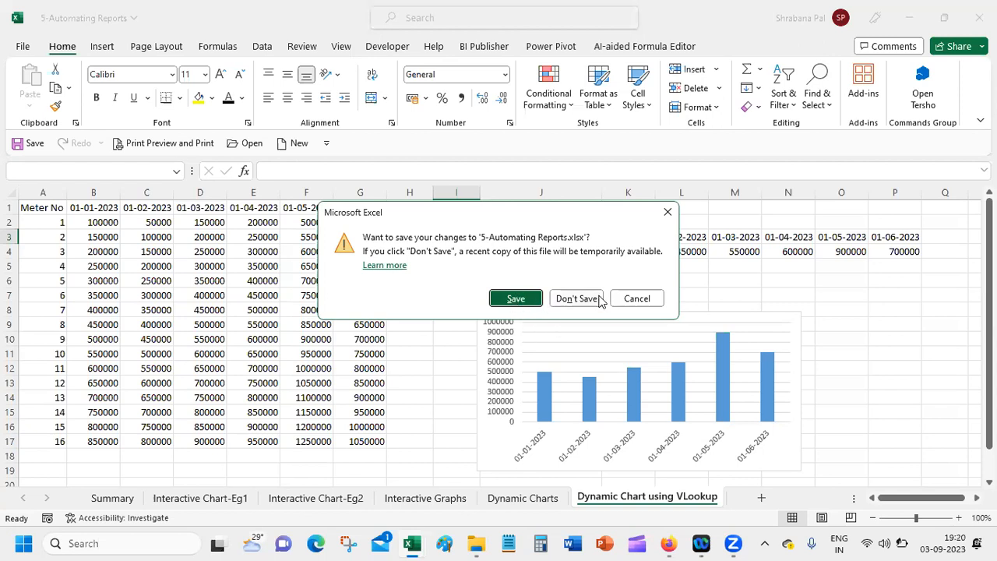
click(636, 299)
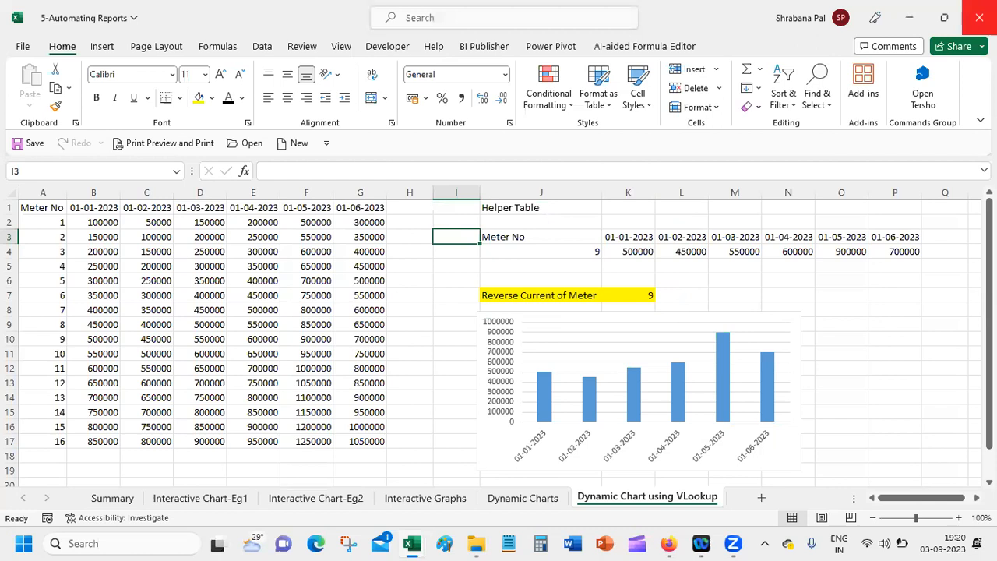
Close the 5-Automating Reports workbook without saving its changes, and close the blank workbook Book1
click(979, 17)
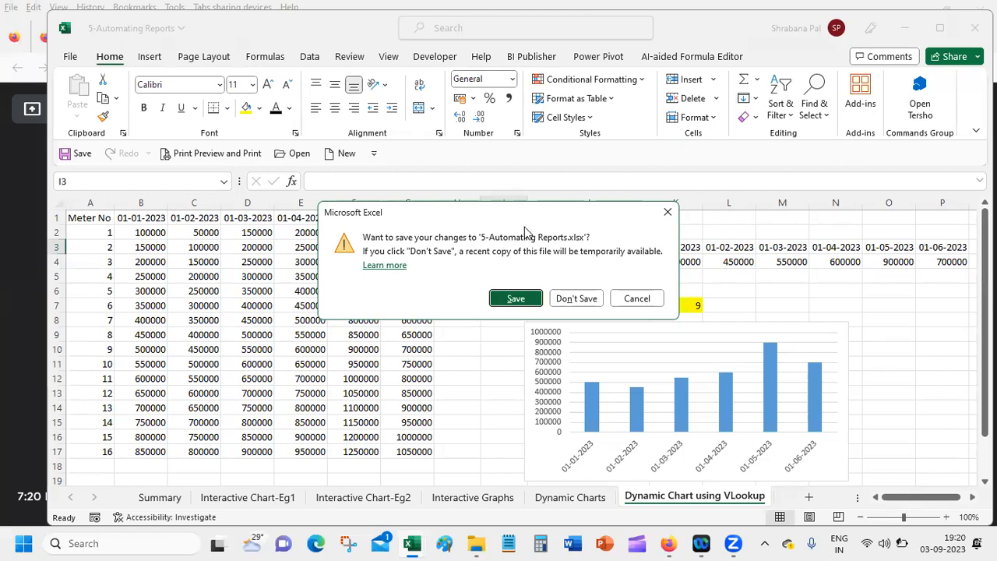
click(578, 297)
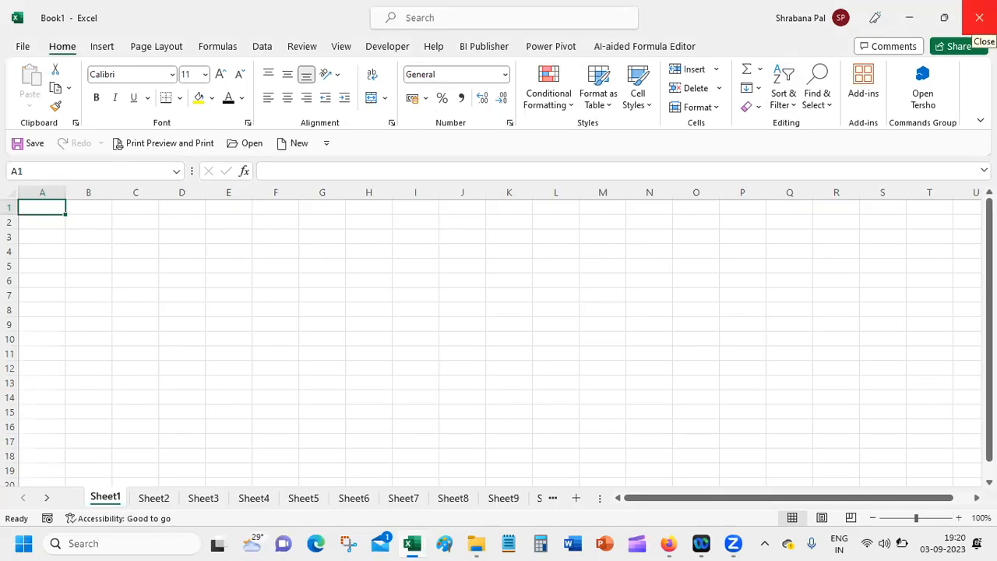
click(979, 17)
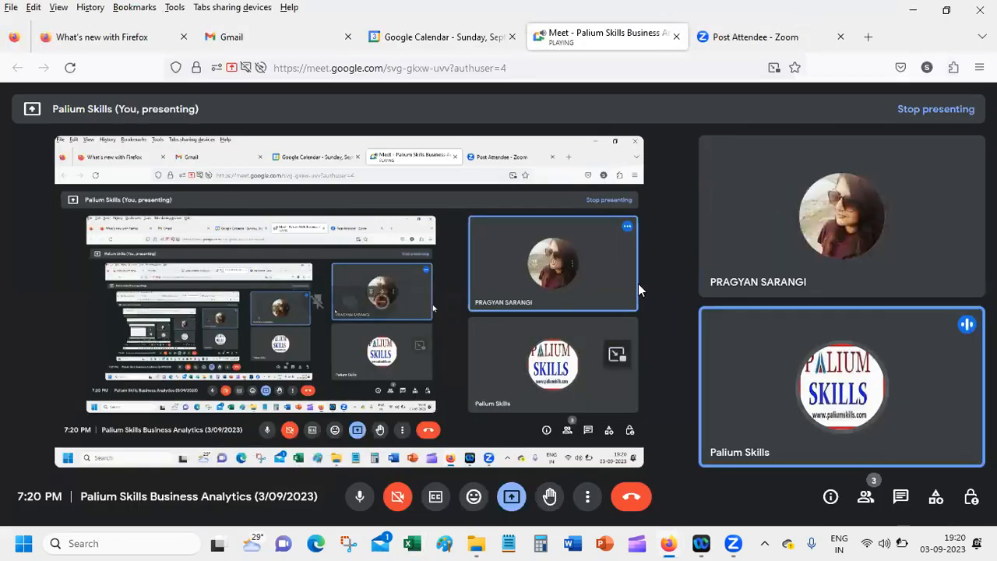